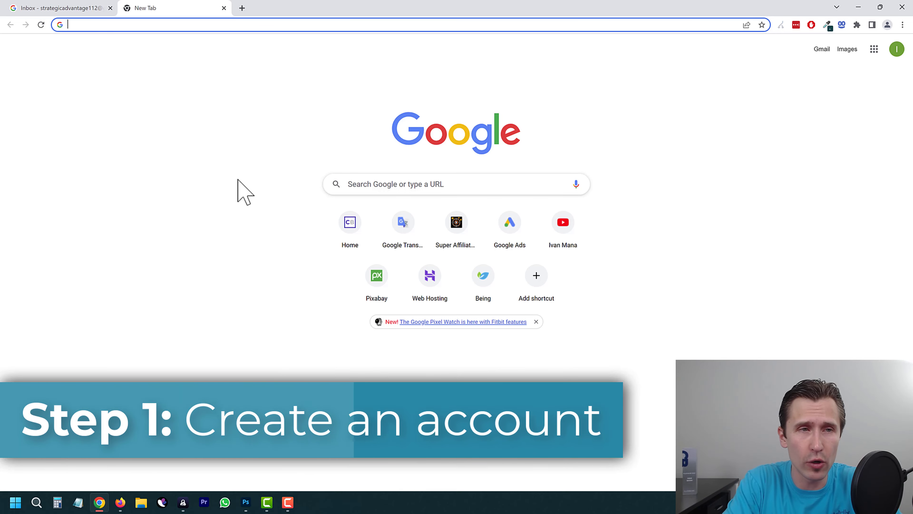
pyautogui.write('go.ivanmana.com/')
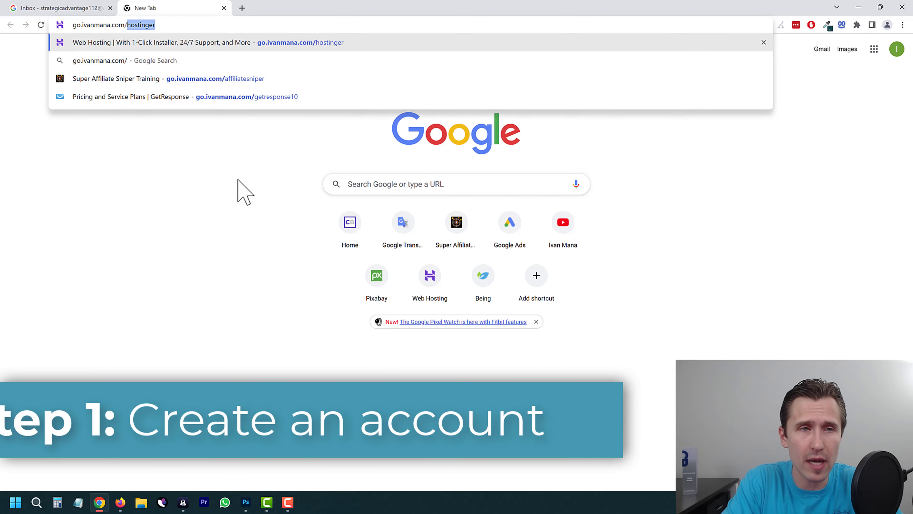
pyautogui.write('getresponse10')
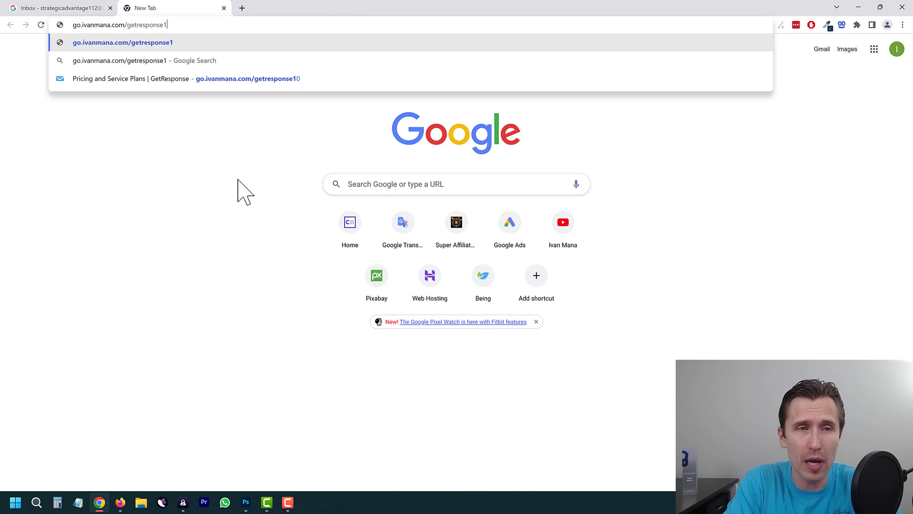
pyautogui.press('Return')
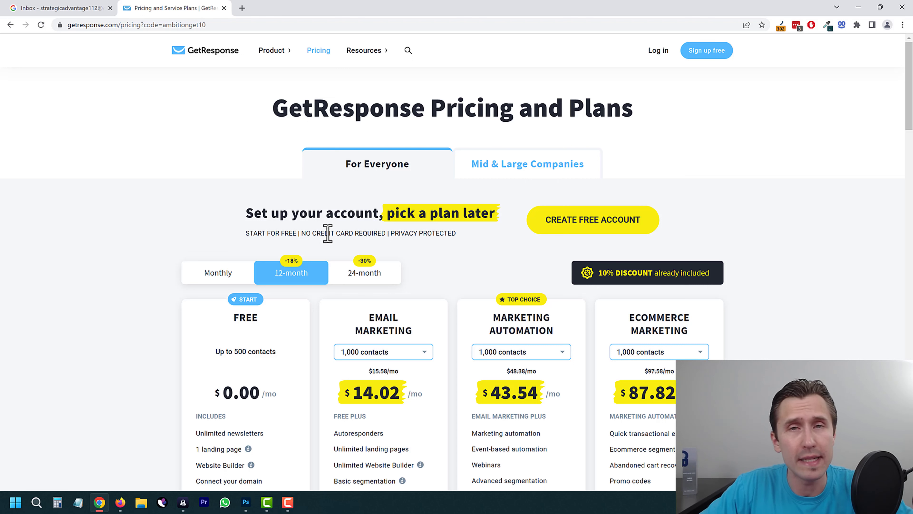
# Step: Review the plan cards, highlight 'Set up your account', and choose CREATE FREE ACCOUNT
pyautogui.scroll(-1, 313, 249)
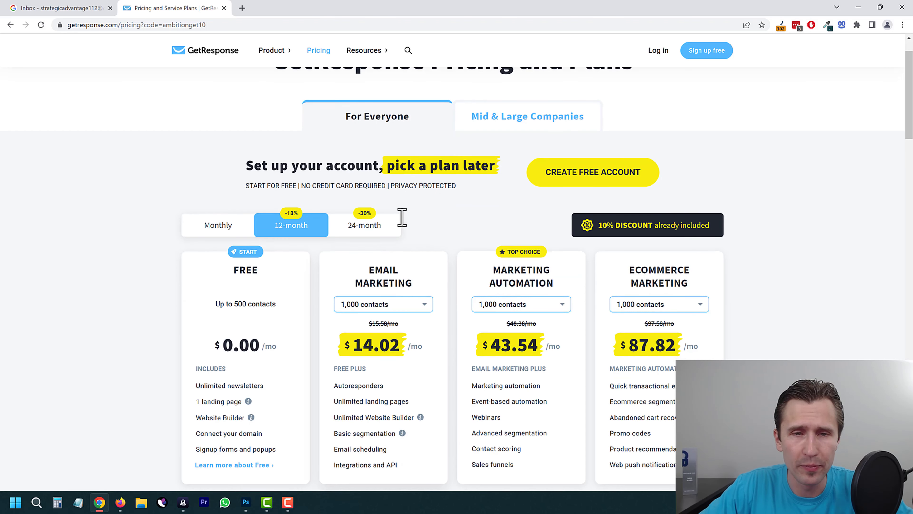
pyautogui.scroll(1, 401, 214)
pyautogui.scroll(-4, 360, 216)
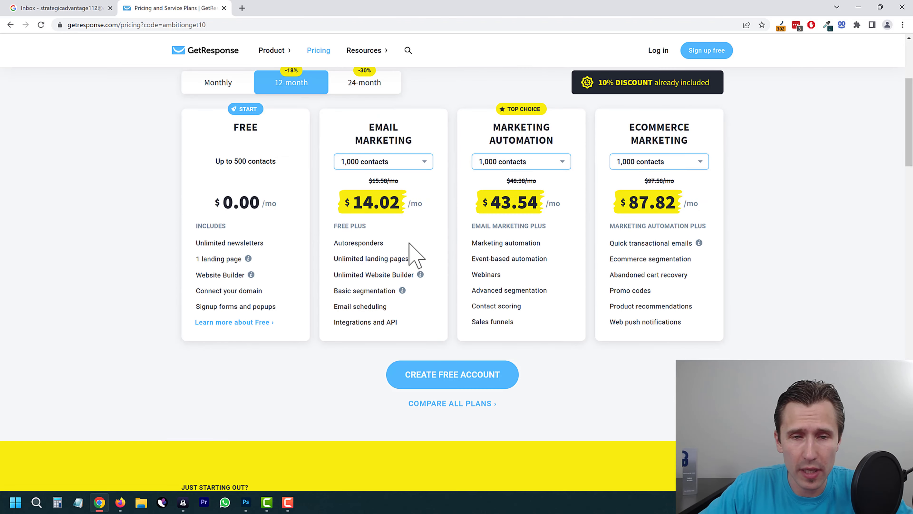
pyautogui.scroll(1, 421, 202)
pyautogui.scroll(3, 413, 200)
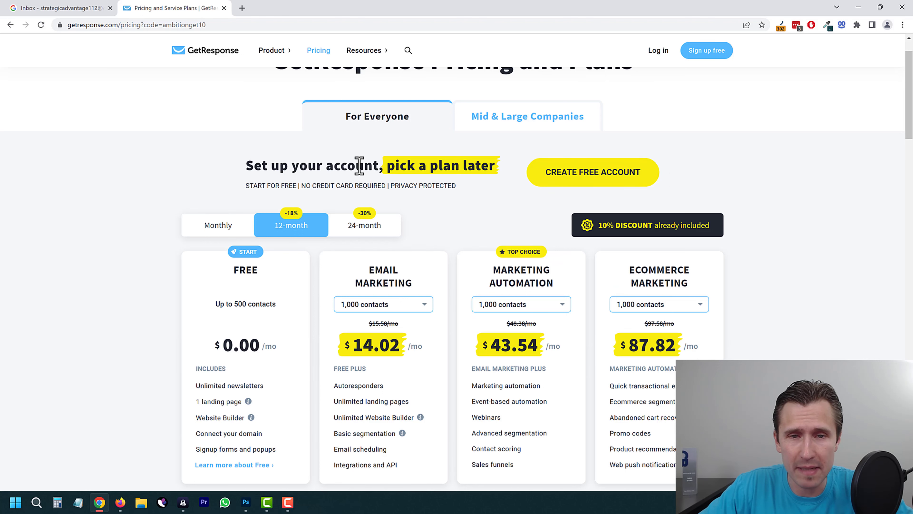
pyautogui.moveTo(256, 165); pyautogui.dragTo(384, 166)
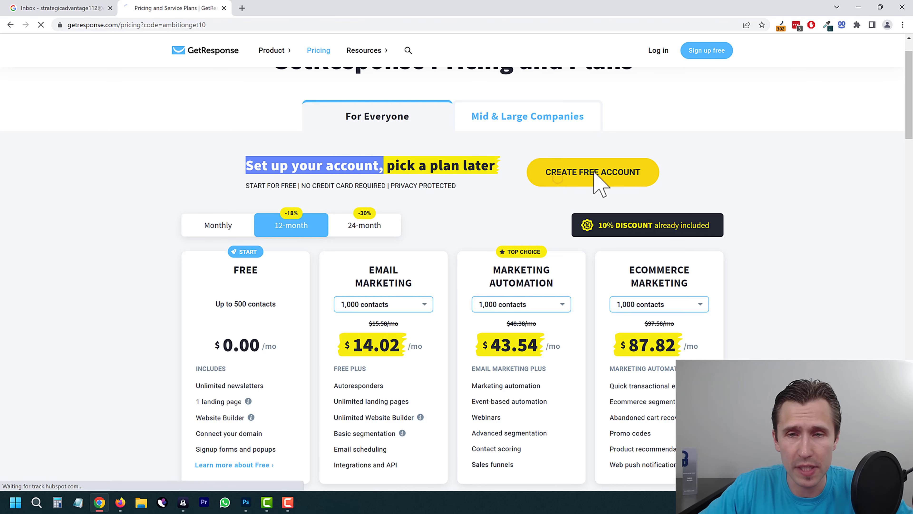
pyautogui.click(556, 180)
# Step: Enter the full name, e-mail and password, append '!' to meet requirements, and create the account
pyautogui.click(302, 191)
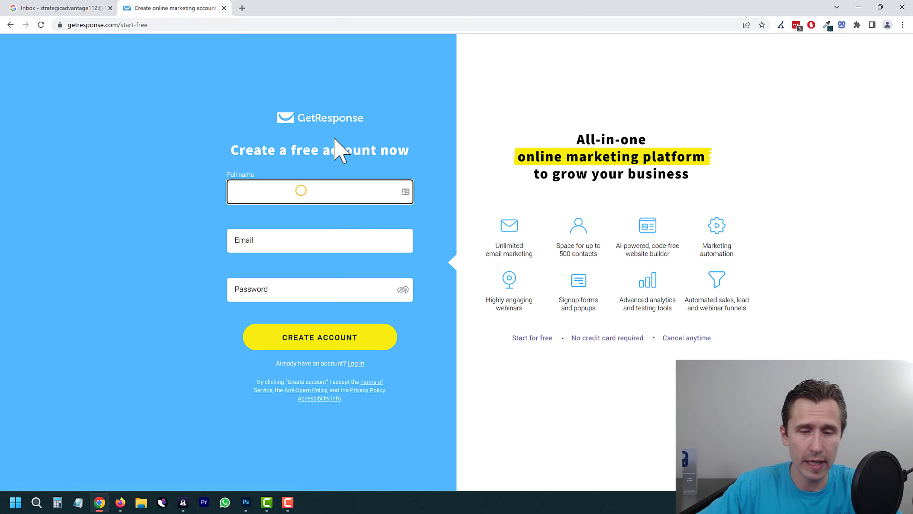
pyautogui.write('Ivan Mana')
pyautogui.press('Tab')
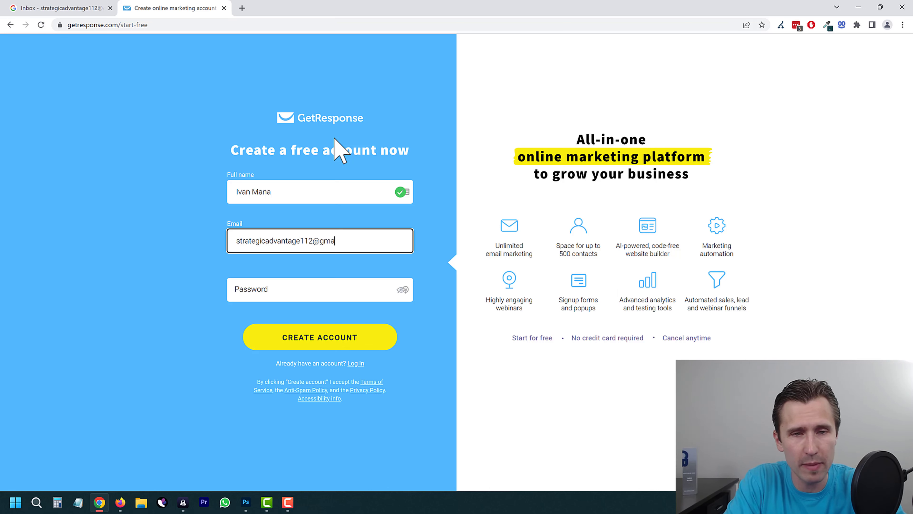
pyautogui.press('Tab')
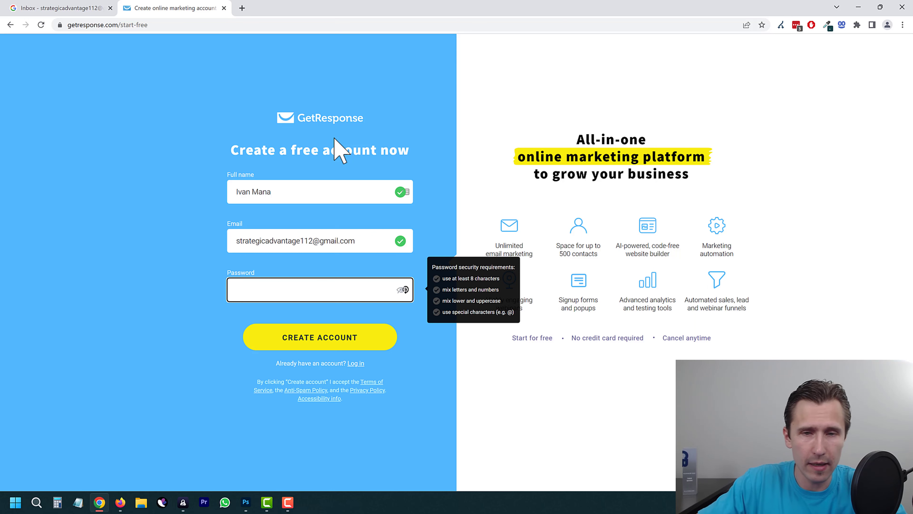
pyautogui.hotkey('ctrl', 'v')
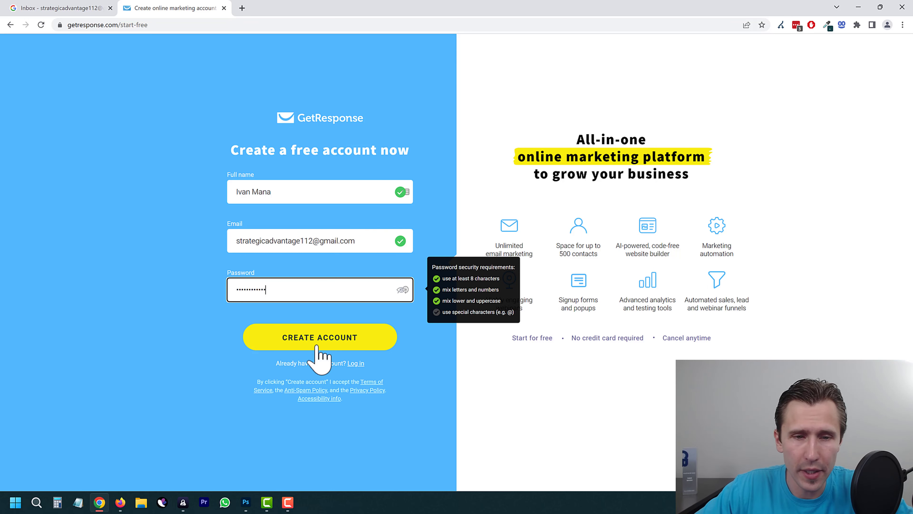
pyautogui.click(316, 345)
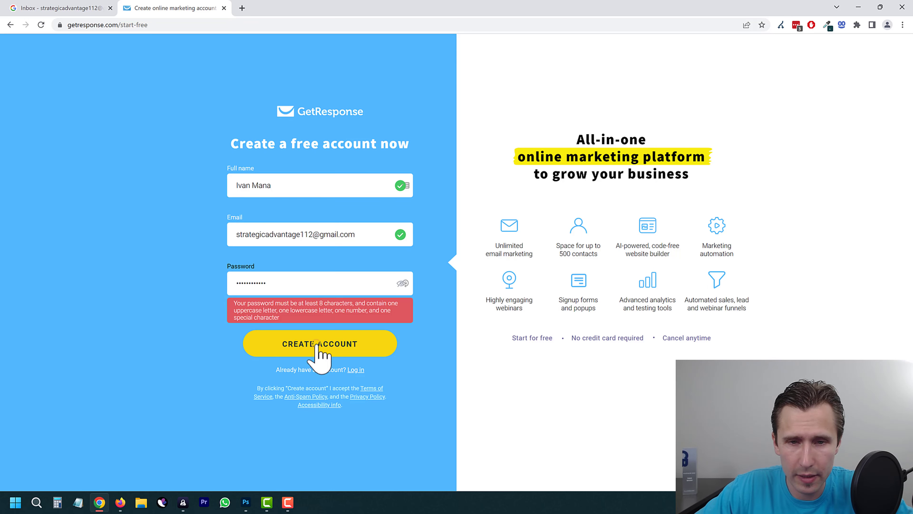
pyautogui.click(277, 288)
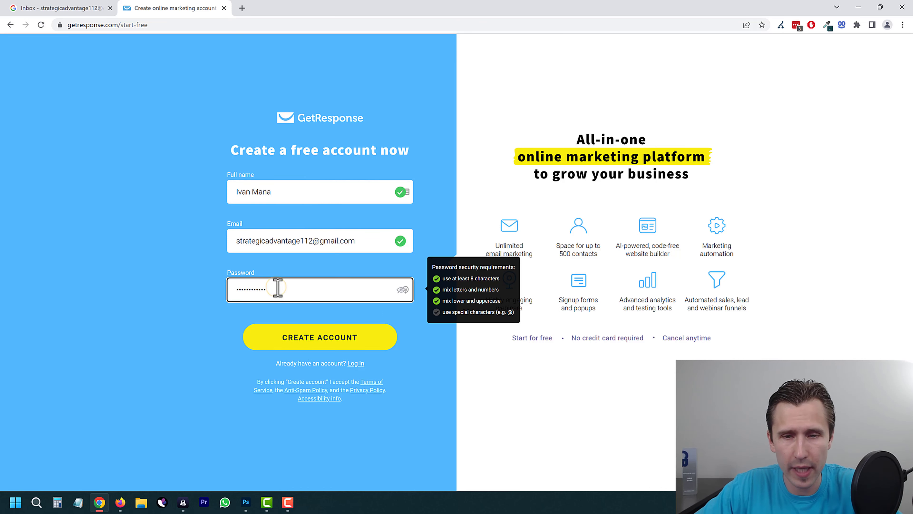
pyautogui.write('!')
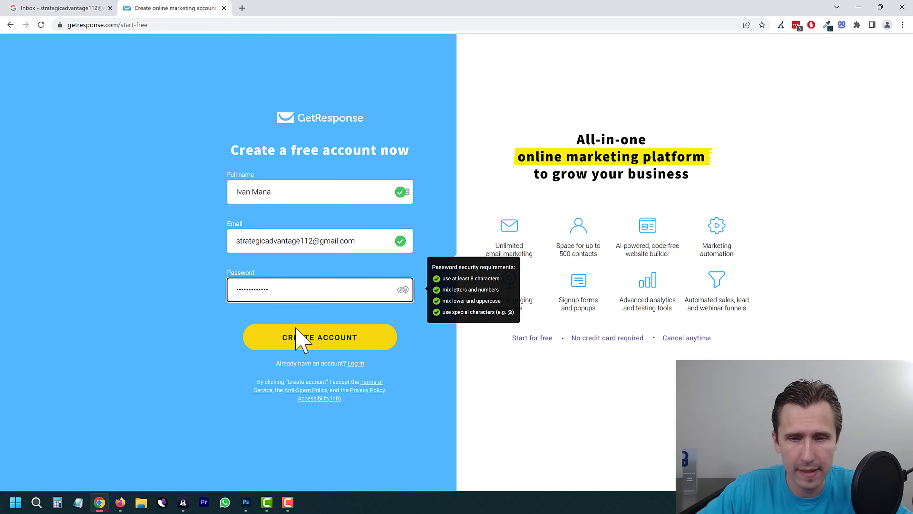
pyautogui.click(295, 329)
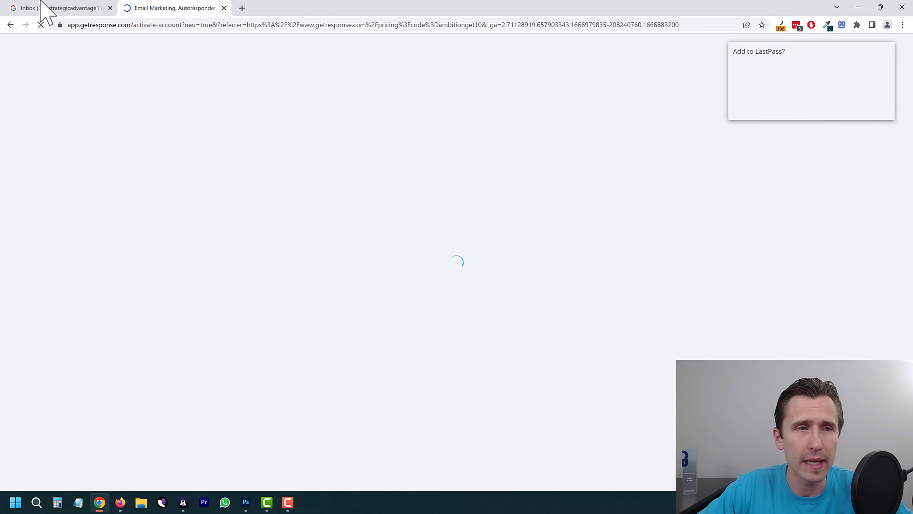
# Step: Open the GetResponse activation e-mail in Gmail and activate the account
pyautogui.click(41, 2)
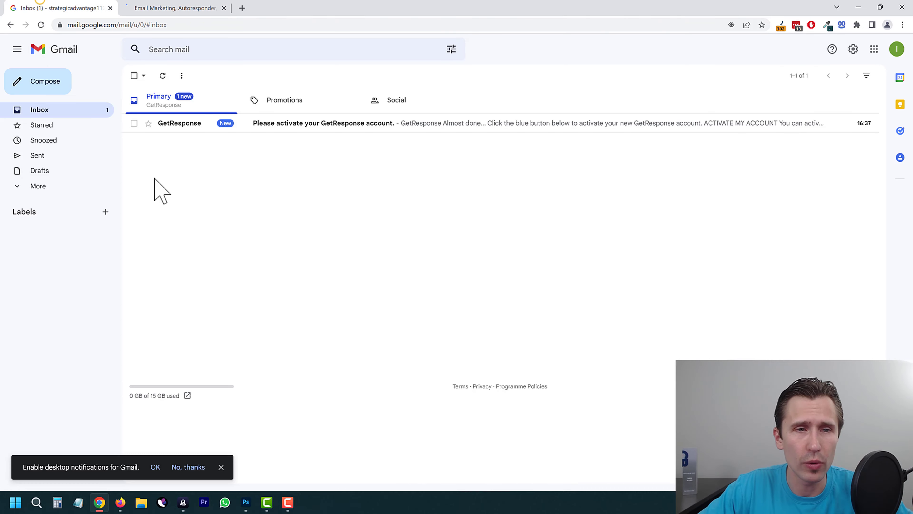
pyautogui.click(348, 131)
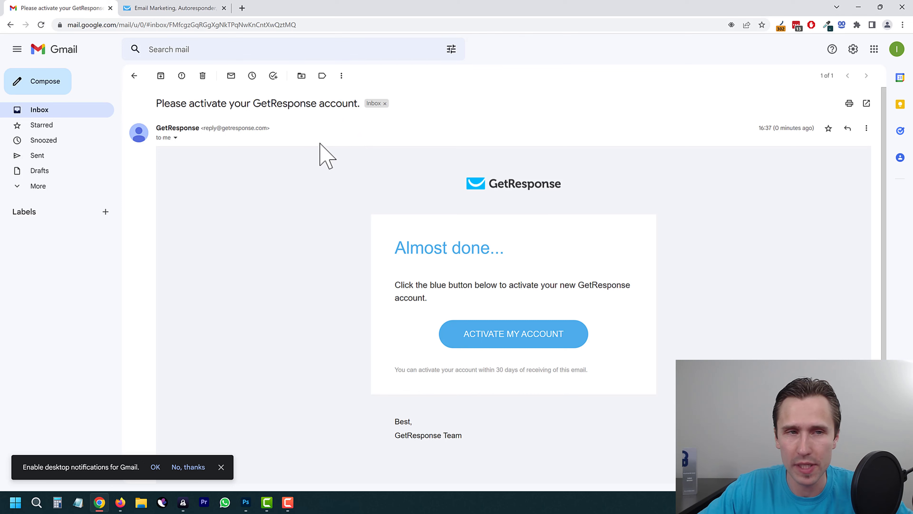
pyautogui.click(472, 332)
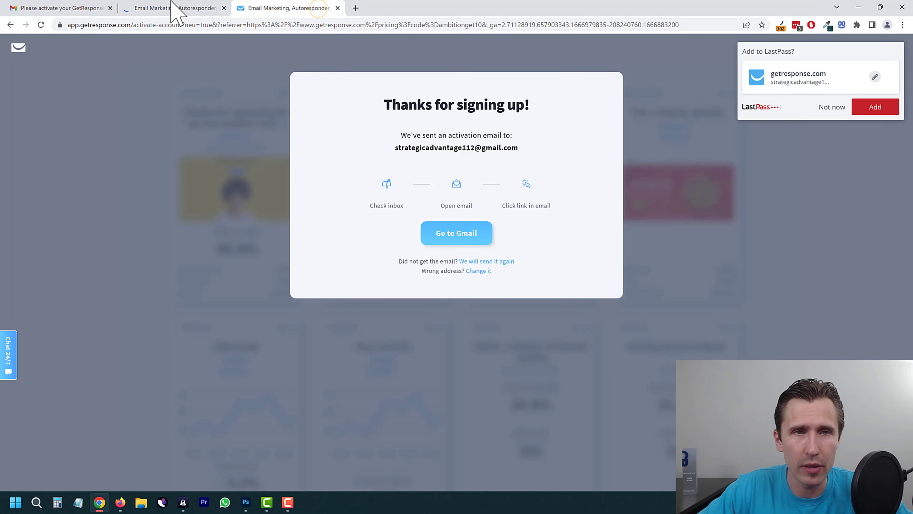
# Step: Save the new login in LastPass and close the leftover sign-up tab
pyautogui.click(172, 5)
pyautogui.click(265, 8)
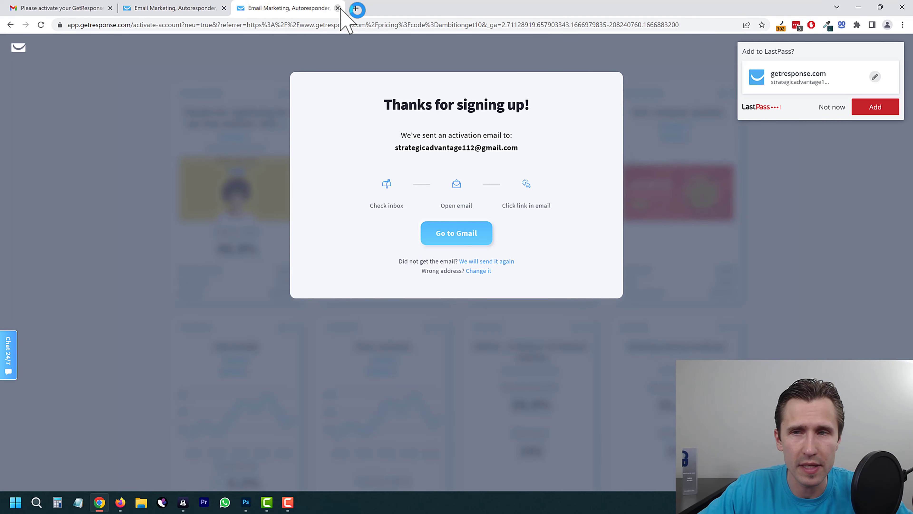
pyautogui.click(876, 108)
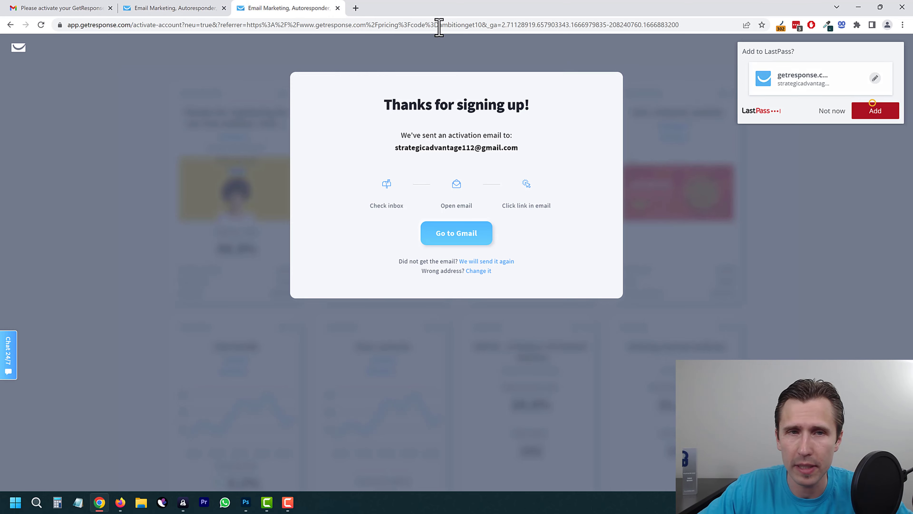
pyautogui.click(336, 8)
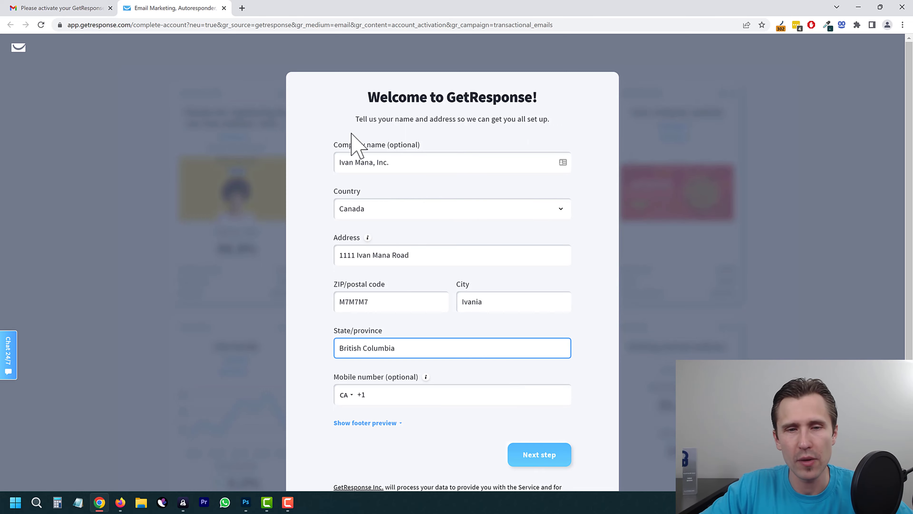
# Step: Submit the welcome form with the company name and Canadian address filled in
pyautogui.scroll(-1, 461, 444)
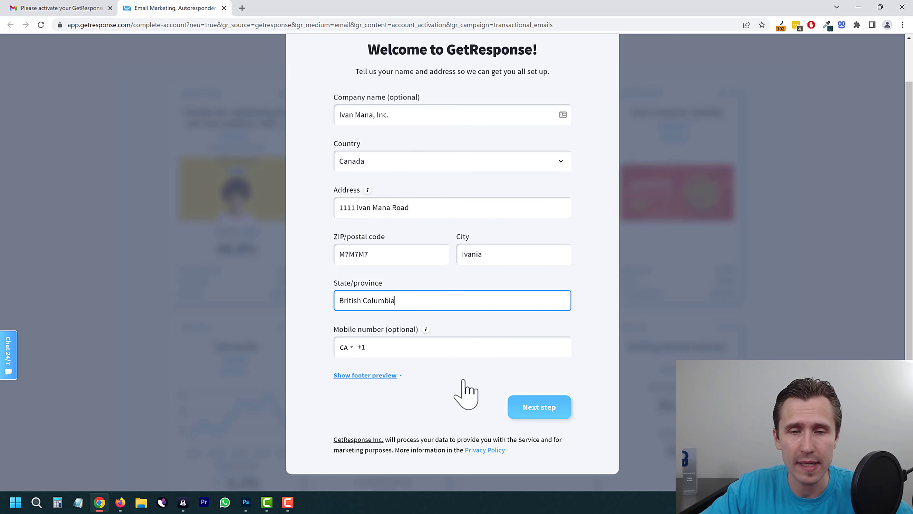
pyautogui.click(525, 406)
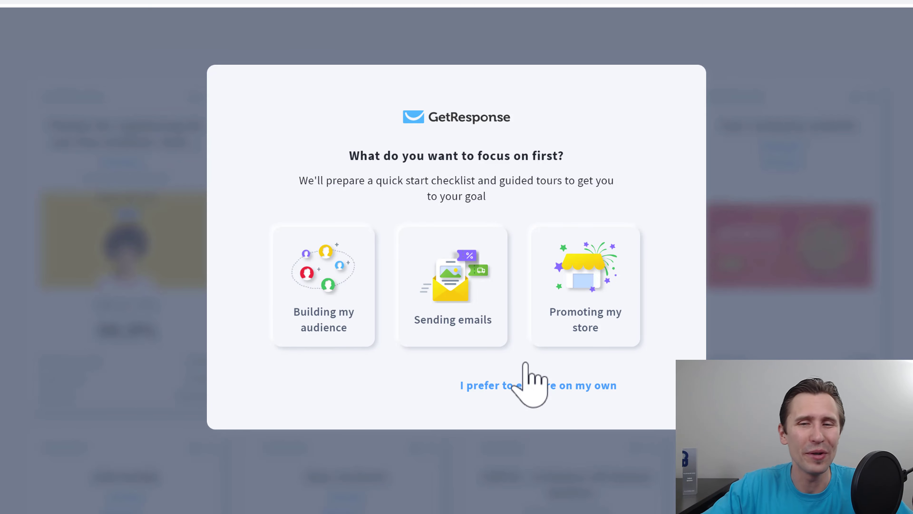
# Step: Choose to explore on your own, postpone the plan offer, and decline the guided tour
pyautogui.click(511, 386)
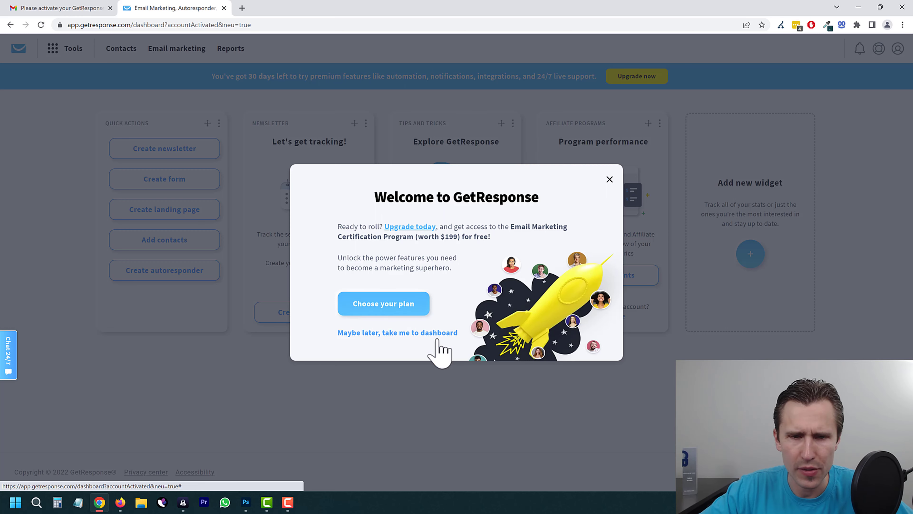
pyautogui.click(398, 334)
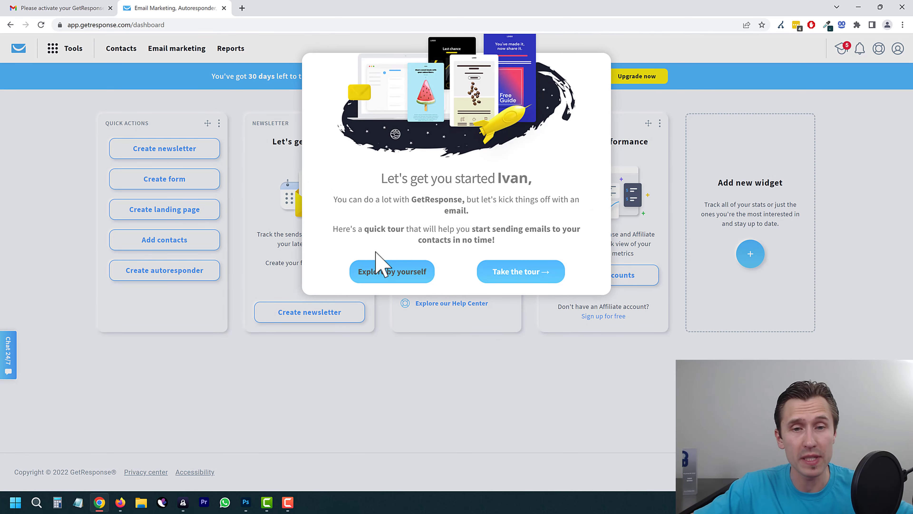
pyautogui.click(400, 272)
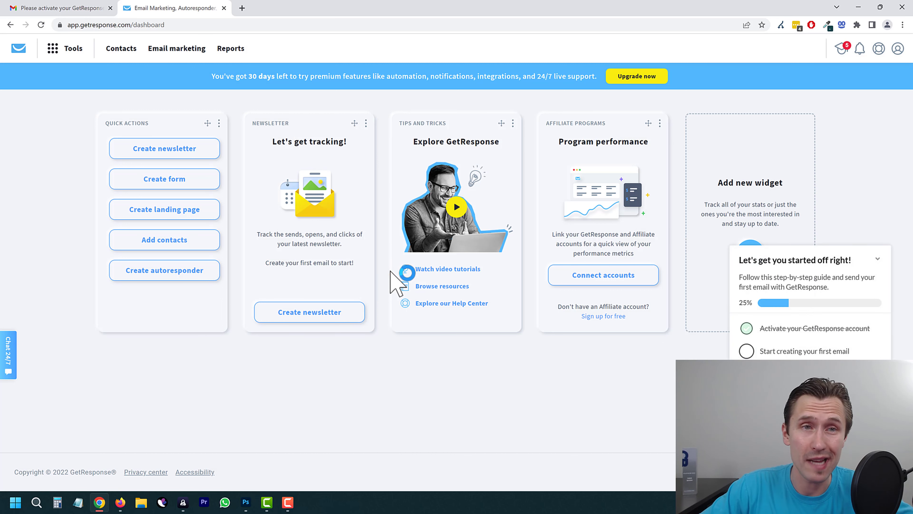
# Step: Close the 'Let's get you started off right!' checklist panel on the dashboard
pyautogui.click(877, 258)
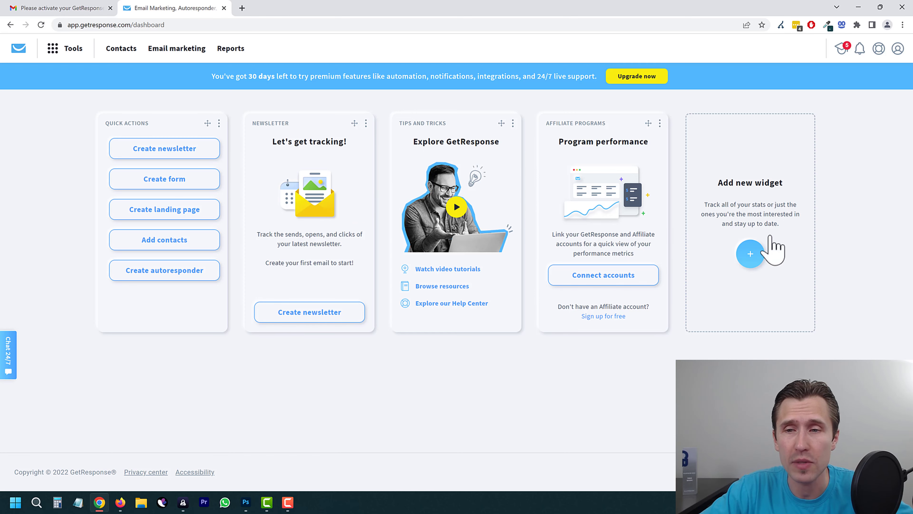
# Step: Add the List size widget from the widget library
pyautogui.click(751, 254)
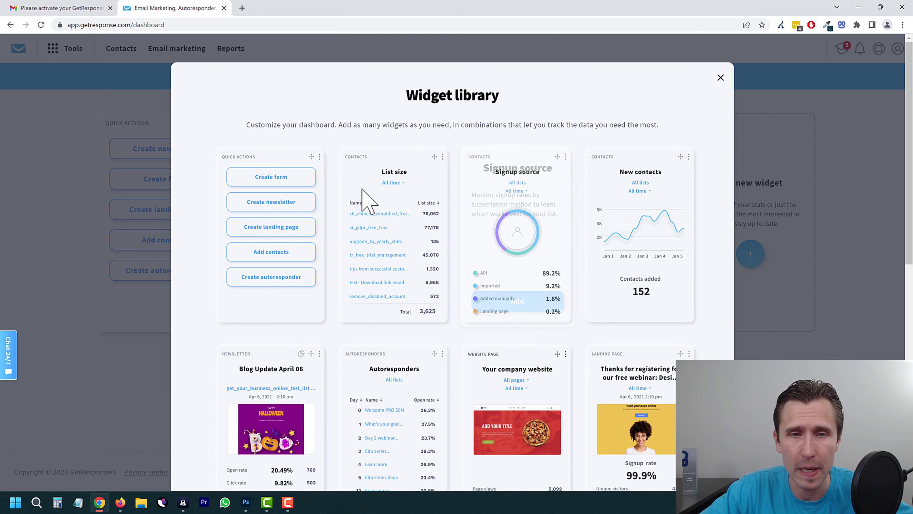
pyautogui.scroll(-1, 354, 230)
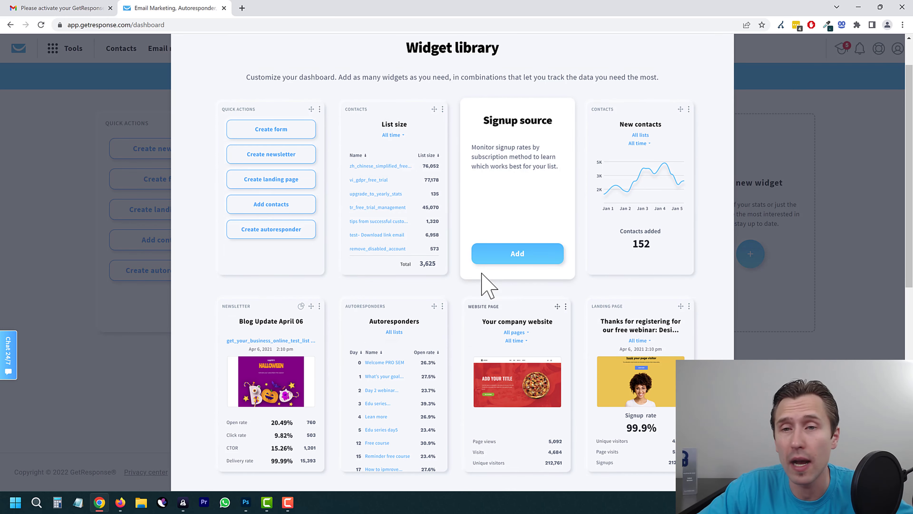
pyautogui.click(374, 254)
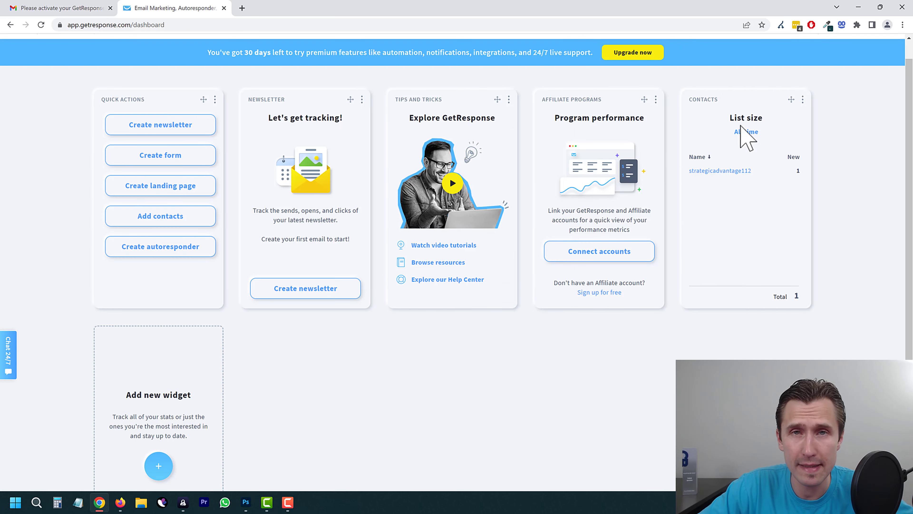
# Step: Add the New contacts widget and apply its list choice
pyautogui.click(168, 456)
pyautogui.scroll(-9, 561, 286)
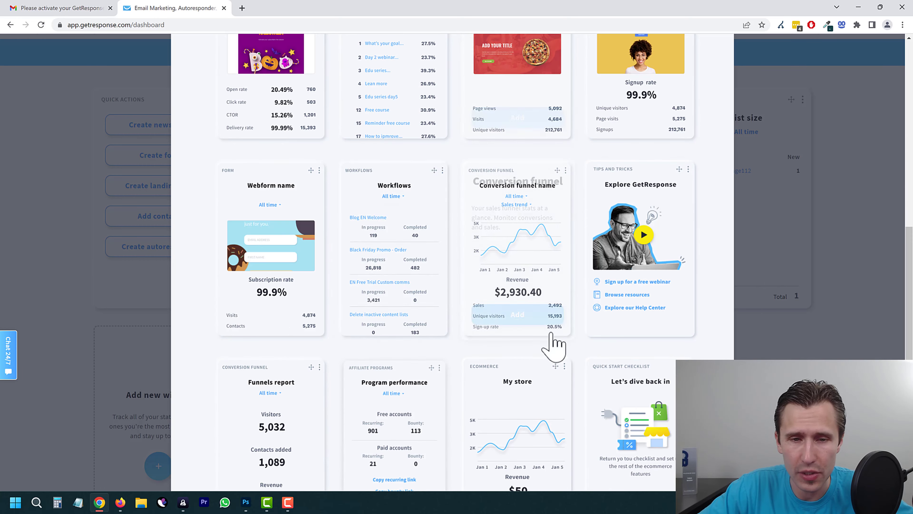
pyautogui.scroll(-2, 554, 345)
pyautogui.scroll(9, 410, 293)
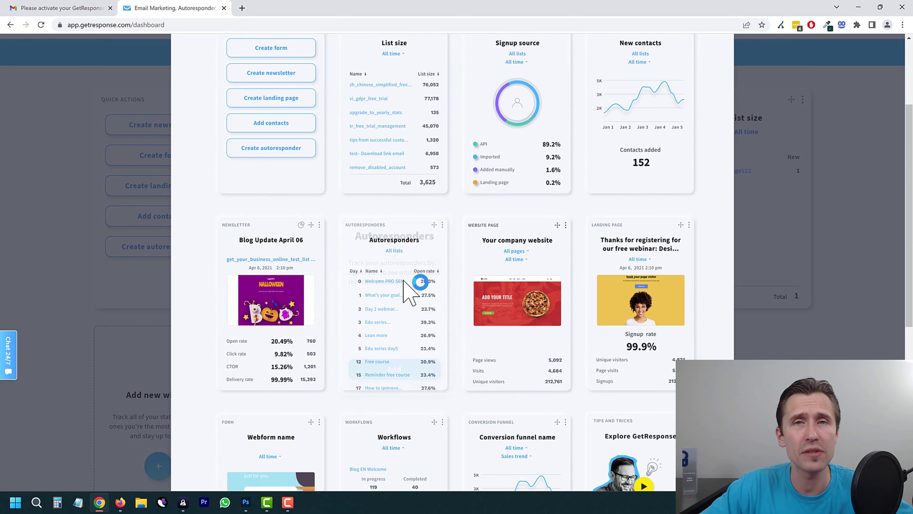
pyautogui.scroll(3, 410, 293)
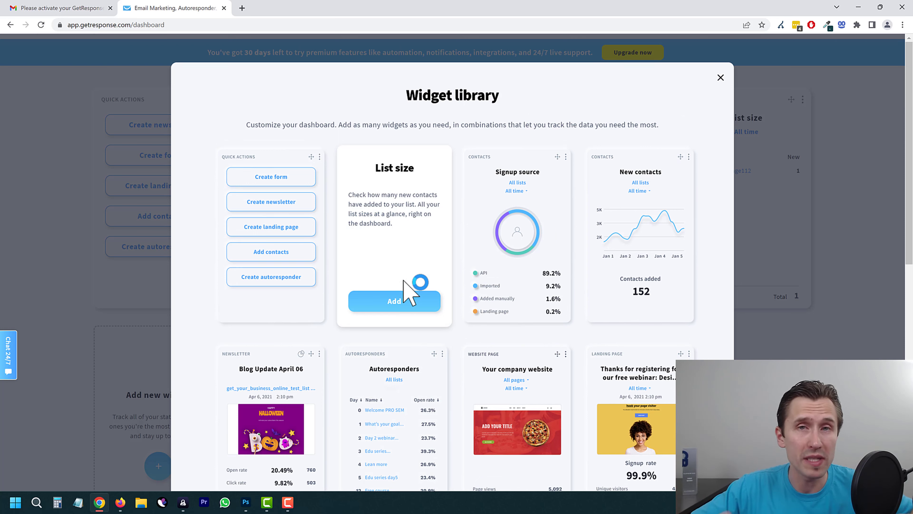
pyautogui.click(404, 281)
pyautogui.moveTo(641, 273)
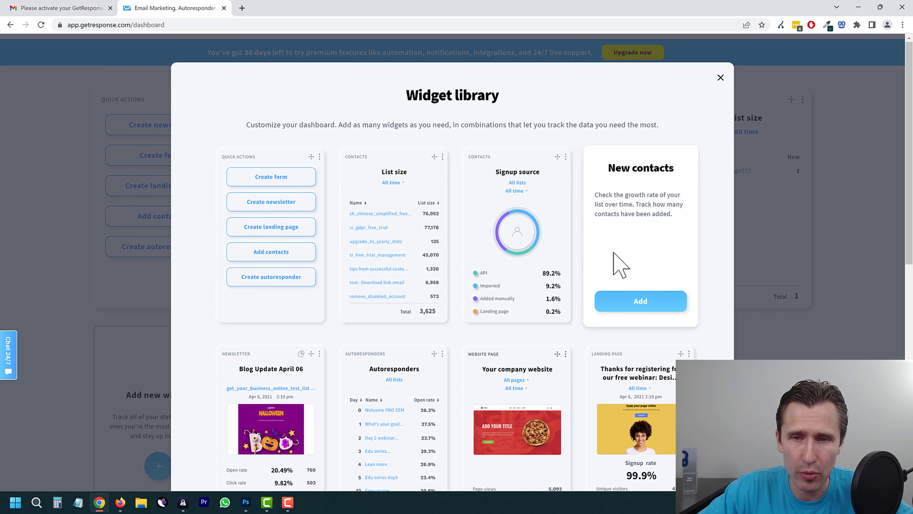
pyautogui.moveTo(617, 174); pyautogui.dragTo(648, 215)
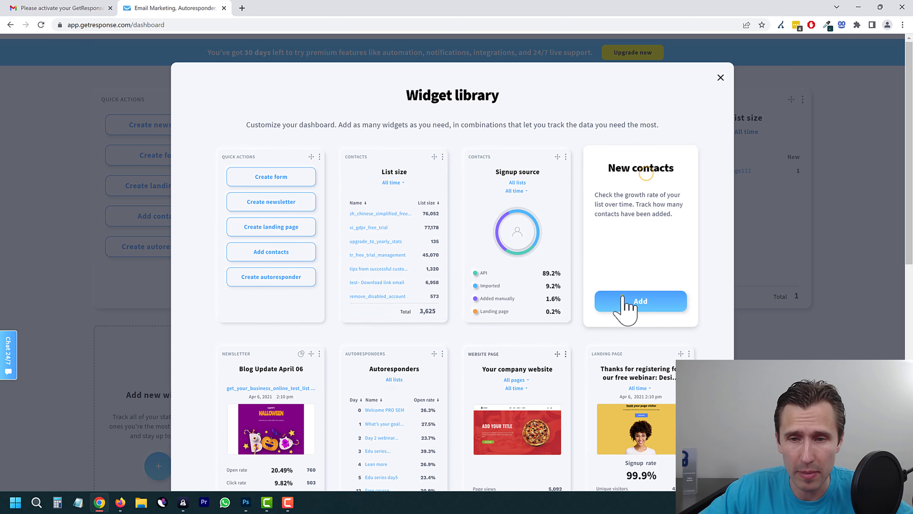
pyautogui.click(628, 304)
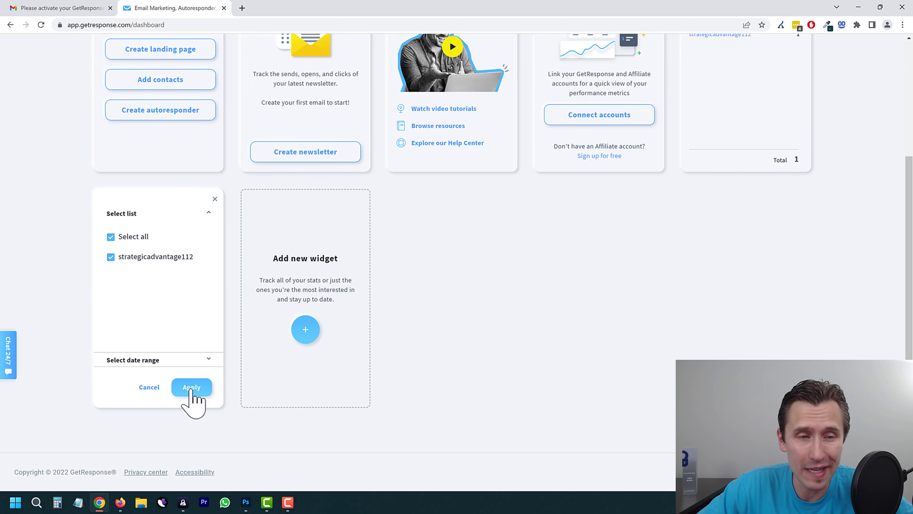
pyautogui.click(196, 399)
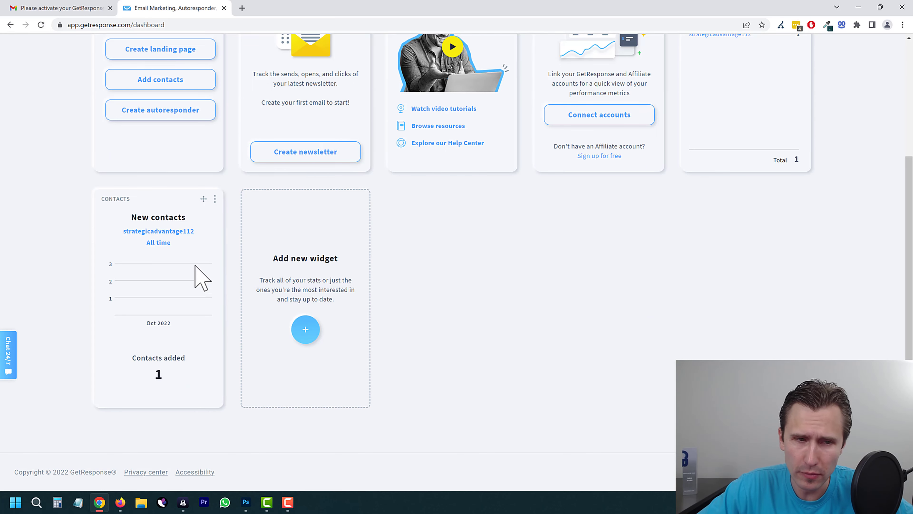
# Step: Remove the Affiliate programs, Tips and Tricks, and Newsletter widgets from the dashboard
pyautogui.scroll(3, 350, 261)
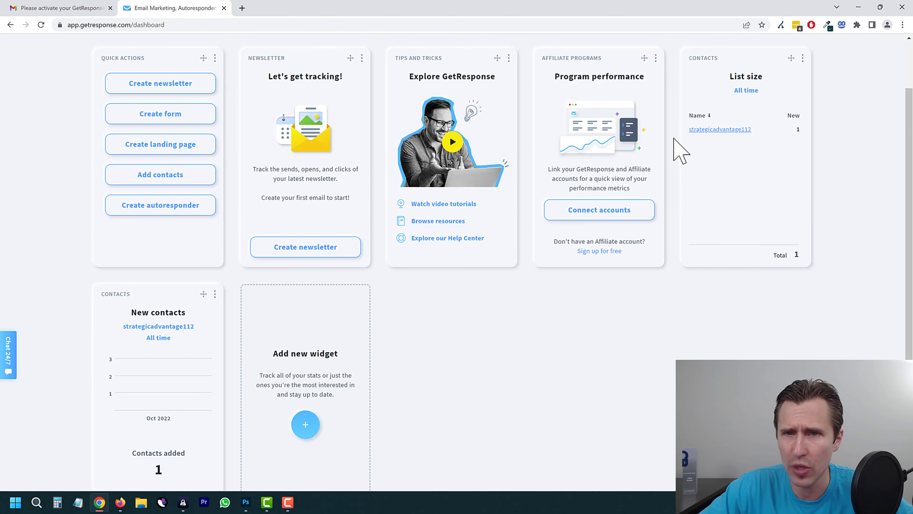
pyautogui.scroll(2, 668, 144)
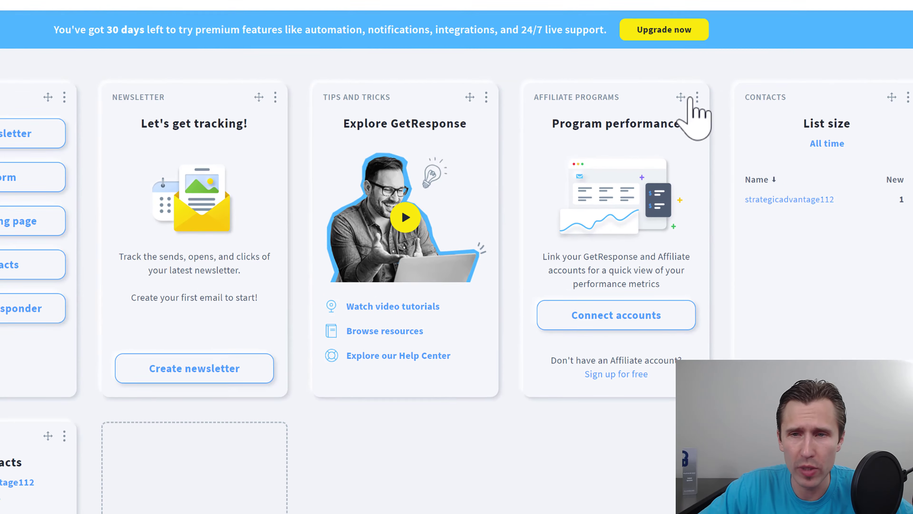
pyautogui.click(697, 97)
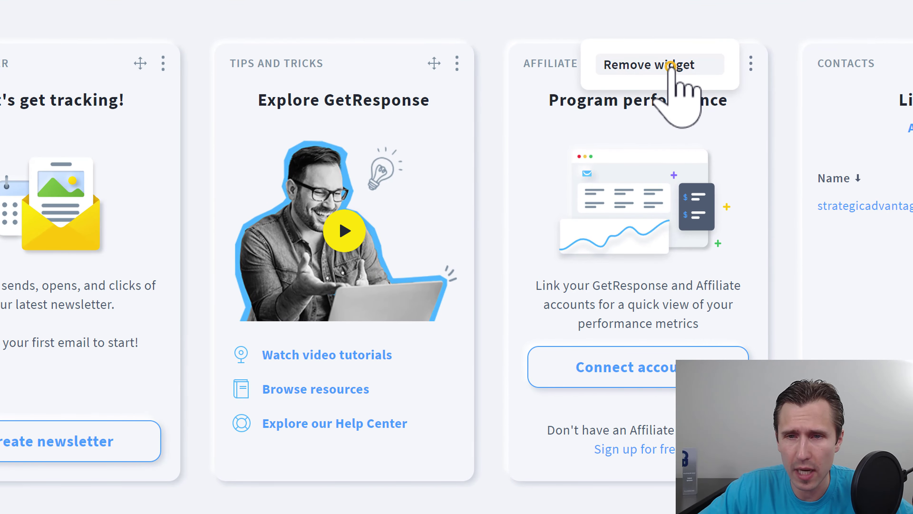
pyautogui.click(670, 65)
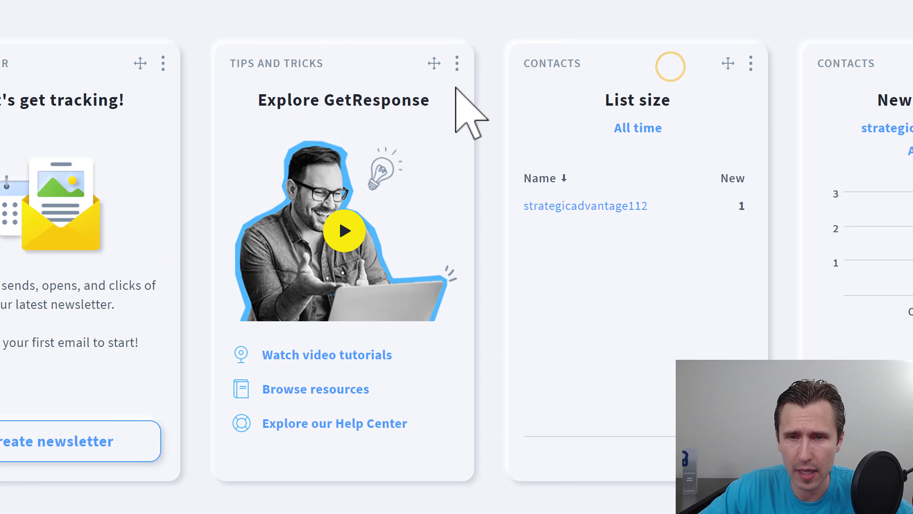
pyautogui.click(457, 63)
pyautogui.click(392, 65)
pyautogui.click(178, 66)
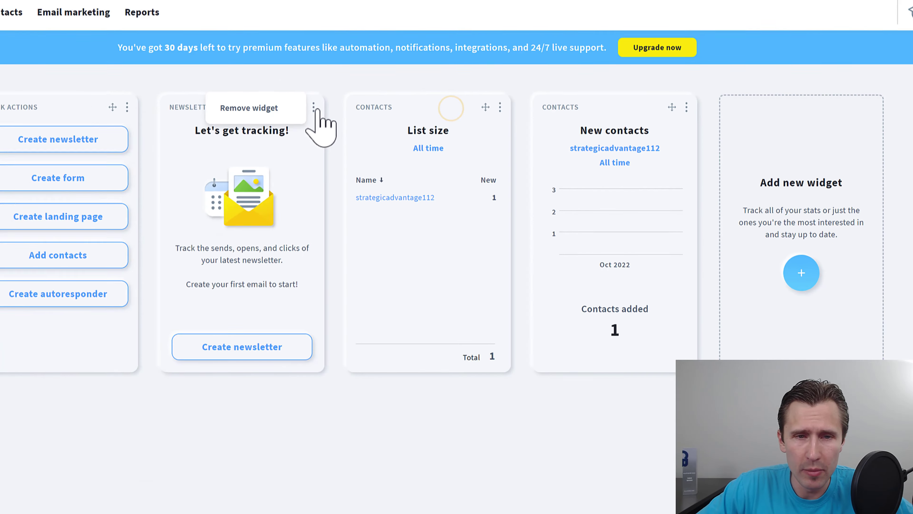
pyautogui.click(111, 73)
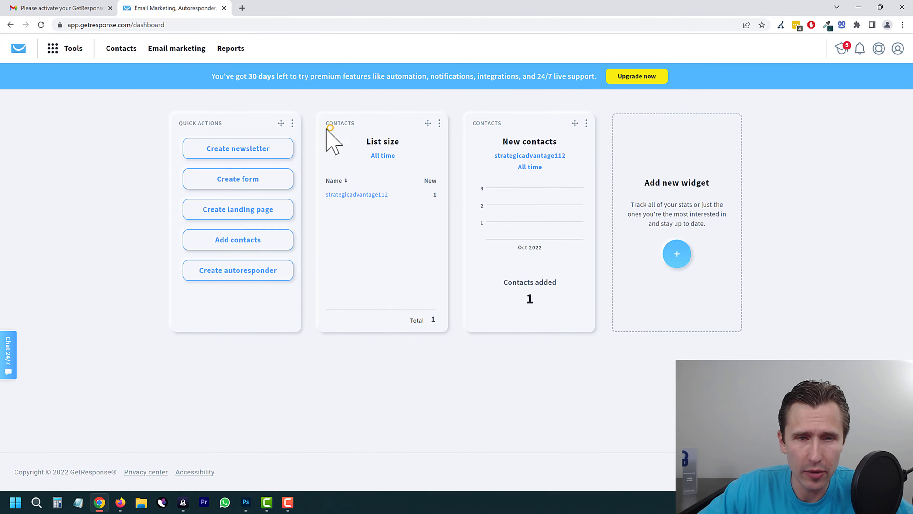
# Step: Open the List size widget settings, try the Details layout, and close without applying
pyautogui.click(439, 123)
pyautogui.click(381, 123)
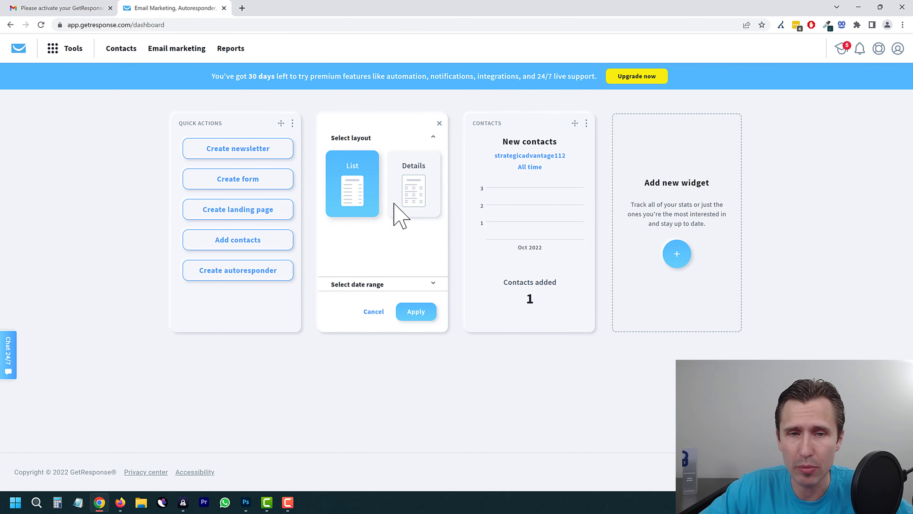
pyautogui.click(414, 181)
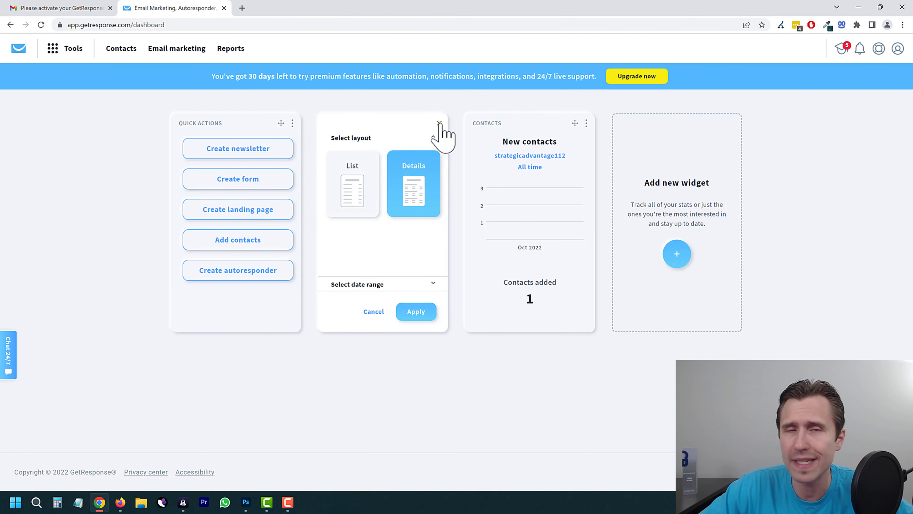
pyautogui.click(439, 122)
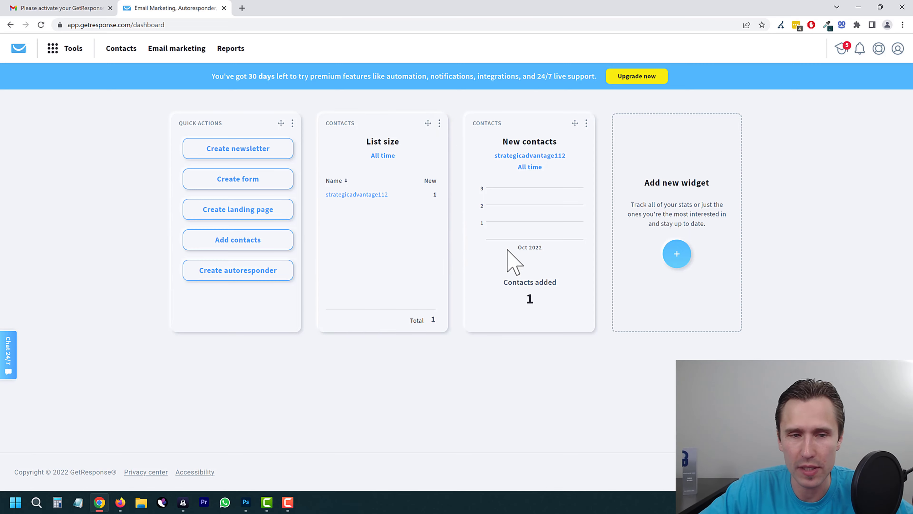
# Step: Add the Conversion funnel widget, then return to the dashboard
pyautogui.click(677, 254)
pyautogui.scroll(-10, 433, 302)
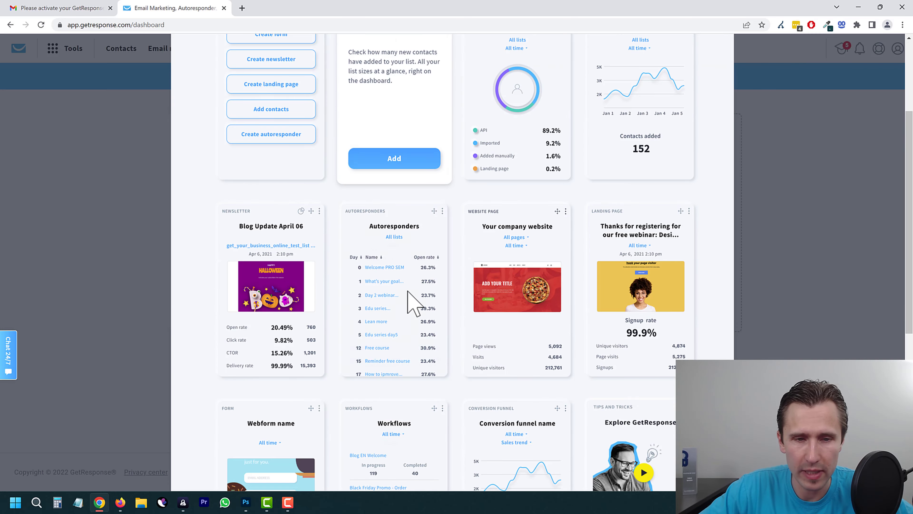
pyautogui.scroll(3, 408, 302)
pyautogui.scroll(-6, 431, 306)
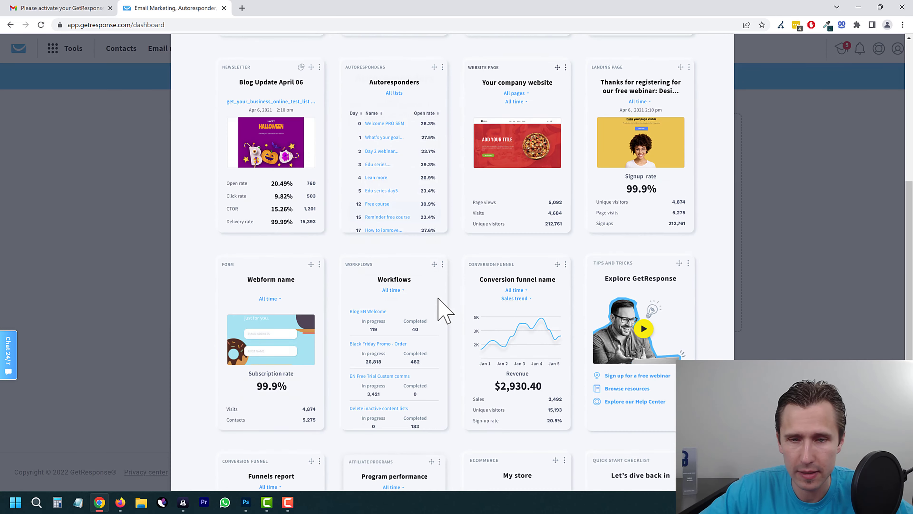
pyautogui.click(508, 245)
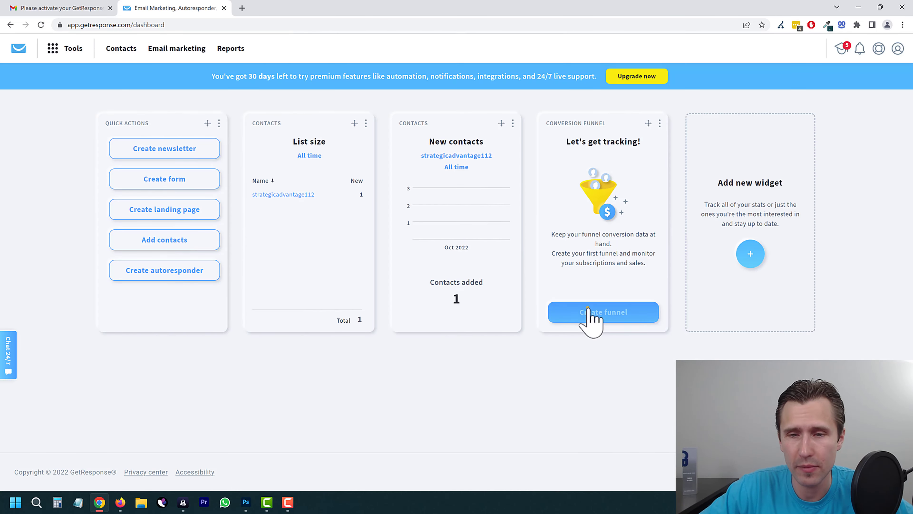
pyautogui.click(590, 309)
pyautogui.click(10, 24)
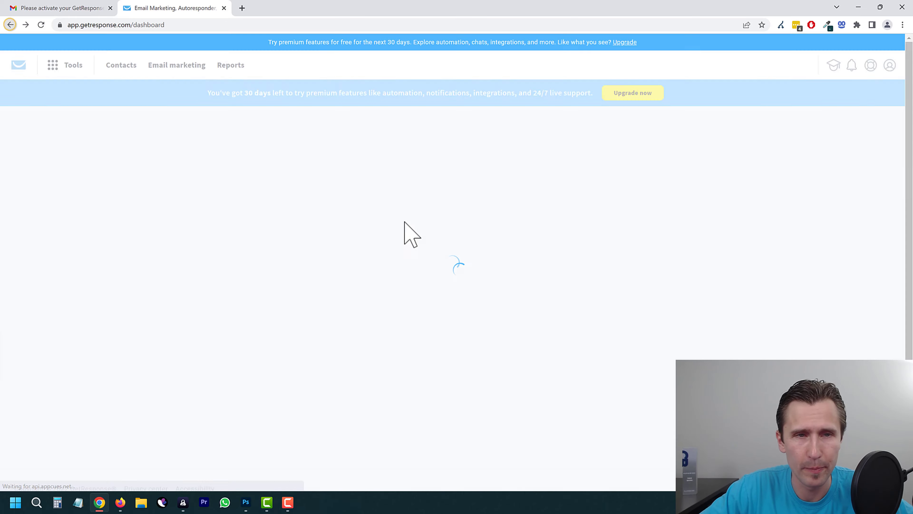
pyautogui.moveTo(461, 221)
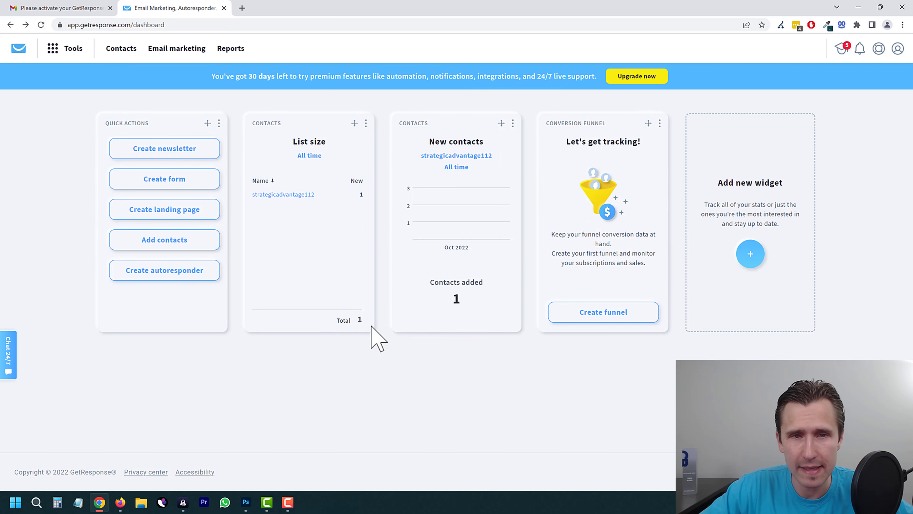
# Step: Open the Tools menu and scroll through the full list of available tools
pyautogui.click(59, 52)
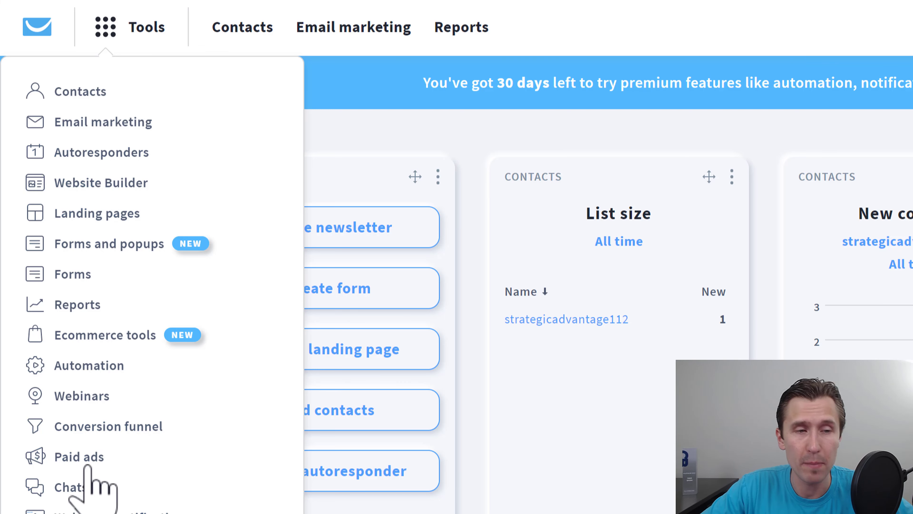
pyautogui.scroll(-3, 89, 464)
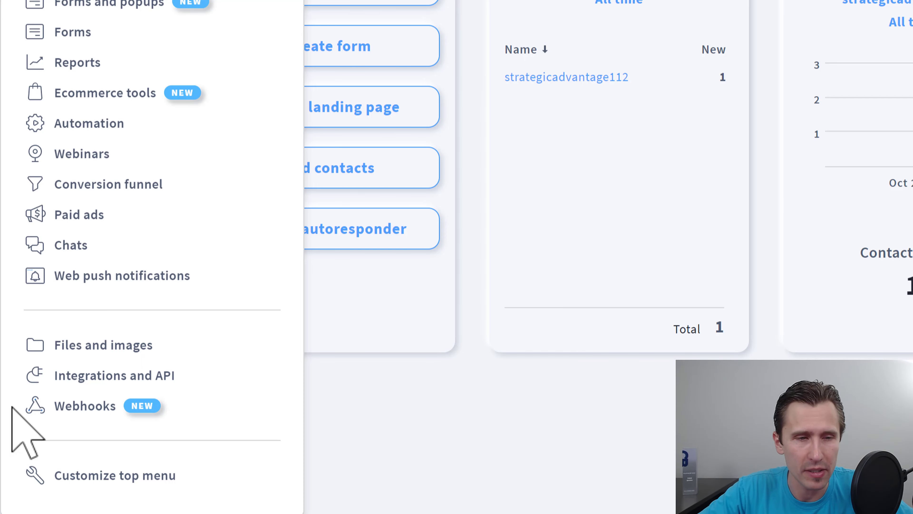
pyautogui.click(77, 410)
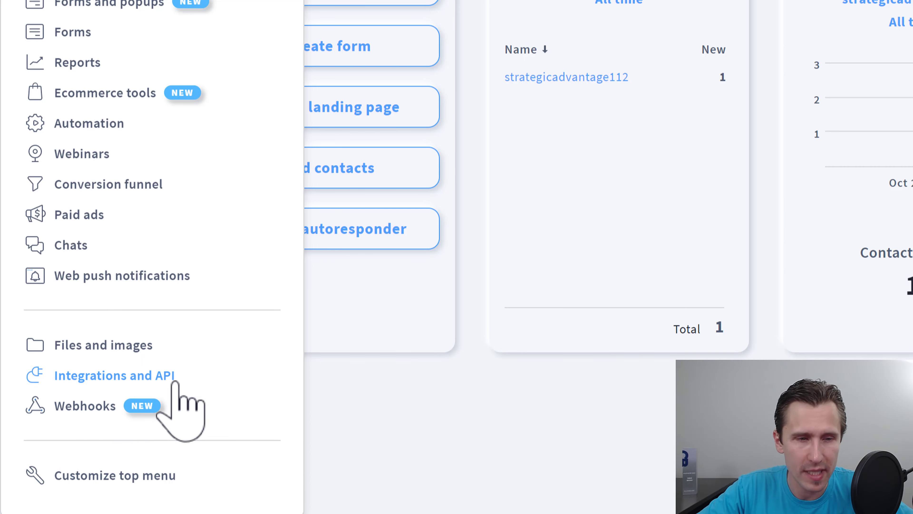
pyautogui.click(159, 403)
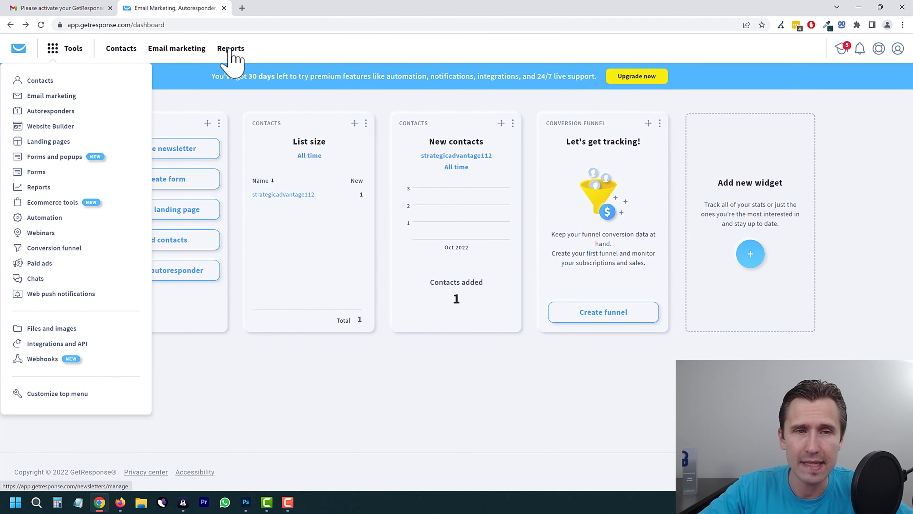
# Step: Move Email marketing first in the pinned top menu, ahead of Contacts and Reports, and save
pyautogui.click(66, 394)
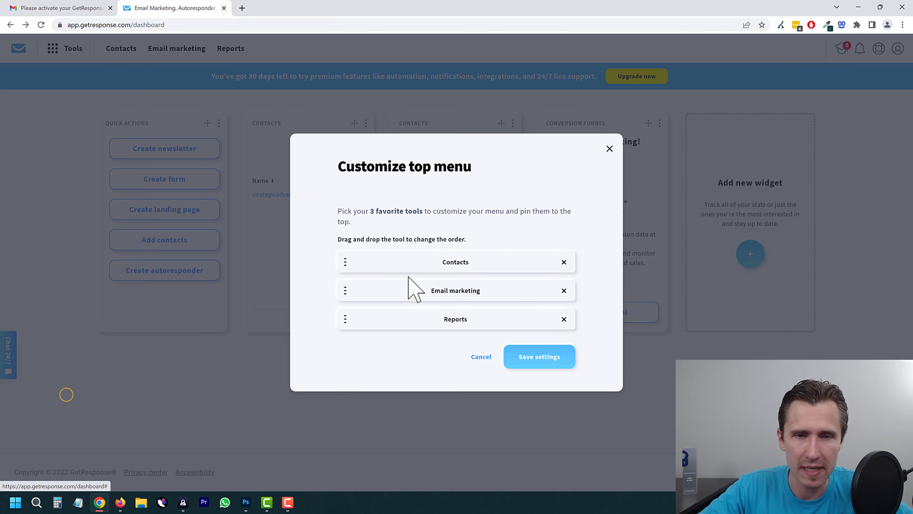
pyautogui.moveTo(345, 290); pyautogui.dragTo(347, 265)
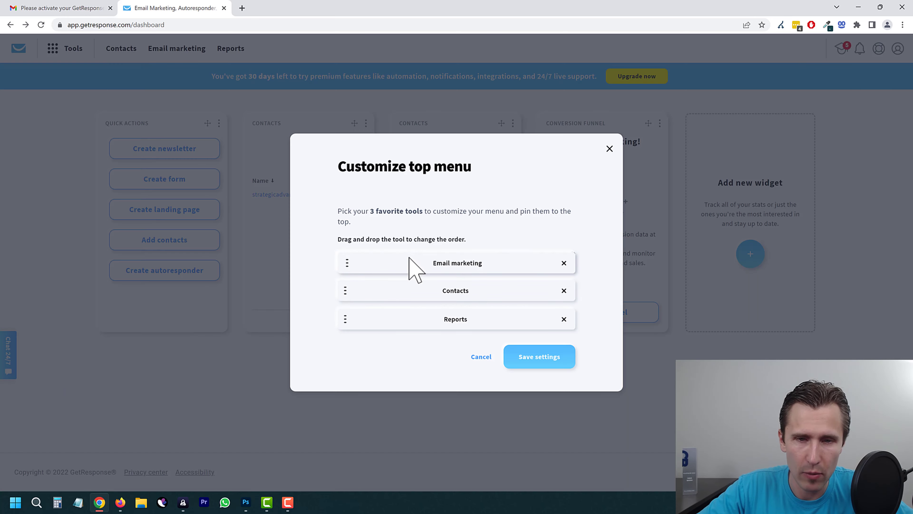
pyautogui.moveTo(410, 257); pyautogui.dragTo(418, 272)
pyautogui.click(524, 356)
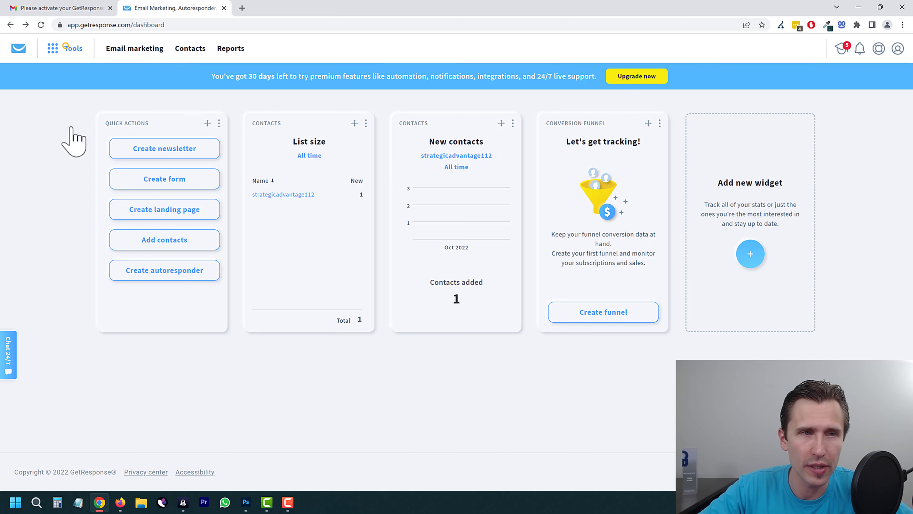
pyautogui.click(87, 392)
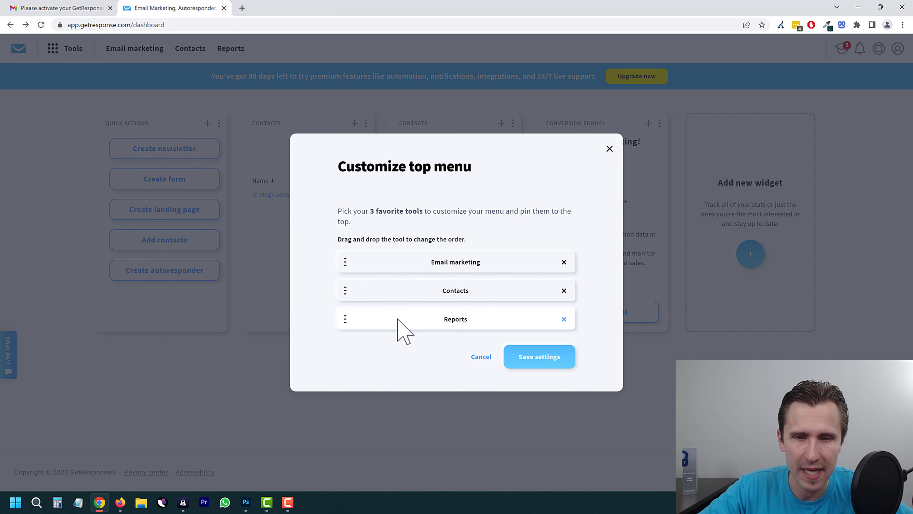
pyautogui.click(483, 356)
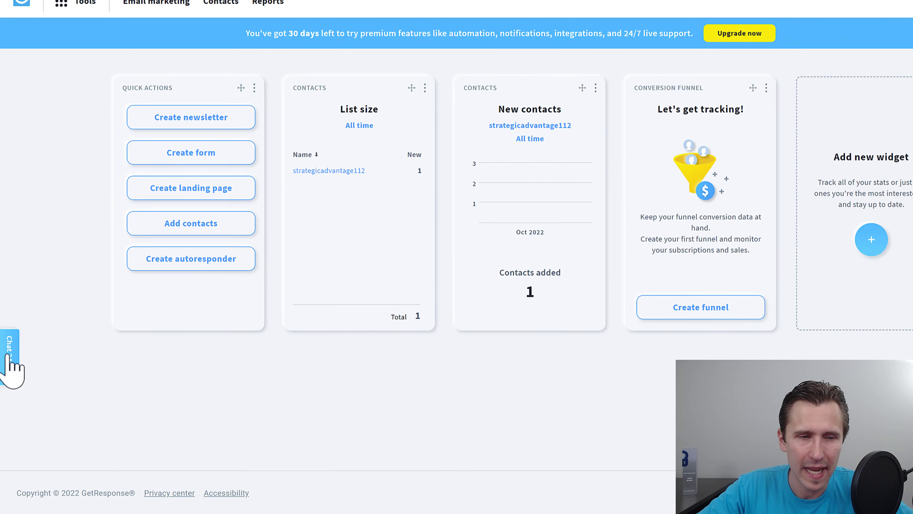
pyautogui.click(9, 356)
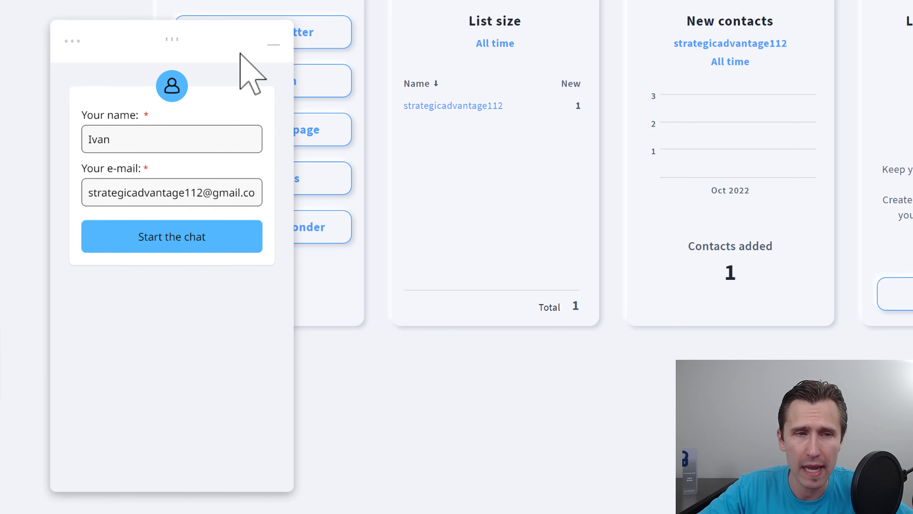
pyautogui.click(273, 45)
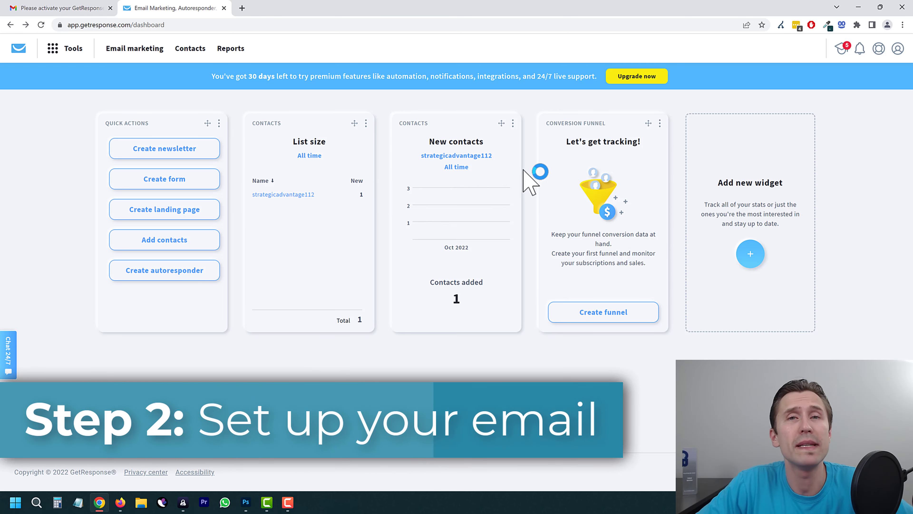
# Step: Open the Email addresses page under Manage account to see the single gmail.com sender
pyautogui.click(898, 48)
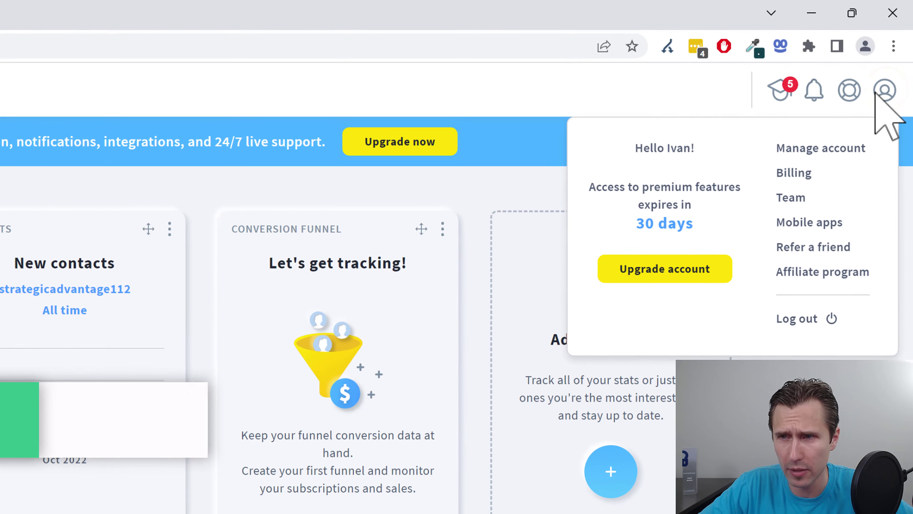
pyautogui.click(813, 148)
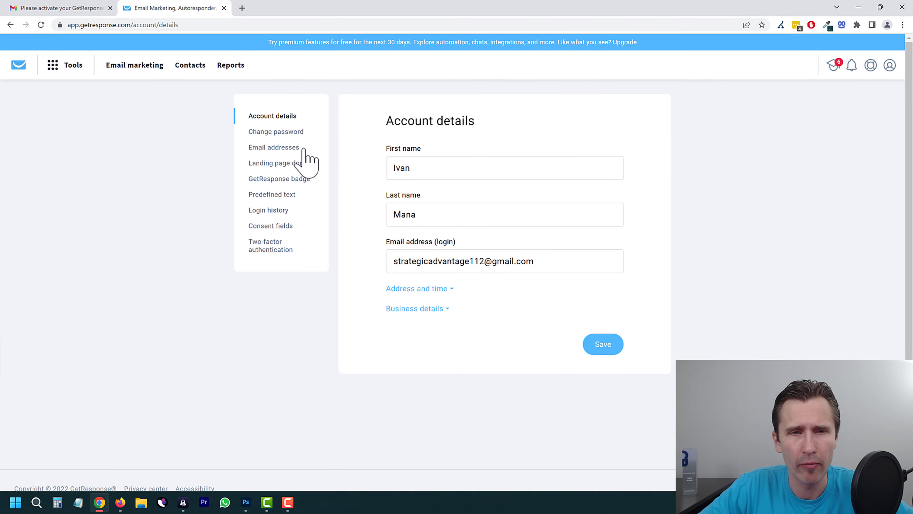
pyautogui.click(280, 151)
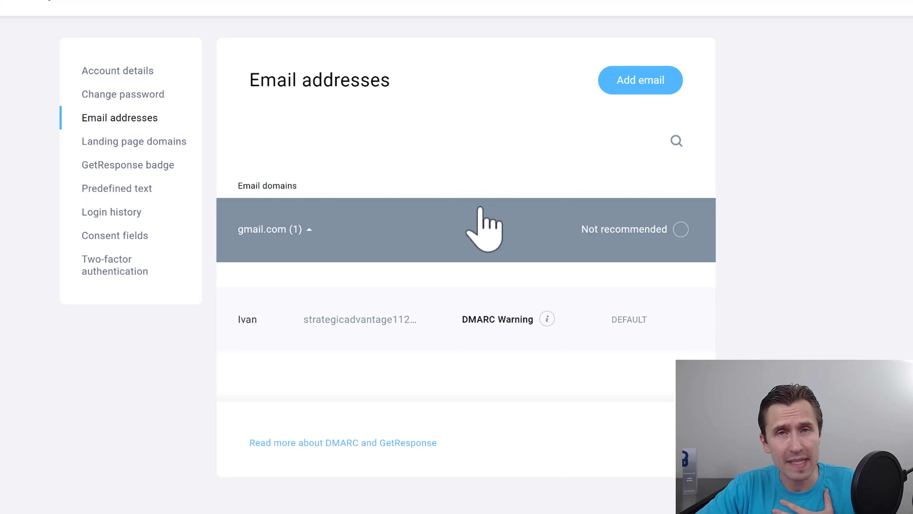
# Step: Add a new ivanmana.com sender address with the sender's name and submit it for verification
pyautogui.click(642, 78)
pyautogui.click(274, 255)
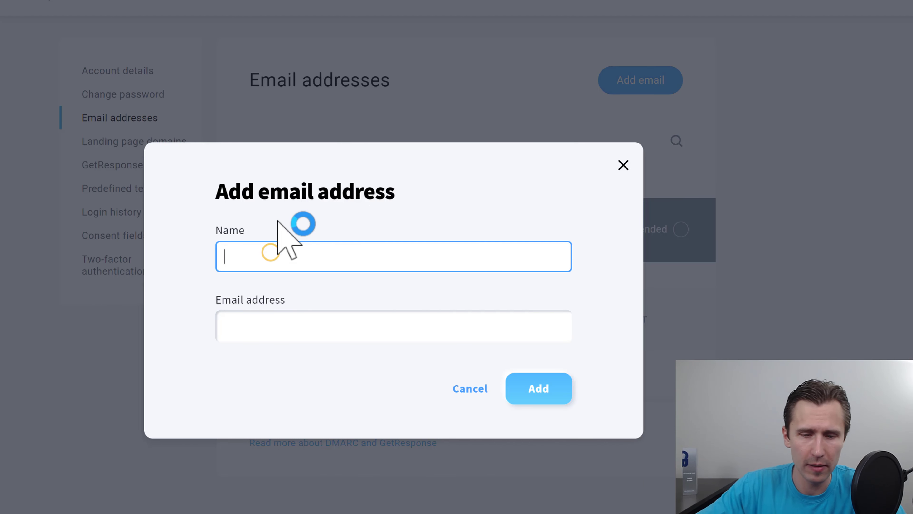
pyautogui.write('Ivan')
pyautogui.press('Tab')
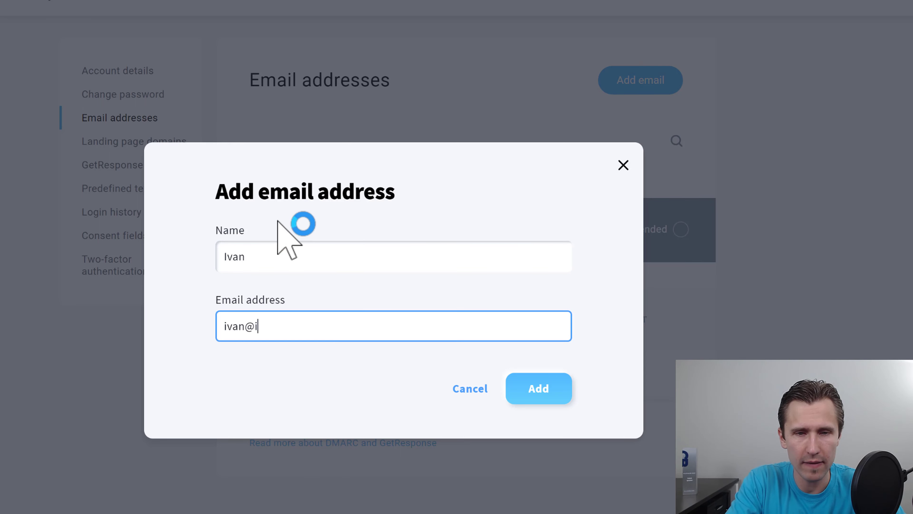
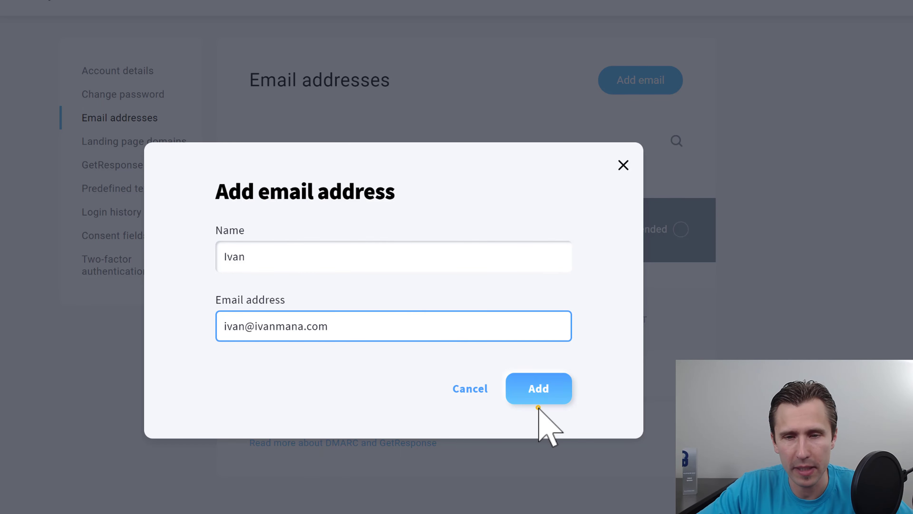
pyautogui.click(538, 388)
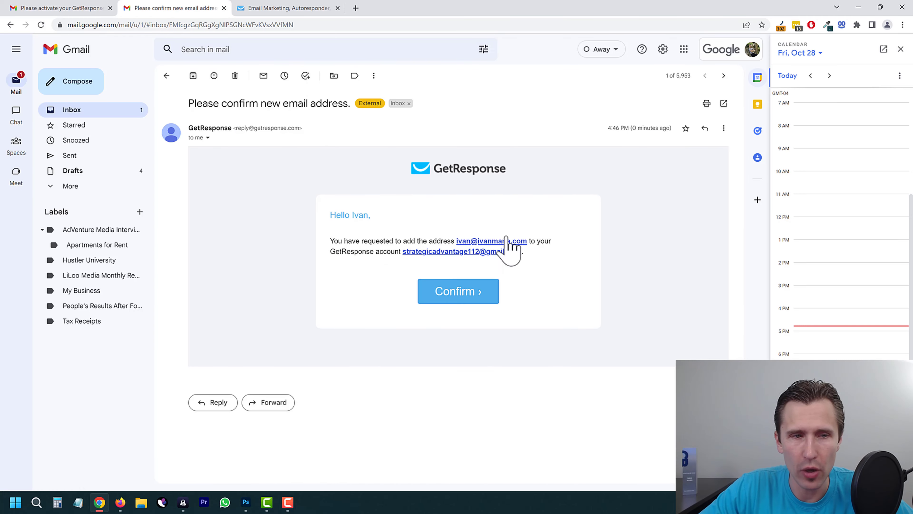
# Step: Confirm the new sender address through the Confirm link in Gmail's verification message
pyautogui.click(354, 241)
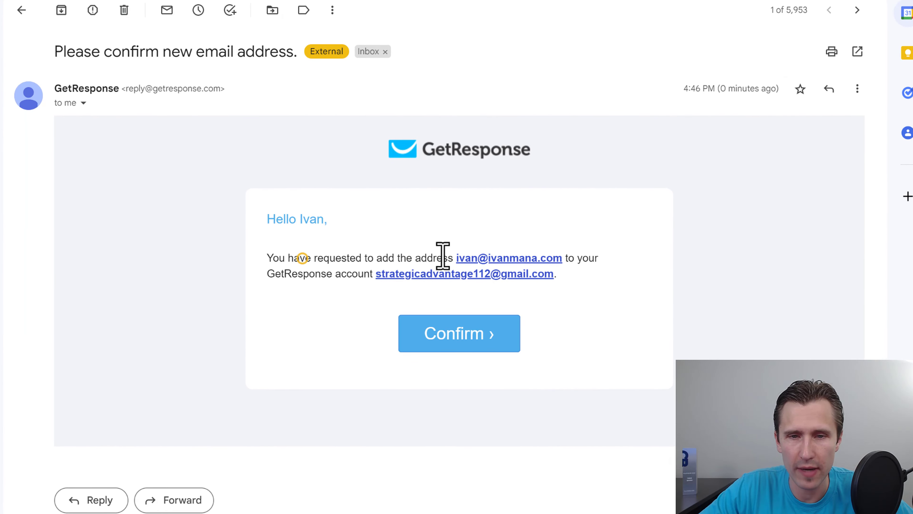
pyautogui.moveTo(443, 256); pyautogui.dragTo(495, 350)
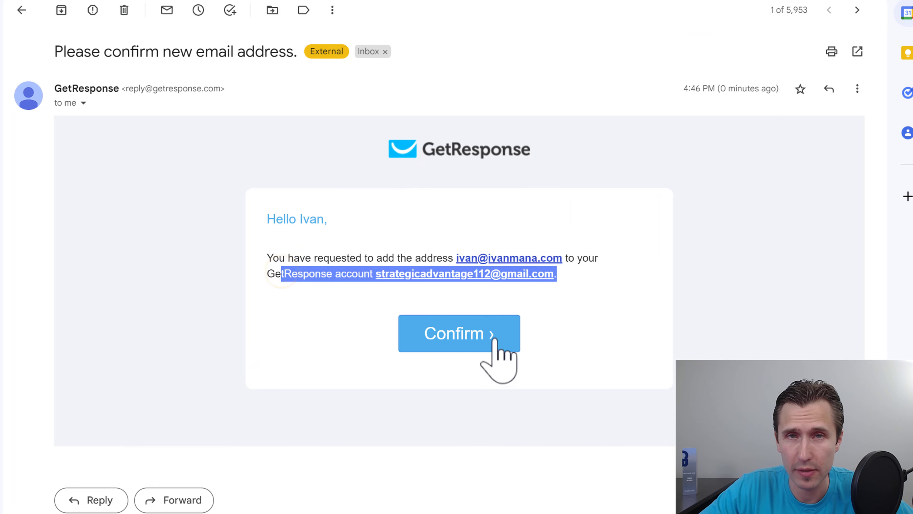
pyautogui.click(467, 342)
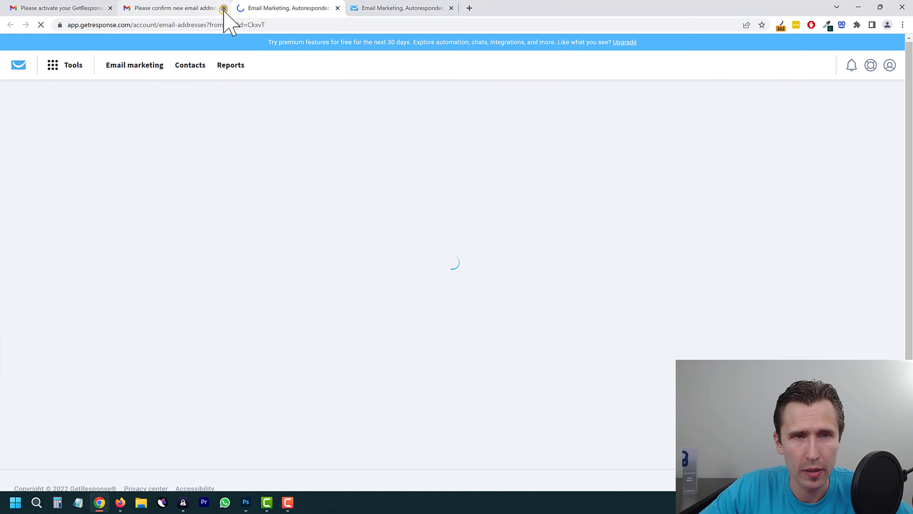
# Step: Bring up the DKIM authentication instructions for the ivanmana.com domain in GetResponse
pyautogui.click(224, 8)
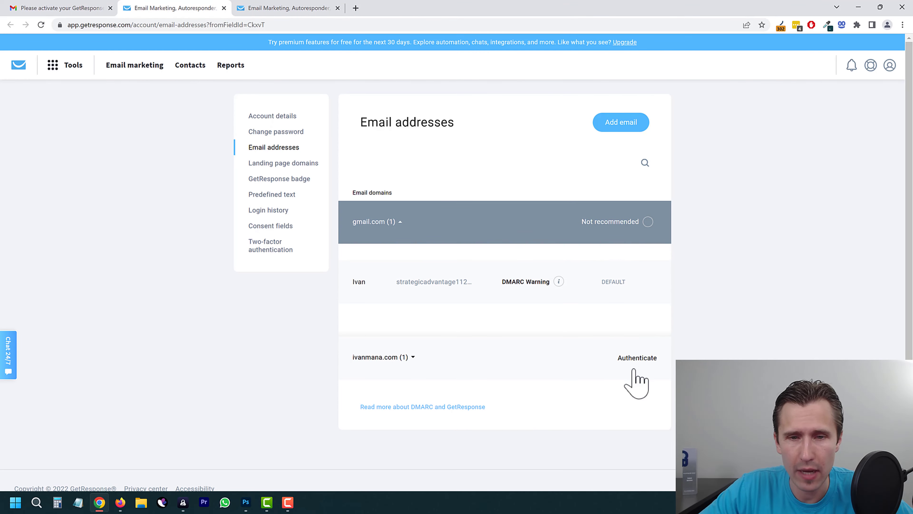
pyautogui.click(457, 352)
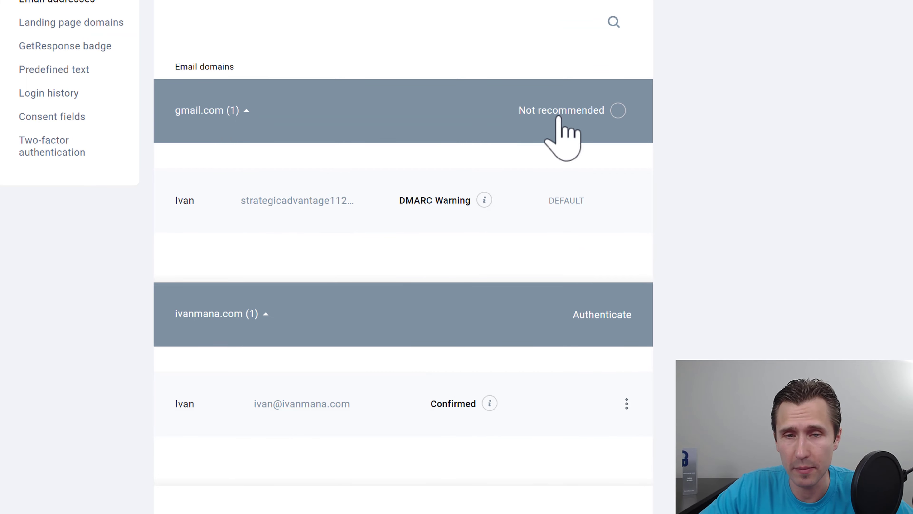
pyautogui.scroll(-2, 357, 265)
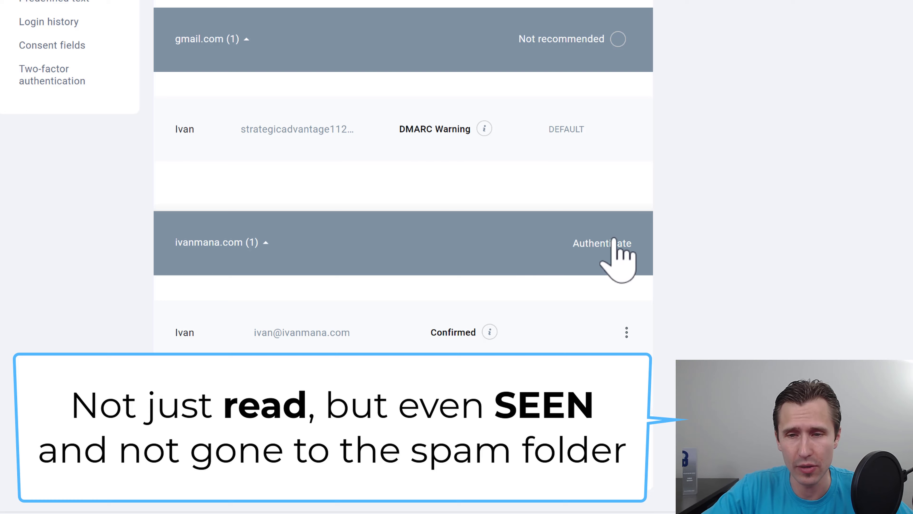
pyautogui.click(595, 243)
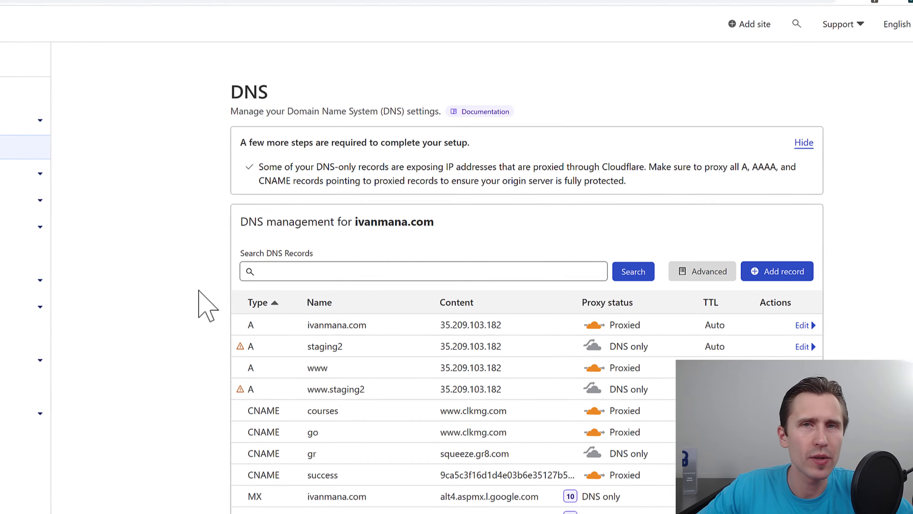
pyautogui.click(313, 270)
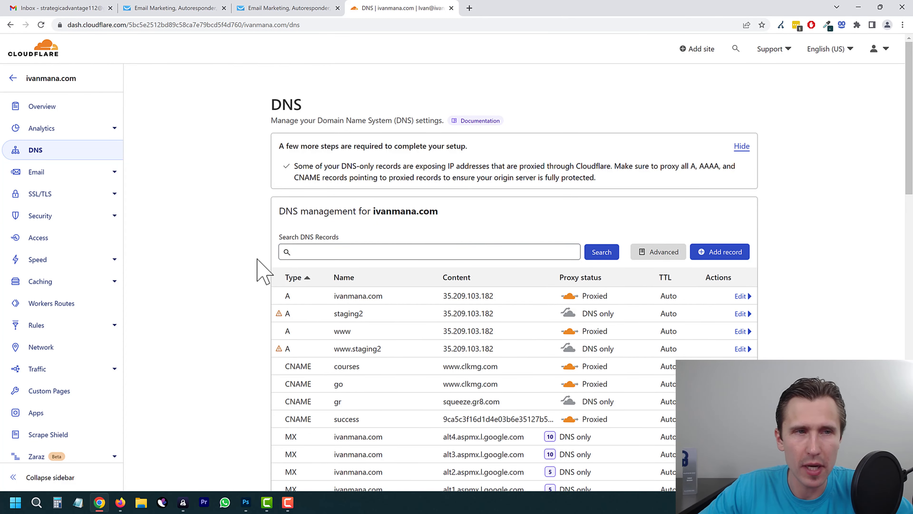
pyautogui.scroll(-8, 260, 248)
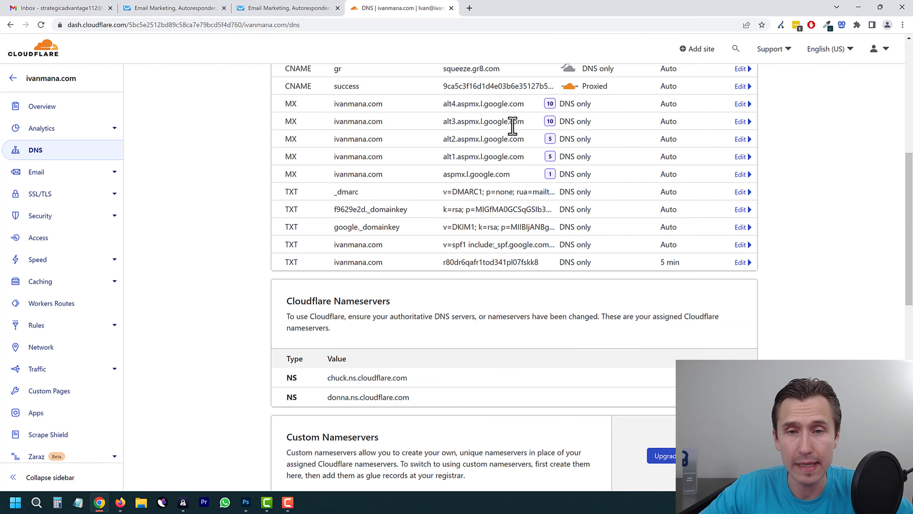
pyautogui.scroll(2, 461, 241)
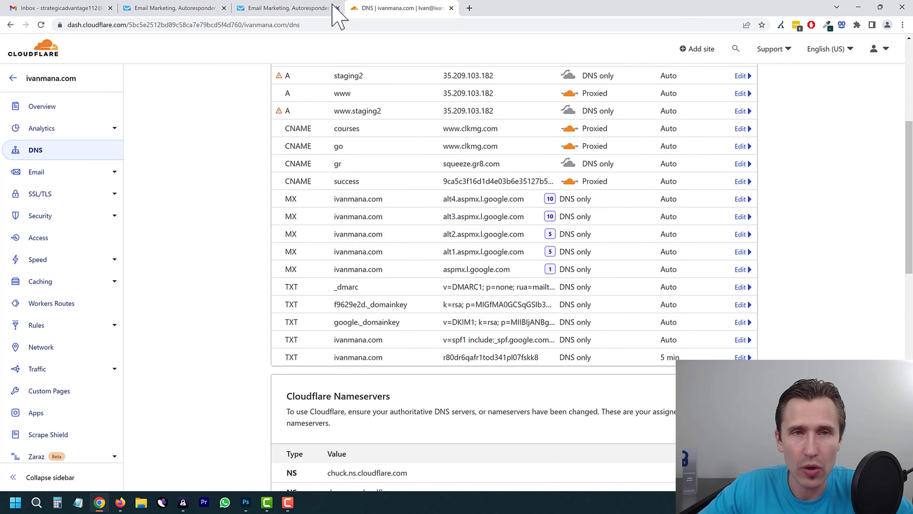
# Step: Dismiss the verification notice, close the duplicate tab, and go to ivanmana.com's Cloudflare DNS records
pyautogui.click(293, 8)
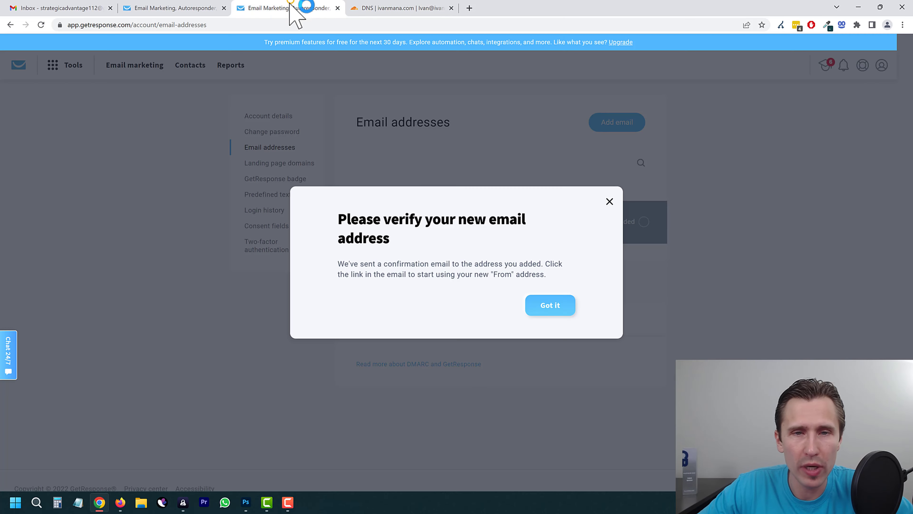
pyautogui.click(555, 308)
pyautogui.click(204, 8)
pyautogui.click(310, 8)
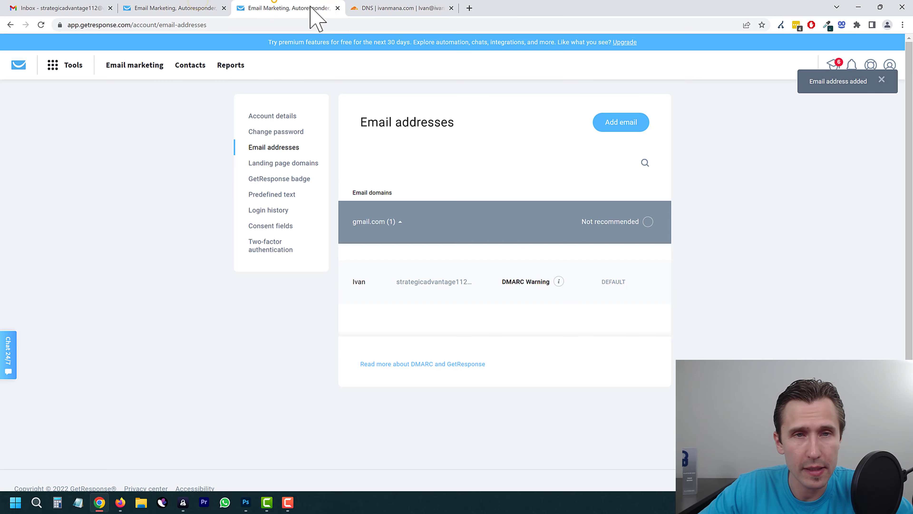
pyautogui.click(338, 8)
pyautogui.click(195, 8)
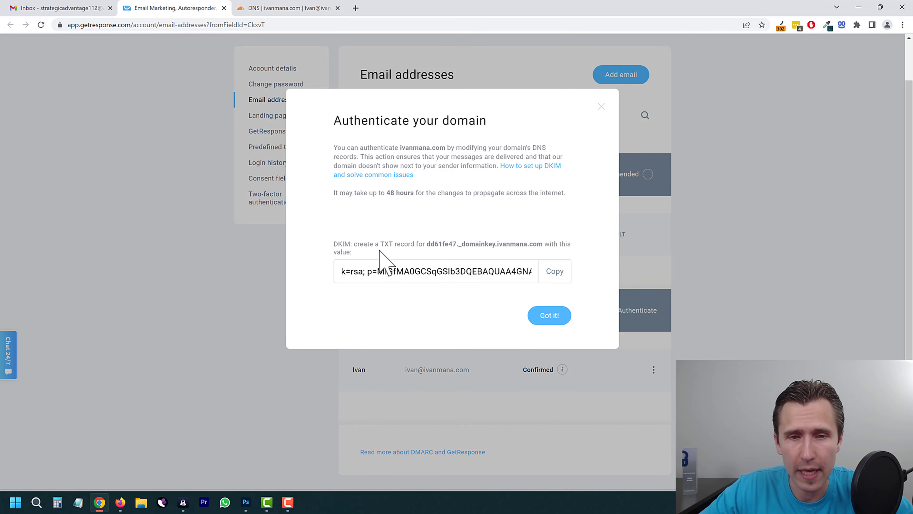
pyautogui.moveTo(401, 246); pyautogui.dragTo(418, 248)
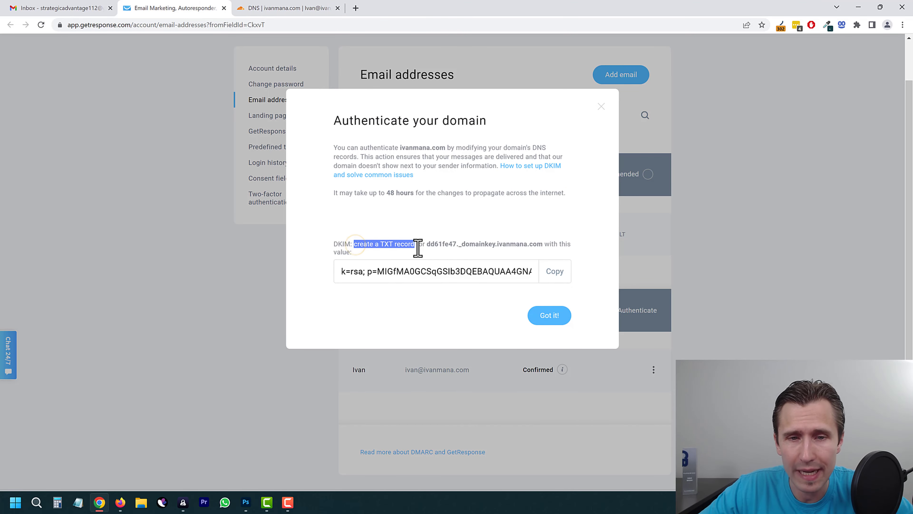
pyautogui.click(296, 9)
pyautogui.scroll(5, 287, 280)
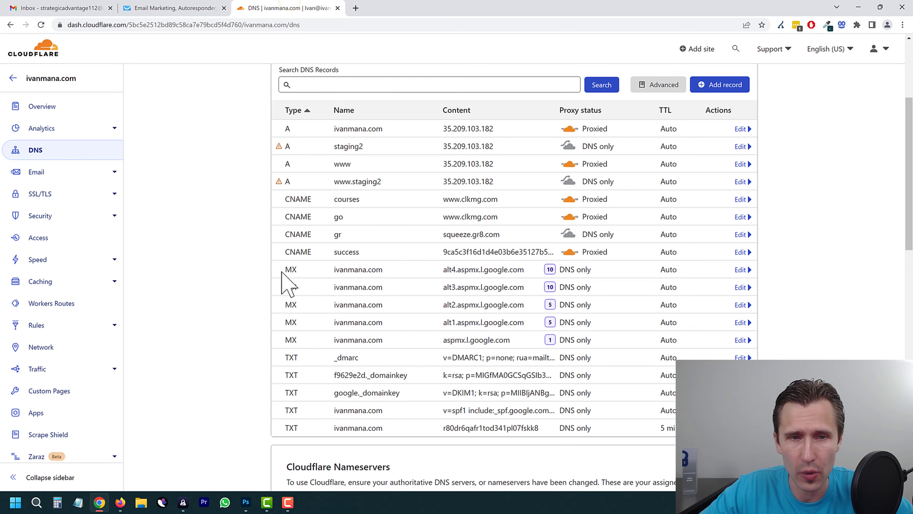
# Step: Start a new Cloudflare DNS record of type TXT
pyautogui.click(709, 251)
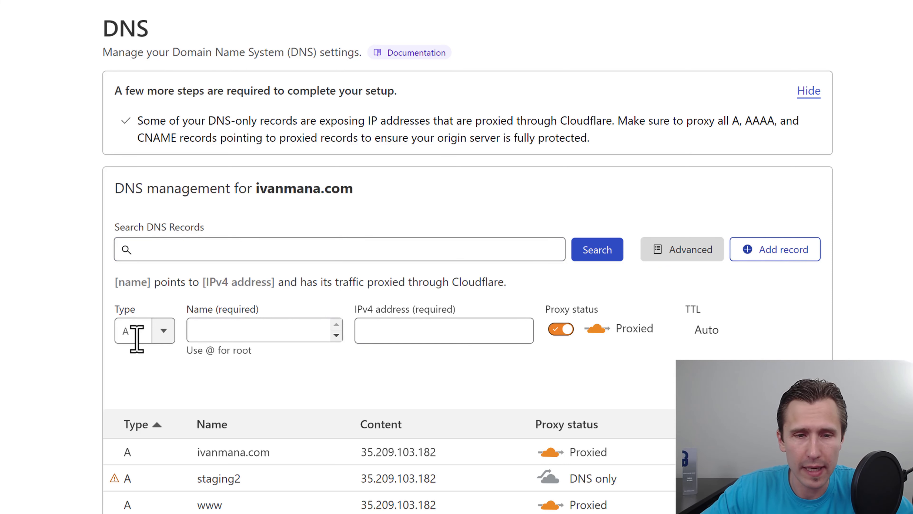
pyautogui.click(153, 331)
pyautogui.scroll(-3, 142, 414)
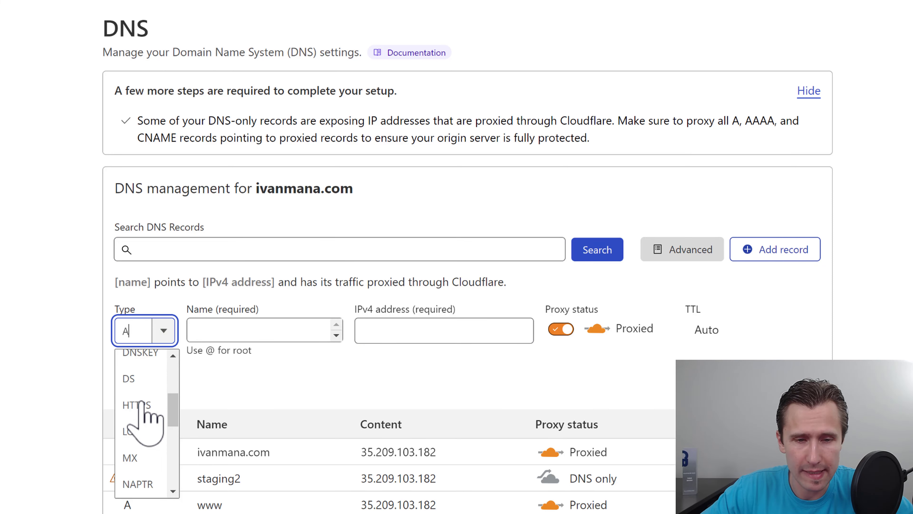
pyautogui.scroll(-5, 144, 413)
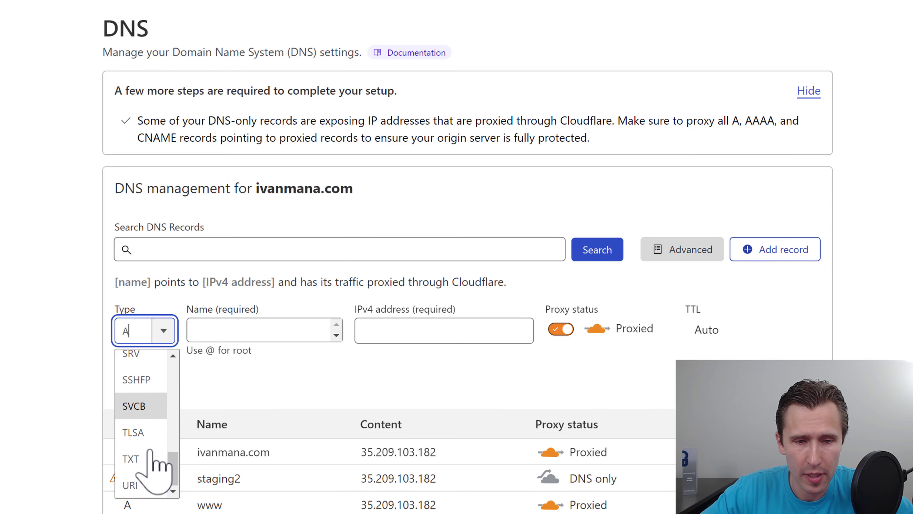
pyautogui.click(139, 454)
# Step: Set the record name to dd61fe47._domainkey, copied from GetResponse's instructions
pyautogui.click(223, 331)
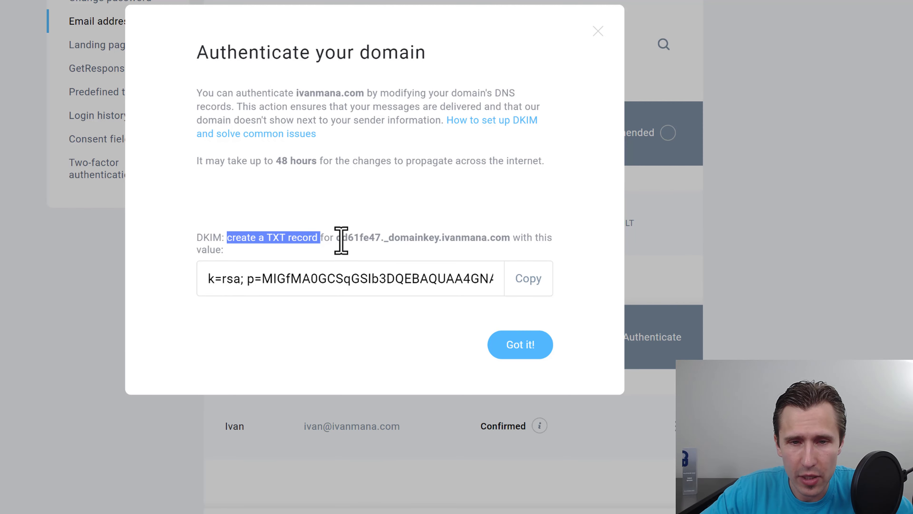
pyautogui.moveTo(337, 238); pyautogui.dragTo(437, 239)
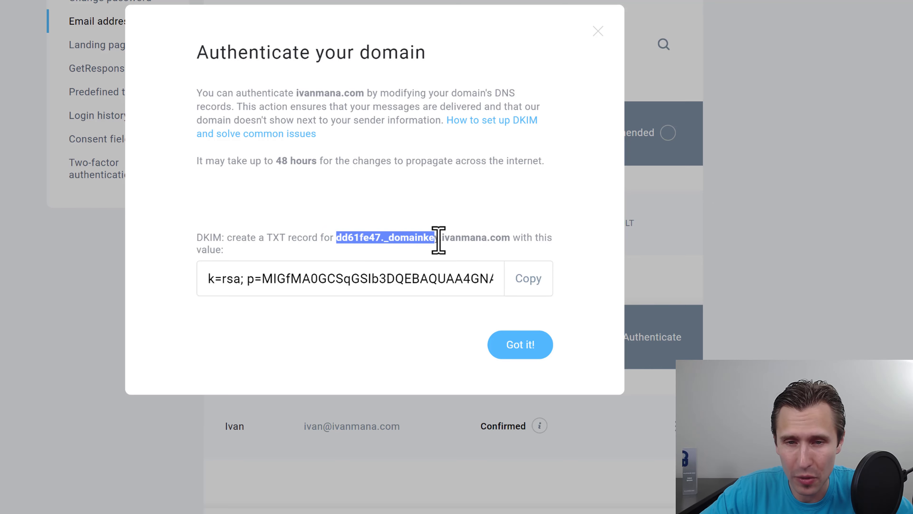
pyautogui.rightClick(407, 237)
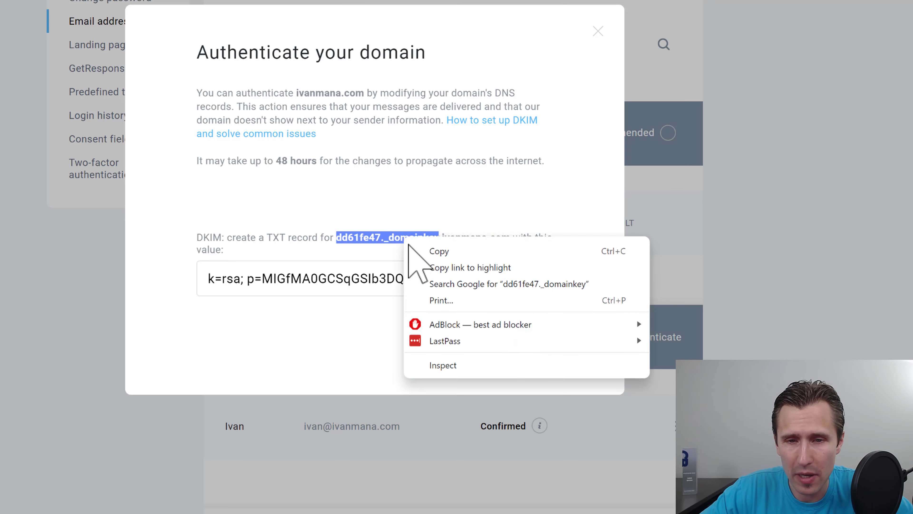
pyautogui.click(445, 245)
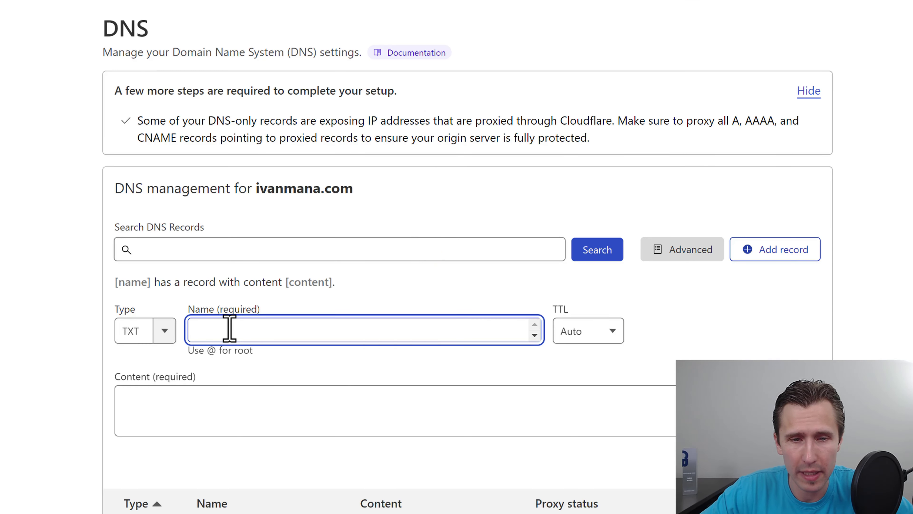
pyautogui.rightClick(228, 326)
pyautogui.click(262, 174)
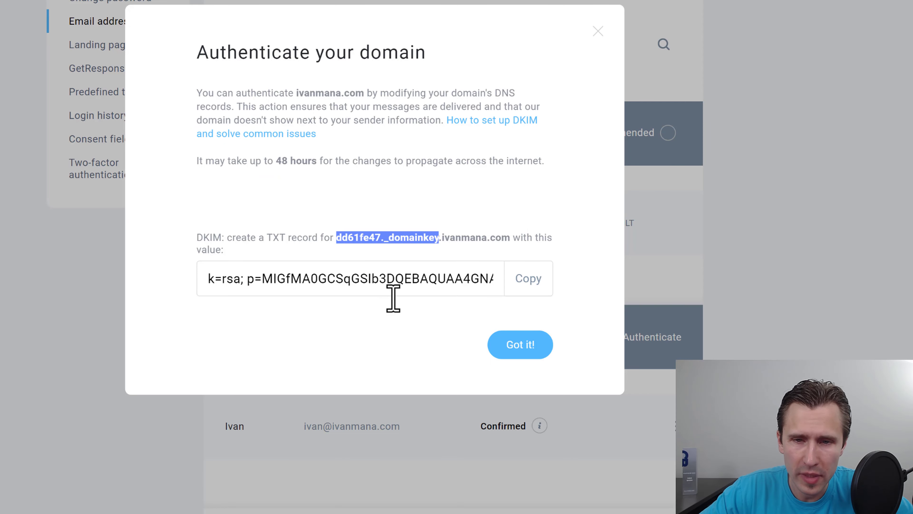
# Step: Paste GetResponse's DKIM key as the record content and save the TXT record
pyautogui.click(526, 279)
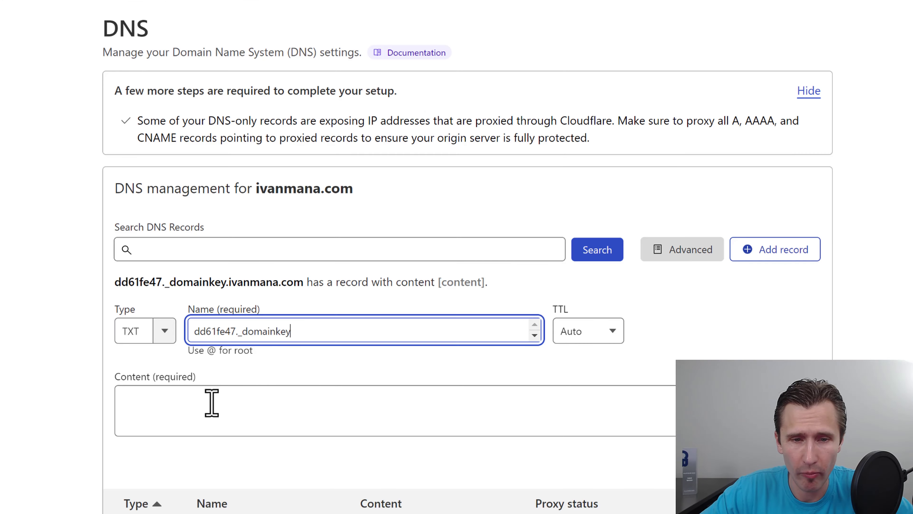
pyautogui.click(208, 400)
pyautogui.rightClick(184, 402)
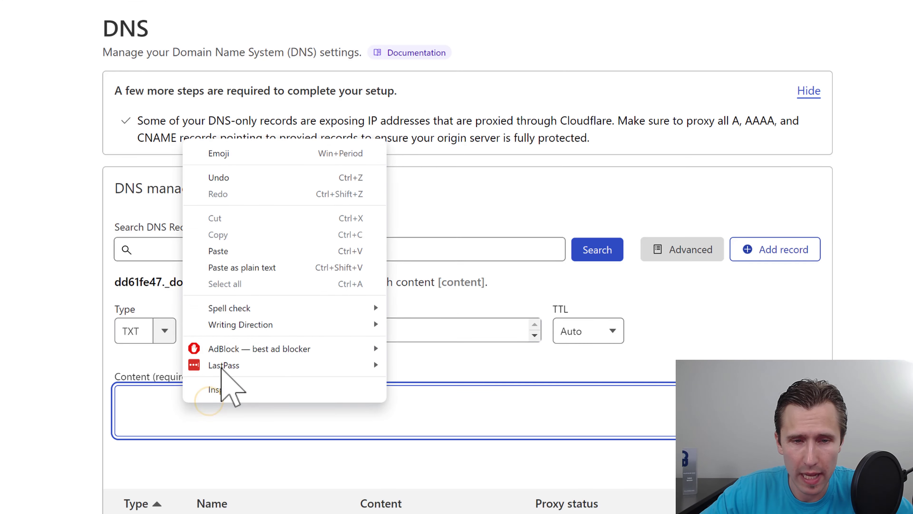
pyautogui.click(220, 251)
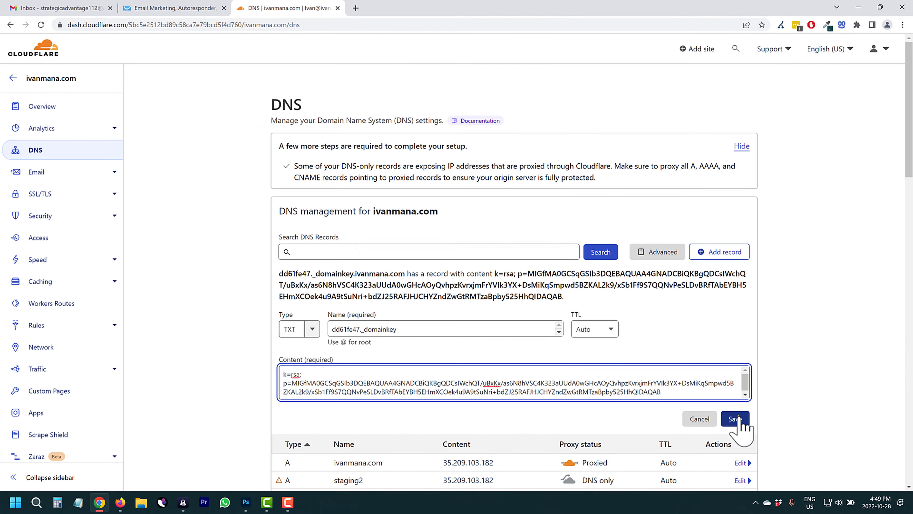
pyautogui.click(736, 418)
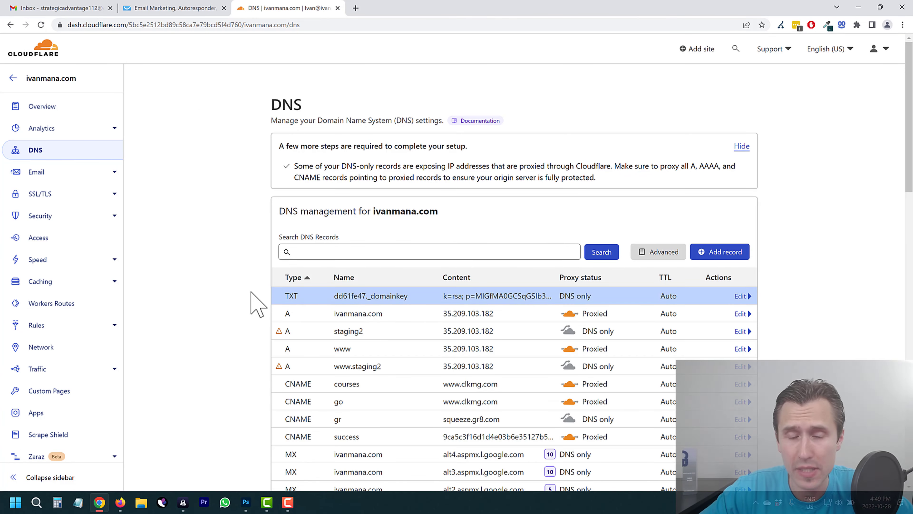
# Step: Verify the dd61fe47._domainkey TXT row in Cloudflare, then dismiss GetResponse's authentication instructions
pyautogui.scroll(-5, 254, 299)
pyautogui.scroll(-2, 377, 327)
pyautogui.scroll(1, 450, 385)
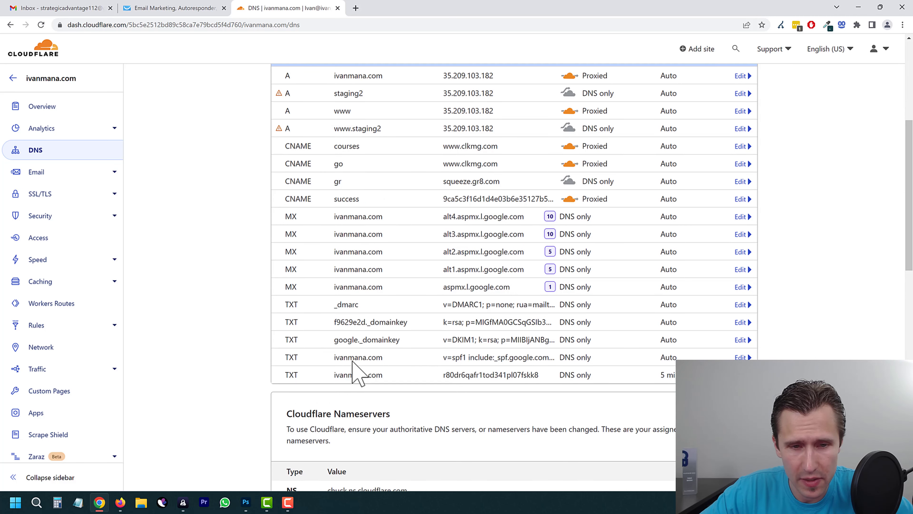
pyautogui.click(176, 8)
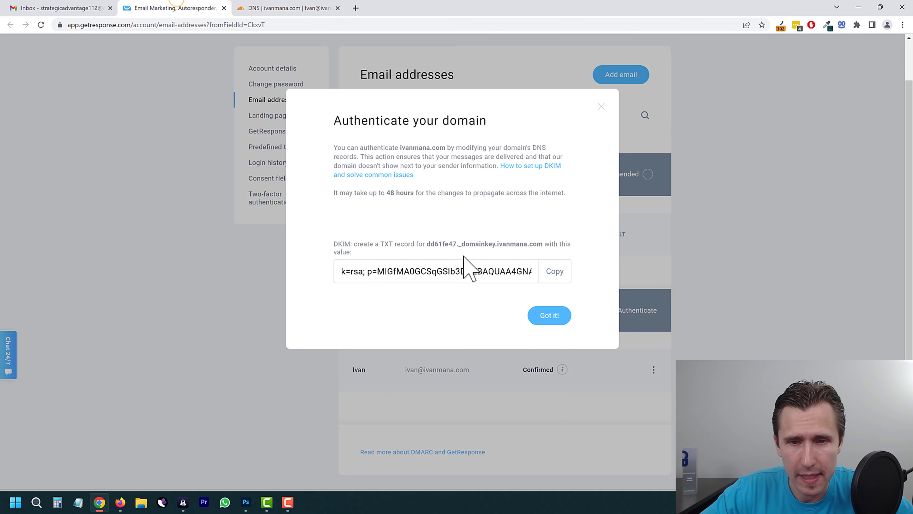
pyautogui.click(302, 4)
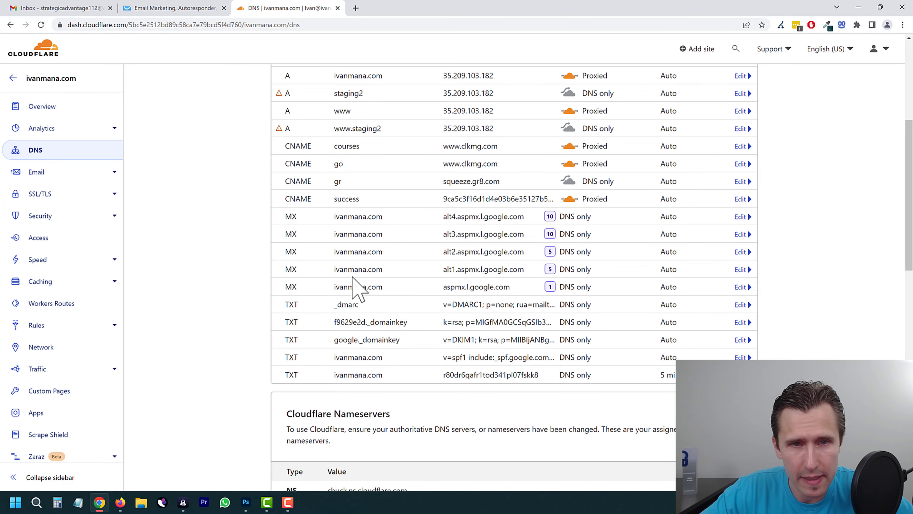
pyautogui.scroll(2, 355, 286)
pyautogui.moveTo(338, 102); pyautogui.dragTo(569, 106)
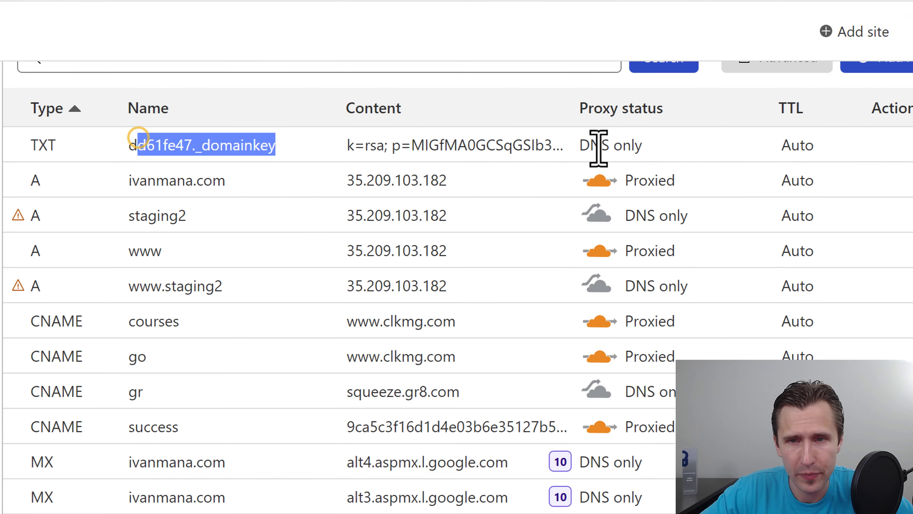
pyautogui.moveTo(599, 148); pyautogui.dragTo(599, 148)
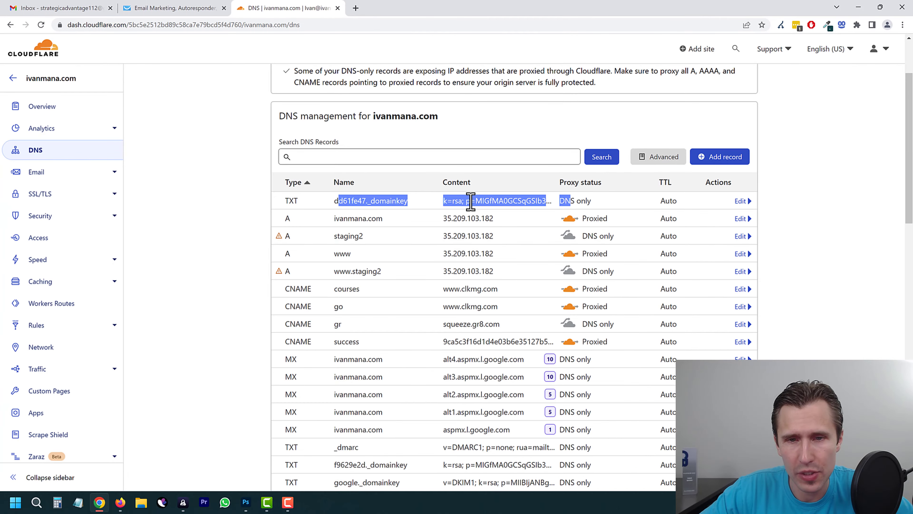
pyautogui.click(469, 200)
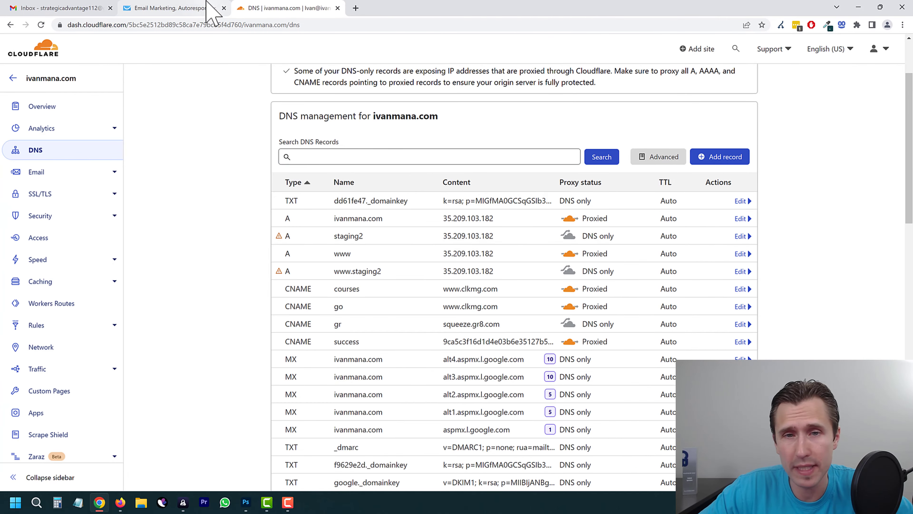
pyautogui.click(216, 8)
pyautogui.click(554, 320)
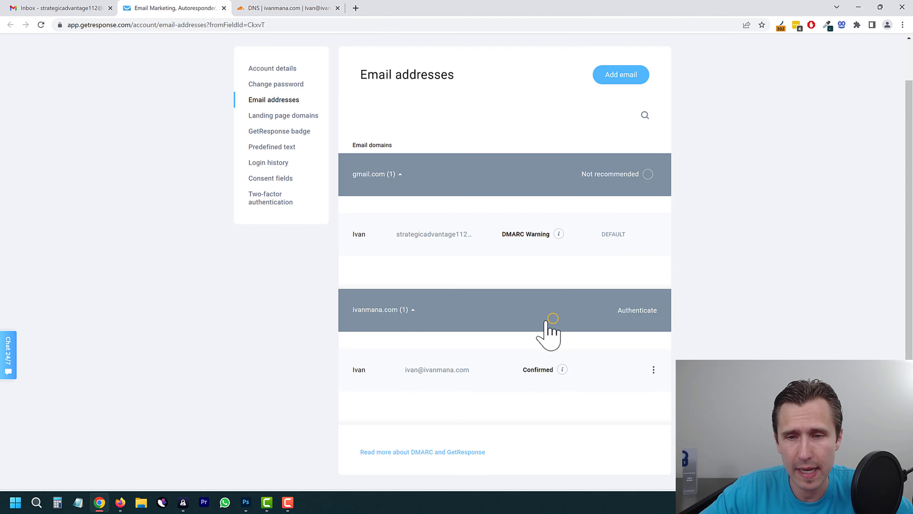
# Step: Collapse the gmail.com group and set the ivanmana.com sender address as default
pyautogui.scroll(2, 567, 288)
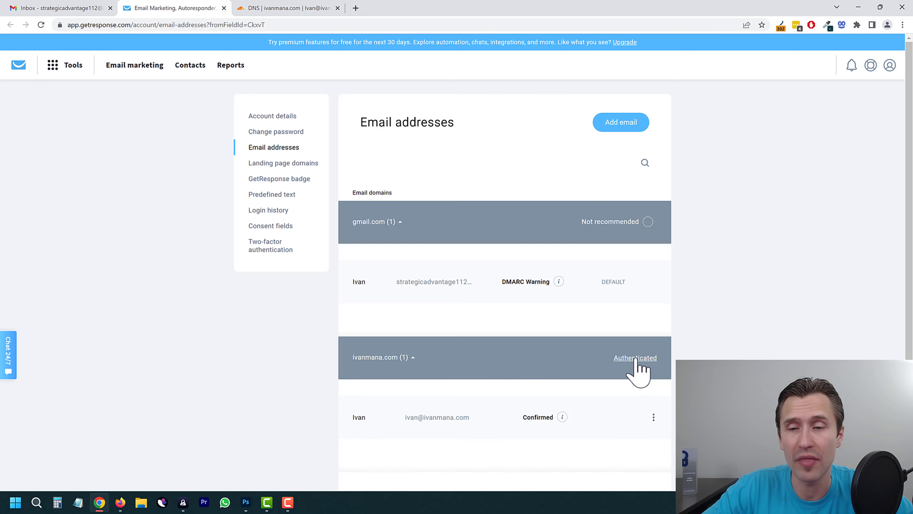
pyautogui.click(618, 222)
pyautogui.click(653, 321)
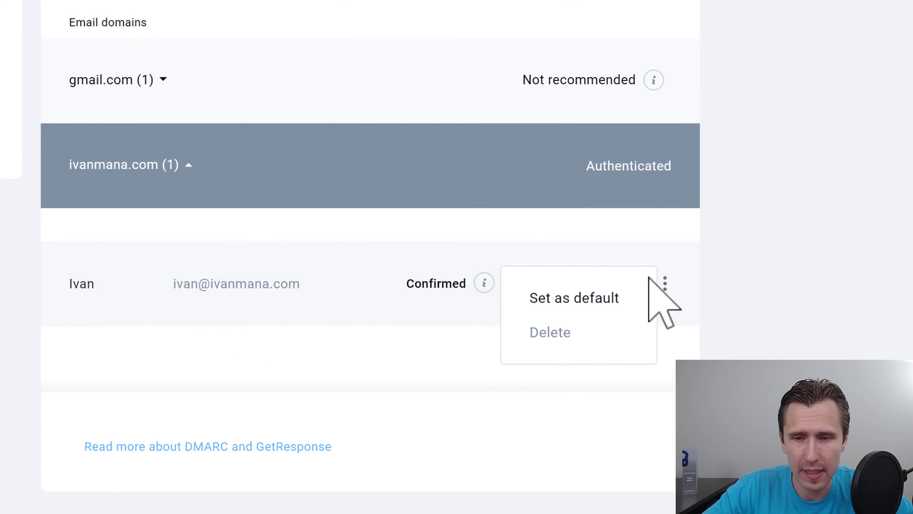
pyautogui.click(570, 302)
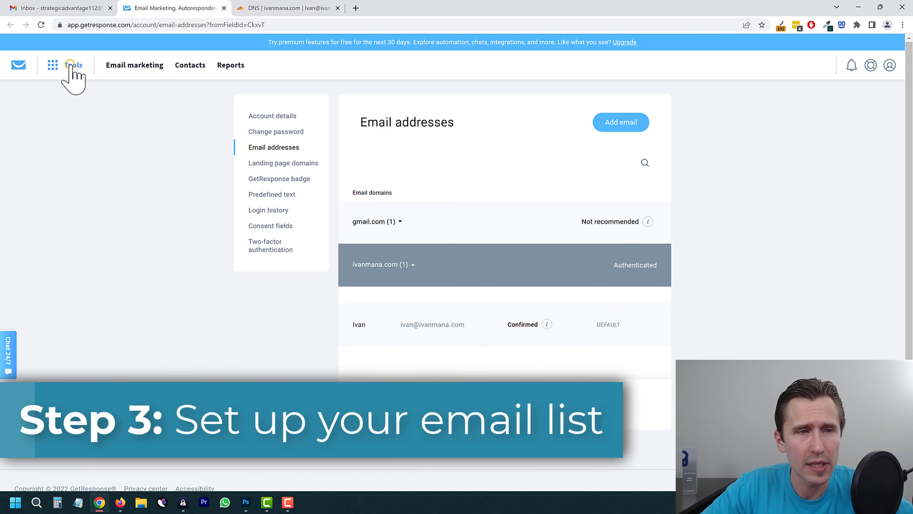
# Step: Go to the Contact lists page and look over the existing list's options
pyautogui.click(71, 67)
pyautogui.click(38, 96)
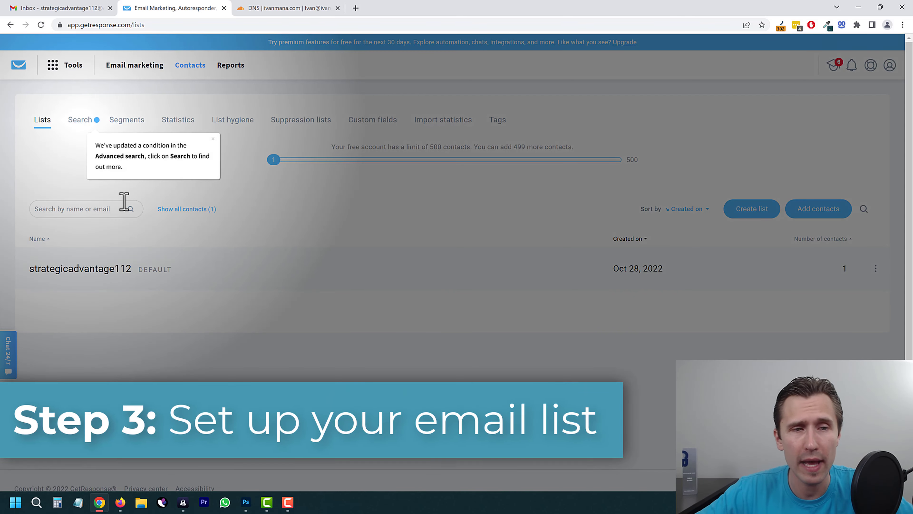
pyautogui.click(213, 139)
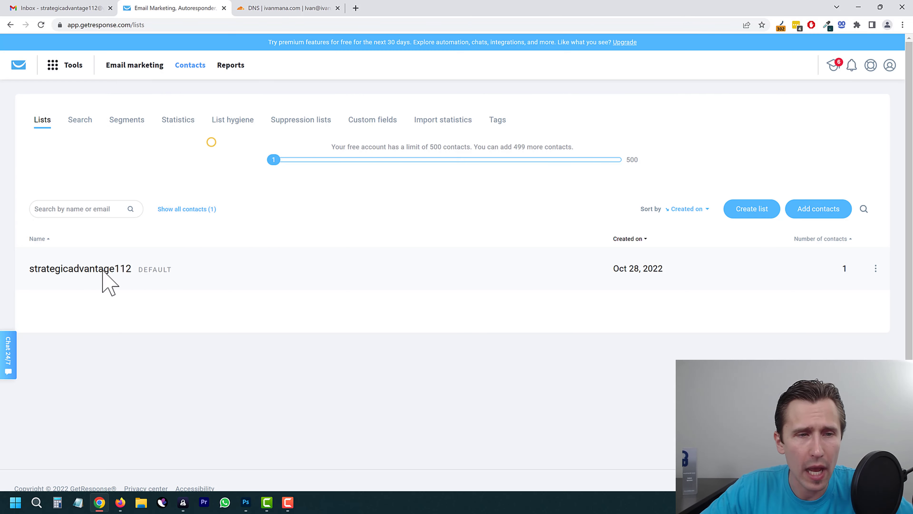
pyautogui.moveTo(26, 265); pyautogui.dragTo(147, 284)
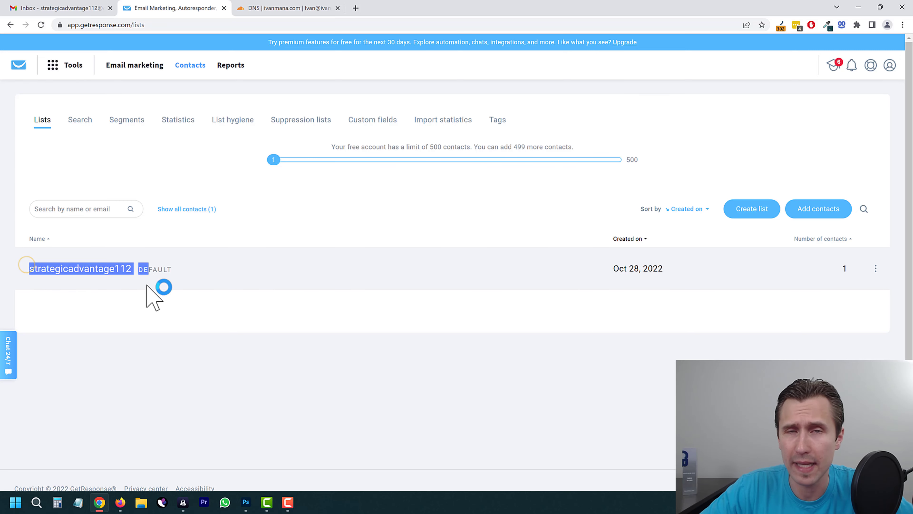
pyautogui.click(124, 327)
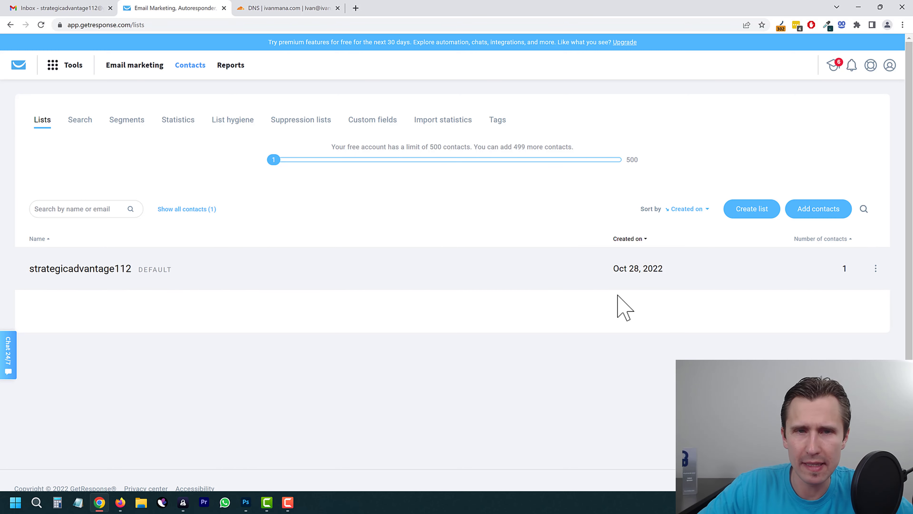
pyautogui.click(876, 269)
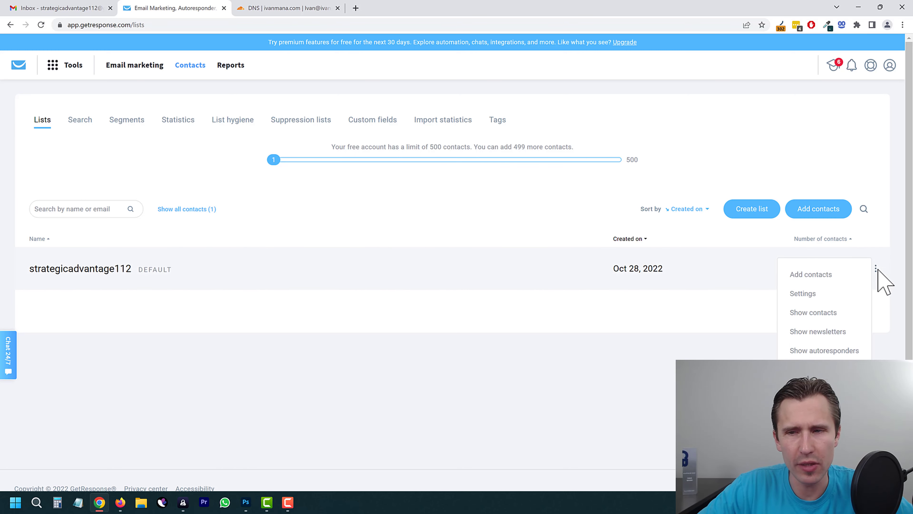
pyautogui.click(633, 304)
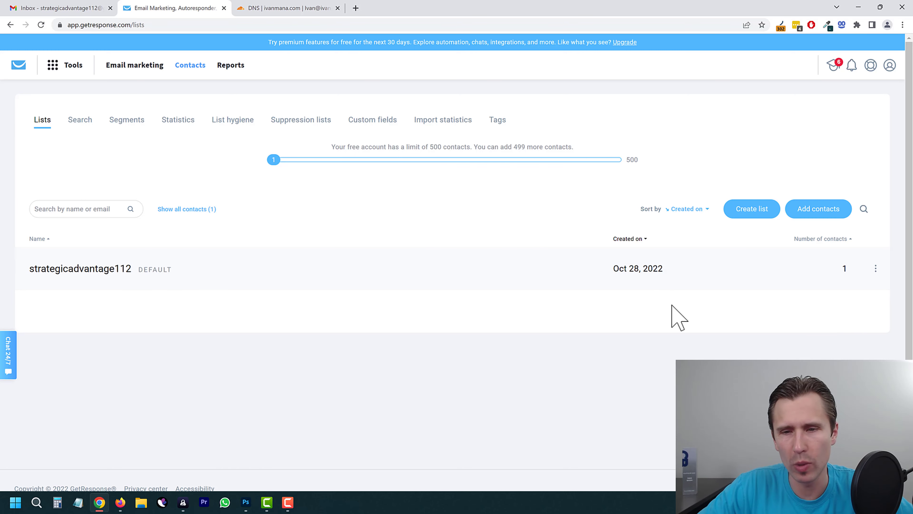
# Step: Create the onlinemarketing list and make it the default list
pyautogui.click(756, 216)
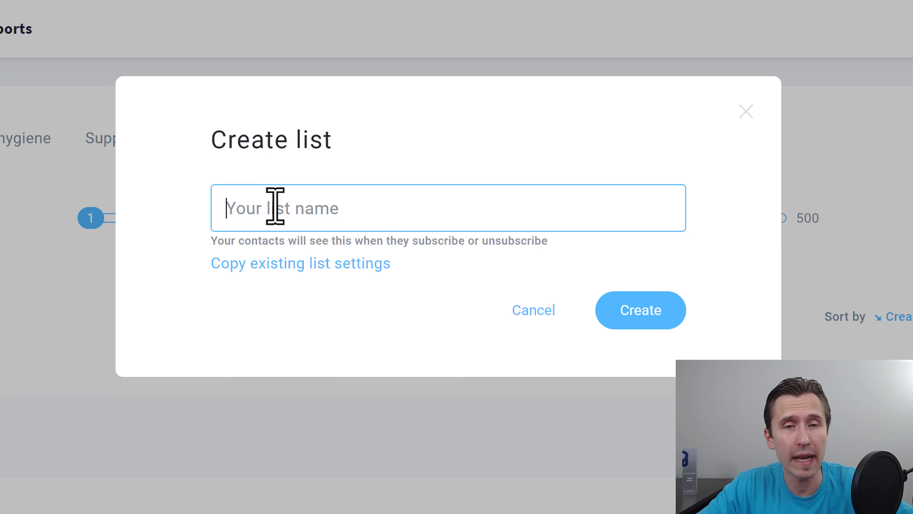
pyautogui.write('onlinemarketing')
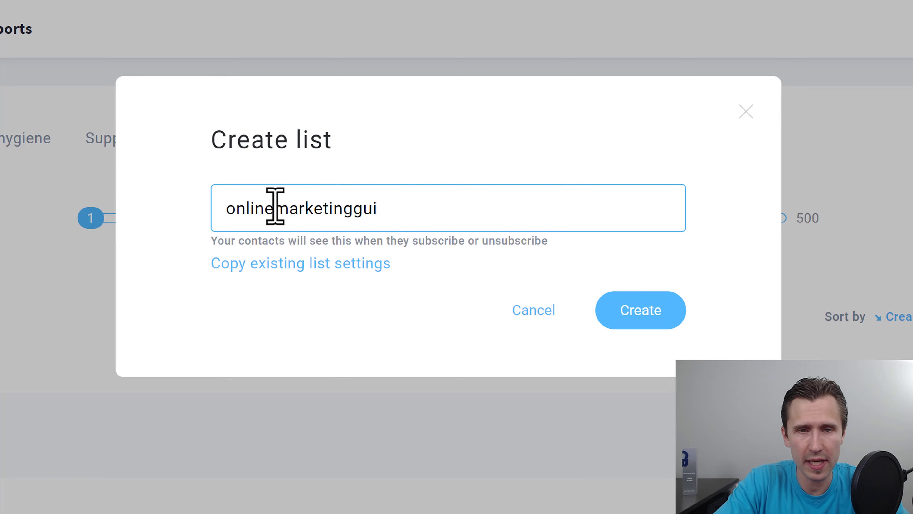
pyautogui.click(672, 318)
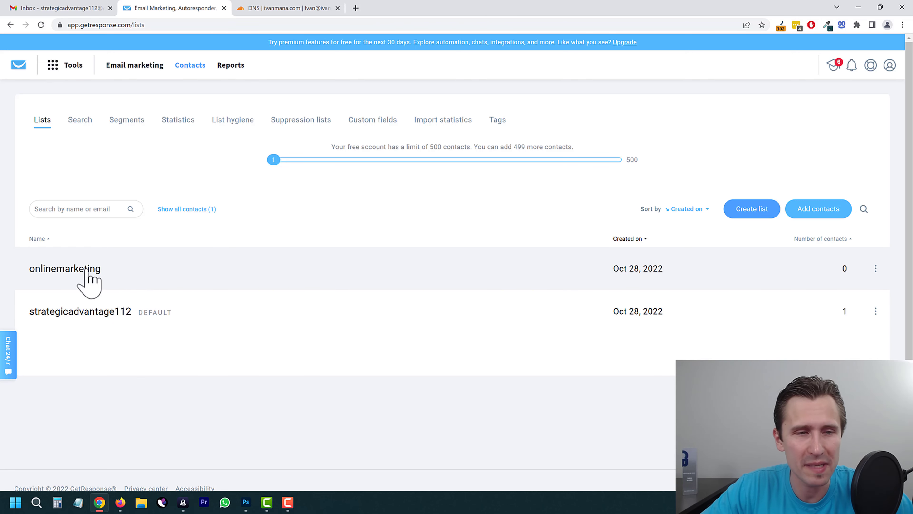
pyautogui.click(876, 269)
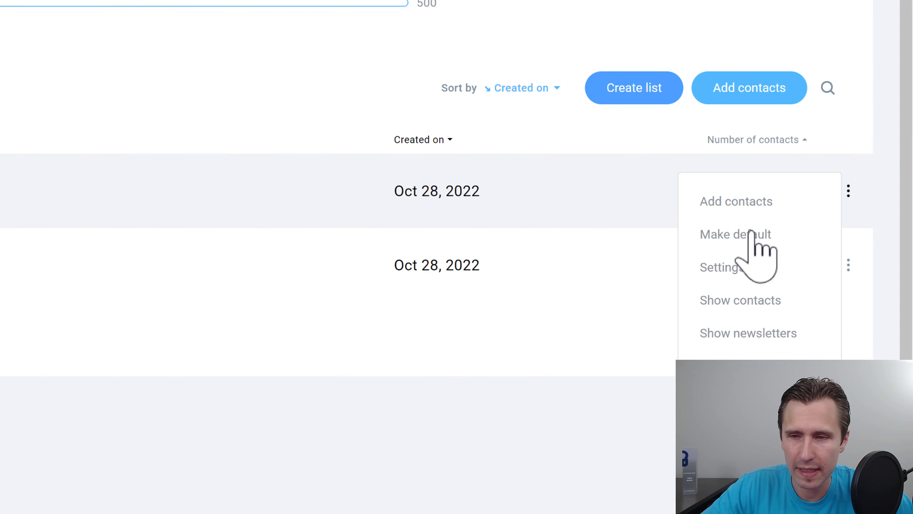
pyautogui.click(718, 218)
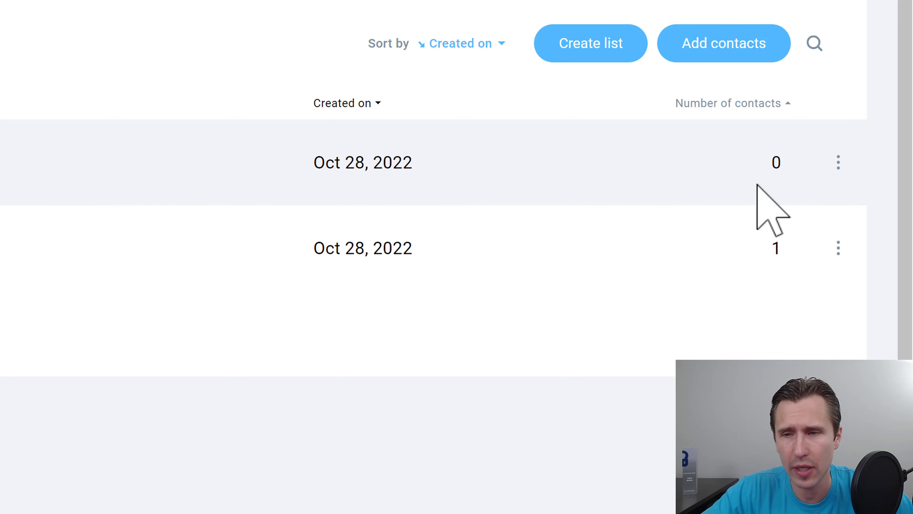
# Step: Open the onlinemarketing list's settings page
pyautogui.click(840, 164)
pyautogui.click(839, 163)
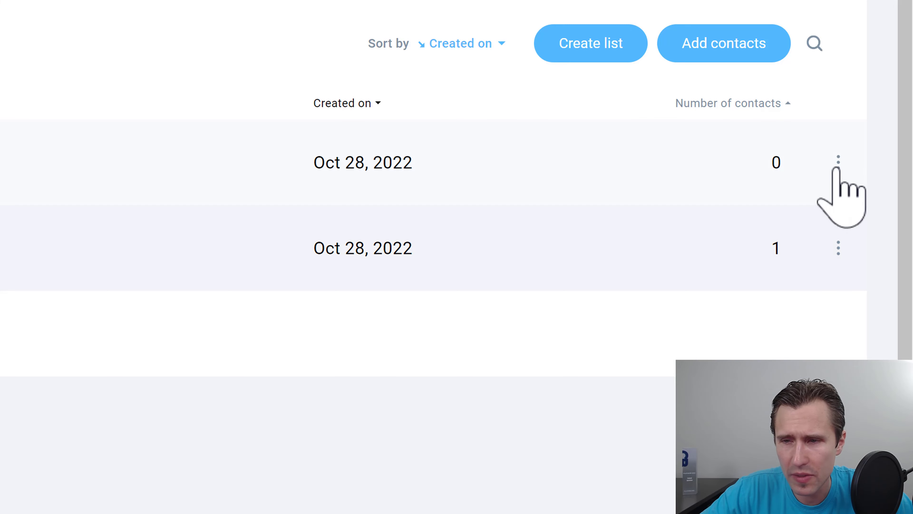
pyautogui.click(839, 163)
pyautogui.click(708, 212)
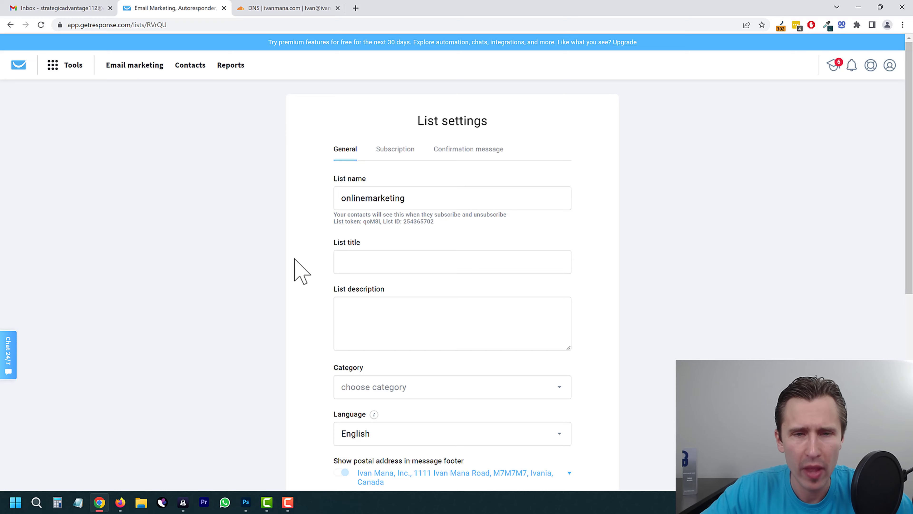
# Step: Review the list name, title and description fields on the General tab
pyautogui.click(446, 199)
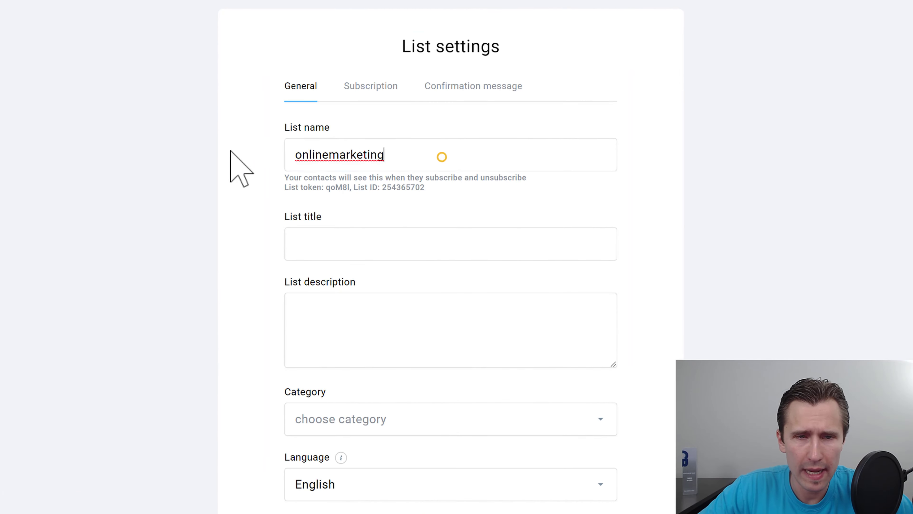
pyautogui.doubleClick(316, 154)
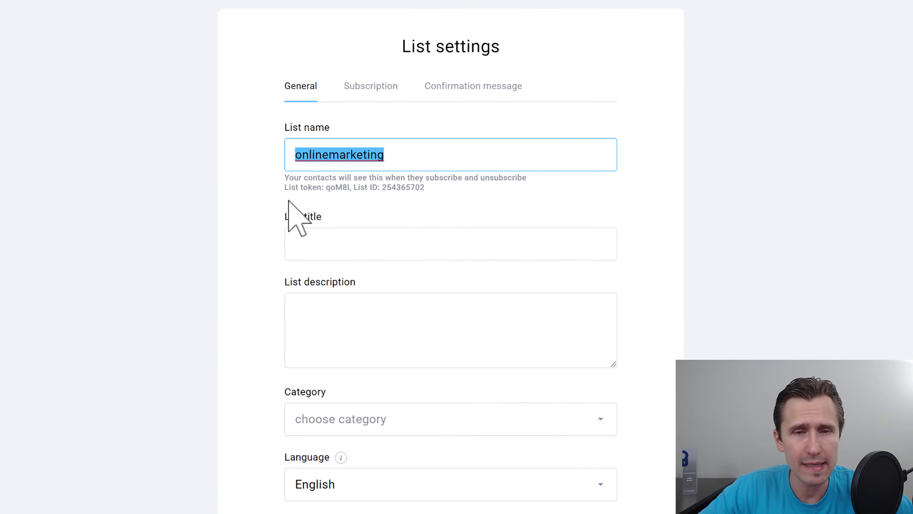
pyautogui.click(309, 238)
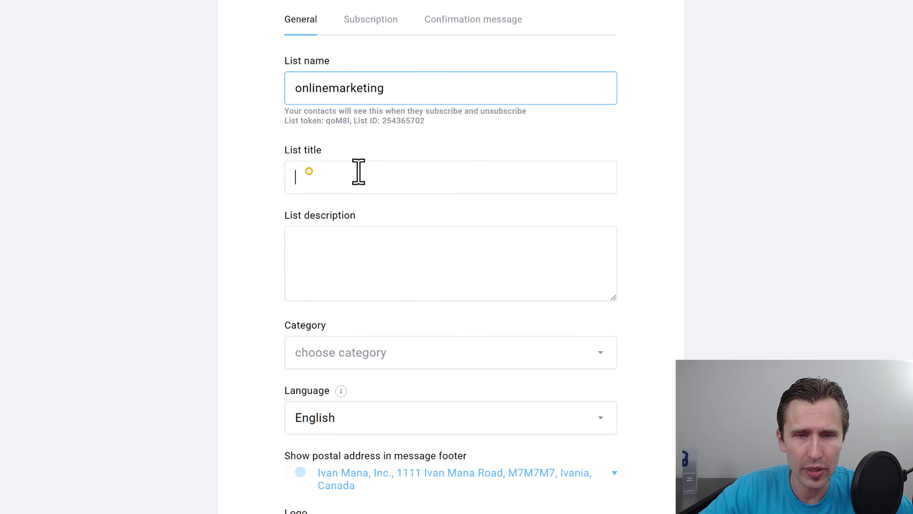
pyautogui.click(321, 254)
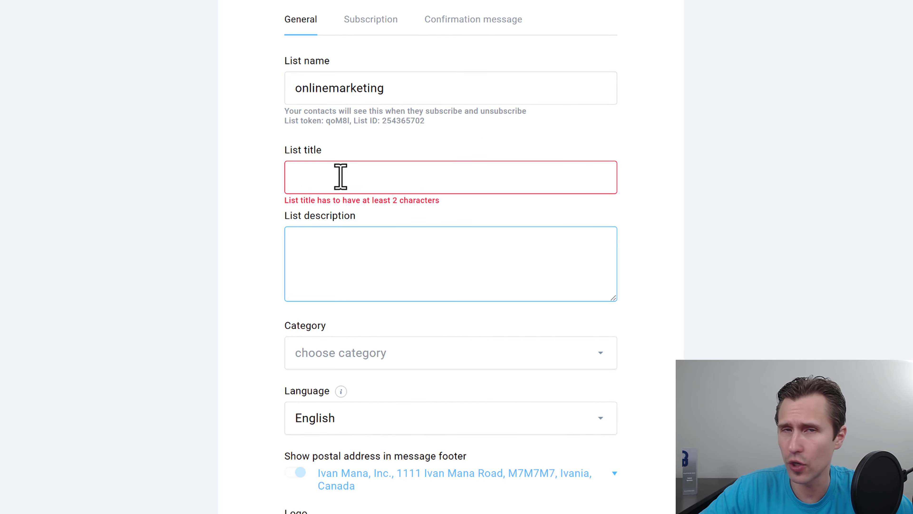
pyautogui.click(328, 169)
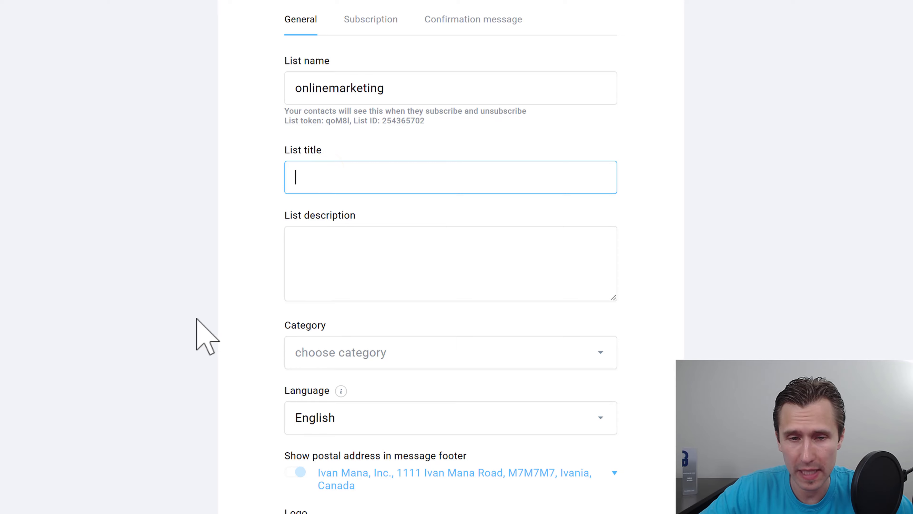
# Step: Choose Internet Marketing as the list category and save the general settings
pyautogui.click(340, 287)
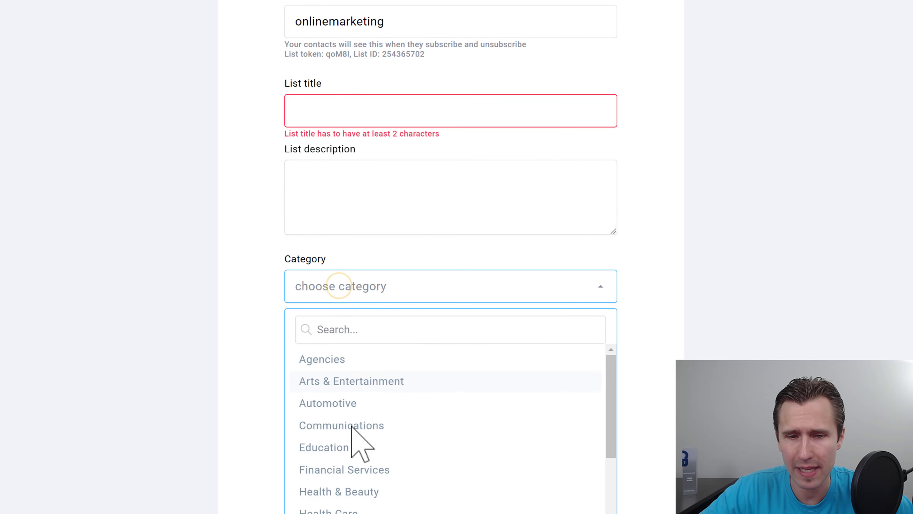
pyautogui.scroll(-1, 352, 427)
pyautogui.click(356, 475)
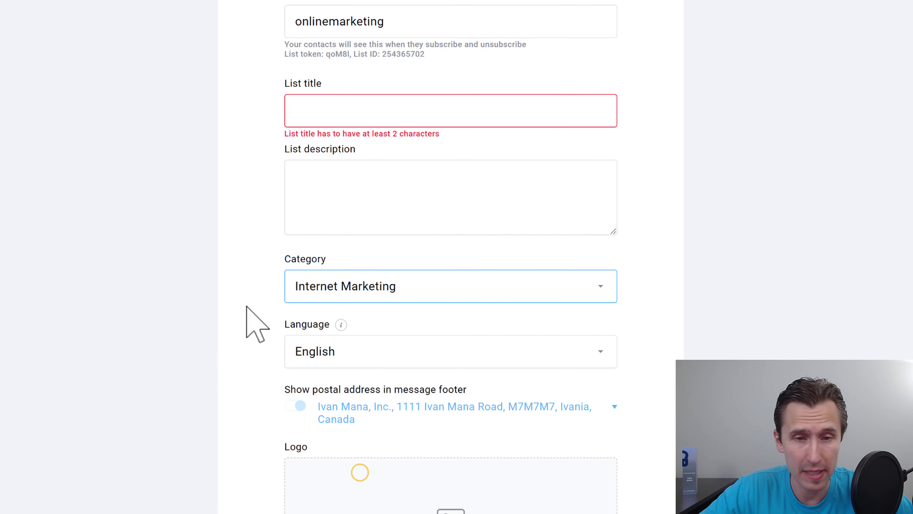
pyautogui.click(240, 306)
pyautogui.scroll(-4, 189, 327)
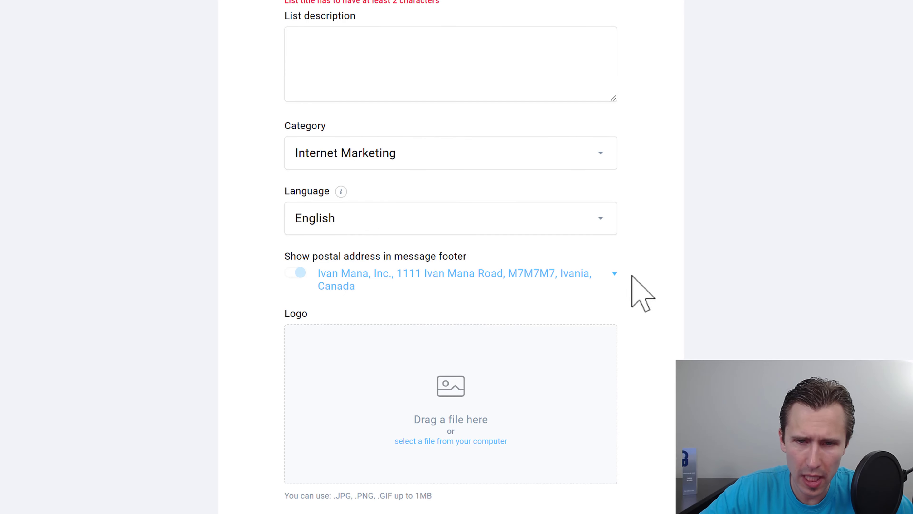
pyautogui.scroll(-5, 414, 309)
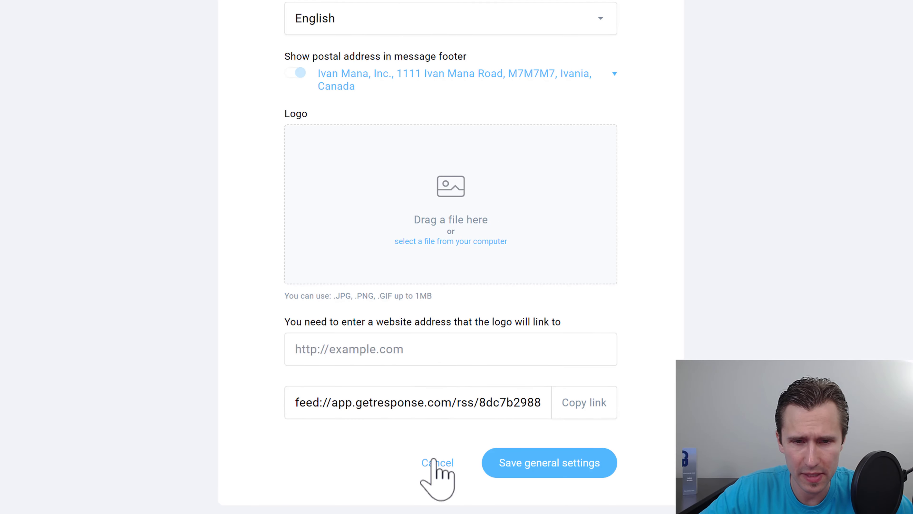
pyautogui.scroll(2, 357, 355)
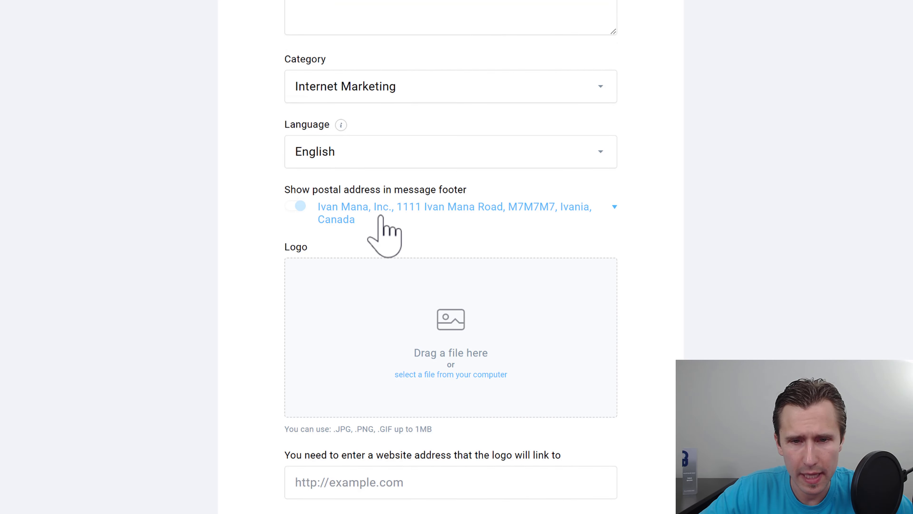
pyautogui.scroll(5, 386, 351)
pyautogui.scroll(3, 493, 299)
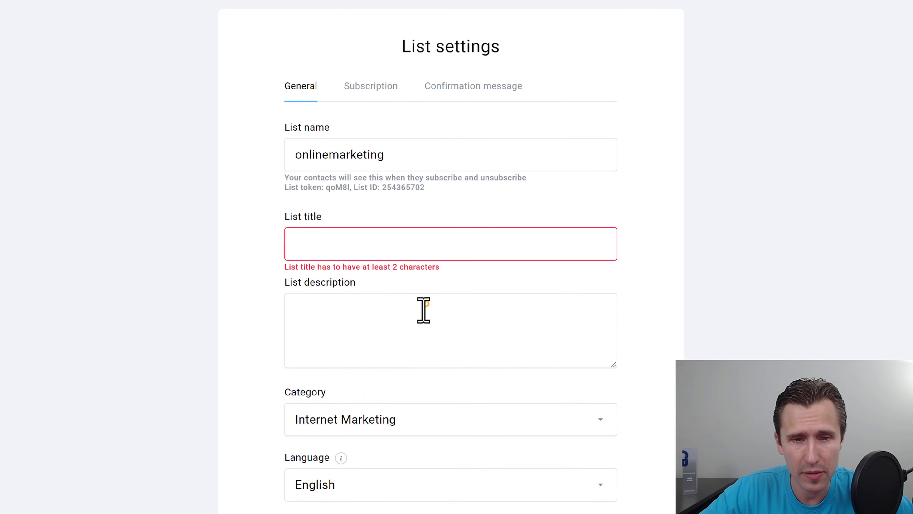
pyautogui.click(422, 311)
pyautogui.scroll(-12, 439, 351)
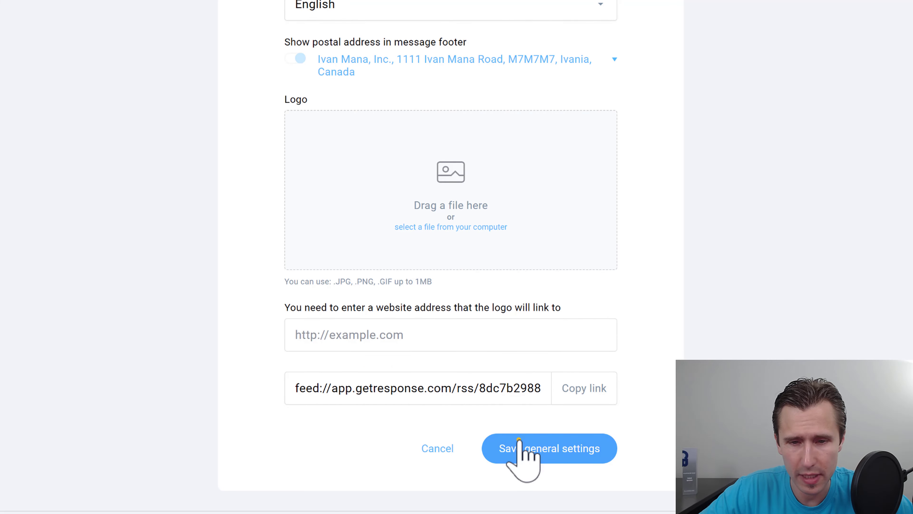
pyautogui.click(524, 458)
pyautogui.scroll(12, 424, 277)
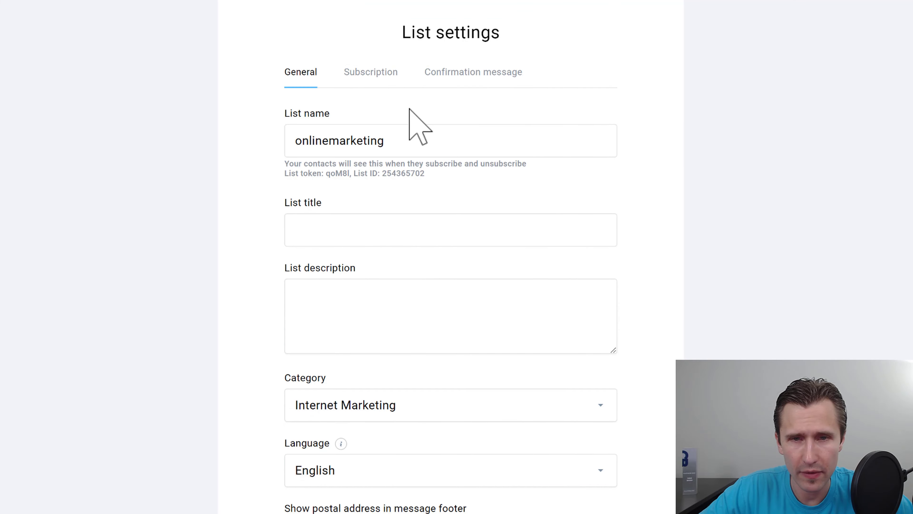
# Step: On the Subscription tab, try enabling notifications and browse the notification address choices
pyautogui.click(365, 73)
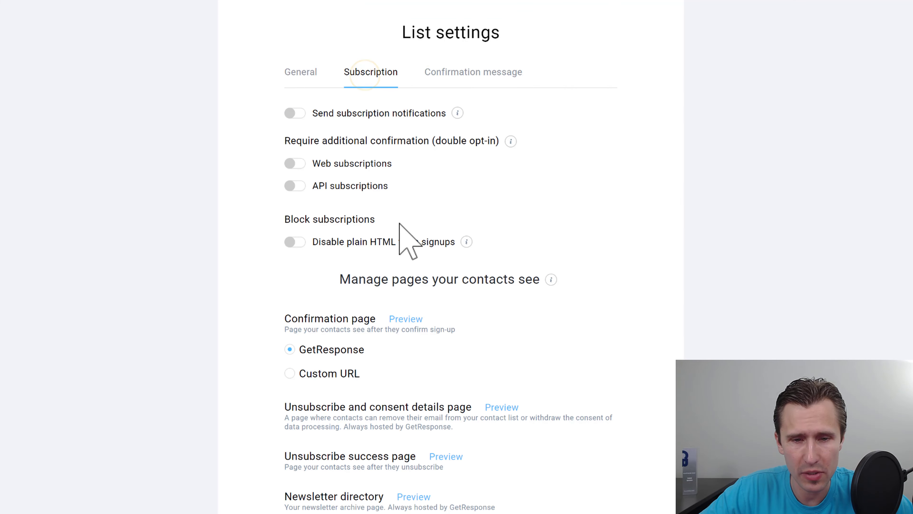
pyautogui.scroll(-4, 401, 234)
pyautogui.scroll(4, 399, 239)
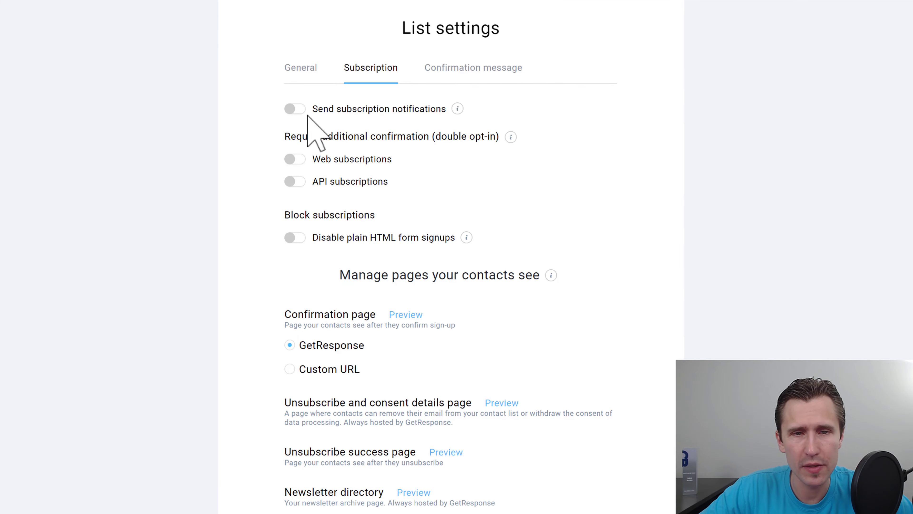
pyautogui.click(299, 109)
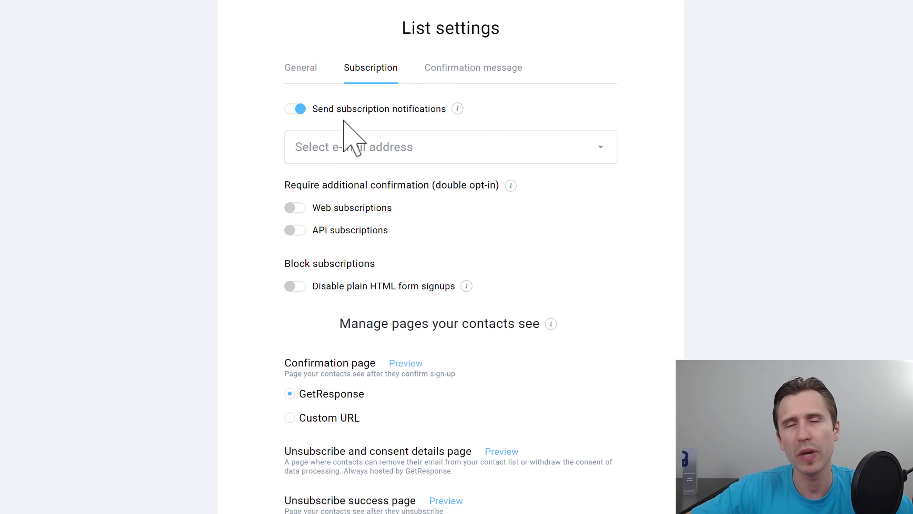
pyautogui.click(380, 140)
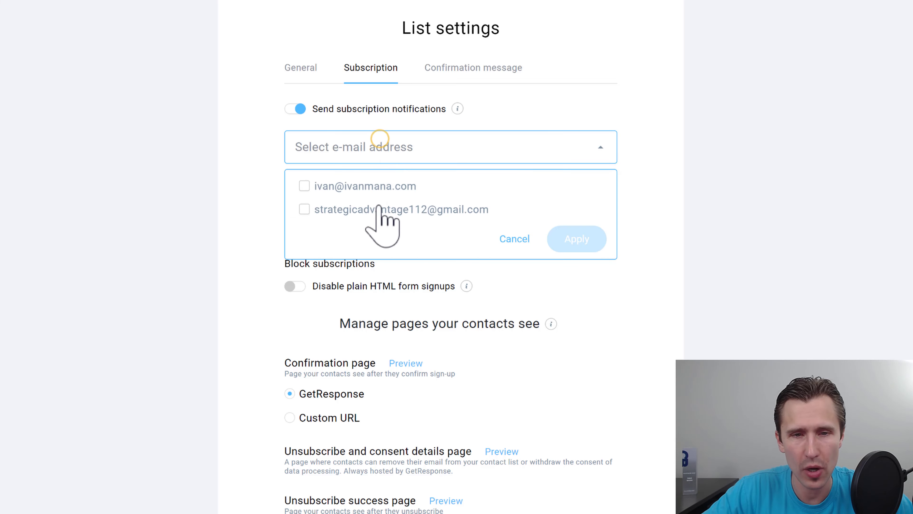
pyautogui.click(513, 233)
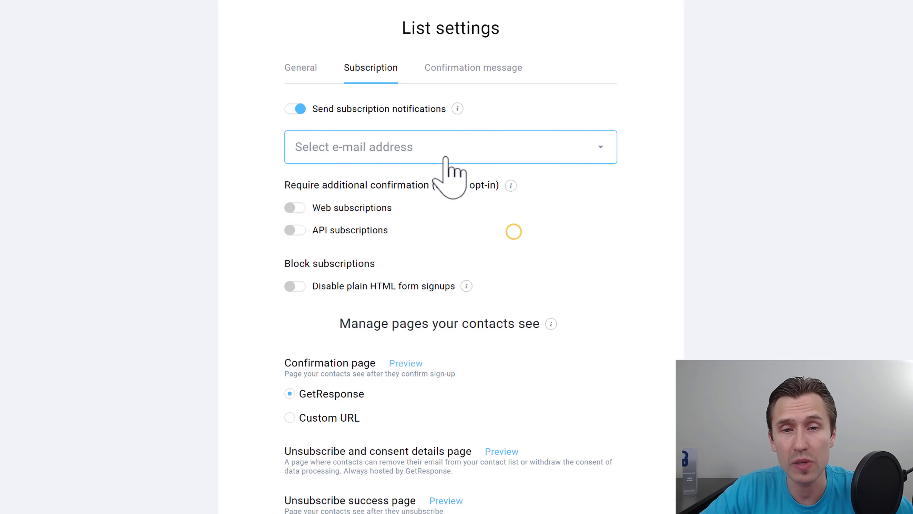
pyautogui.click(362, 141)
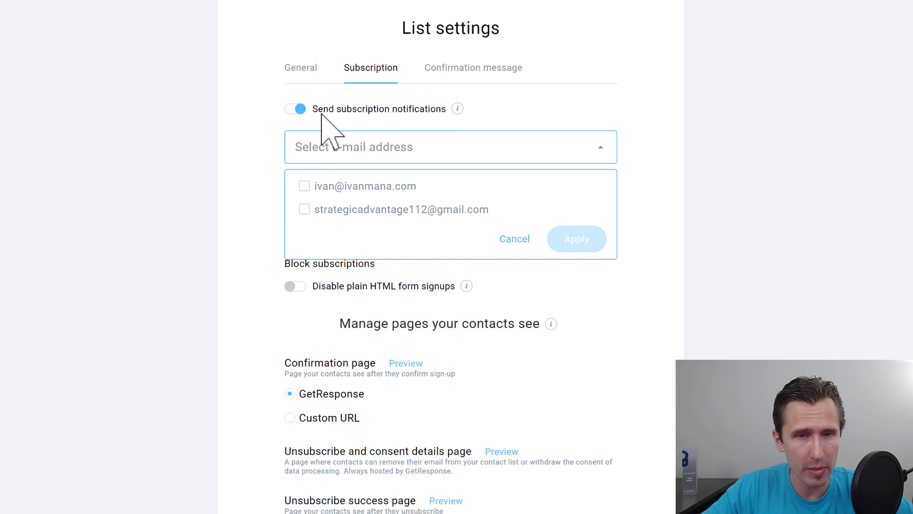
pyautogui.click(291, 109)
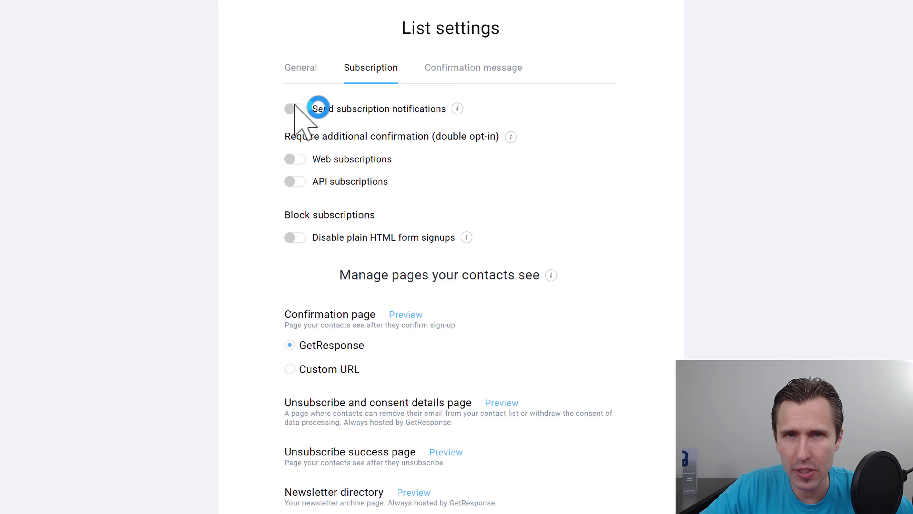
# Step: Re-enable notifications, tick the first address, then switch subscription notifications off again
pyautogui.click(295, 108)
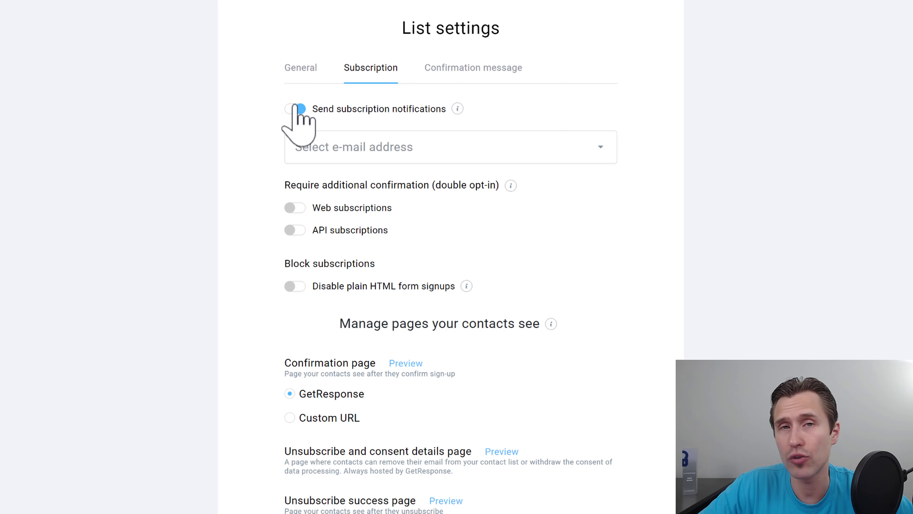
pyautogui.click(352, 142)
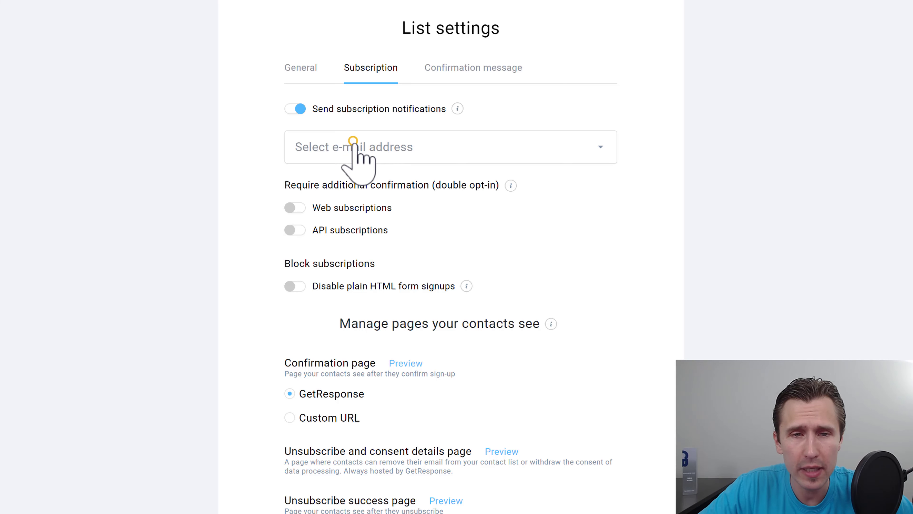
pyautogui.click(305, 186)
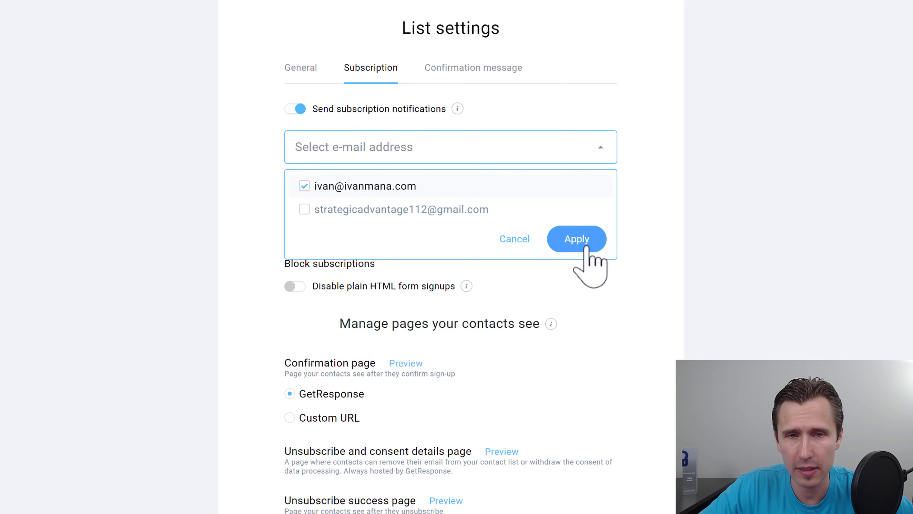
pyautogui.click(300, 108)
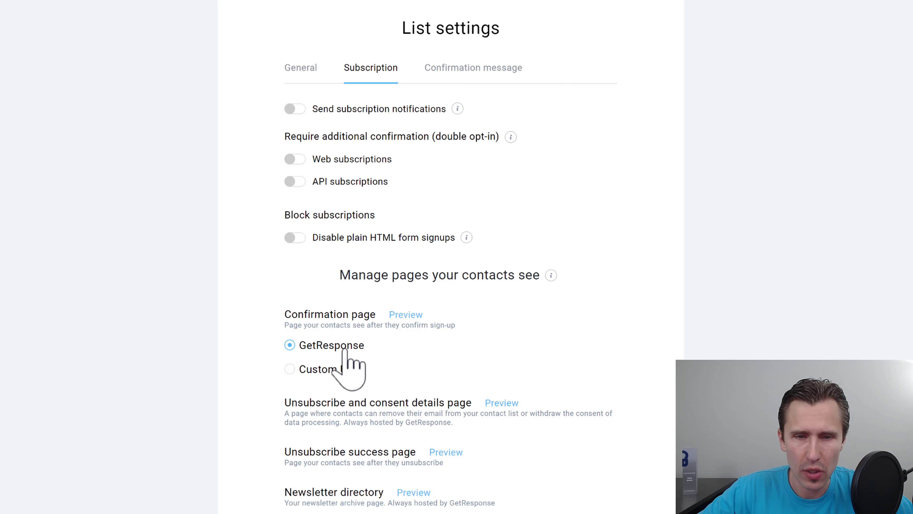
pyautogui.scroll(-2, 361, 292)
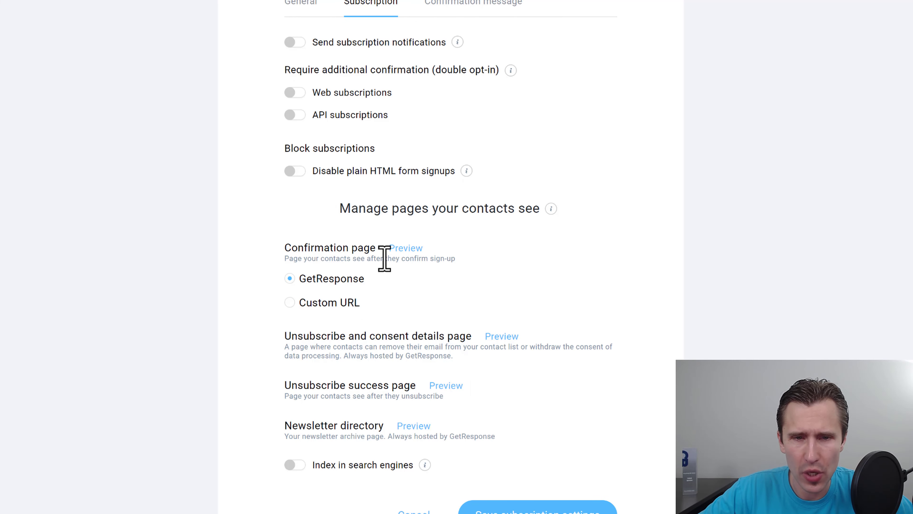
pyautogui.click(356, 258)
pyautogui.moveTo(390, 258); pyautogui.dragTo(473, 282)
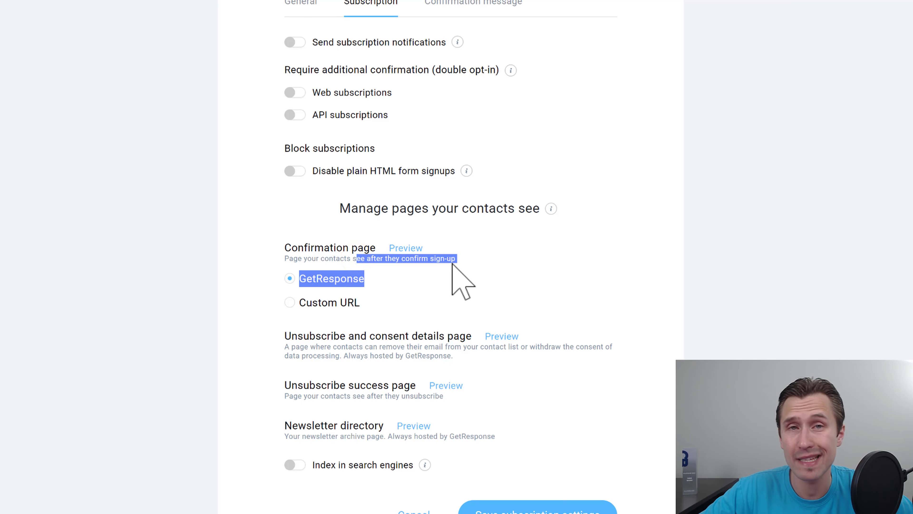
pyautogui.click(347, 272)
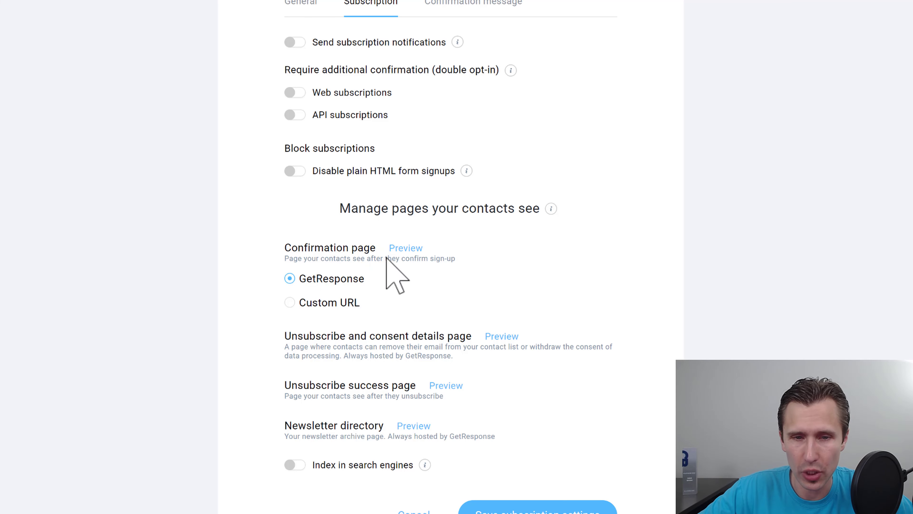
pyautogui.click(406, 249)
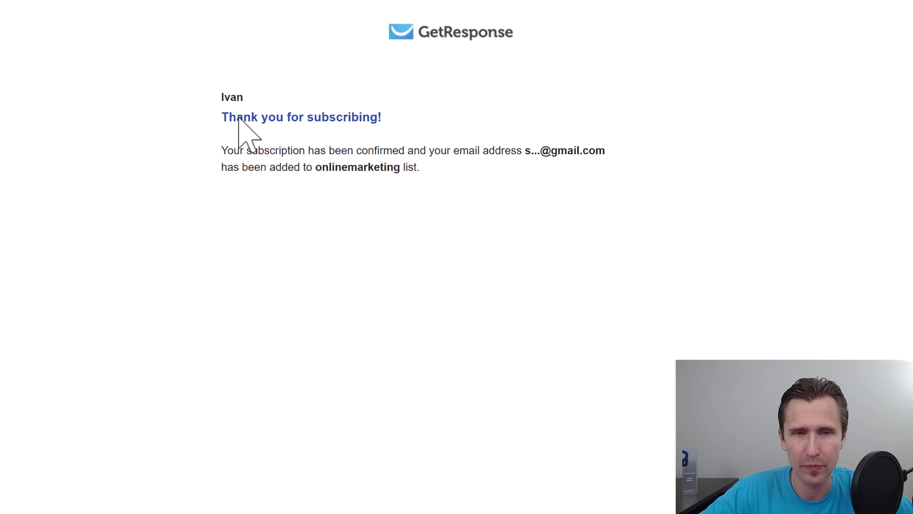
pyautogui.moveTo(237, 117); pyautogui.dragTo(390, 127)
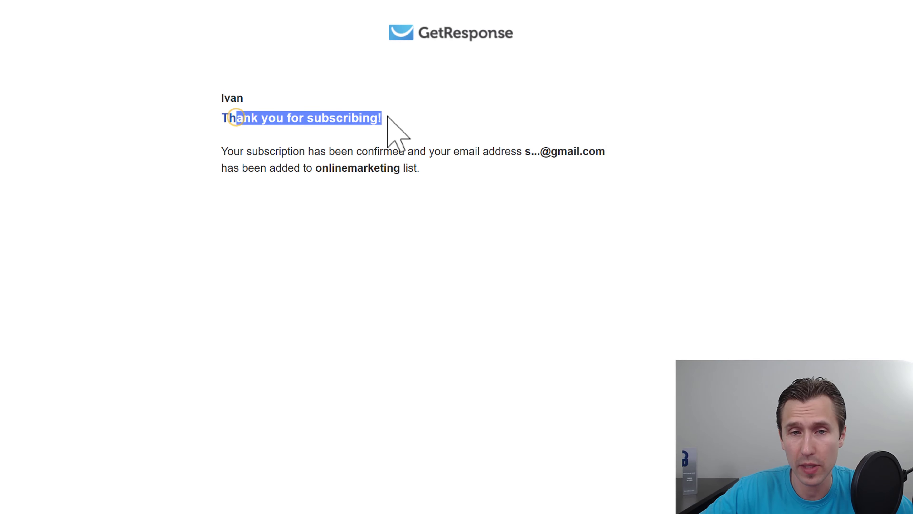
pyautogui.hotkey('alt', 'Tab')
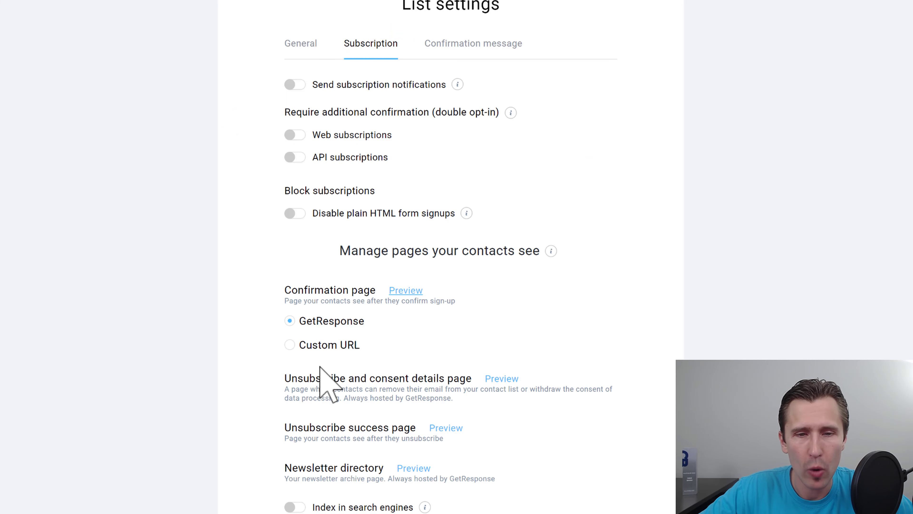
pyautogui.click(319, 346)
pyautogui.click(365, 367)
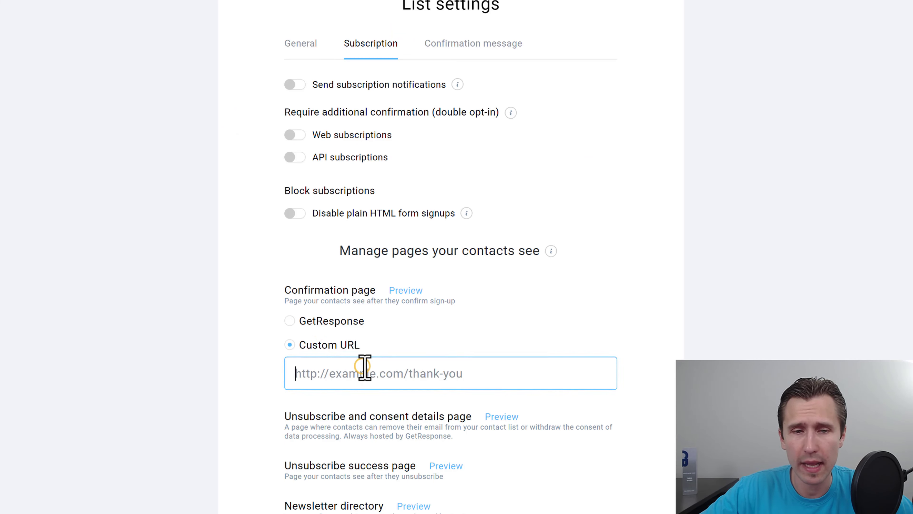
pyautogui.click(488, 372)
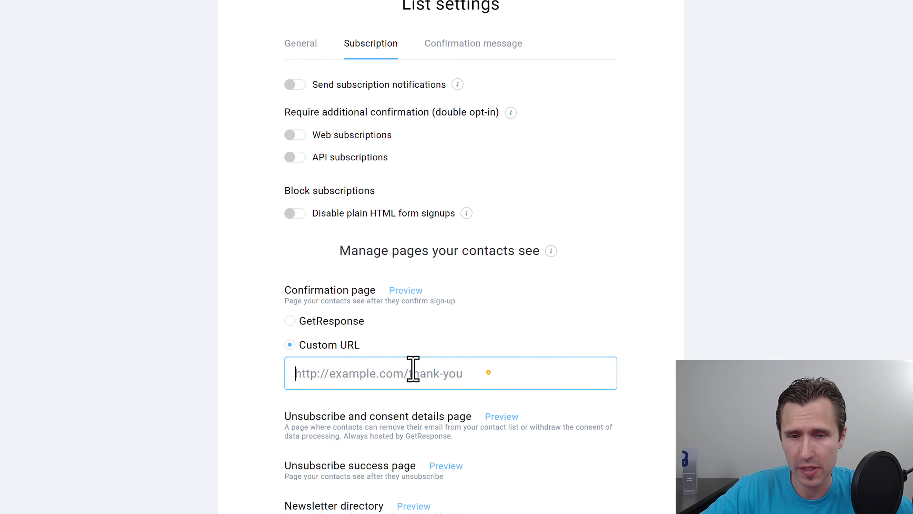
pyautogui.click(318, 322)
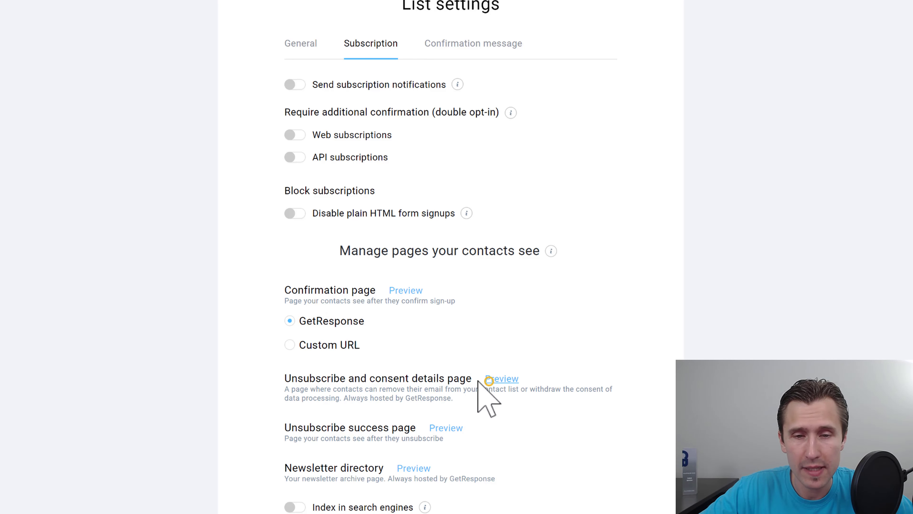
pyautogui.click(490, 380)
pyautogui.moveTo(206, 162); pyautogui.dragTo(297, 168)
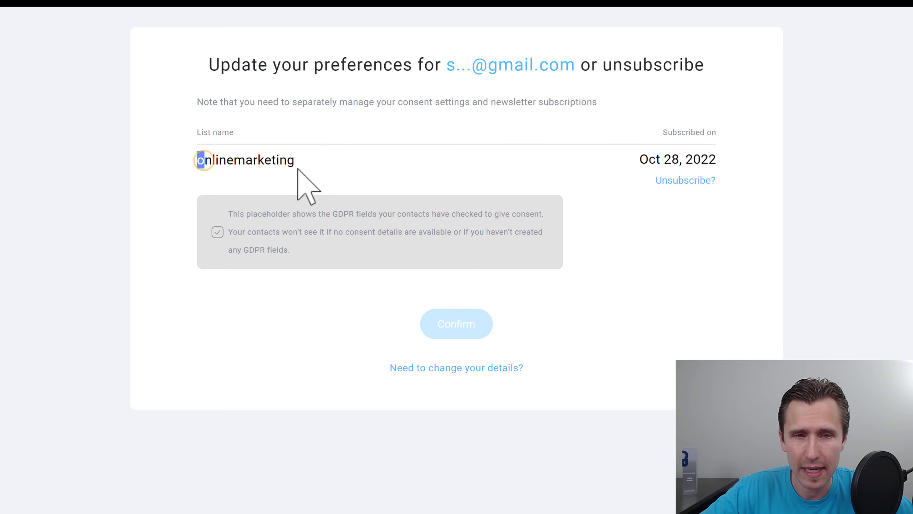
pyautogui.doubleClick(270, 168)
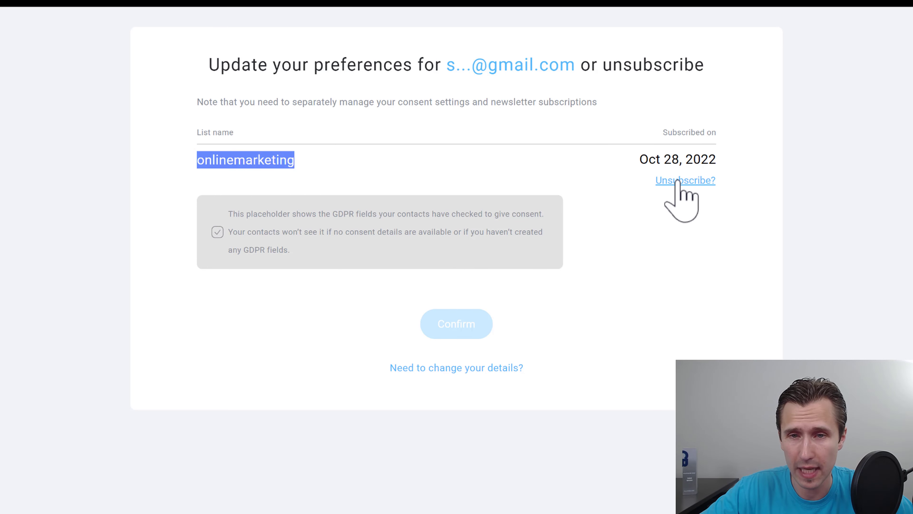
pyautogui.click(291, 156)
pyautogui.moveTo(300, 162)
pyautogui.mouseDown()
pyautogui.moveTo(218, 159)
pyautogui.moveTo(298, 162)
pyautogui.mouseUp()
pyautogui.click(298, 162)
pyautogui.doubleClick(294, 162)
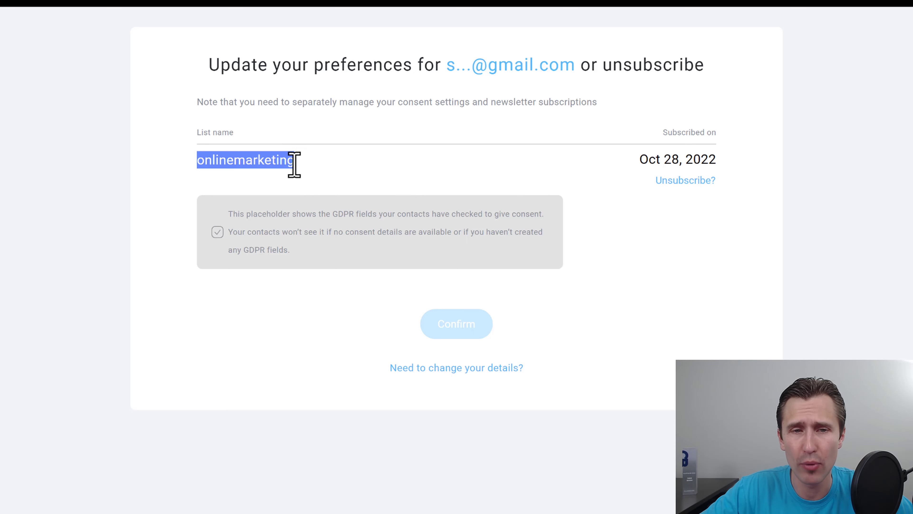
pyautogui.click(270, 161)
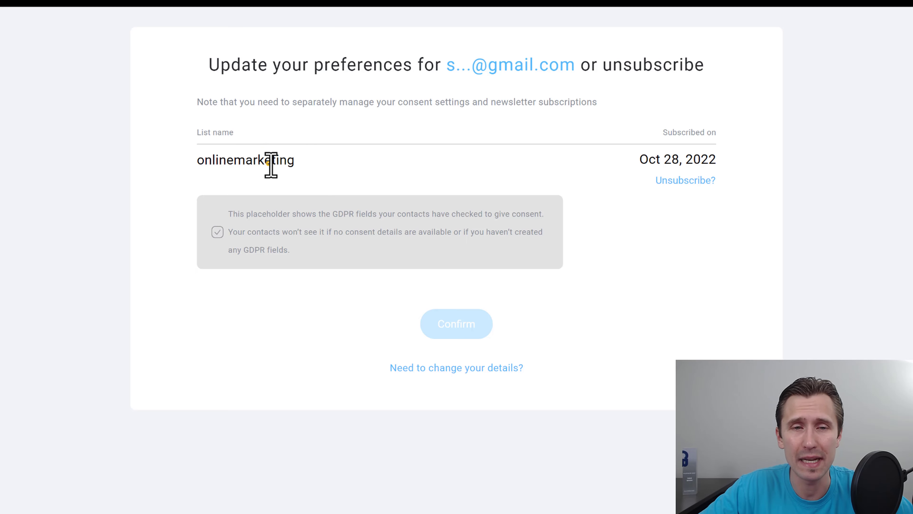
pyautogui.click(268, 163)
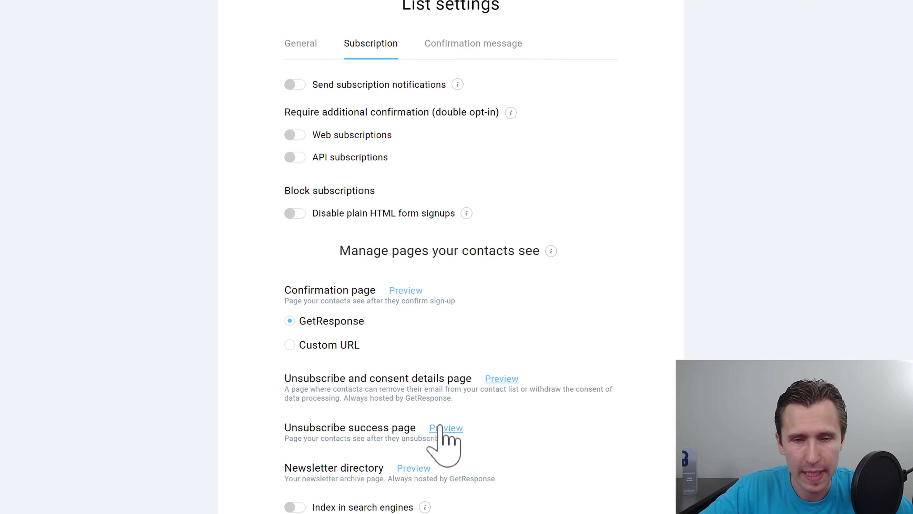
pyautogui.click(442, 425)
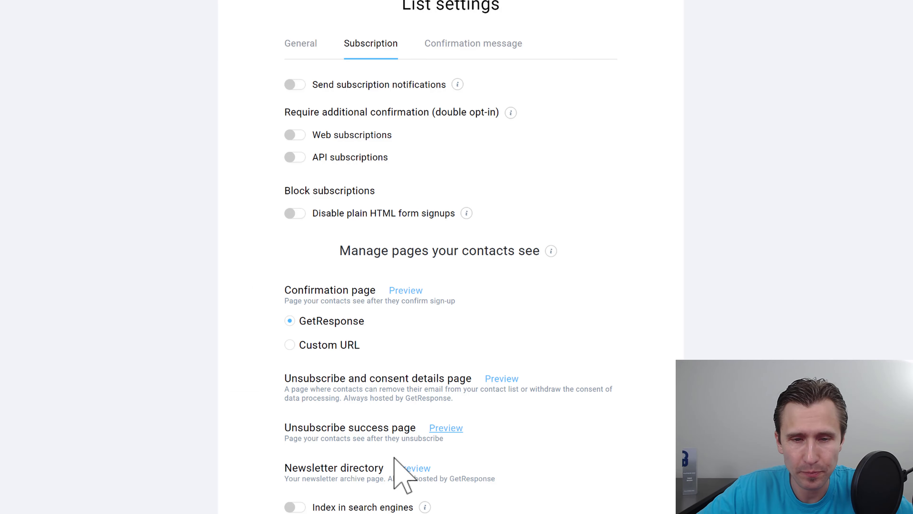
pyautogui.click(411, 467)
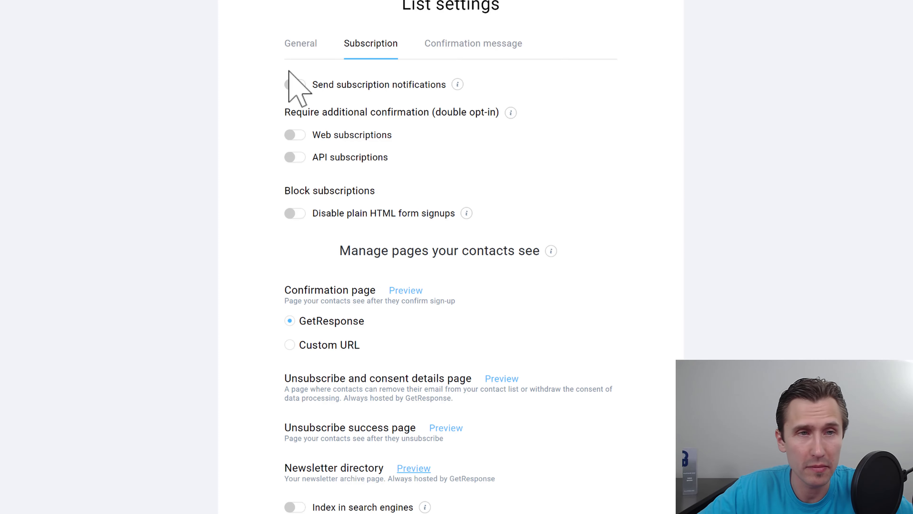
pyautogui.scroll(-2, 438, 401)
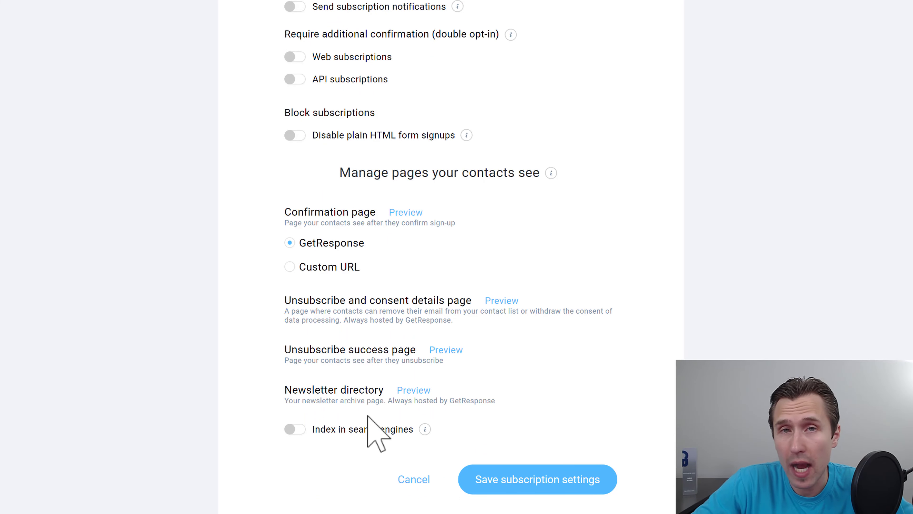
pyautogui.moveTo(425, 430)
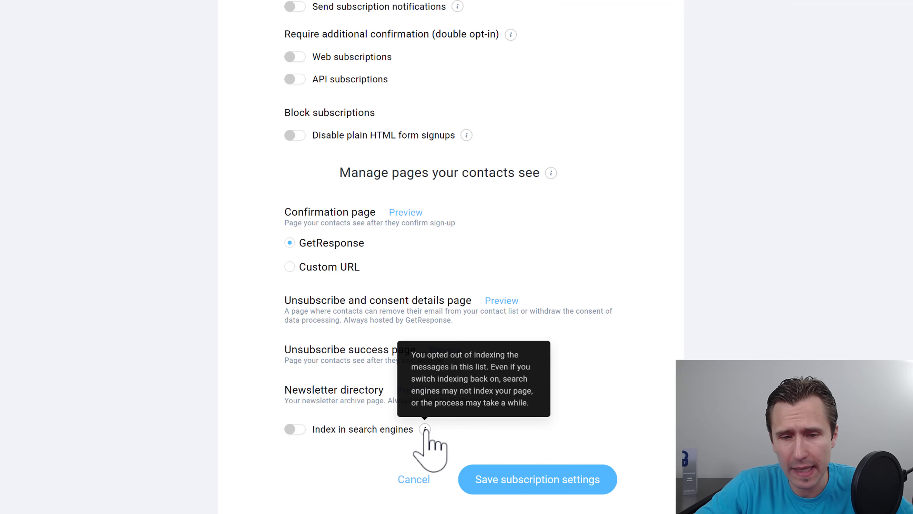
pyautogui.click(297, 429)
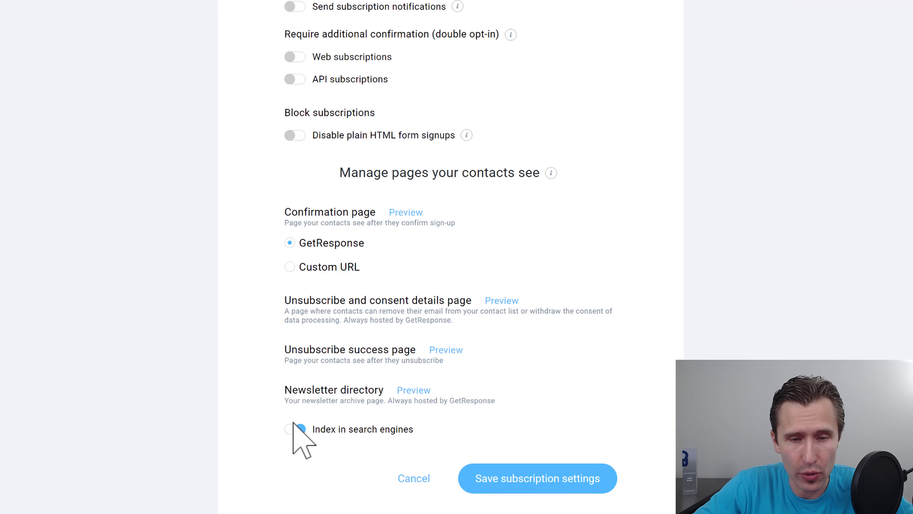
pyautogui.click(299, 429)
pyautogui.click(576, 136)
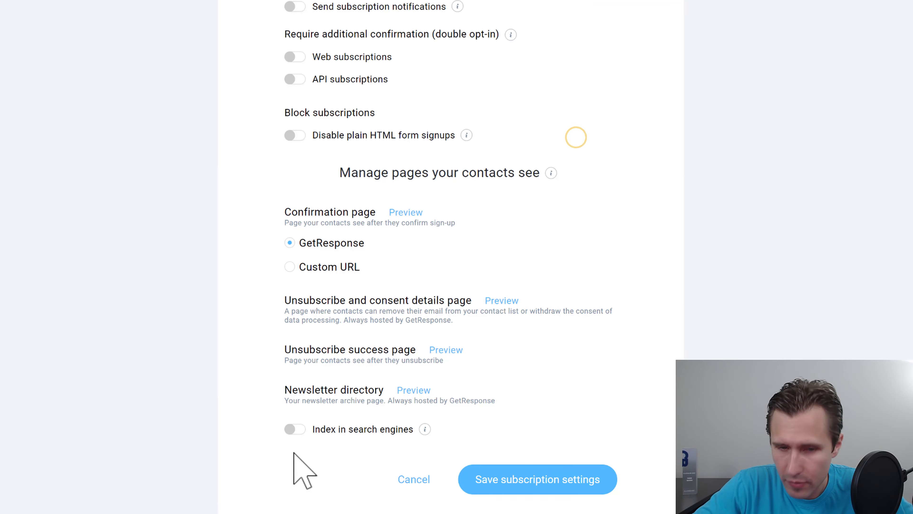
pyautogui.scroll(2, 428, 133)
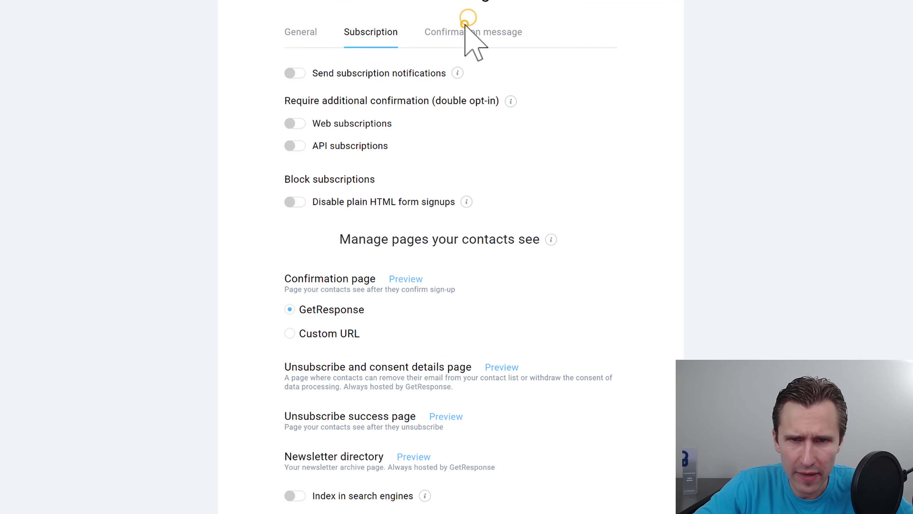
# Step: On the Confirmation message tab, review the subject line and body template options, keeping the current subject and Default template
pyautogui.click(455, 32)
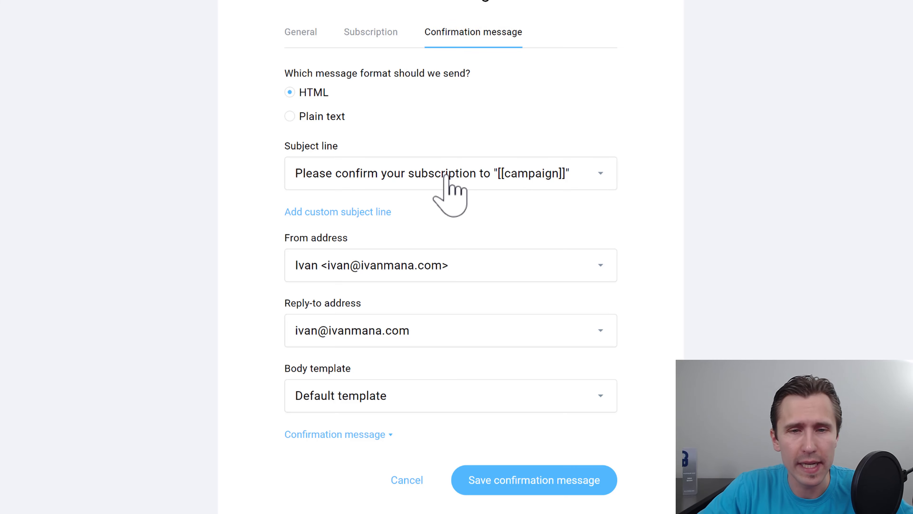
pyautogui.click(416, 172)
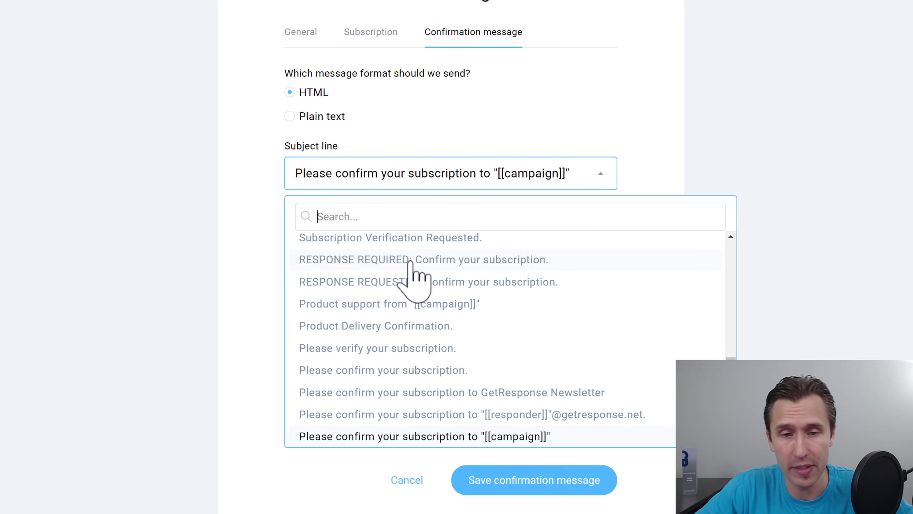
pyautogui.scroll(-5, 411, 270)
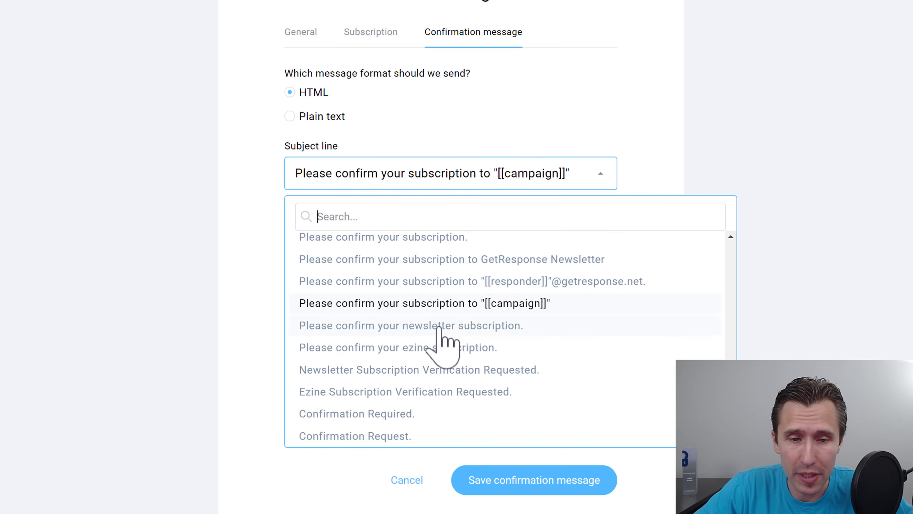
pyautogui.scroll(-3, 403, 374)
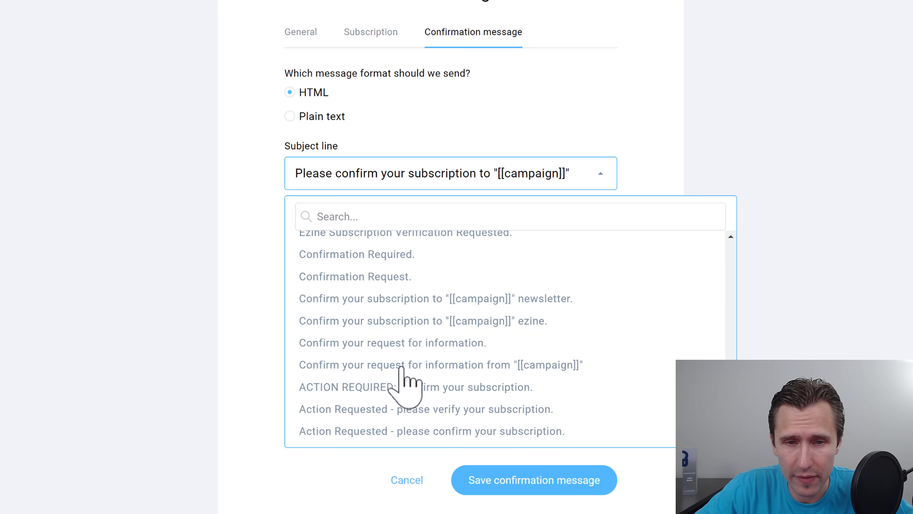
pyautogui.click(177, 255)
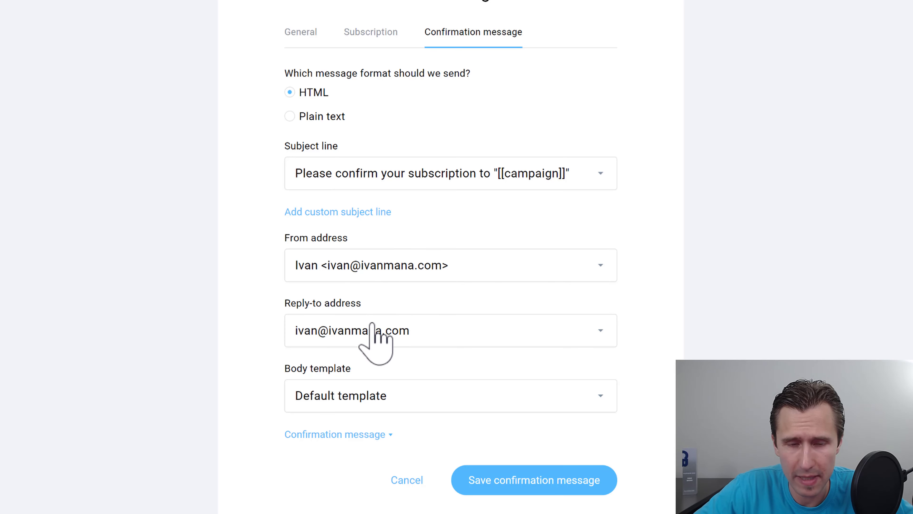
pyautogui.click(354, 396)
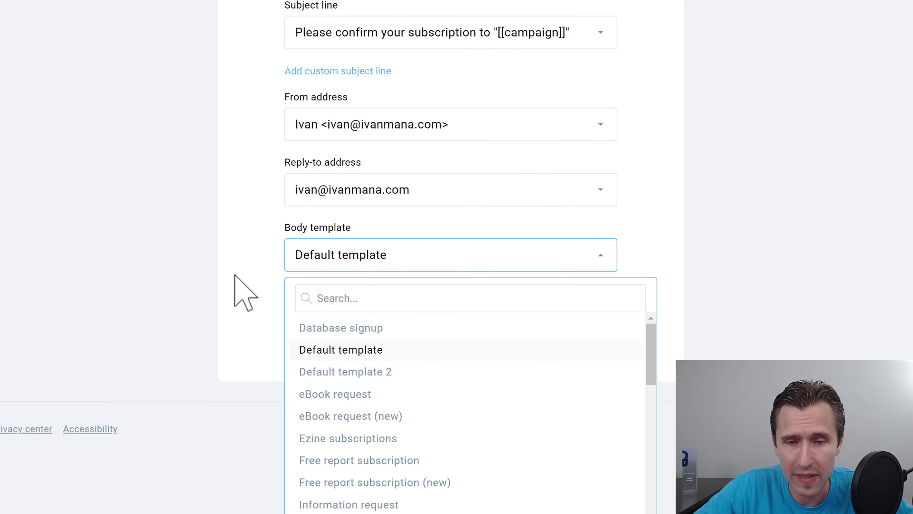
pyautogui.click(350, 351)
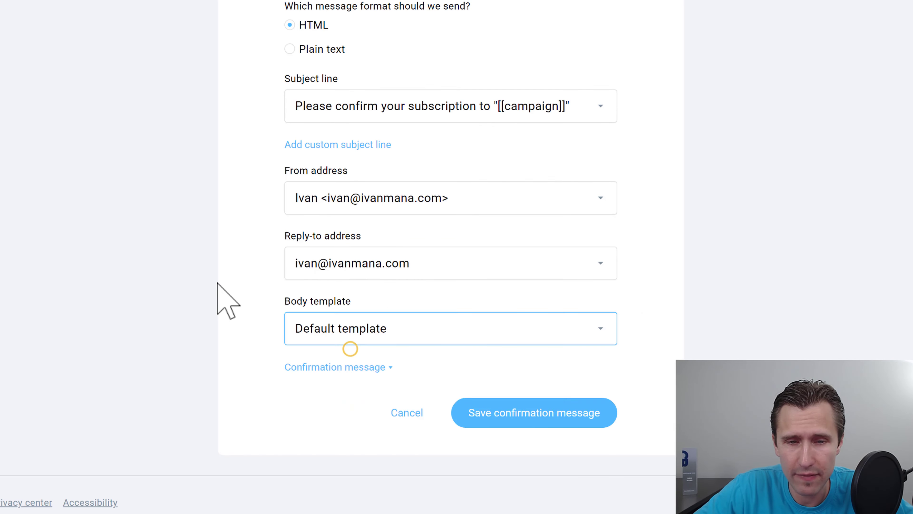
# Step: Preview the confirmation email's content, then cancel without saving to return to Lists
pyautogui.click(340, 365)
pyautogui.scroll(-5, 183, 316)
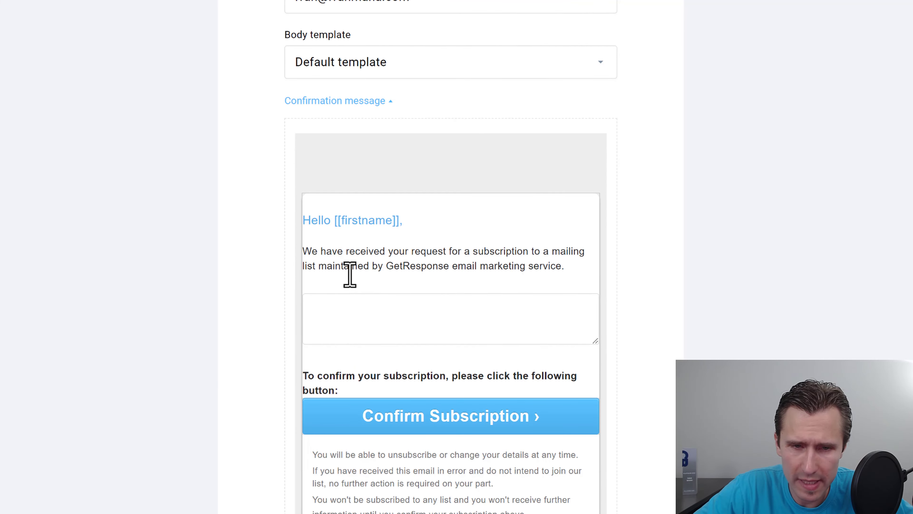
pyautogui.moveTo(337, 256); pyautogui.dragTo(512, 269)
pyautogui.click(430, 255)
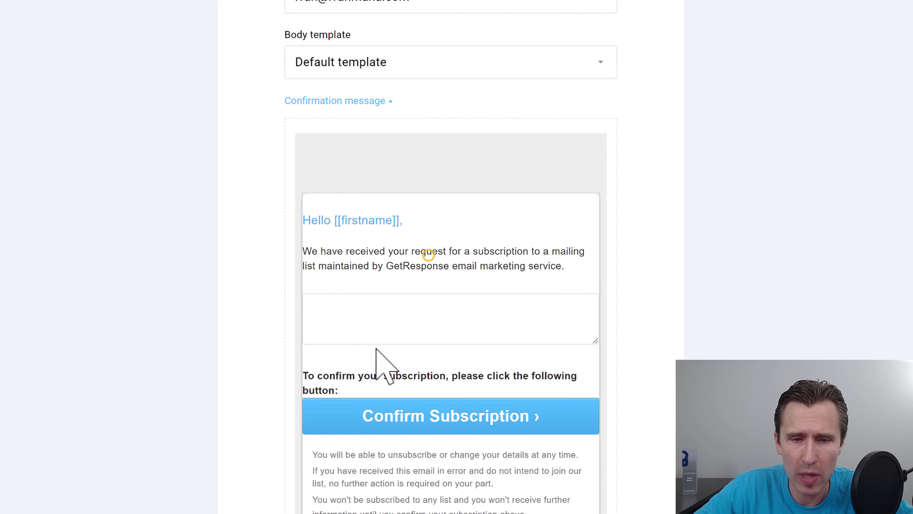
pyautogui.scroll(-4, 414, 360)
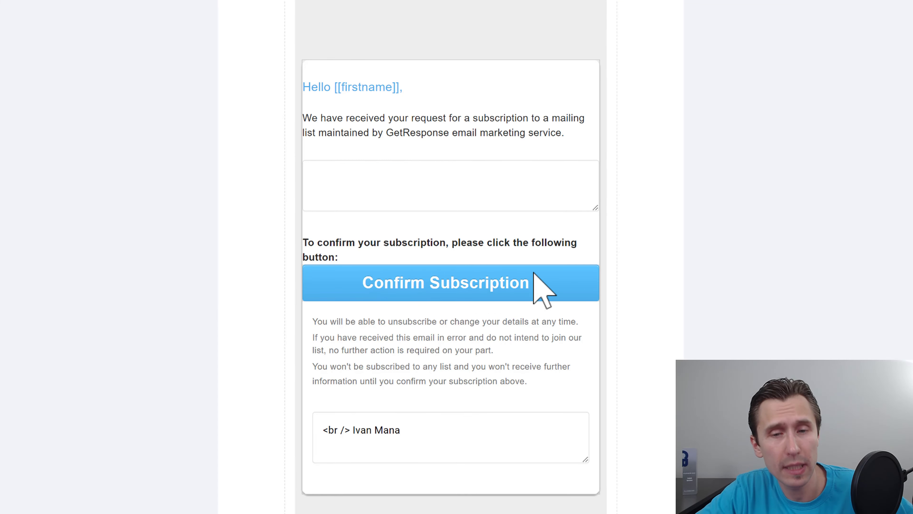
pyautogui.scroll(-6, 337, 373)
pyautogui.click(407, 417)
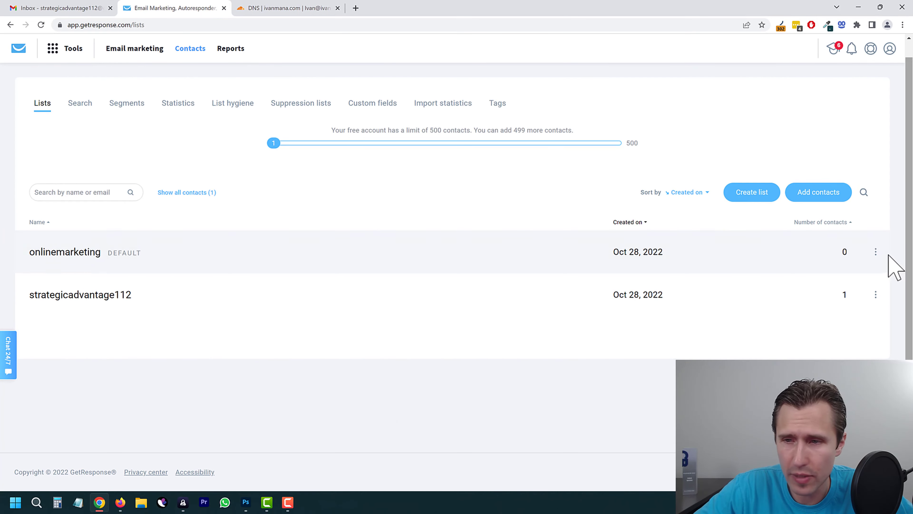
# Step: Open the onlinemarketing list's settings and browse its Subscription and Confirmation message tabs
pyautogui.click(876, 252)
pyautogui.click(803, 277)
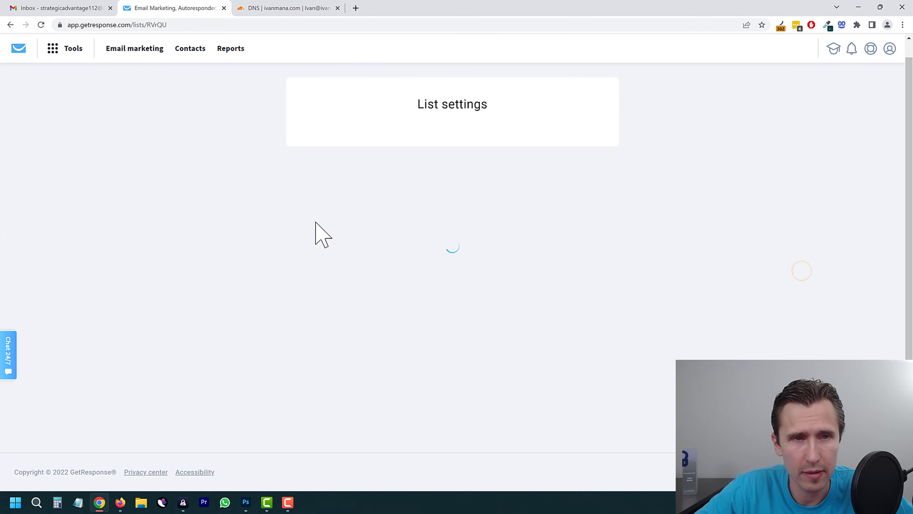
pyautogui.click(405, 132)
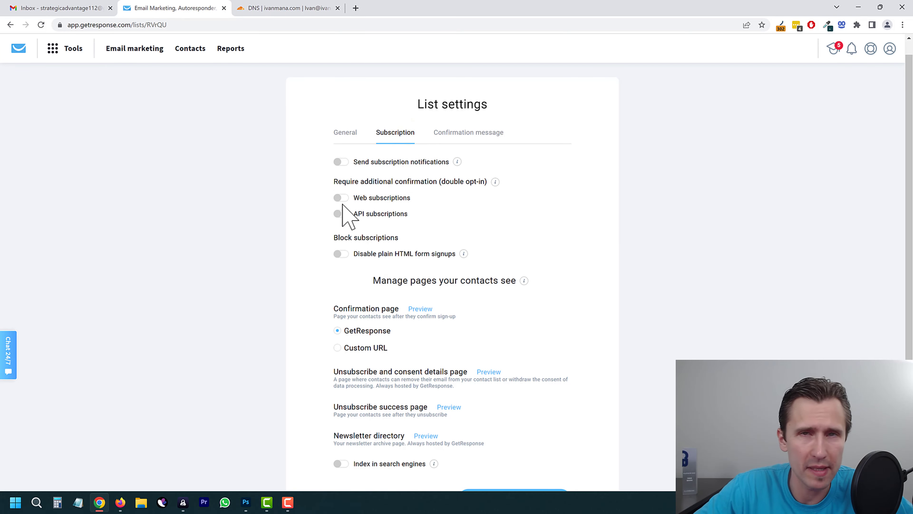
pyautogui.click(480, 132)
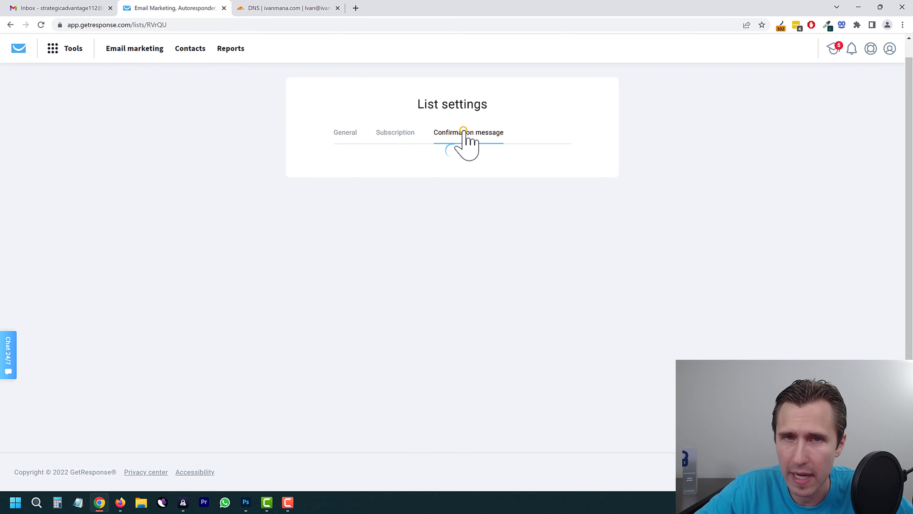
pyautogui.click(390, 134)
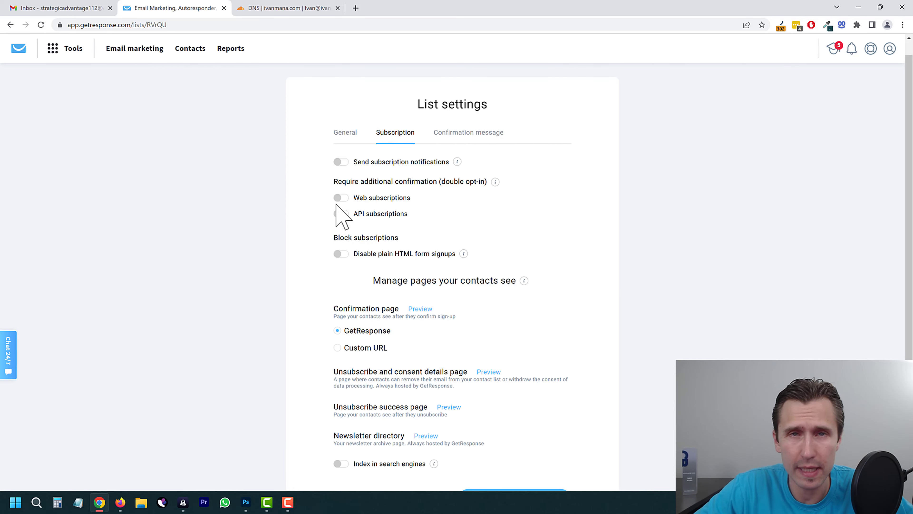
# Step: Save the list's general settings and return to the Lists page
pyautogui.click(341, 134)
pyautogui.scroll(-8, 414, 383)
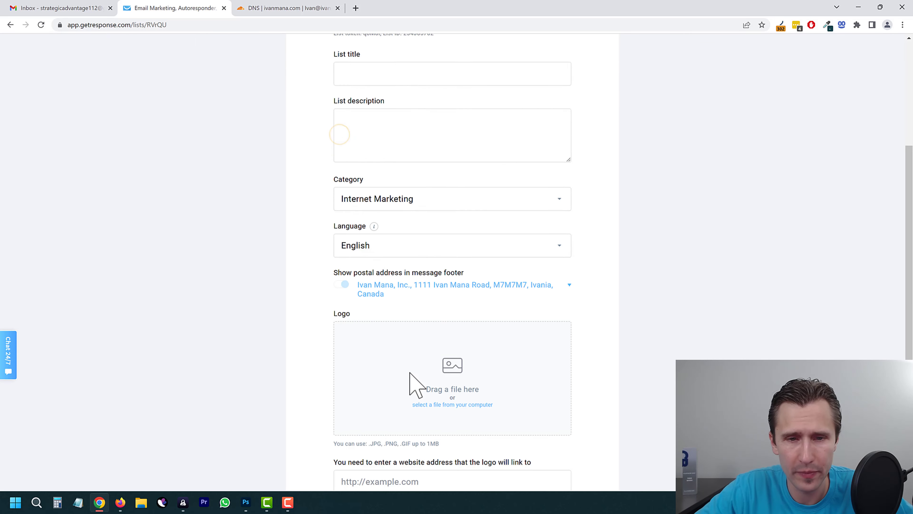
pyautogui.click(516, 406)
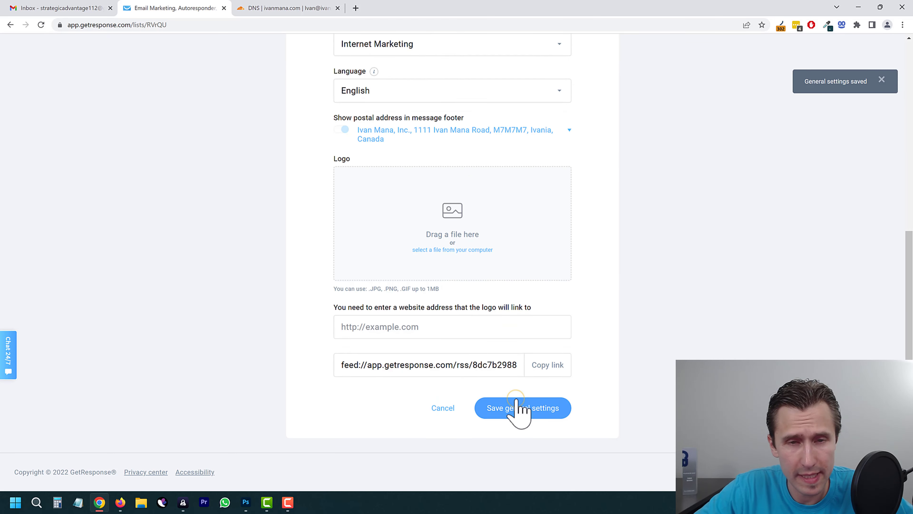
pyautogui.click(443, 408)
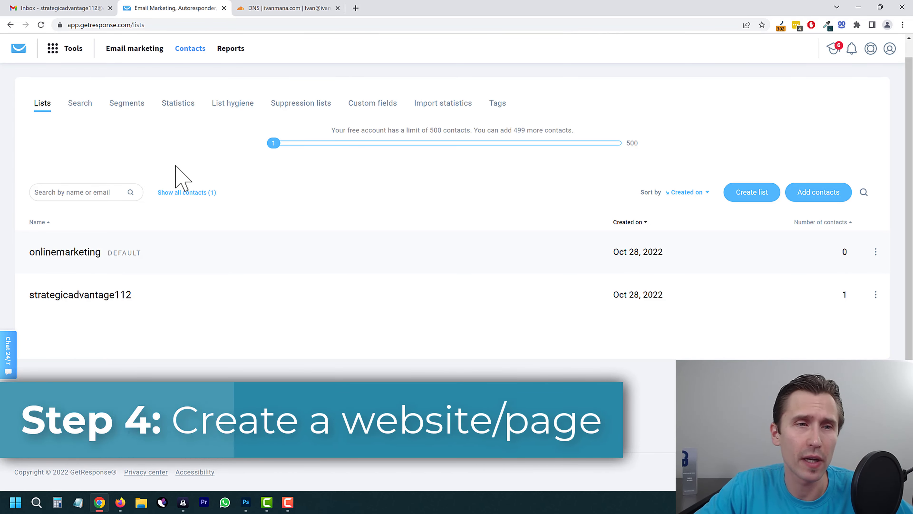
# Step: Open Website Builder from the Tools menu
pyautogui.click(73, 49)
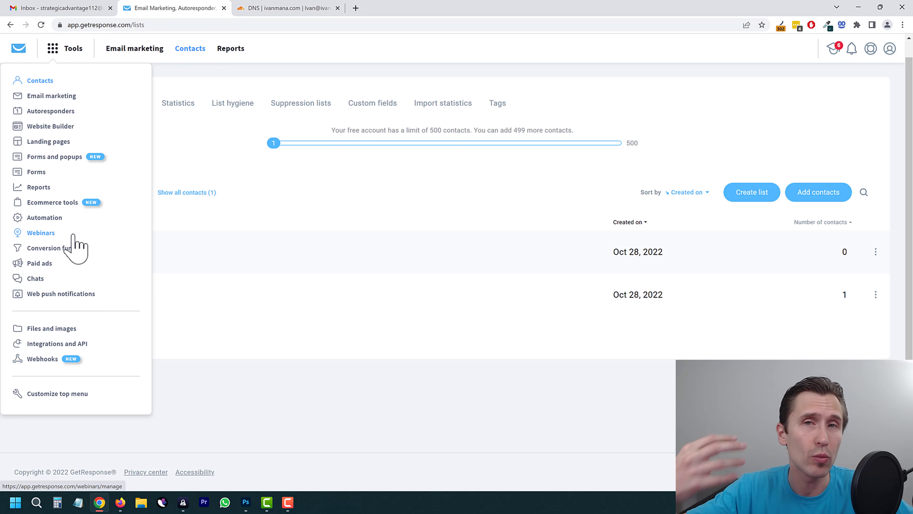
pyautogui.click(77, 146)
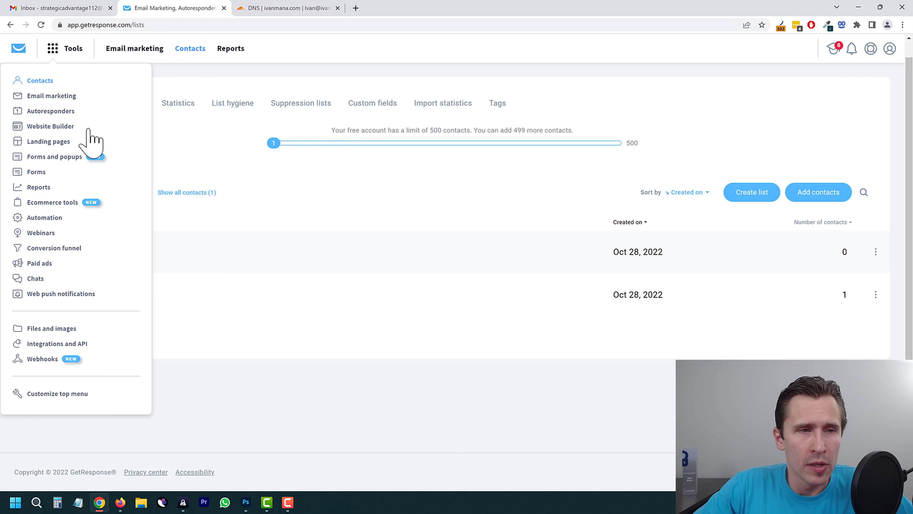
pyautogui.click(44, 127)
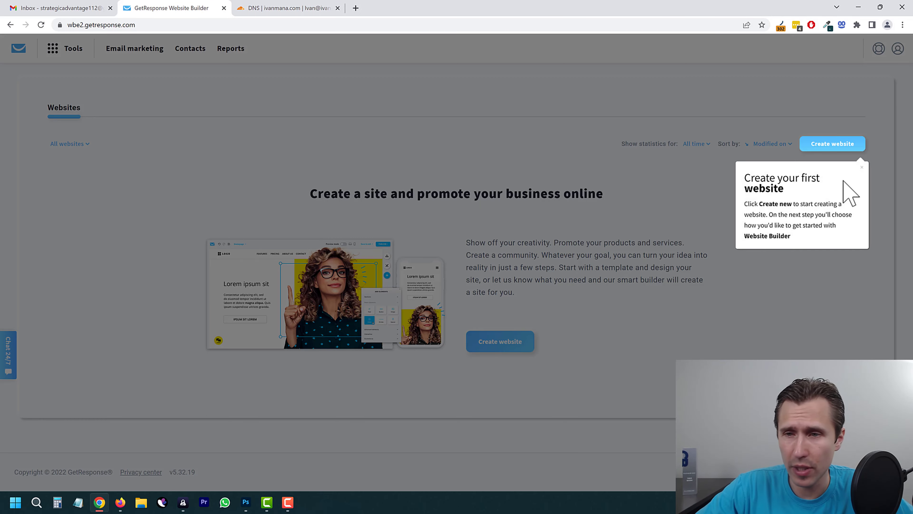
# Step: Dismiss the onboarding tip, check the All websites filter, and start creating a new website
pyautogui.click(863, 165)
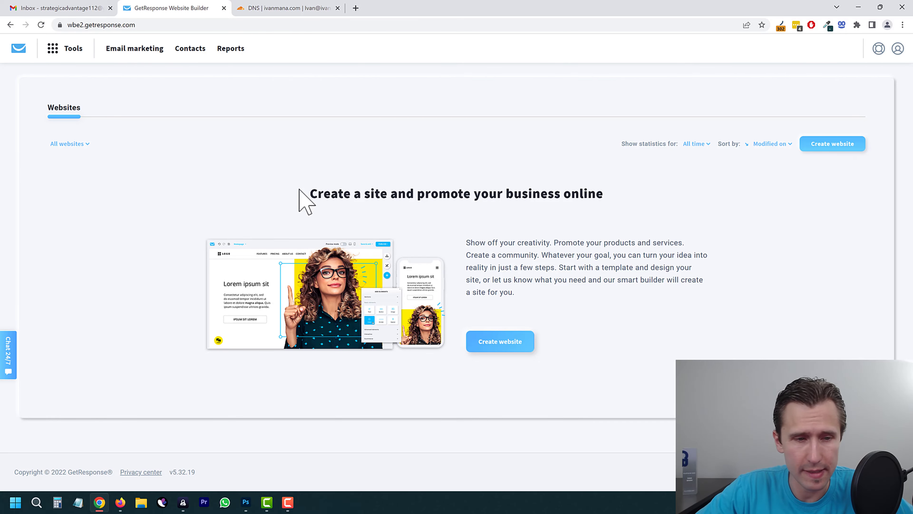
pyautogui.moveTo(159, 132); pyautogui.dragTo(172, 142)
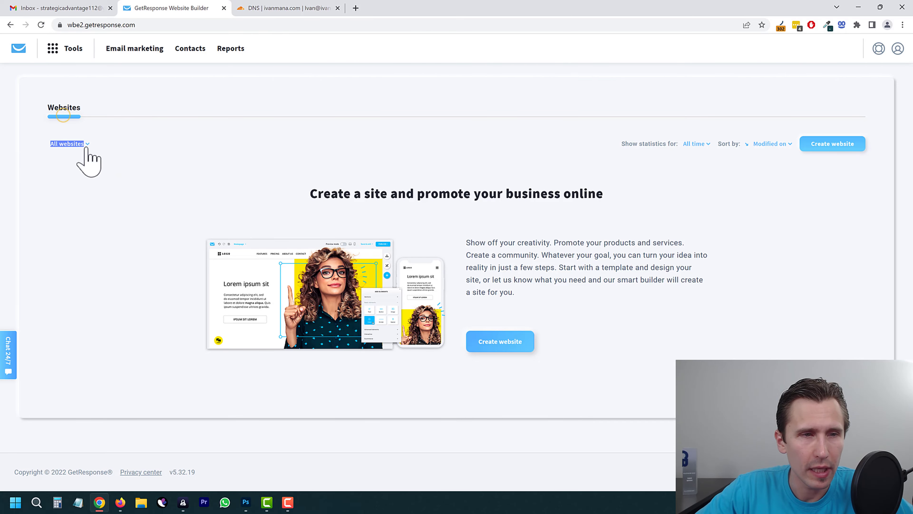
pyautogui.click(76, 140)
pyautogui.click(224, 159)
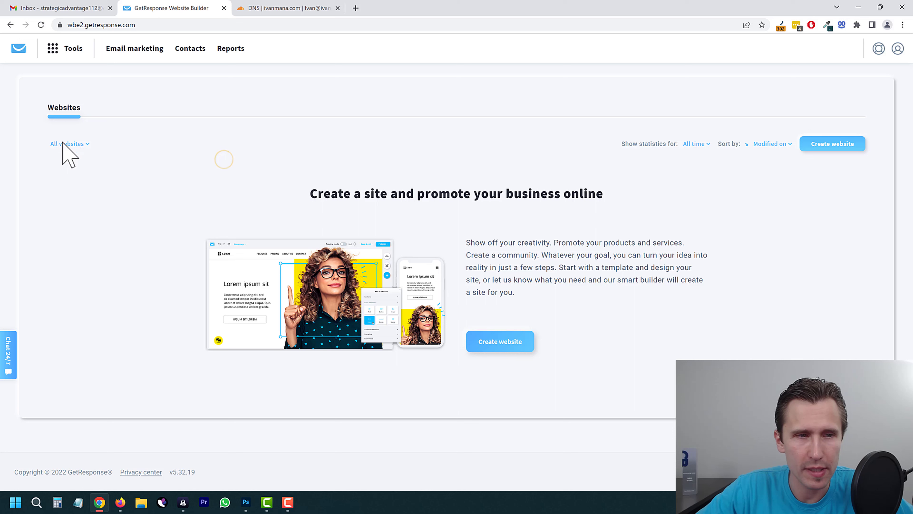
pyautogui.click(72, 143)
pyautogui.click(302, 156)
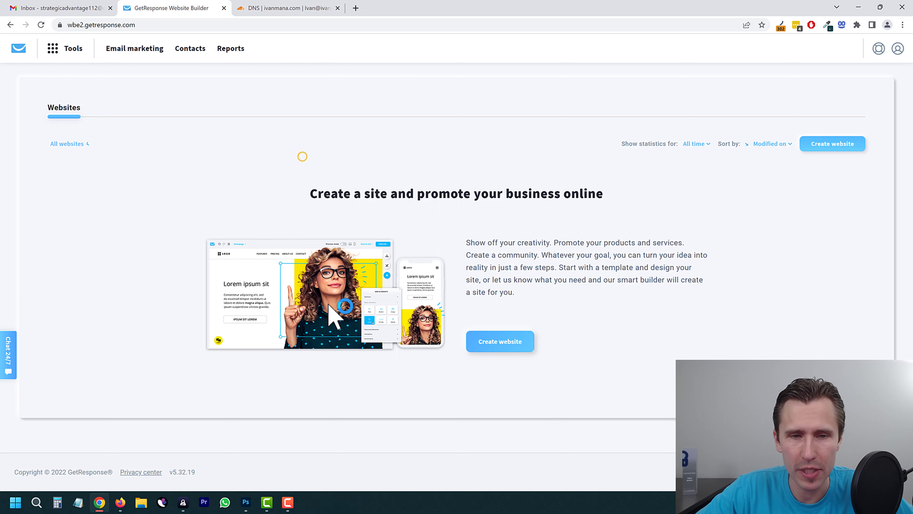
pyautogui.click(511, 341)
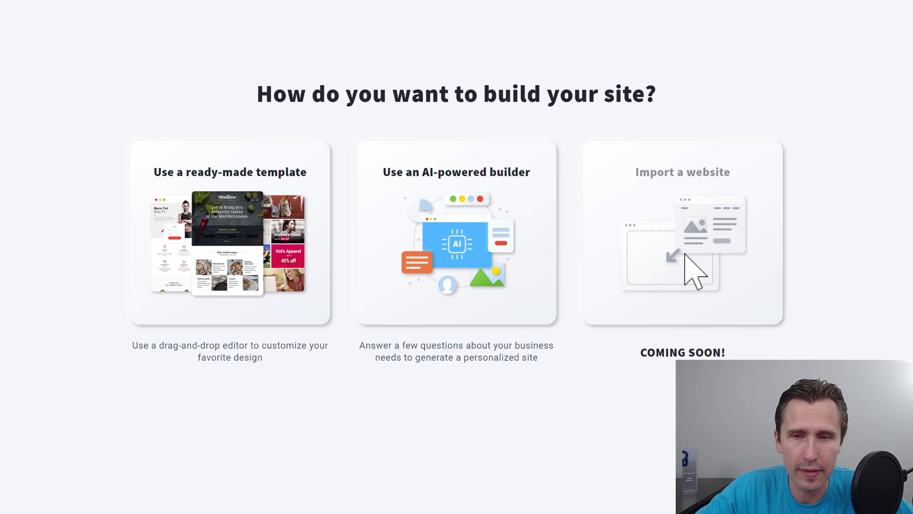
# Step: Choose the AI-powered builder and set the business type to Advertising & Marketing via an 'onl' search
pyautogui.click(440, 249)
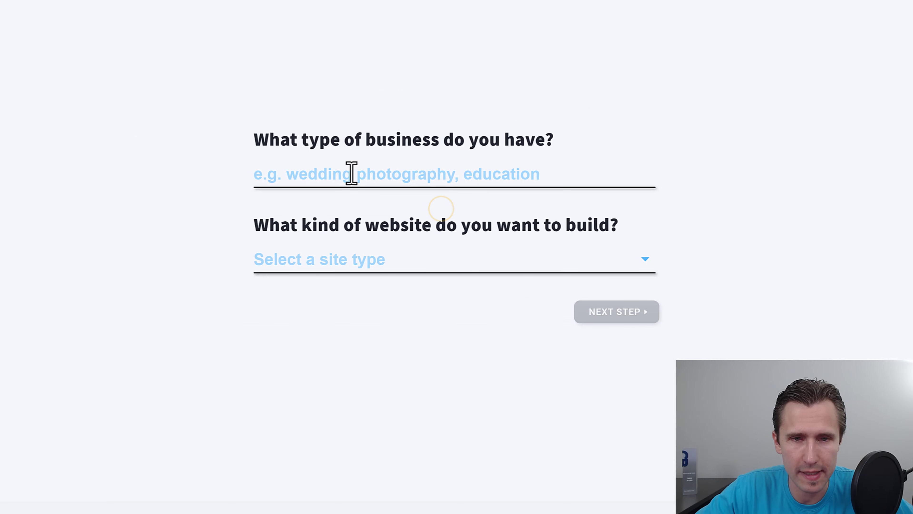
pyautogui.click(349, 172)
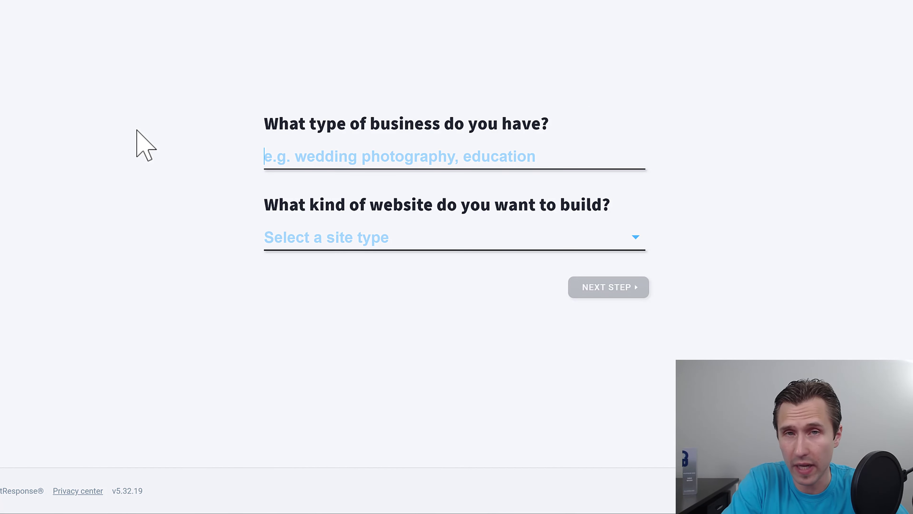
pyautogui.write('online marketing')
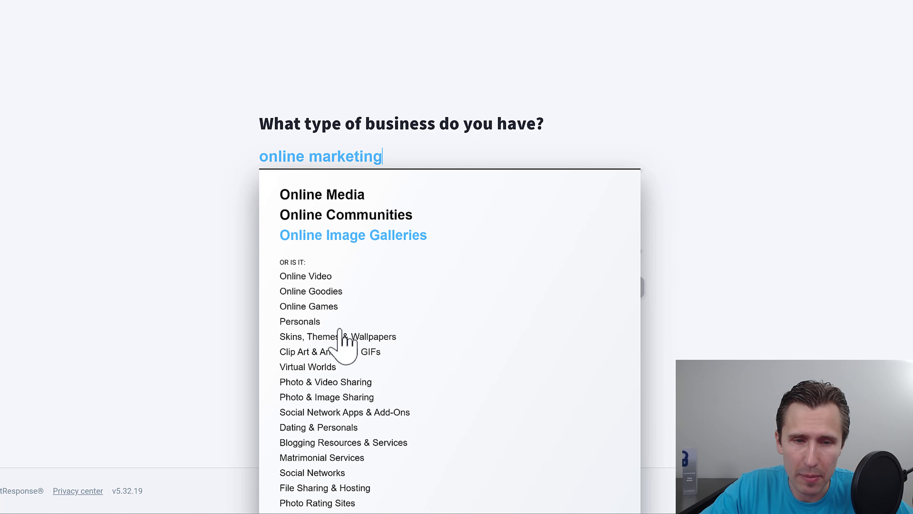
pyautogui.click(199, 222)
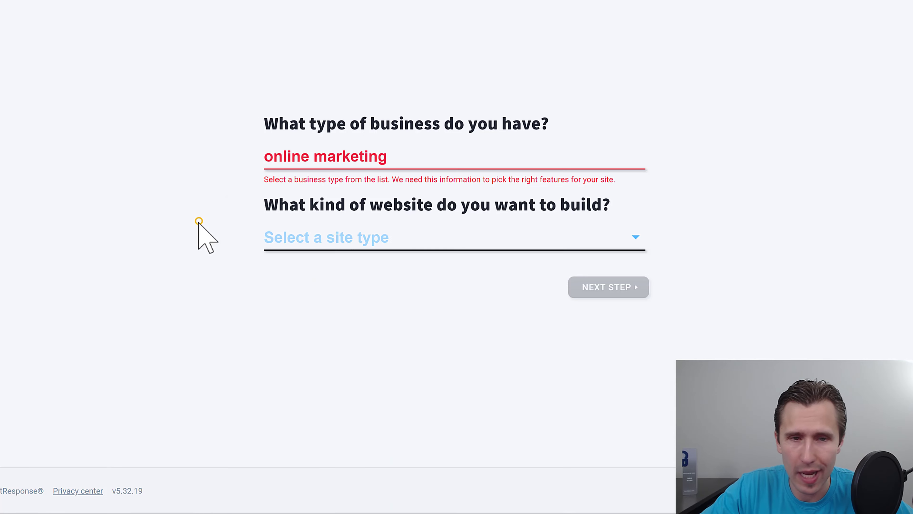
pyautogui.click(430, 161)
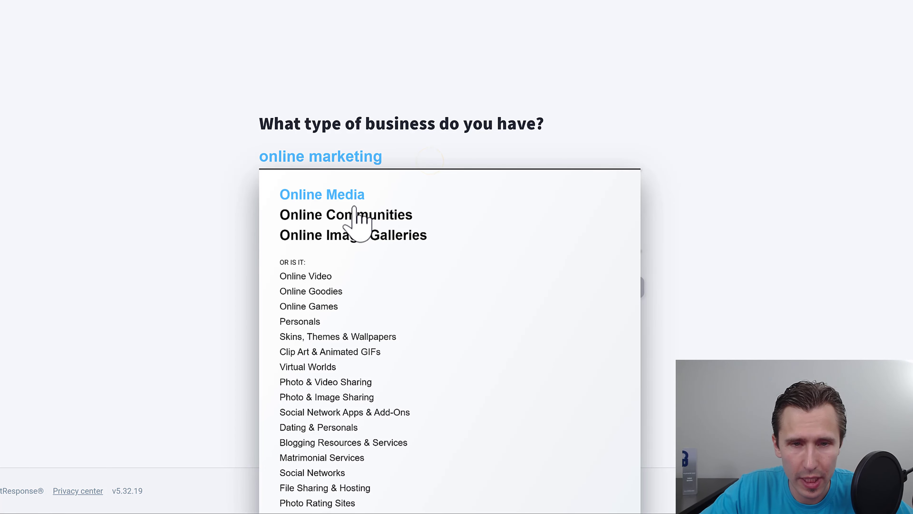
pyautogui.scroll(-2, 418, 382)
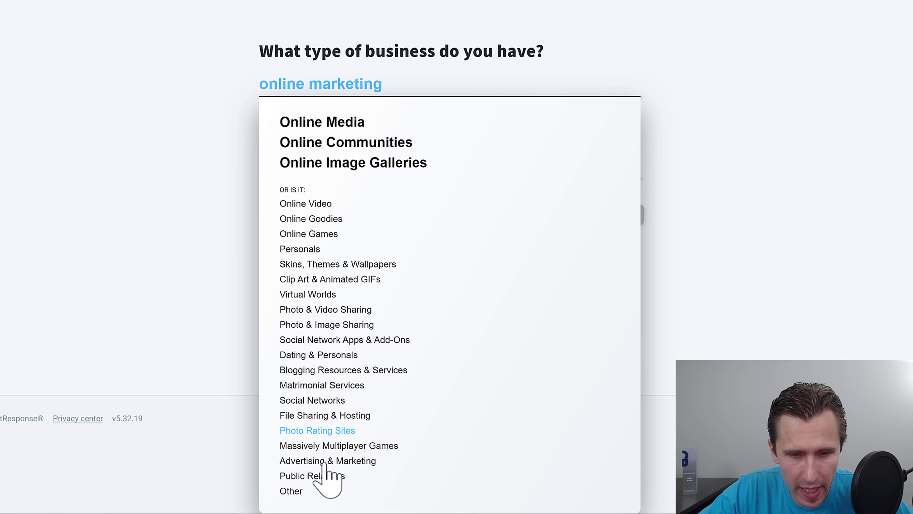
pyautogui.click(310, 460)
pyautogui.click(324, 238)
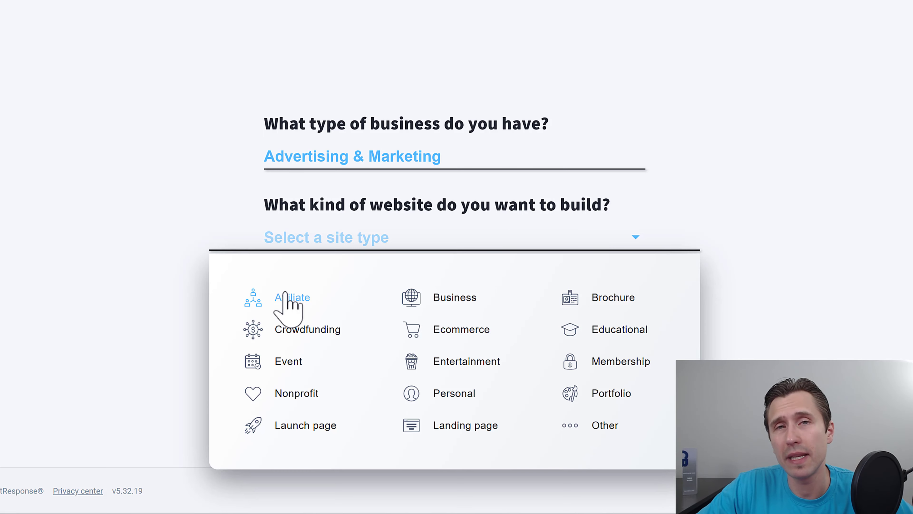
pyautogui.moveTo(298, 301)
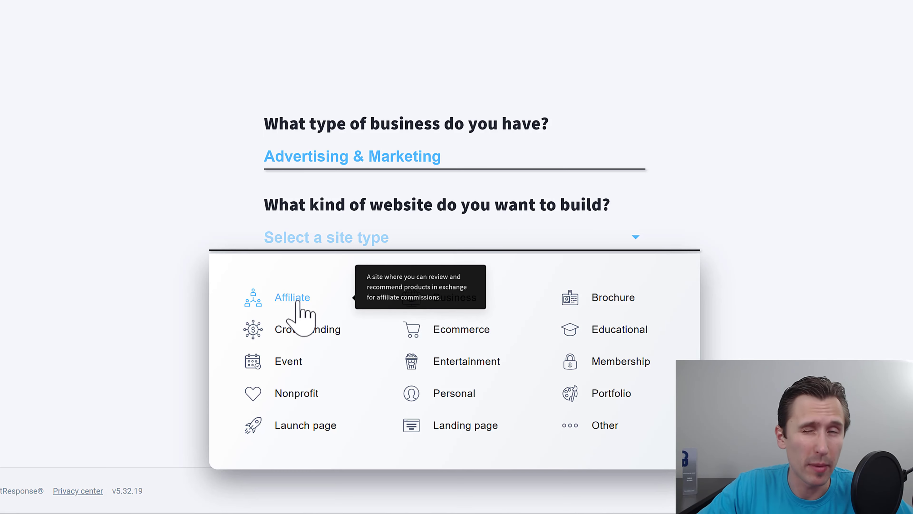
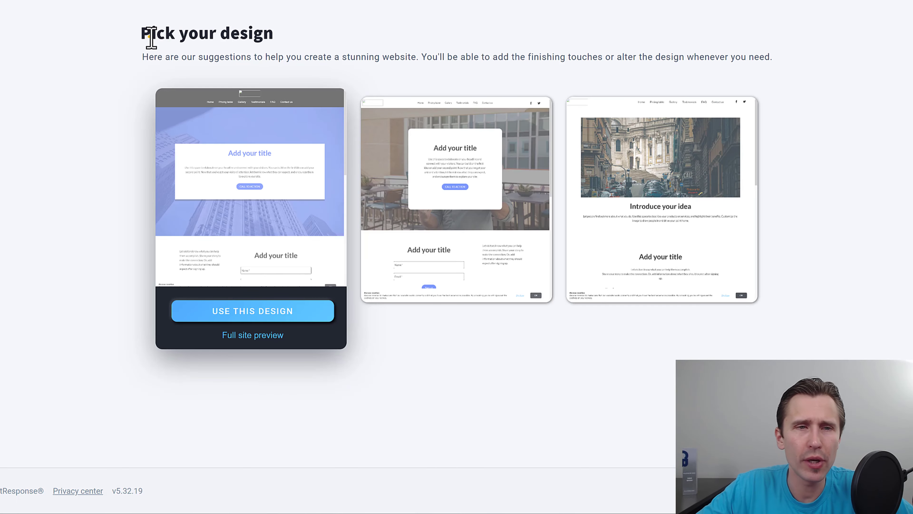
pyautogui.moveTo(152, 35); pyautogui.dragTo(264, 38)
pyautogui.click(233, 36)
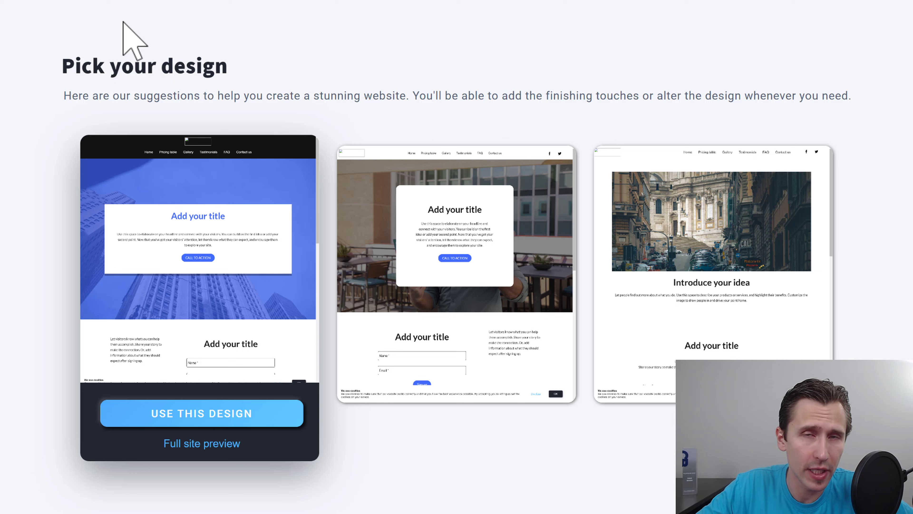
pyautogui.click(65, 71)
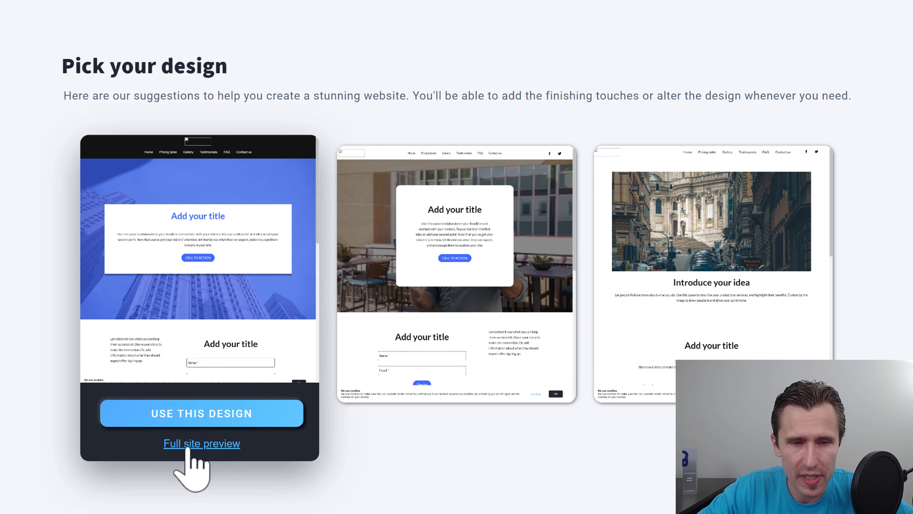
pyautogui.click(187, 446)
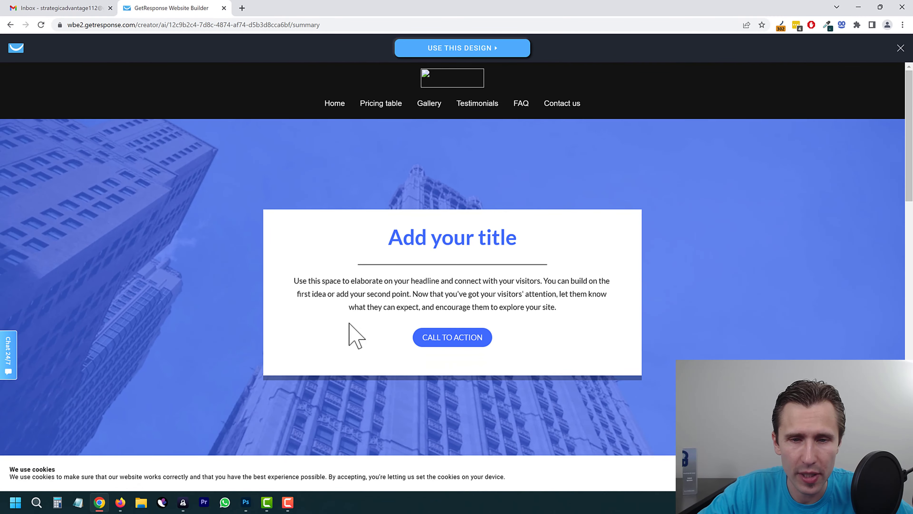
pyautogui.scroll(-5, 351, 332)
pyautogui.scroll(-10, 348, 322)
pyautogui.scroll(8, 348, 322)
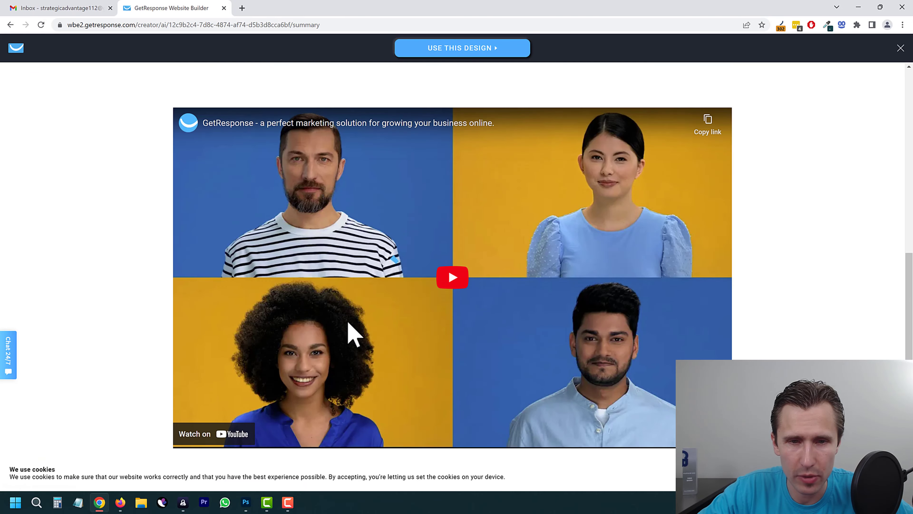
pyautogui.scroll(6, 347, 322)
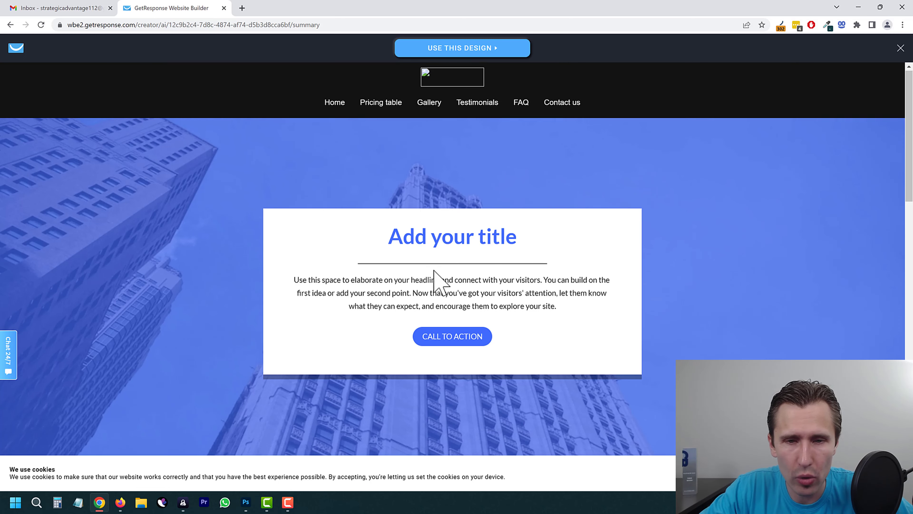
pyautogui.scroll(-5, 434, 280)
pyautogui.scroll(5, 387, 292)
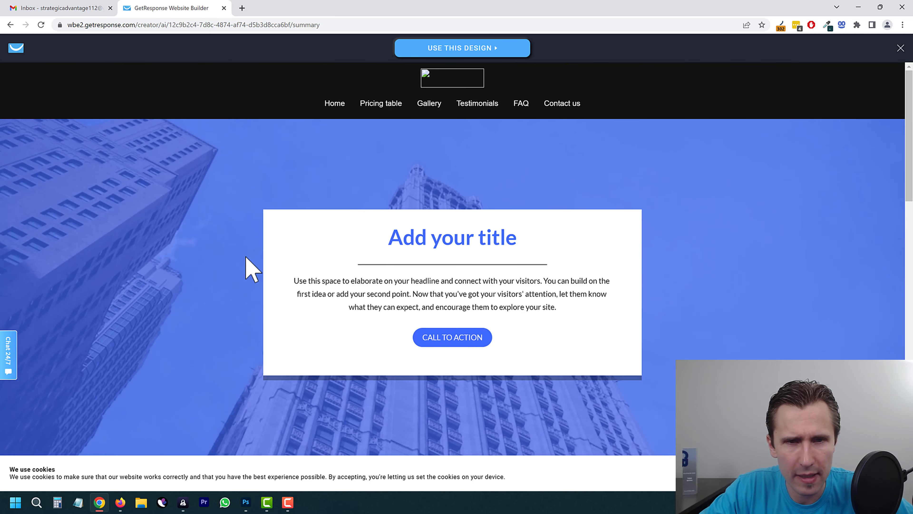
pyautogui.click(901, 48)
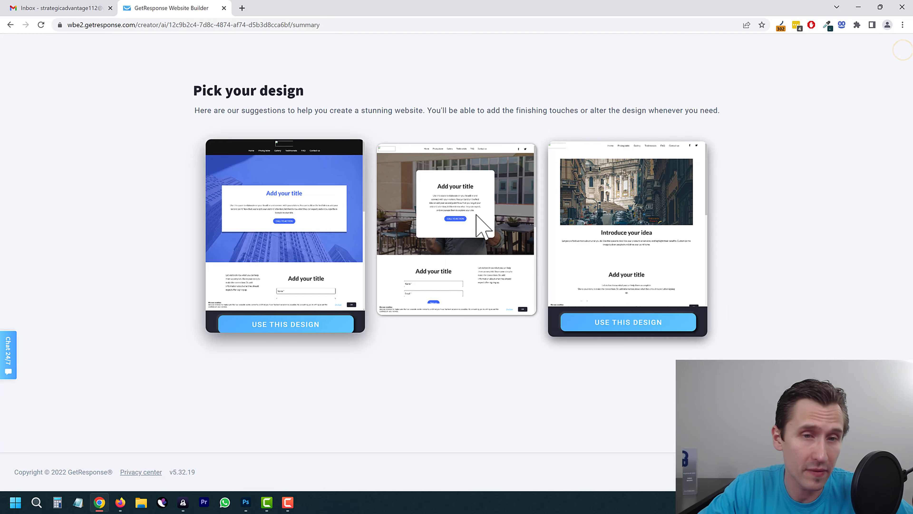
pyautogui.moveTo(460, 320)
pyautogui.click(450, 343)
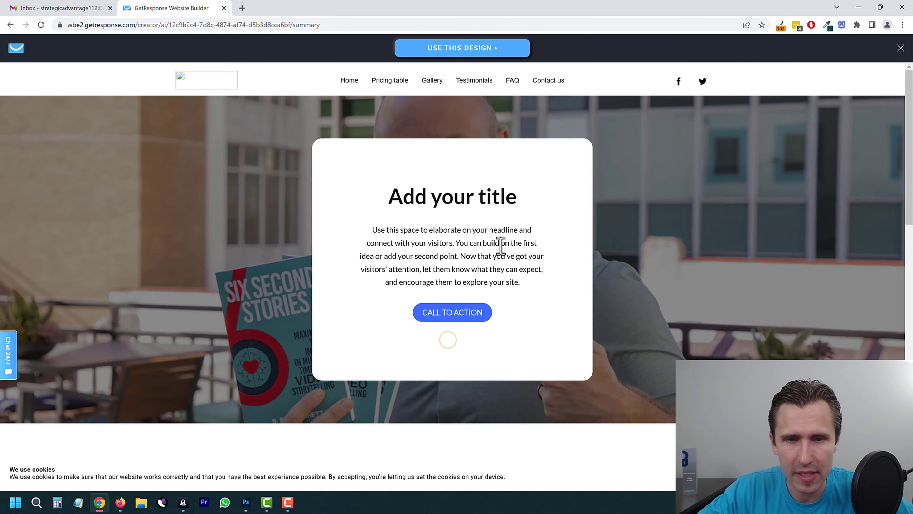
pyautogui.scroll(-12, 613, 239)
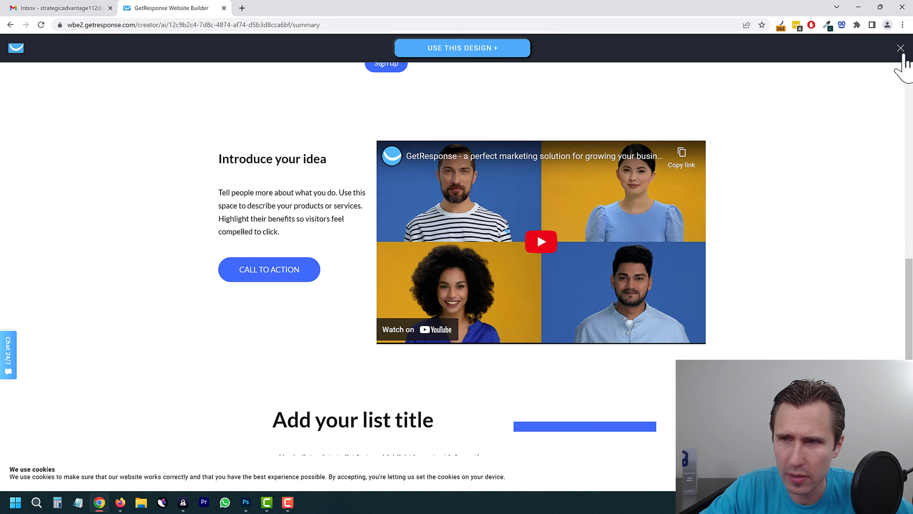
pyautogui.click(901, 48)
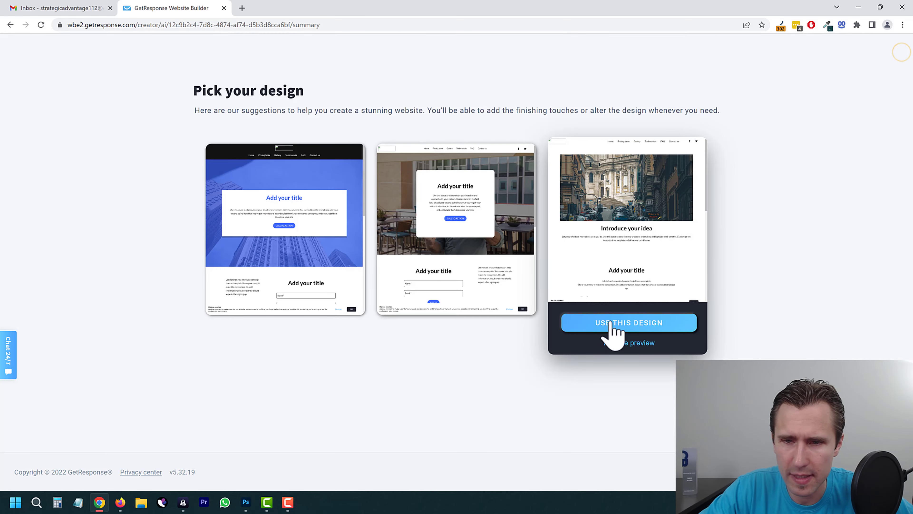
pyautogui.click(616, 341)
pyautogui.scroll(-7, 475, 263)
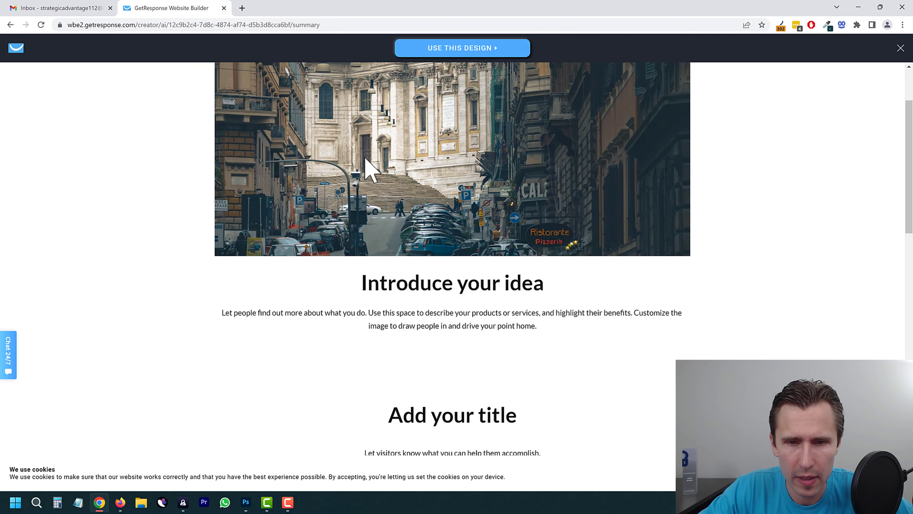
pyautogui.scroll(-12, 475, 263)
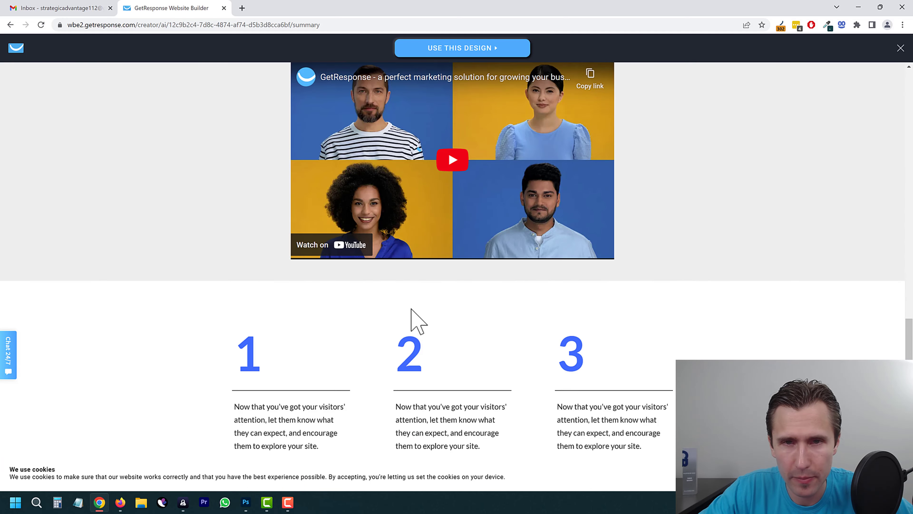
pyautogui.scroll(13, 414, 320)
pyautogui.scroll(5, 875, 82)
pyautogui.click(901, 48)
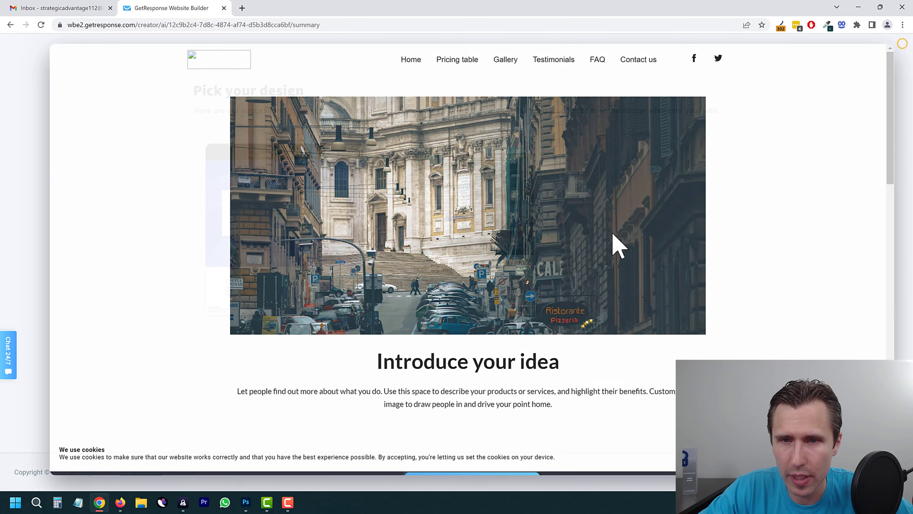
# Step: Start the website from the third, city-street design and dismiss the onboarding tips
pyautogui.click(602, 324)
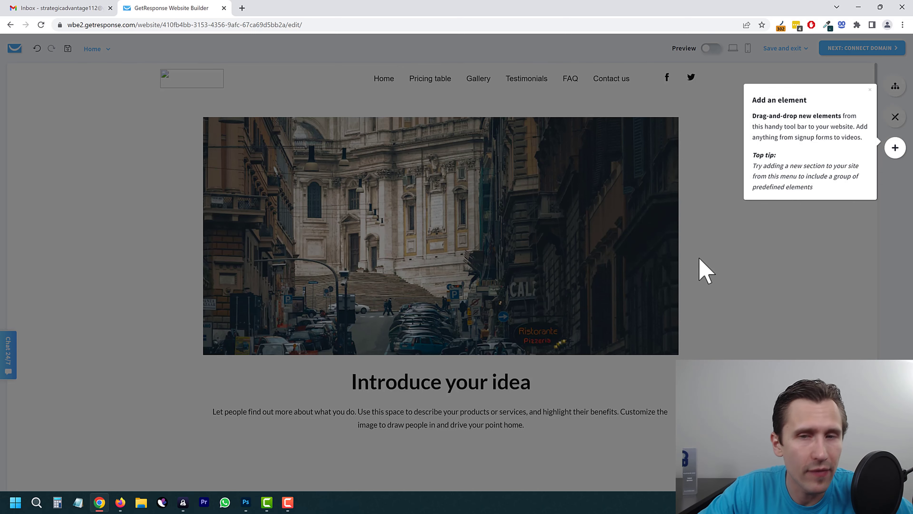
pyautogui.click(895, 148)
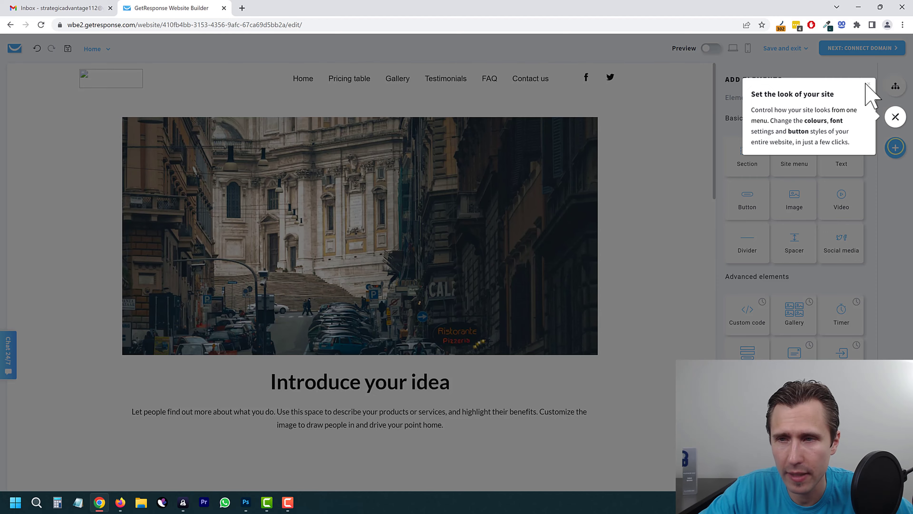
pyautogui.click(870, 83)
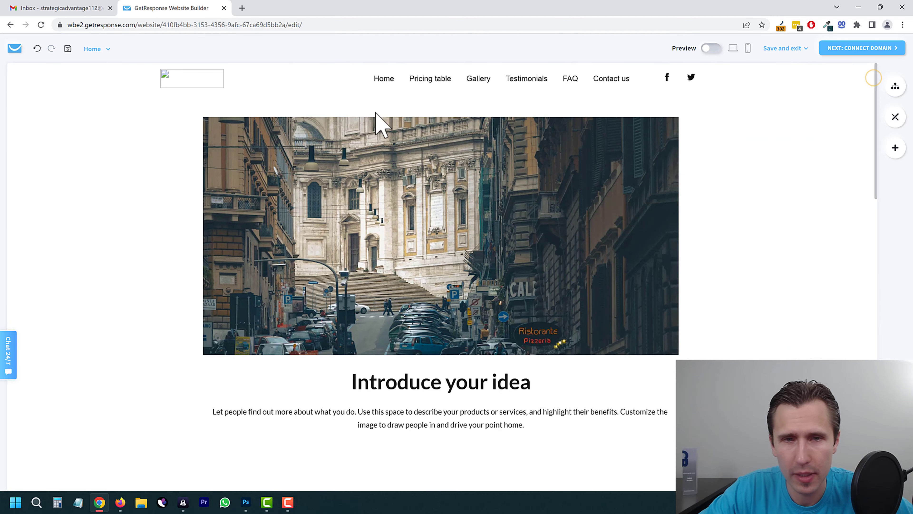
# Step: Look at the Pricing table page, then return to Home and select its street photo
pyautogui.click(106, 48)
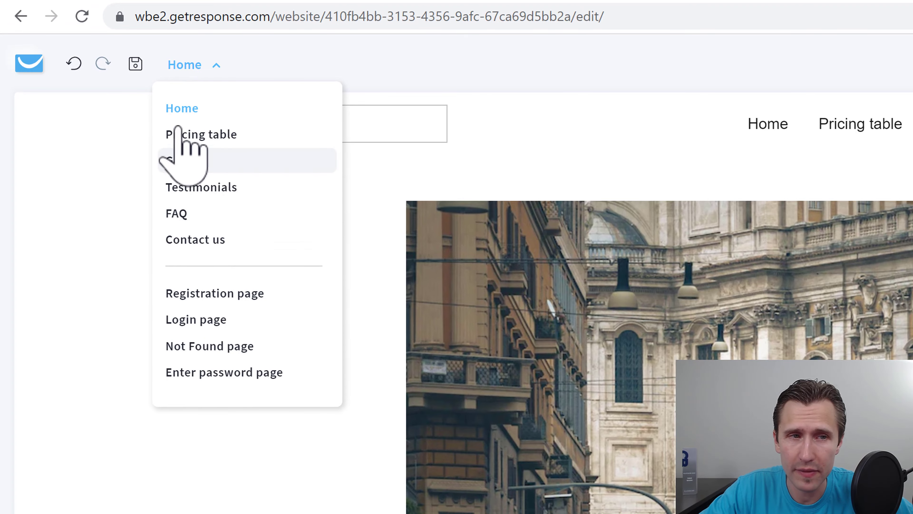
pyautogui.click(207, 134)
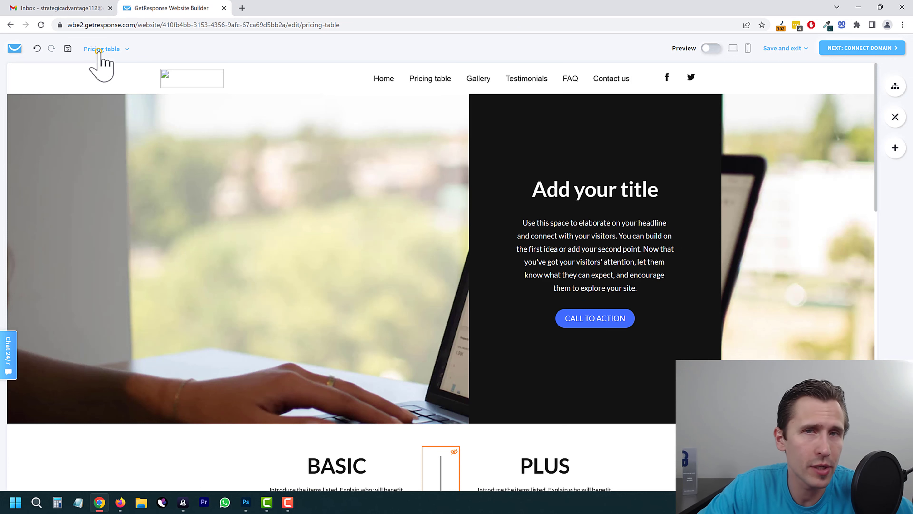
pyautogui.click(99, 49)
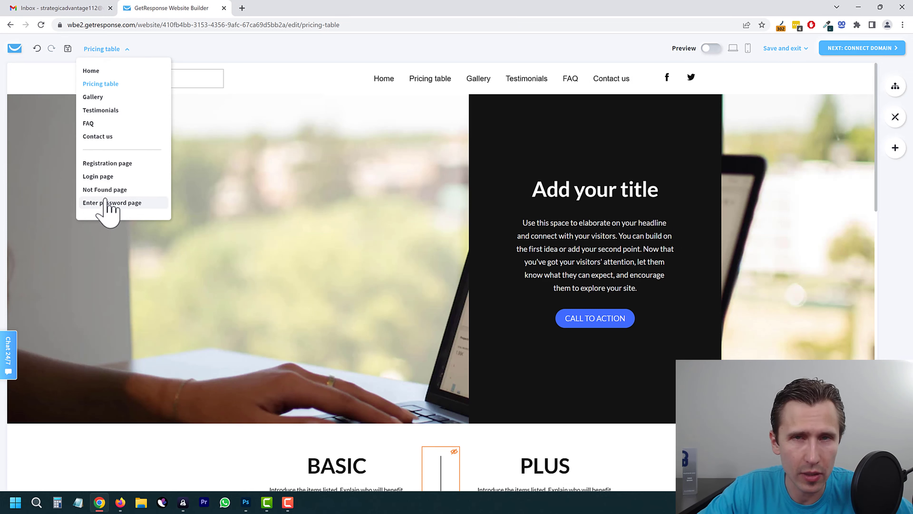
pyautogui.click(92, 71)
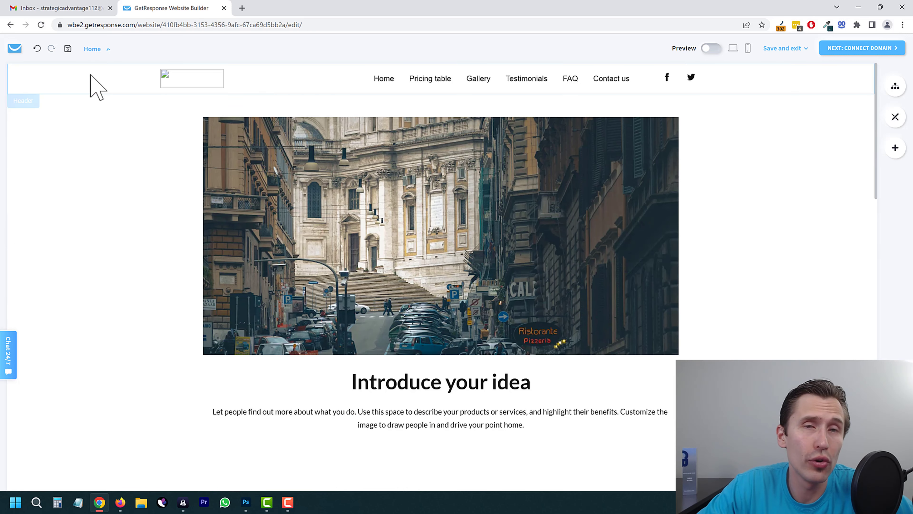
pyautogui.click(410, 216)
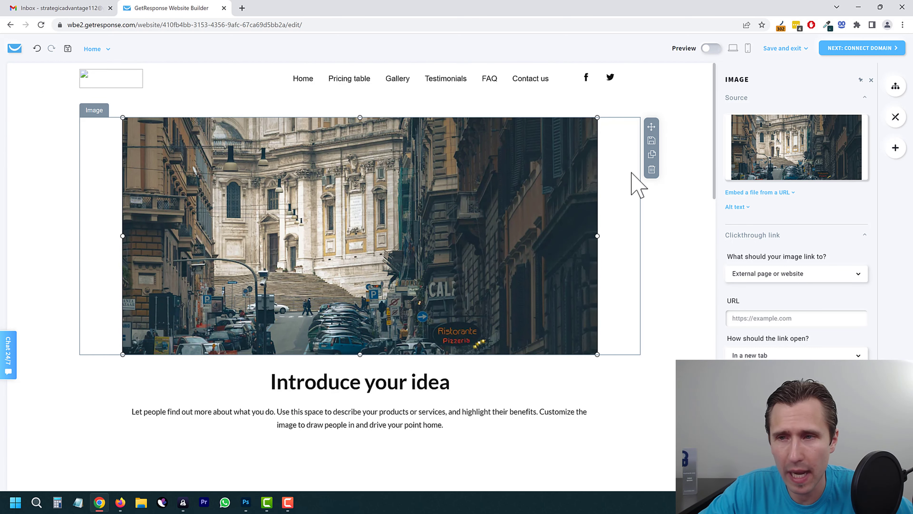
# Step: Swap the Home page street photo for an Unsplash 'laptop' photo of someone typing
pyautogui.moveTo(800, 170)
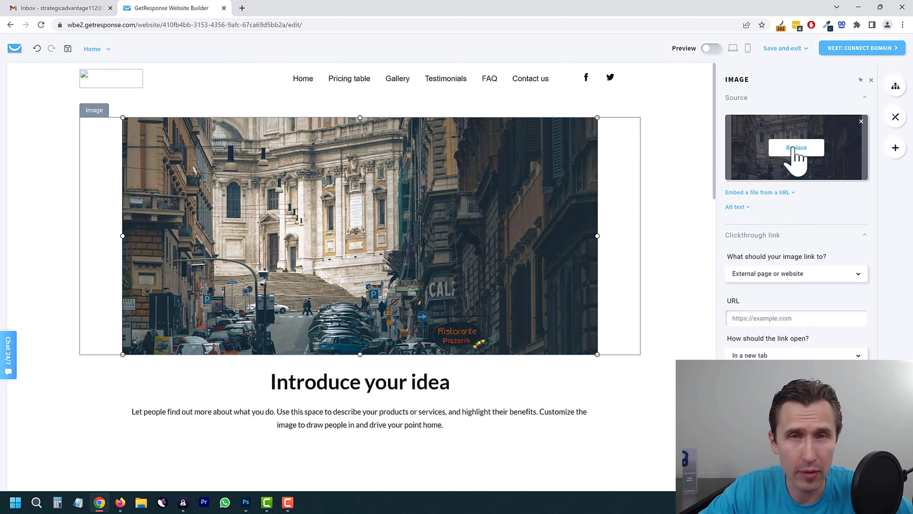
pyautogui.click(794, 148)
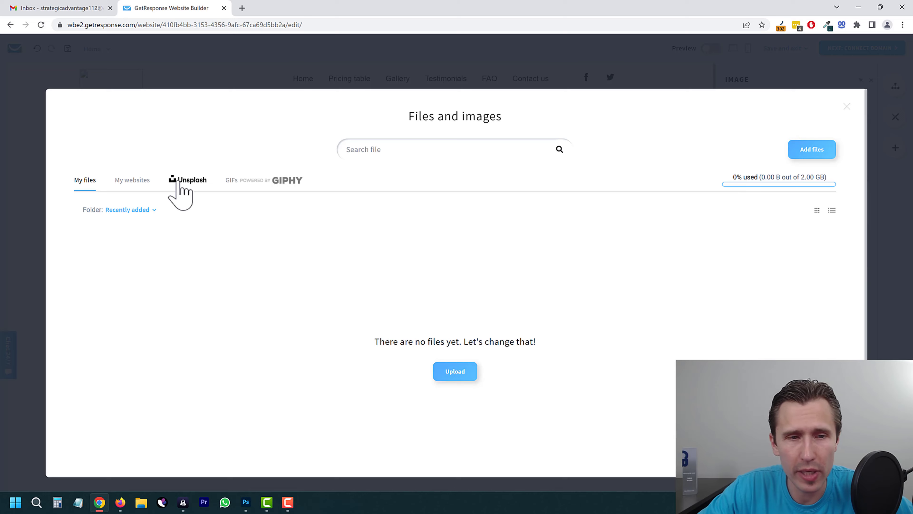
pyautogui.click(185, 181)
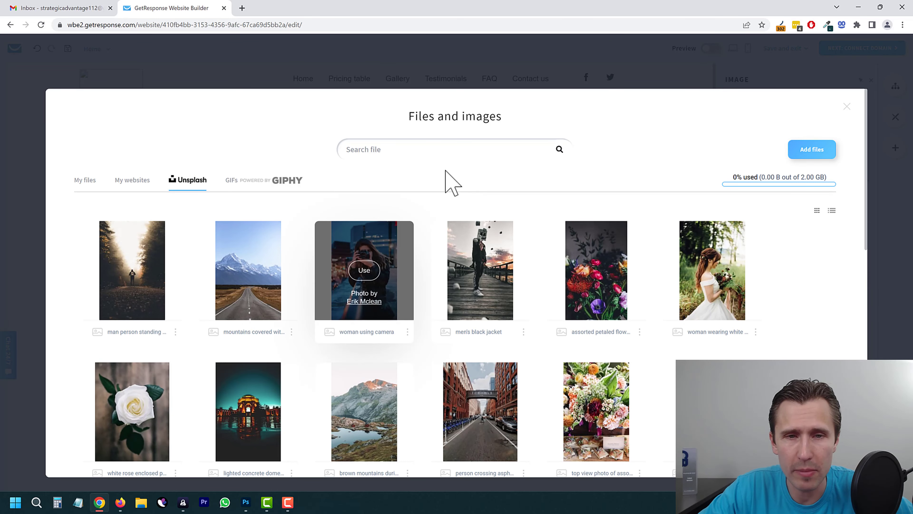
pyautogui.click(419, 158)
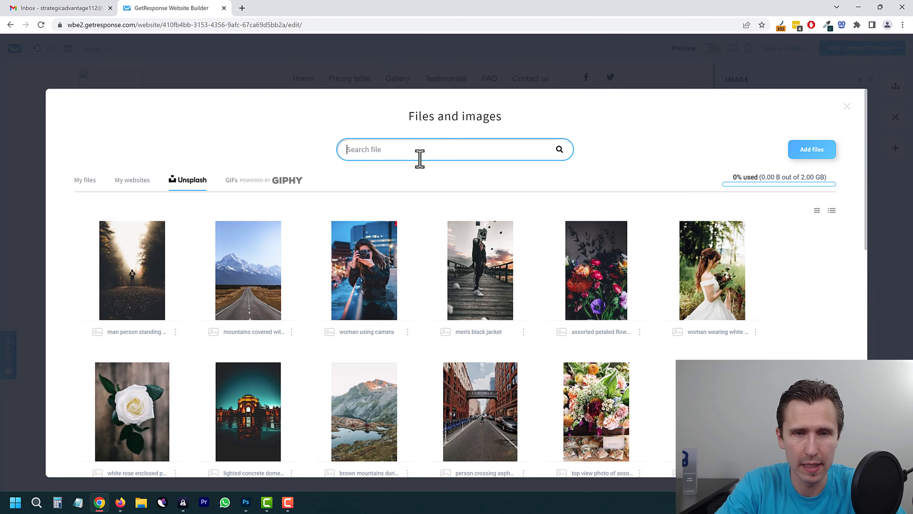
pyautogui.write('laptop')
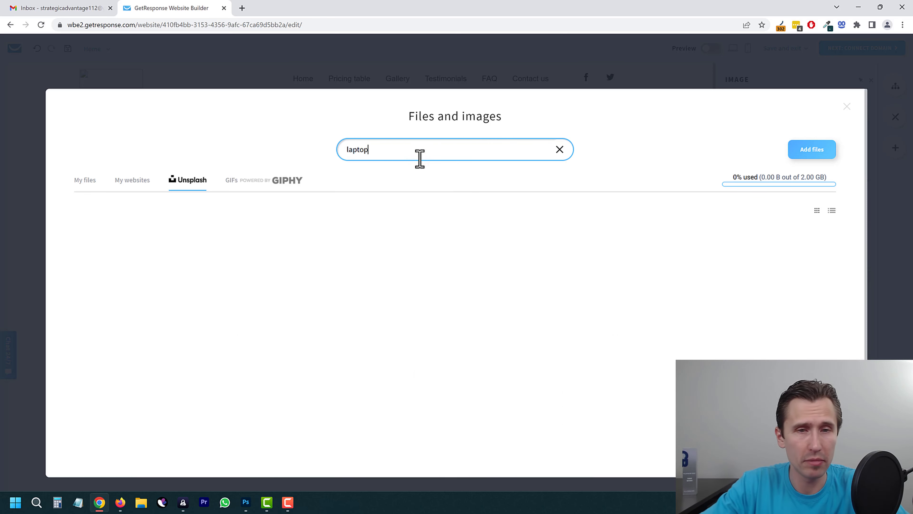
pyautogui.moveTo(352, 271)
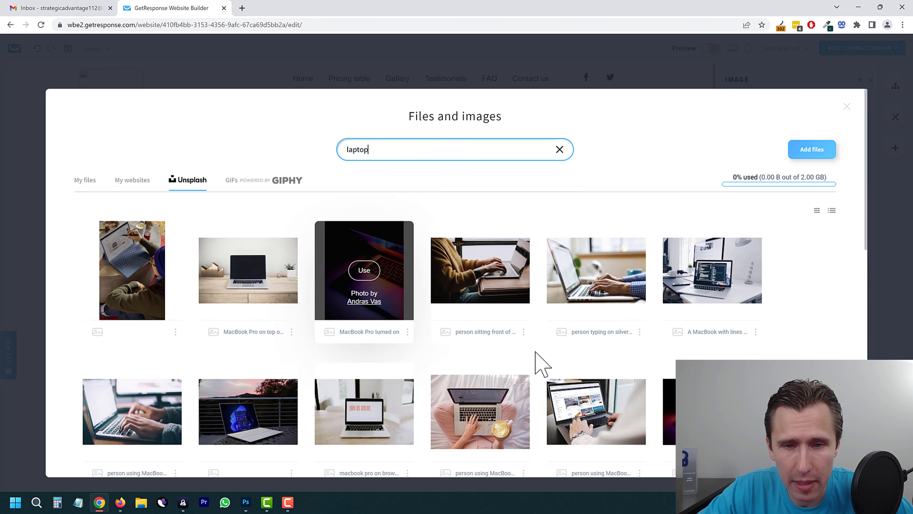
pyautogui.click(478, 271)
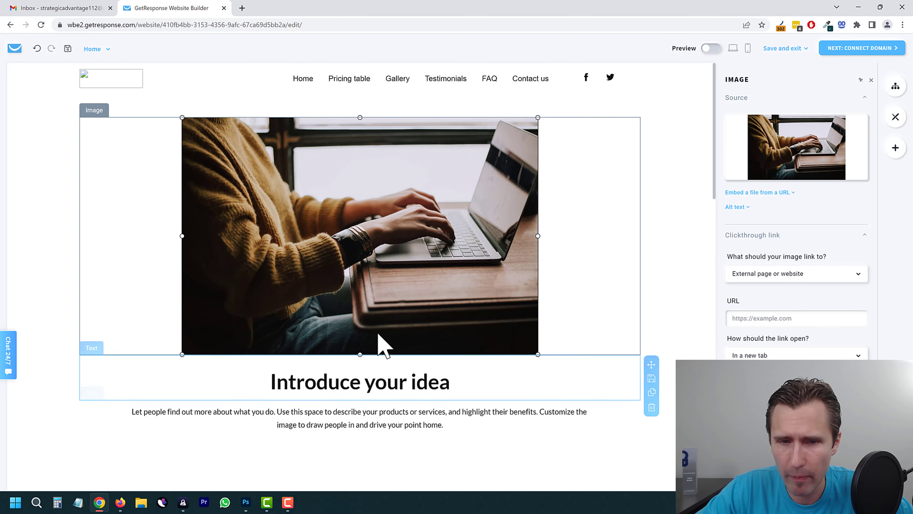
# Step: Shrink the laptop photo to 517 px wide at full opacity, full width on mobile
pyautogui.moveTo(359, 354); pyautogui.dragTo(380, 310)
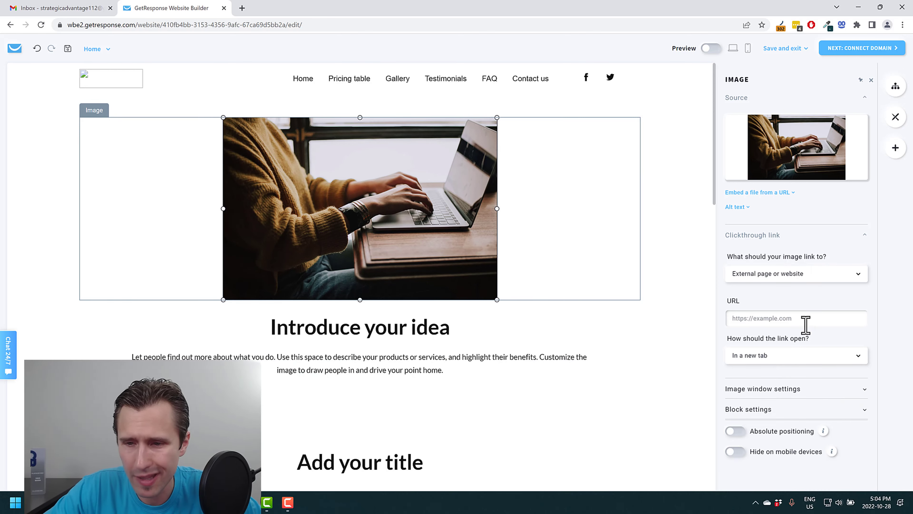
pyautogui.click(775, 392)
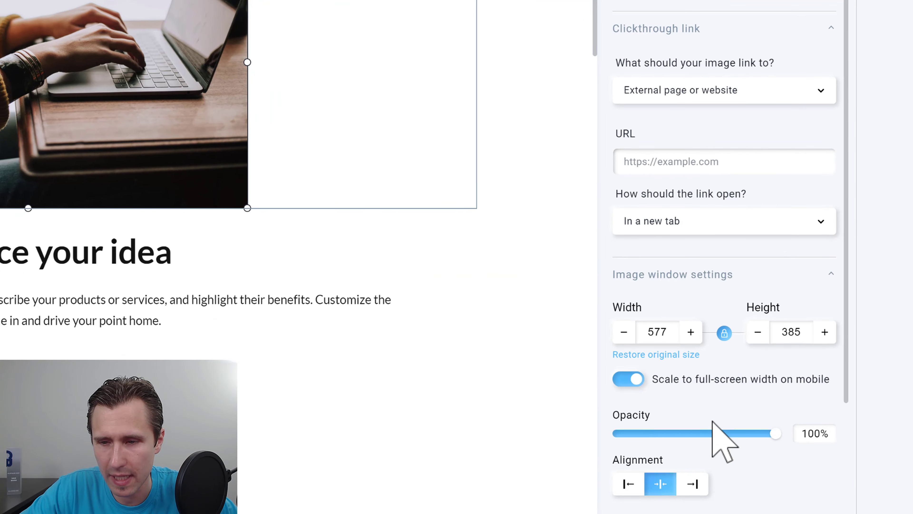
pyautogui.moveTo(773, 434); pyautogui.dragTo(698, 435)
pyautogui.click(805, 435)
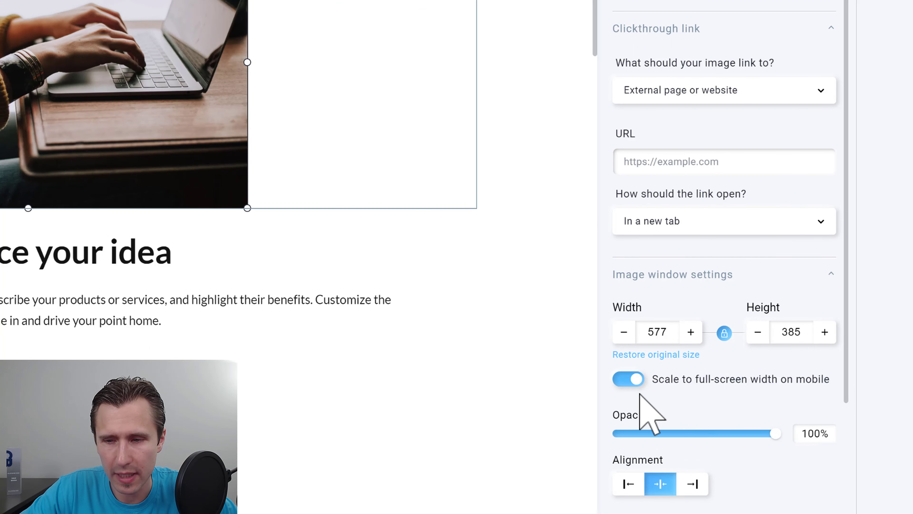
pyautogui.click(633, 379)
pyautogui.click(621, 332)
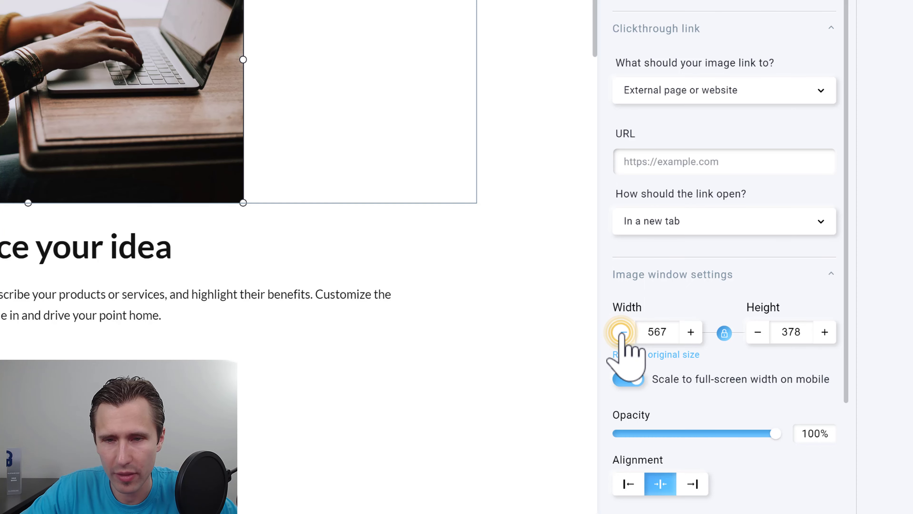
pyautogui.click(622, 332)
pyautogui.click(624, 332)
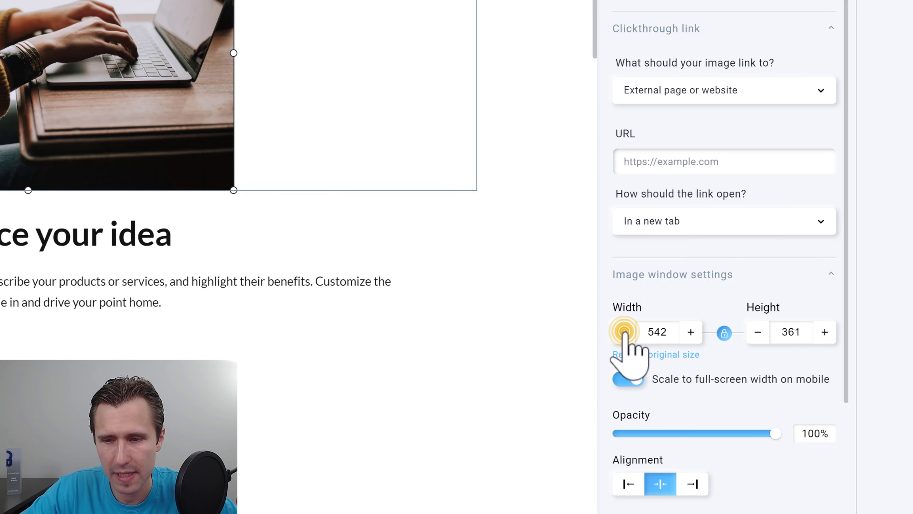
pyautogui.click(624, 332)
pyautogui.scroll(-4, 693, 367)
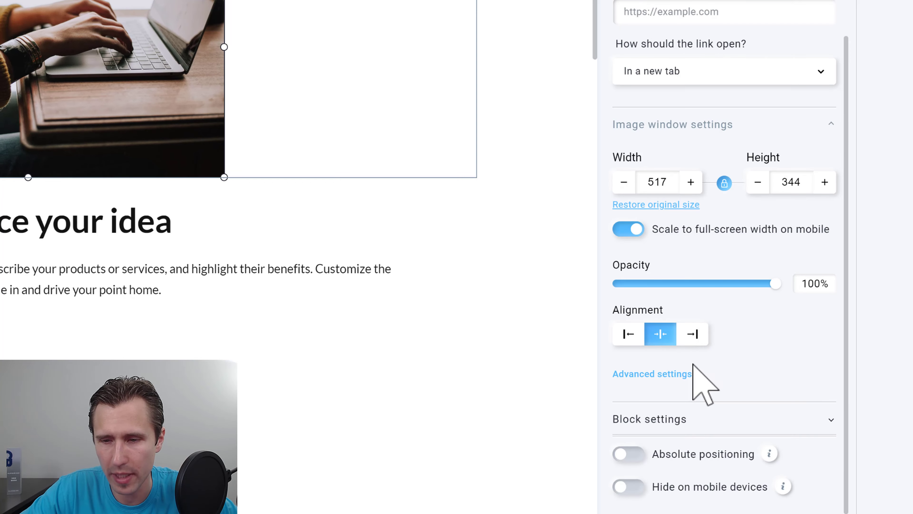
# Step: Round the photo's corners with radius 35 and add a shadow, leaving no border
pyautogui.click(682, 374)
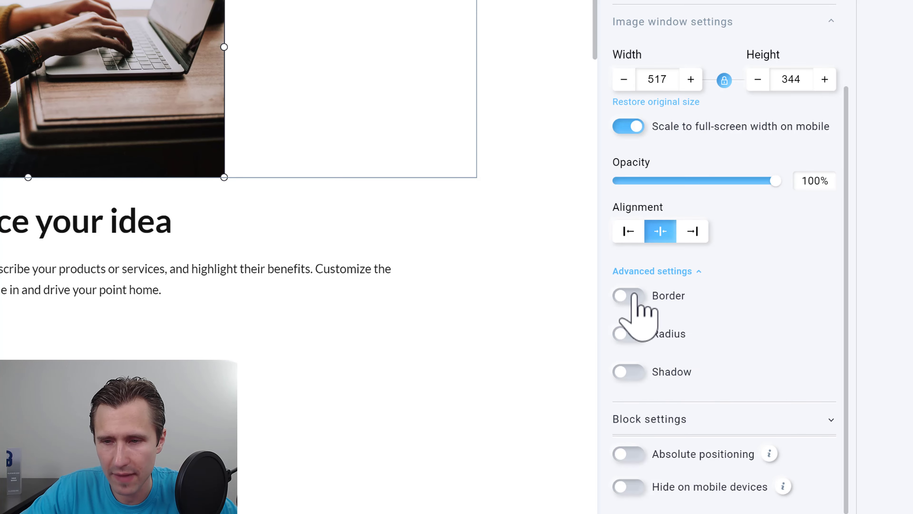
pyautogui.click(628, 295)
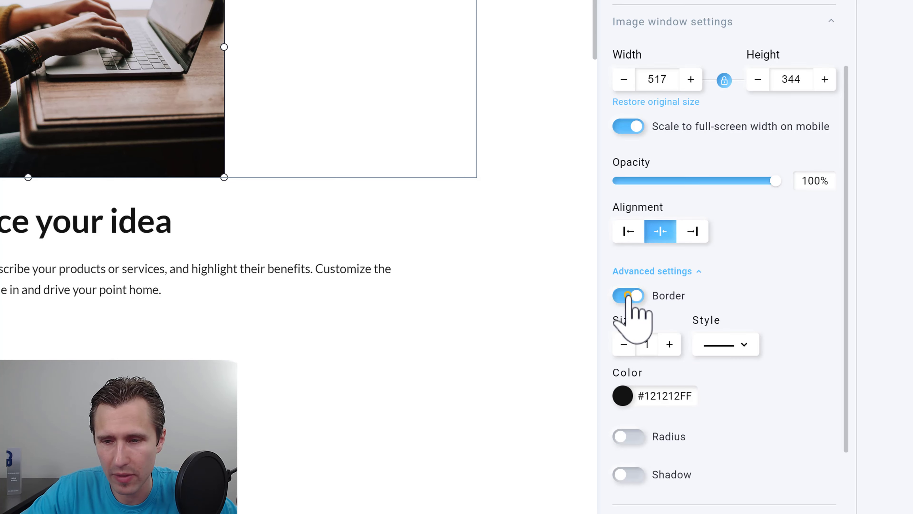
pyautogui.click(627, 296)
pyautogui.click(635, 332)
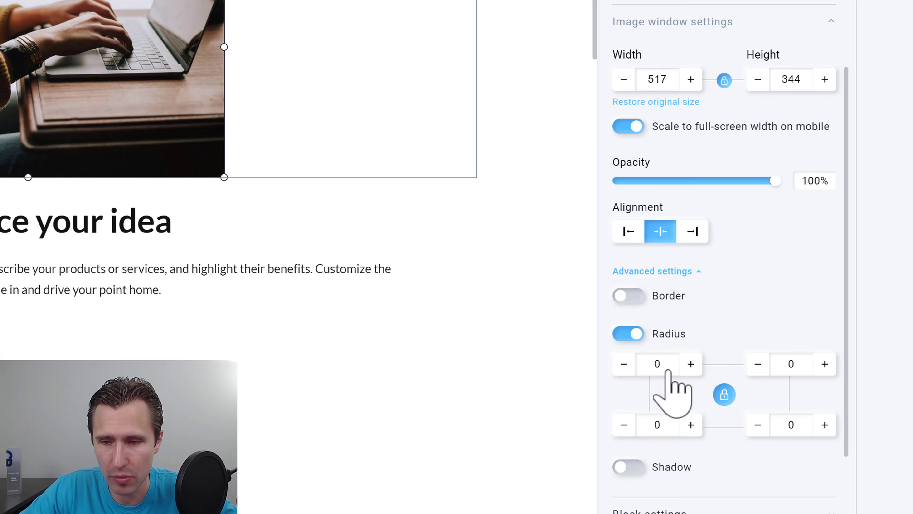
pyautogui.click(697, 363)
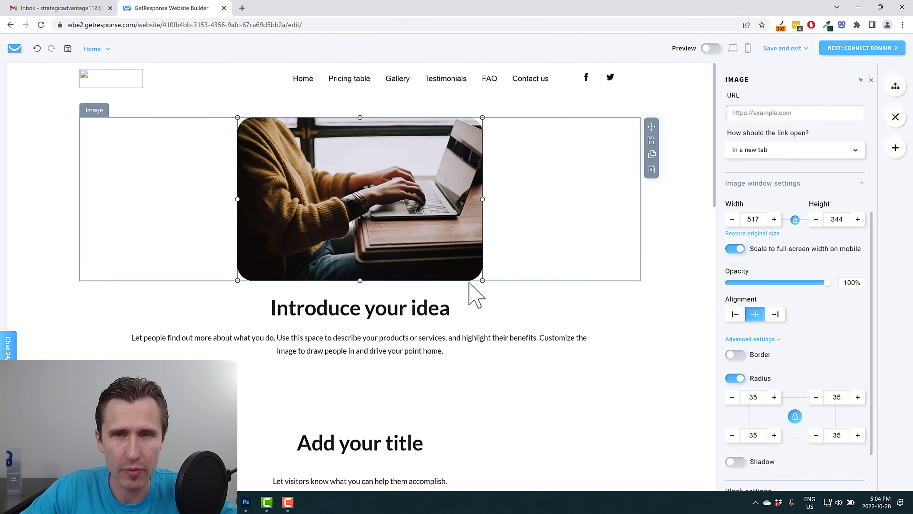
pyautogui.scroll(-2, 777, 364)
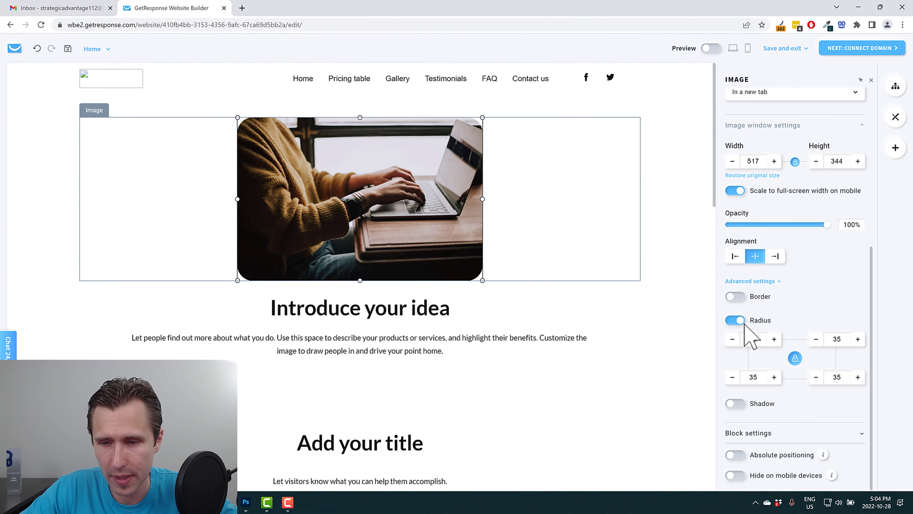
pyautogui.click(735, 403)
pyautogui.click(583, 316)
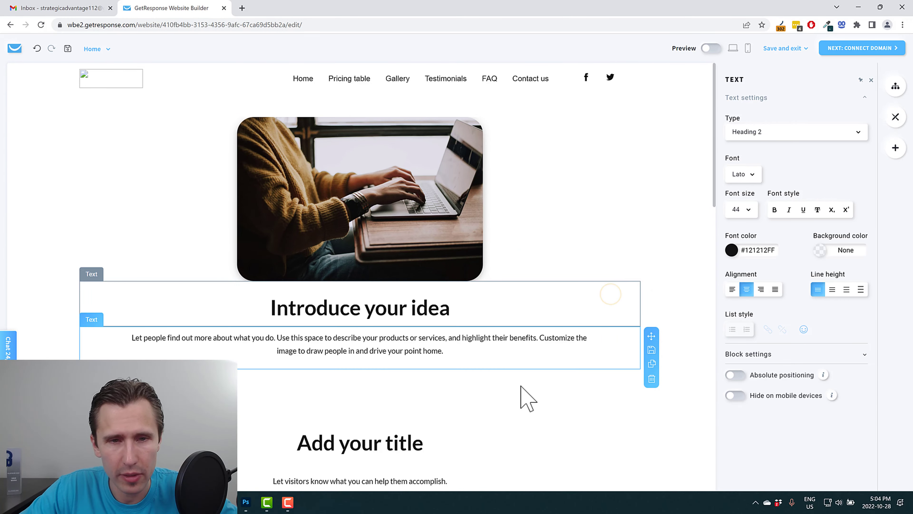
# Step: Replace the 'Introduce your idea' heading text with 'Welcome to Our Website'
pyautogui.click(402, 321)
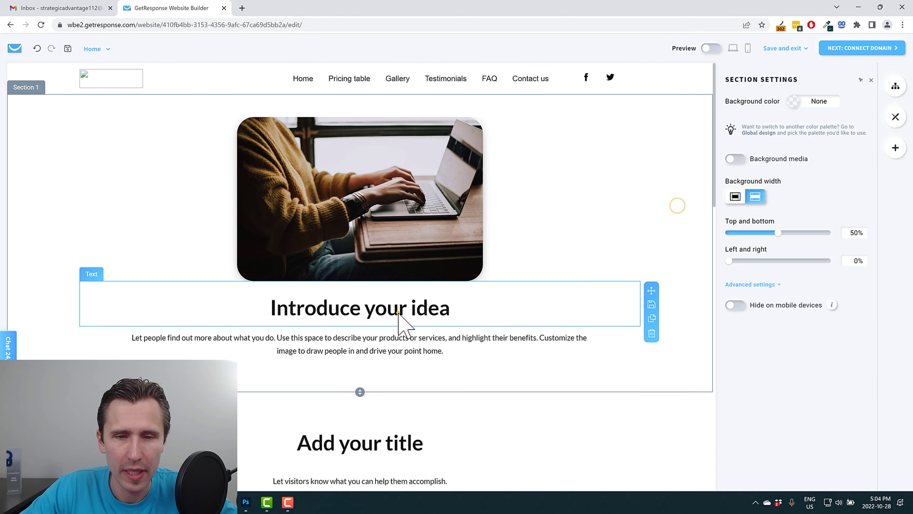
pyautogui.tripleClick(372, 308)
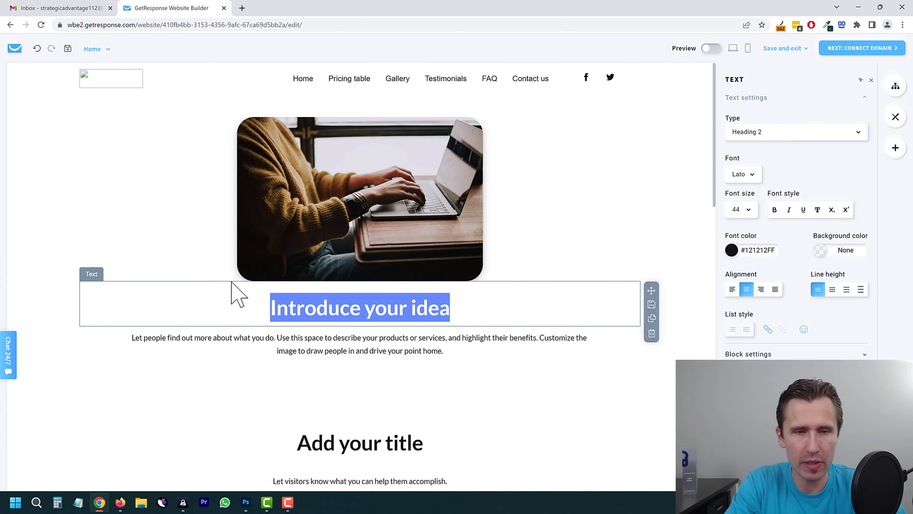
pyautogui.write('Welcome to Our ')
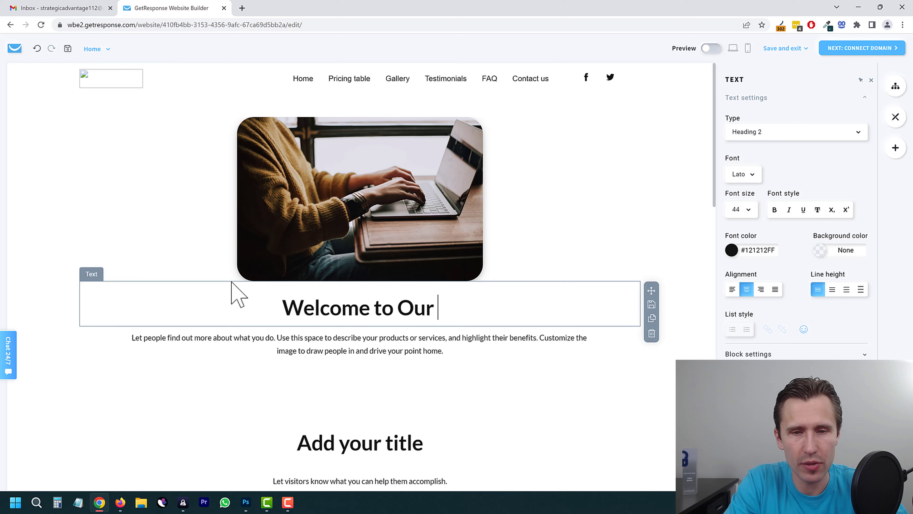
pyautogui.write('Website')
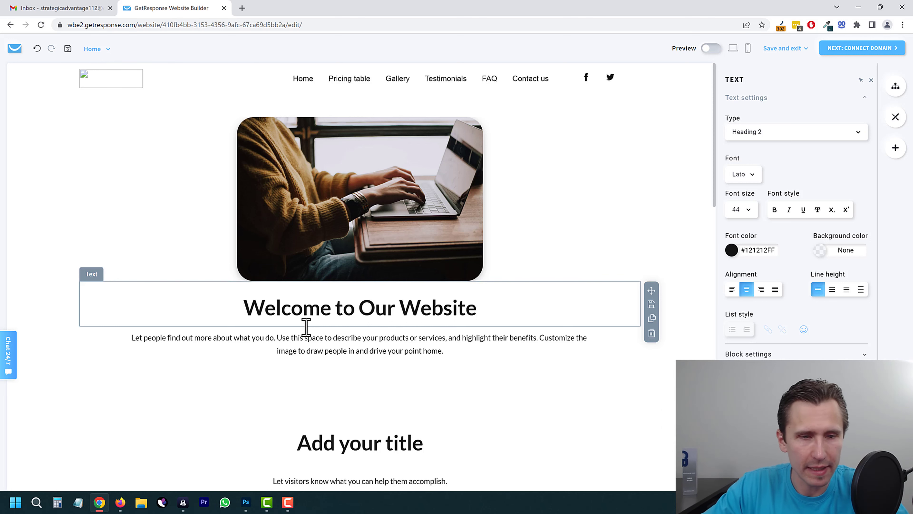
pyautogui.click(351, 343)
pyautogui.tripleClick(350, 343)
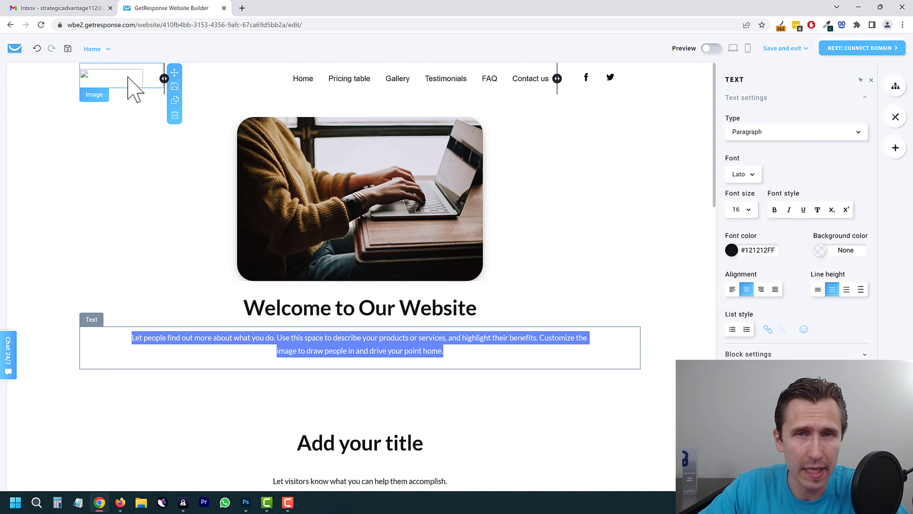
pyautogui.click(141, 76)
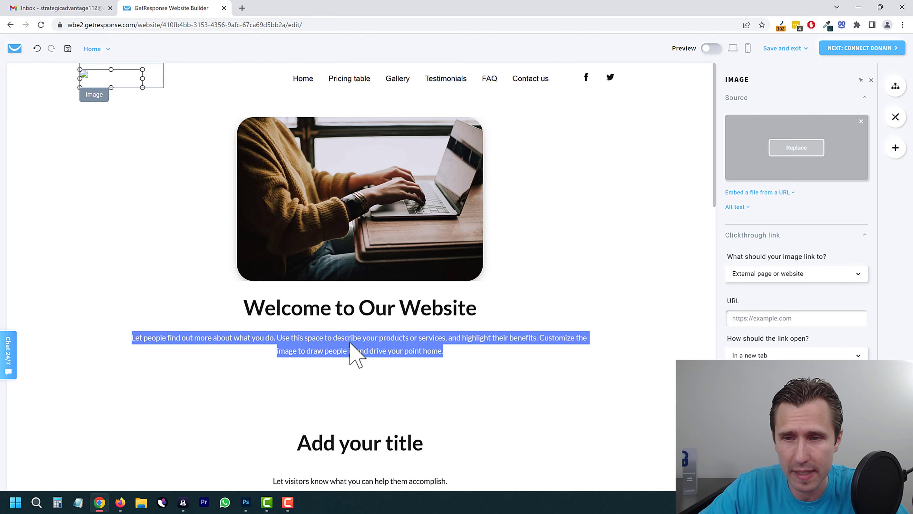
# Step: Rewrite the paragraph as 'On this website, we show people different affiliate marketing tools.'
pyautogui.click(354, 351)
pyautogui.tripleClick(355, 349)
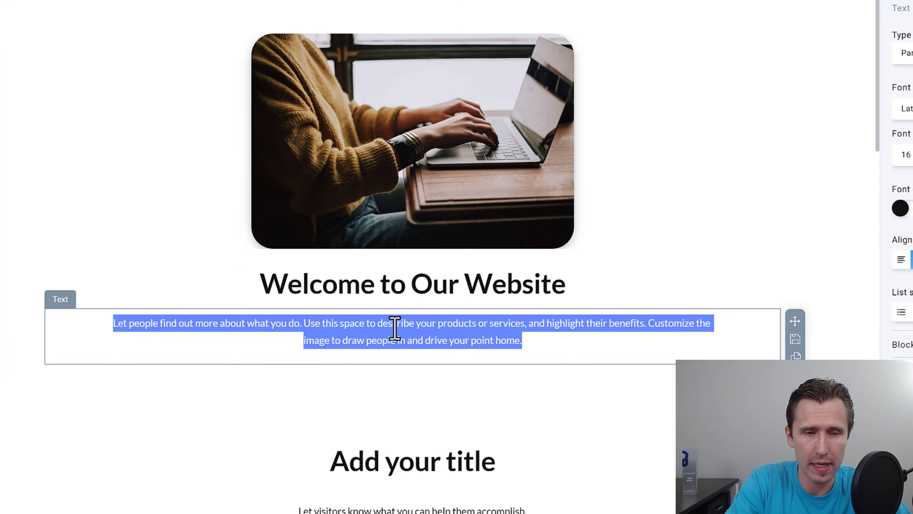
pyautogui.write('On this website,')
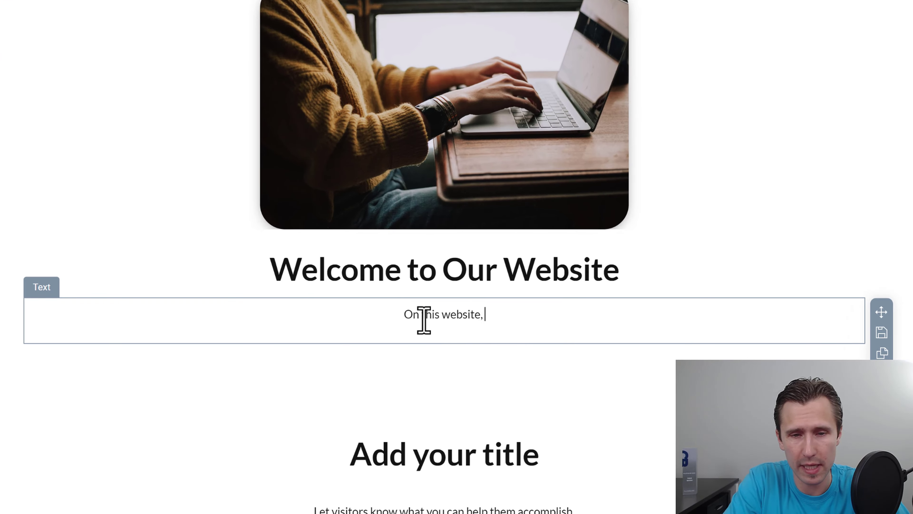
pyautogui.write(' we show people diffe')
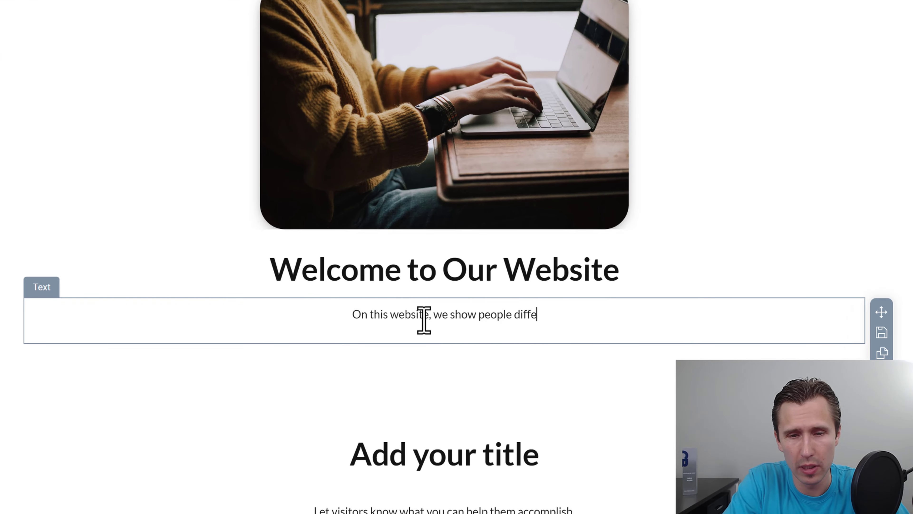
pyautogui.write('rent affiliate ')
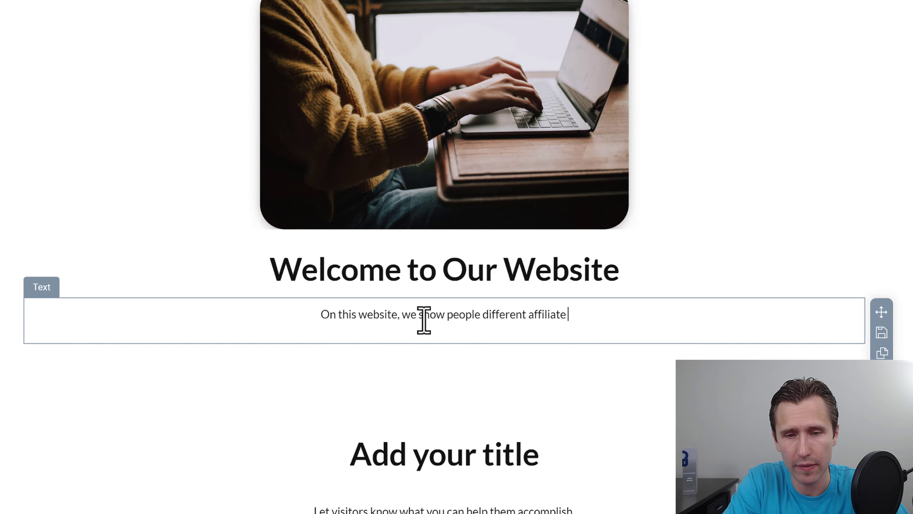
pyautogui.write('marketing tools')
pyautogui.write('.')
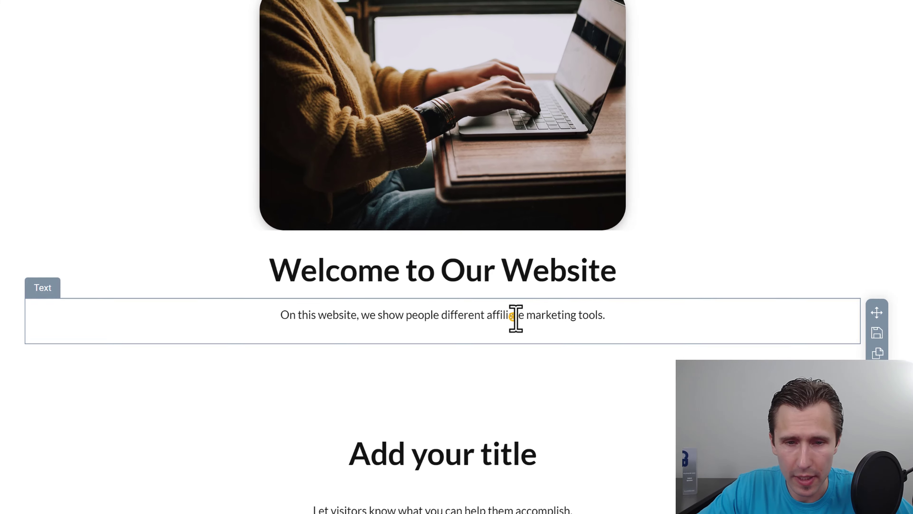
pyautogui.tripleClick(517, 315)
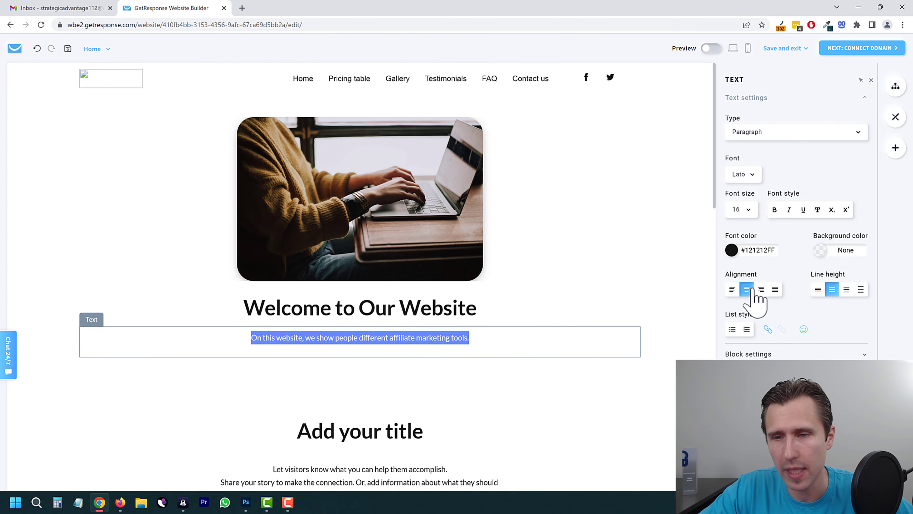
pyautogui.scroll(-2, 568, 310)
# Step: Drag a Button element under the welcome paragraph and apply the filled blue themed style
pyautogui.scroll(-5, 560, 309)
pyautogui.click(558, 308)
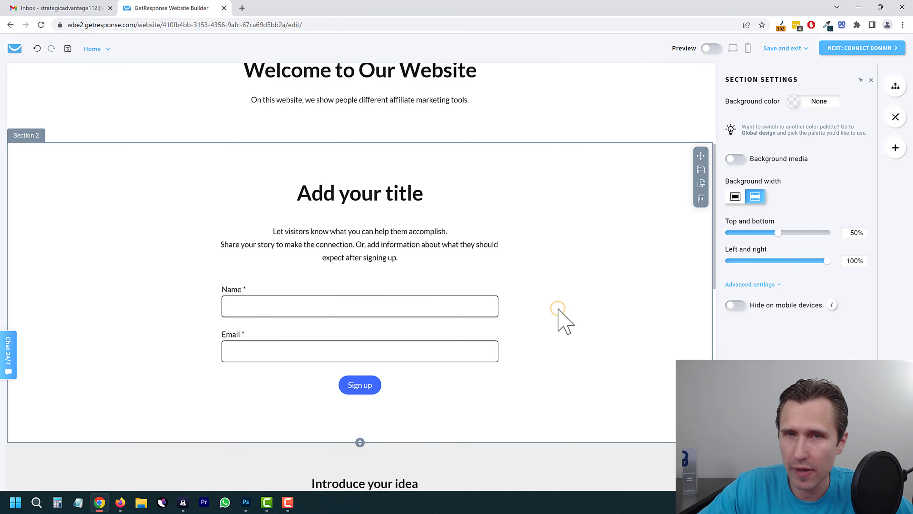
pyautogui.scroll(-7, 522, 306)
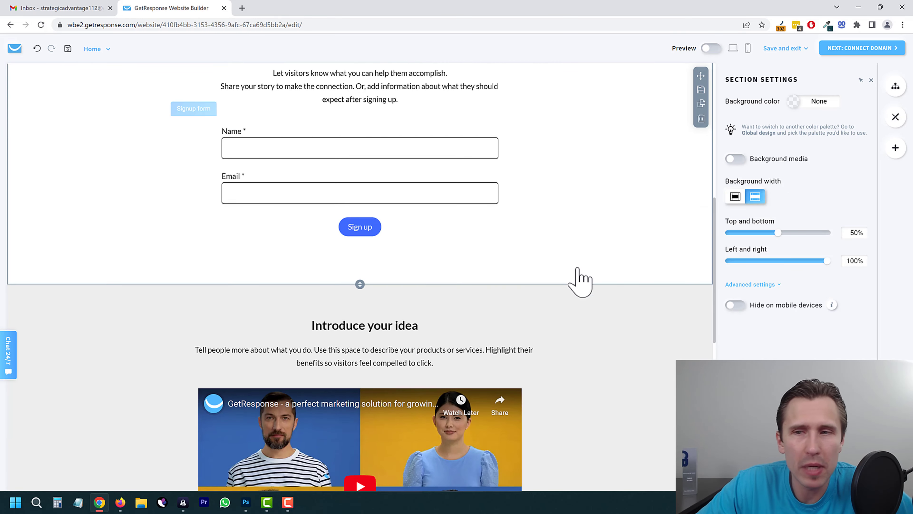
pyautogui.click(897, 148)
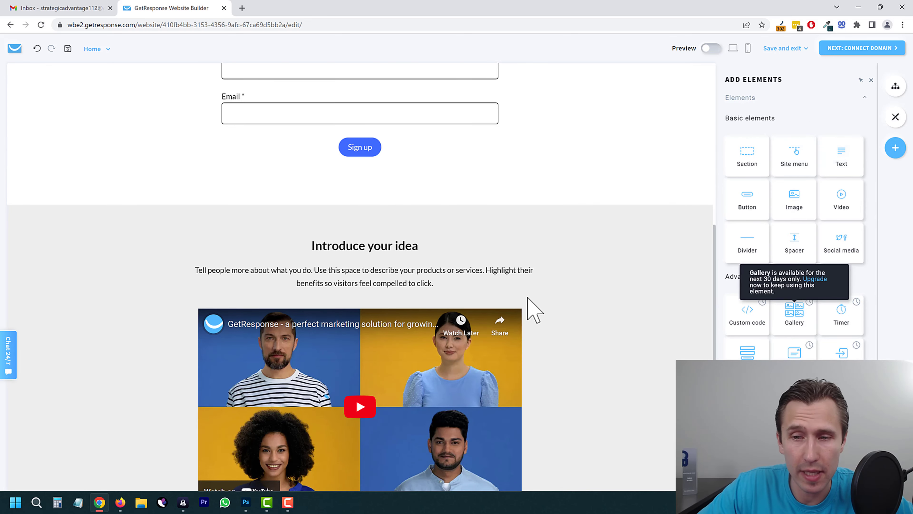
pyautogui.scroll(8, 532, 306)
pyautogui.moveTo(759, 196); pyautogui.dragTo(394, 188)
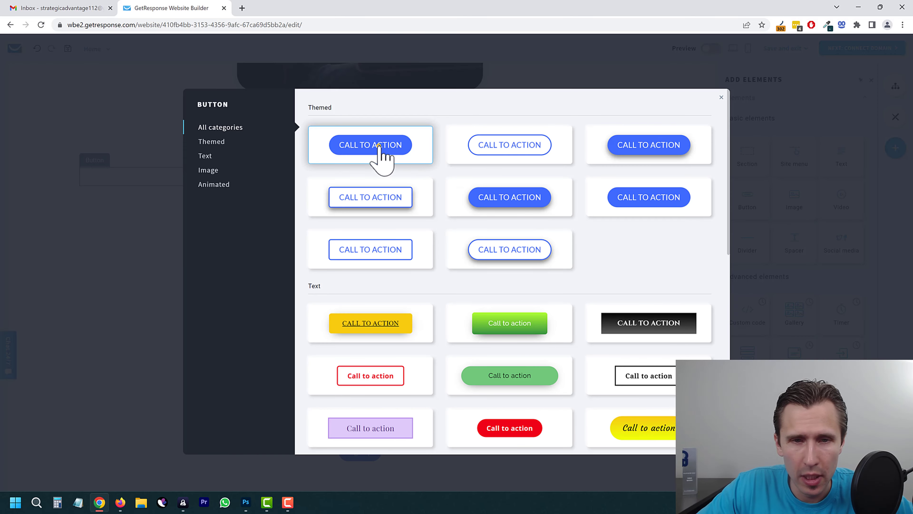
pyautogui.click(379, 148)
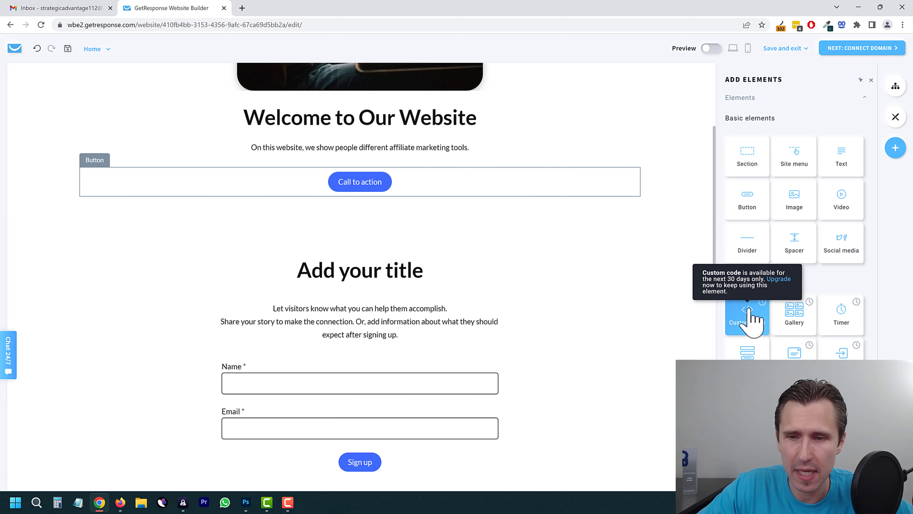
pyautogui.click(584, 254)
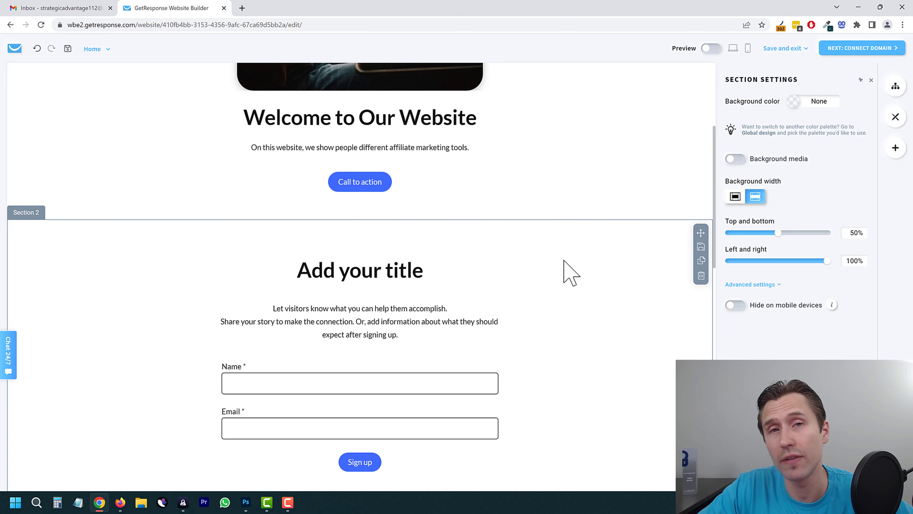
# Step: Switch to the FAQ page and change 'Add your title' to 'Frequently Asked Questions'
pyautogui.scroll(5, 572, 274)
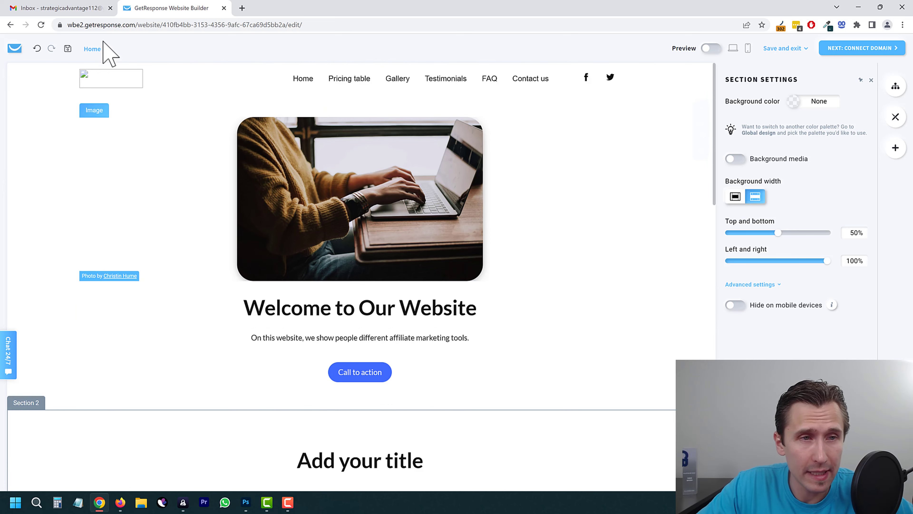
pyautogui.click(94, 49)
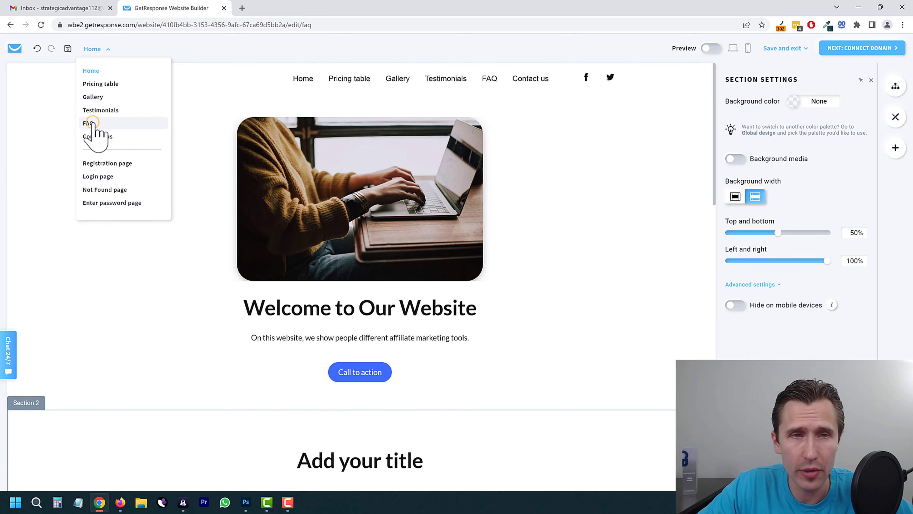
pyautogui.click(88, 123)
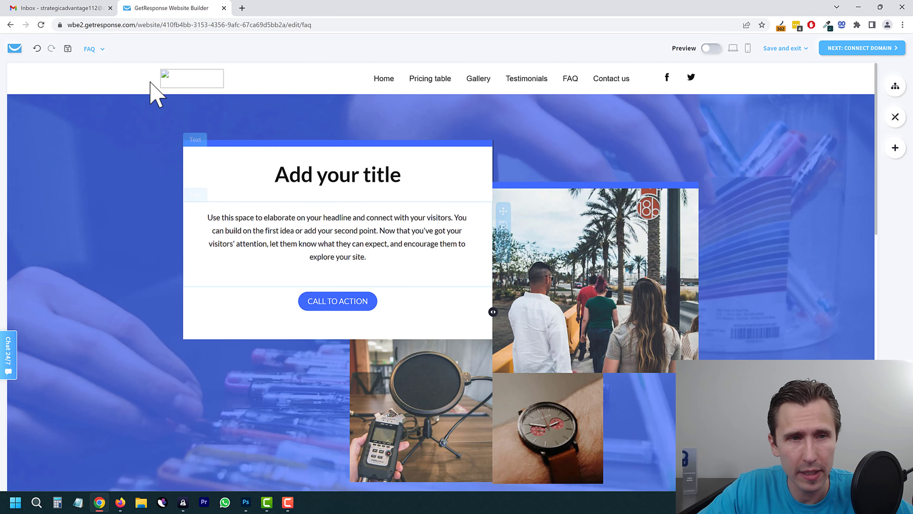
pyautogui.click(318, 175)
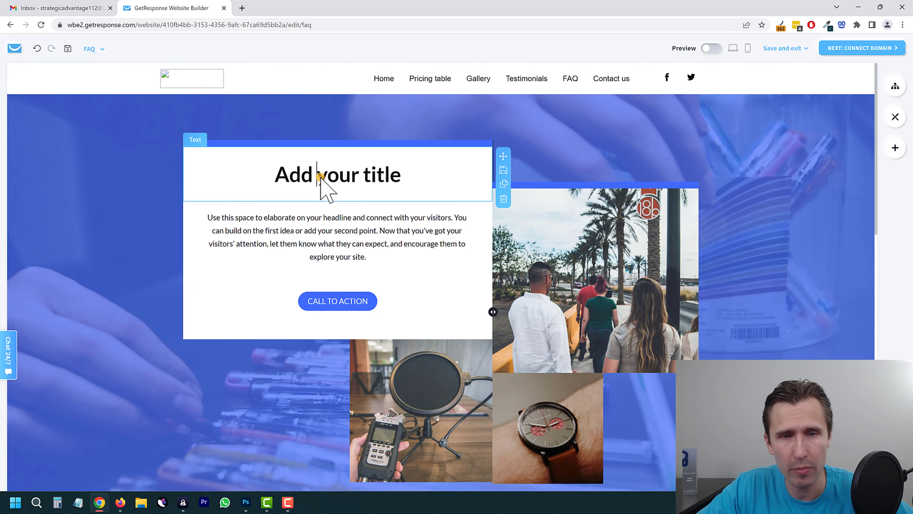
pyautogui.tripleClick(337, 177)
pyautogui.write('Freque')
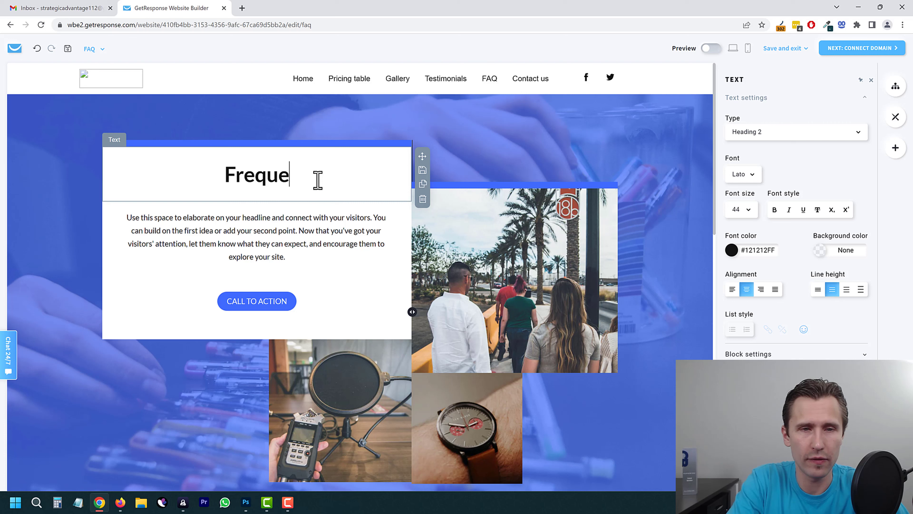
pyautogui.write('ntly Asked Questio')
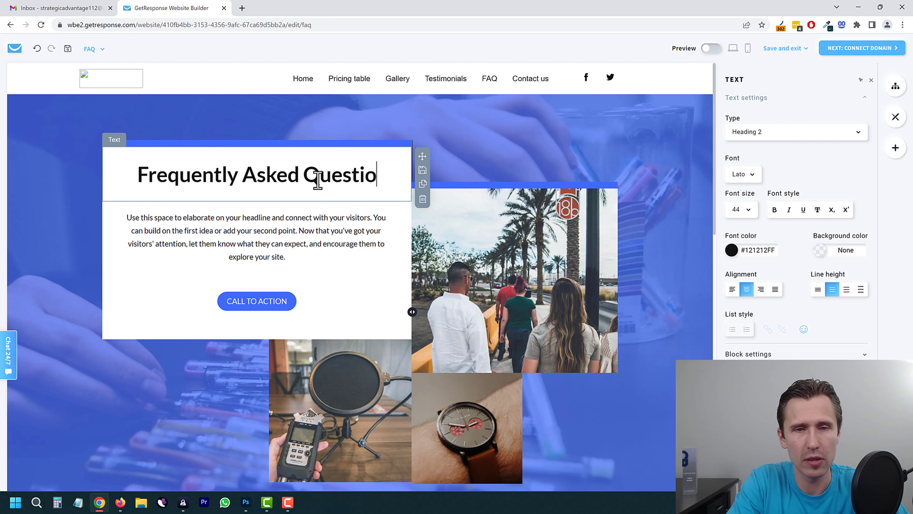
pyautogui.write('ns')
pyautogui.tripleClick(284, 237)
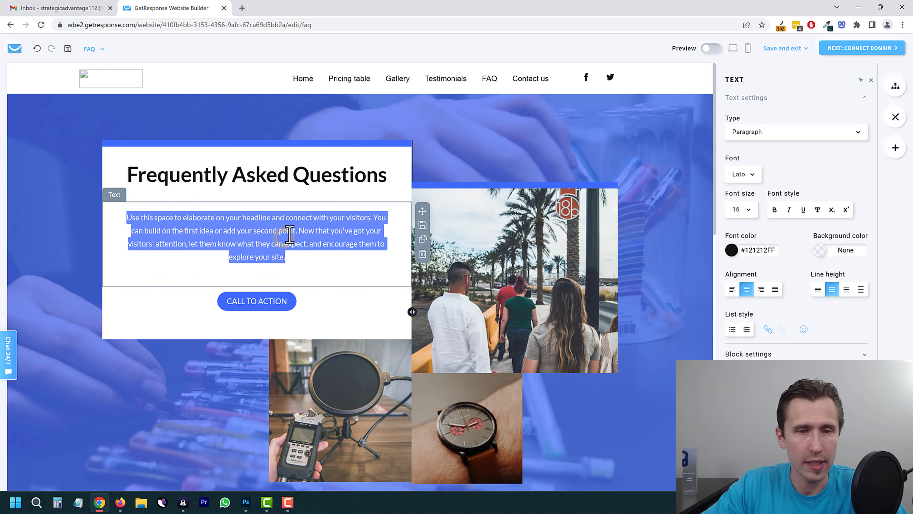
pyautogui.click(670, 147)
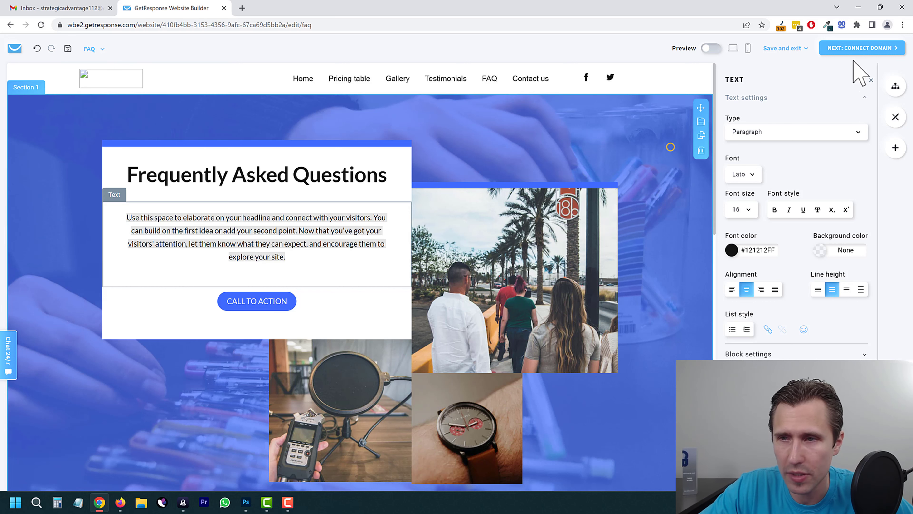
pyautogui.click(710, 48)
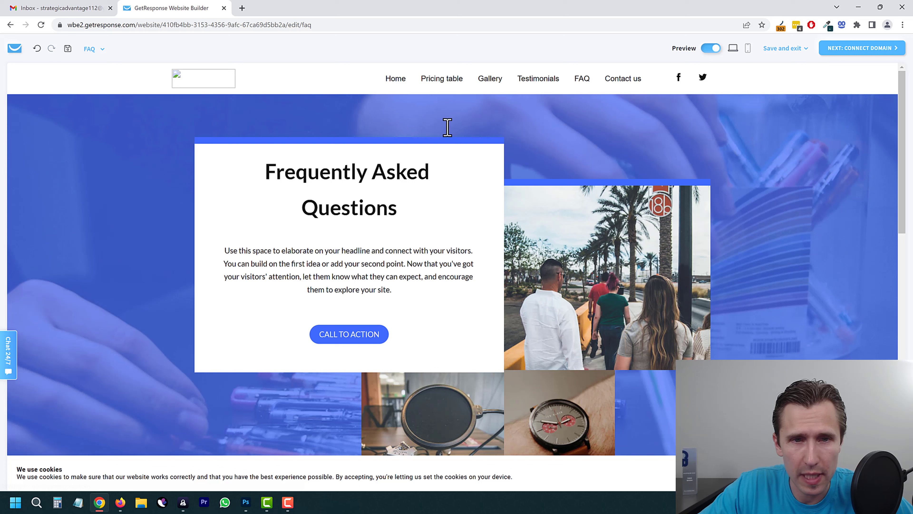
pyautogui.click(449, 75)
pyautogui.click(398, 74)
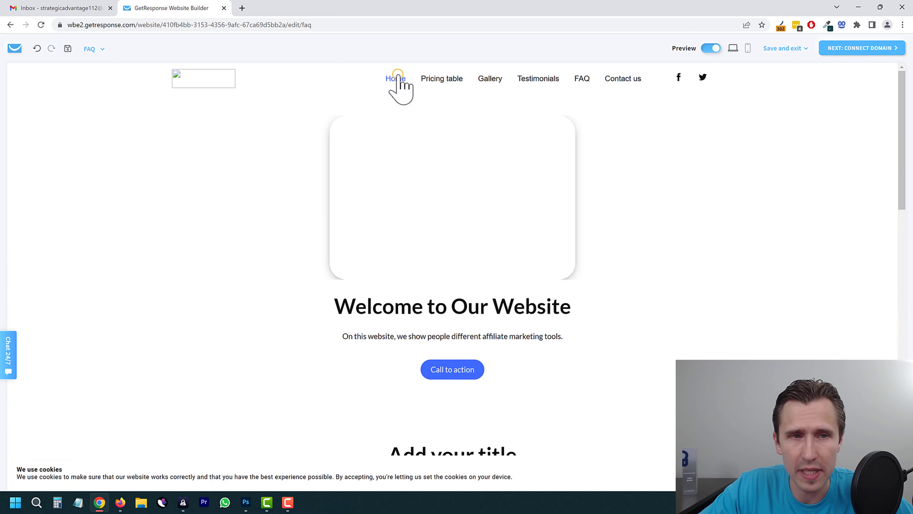
pyautogui.click(498, 77)
pyautogui.click(540, 76)
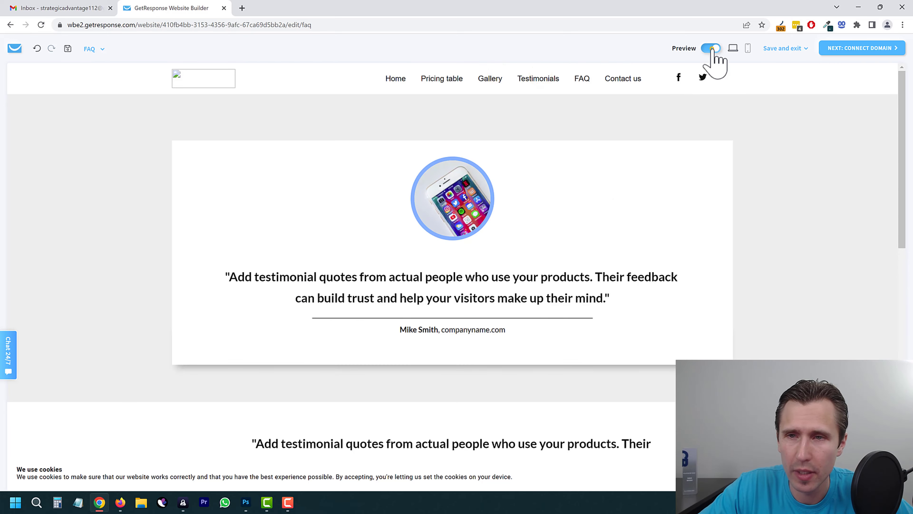
pyautogui.click(711, 49)
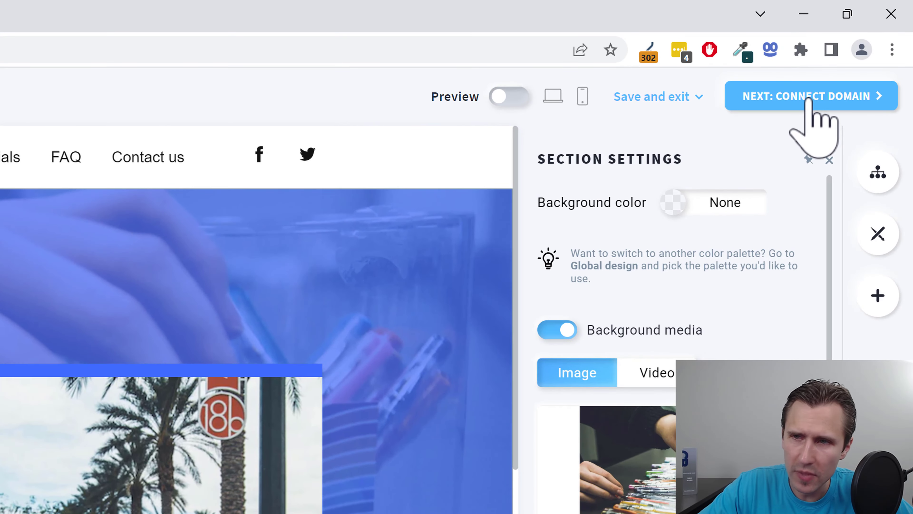
# Step: Proceed to domain setup and name the website 'Online Marketing Tutorials'
pyautogui.click(808, 97)
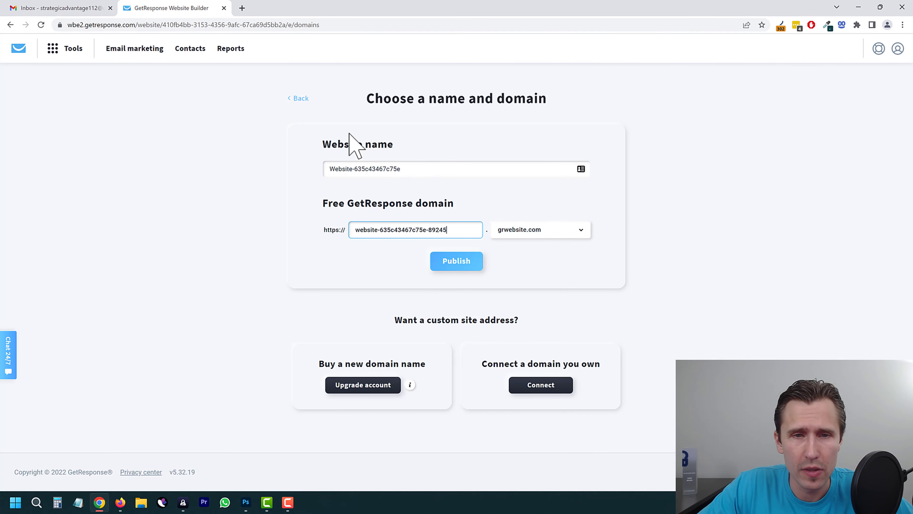
pyautogui.click(414, 168)
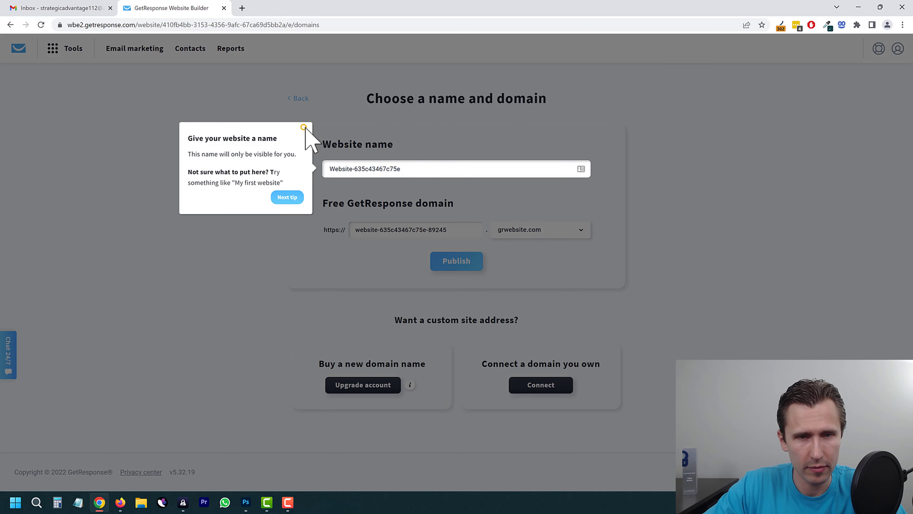
pyautogui.click(400, 169)
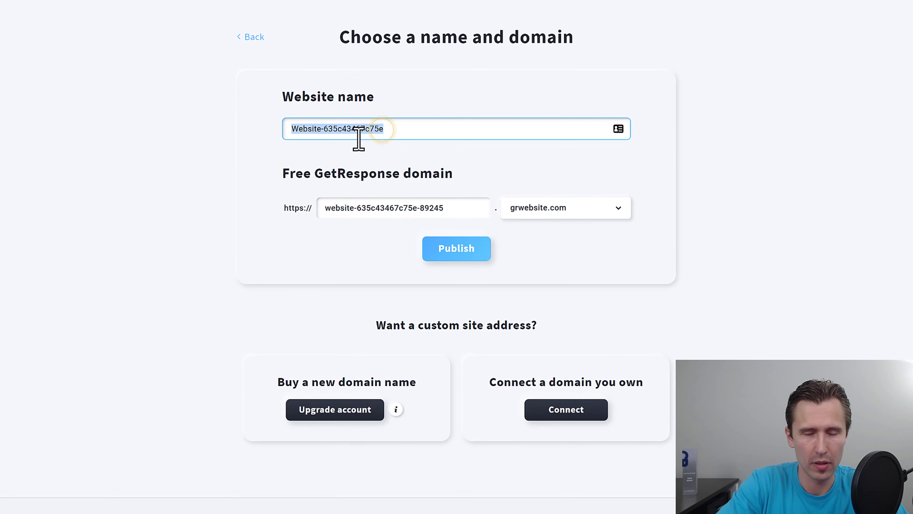
pyautogui.write('Online Marketing')
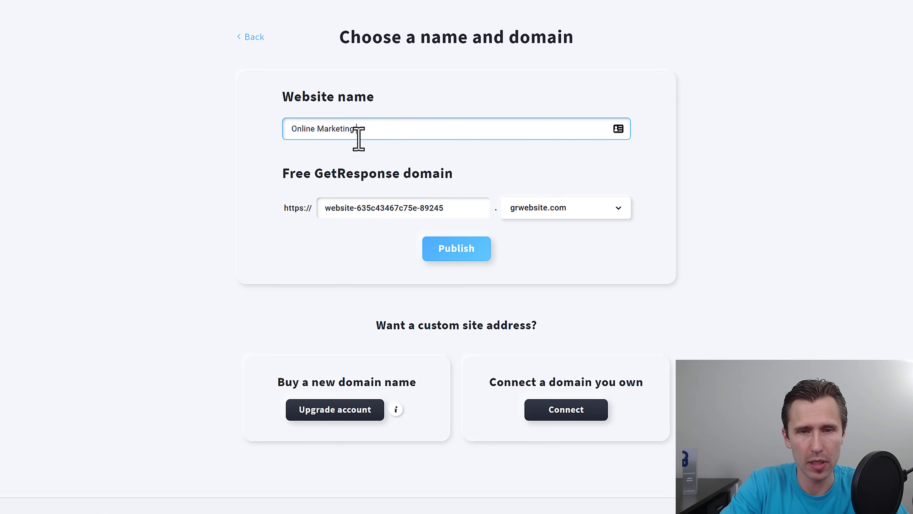
pyautogui.write(' Tutorials')
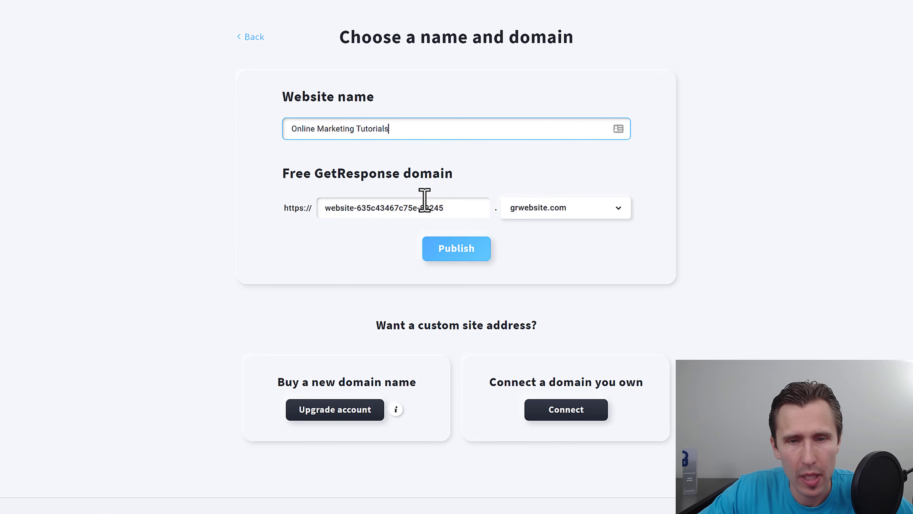
# Step: Change the free subdomain to 'affiliatemarketing', then choose connecting a domain you own
pyautogui.click(439, 208)
pyautogui.click(565, 213)
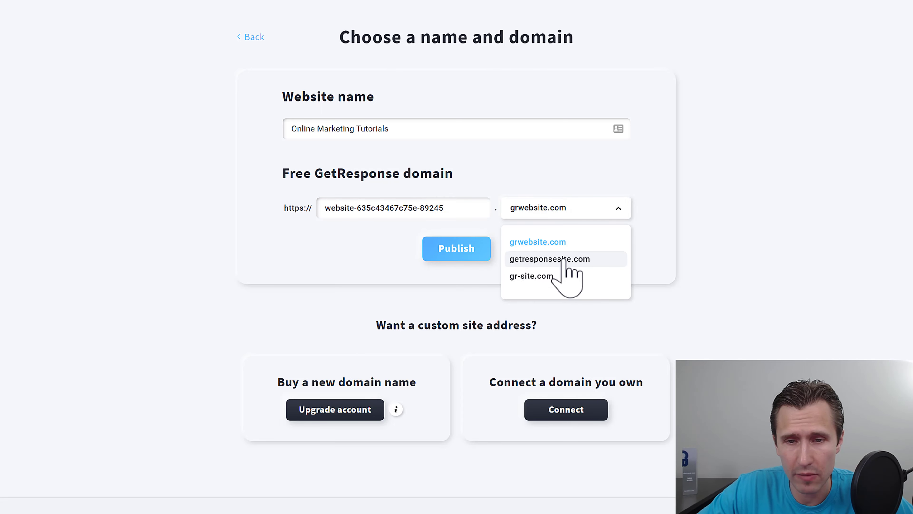
pyautogui.doubleClick(428, 207)
pyautogui.tripleClick(428, 207)
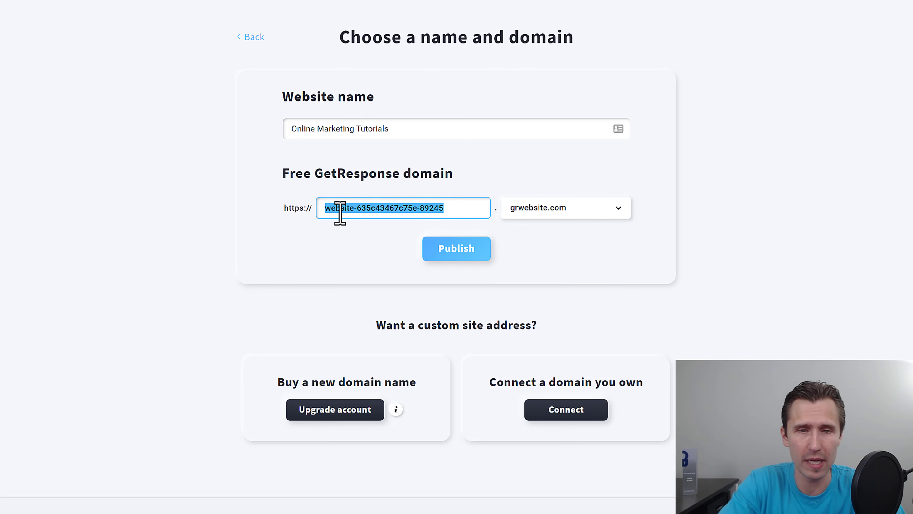
pyautogui.write('affiliatemarketing')
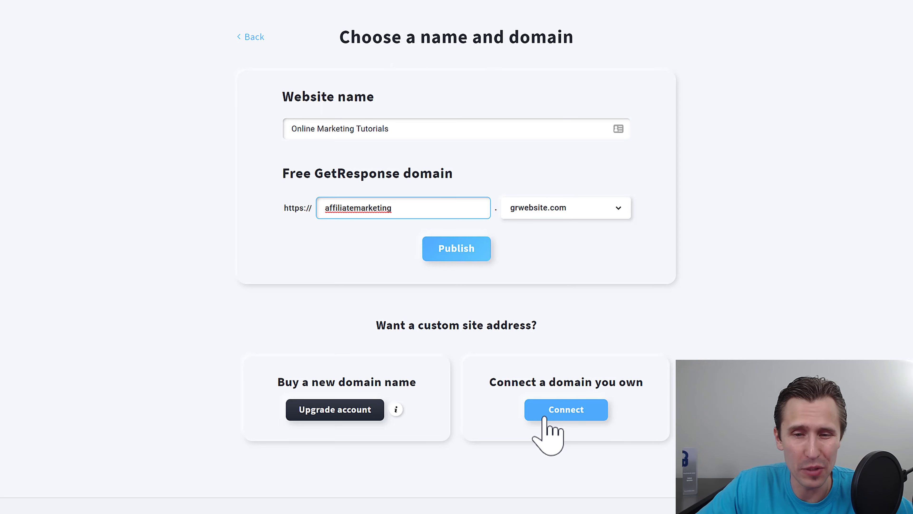
pyautogui.click(554, 413)
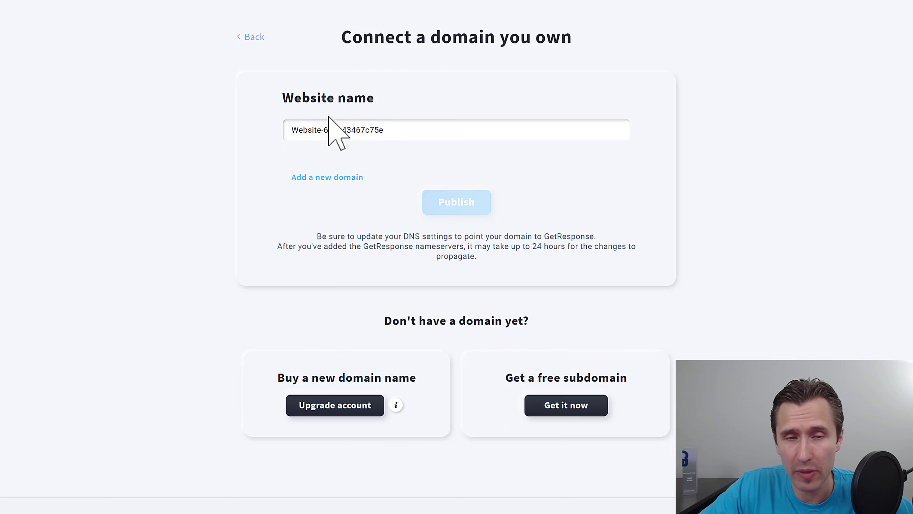
# Step: Open the form for adding a new custom domain
pyautogui.click(307, 178)
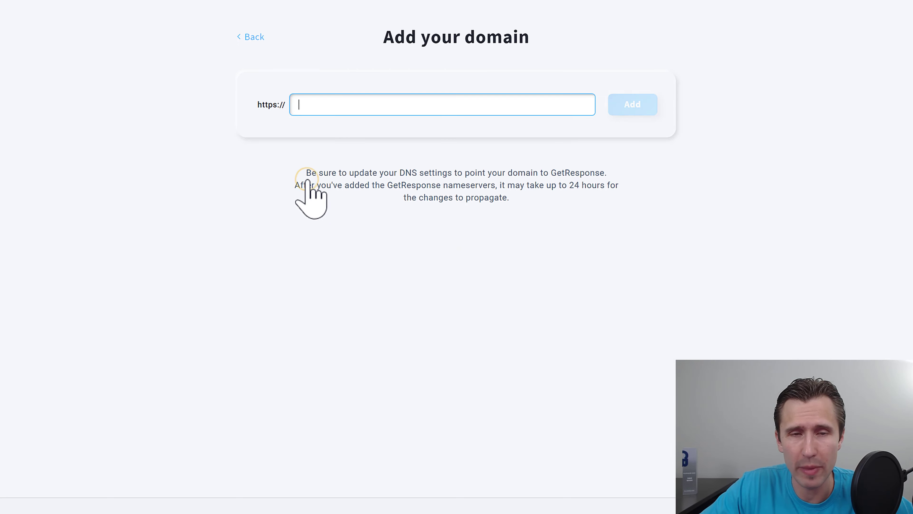
pyautogui.rightClick(325, 110)
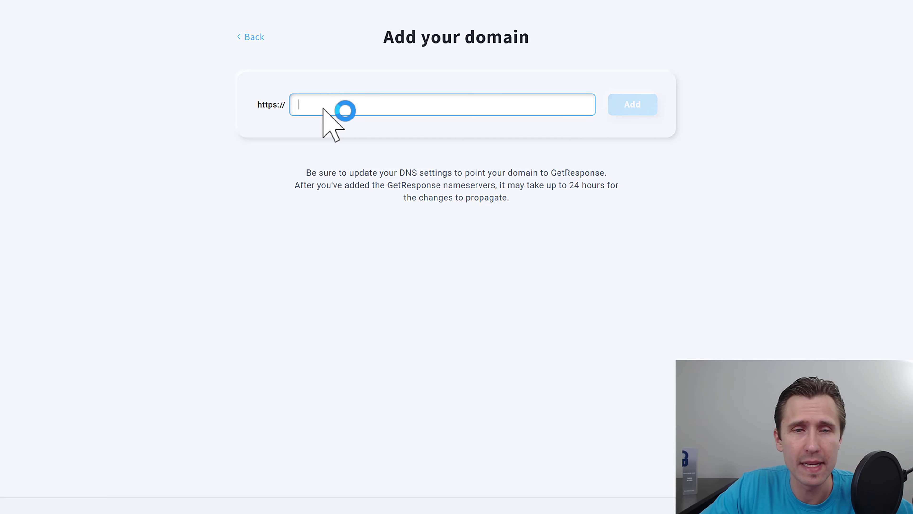
pyautogui.click(231, 137)
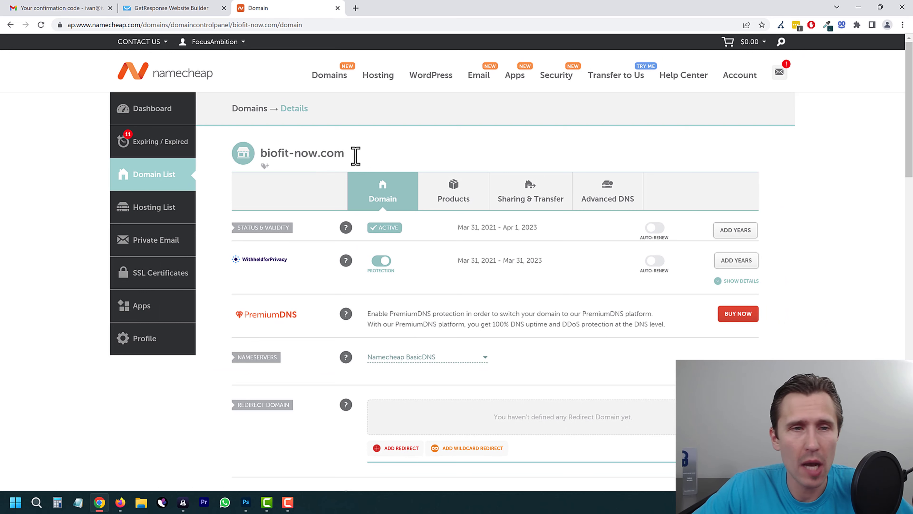
# Step: Copy biofit-now.com from Namecheap's domain details and return to GetResponse
pyautogui.moveTo(346, 154); pyautogui.dragTo(256, 150)
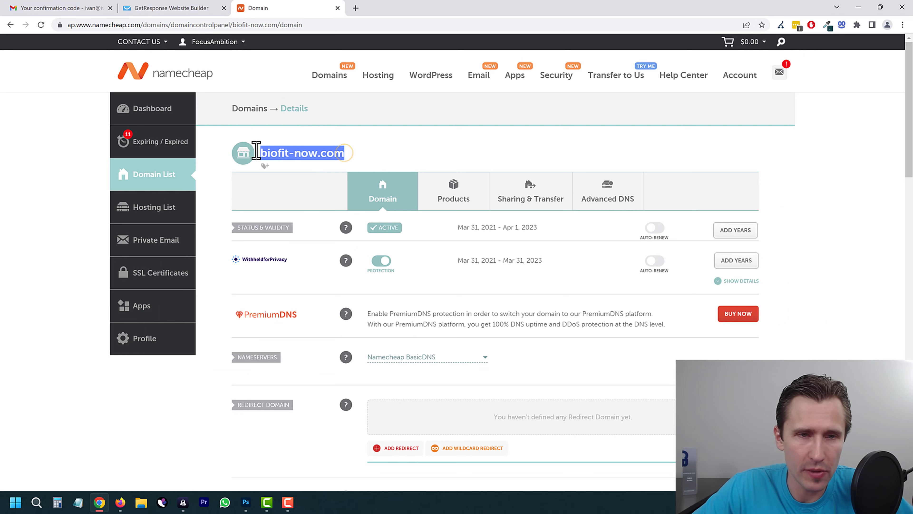
pyautogui.rightClick(282, 154)
pyautogui.click(311, 159)
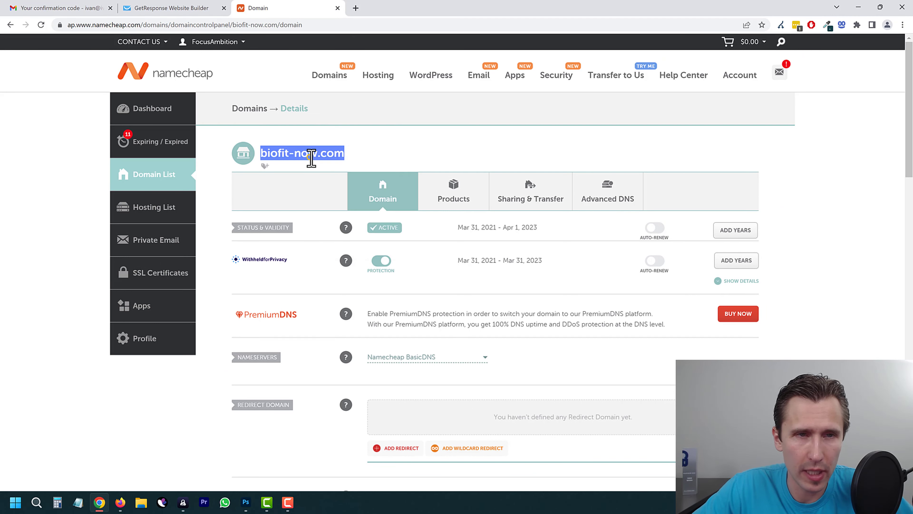
pyautogui.rightClick(270, 148)
pyautogui.click(305, 159)
pyautogui.click(181, 6)
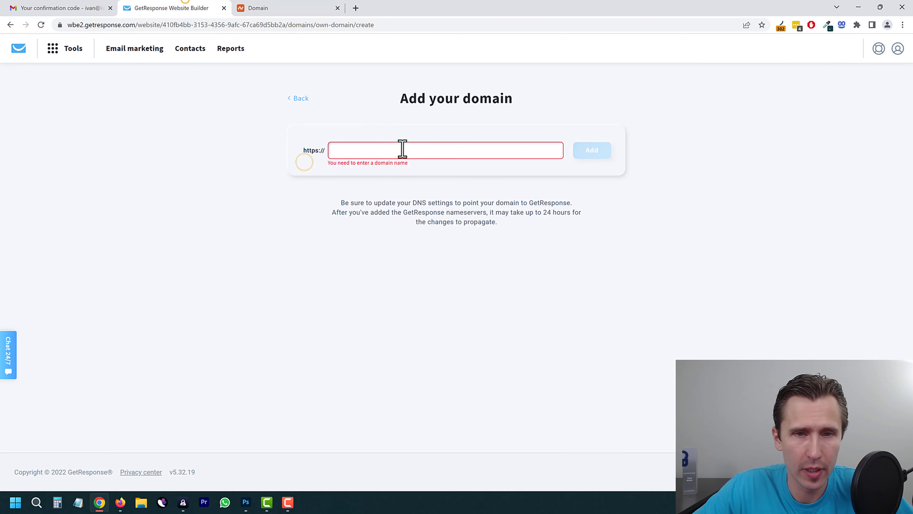
pyautogui.rightClick(367, 157)
pyautogui.click(394, 231)
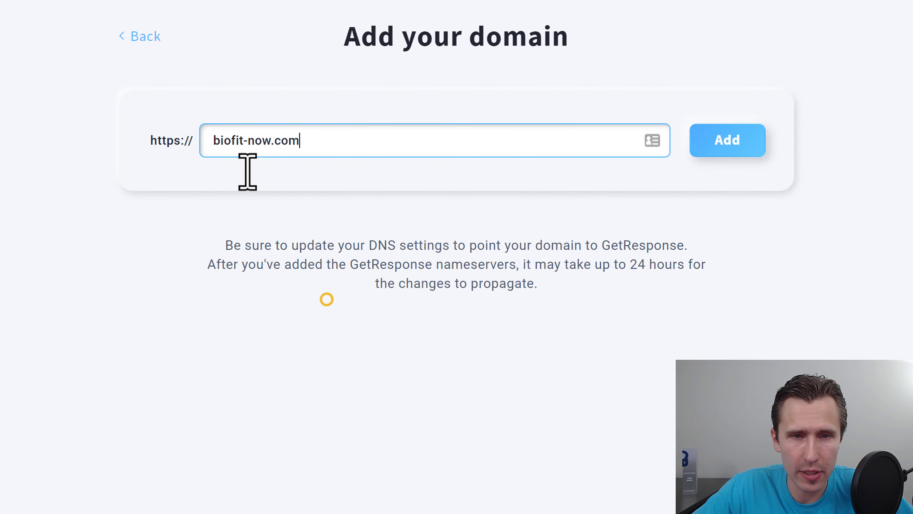
pyautogui.click(211, 143)
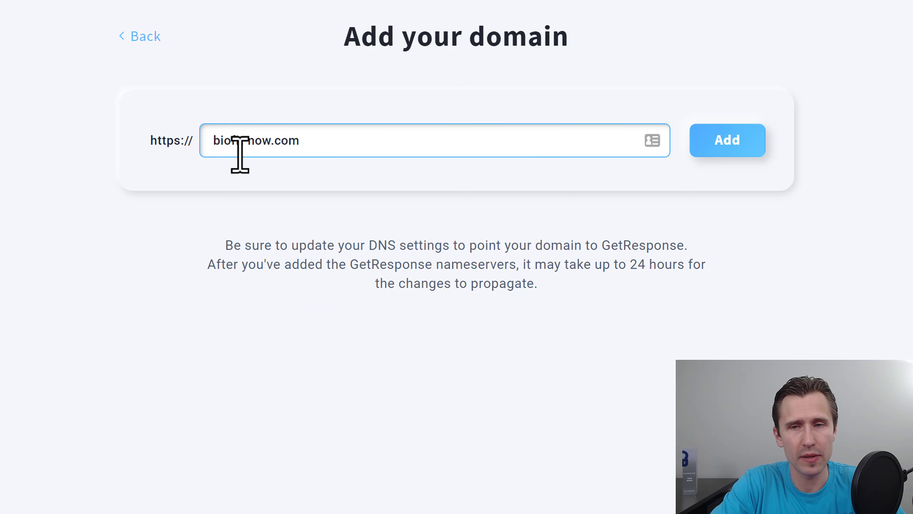
pyautogui.write('www.')
pyautogui.click(710, 139)
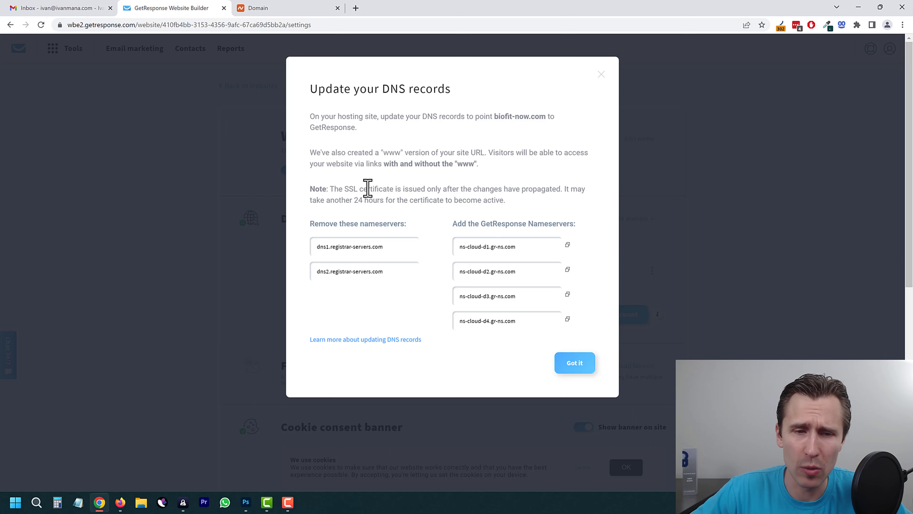
# Step: Review the DNS update instructions and select the first GetResponse nameserver value
pyautogui.moveTo(452, 200); pyautogui.dragTo(451, 200)
pyautogui.click(434, 196)
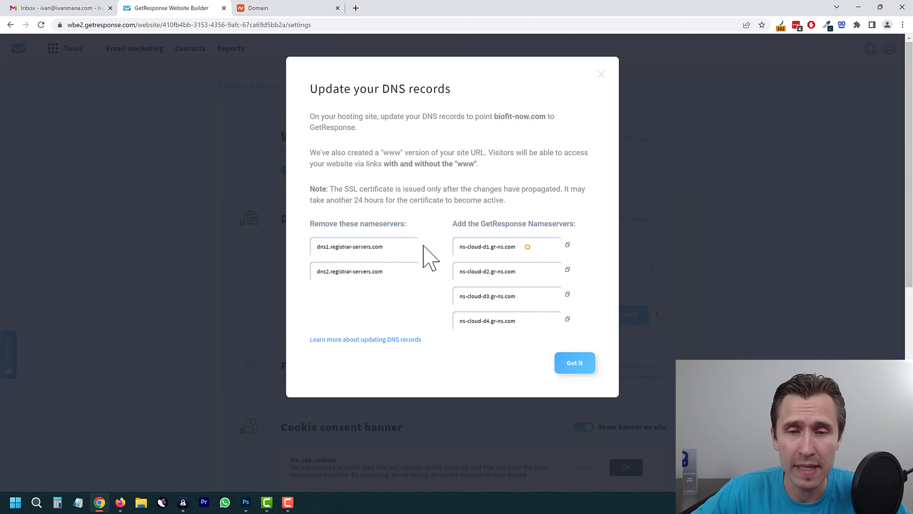
pyautogui.click(527, 246)
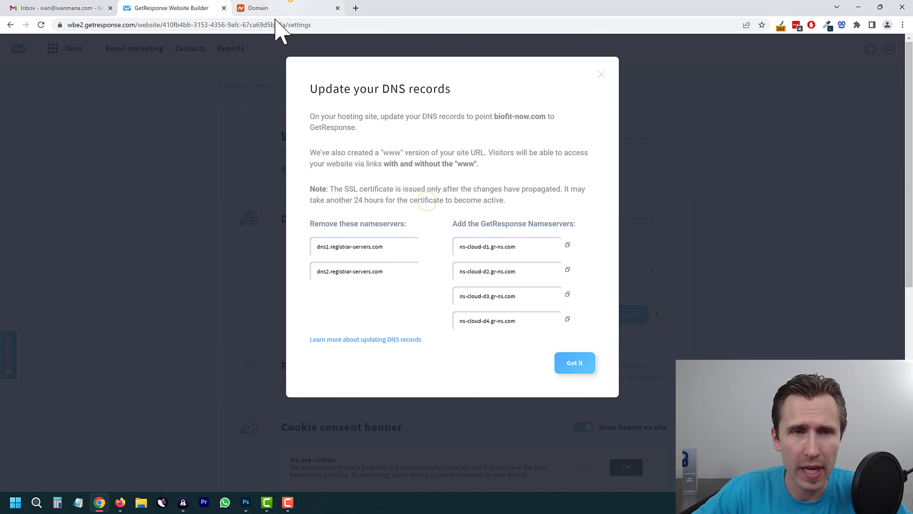
pyautogui.click(290, 7)
# Step: Switch biofit-now.com to Custom DNS and paste ns-cloud-d1.gr-ns.com as Nameserver 1
pyautogui.moveTo(347, 160); pyautogui.dragTo(277, 161)
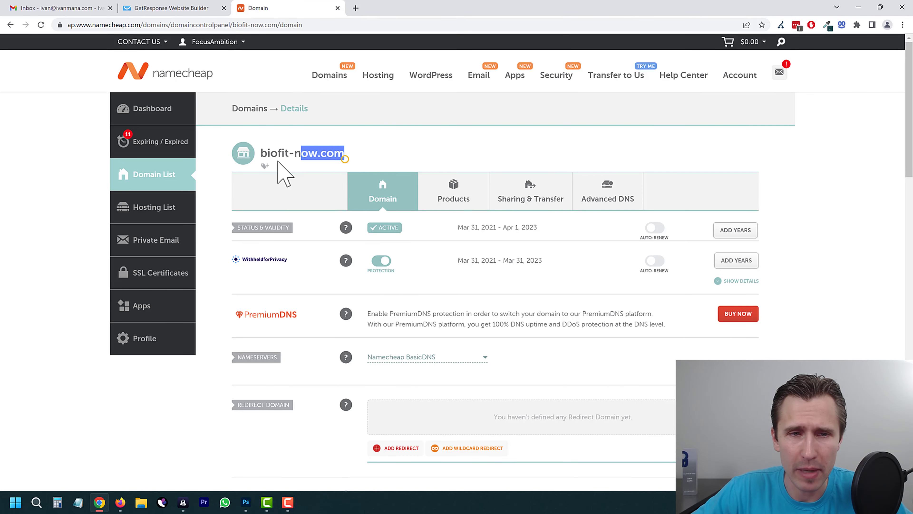
pyautogui.click(312, 152)
pyautogui.click(169, 1)
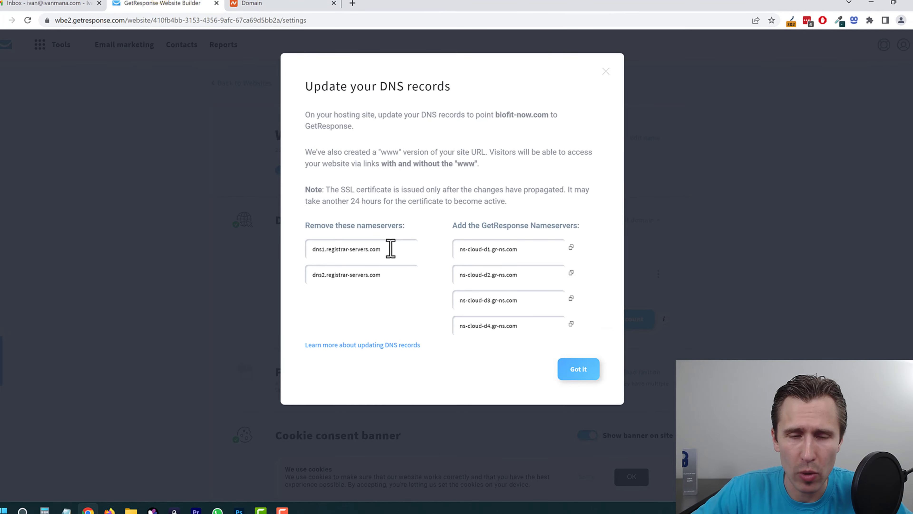
pyautogui.click(390, 248)
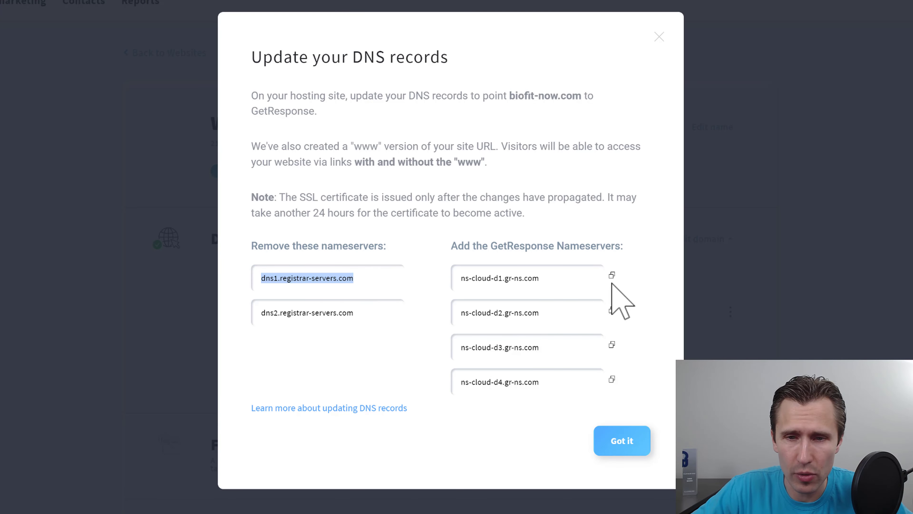
pyautogui.click(612, 275)
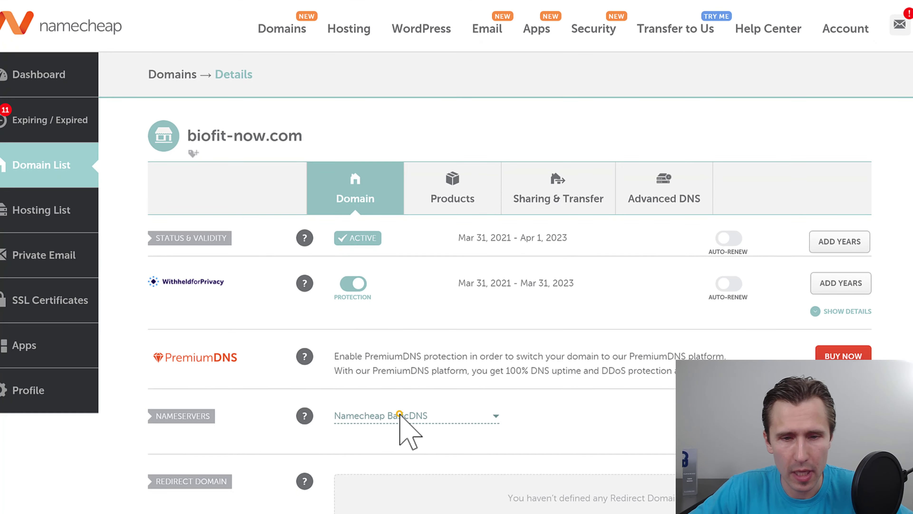
pyautogui.click(403, 419)
pyautogui.click(381, 435)
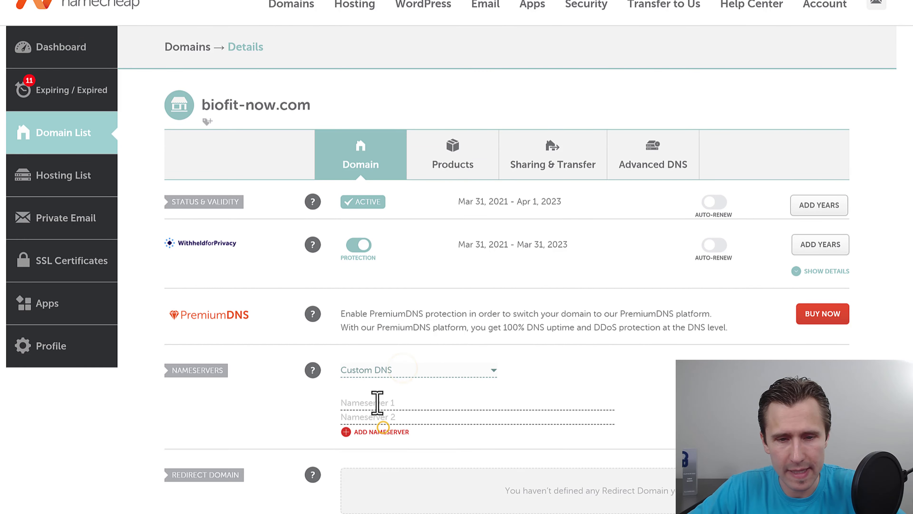
pyautogui.click(376, 403)
pyautogui.hotkey('ctrl', 'v')
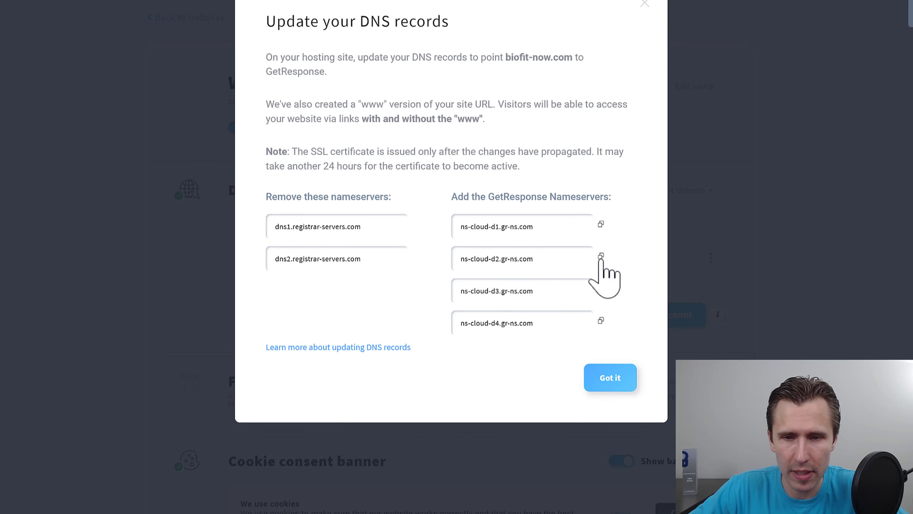
# Step: Add two more nameserver rows, fill in ns-cloud-d2 through d4.gr-ns.com, and save
pyautogui.click(601, 257)
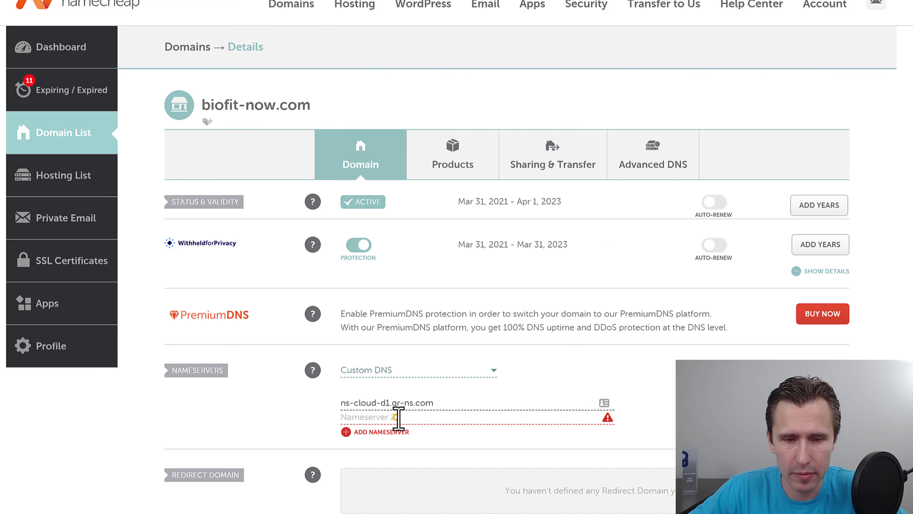
pyautogui.click(390, 431)
pyautogui.click(383, 446)
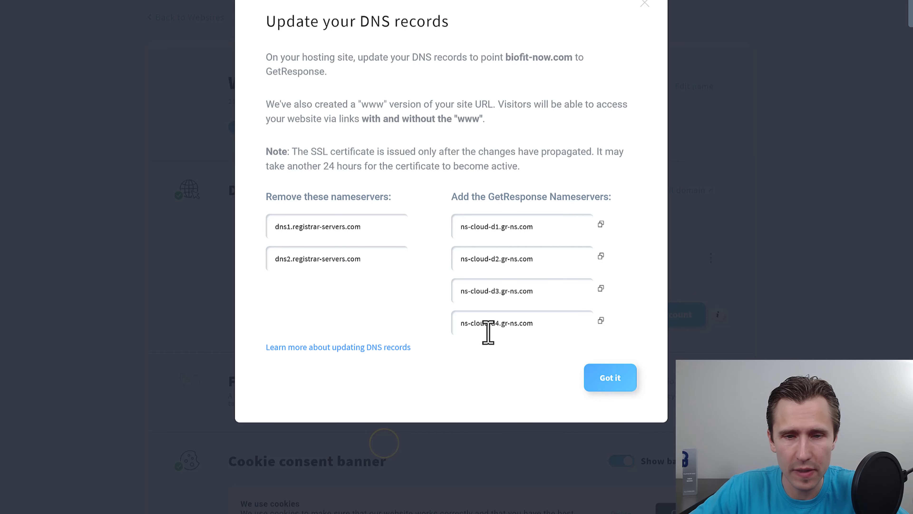
pyautogui.click(601, 289)
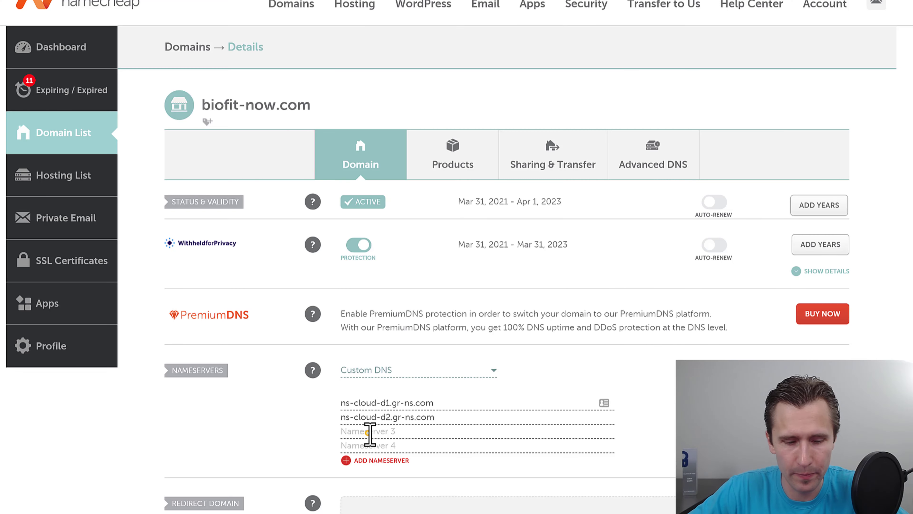
pyautogui.click(368, 433)
pyautogui.hotkey('ctrl', 'v')
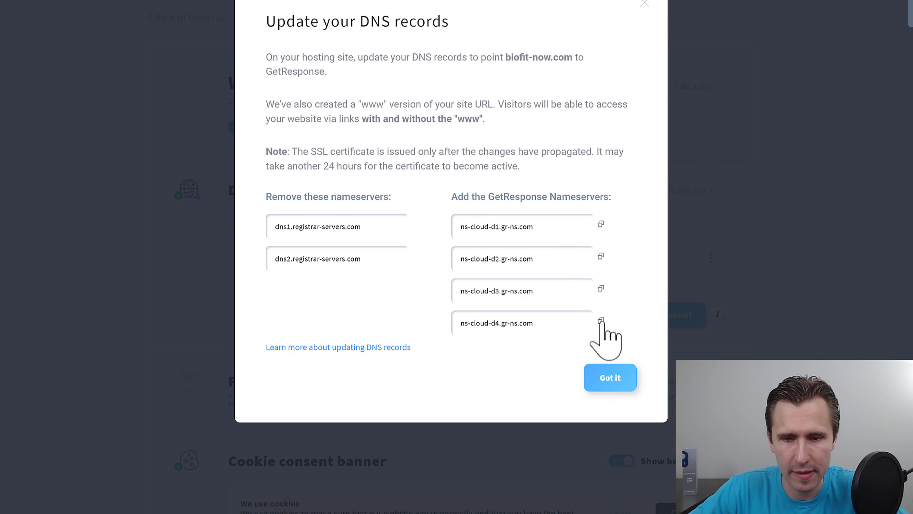
pyautogui.click(600, 320)
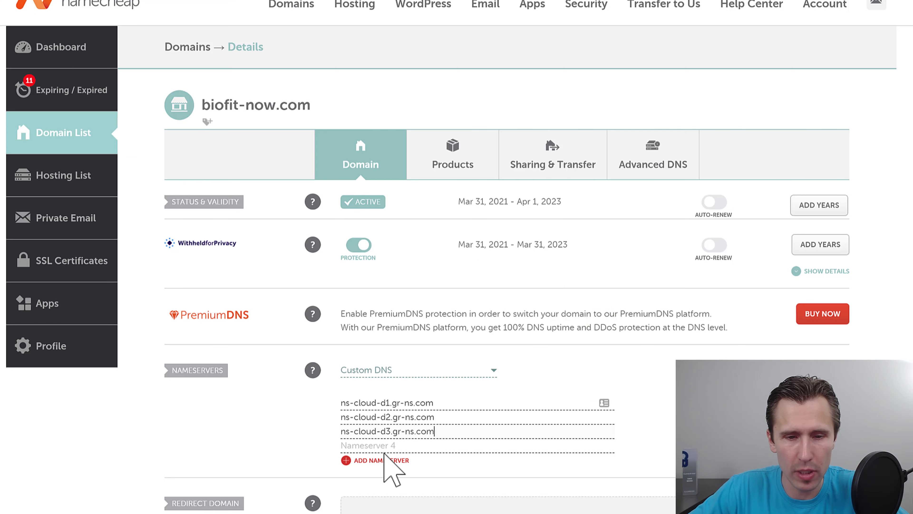
pyautogui.click(377, 446)
pyautogui.hotkey('ctrl', 'v')
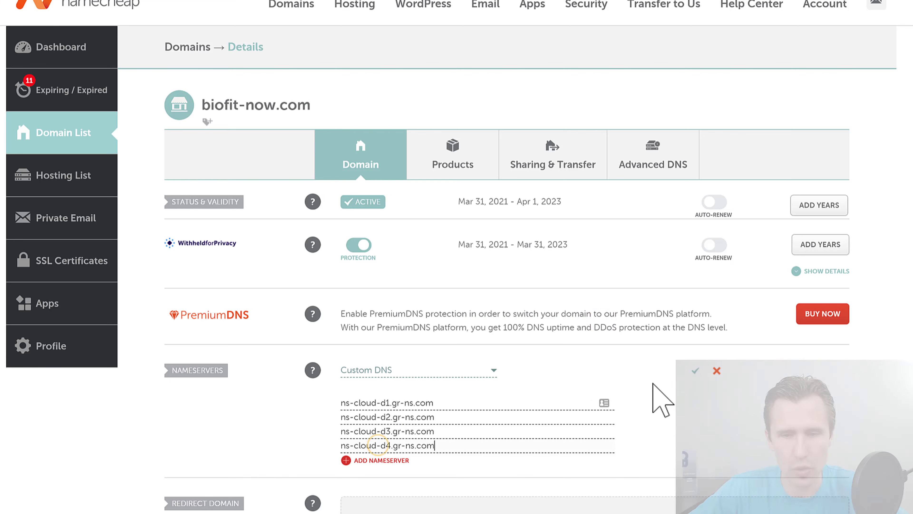
pyautogui.click(695, 370)
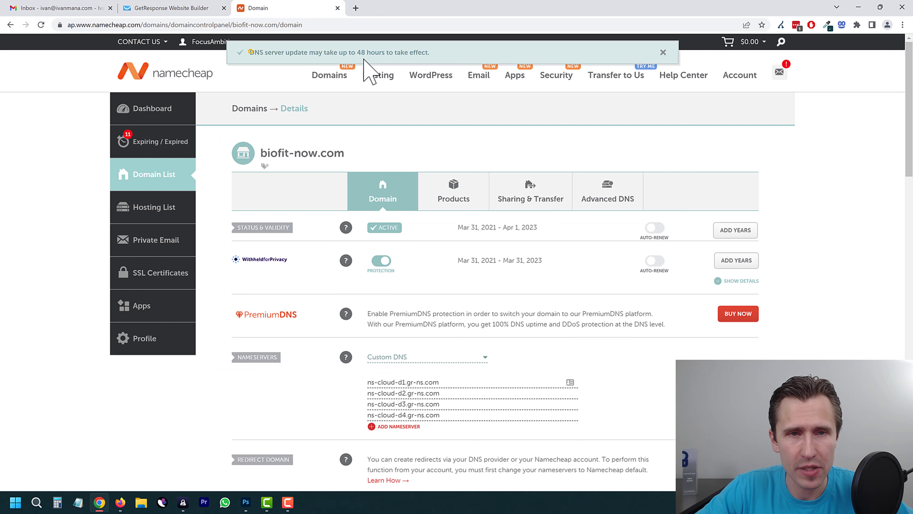
pyautogui.moveTo(250, 52); pyautogui.dragTo(426, 54)
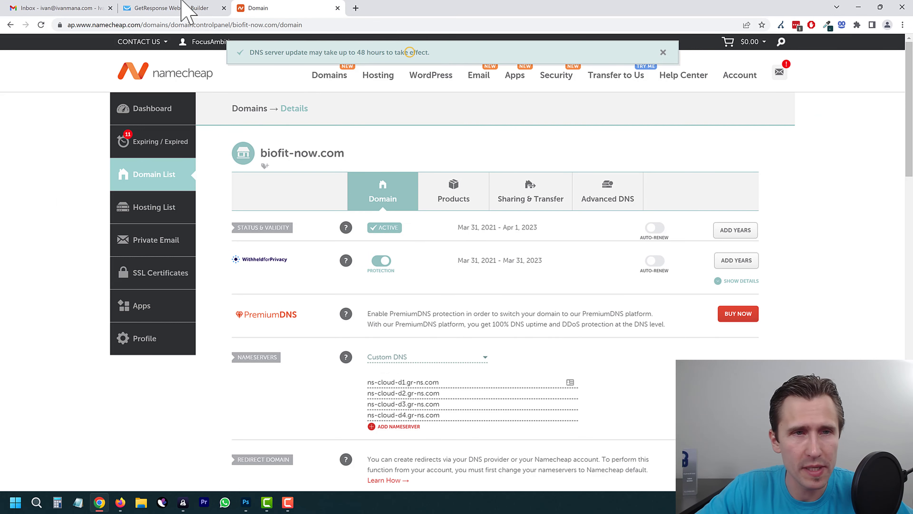
pyautogui.click(172, 8)
# Step: Dismiss the DNS instructions, reopen the website in the editor from Websites, and publish it
pyautogui.click(571, 359)
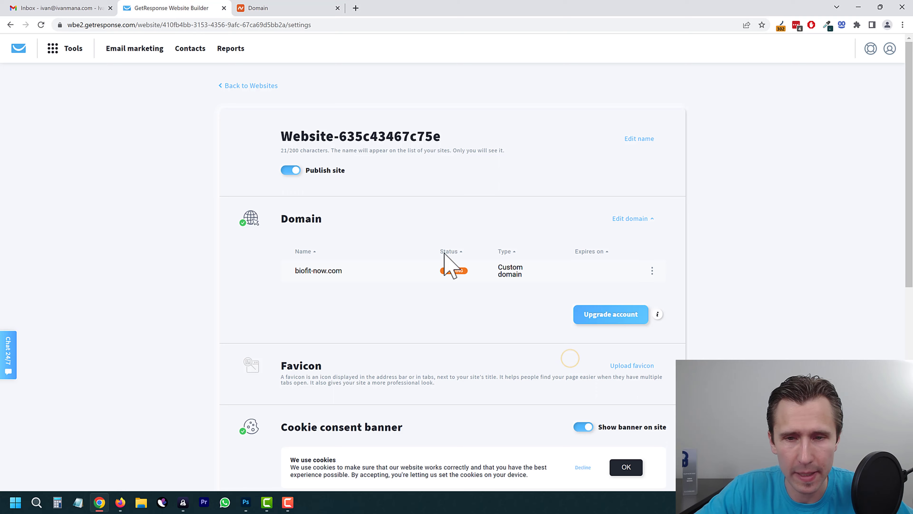
pyautogui.scroll(-5, 410, 328)
pyautogui.scroll(-5, 404, 359)
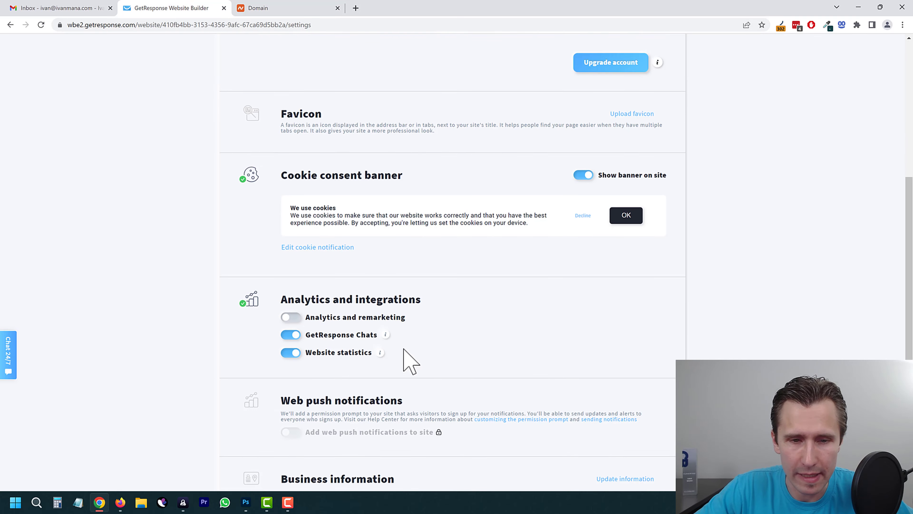
pyautogui.scroll(10, 393, 361)
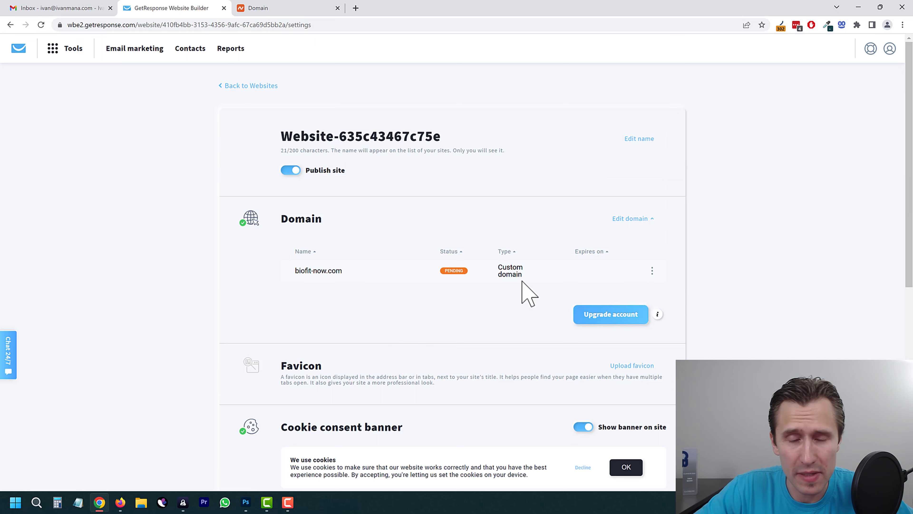
pyautogui.click(251, 85)
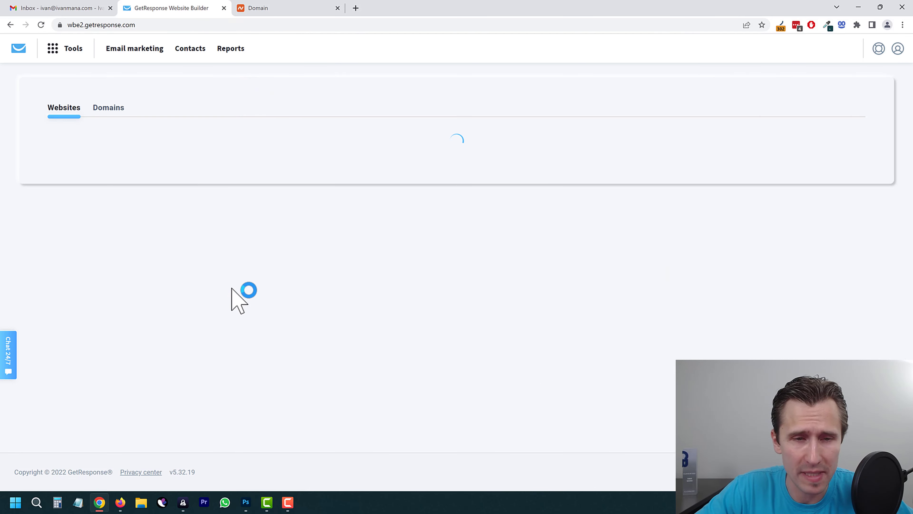
pyautogui.click(865, 276)
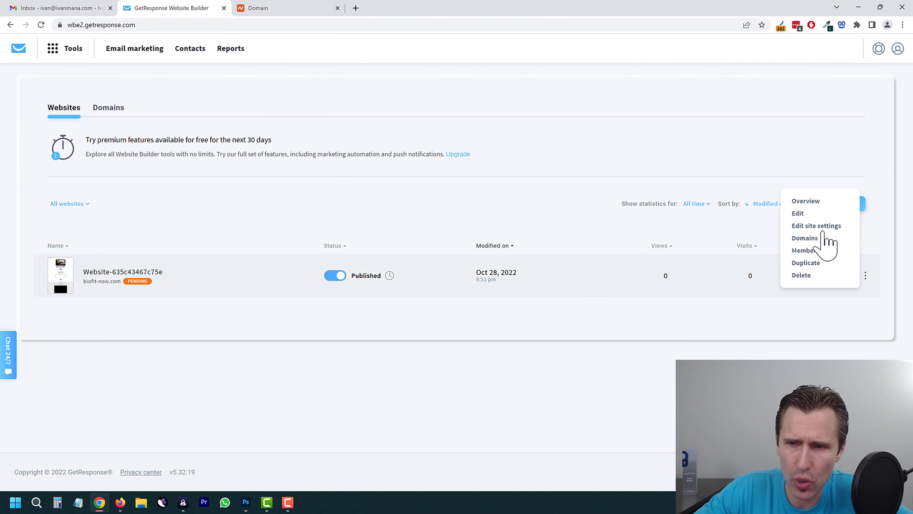
pyautogui.click(801, 213)
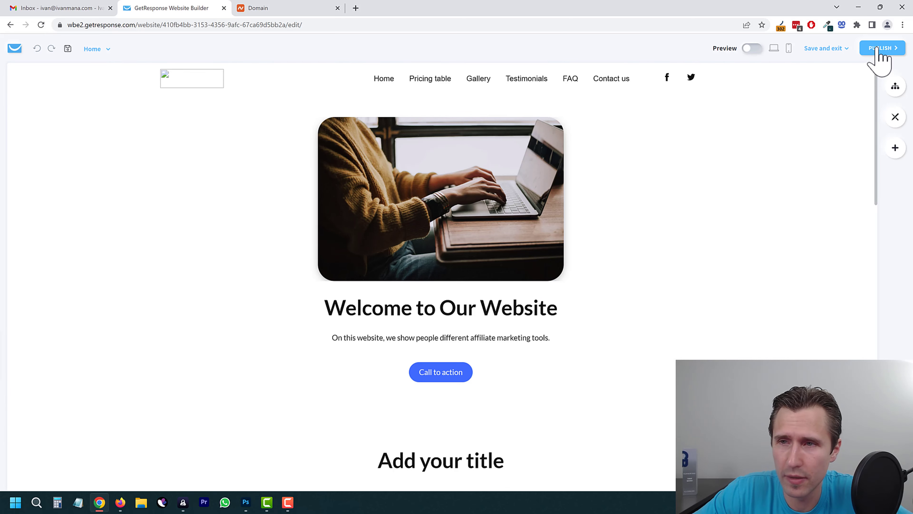
pyautogui.click(877, 47)
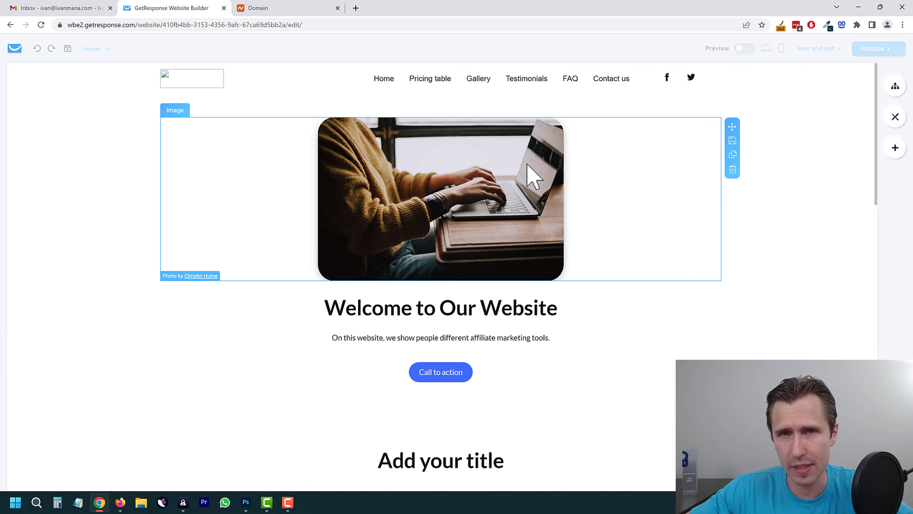
pyautogui.click(304, 8)
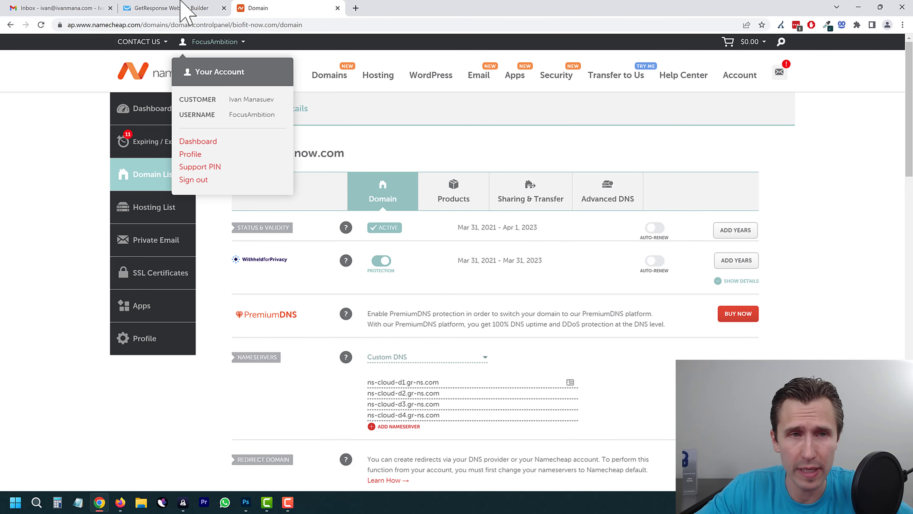
# Step: Open the website's settings page from its options menu, scroll through it, then return to Websites
pyautogui.click(172, 8)
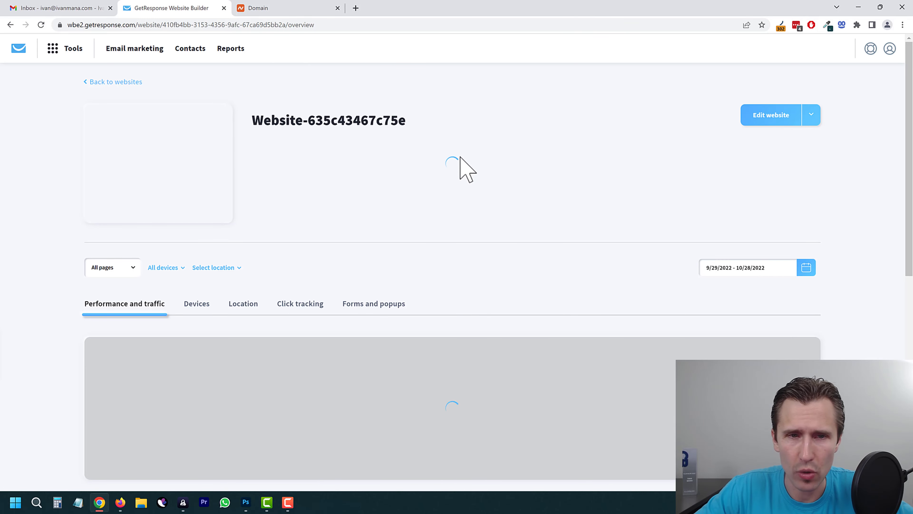
pyautogui.click(812, 115)
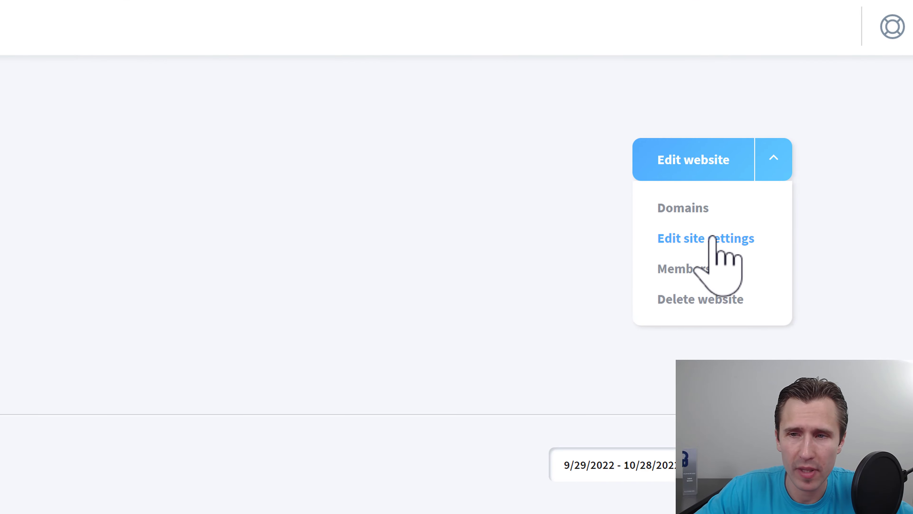
pyautogui.click(712, 235)
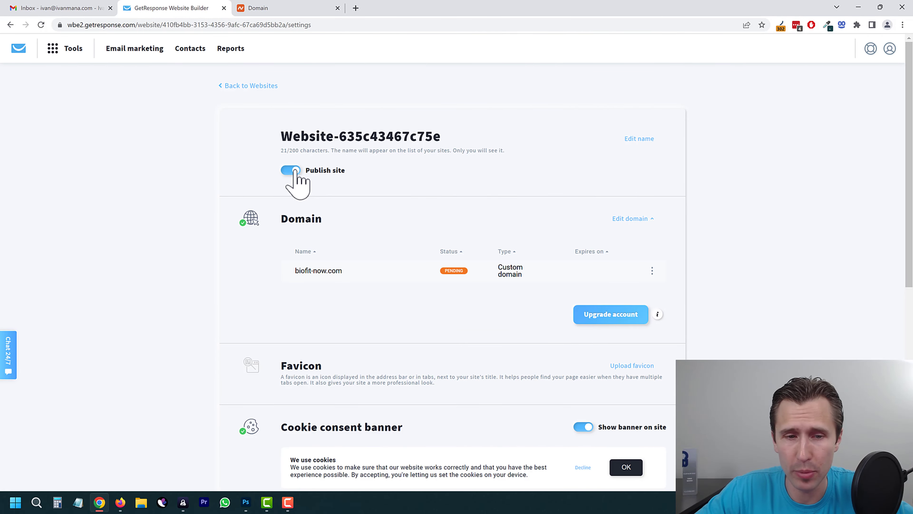
pyautogui.scroll(-5, 302, 252)
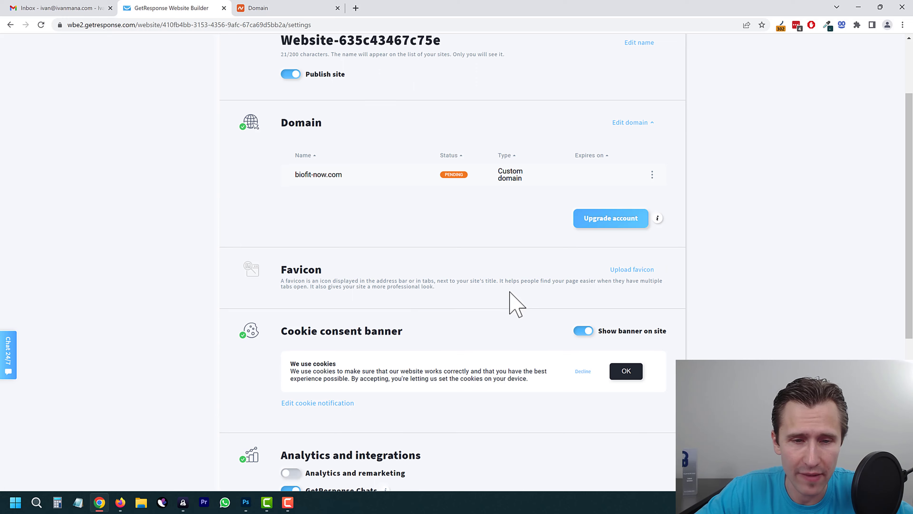
pyautogui.moveTo(411, 242); pyautogui.dragTo(596, 245)
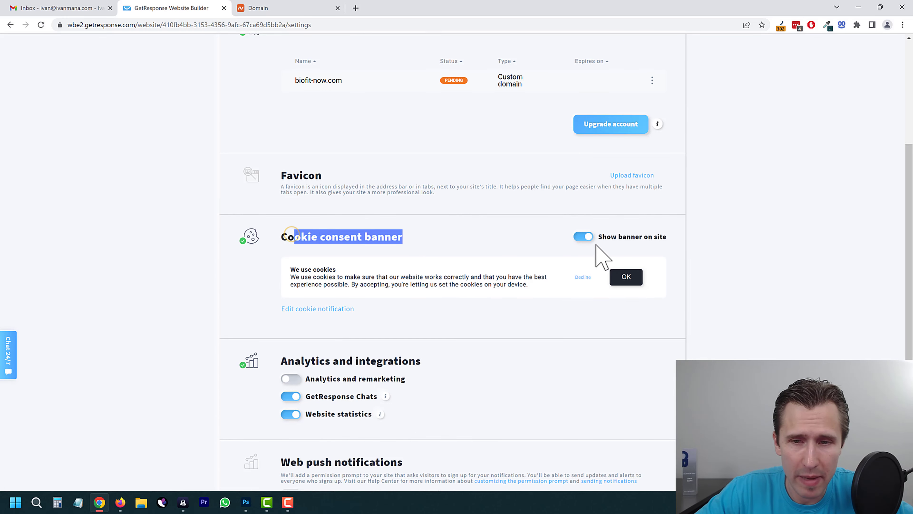
pyautogui.scroll(-5, 404, 300)
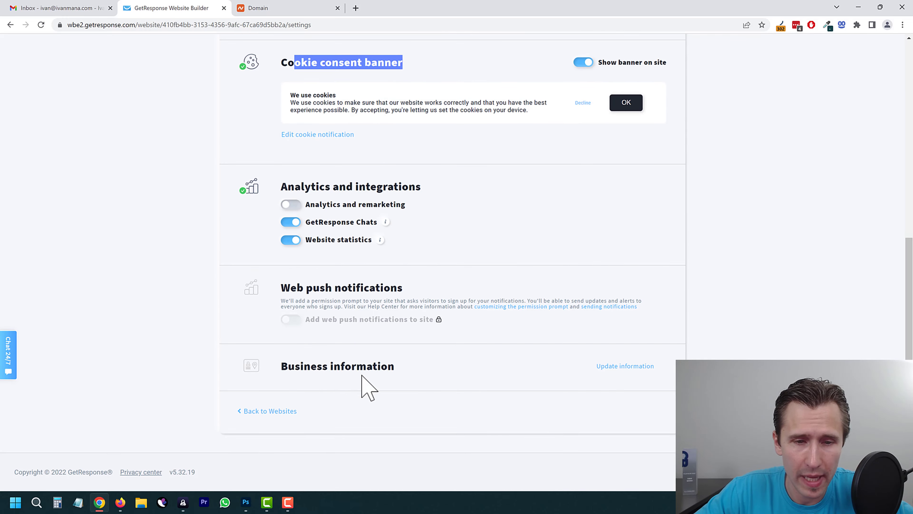
pyautogui.scroll(8, 377, 381)
pyautogui.scroll(3, 400, 378)
pyautogui.click(234, 85)
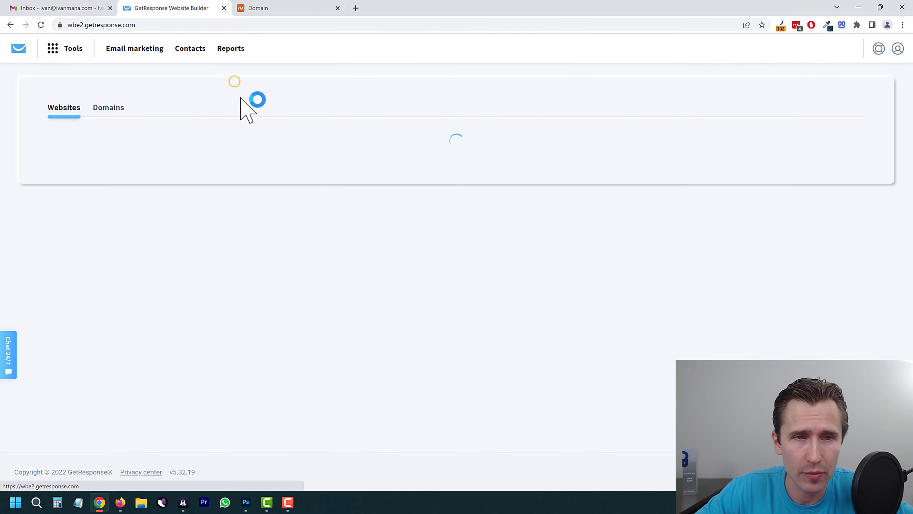
# Step: Go to the Landing pages management screen through the Tools menu
pyautogui.click(67, 48)
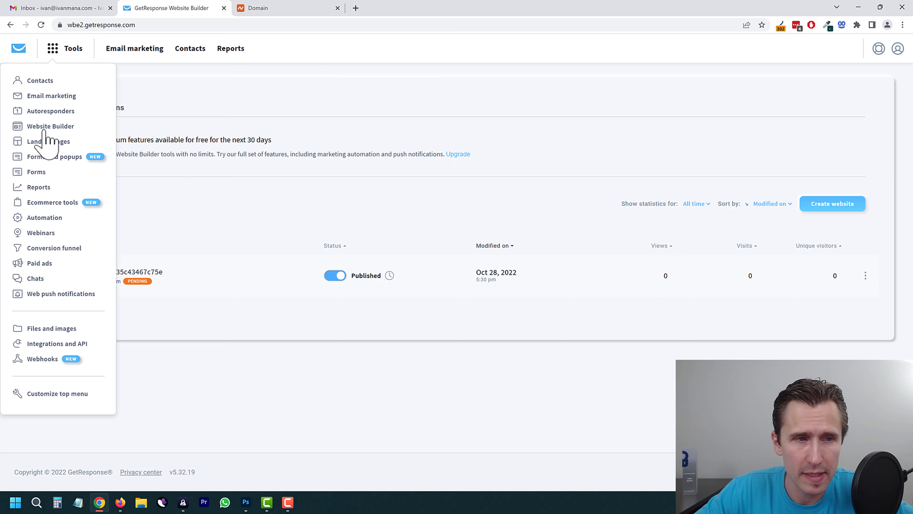
pyautogui.click(479, 365)
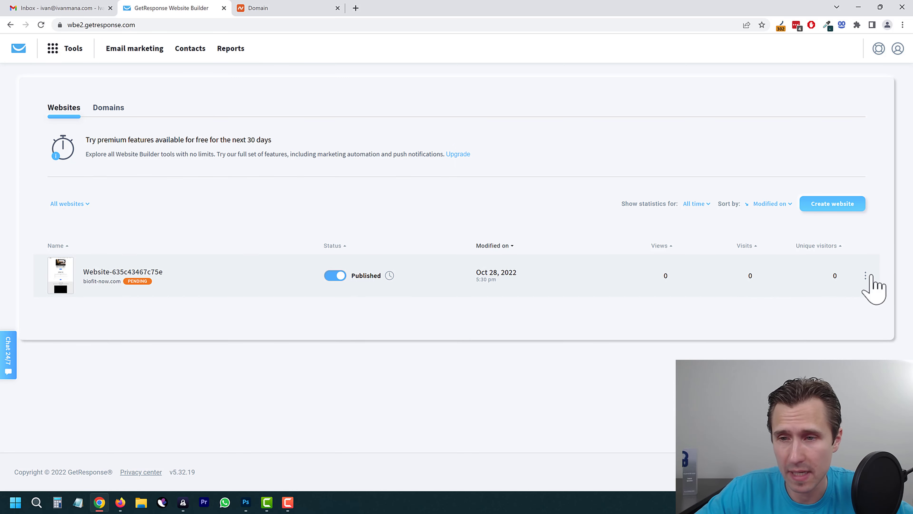
pyautogui.click(866, 275)
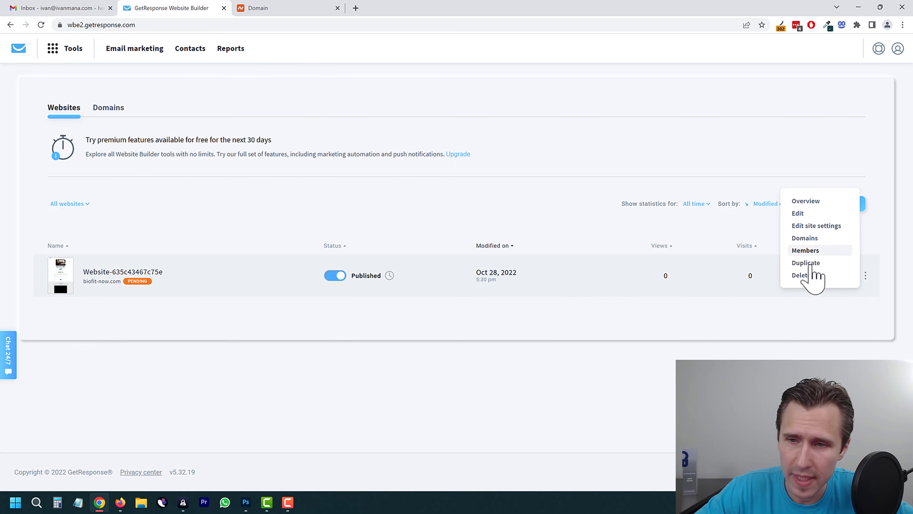
pyautogui.click(408, 323)
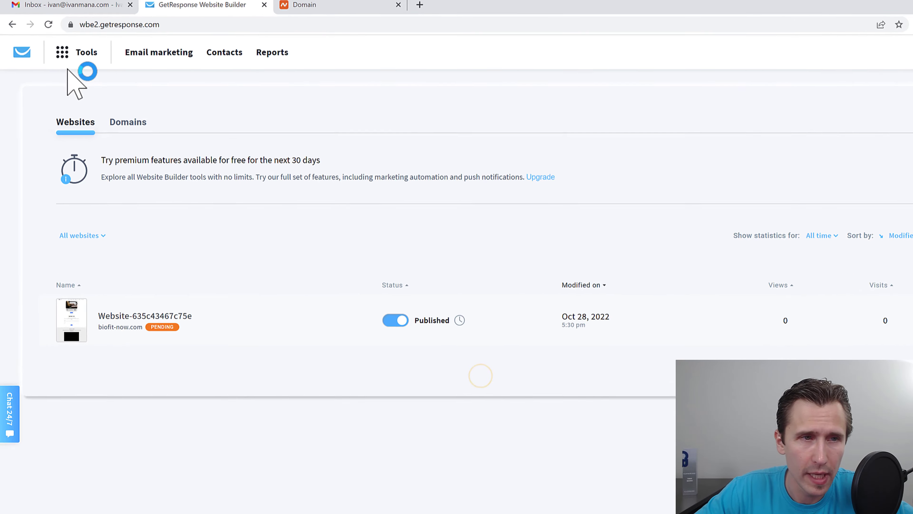
pyautogui.click(64, 50)
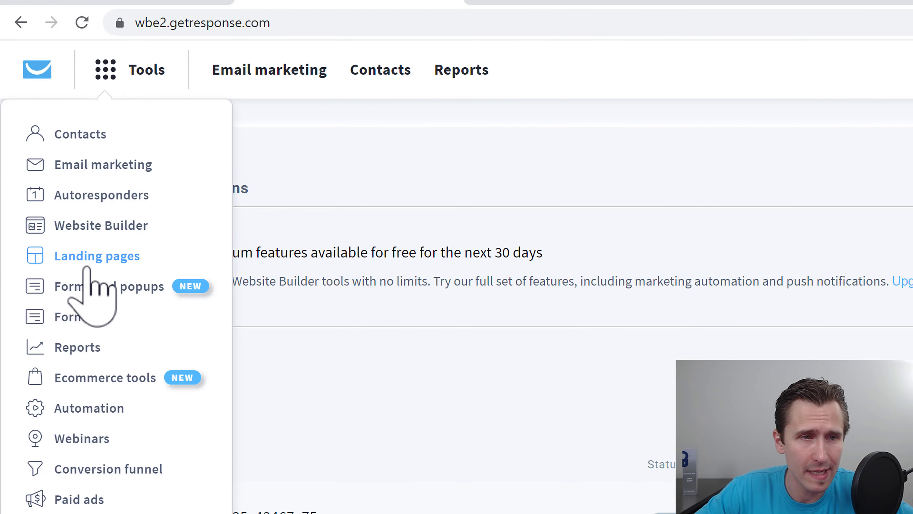
pyautogui.click(76, 255)
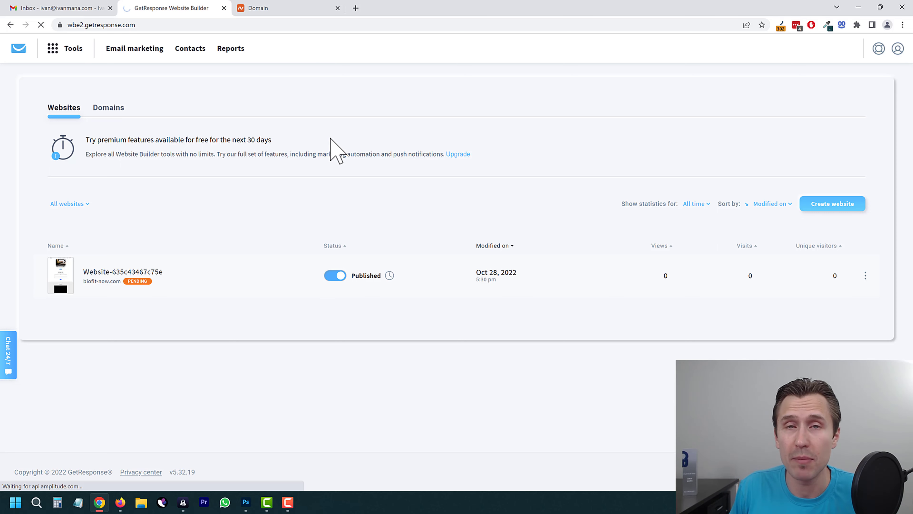
pyautogui.click(65, 49)
pyautogui.click(45, 140)
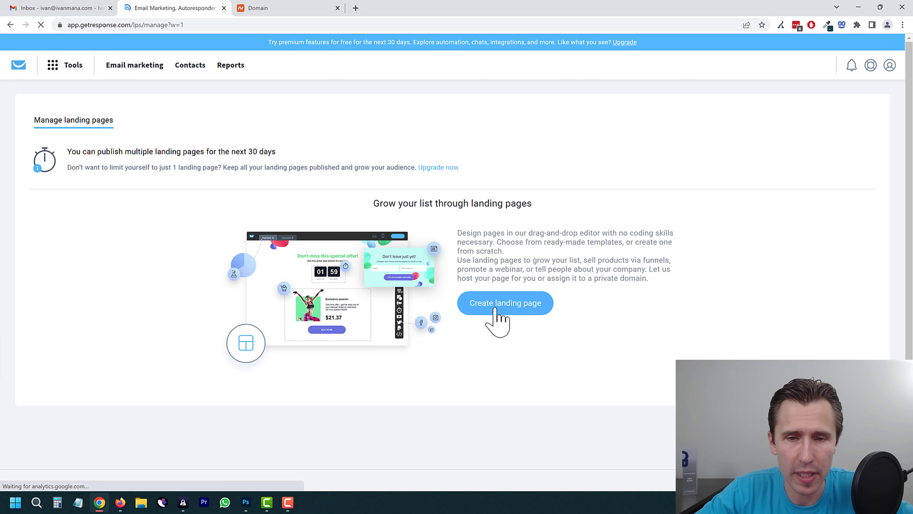
# Step: Create a landing page named 'Landing Page 1' from the Marketing management template
pyautogui.click(495, 305)
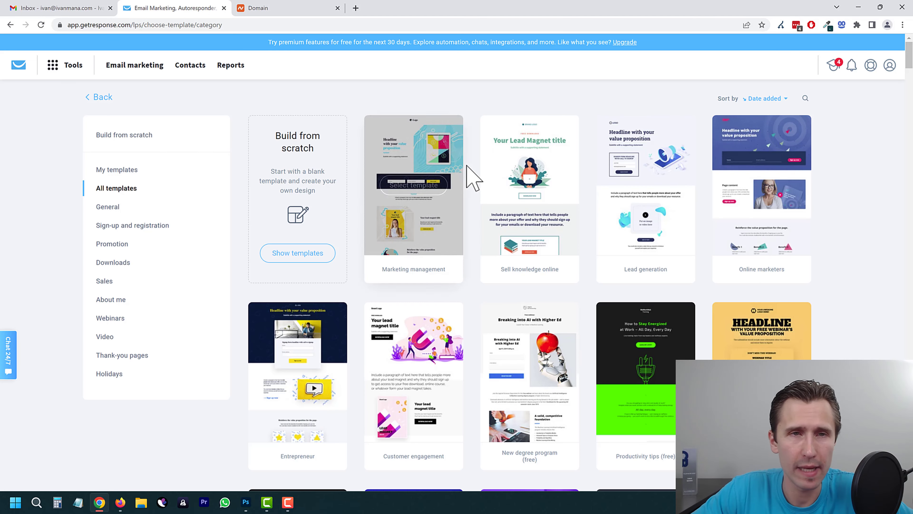
pyautogui.click(411, 185)
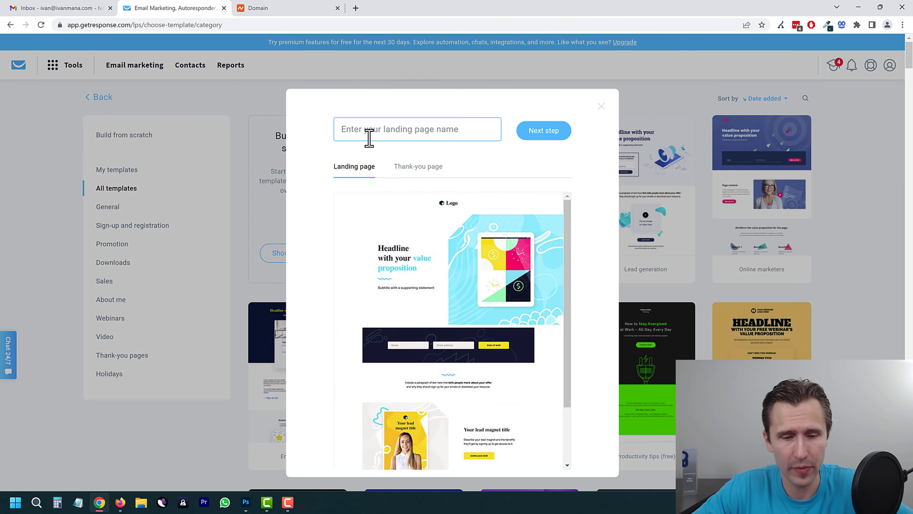
pyautogui.write('Landing Page 1')
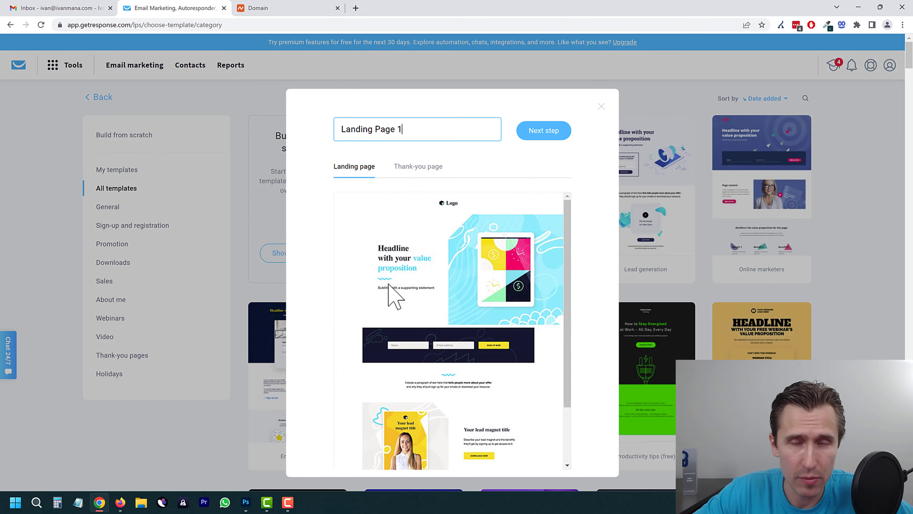
pyautogui.scroll(-3, 395, 274)
pyautogui.scroll(3, 428, 214)
pyautogui.click(422, 167)
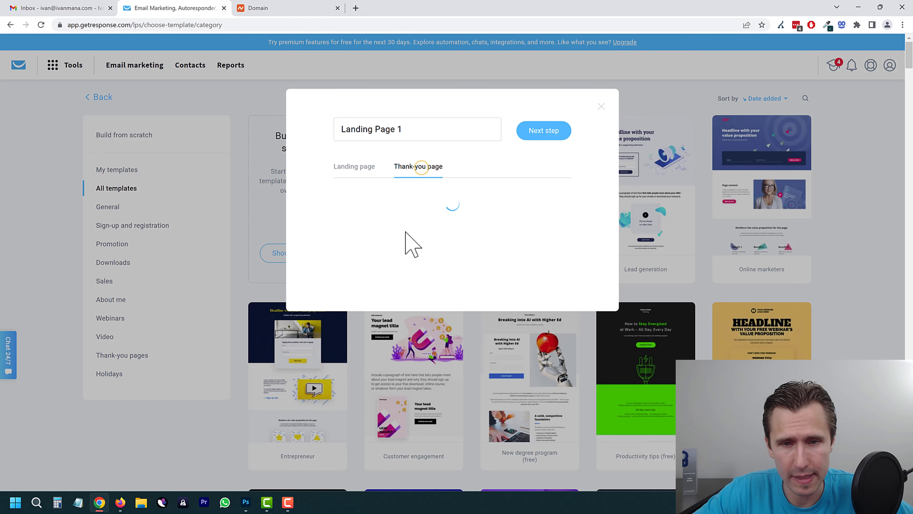
pyautogui.click(544, 132)
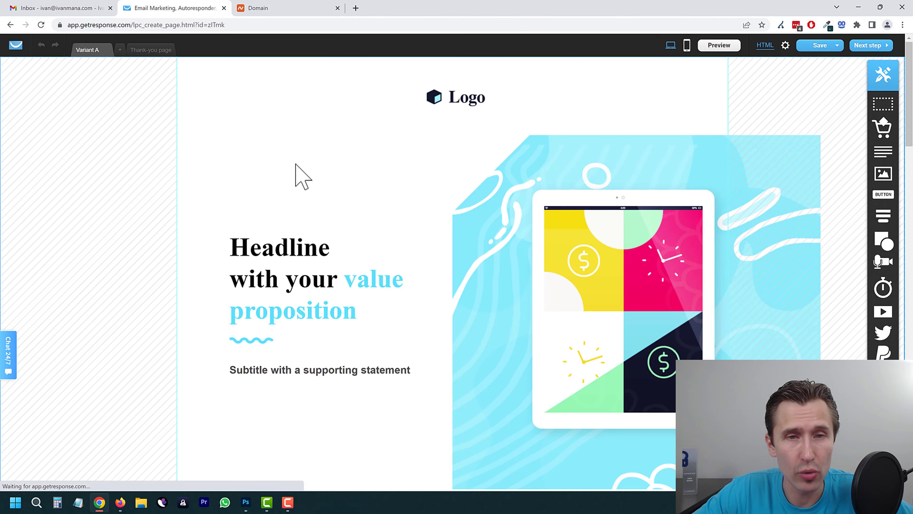
# Step: Add a text block above the headline, adding and then deleting an image block
pyautogui.moveTo(879, 266)
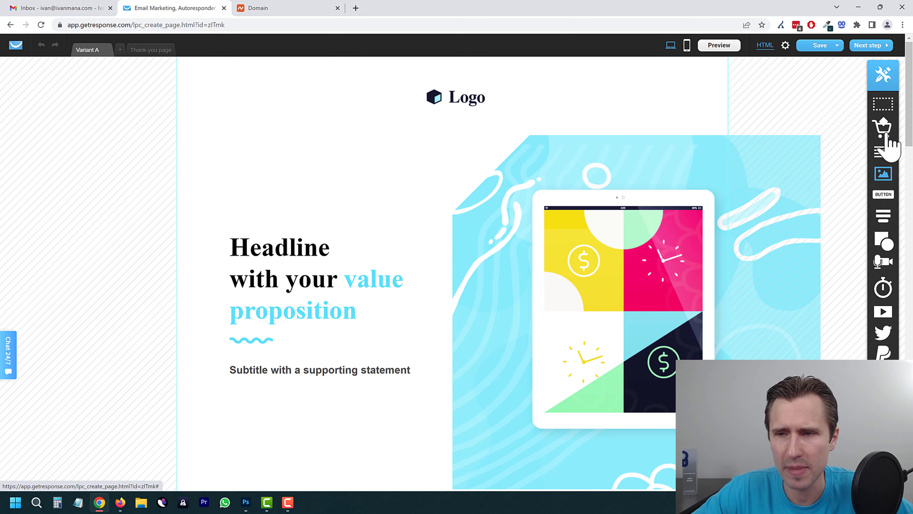
pyautogui.moveTo(881, 158); pyautogui.dragTo(302, 159)
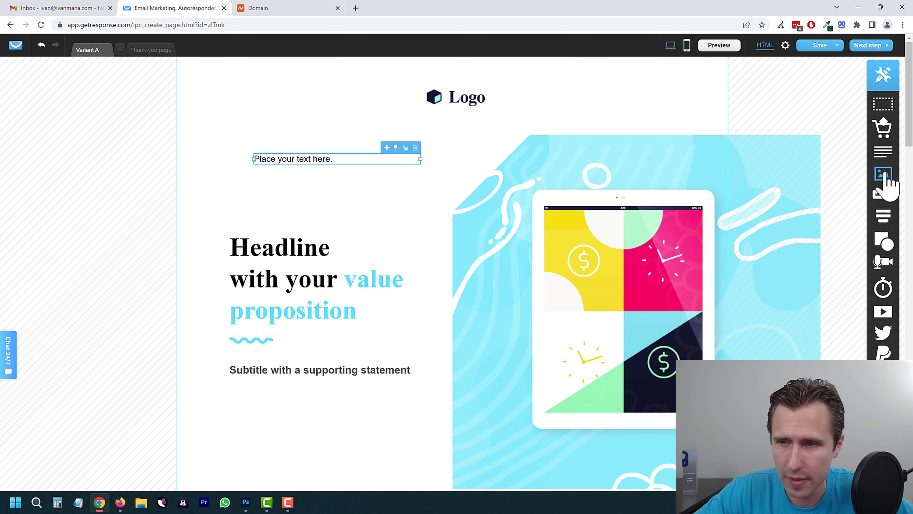
pyautogui.moveTo(883, 174); pyautogui.dragTo(425, 215)
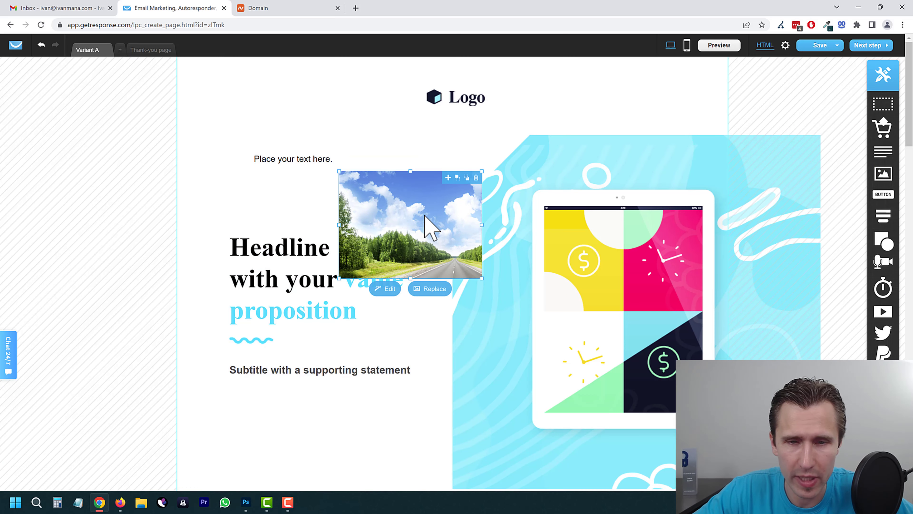
pyautogui.click(476, 177)
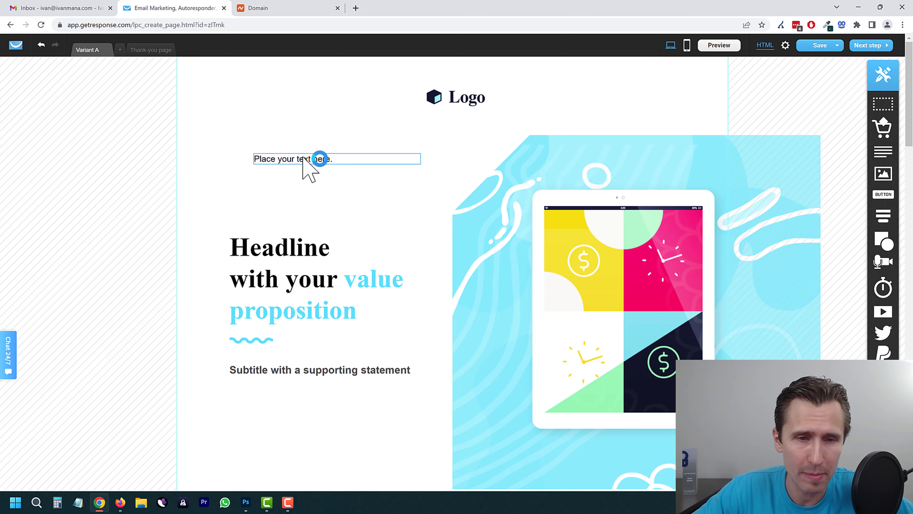
pyautogui.moveTo(303, 157); pyautogui.dragTo(271, 204)
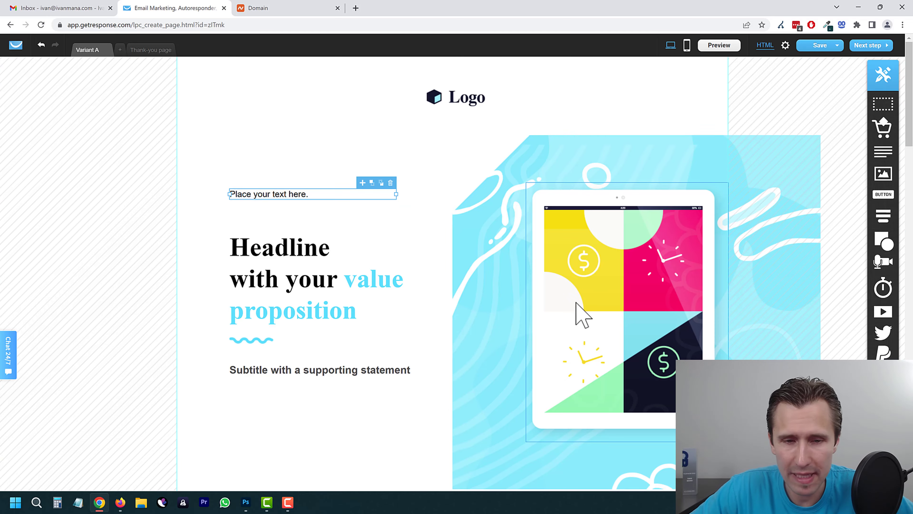
pyautogui.scroll(-5, 582, 316)
pyautogui.scroll(4, 524, 231)
# Step: Inspect the tablet image's border and shadow settings without applying them, then try selecting headline text
pyautogui.click(518, 218)
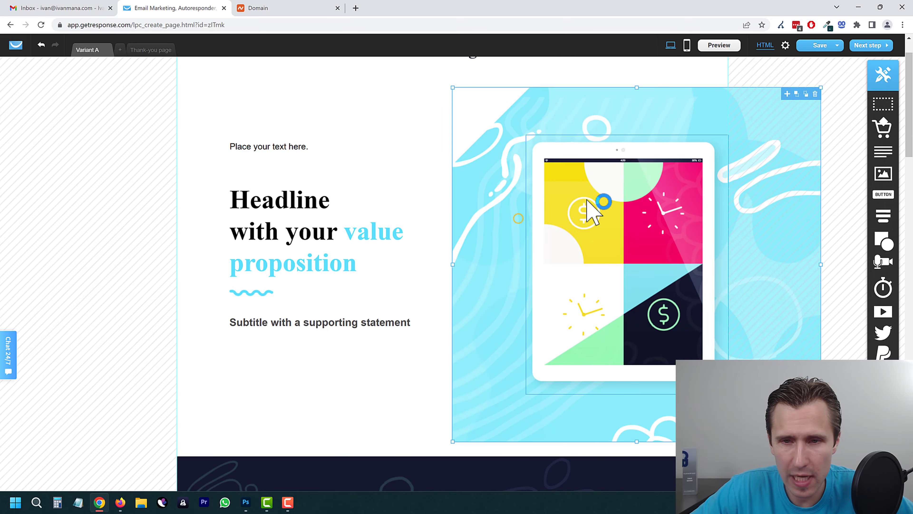
pyautogui.click(659, 201)
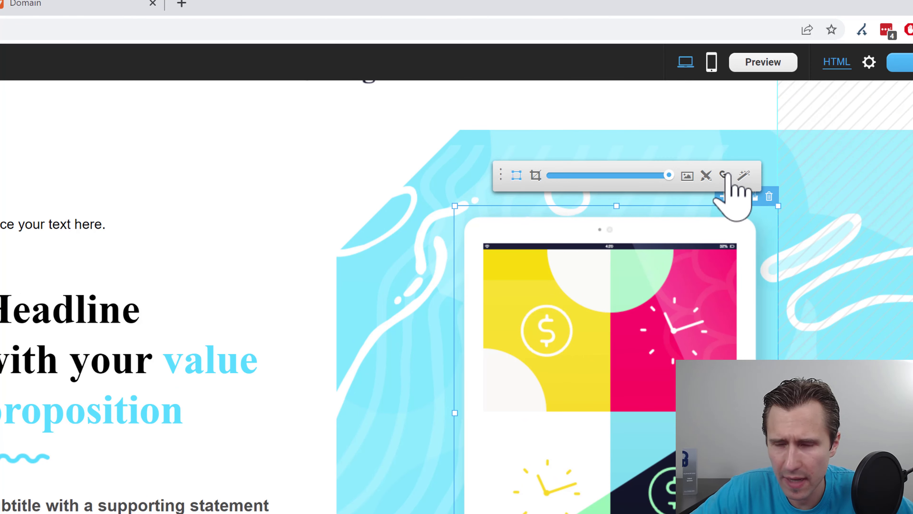
pyautogui.click(706, 176)
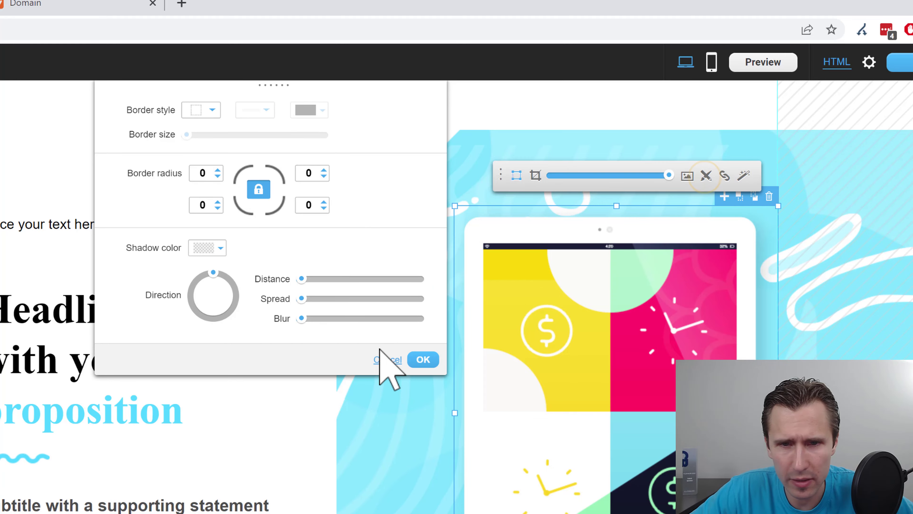
pyautogui.click(383, 360)
pyautogui.click(432, 259)
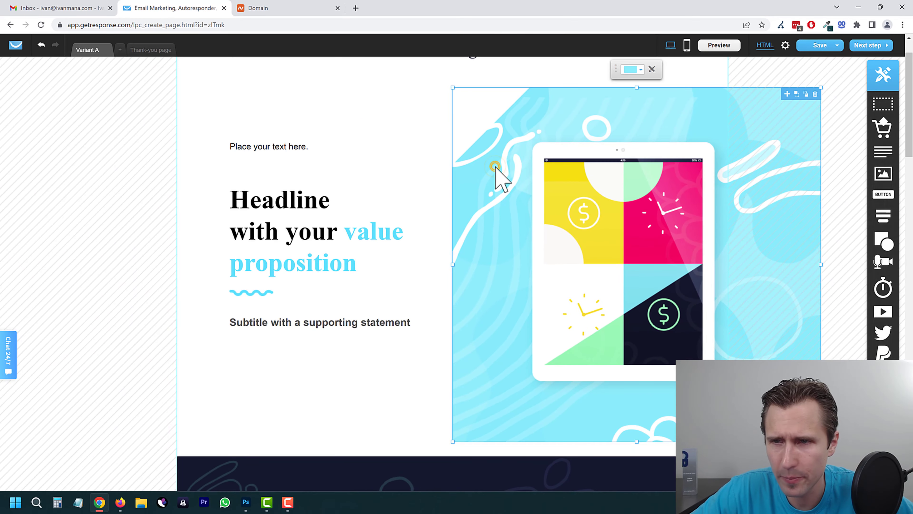
pyautogui.scroll(1, 324, 274)
pyautogui.click(299, 293)
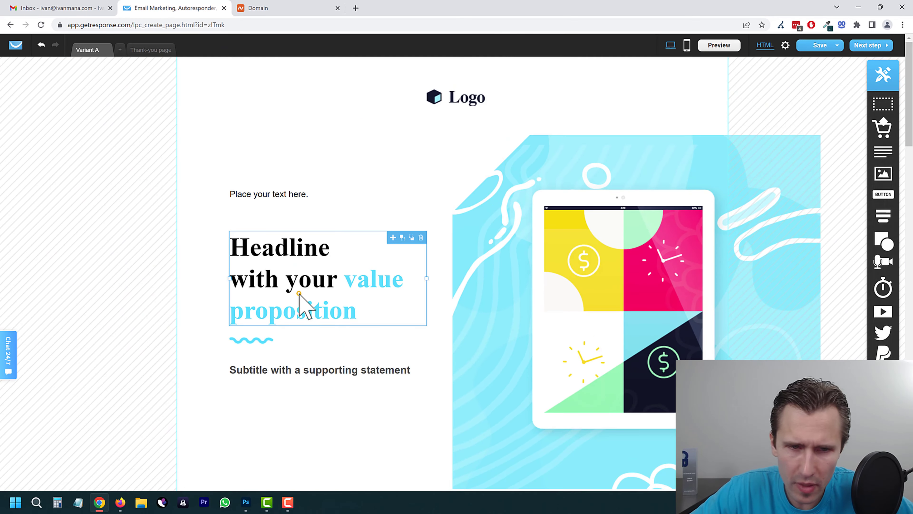
pyautogui.doubleClick(308, 277)
pyautogui.click(342, 248)
pyautogui.moveTo(342, 248); pyautogui.dragTo(291, 250)
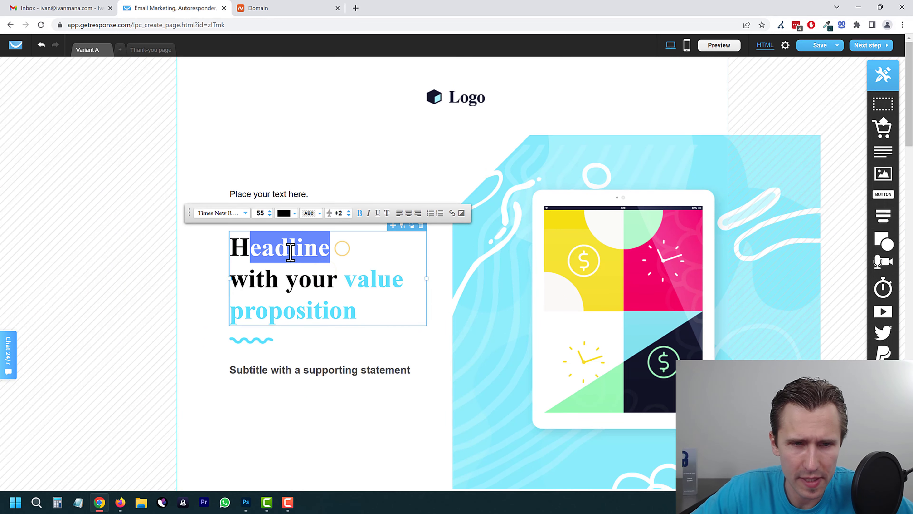
pyautogui.click(368, 122)
# Step: Browse the Logo's Shutterstock and GIF galleries, close the library, and start editing the headline
pyautogui.click(460, 101)
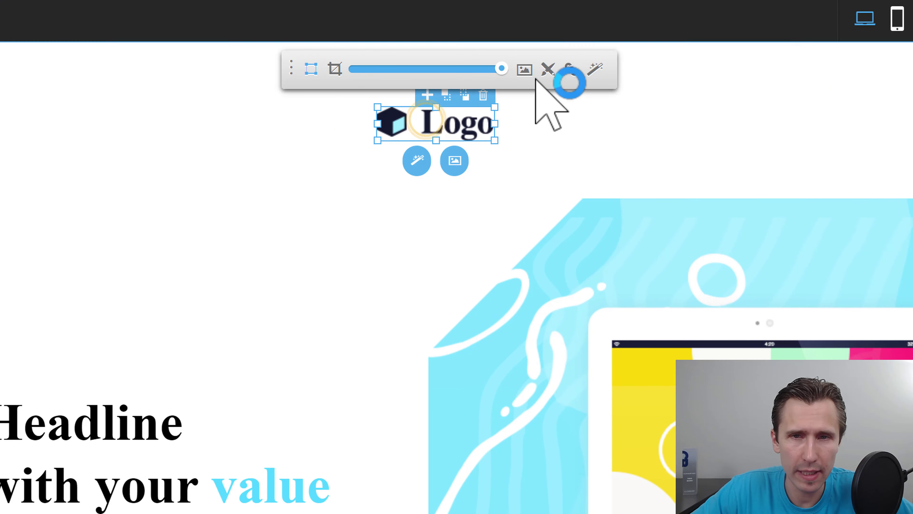
pyautogui.click(524, 68)
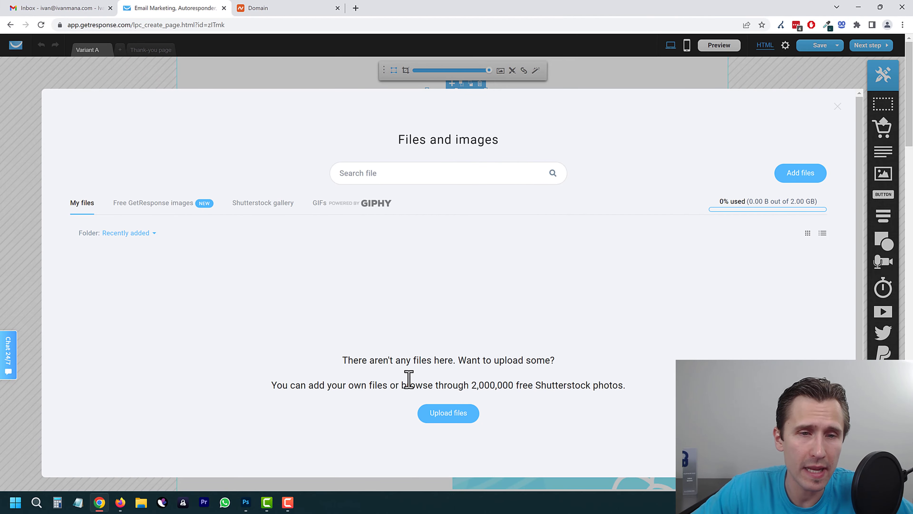
pyautogui.click(269, 203)
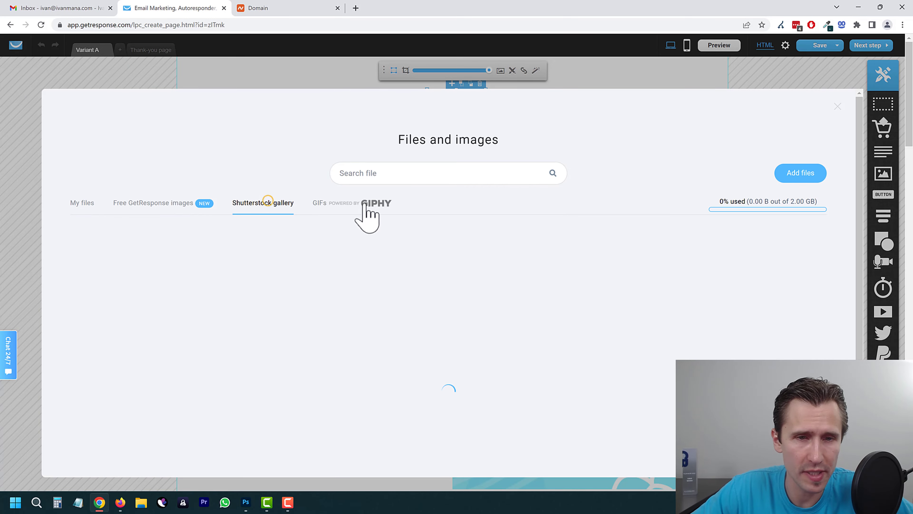
pyautogui.click(341, 203)
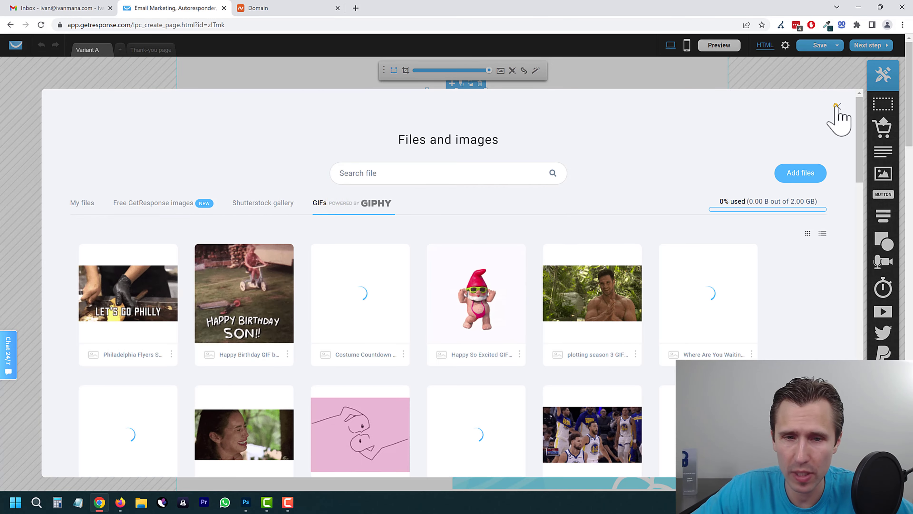
pyautogui.click(836, 106)
pyautogui.click(268, 248)
pyautogui.click(268, 252)
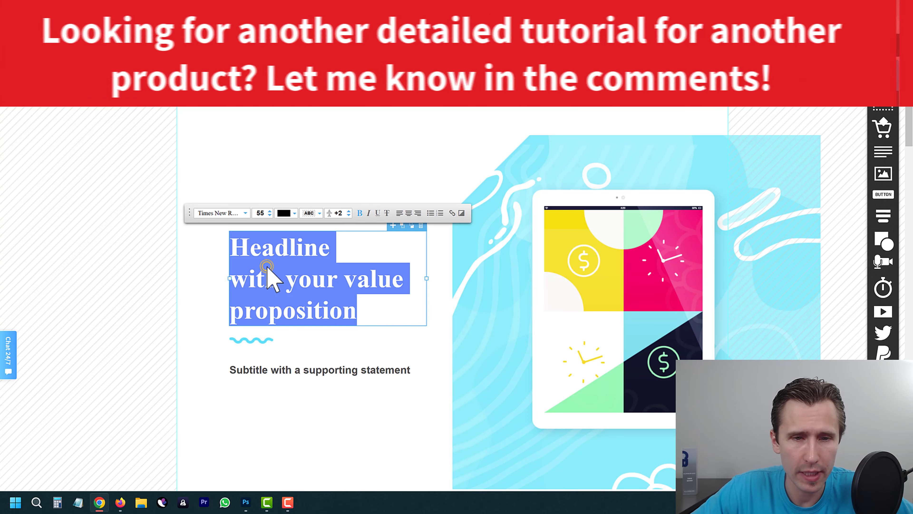
pyautogui.click(277, 250)
# Step: Replace the headline with 'Get Your Free Affiliate Marketing Guide Here' and nudge its block upward
pyautogui.moveTo(271, 279); pyautogui.dragTo(220, 255)
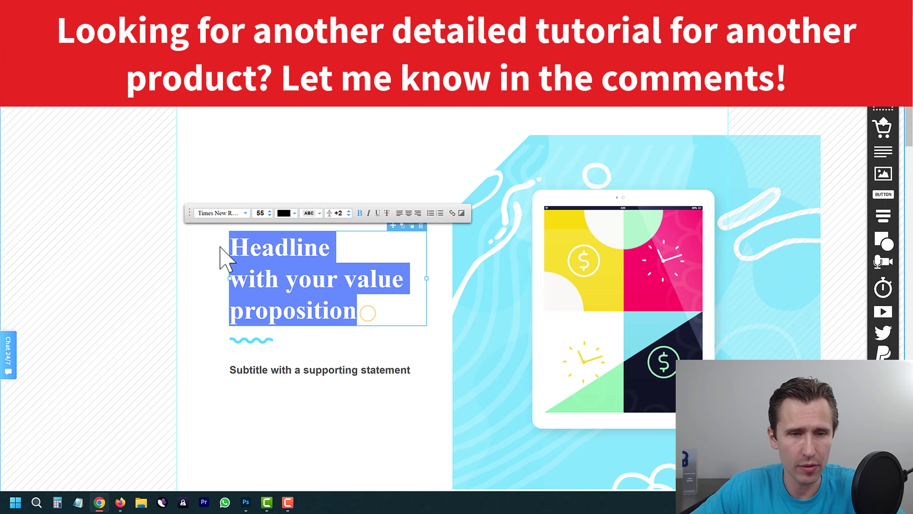
pyautogui.write('Get')
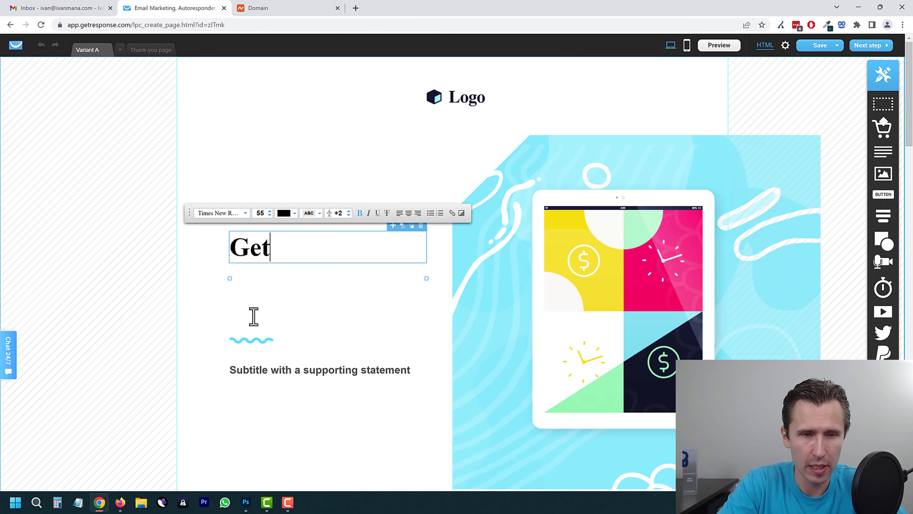
pyautogui.write(' Your Free Affili')
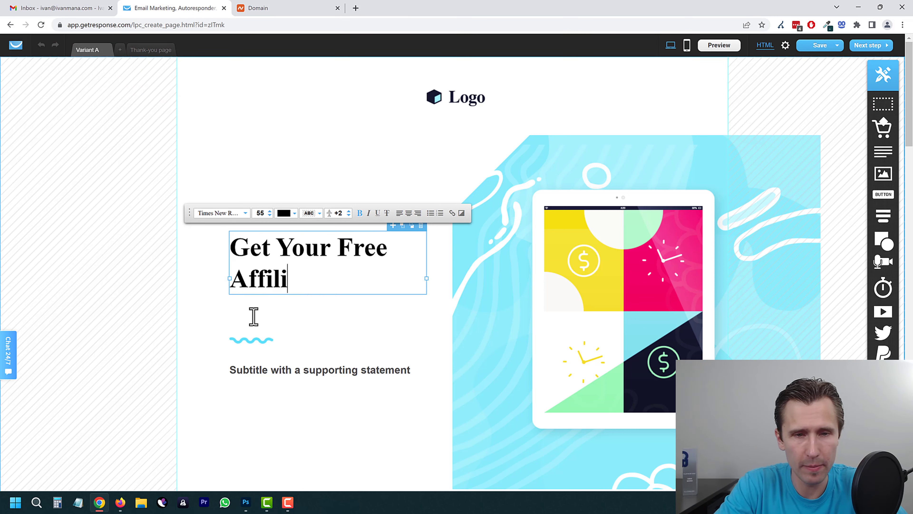
pyautogui.write('ate Marketing Guide Here')
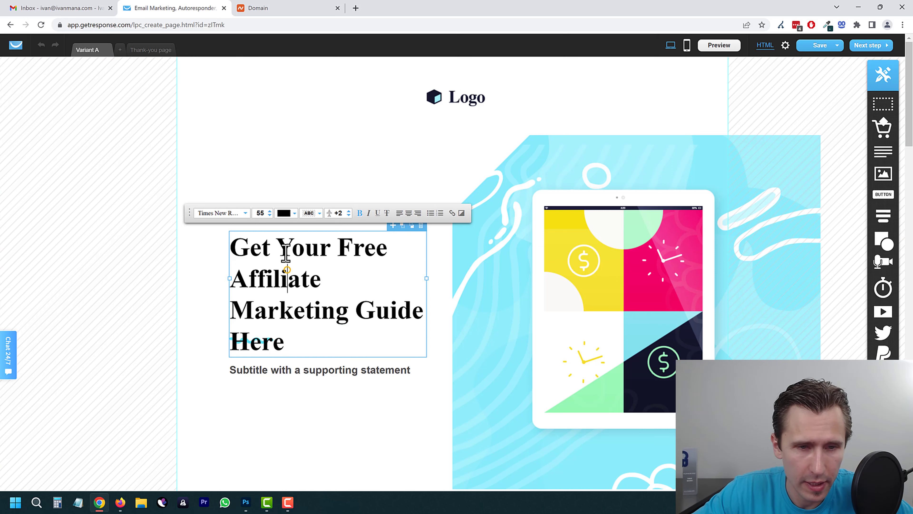
pyautogui.moveTo(287, 270); pyautogui.dragTo(199, 280)
pyautogui.click(199, 280)
pyautogui.moveTo(277, 232); pyautogui.dragTo(287, 248)
pyautogui.click(255, 164)
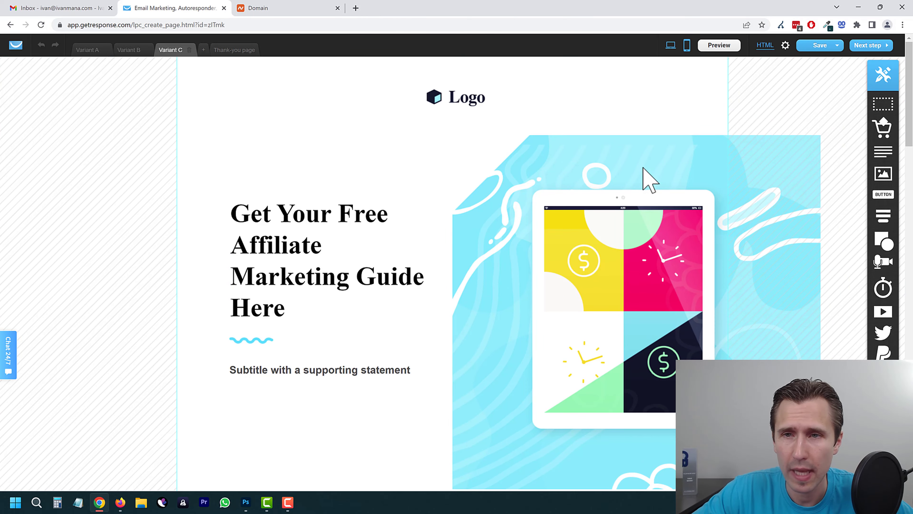
# Step: Create the mobile version of the landing page variant, then return to desktop view
pyautogui.scroll(-6, 443, 252)
pyautogui.scroll(-6, 429, 279)
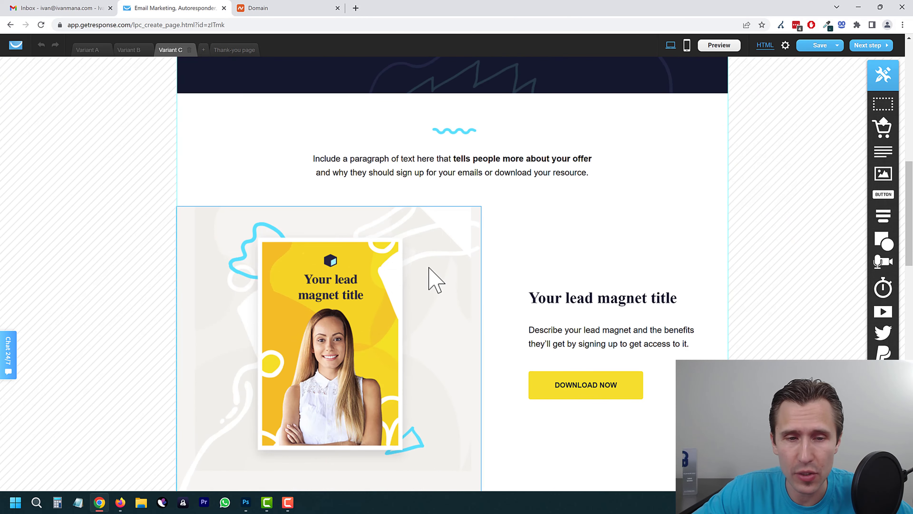
pyautogui.scroll(12, 577, 210)
pyautogui.click(686, 46)
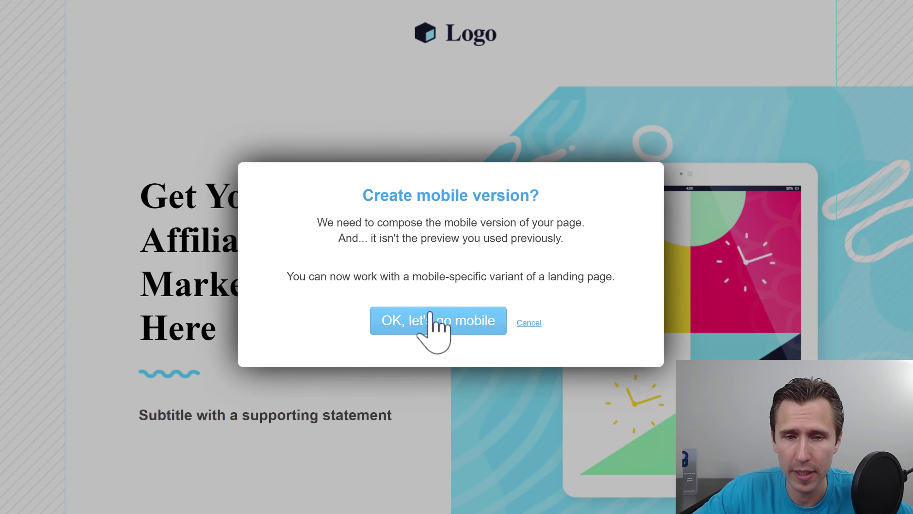
pyautogui.click(427, 315)
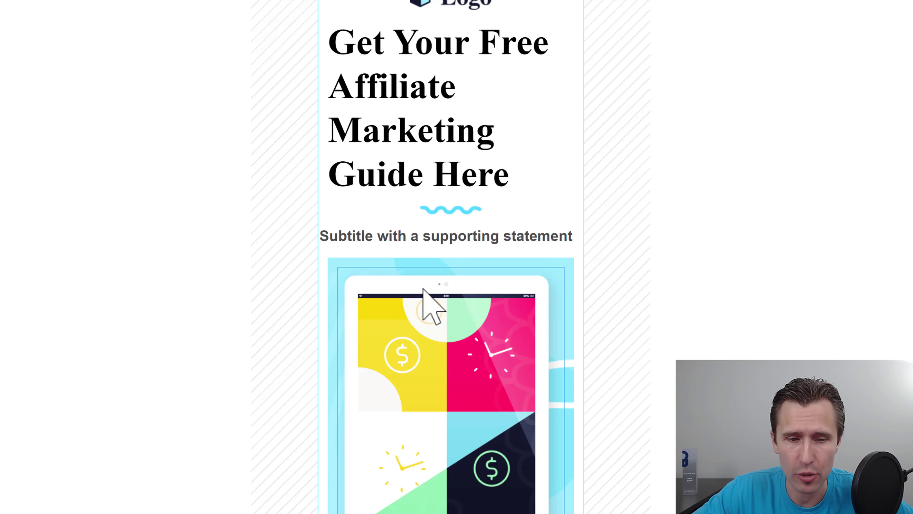
pyautogui.scroll(-8, 457, 248)
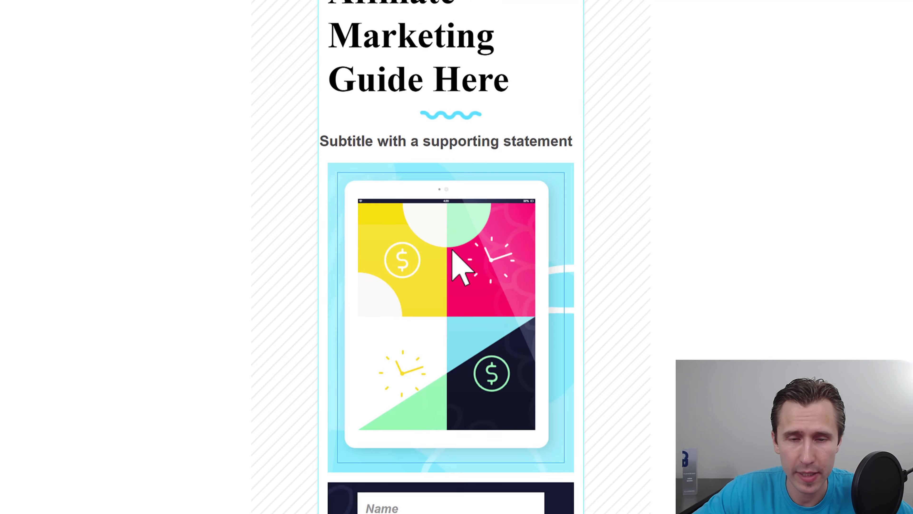
pyautogui.scroll(-10, 495, 255)
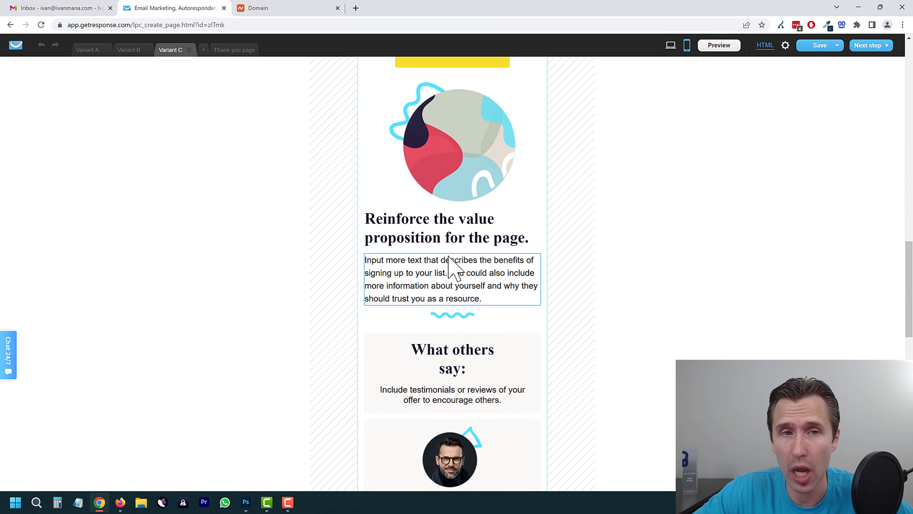
pyautogui.scroll(20, 526, 169)
pyautogui.click(671, 46)
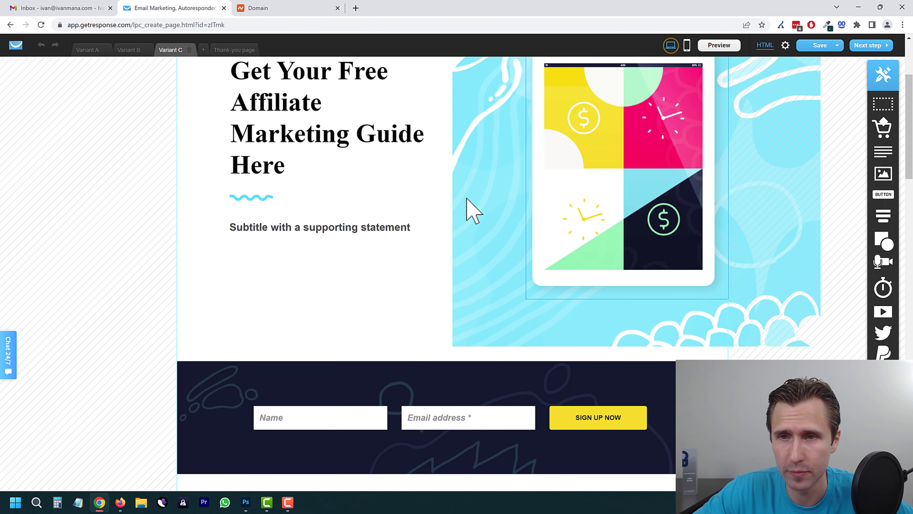
pyautogui.scroll(3, 652, 194)
# Step: Create the missing mobile version of the thank-you page after the Next step warning
pyautogui.click(867, 47)
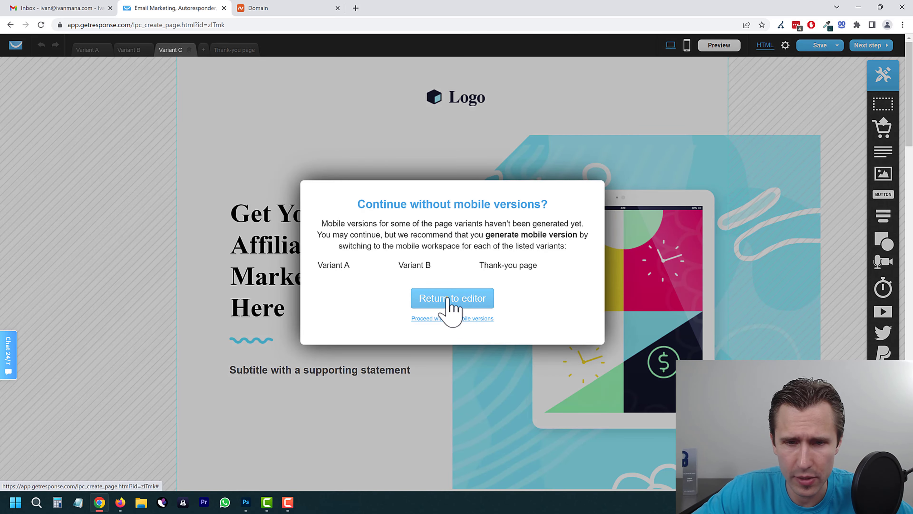
pyautogui.click(448, 309)
pyautogui.scroll(-5, 445, 217)
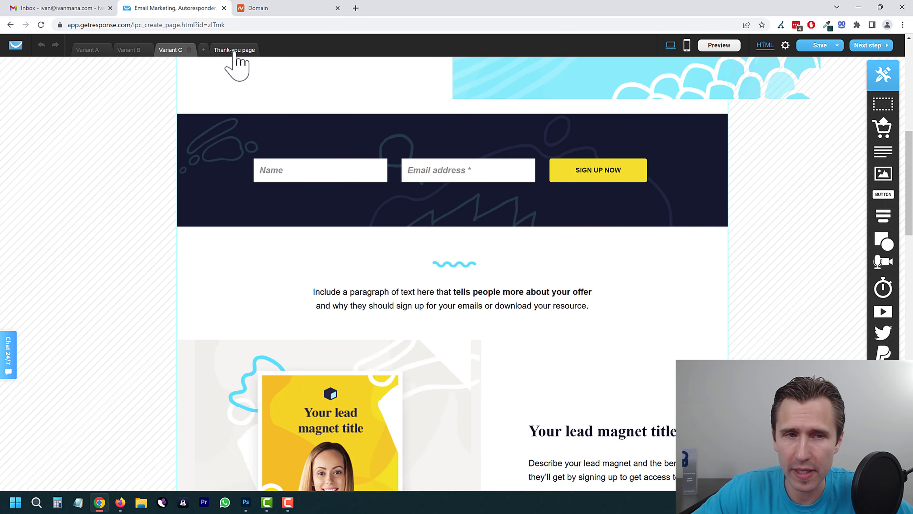
pyautogui.click(234, 51)
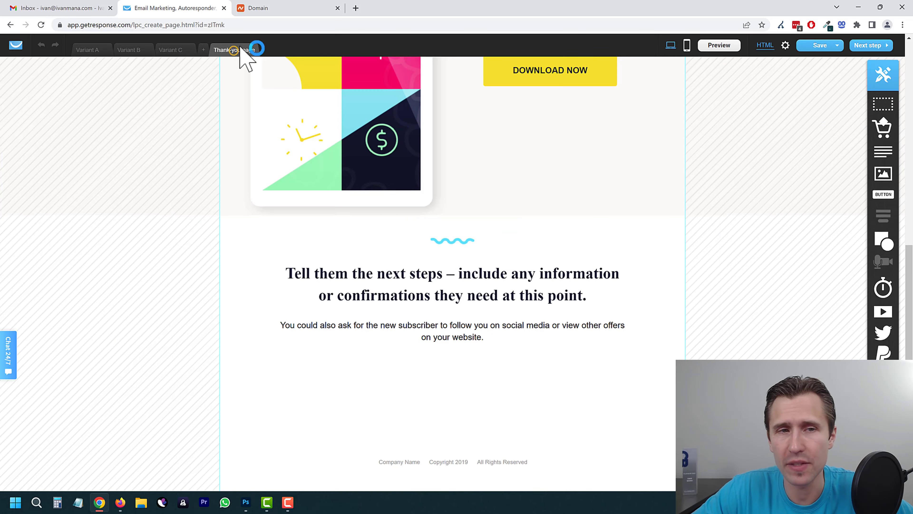
pyautogui.click(687, 47)
pyautogui.click(457, 316)
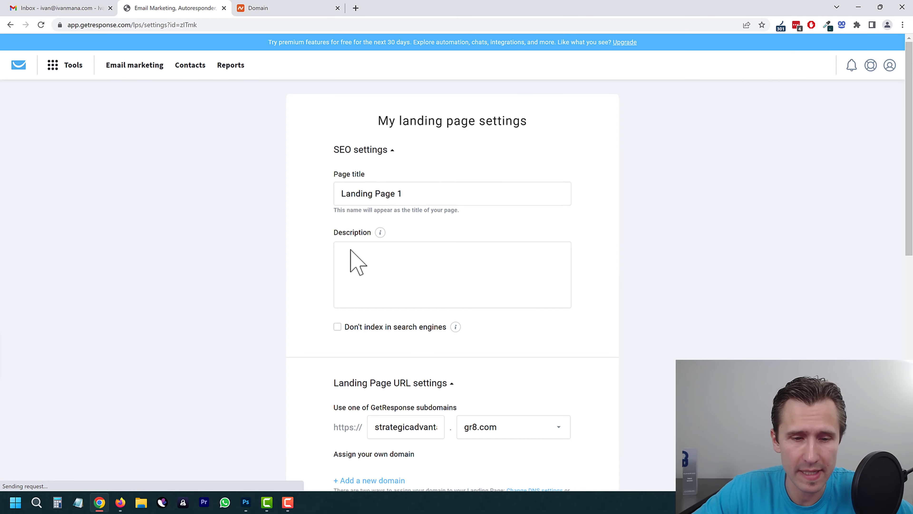
# Step: Check the page title, keep gr8.com as the domain, and begin adding a custom domain
pyautogui.hotkey('ctrl', 'a')
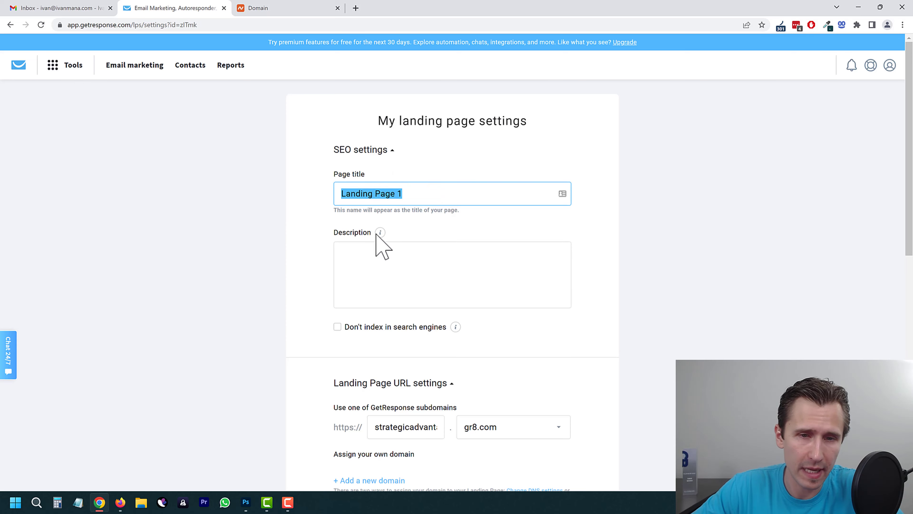
pyautogui.moveTo(380, 235)
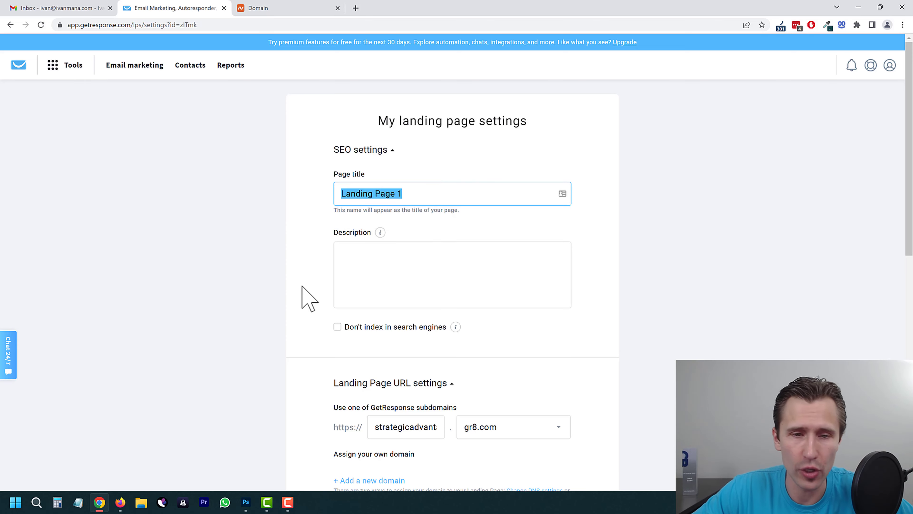
pyautogui.scroll(-4, 301, 288)
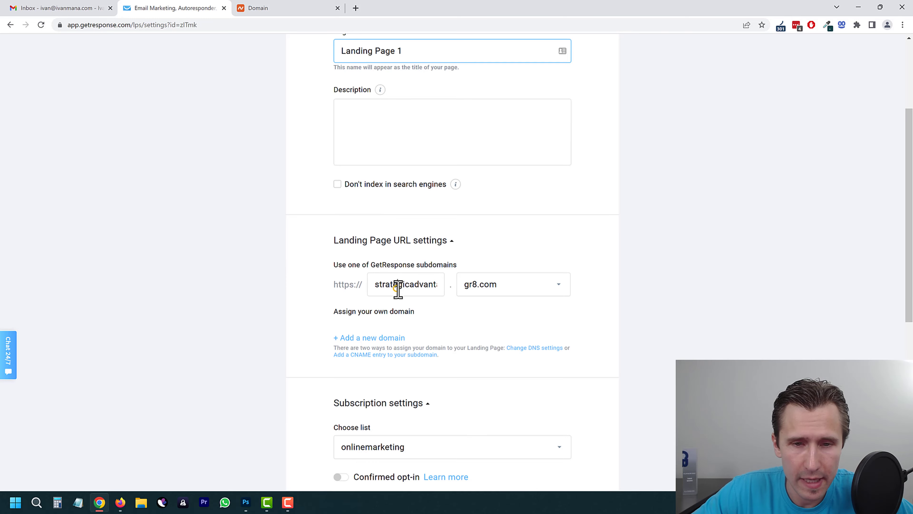
pyautogui.click(513, 290)
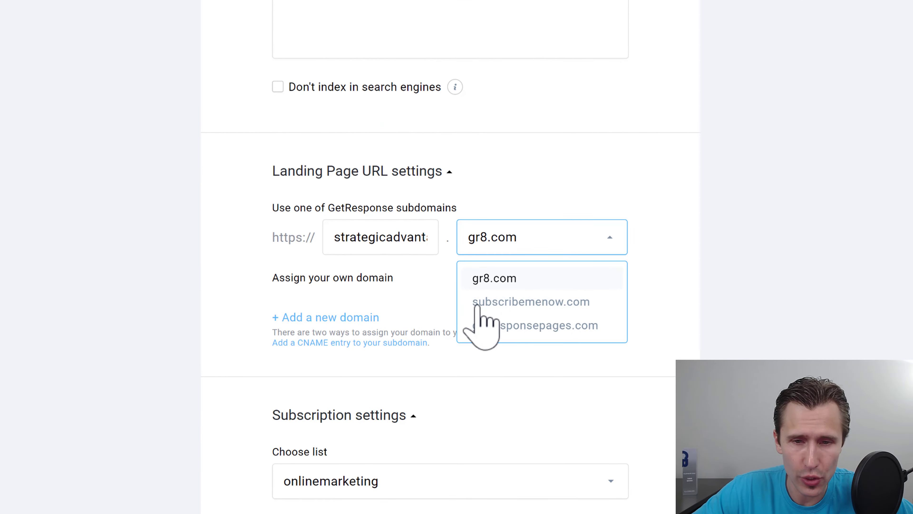
pyautogui.click(229, 288)
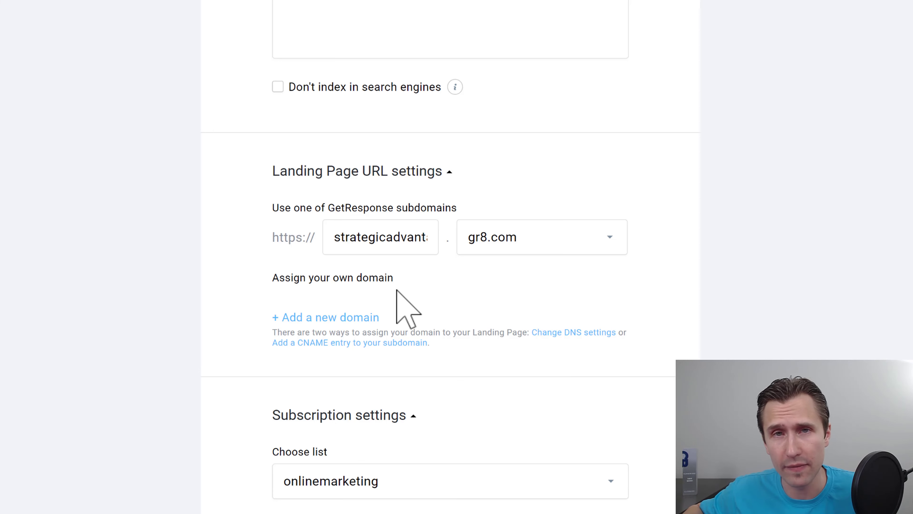
pyautogui.click(398, 292)
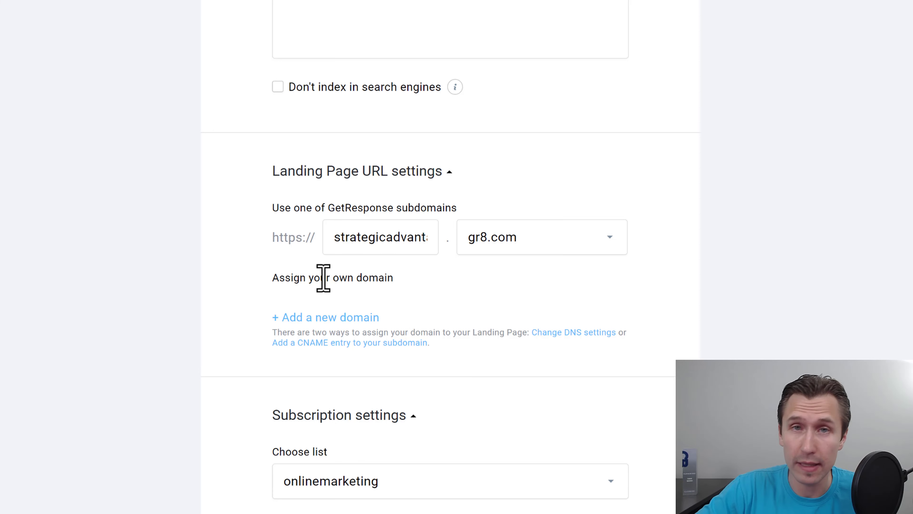
pyautogui.click(337, 318)
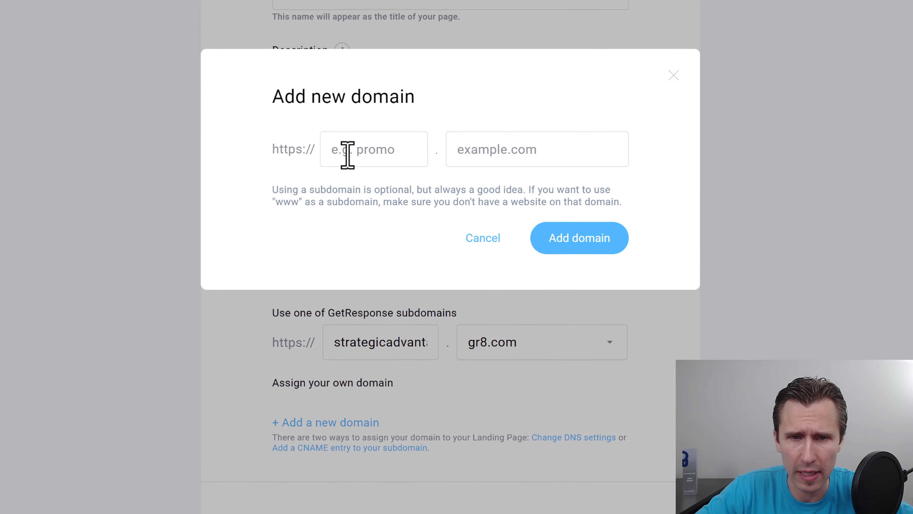
pyautogui.click(345, 183)
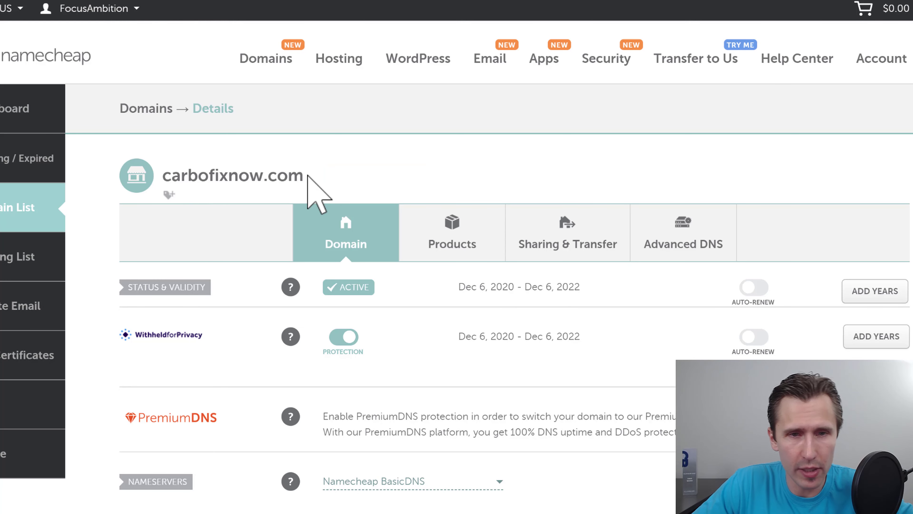
pyautogui.moveTo(308, 175); pyautogui.dragTo(154, 105)
pyautogui.hotkey('ctrl', 'c')
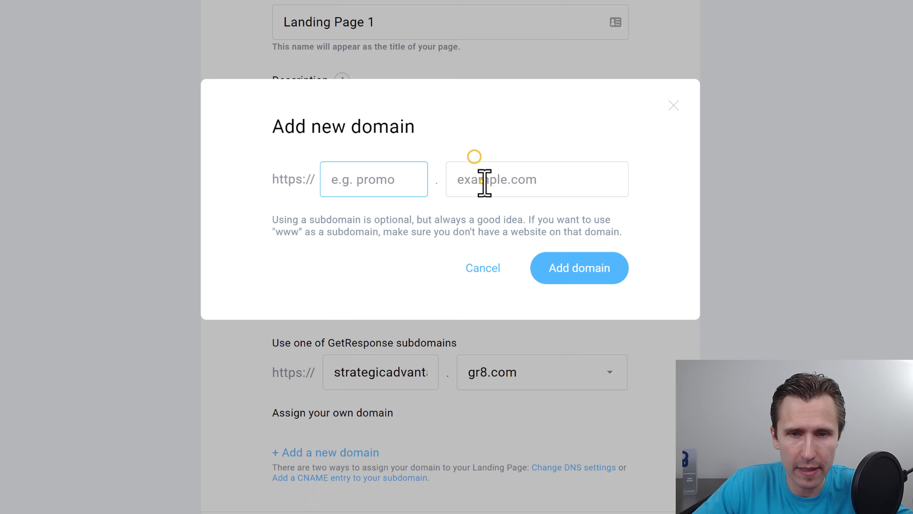
pyautogui.click(484, 180)
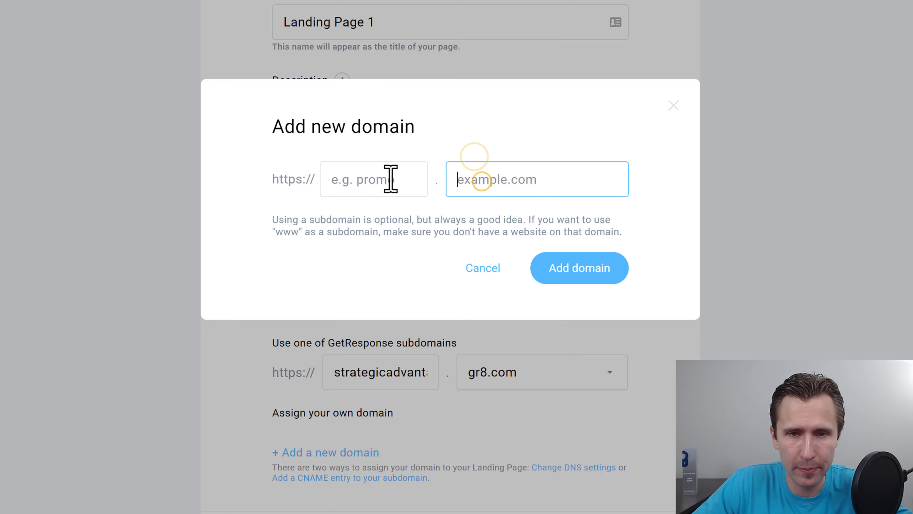
pyautogui.hotkey('ctrl', 'v')
pyautogui.click(387, 179)
pyautogui.write('www')
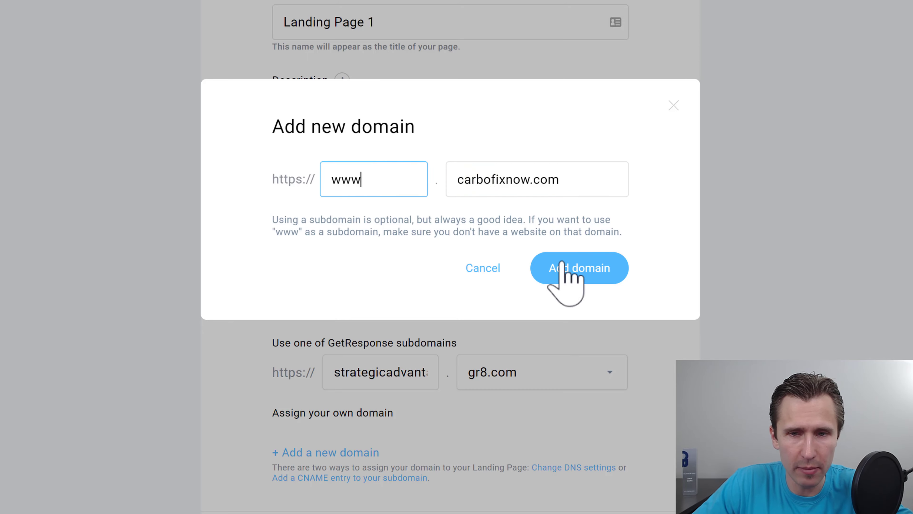
pyautogui.click(575, 270)
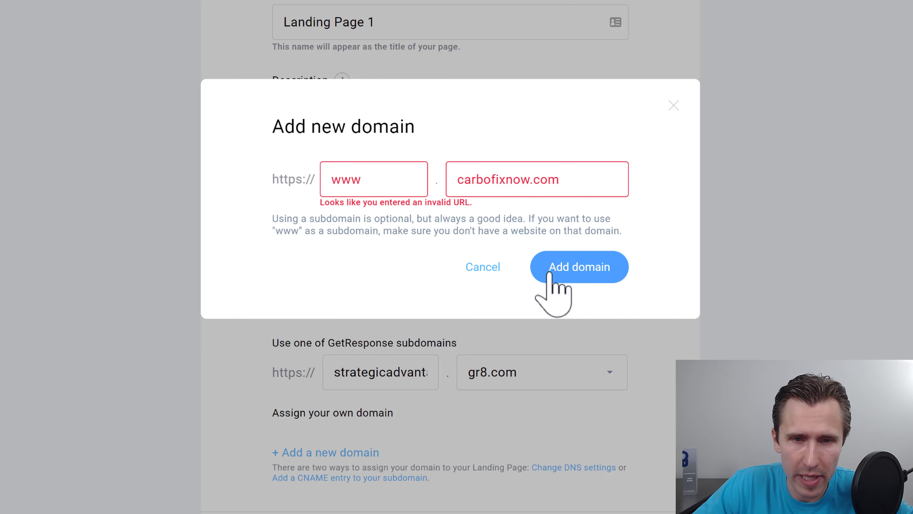
pyautogui.click(607, 189)
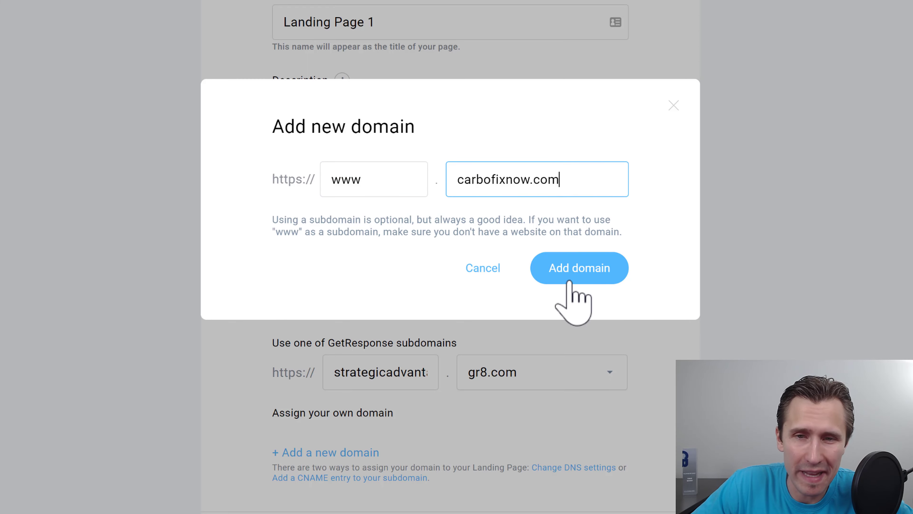
pyautogui.click(599, 269)
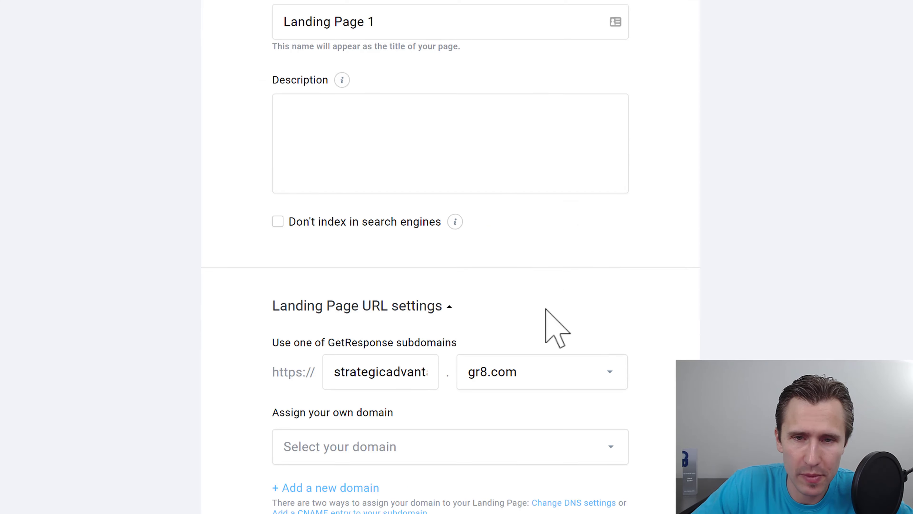
pyautogui.scroll(-5, 375, 373)
pyautogui.click(360, 280)
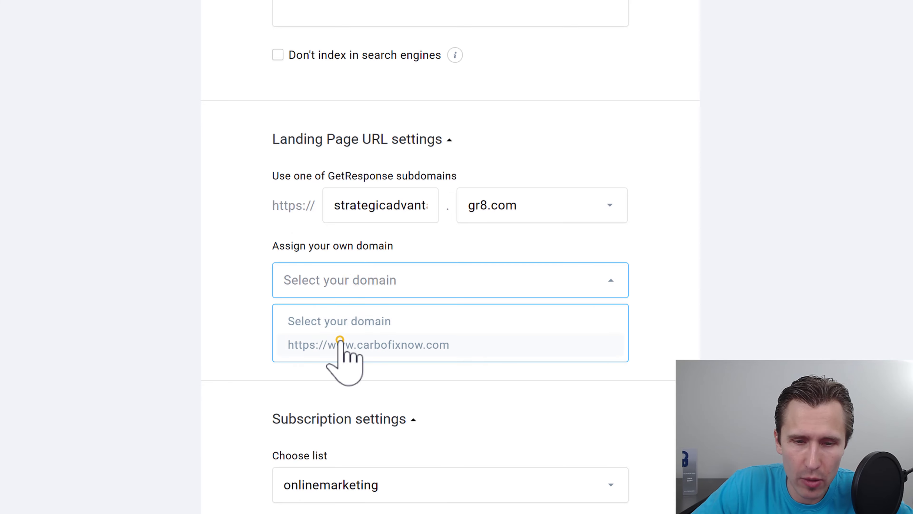
pyautogui.click(343, 346)
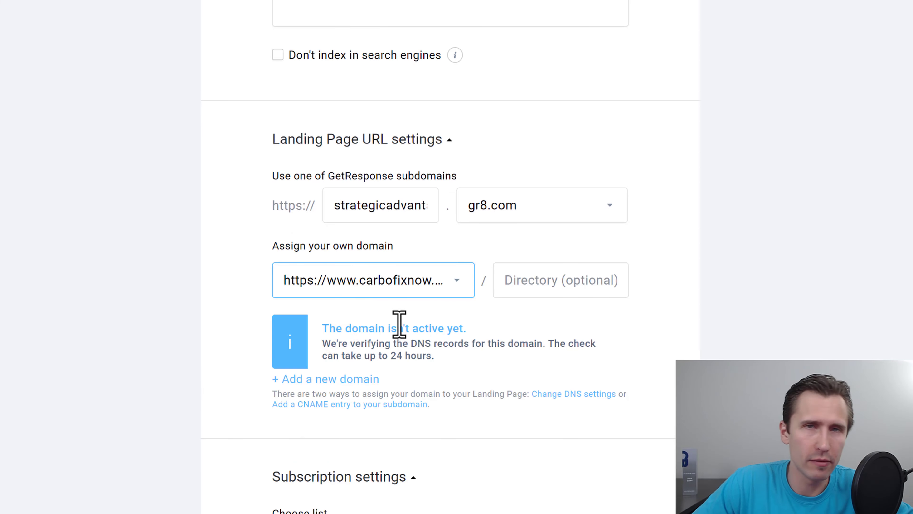
pyautogui.scroll(-2, 431, 306)
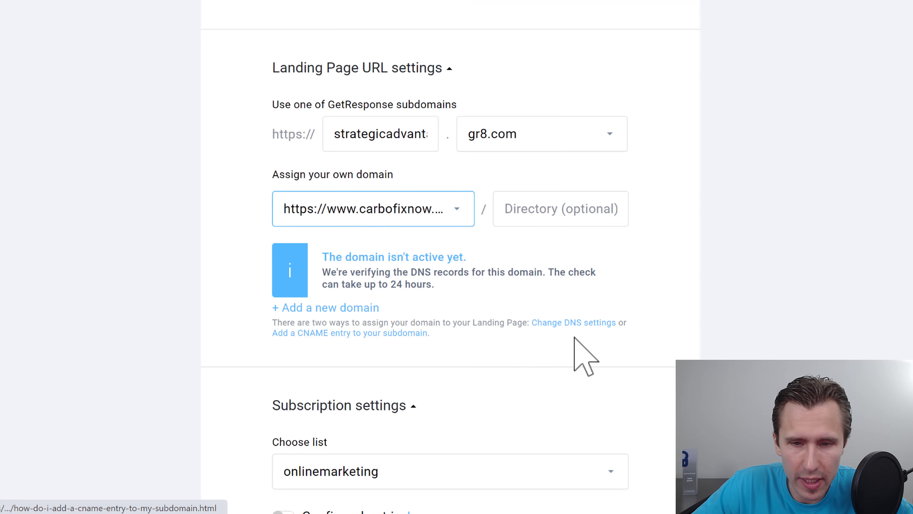
pyautogui.click(551, 323)
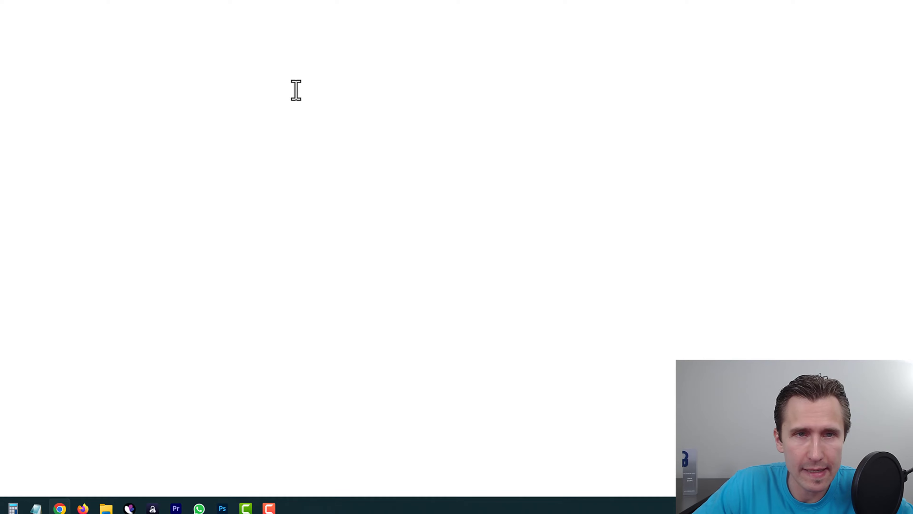
# Step: Copy the first nameserver, ns-a-1.getresponse.com, from the Help Center nameserver steps
pyautogui.scroll(-8, 282, 217)
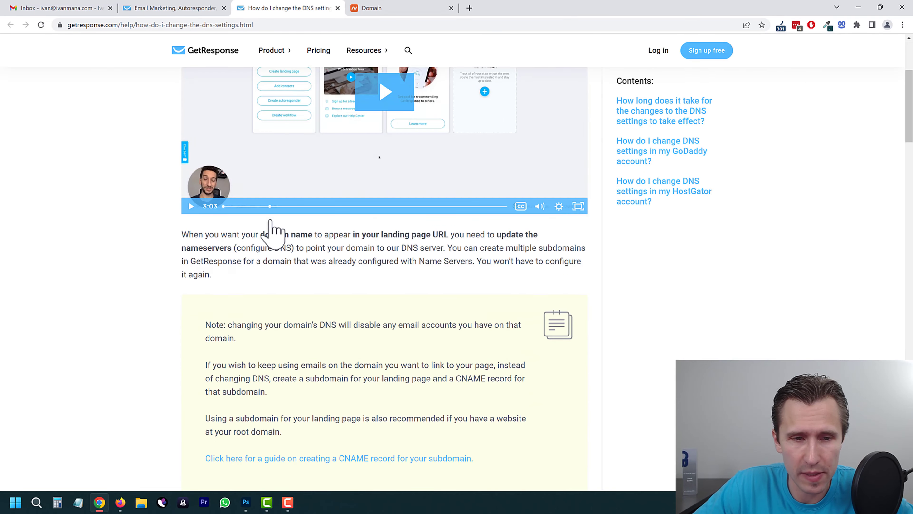
pyautogui.scroll(-5, 271, 221)
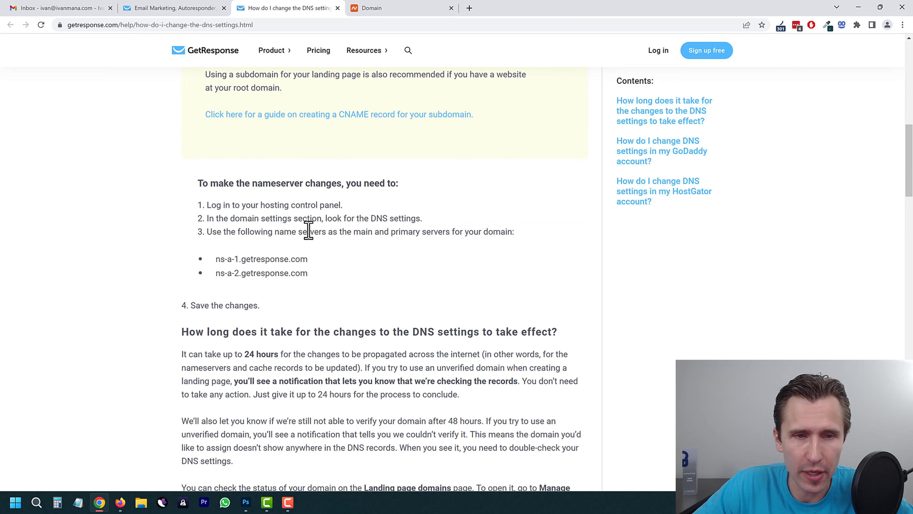
pyautogui.moveTo(309, 259); pyautogui.dragTo(221, 259)
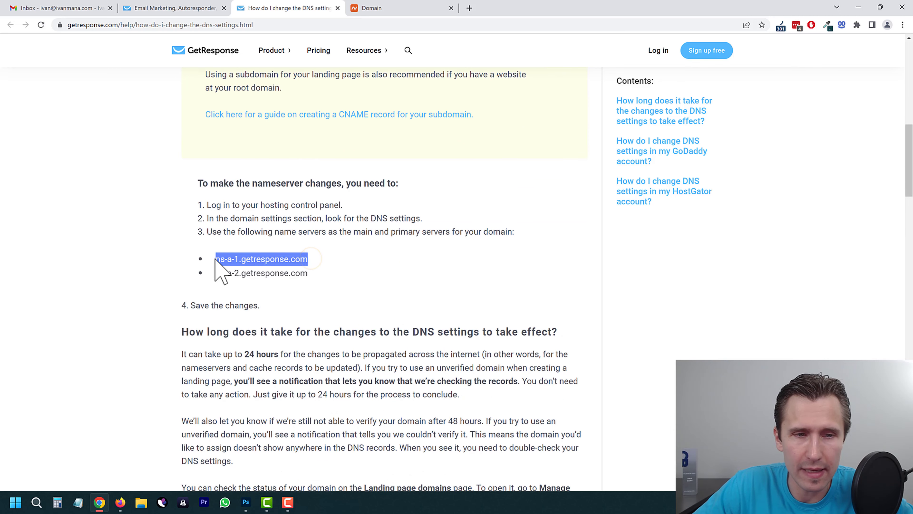
pyautogui.moveTo(311, 274); pyautogui.dragTo(218, 262)
pyautogui.click(274, 258)
pyautogui.rightClick(242, 258)
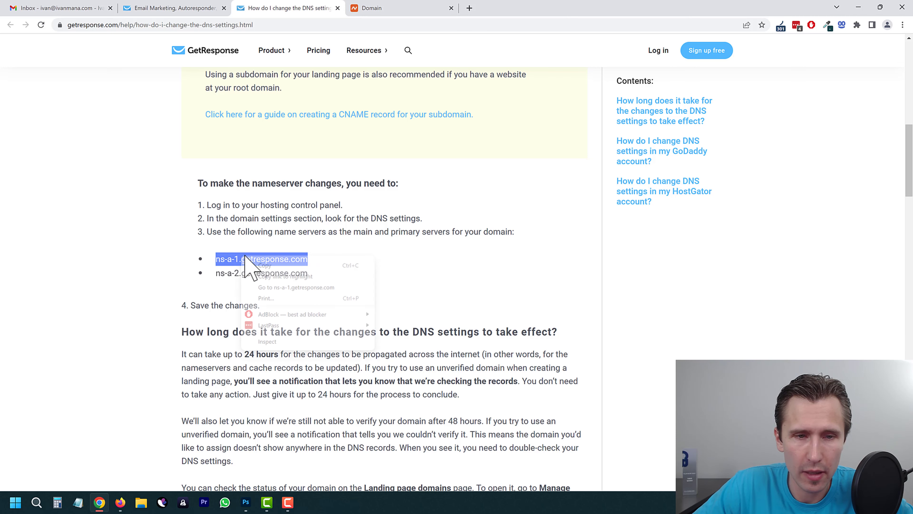
pyautogui.click(282, 265)
# Step: Switch carbofixnow.com to Custom DNS and paste ns-a-1.getresponse.com as the first nameserver
pyautogui.click(363, 6)
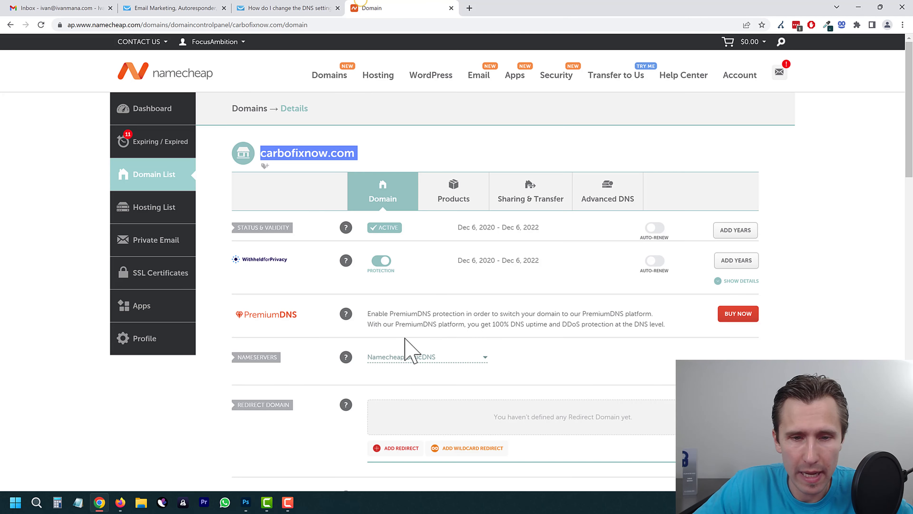
pyautogui.click(411, 355)
pyautogui.click(392, 404)
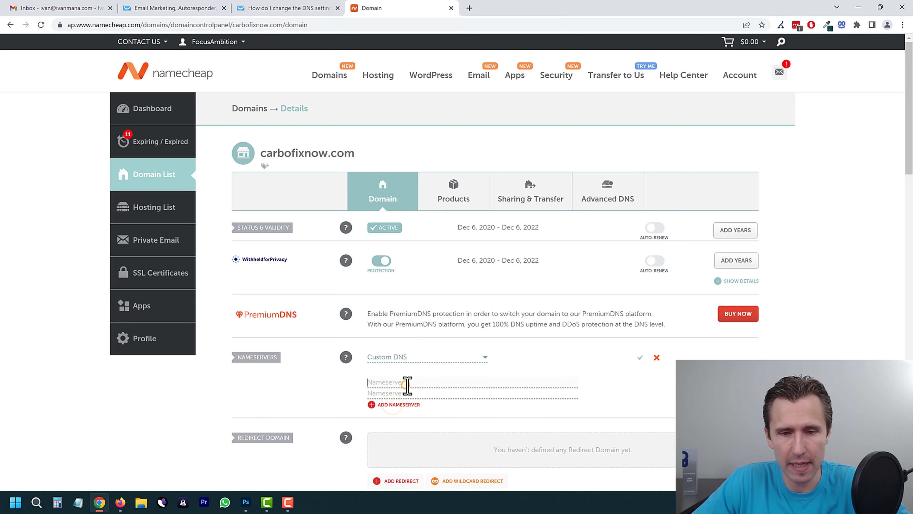
pyautogui.hotkey('ctrl', 'v')
# Step: Copy ns-a-2.getresponse.com from the help article, paste it as the second nameserver, and save
pyautogui.click(286, 9)
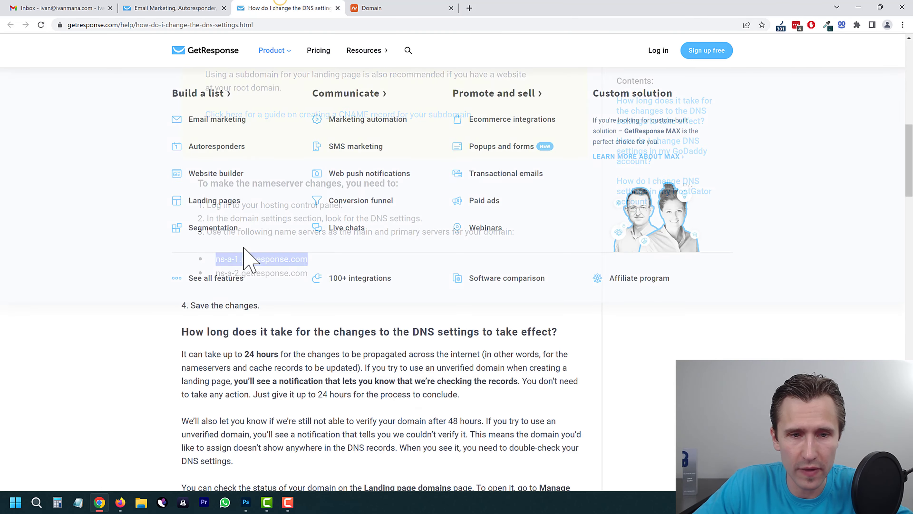
pyautogui.click(218, 367)
pyautogui.doubleClick(265, 274)
pyautogui.tripleClick(264, 274)
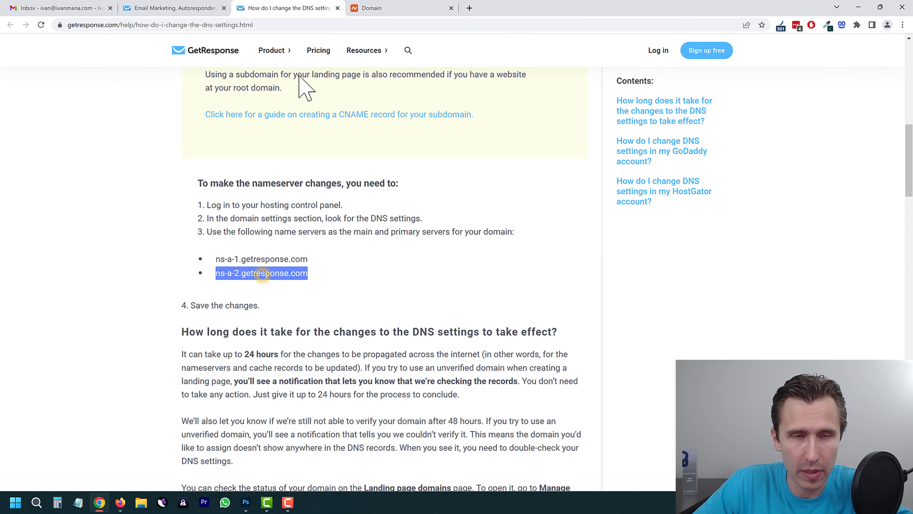
pyautogui.click(419, 5)
pyautogui.hotkey('ctrl', 'v')
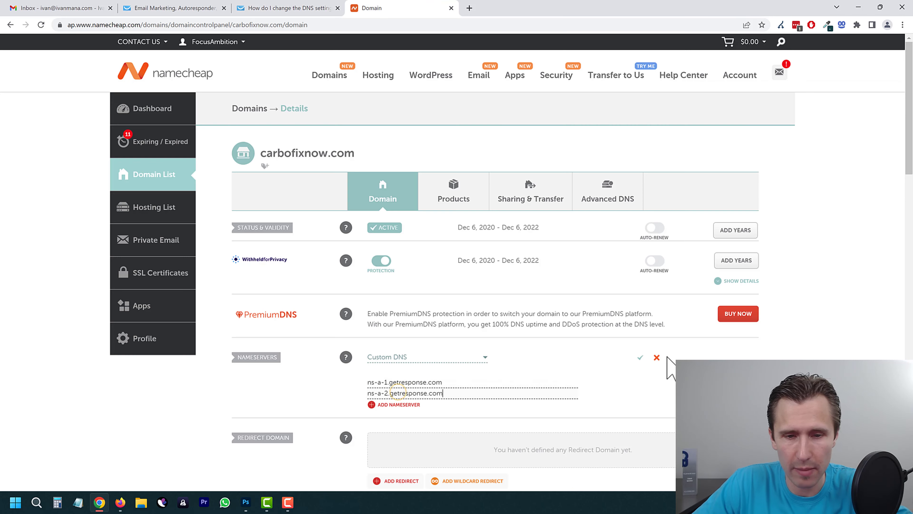
pyautogui.click(639, 359)
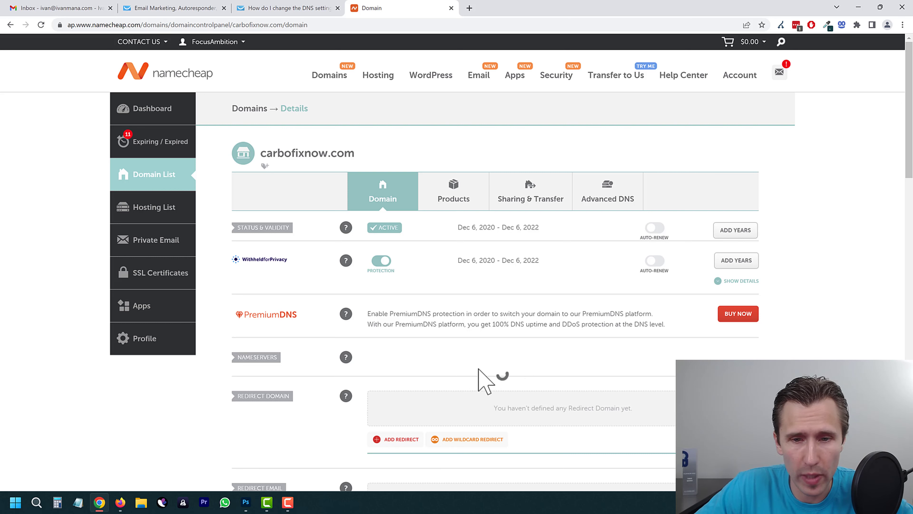
pyautogui.moveTo(260, 53); pyautogui.dragTo(442, 62)
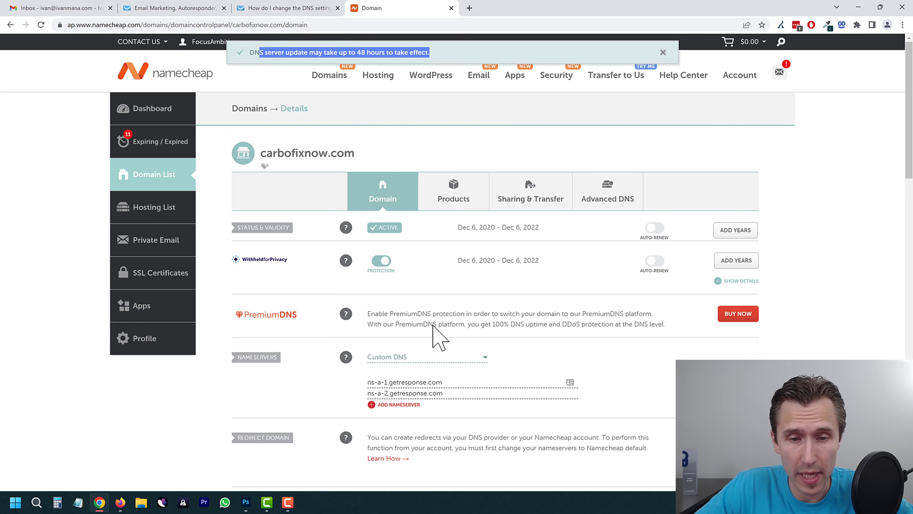
pyautogui.click(301, 8)
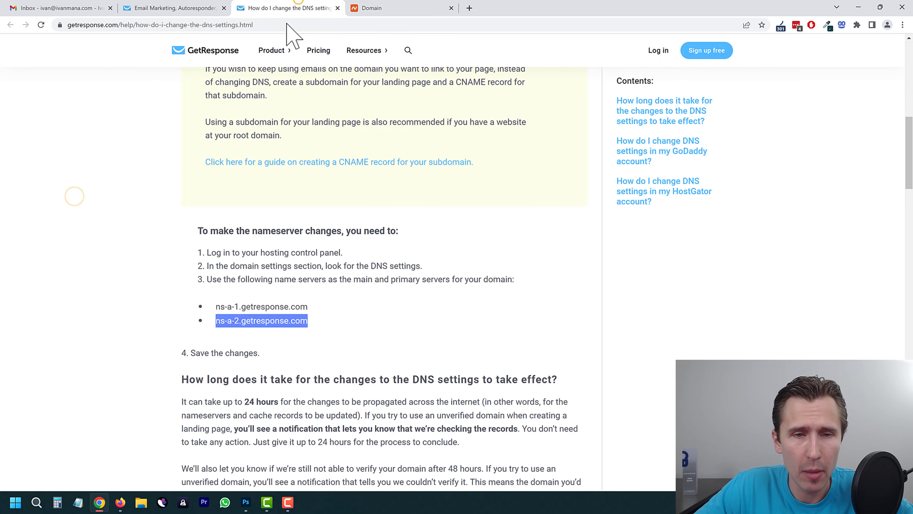
# Step: Keep onlinemarketing as the signup list and toggle the confirmed opt-in setting
pyautogui.click(172, 2)
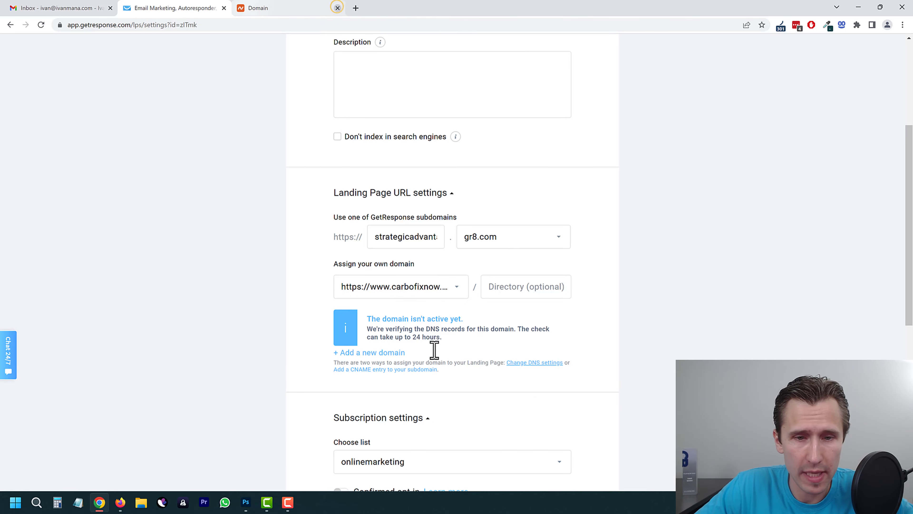
pyautogui.scroll(-5, 432, 351)
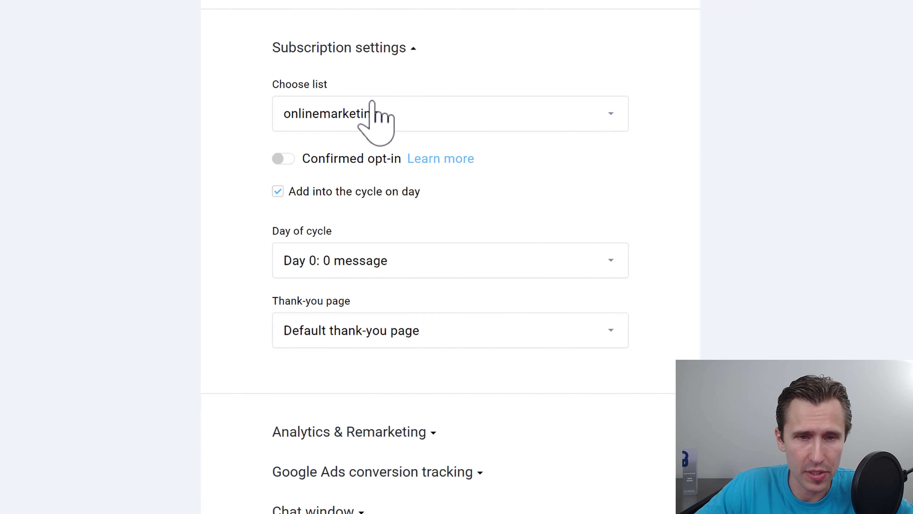
pyautogui.click(378, 149)
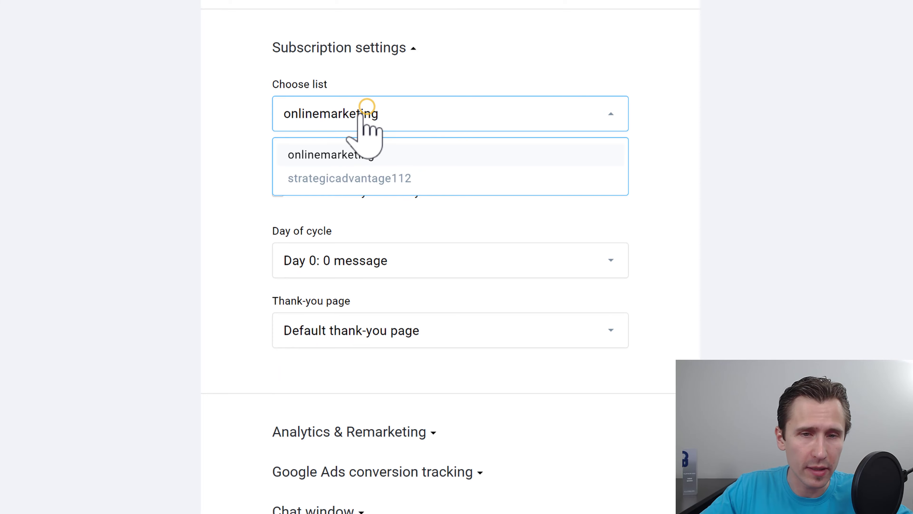
pyautogui.click(312, 156)
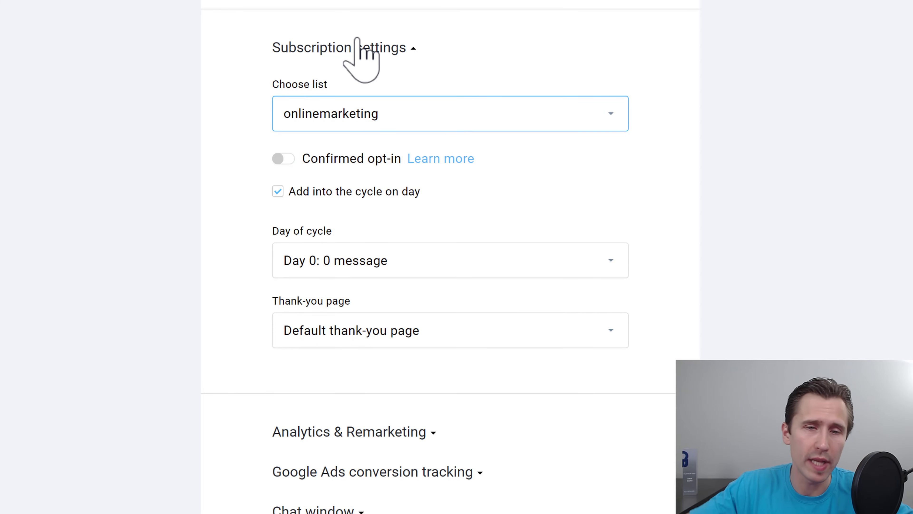
pyautogui.click(280, 159)
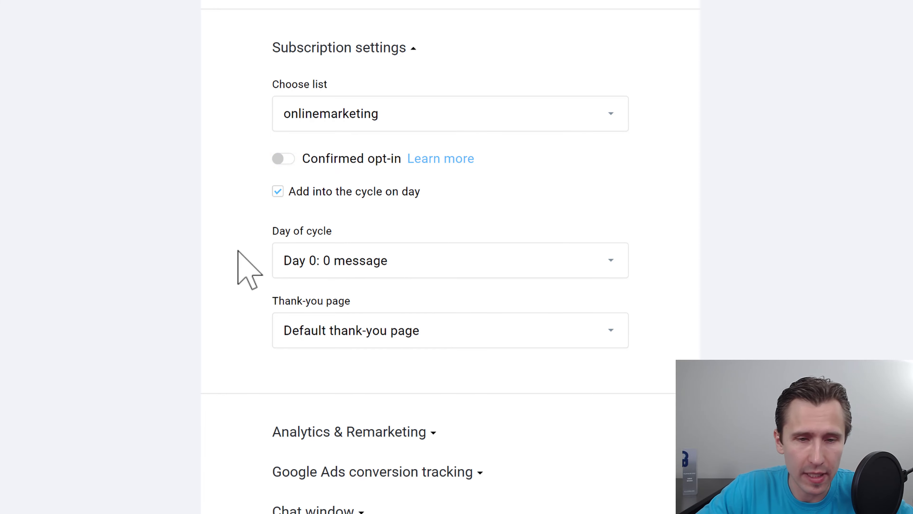
# Step: Try the thank-you page options: default, a custom page address, and staying on the page
pyautogui.scroll(-4, 369, 159)
pyautogui.click(337, 187)
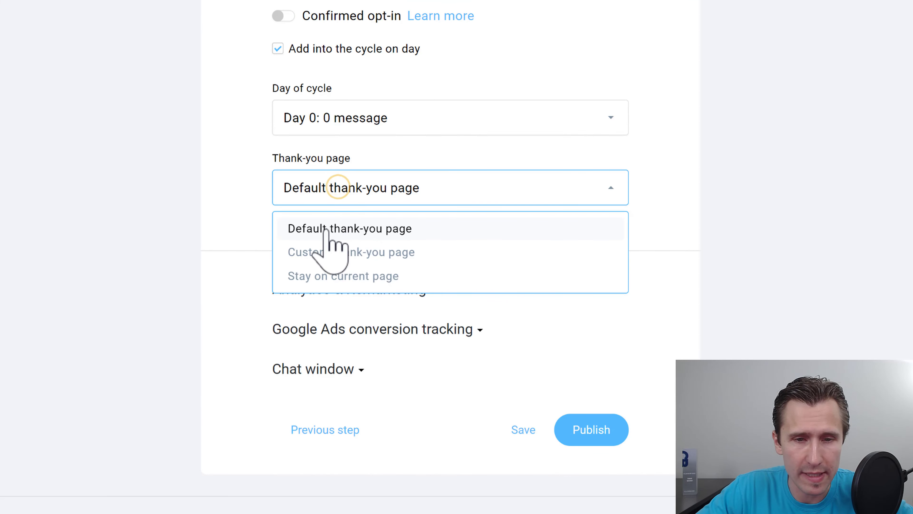
pyautogui.click(324, 229)
pyautogui.scroll(7, 189, 205)
pyautogui.scroll(14, 186, 202)
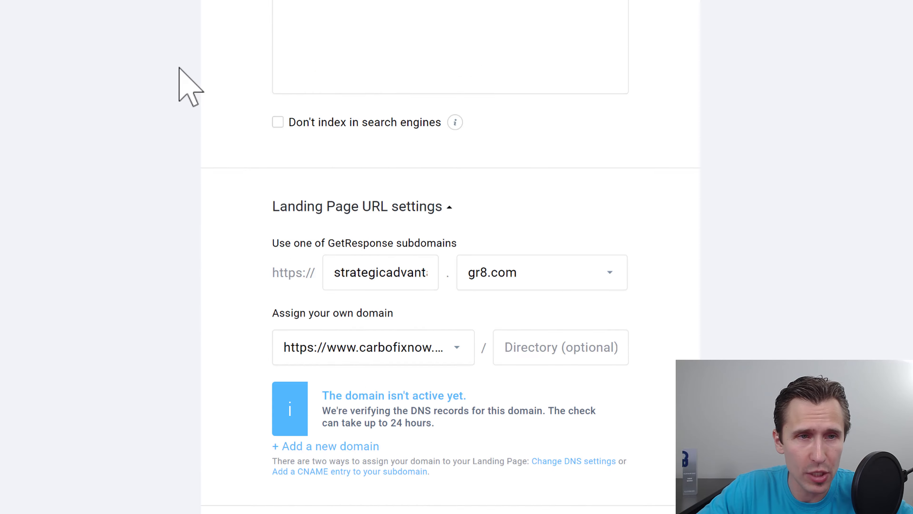
pyautogui.scroll(-20, 173, 130)
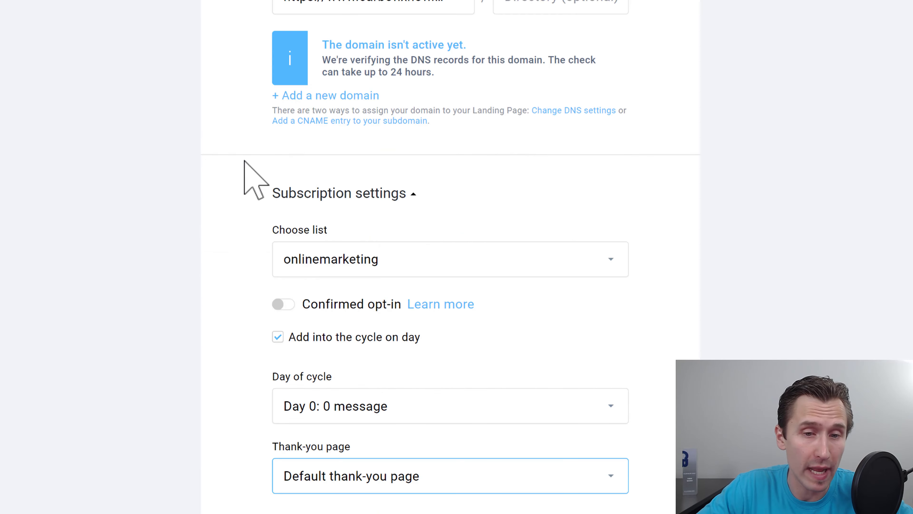
pyautogui.click(346, 162)
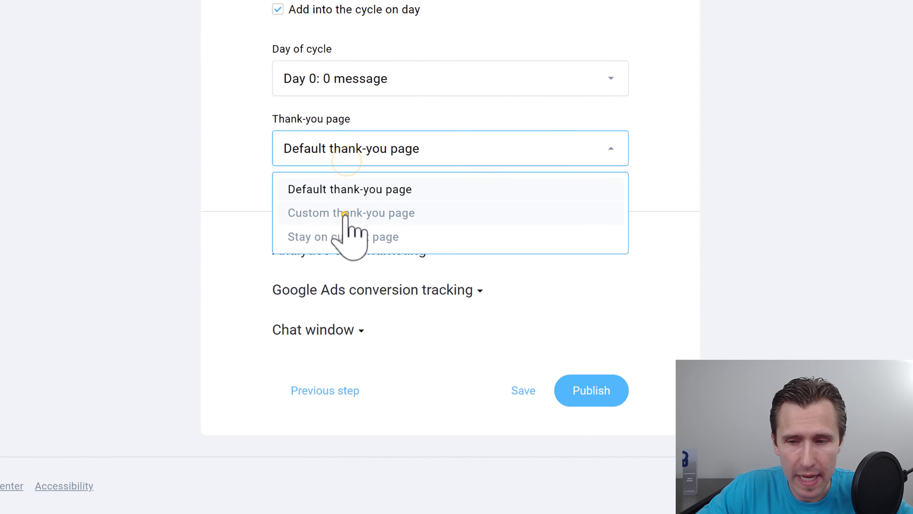
pyautogui.click(346, 213)
pyautogui.click(333, 216)
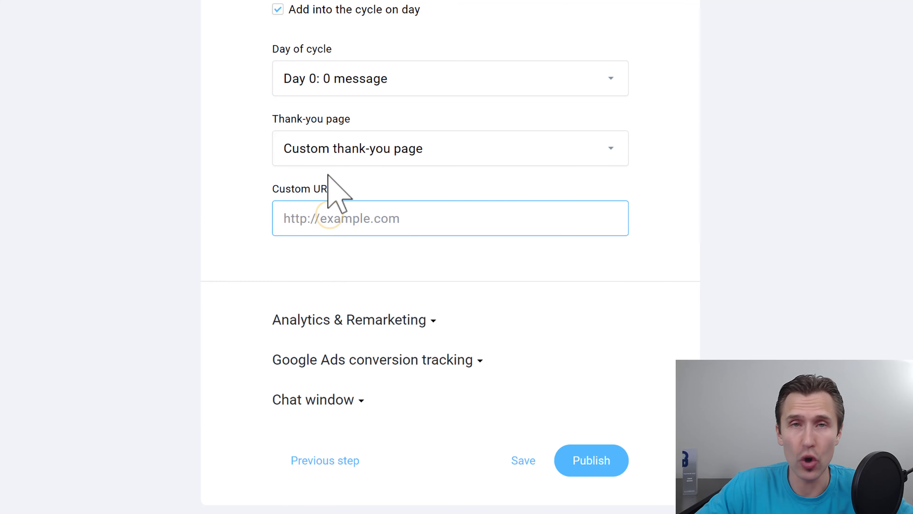
pyautogui.click(327, 137)
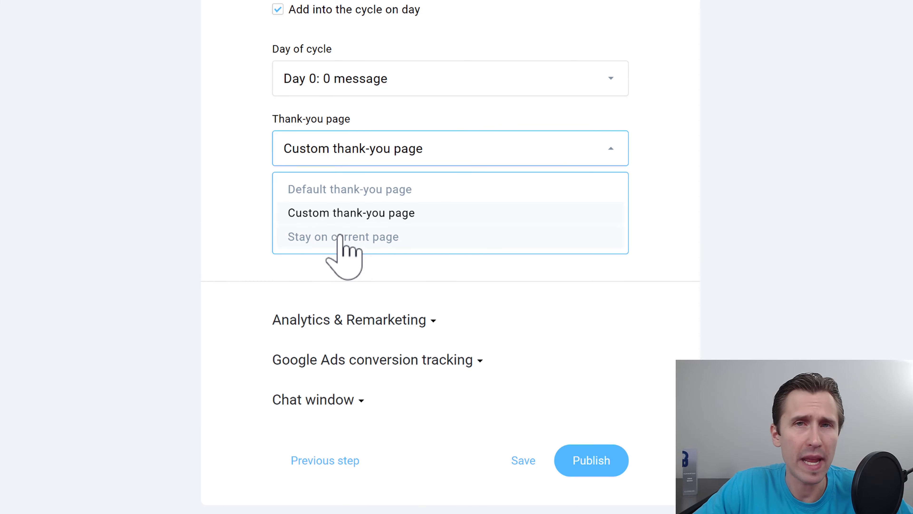
pyautogui.click(340, 237)
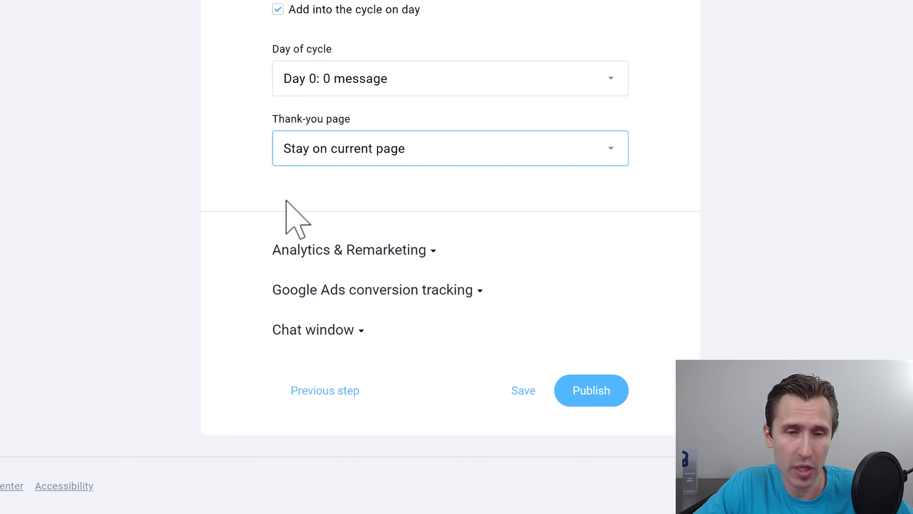
# Step: Set the signup's thank-you destination to the Default thank-you page
pyautogui.scroll(5, 236, 305)
pyautogui.scroll(-1, 363, 241)
pyautogui.click(322, 338)
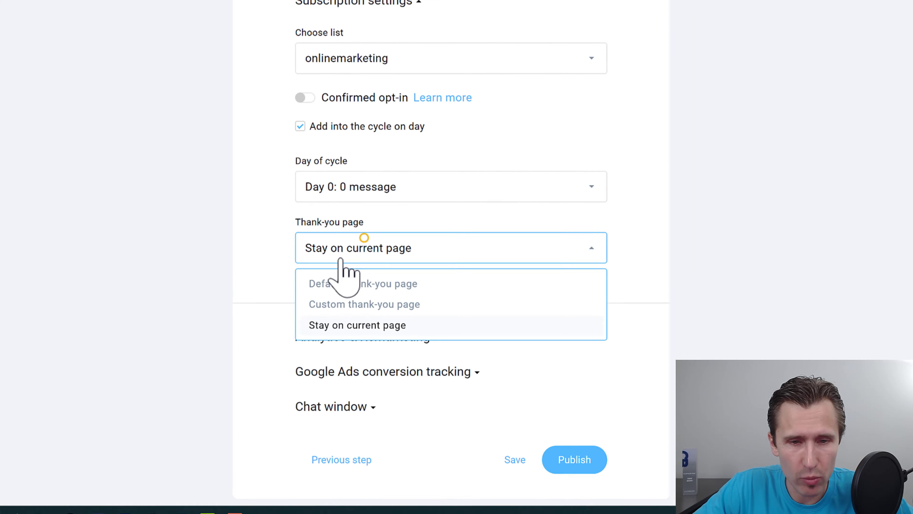
pyautogui.click(342, 284)
pyautogui.scroll(10, 204, 288)
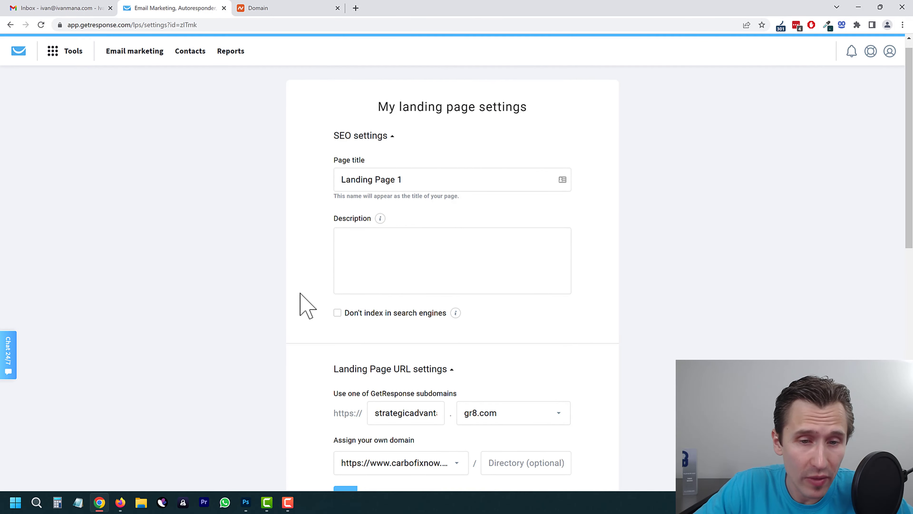
pyautogui.scroll(-15, 304, 304)
# Step: Publish Landing Page 1 and open its live gr8.com address in a new tab
pyautogui.click(556, 404)
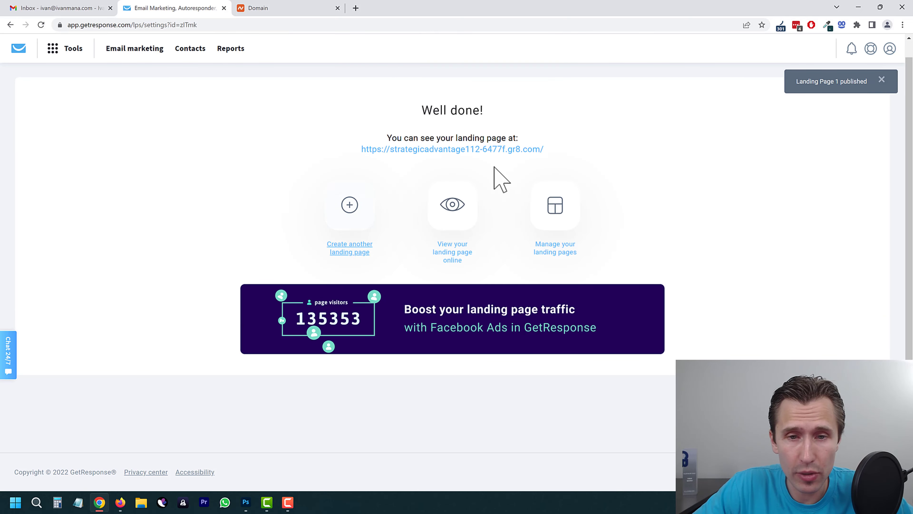
pyautogui.click(448, 149)
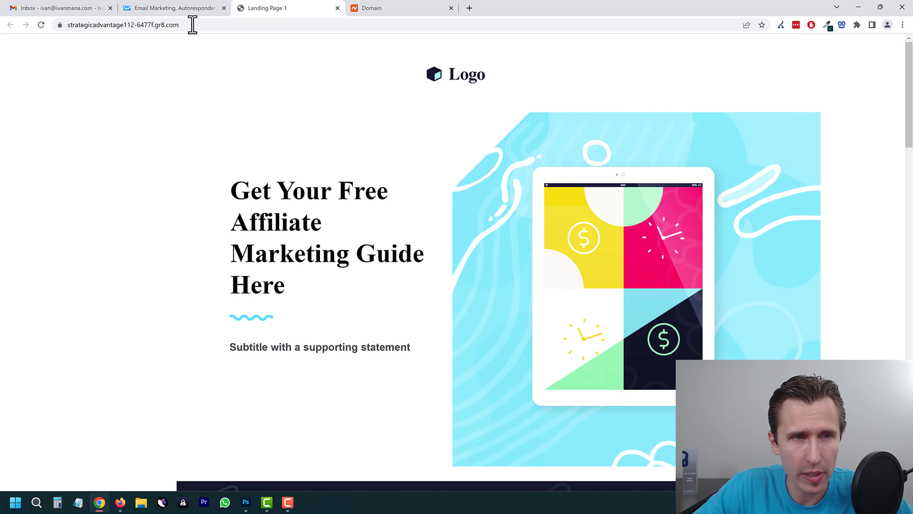
pyautogui.click(70, 24)
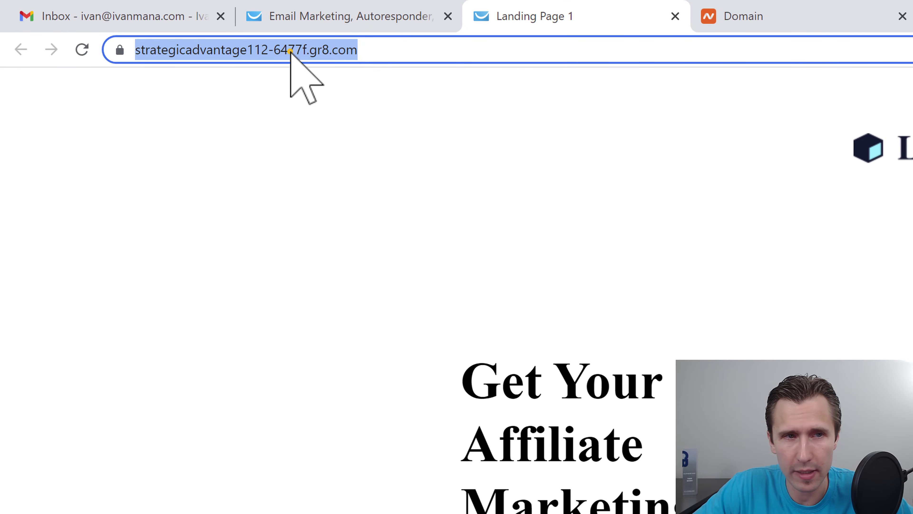
pyautogui.click(292, 50)
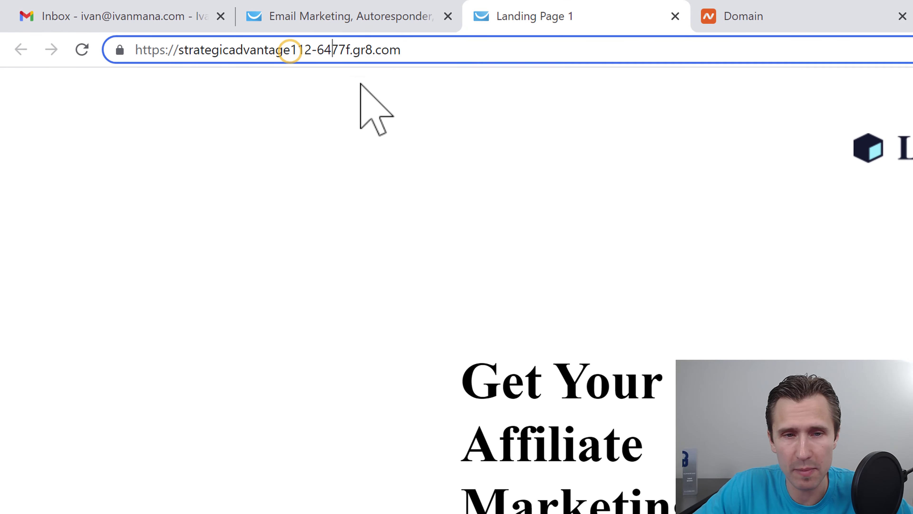
# Step: Submit a test signup on the live page, review the thank-you page, and close it
pyautogui.scroll(-5, 604, 373)
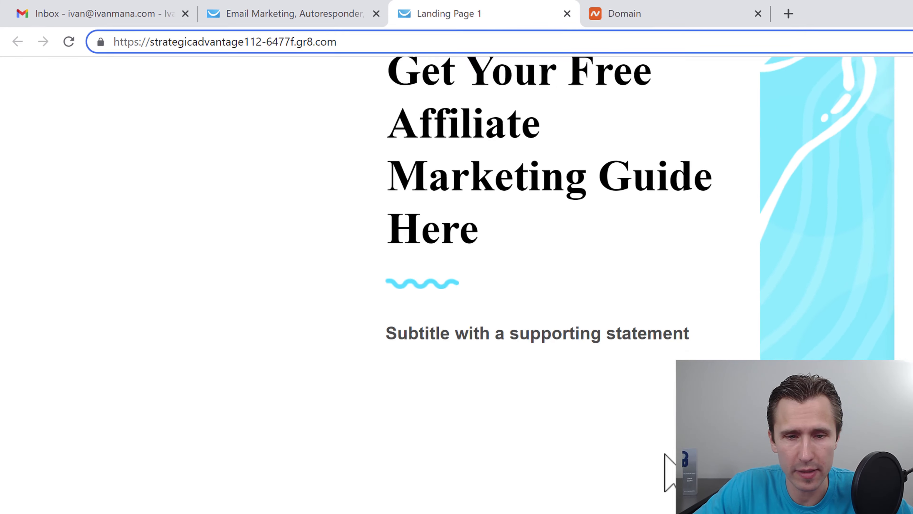
pyautogui.scroll(-3, 665, 454)
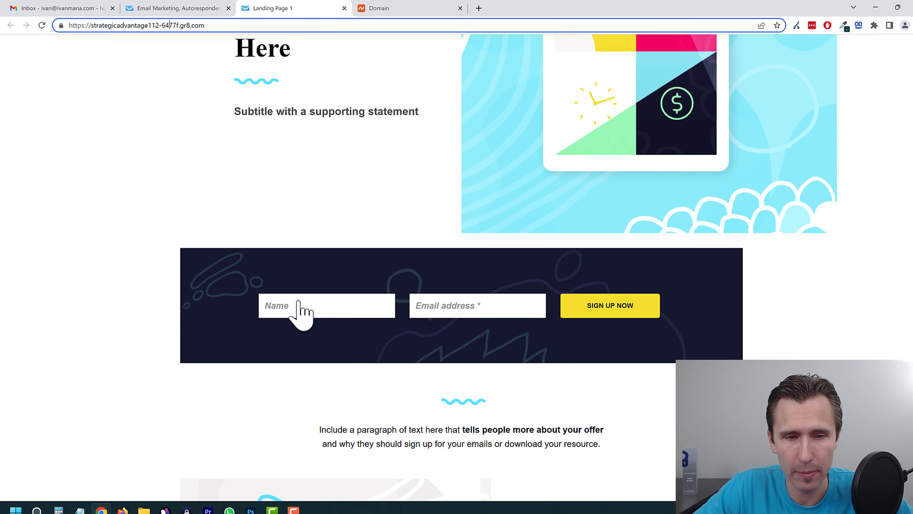
pyautogui.click(293, 296)
pyautogui.write('ivan')
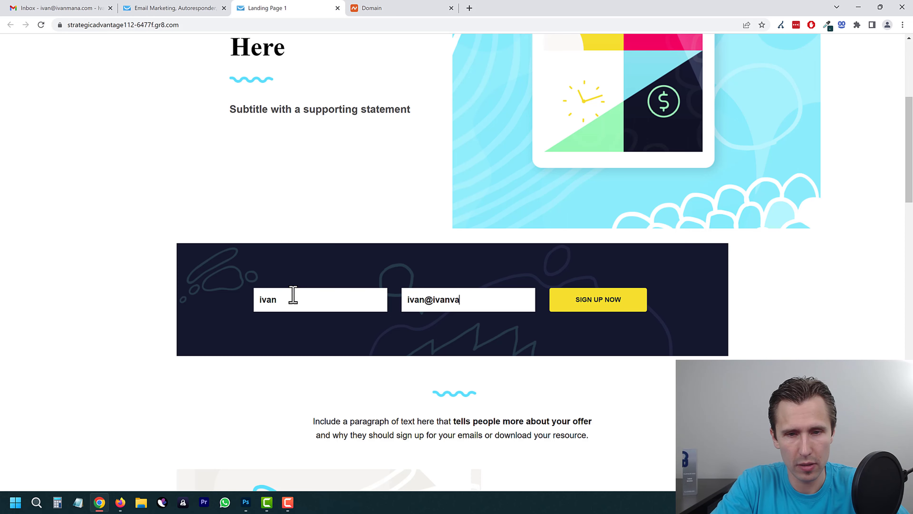
pyautogui.press('Return')
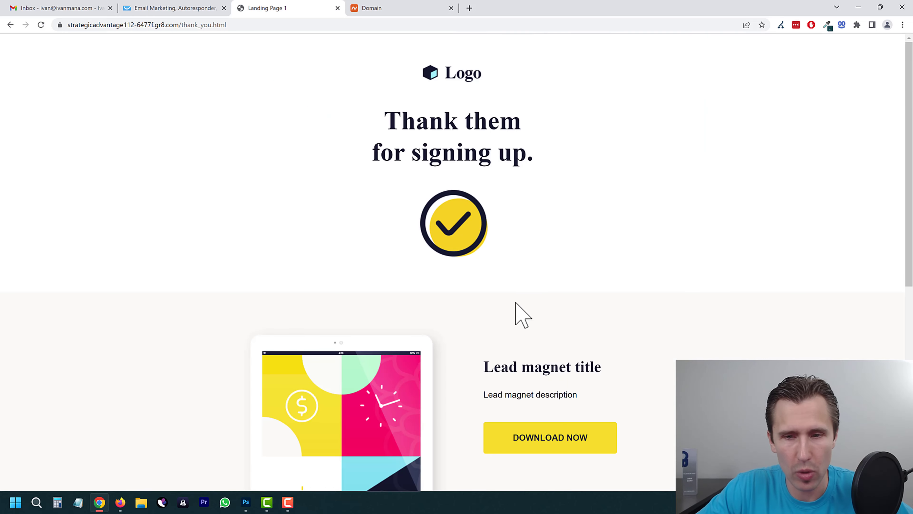
pyautogui.scroll(-3, 574, 329)
pyautogui.scroll(-2, 617, 282)
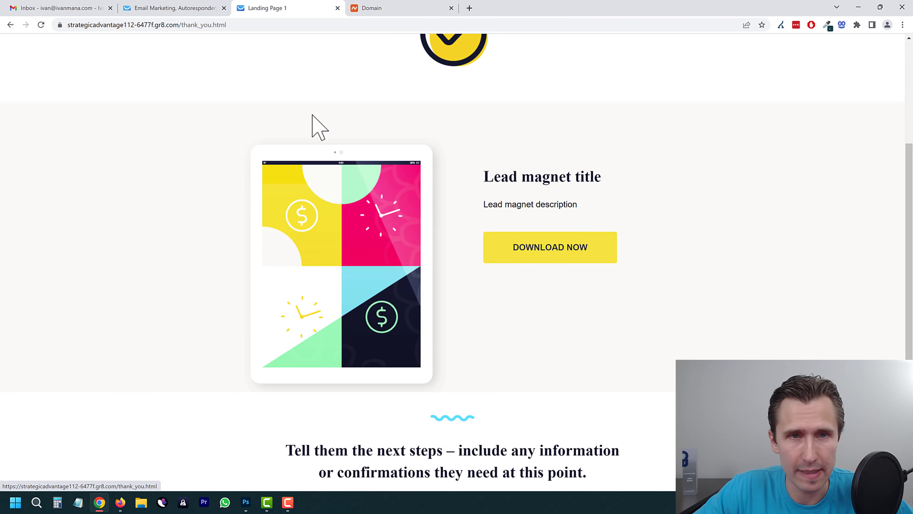
pyautogui.click(337, 8)
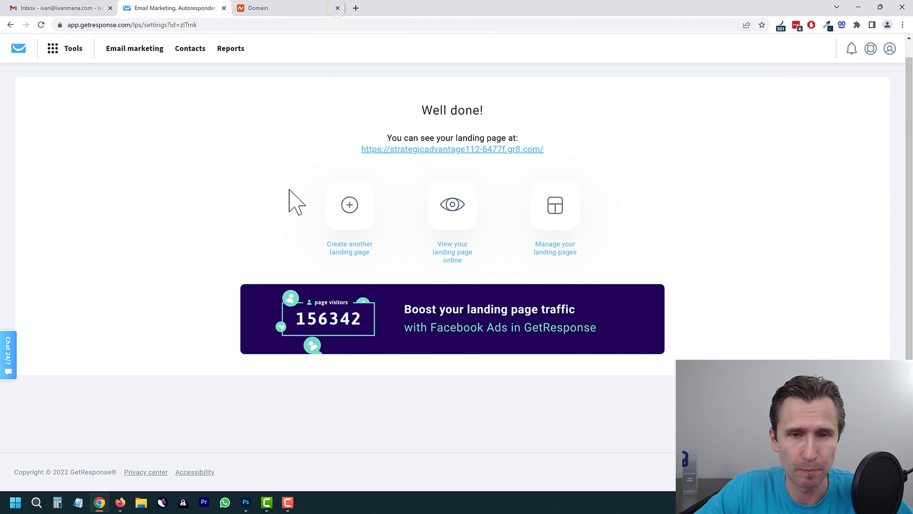
# Step: Go to Conversion funnels under Tools and begin creating a new funnel
pyautogui.click(68, 67)
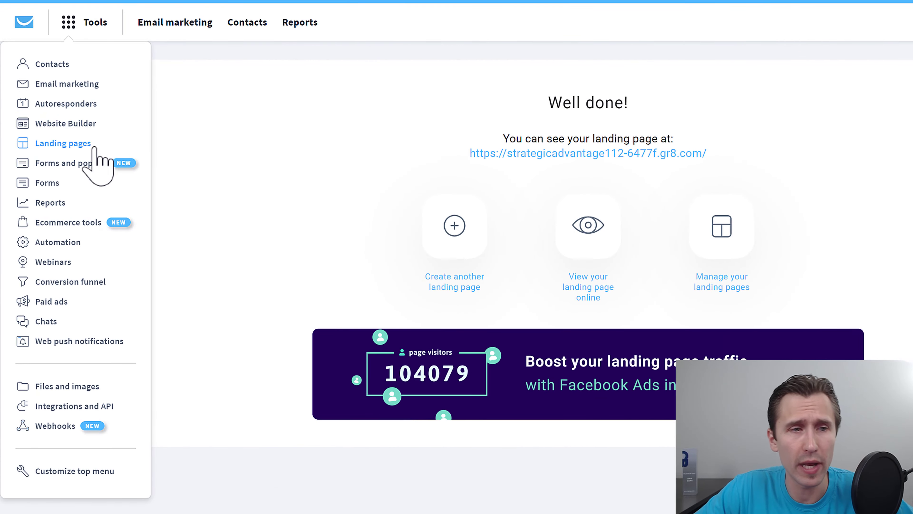
pyautogui.click(61, 282)
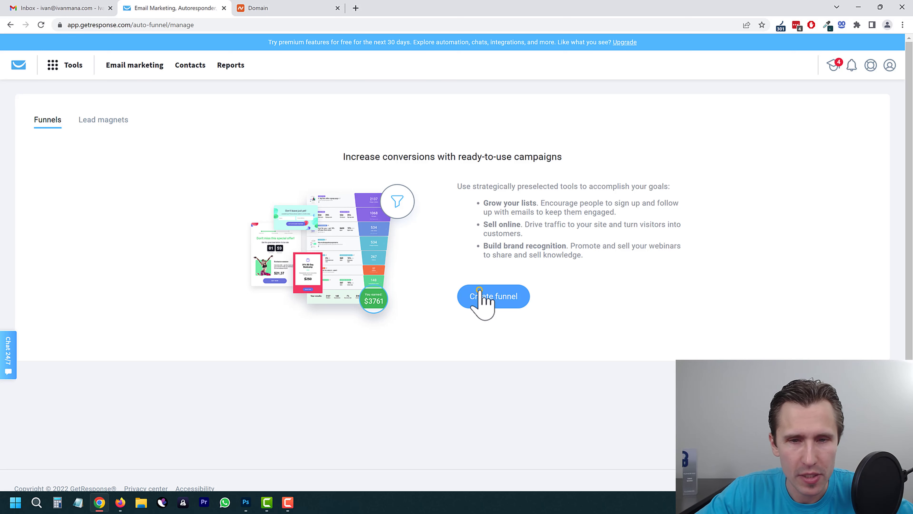
pyautogui.click(480, 299)
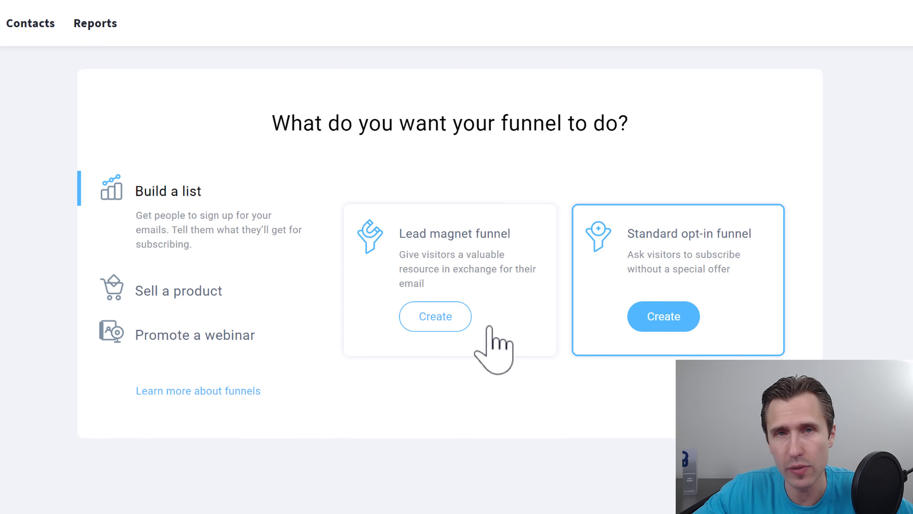
# Step: Create a lead magnet funnel named 'Funnel 1'
pyautogui.click(427, 309)
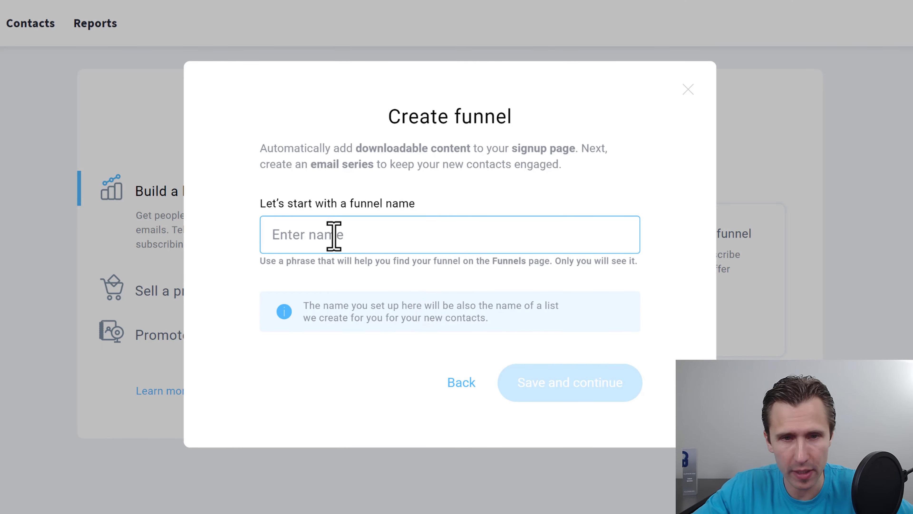
pyautogui.write('Funnel 1')
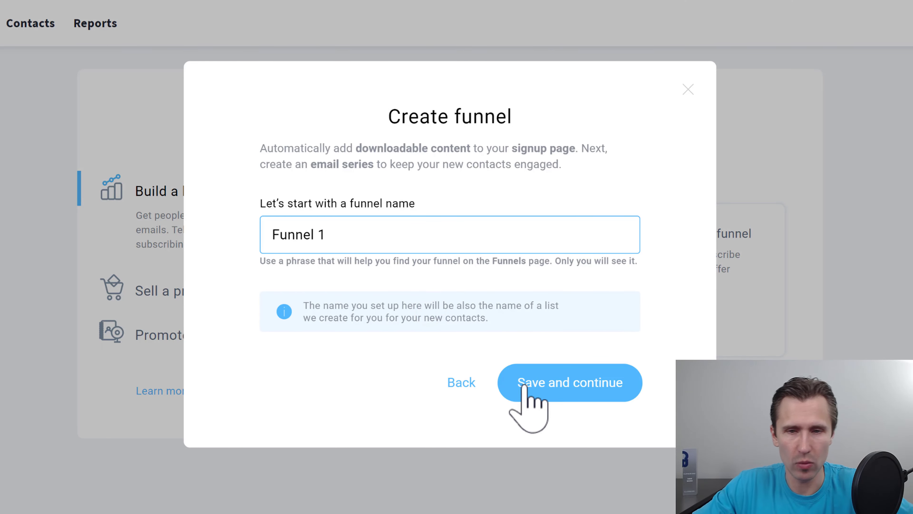
pyautogui.click(527, 382)
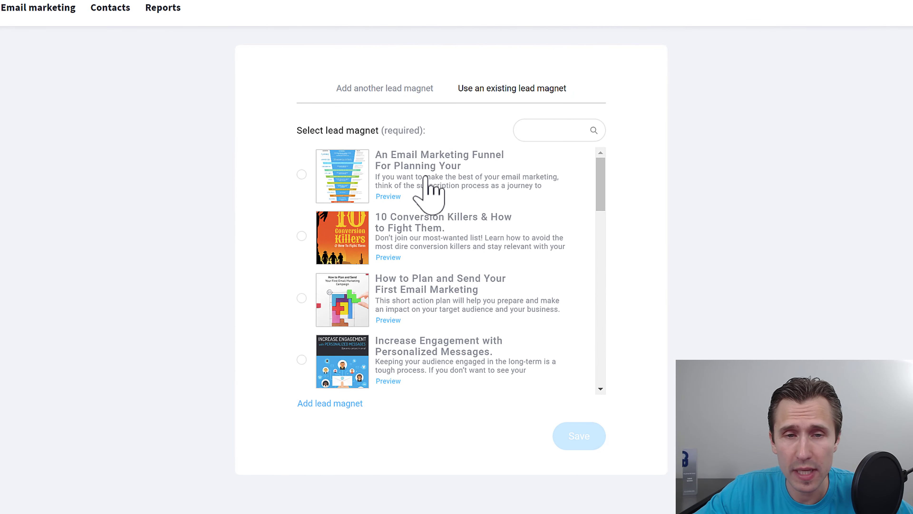
pyautogui.scroll(-10, 451, 292)
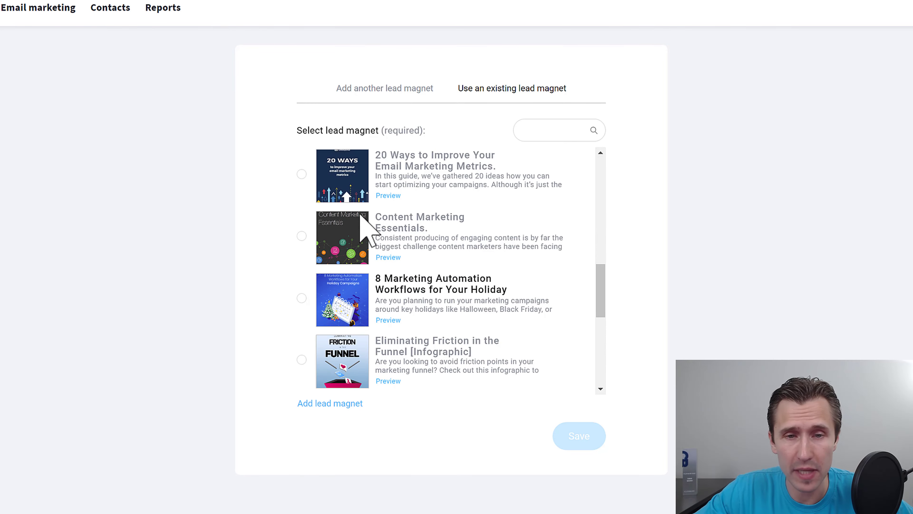
pyautogui.scroll(10, 429, 254)
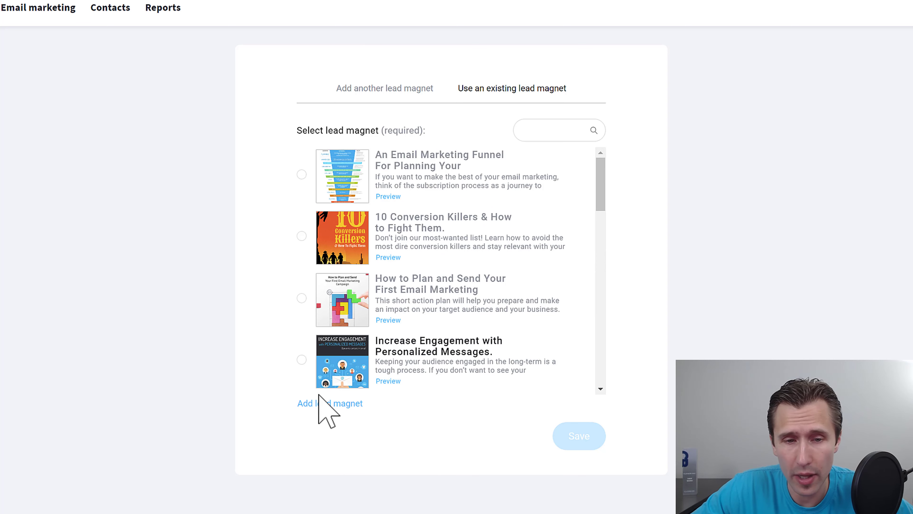
# Step: Choose the existing 'An Email Marketing Funnel For Planning Your' guide as the lead magnet
pyautogui.click(329, 404)
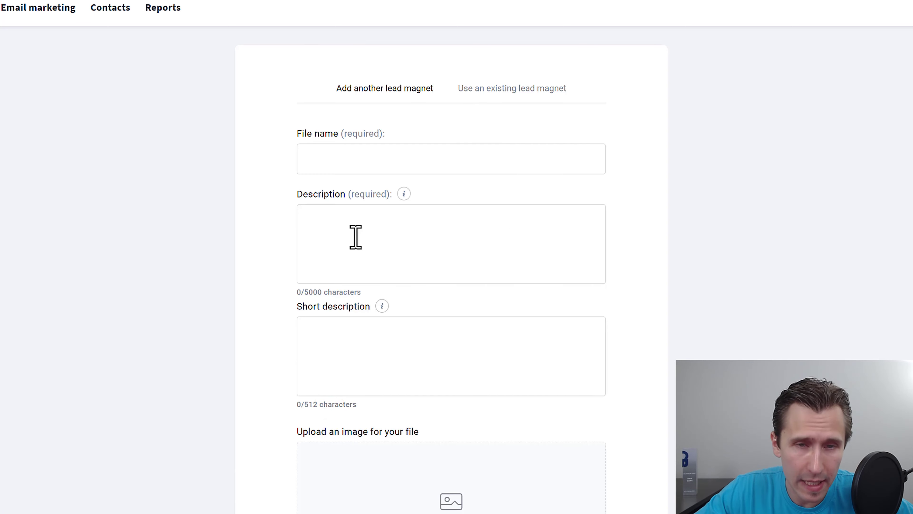
pyautogui.click(344, 159)
pyautogui.scroll(-1, 399, 357)
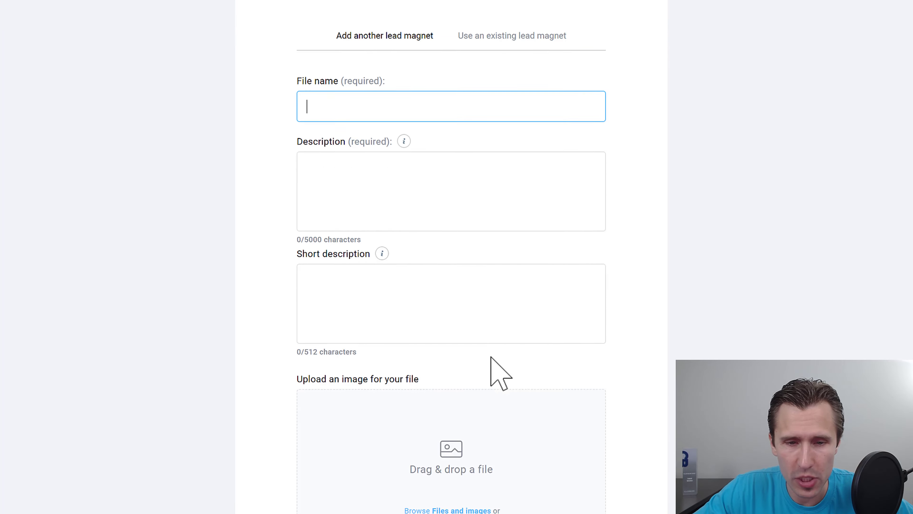
pyautogui.scroll(-4, 467, 396)
pyautogui.scroll(-3, 446, 461)
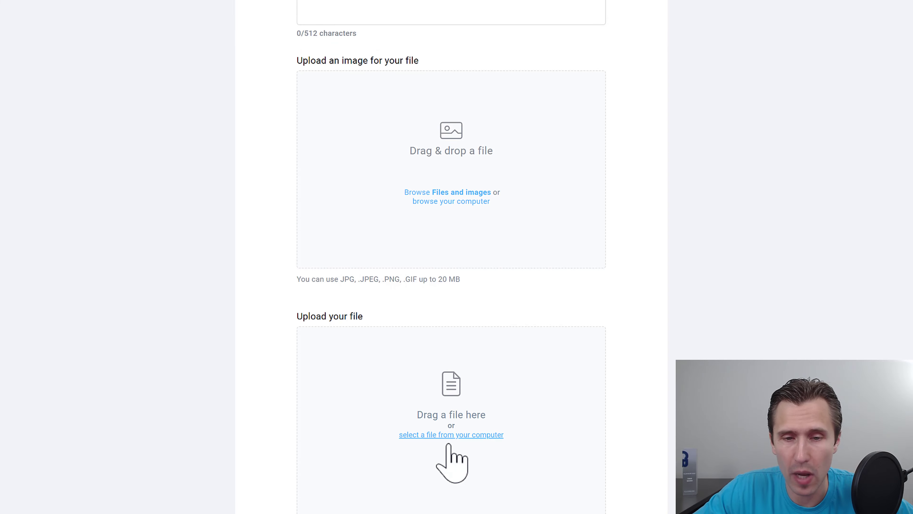
pyautogui.scroll(8, 428, 360)
pyautogui.click(512, 90)
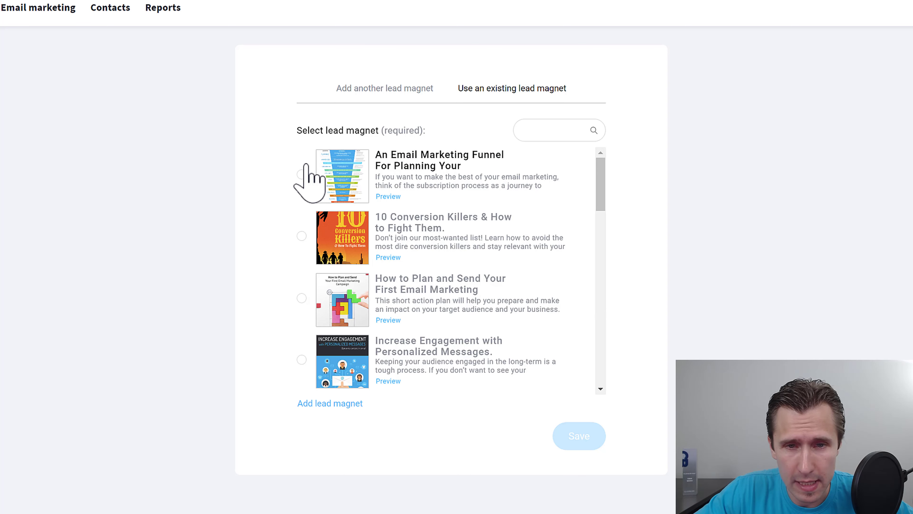
pyautogui.click(302, 169)
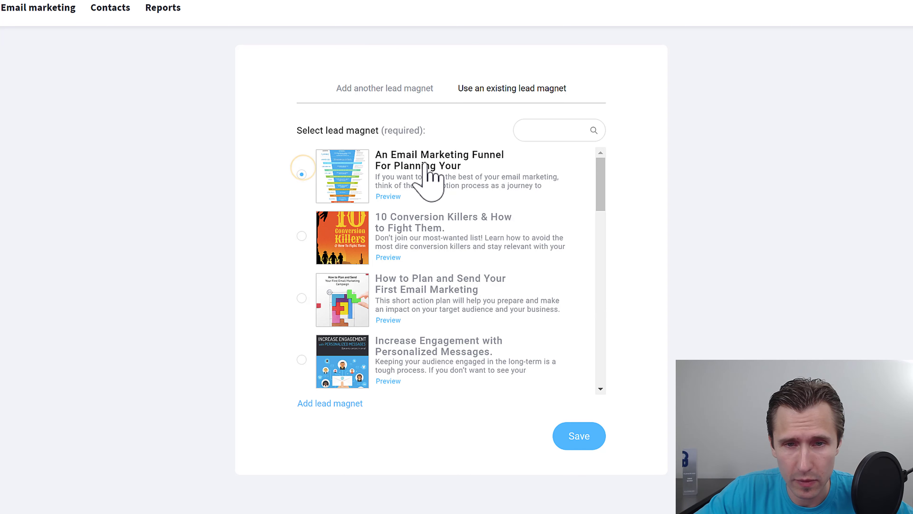
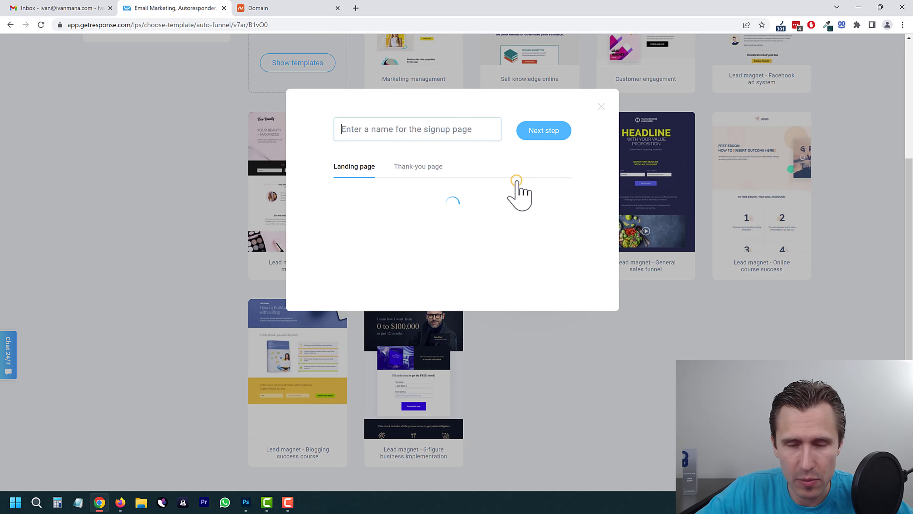
# Step: Name the new signup page 'Welcome' and continue
pyautogui.click(416, 136)
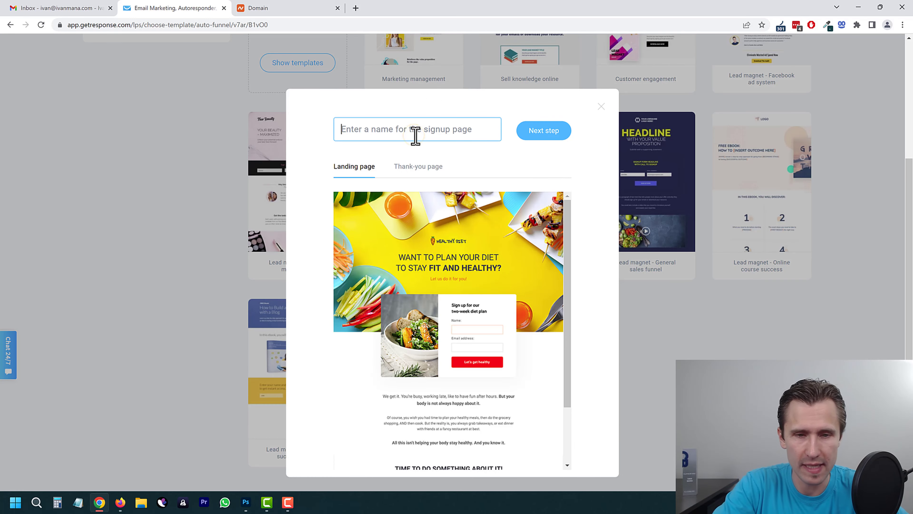
pyautogui.write('Welcome')
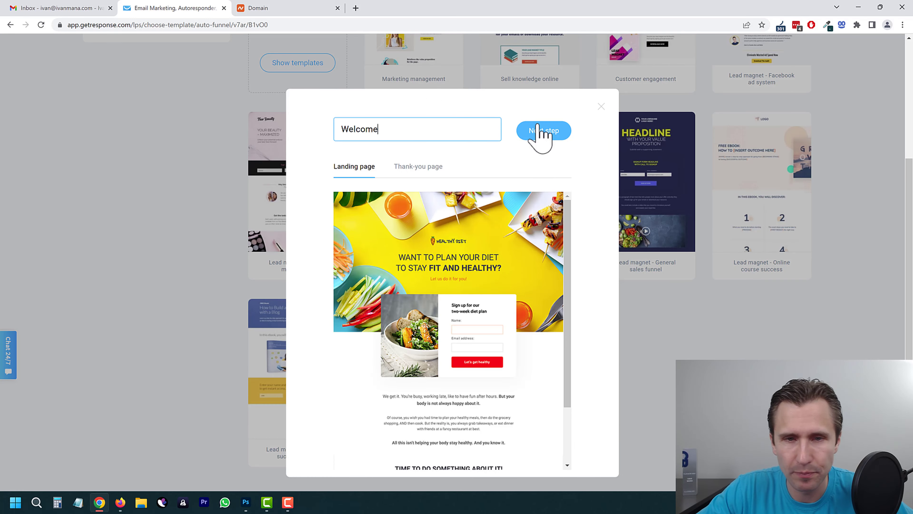
pyautogui.click(541, 138)
# Step: Review the Welcome page's Variant A and Thank-you page designs, then move on to page settings
pyautogui.click(418, 167)
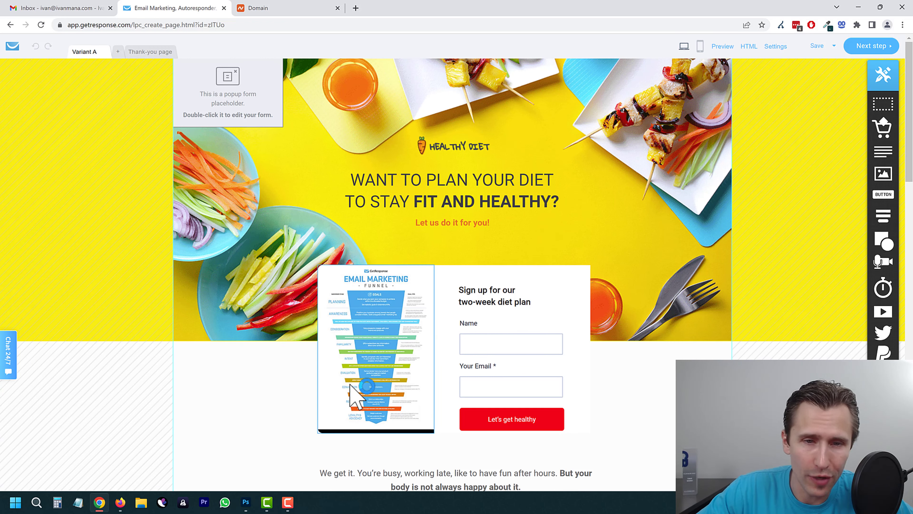
pyautogui.click(243, 83)
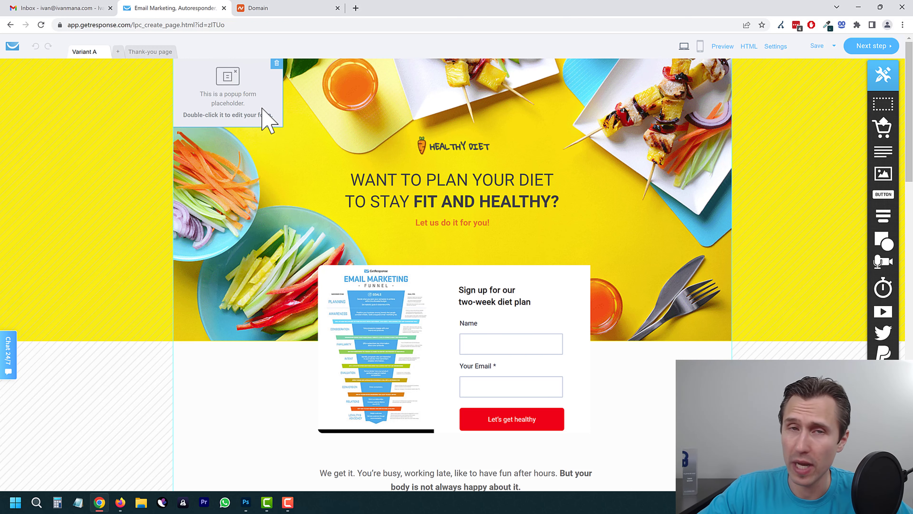
pyautogui.scroll(-5, 507, 215)
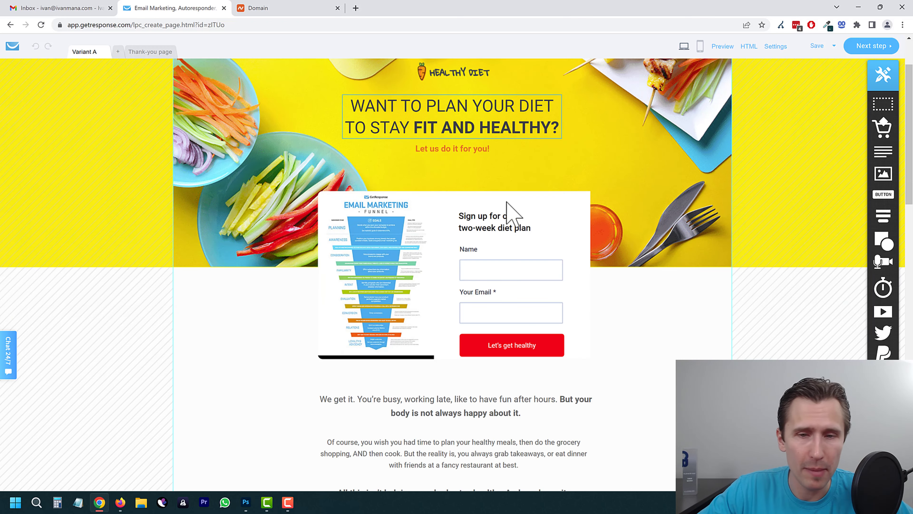
pyautogui.scroll(-15, 481, 218)
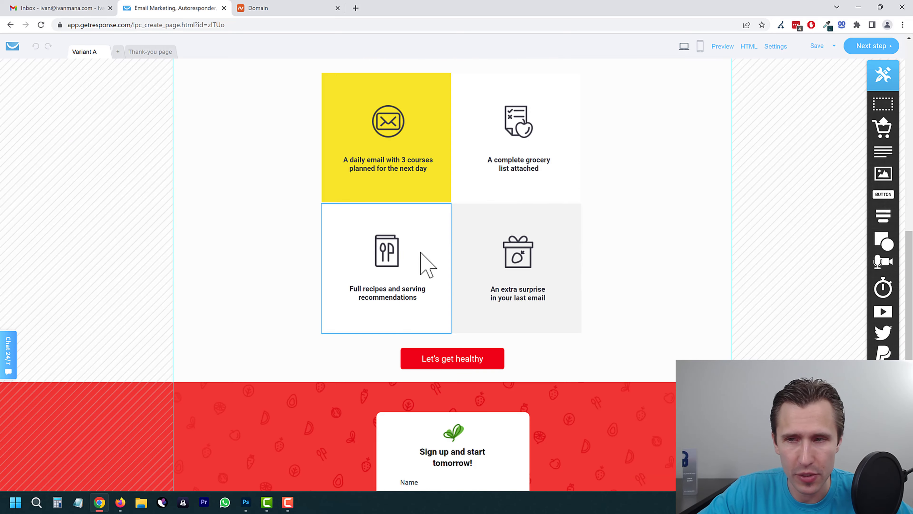
pyautogui.scroll(20, 441, 374)
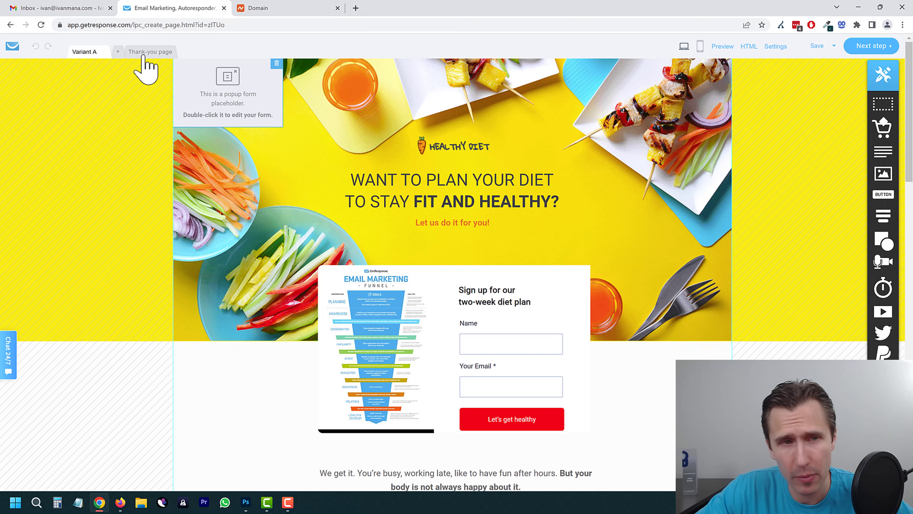
pyautogui.click(141, 53)
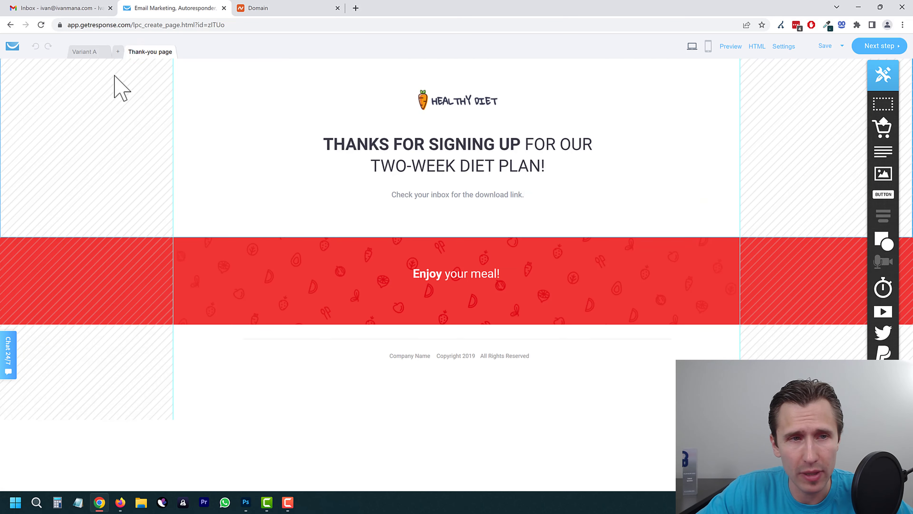
pyautogui.click(87, 51)
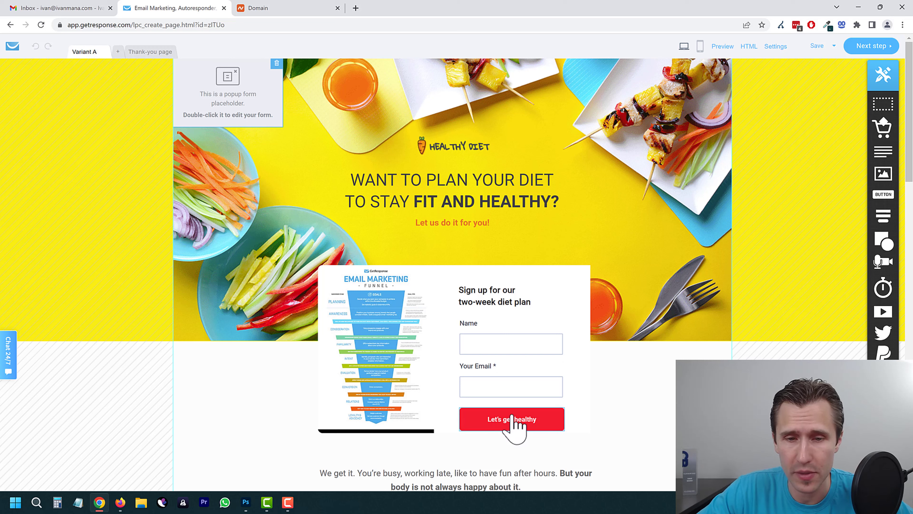
pyautogui.click(872, 49)
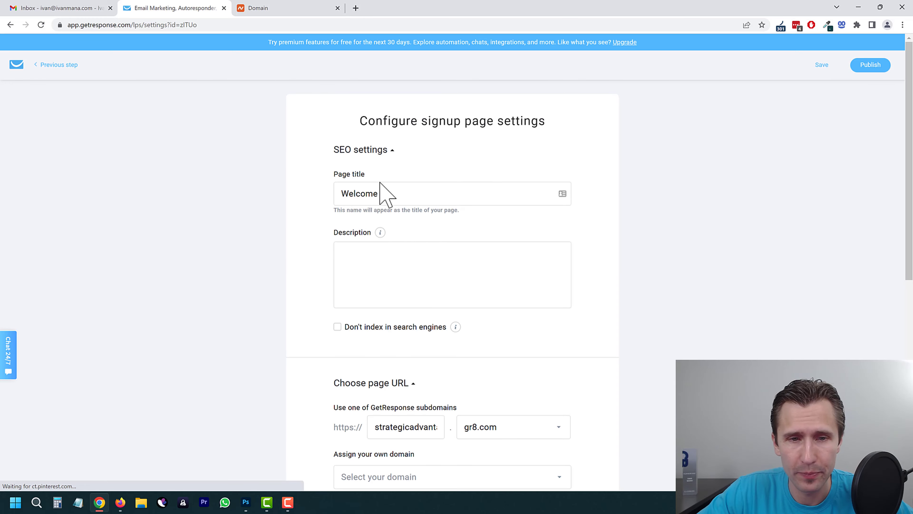
# Step: Try publishing the Welcome page on the carbofixnow.com domain with the default thank-you page
pyautogui.scroll(-3, 323, 320)
pyautogui.click(415, 331)
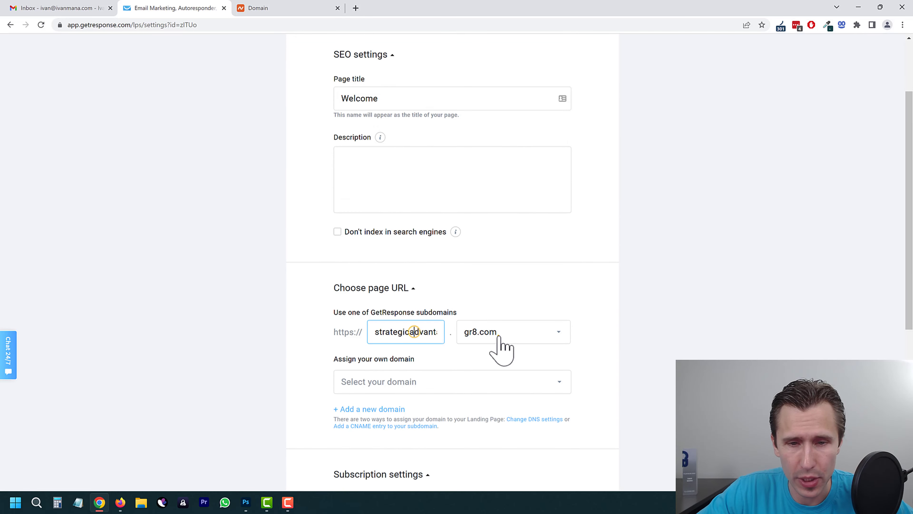
pyautogui.click(502, 347)
pyautogui.click(256, 361)
pyautogui.click(403, 382)
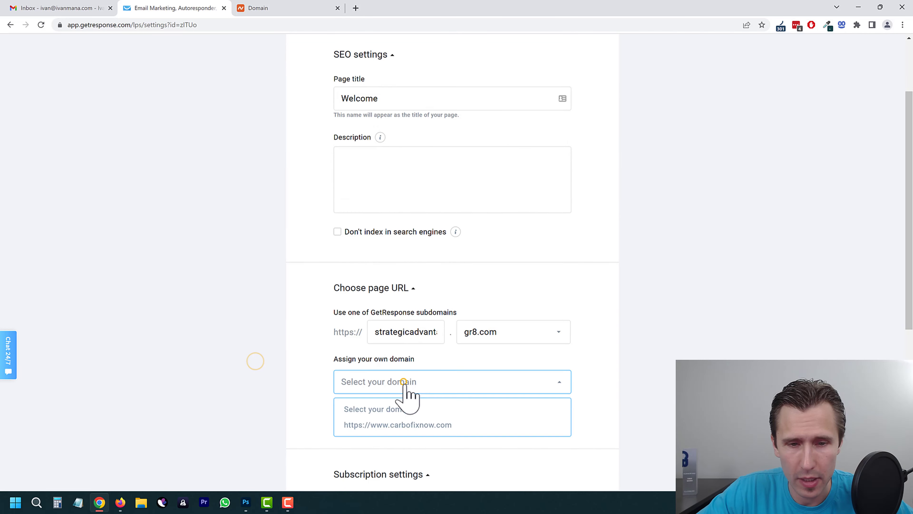
pyautogui.click(373, 429)
pyautogui.scroll(-4, 326, 387)
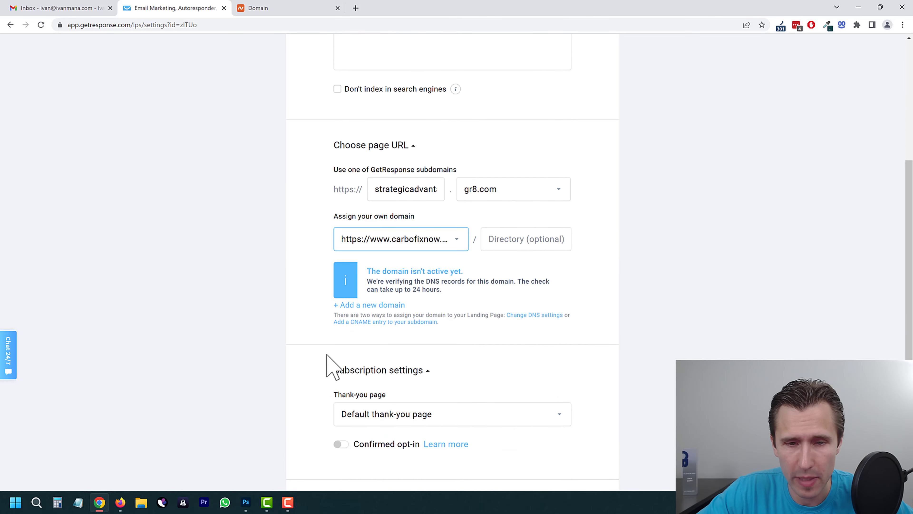
pyautogui.scroll(-5, 428, 367)
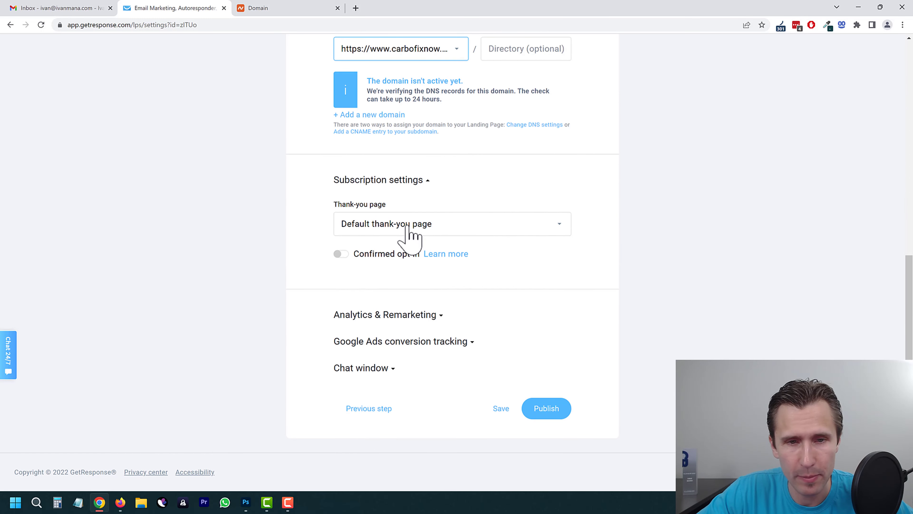
pyautogui.click(407, 225)
pyautogui.click(376, 252)
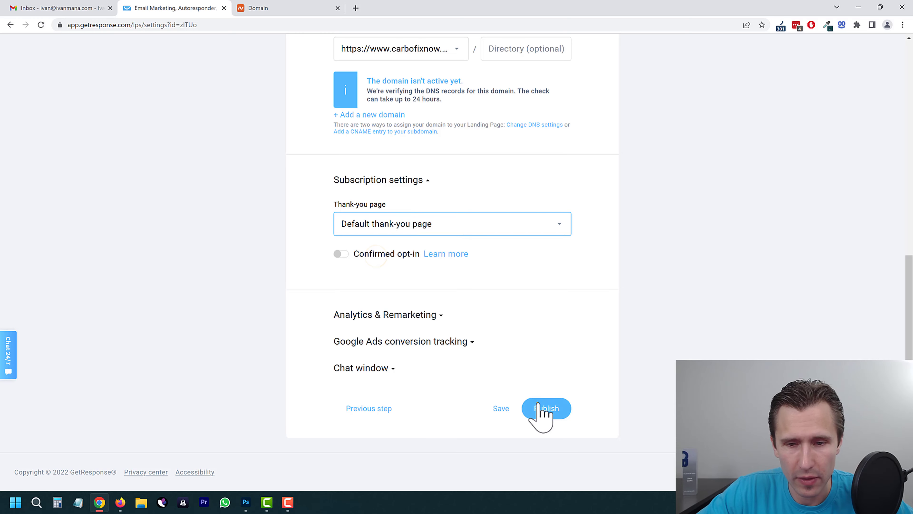
pyautogui.click(543, 414)
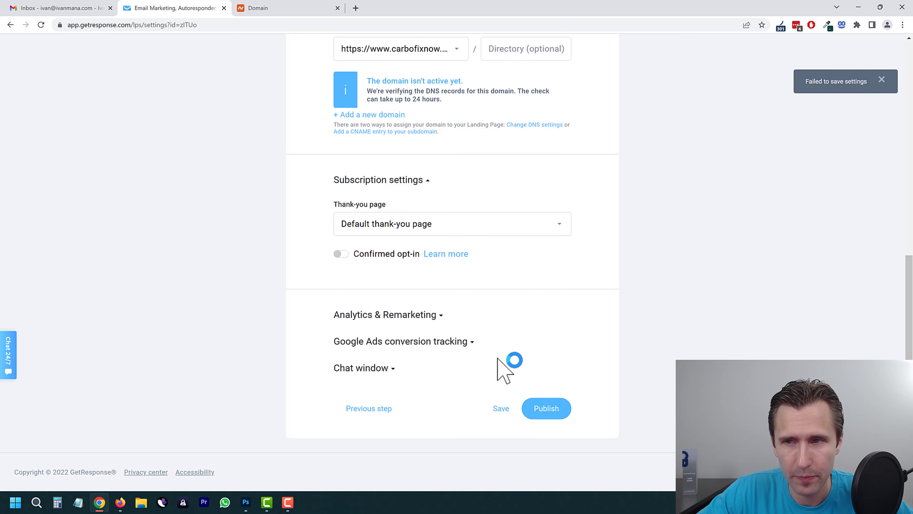
# Step: Clear the custom domain and publish the page on its gr8.com subdomain
pyautogui.scroll(11, 493, 364)
pyautogui.scroll(-5, 482, 356)
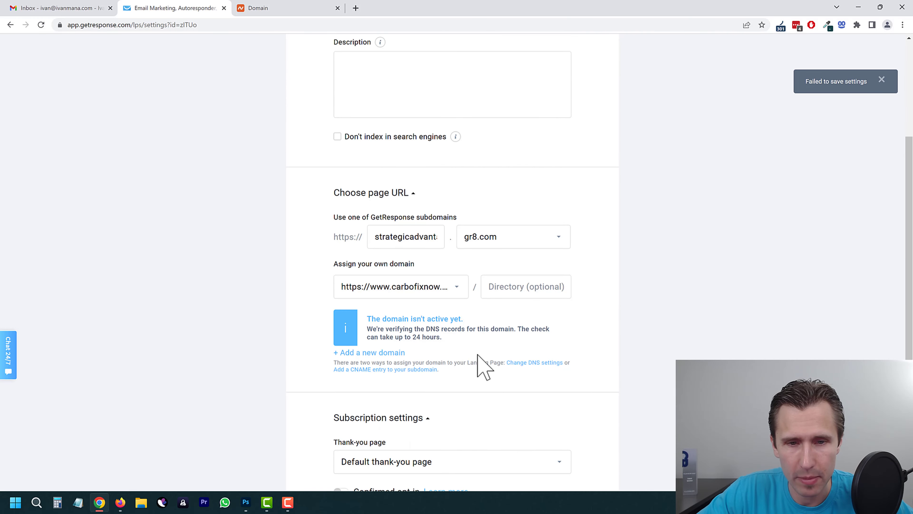
pyautogui.scroll(-6, 484, 365)
pyautogui.scroll(2, 607, 277)
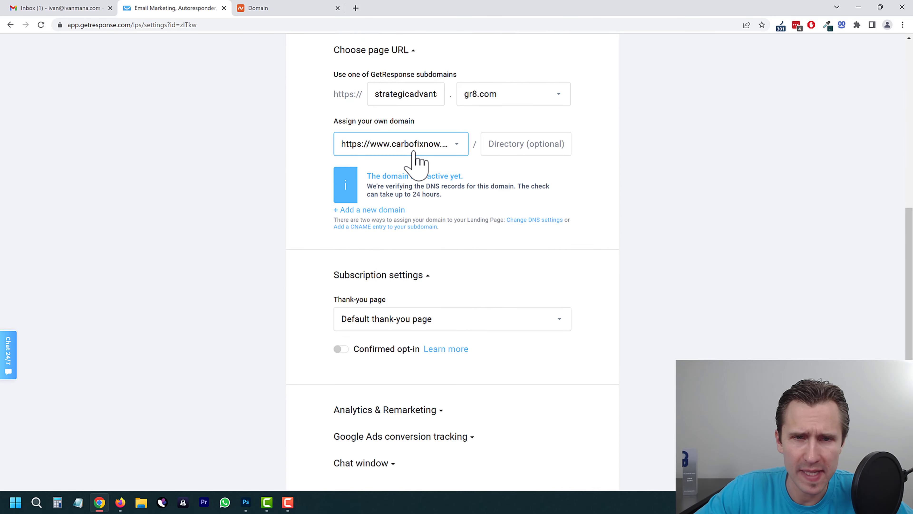
pyautogui.click(413, 150)
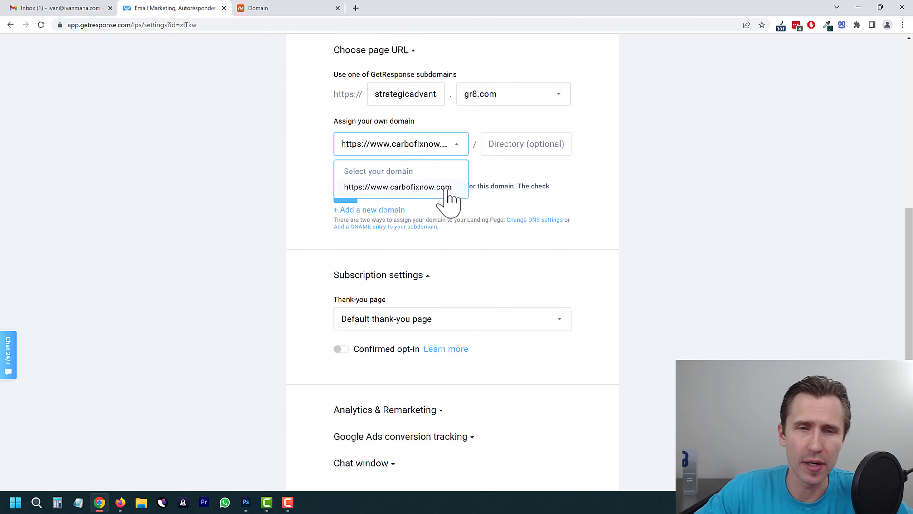
pyautogui.click(389, 171)
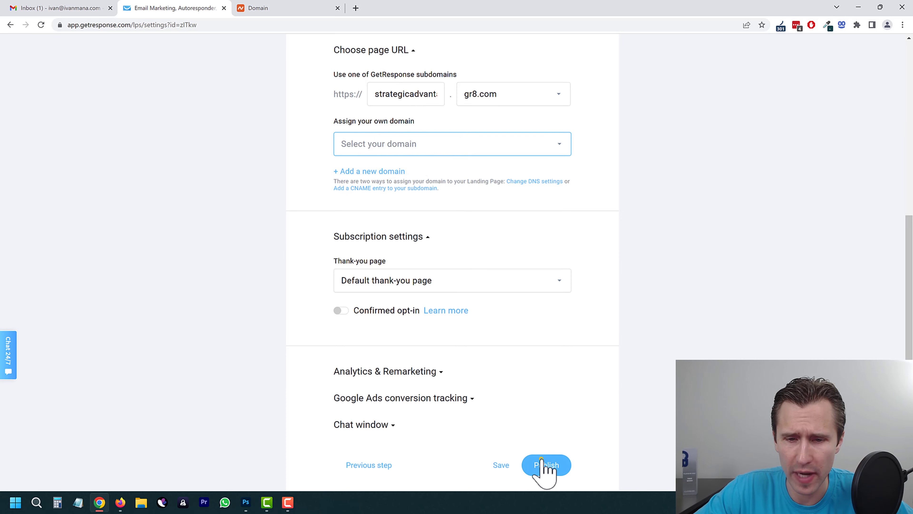
pyautogui.click(544, 465)
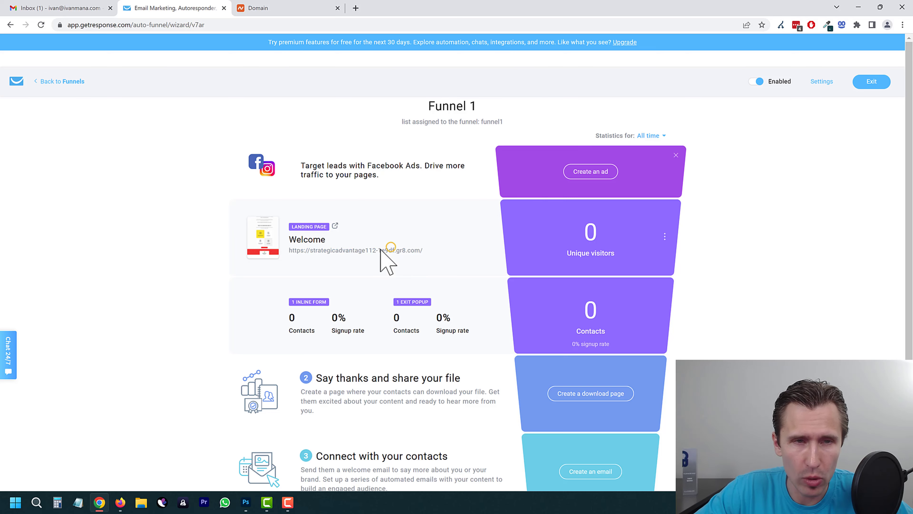
# Step: Open the live Welcome page in a new tab and close it again
pyautogui.click(391, 250)
pyautogui.scroll(-4, 508, 259)
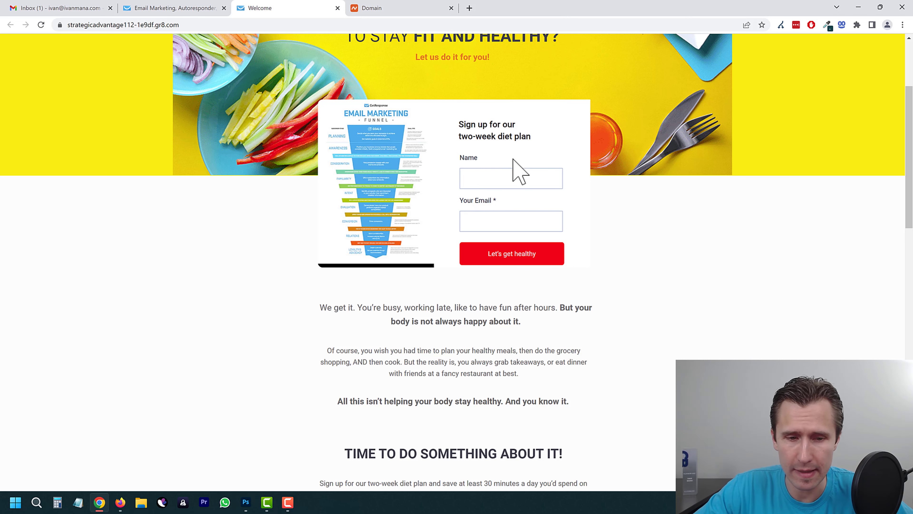
pyautogui.click(338, 8)
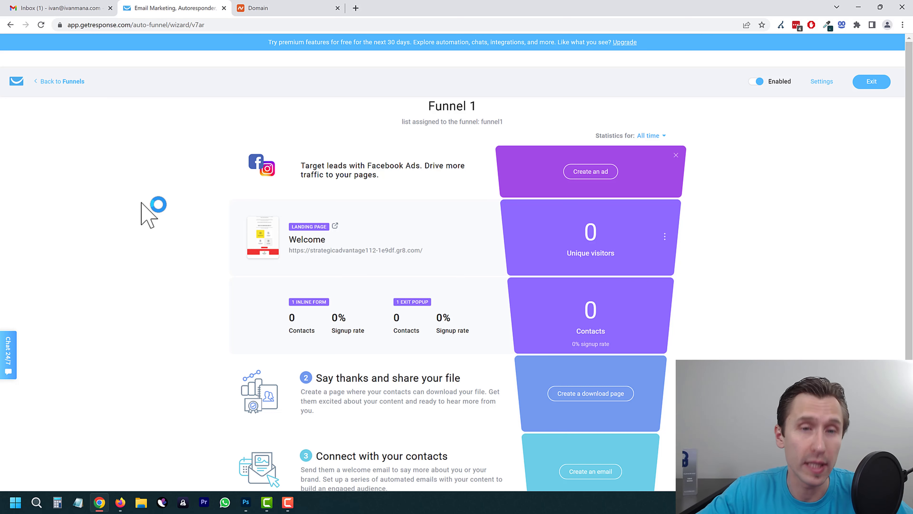
# Step: Start creating the funnel's download page
pyautogui.scroll(-3, 176, 208)
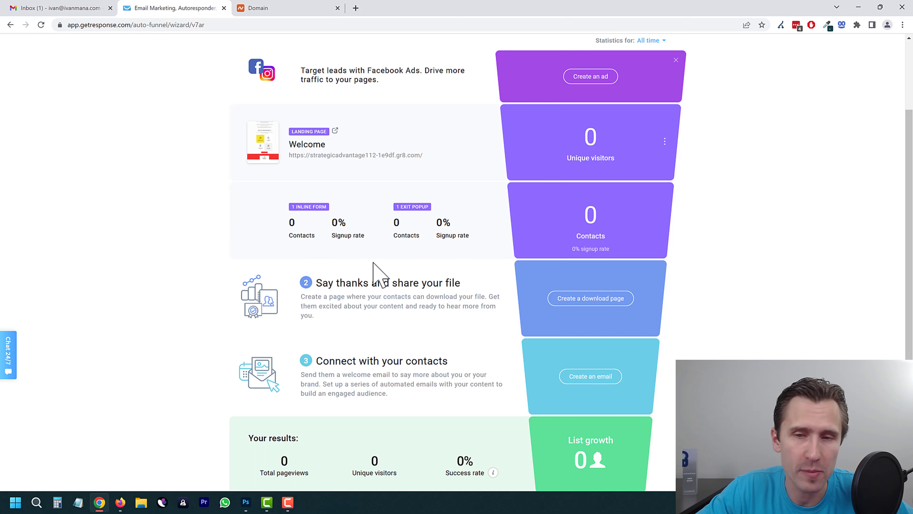
pyautogui.moveTo(345, 283); pyautogui.dragTo(455, 283)
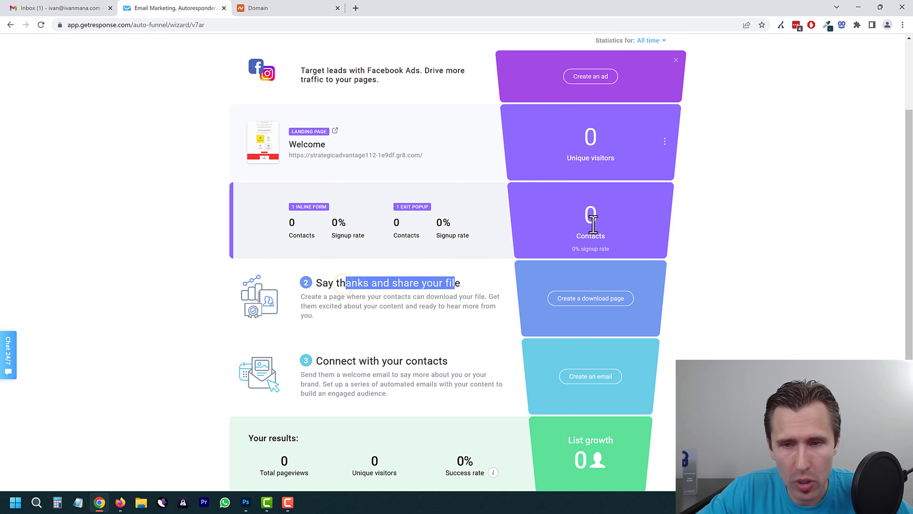
pyautogui.click(579, 299)
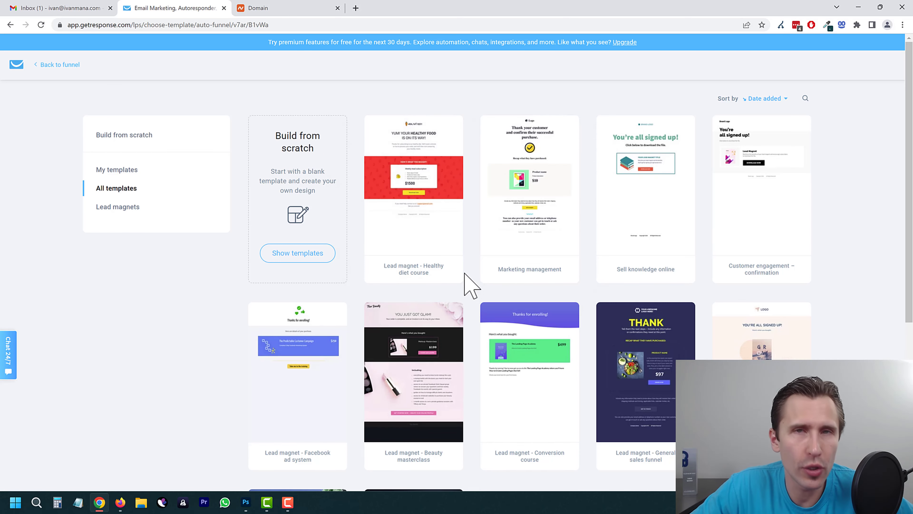
# Step: Create a 'Download' page from the healthy diet course template and proceed to its settings
pyautogui.scroll(-3, 498, 243)
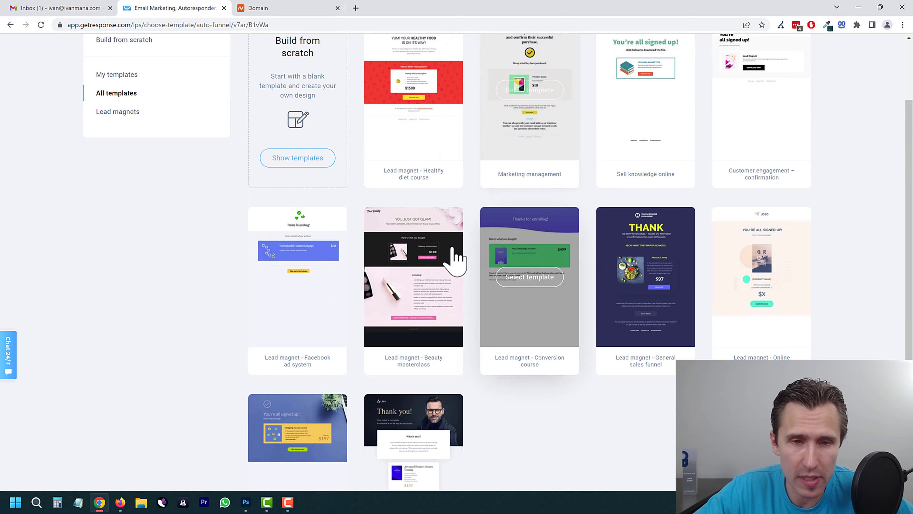
pyautogui.scroll(3, 457, 259)
pyautogui.click(415, 185)
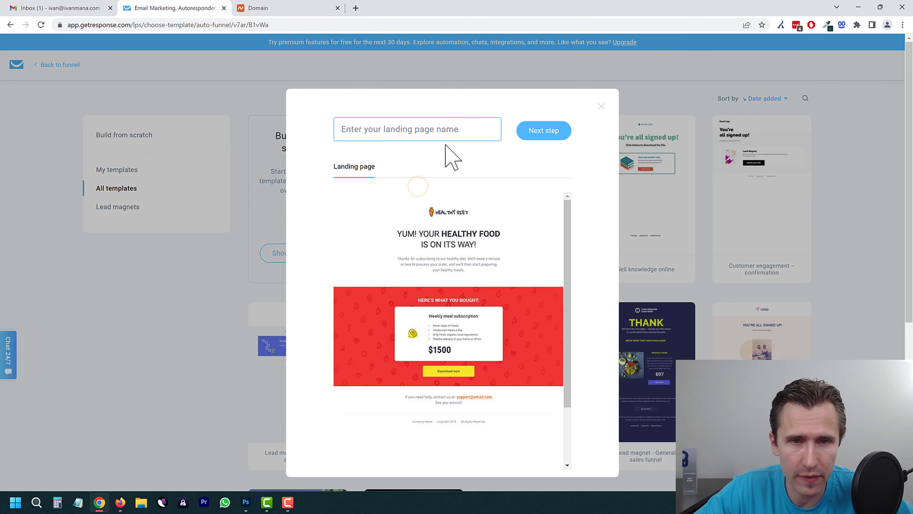
pyautogui.write('Download')
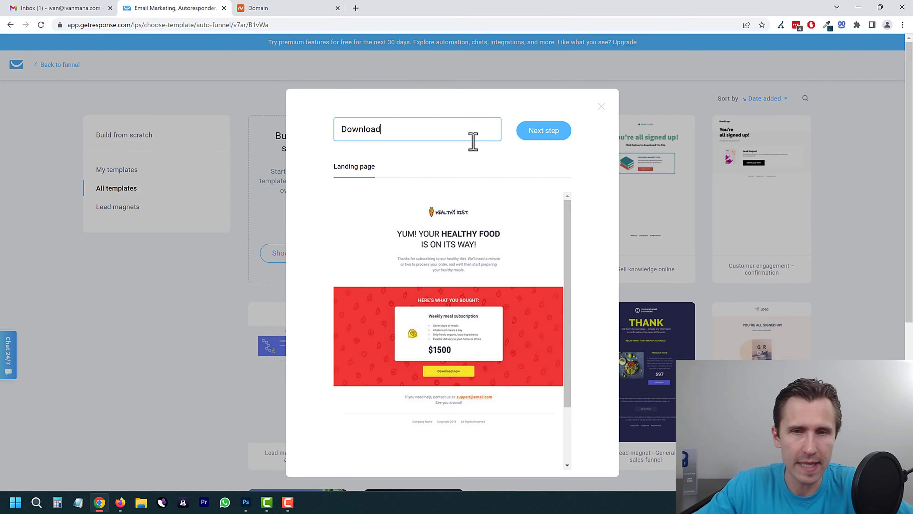
pyautogui.click(535, 134)
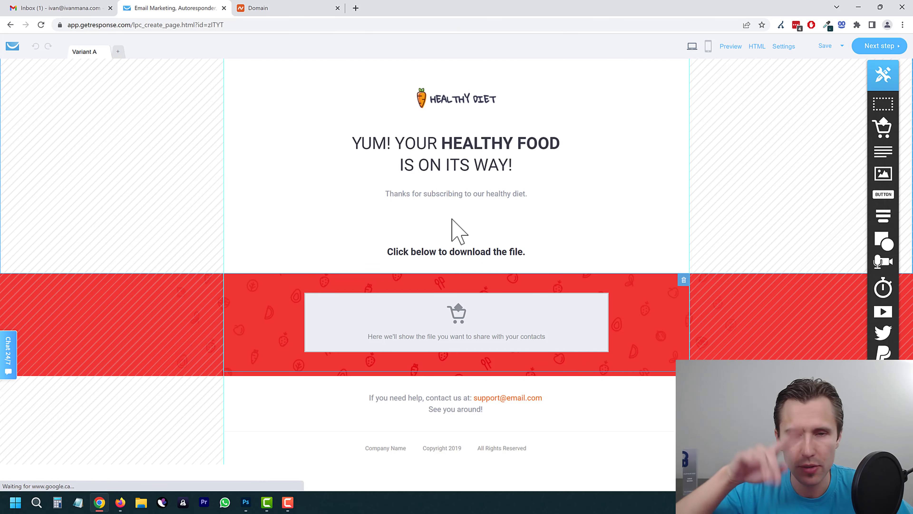
pyautogui.click(510, 334)
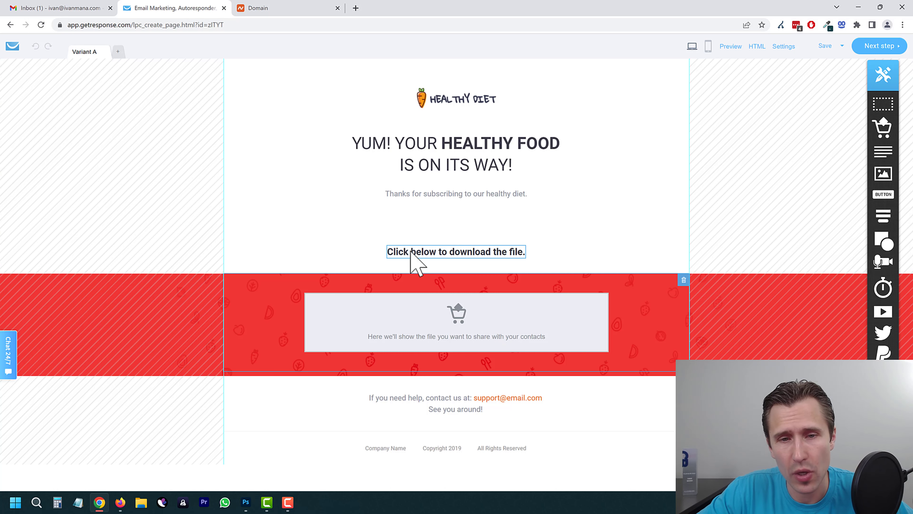
pyautogui.click(876, 40)
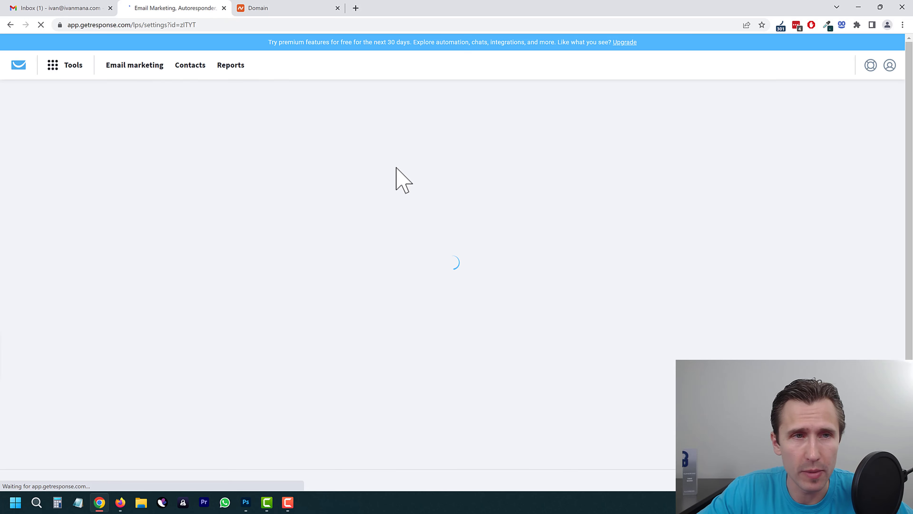
# Step: Publish the Download page from My landing page settings
pyautogui.scroll(-5, 404, 326)
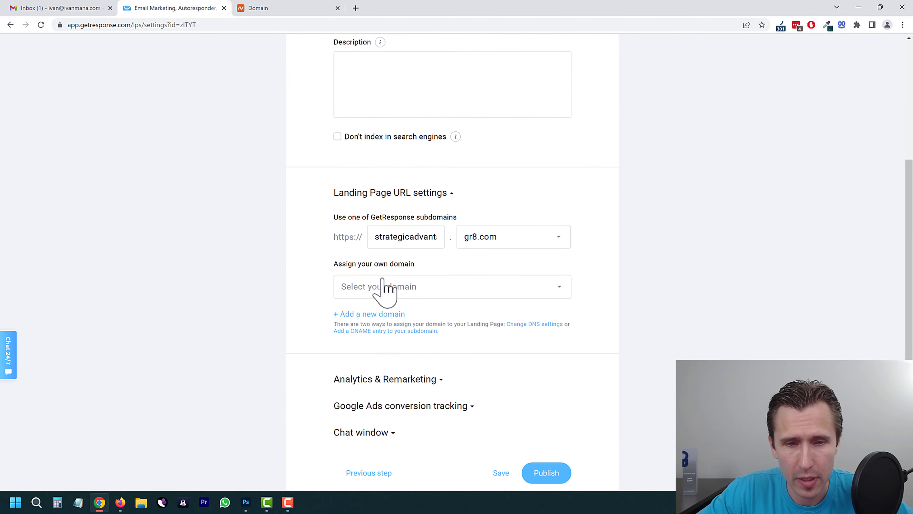
pyautogui.scroll(-2, 434, 388)
pyautogui.scroll(5, 464, 384)
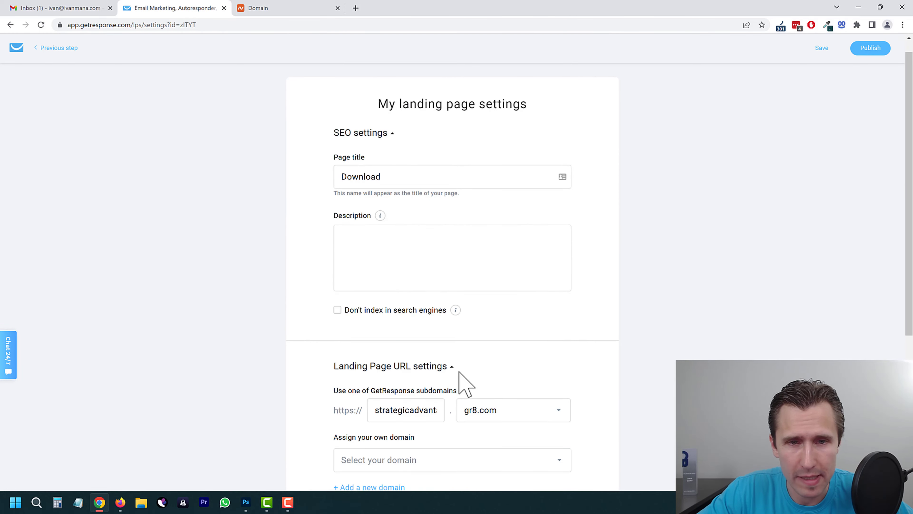
pyautogui.scroll(-5, 437, 337)
pyautogui.click(550, 412)
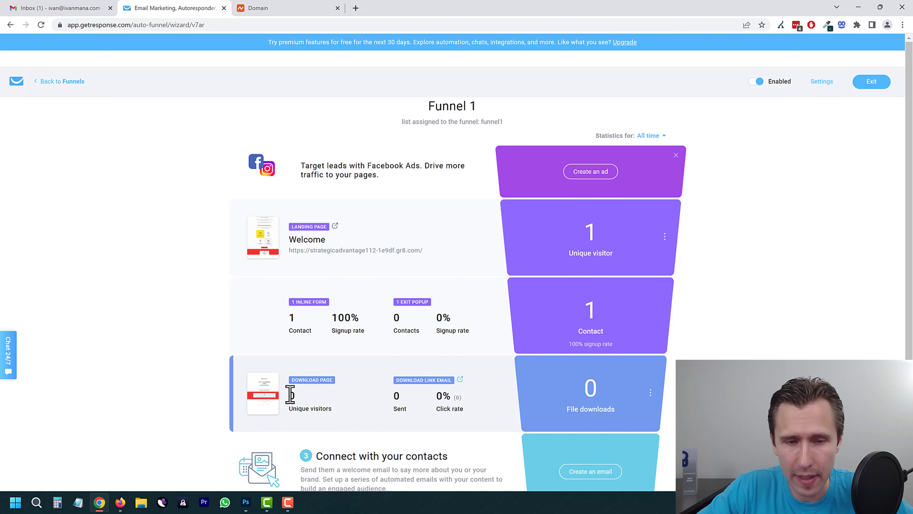
# Step: Preview the Download page and the download-link email, testing its Download now link
pyautogui.click(264, 393)
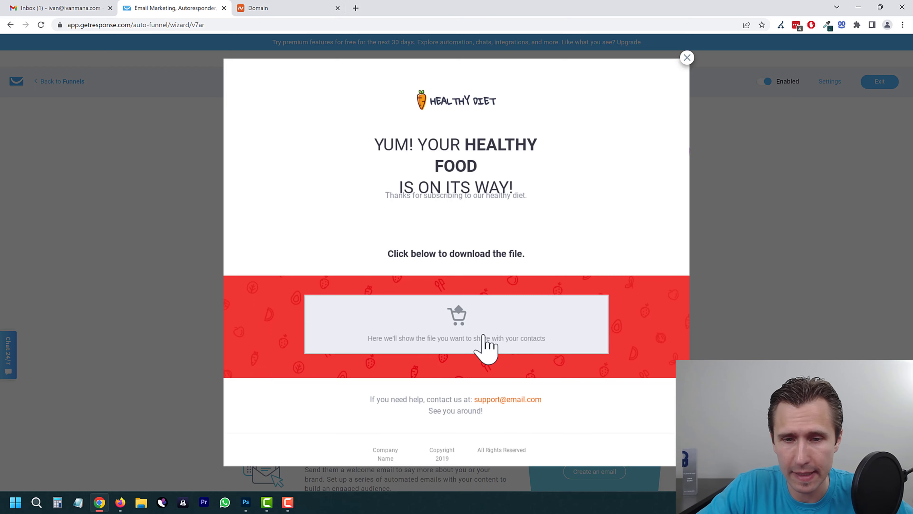
pyautogui.click(176, 216)
pyautogui.click(461, 379)
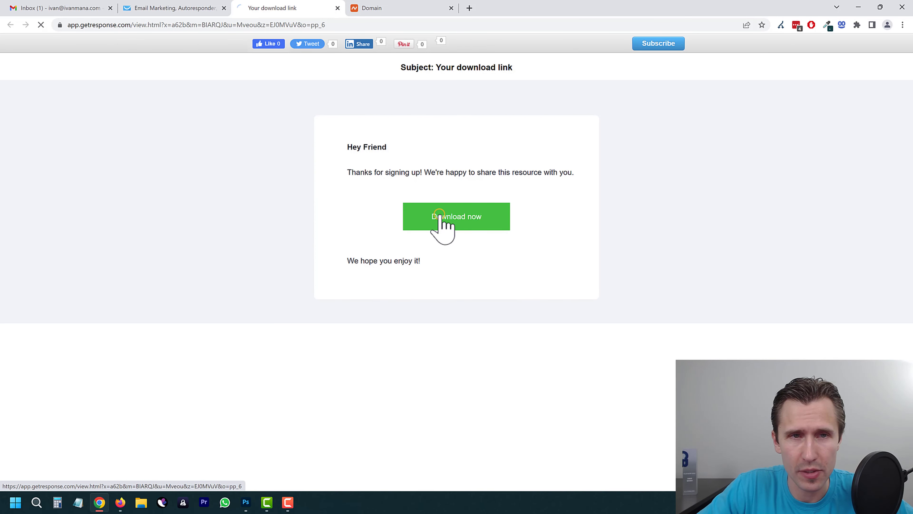
pyautogui.click(437, 213)
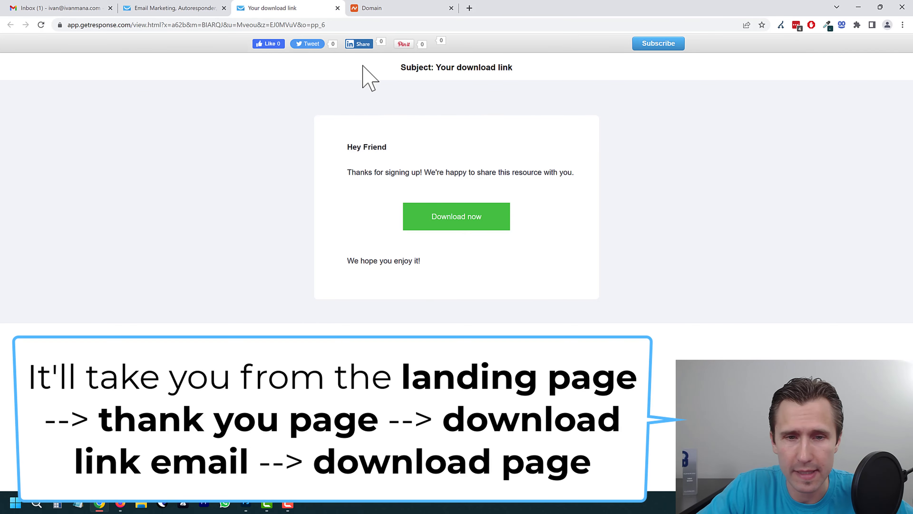
pyautogui.click(337, 8)
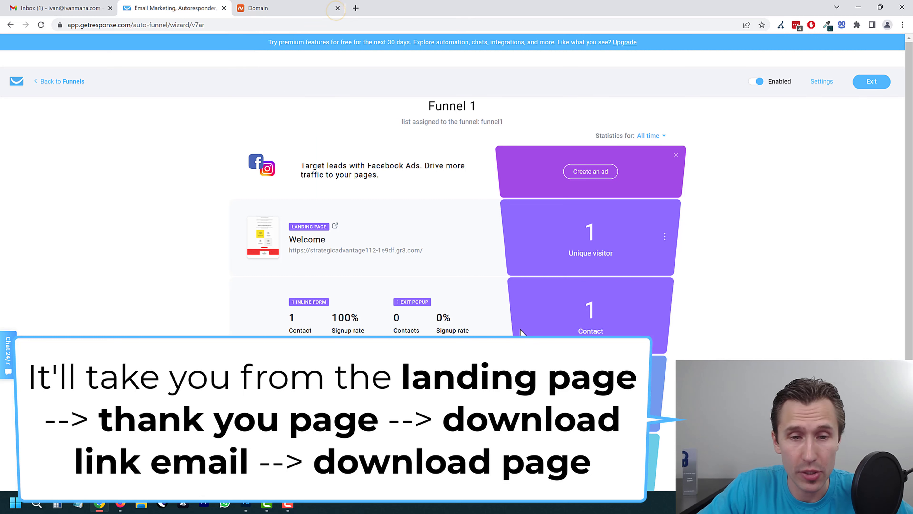
# Step: Exit Funnel 1 to the funnels list
pyautogui.scroll(-2, 251, 320)
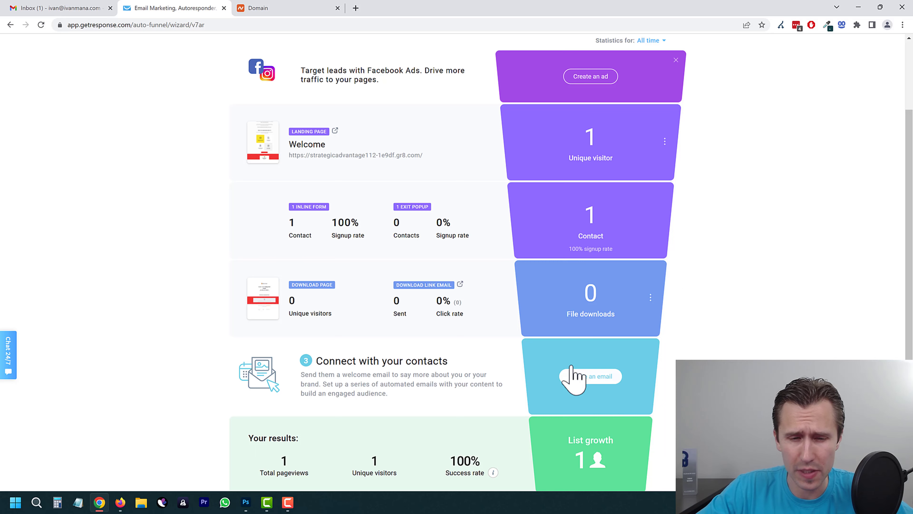
pyautogui.scroll(2, 434, 344)
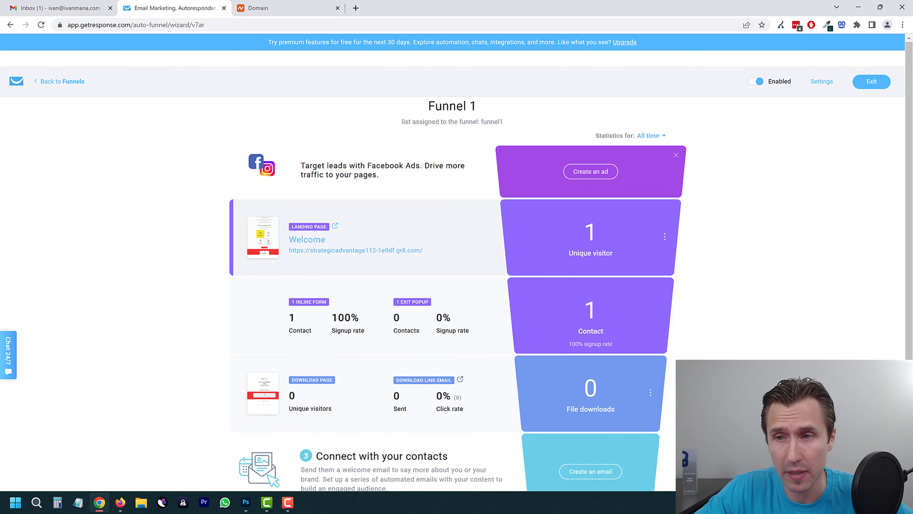
pyautogui.click(867, 84)
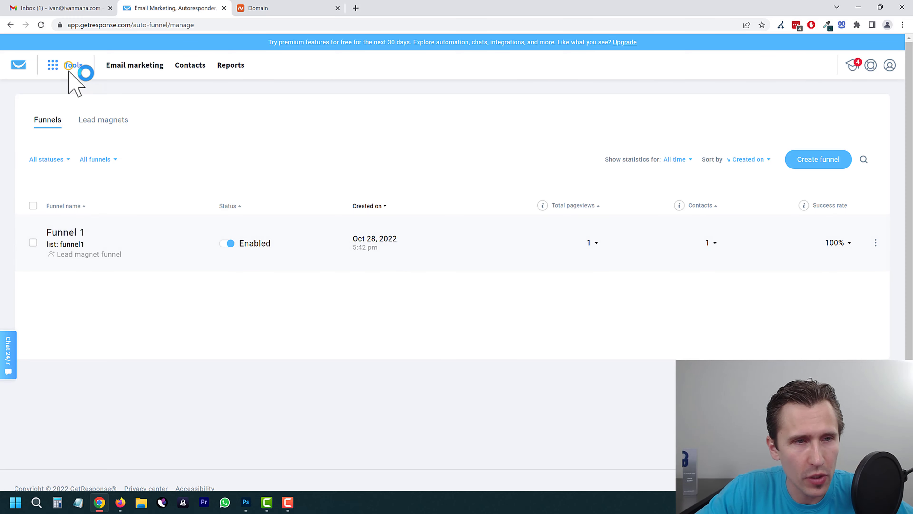
# Step: Check the funnel1 contact list's options, then go to Email marketing newsletters
pyautogui.click(74, 66)
pyautogui.click(54, 98)
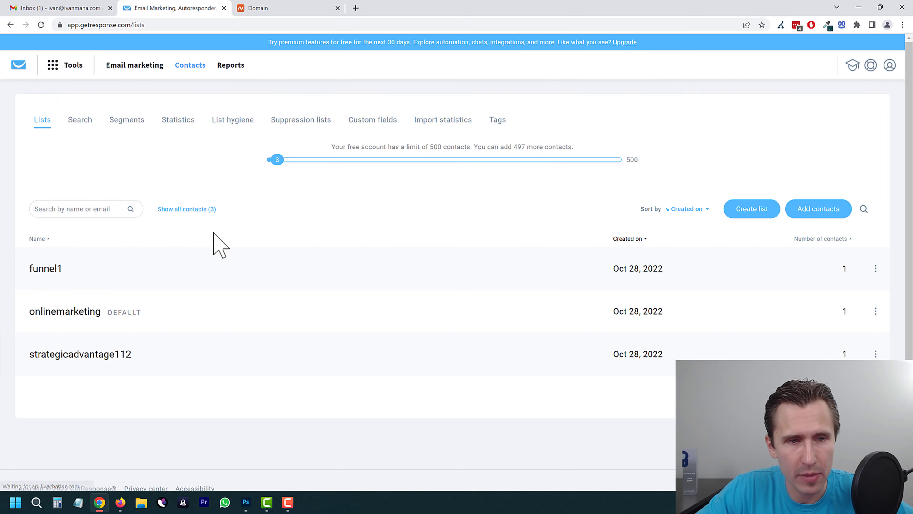
pyautogui.moveTo(68, 267); pyautogui.dragTo(24, 272)
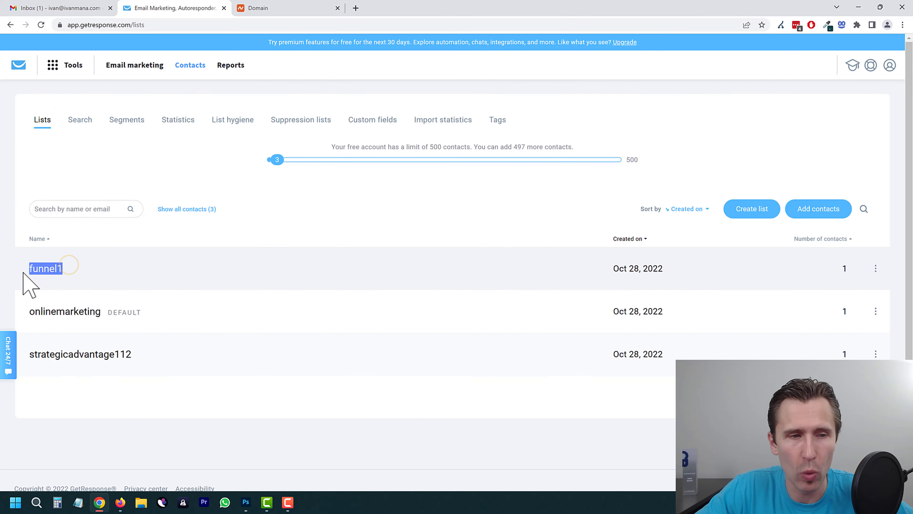
pyautogui.click(876, 269)
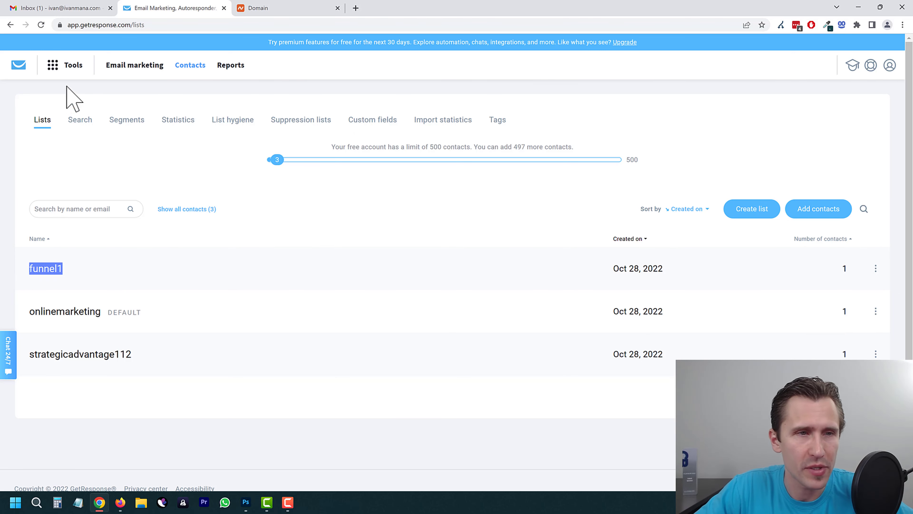
pyautogui.click(66, 64)
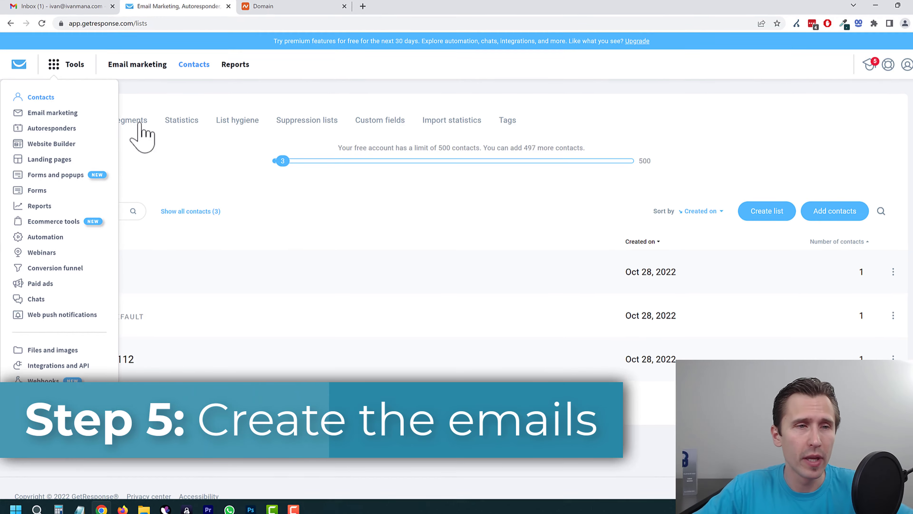
pyautogui.click(53, 113)
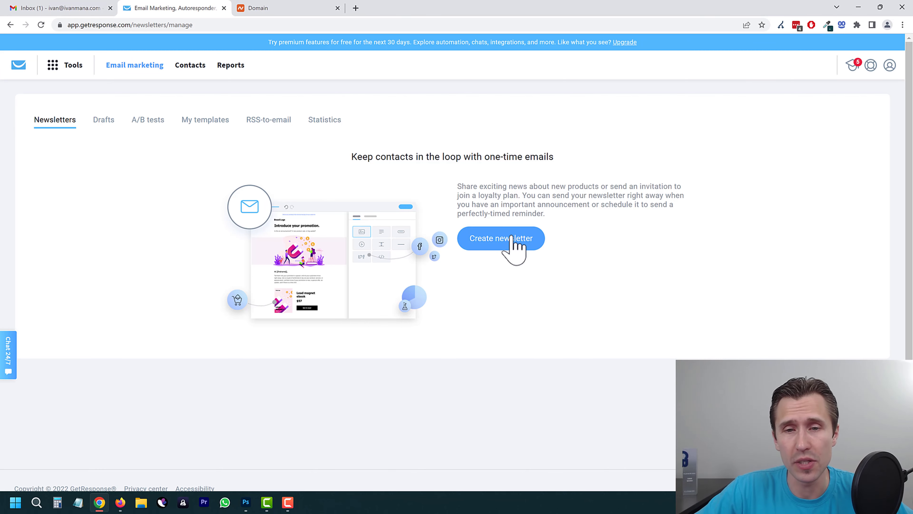
# Step: Create a newsletter named 'Welcome', keep the current sender, and paste 'Welcome' into the subject
pyautogui.click(512, 232)
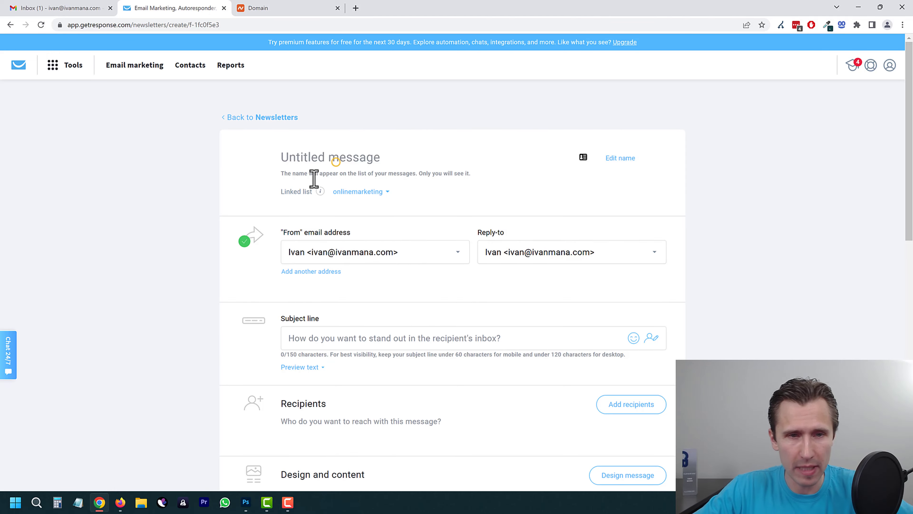
pyautogui.write('Welcome')
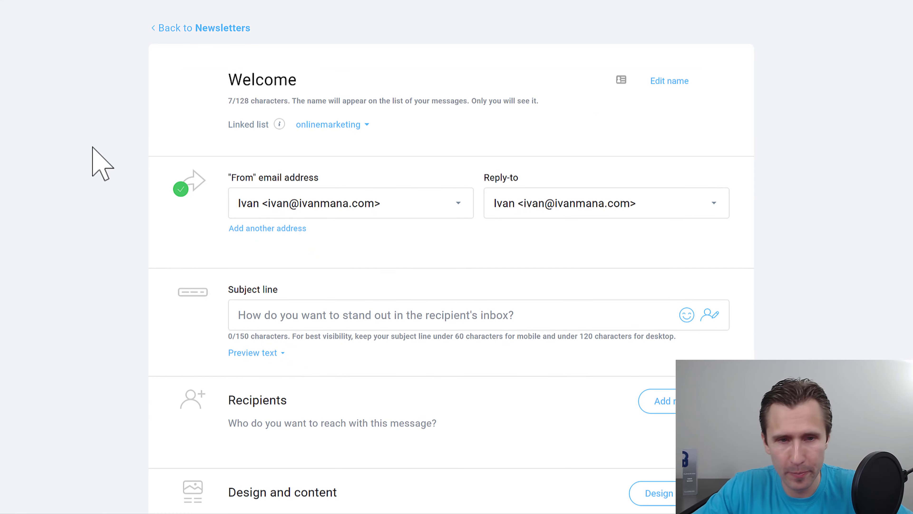
pyautogui.click(347, 205)
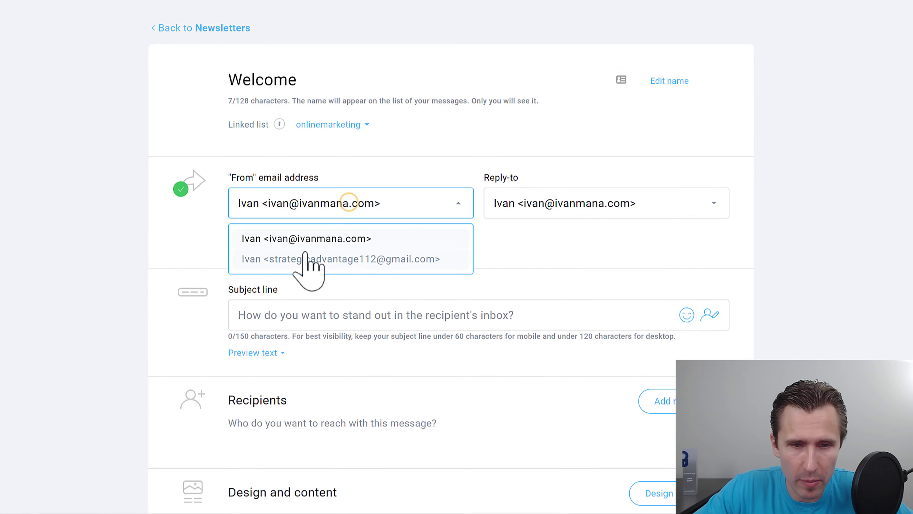
pyautogui.click(320, 240)
pyautogui.scroll(-2, 395, 245)
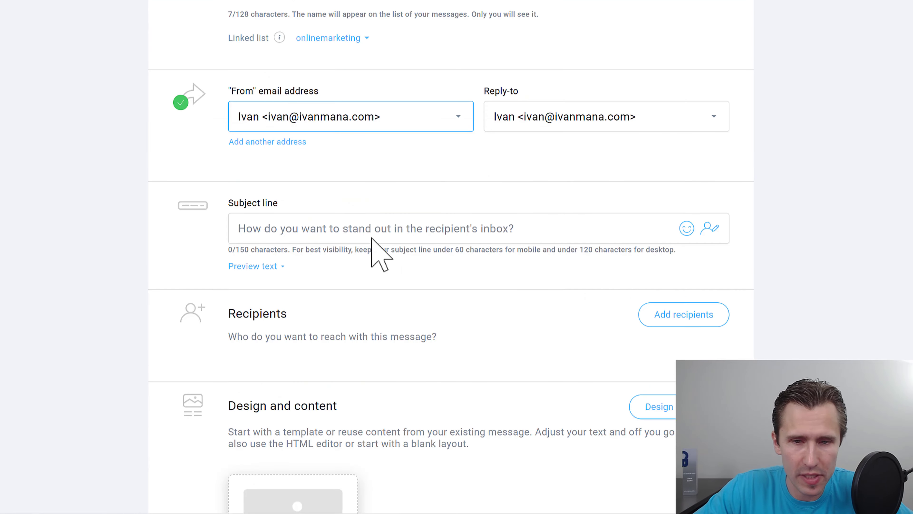
pyautogui.scroll(1, 373, 240)
pyautogui.doubleClick(280, 18)
pyautogui.hotkey('ctrl', 'c')
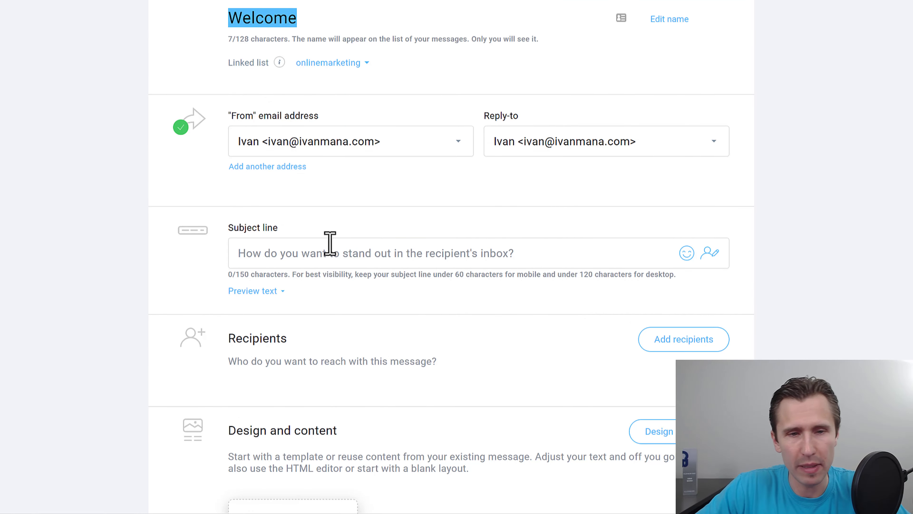
pyautogui.click(321, 250)
pyautogui.hotkey('ctrl', 'v')
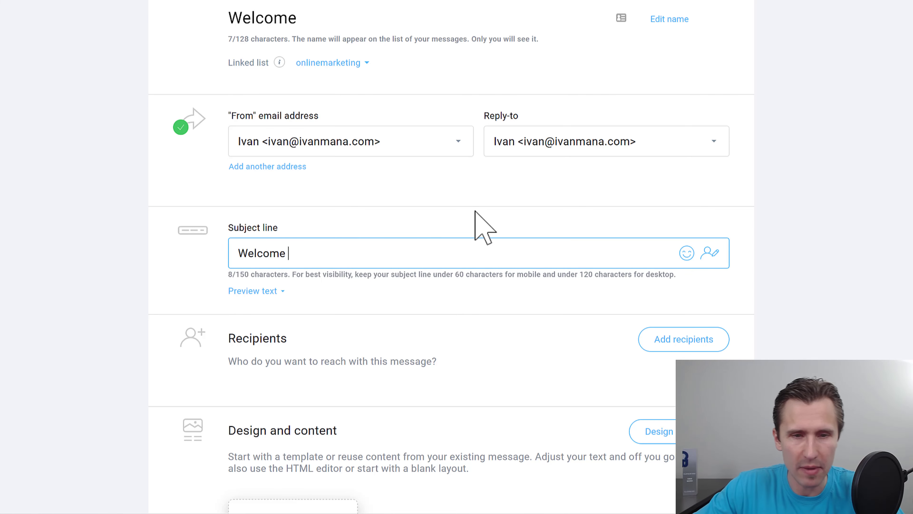
# Step: Add the [[firstname]] field and ', here is your free guide' after Welcome in the subject
pyautogui.click(710, 254)
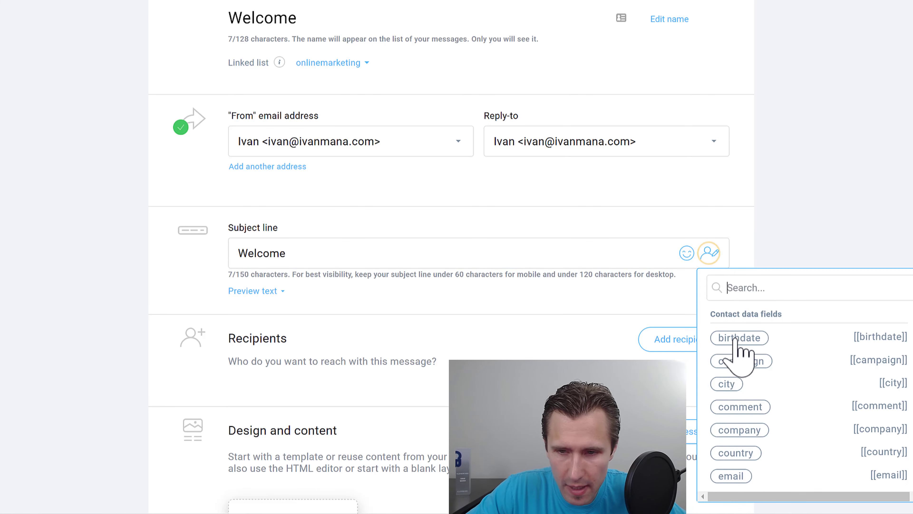
pyautogui.write('name')
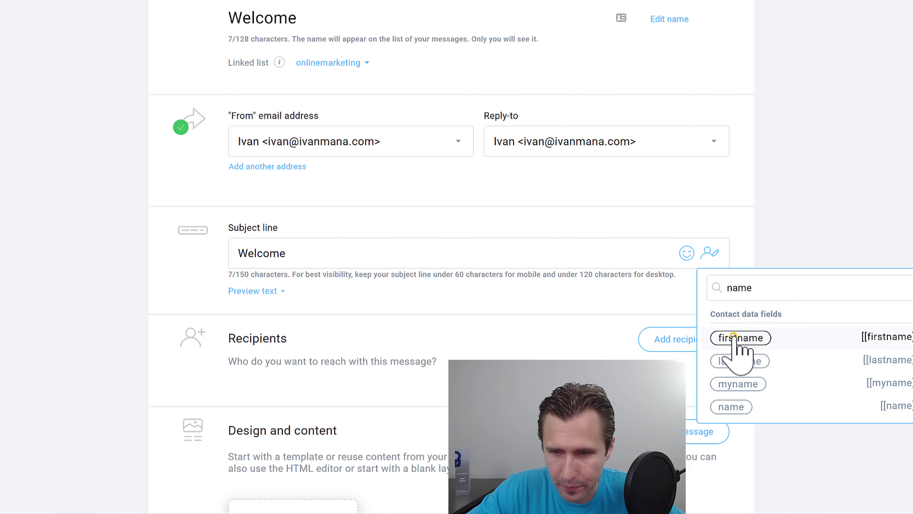
pyautogui.click(739, 338)
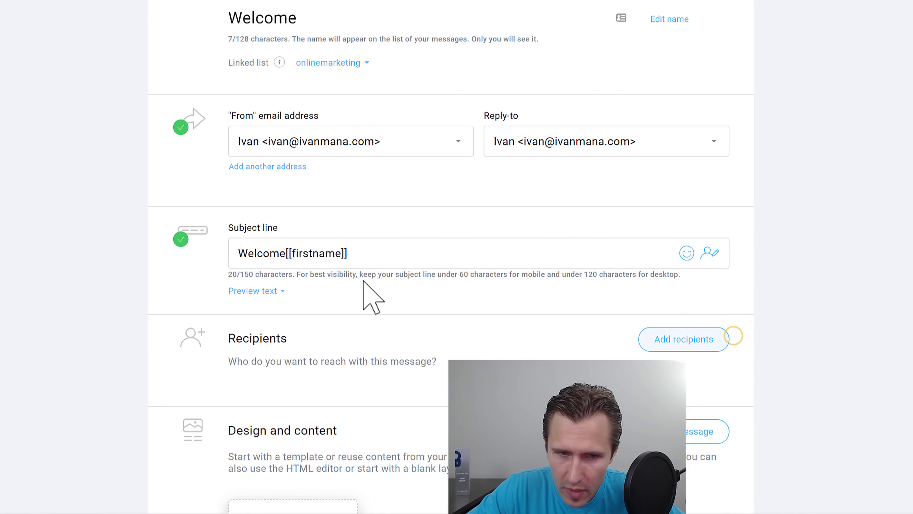
pyautogui.click(284, 253)
pyautogui.click(363, 256)
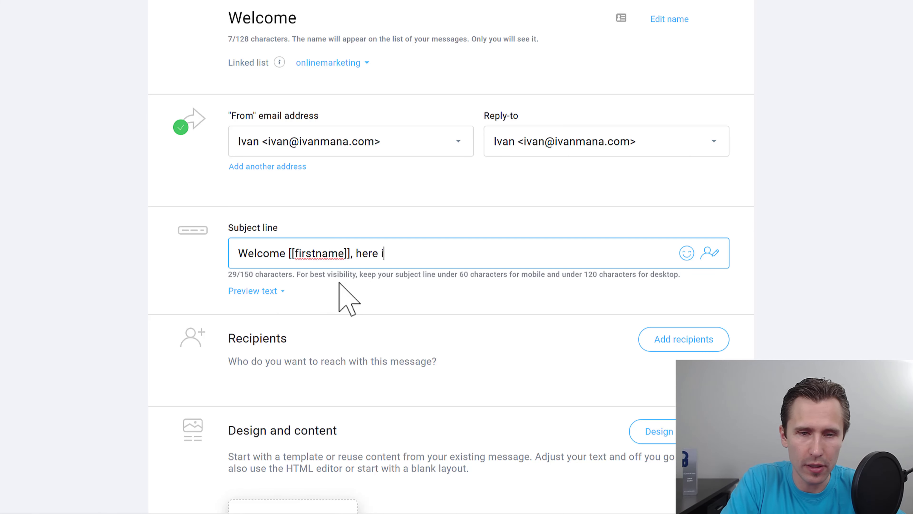
pyautogui.write('ide')
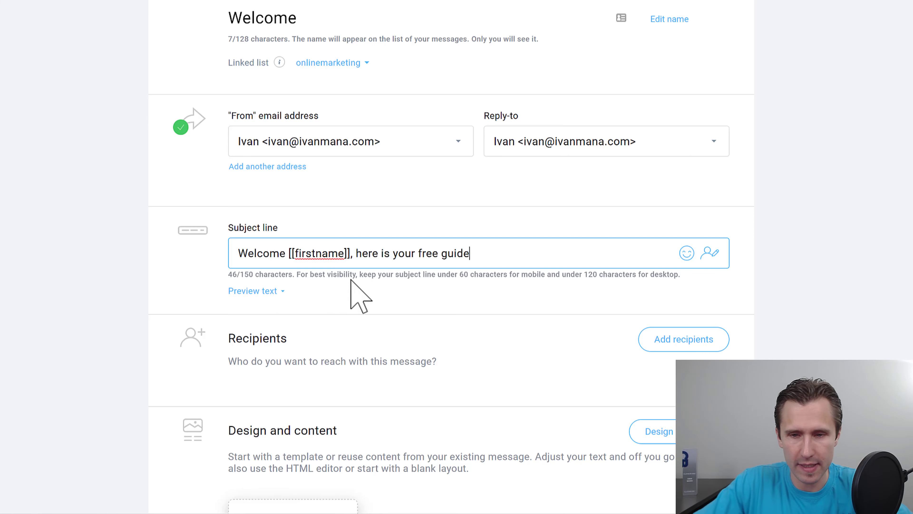
pyautogui.scroll(-3, 351, 320)
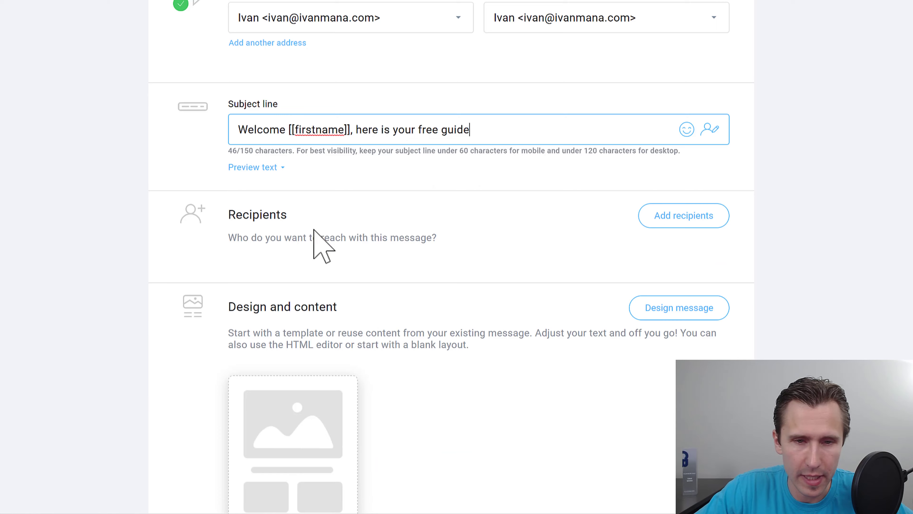
# Step: Set the funnel1 list (1 contact) as recipients and start designing the message
pyautogui.click(657, 219)
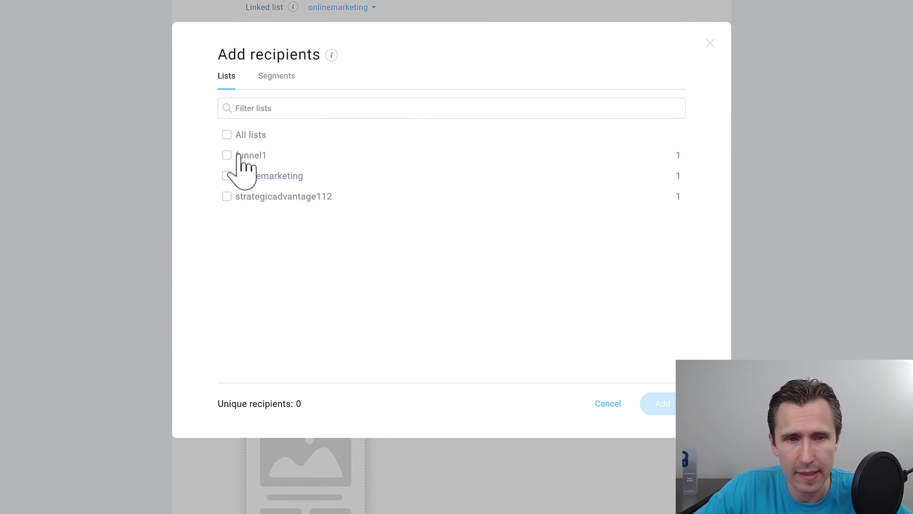
pyautogui.click(227, 155)
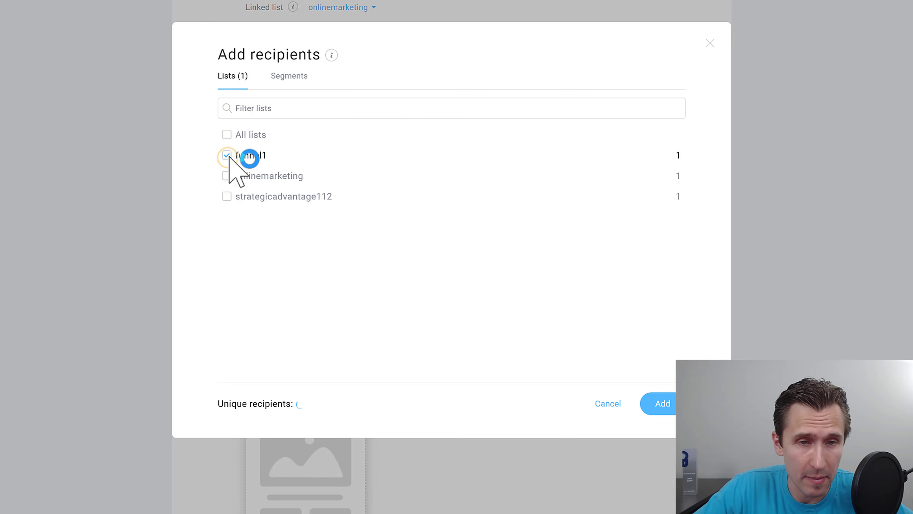
pyautogui.click(670, 404)
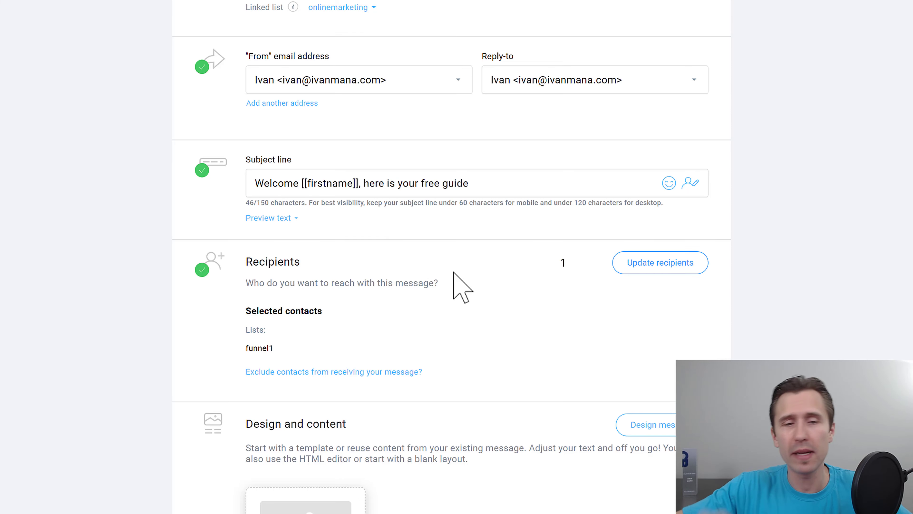
pyautogui.scroll(-5, 435, 275)
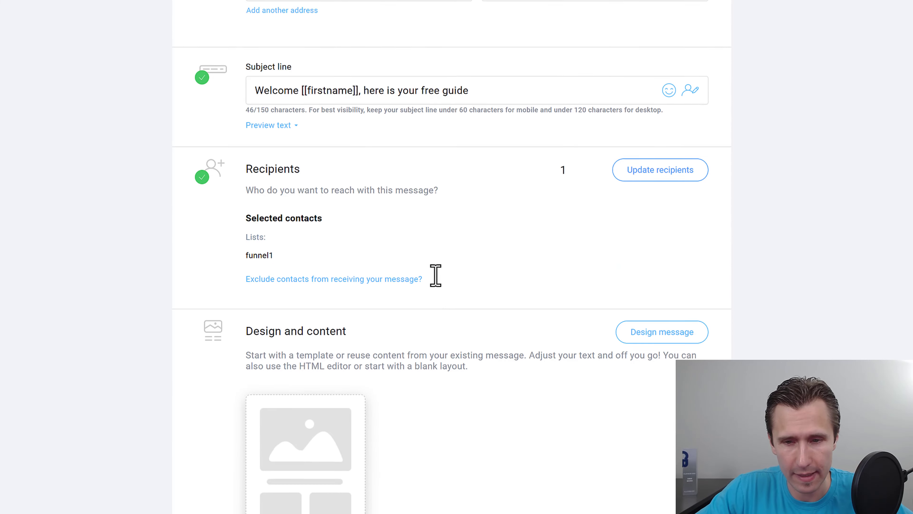
pyautogui.click(647, 218)
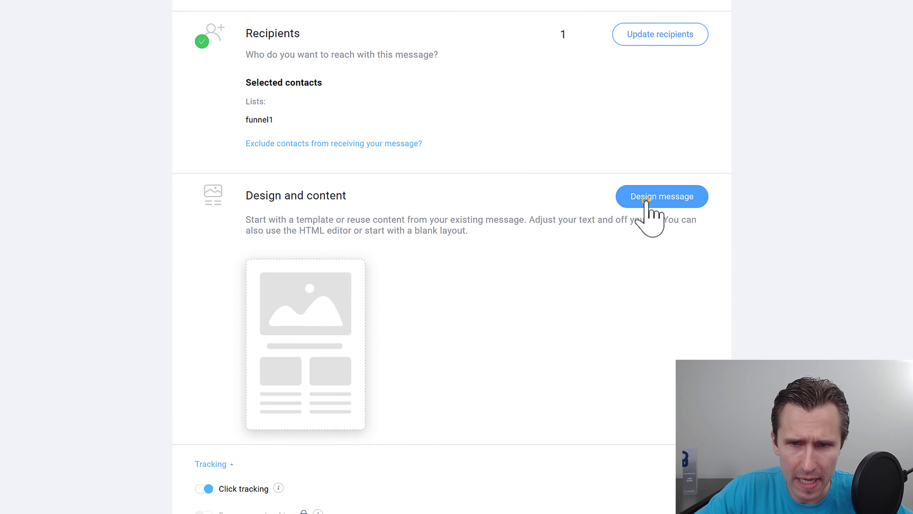
# Step: Apply the Blank template from the Blank templates tab to the new message
pyautogui.scroll(-8, 474, 294)
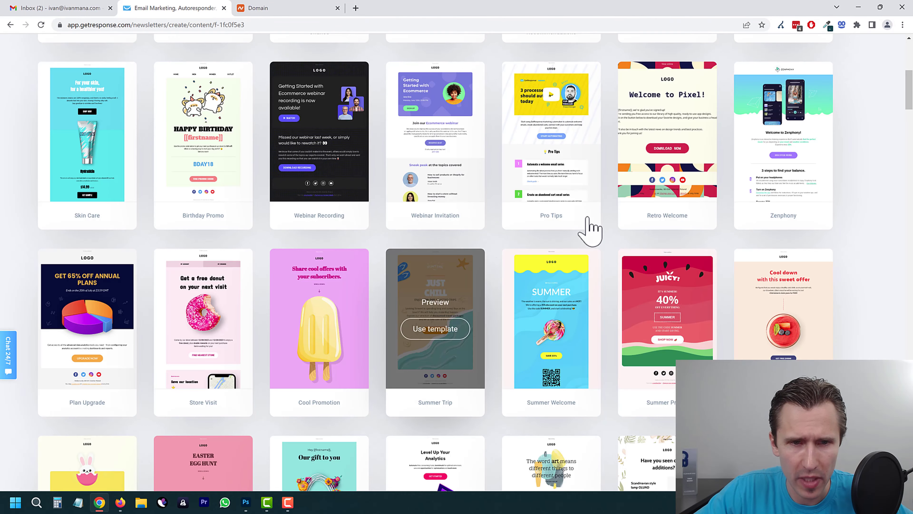
pyautogui.scroll(10, 406, 310)
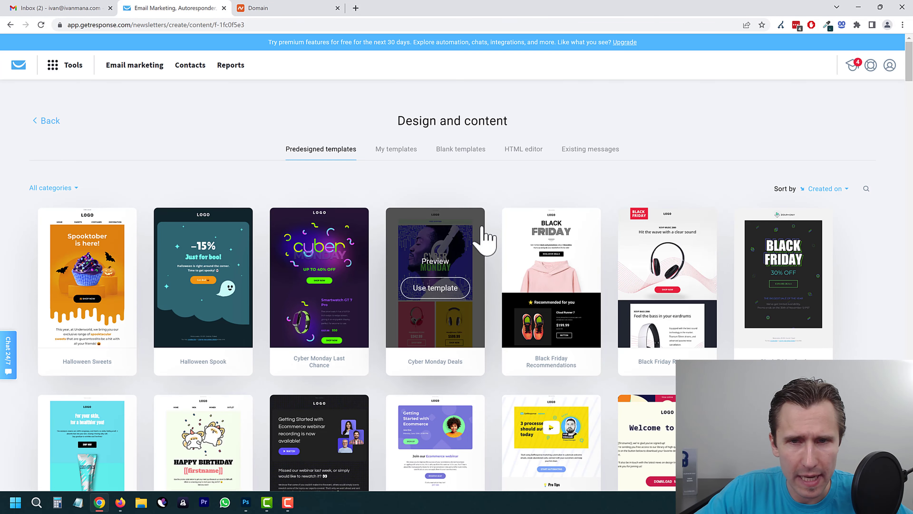
pyautogui.click(454, 151)
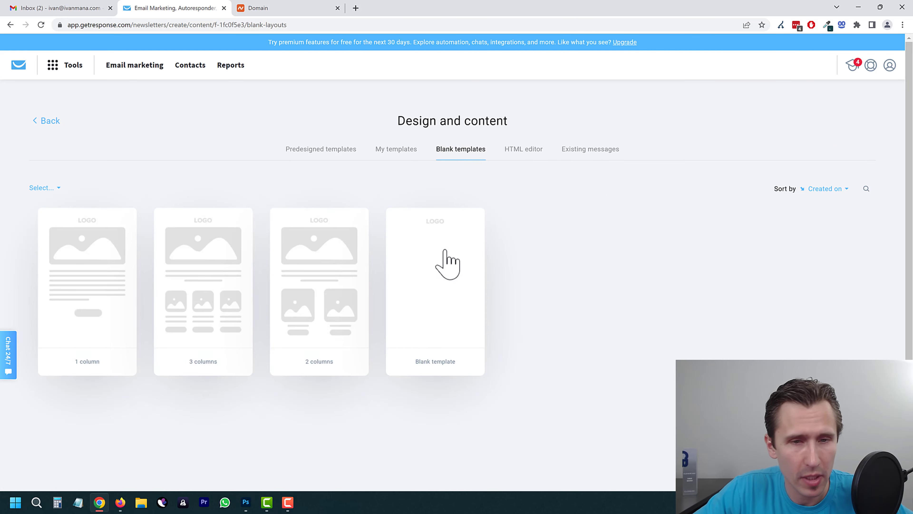
pyautogui.moveTo(450, 282)
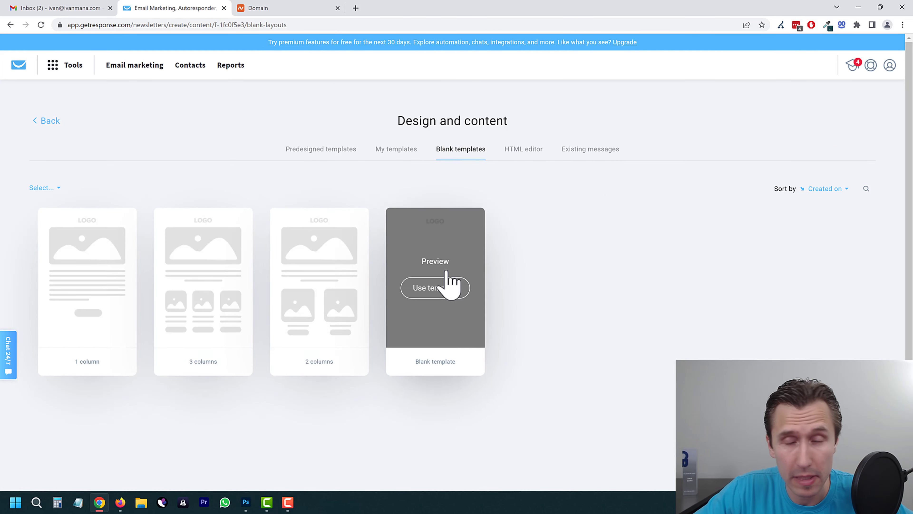
pyautogui.click(429, 288)
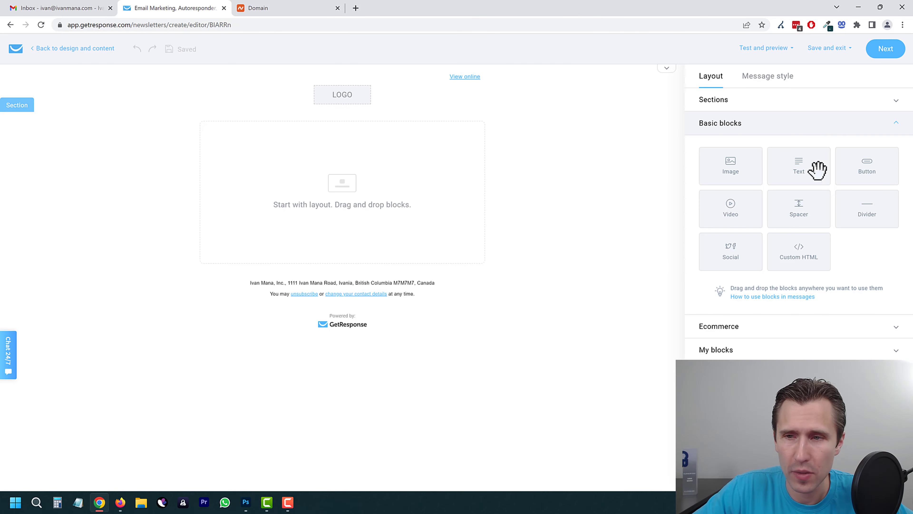
# Step: Add a Text block to the empty message and hide the header's logo and View online link
pyautogui.moveTo(804, 172); pyautogui.dragTo(335, 151)
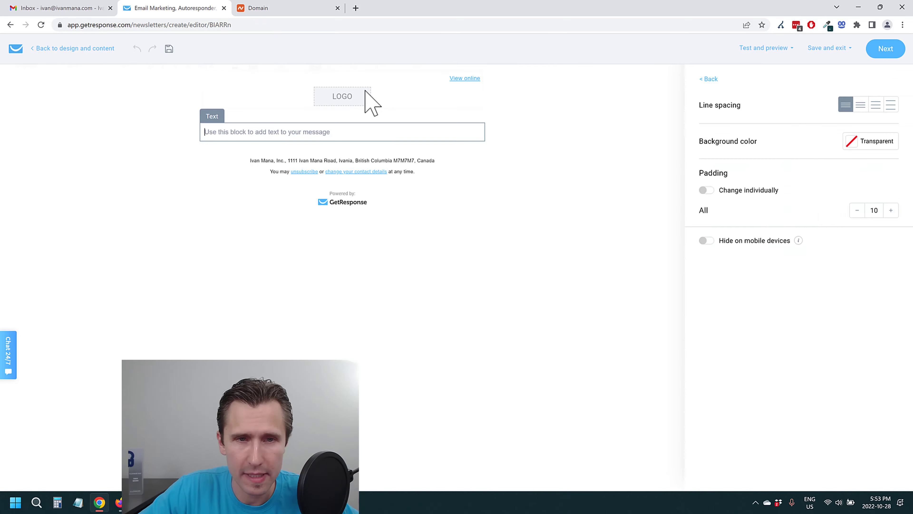
pyautogui.click(413, 122)
pyautogui.click(431, 96)
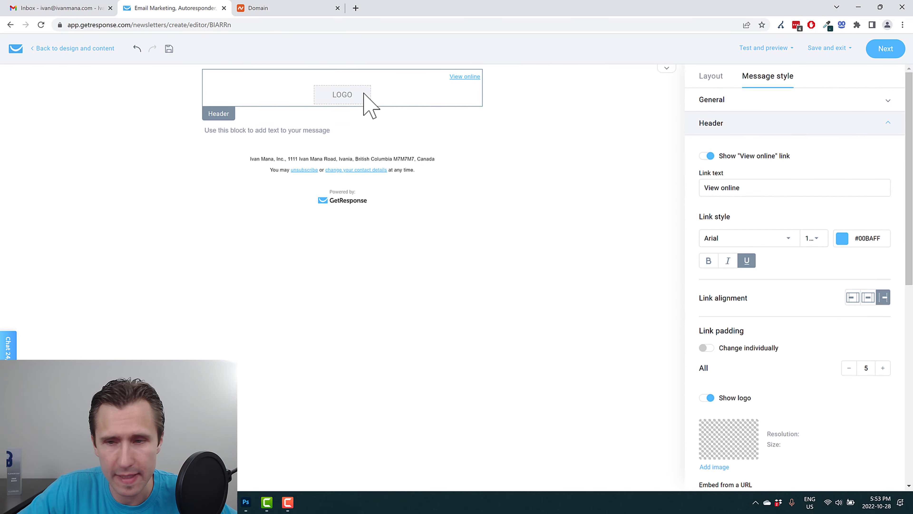
pyautogui.click(706, 397)
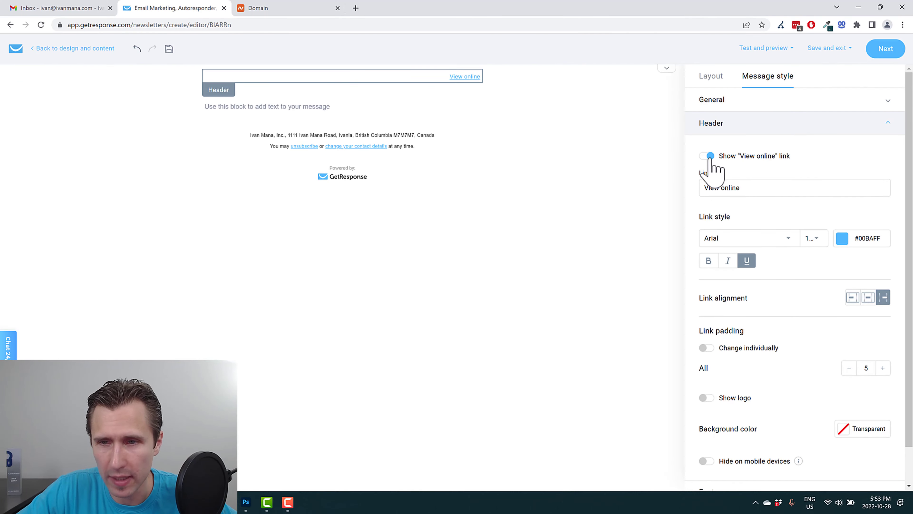
pyautogui.click(709, 157)
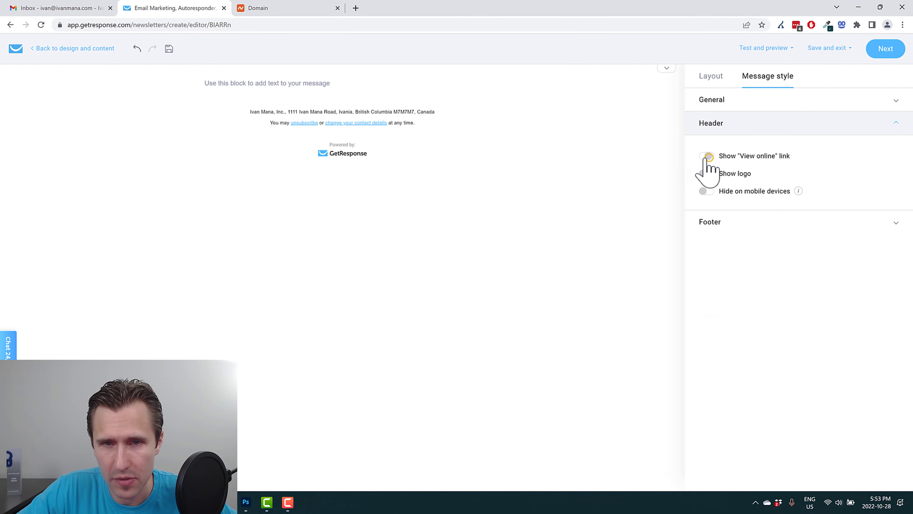
# Step: Check the footer settings, then go back to the blocks and select the text block for editing
pyautogui.click(433, 118)
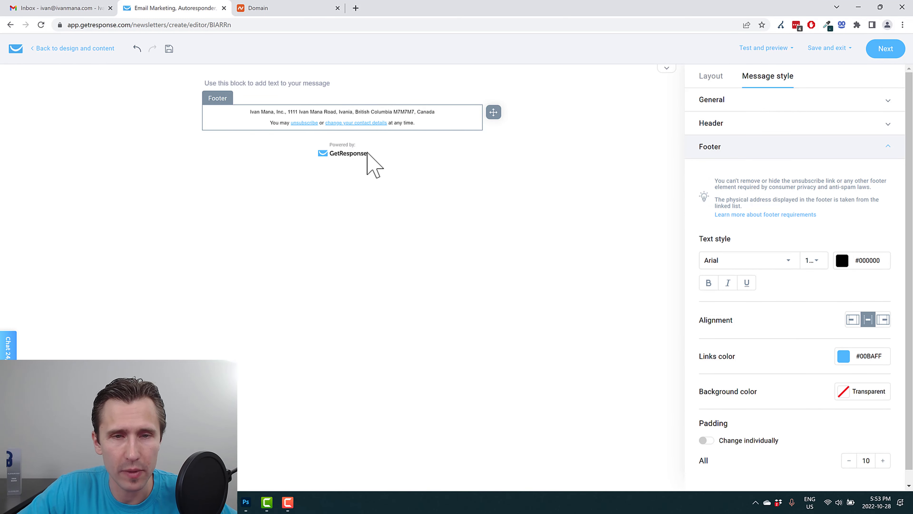
pyautogui.click(416, 228)
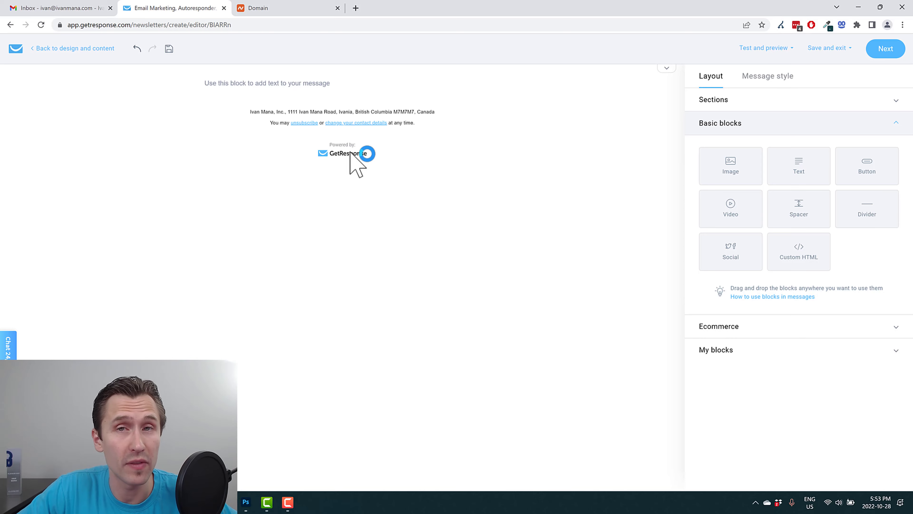
pyautogui.click(344, 104)
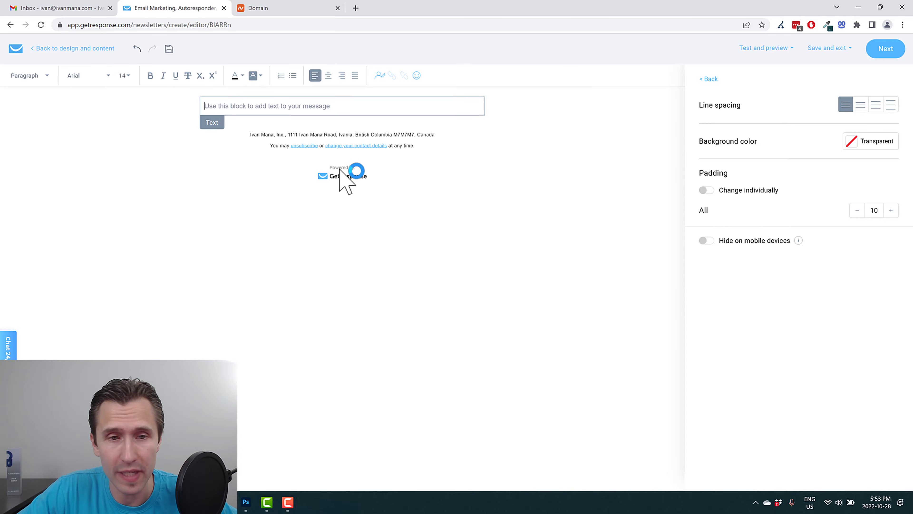
# Step: Write the greeting 'Hey' followed by the contact's name personalization field
pyautogui.moveTo(277, 105)
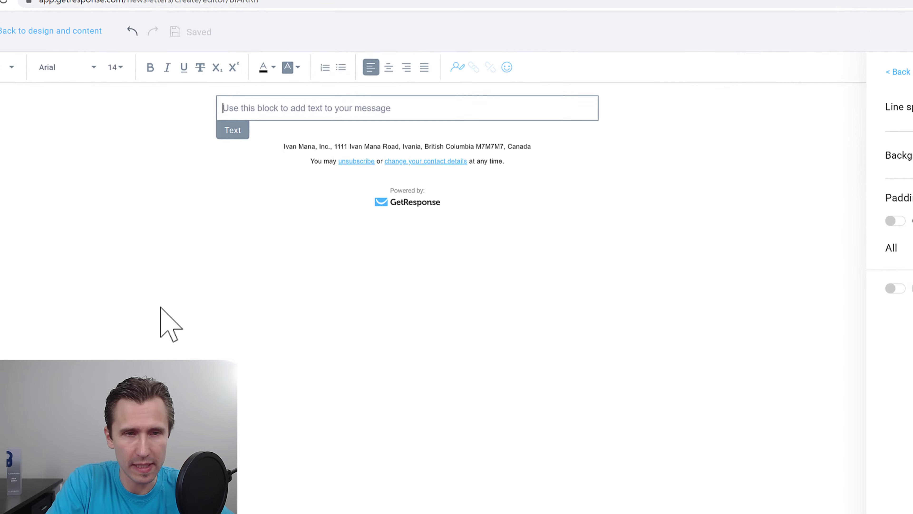
pyautogui.write('Hey')
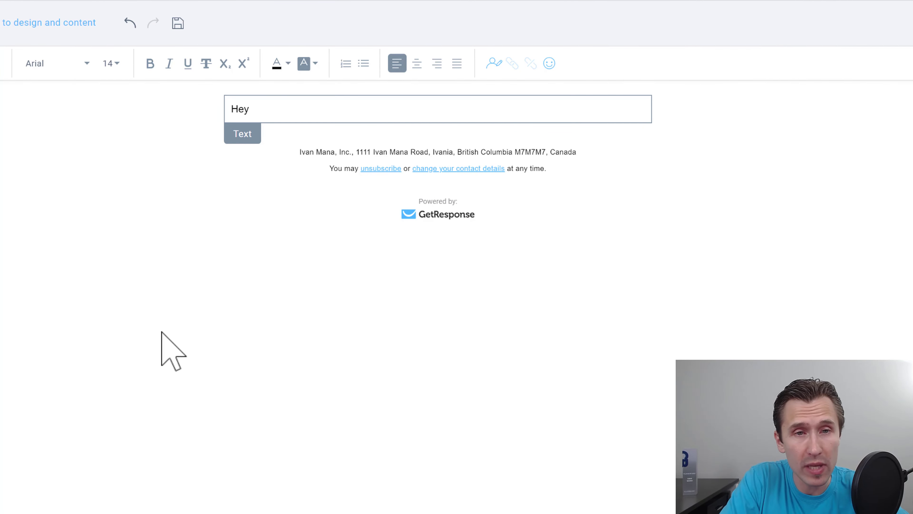
pyautogui.click(491, 64)
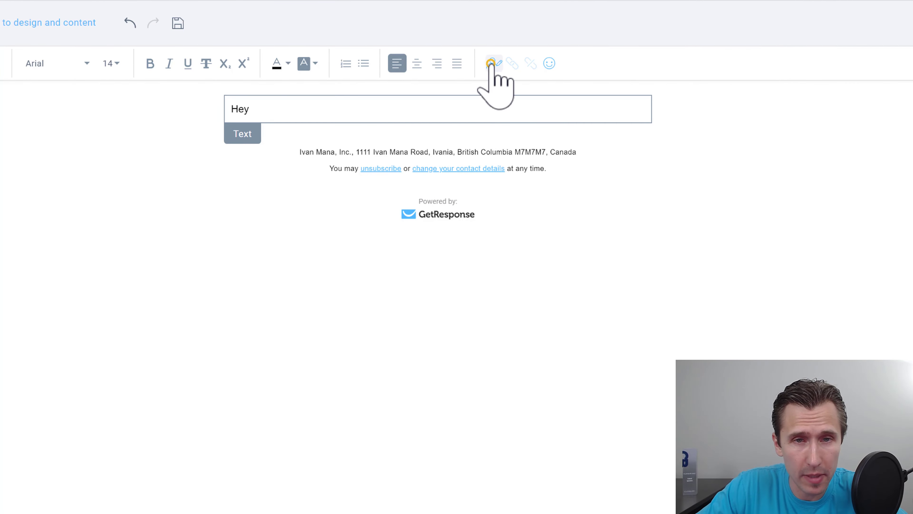
pyautogui.scroll(-5, 564, 255)
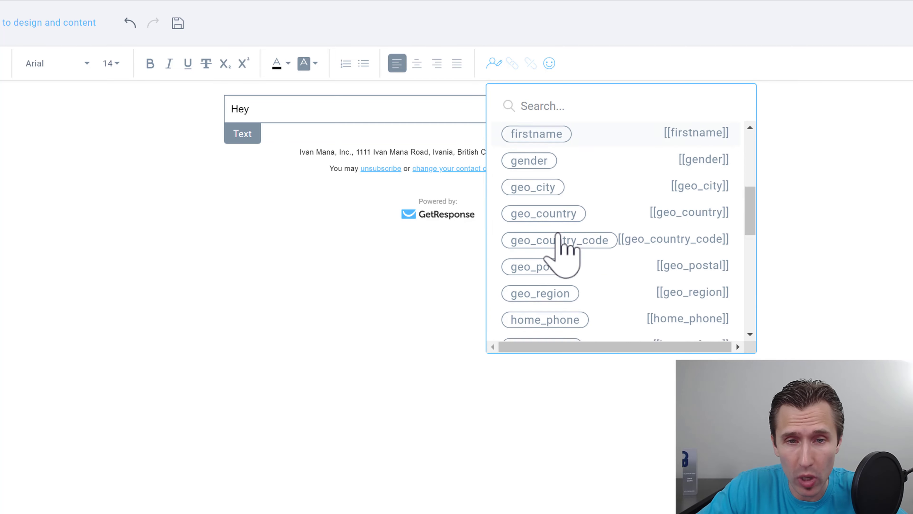
pyautogui.scroll(-10, 559, 235)
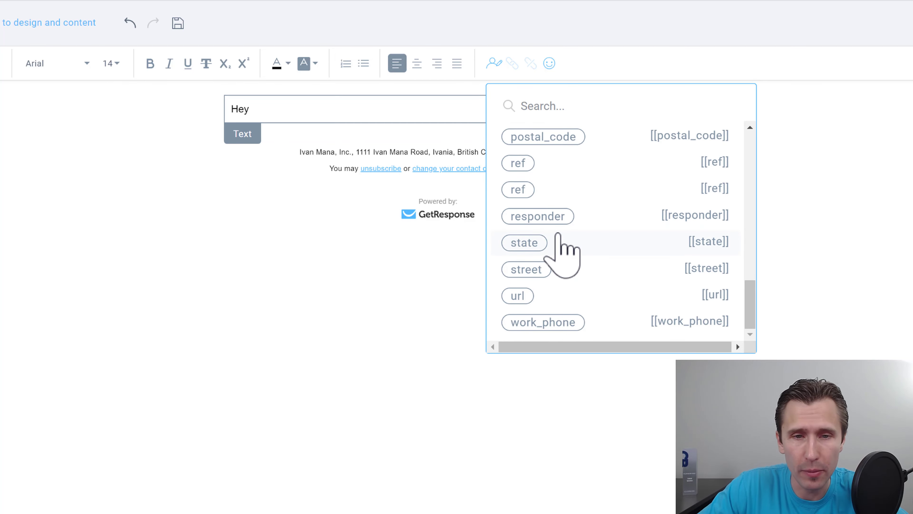
pyautogui.scroll(5, 558, 234)
pyautogui.click(579, 225)
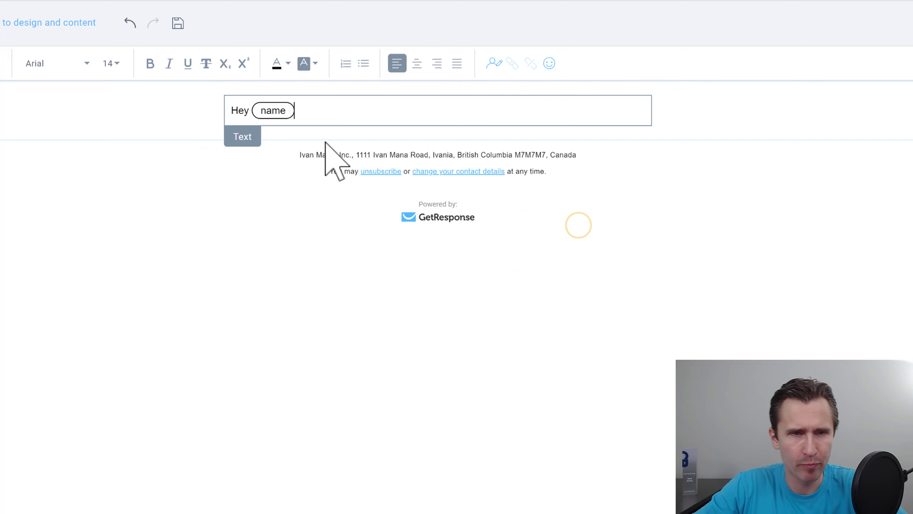
pyautogui.press('Return')
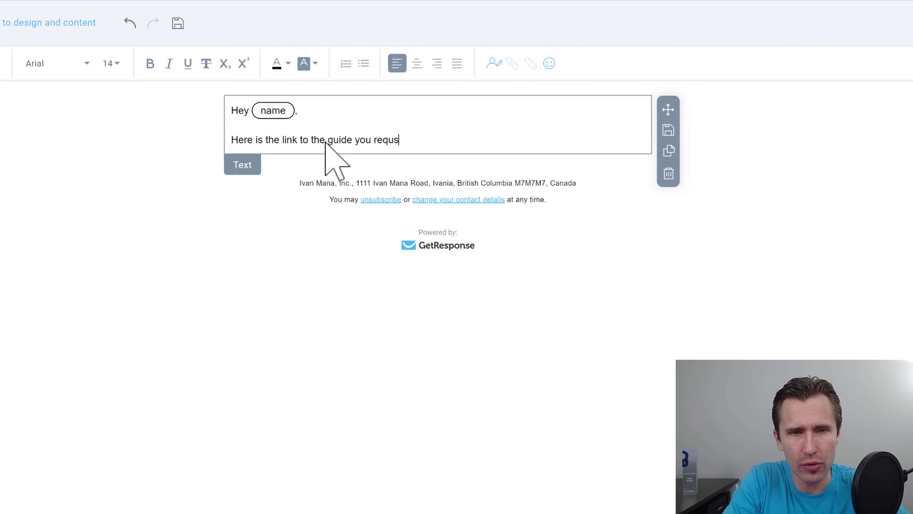
# Step: Add 'I hope you enjoy it.' and a 'Kind regards,' sign-off with the sender's name
pyautogui.press('Return')
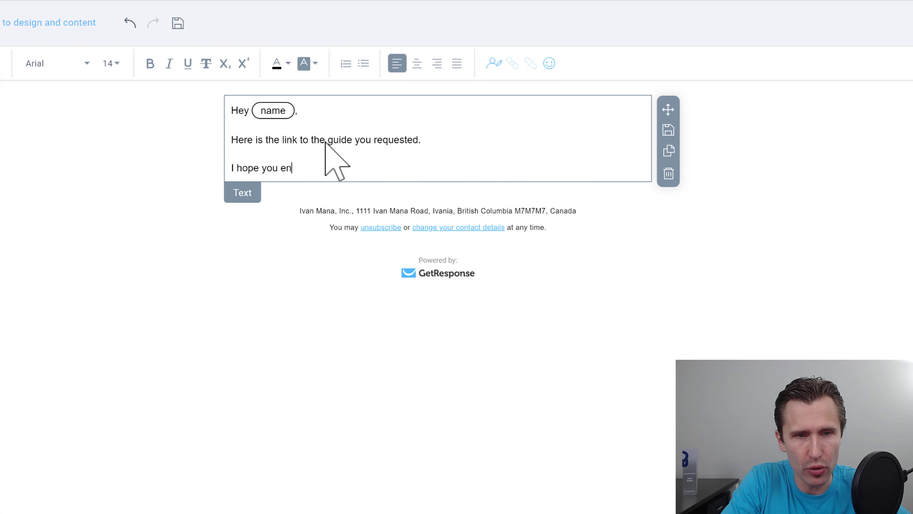
pyautogui.write('I hope you enjoy it.')
pyautogui.press('Return')
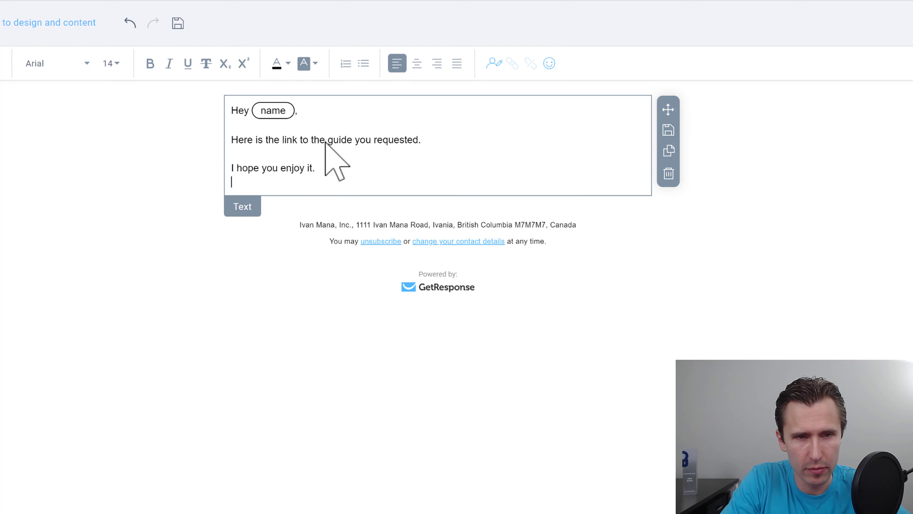
pyautogui.write('Kind regards,')
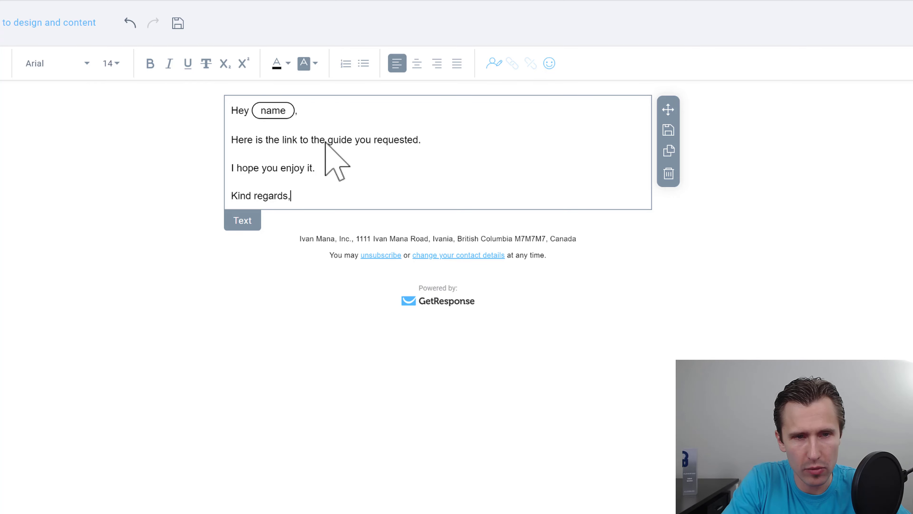
pyautogui.press('Return')
pyautogui.write('Ivan')
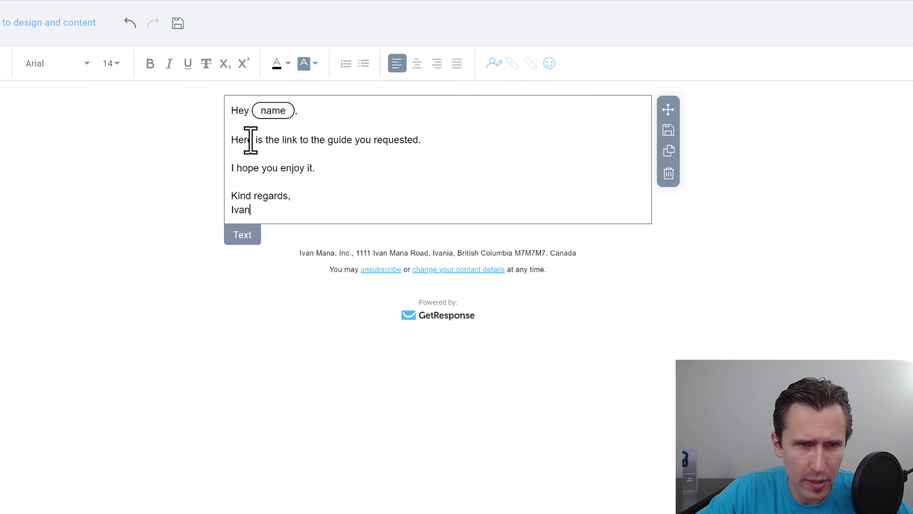
pyautogui.moveTo(232, 139); pyautogui.dragTo(422, 141)
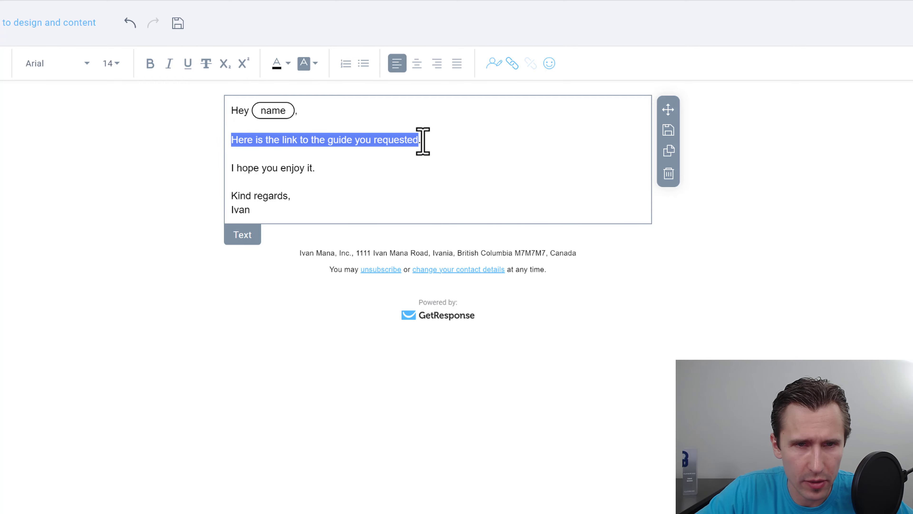
# Step: Link 'Here is the link to the guide you requested' to the guide's website address
pyautogui.click(512, 64)
pyautogui.click(459, 305)
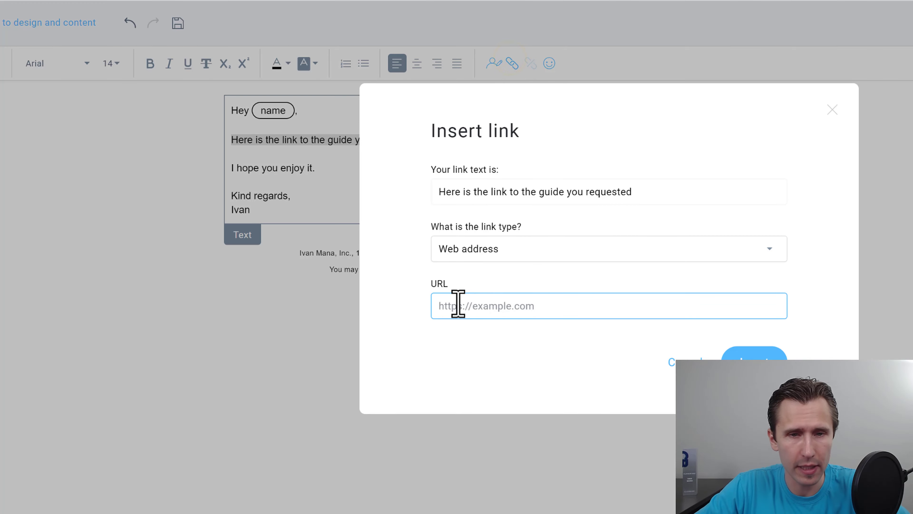
pyautogui.write('www.ivan')
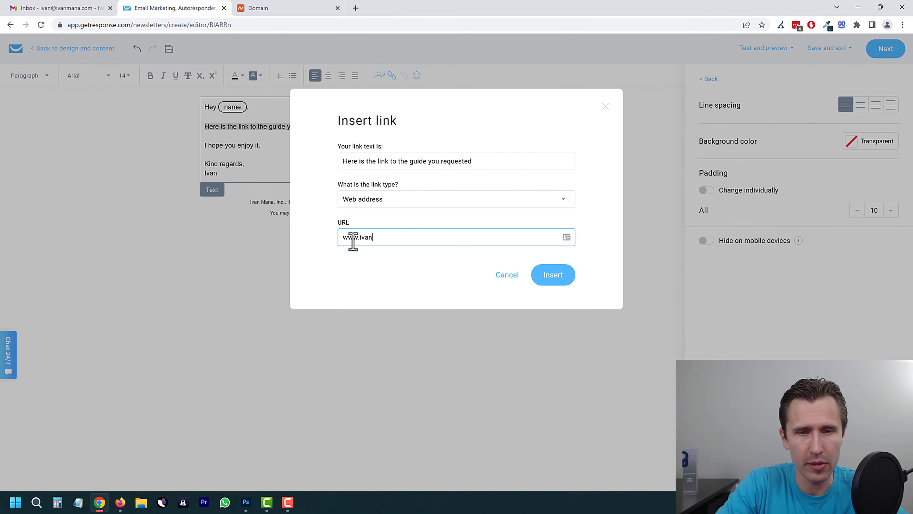
pyautogui.write('mana.com')
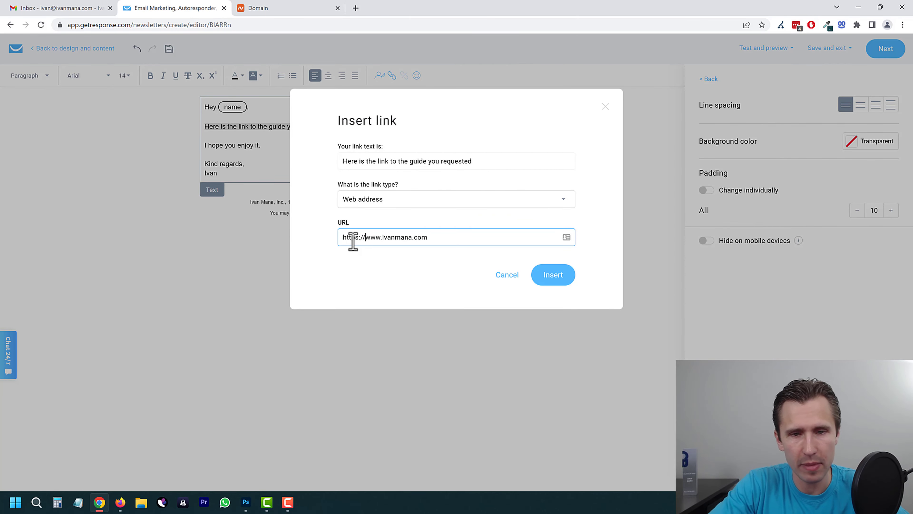
pyautogui.click(554, 277)
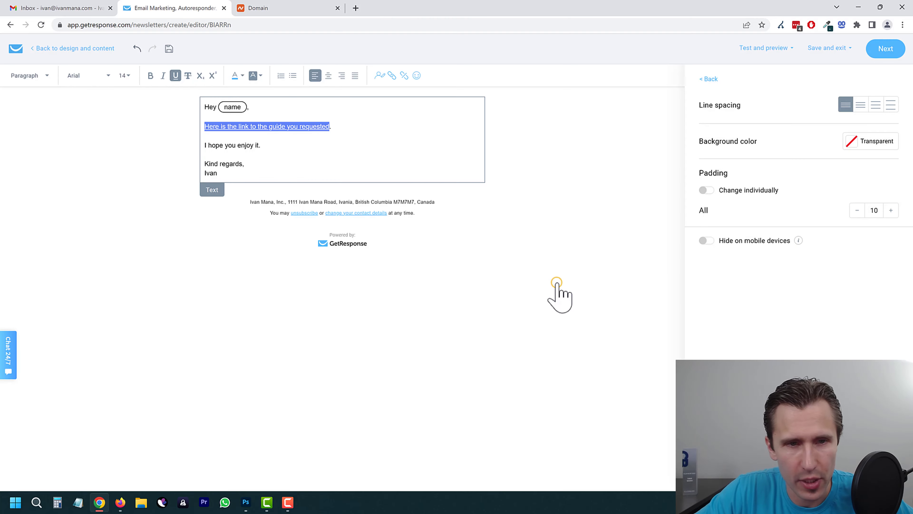
pyautogui.click(326, 157)
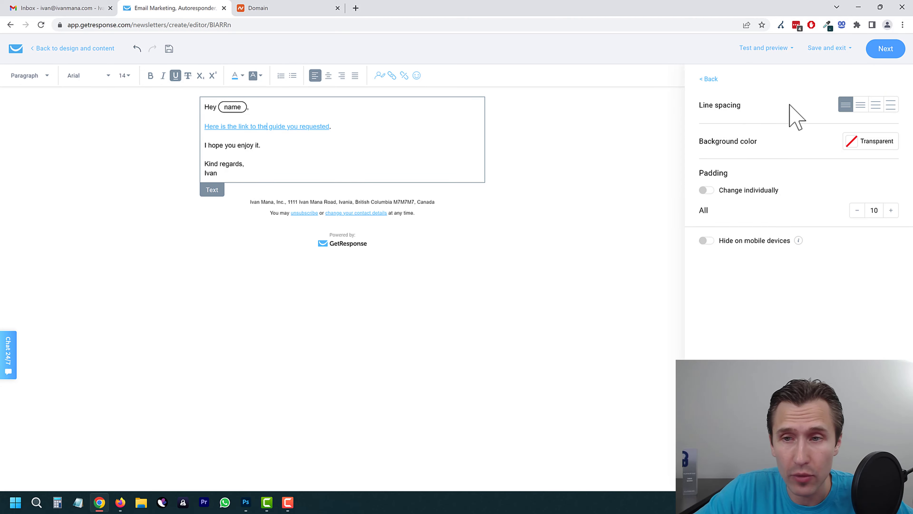
pyautogui.click(319, 149)
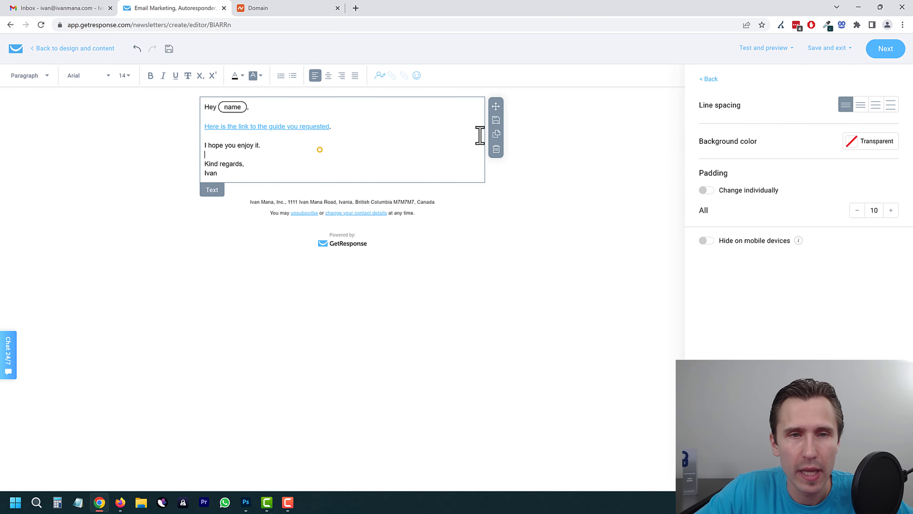
# Step: Run Test and preview > Spam check, confirm the 'Good to go' verdict, then return to layout
pyautogui.click(705, 79)
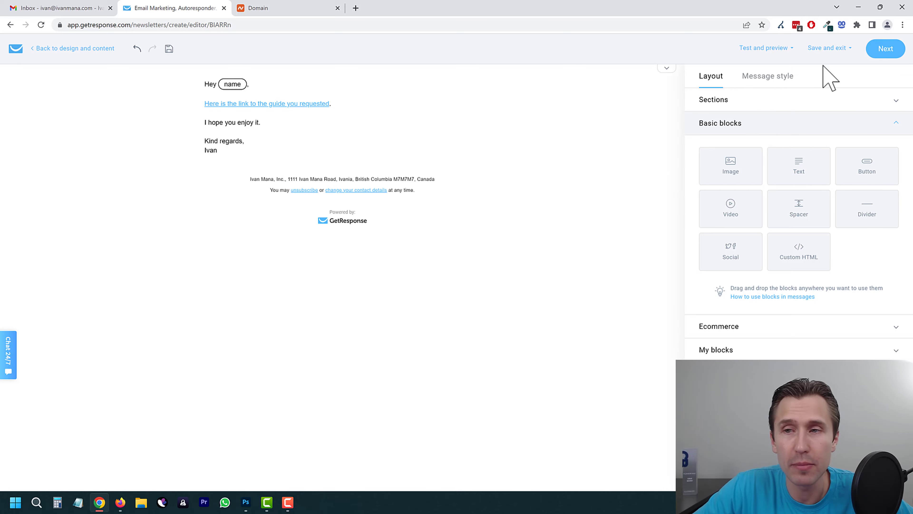
pyautogui.click(777, 49)
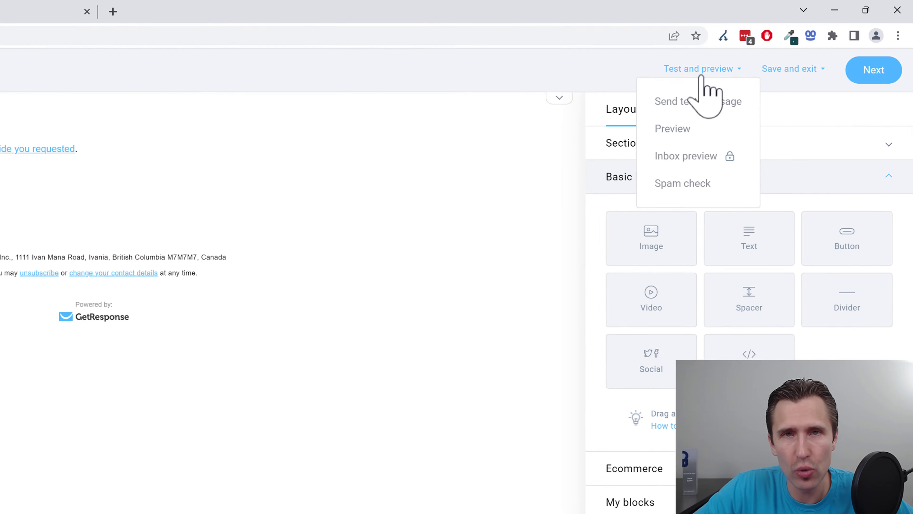
pyautogui.click(753, 127)
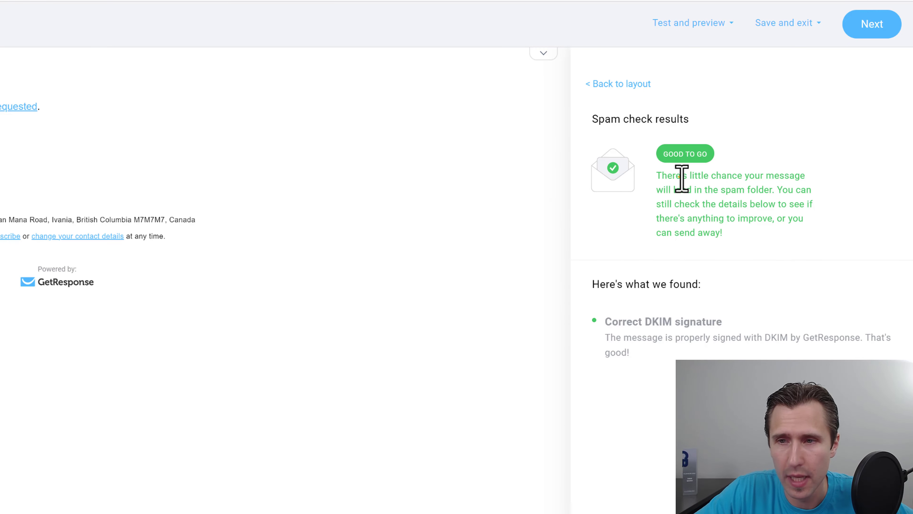
pyautogui.moveTo(681, 176); pyautogui.dragTo(772, 195)
pyautogui.click(719, 211)
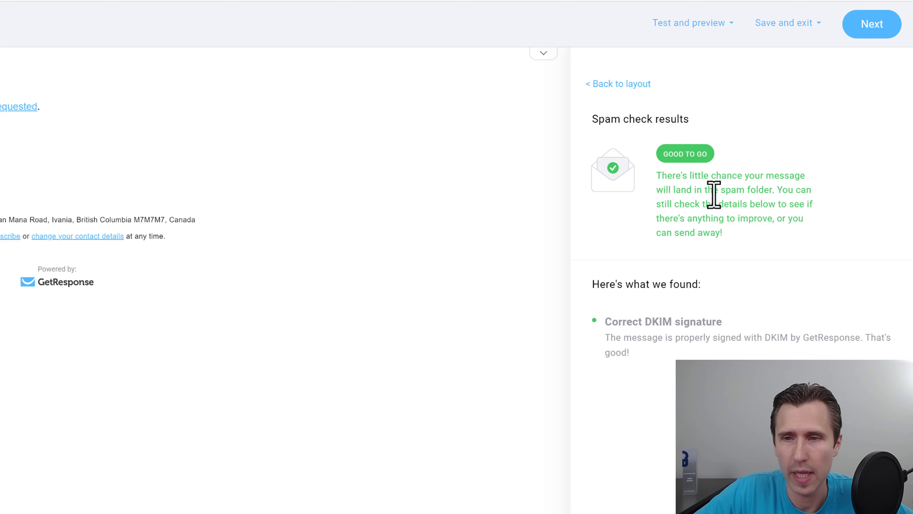
pyautogui.click(658, 312)
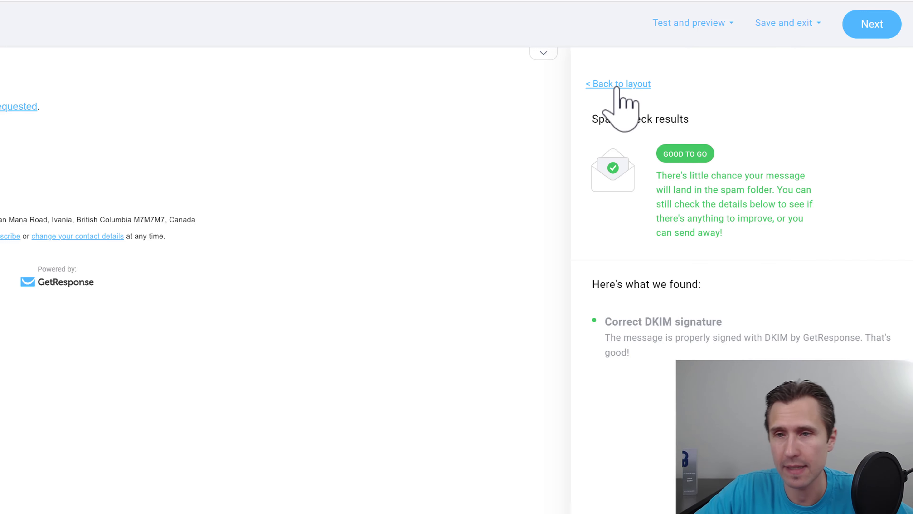
pyautogui.click(616, 85)
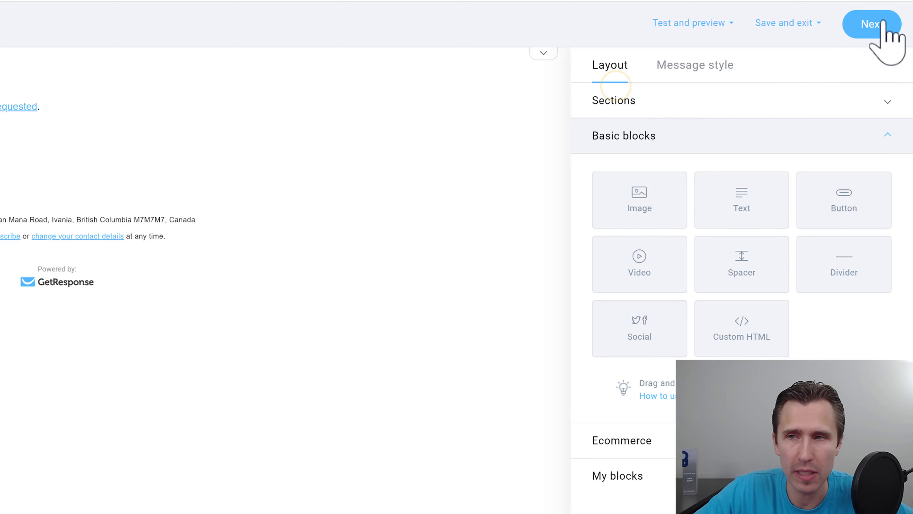
# Step: Send the welcome email, dismissing the save reminder tip along the way
pyautogui.click(874, 23)
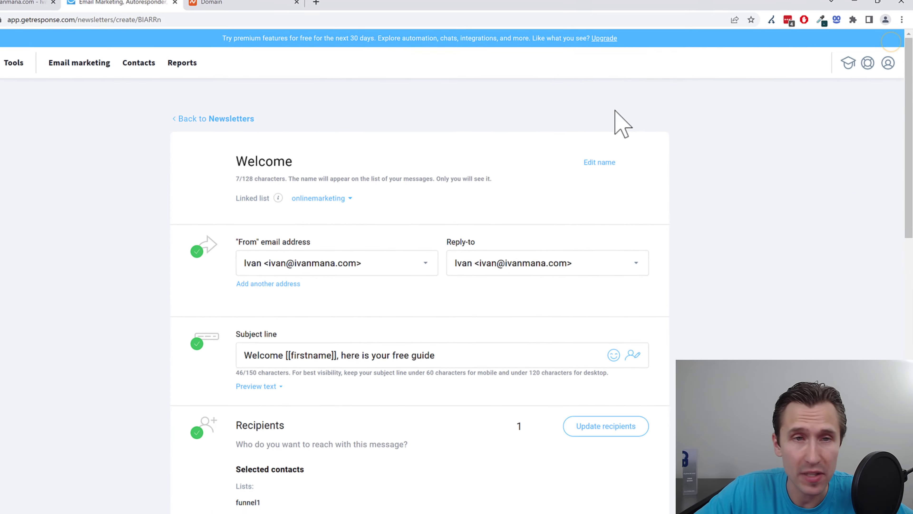
pyautogui.scroll(-10, 186, 244)
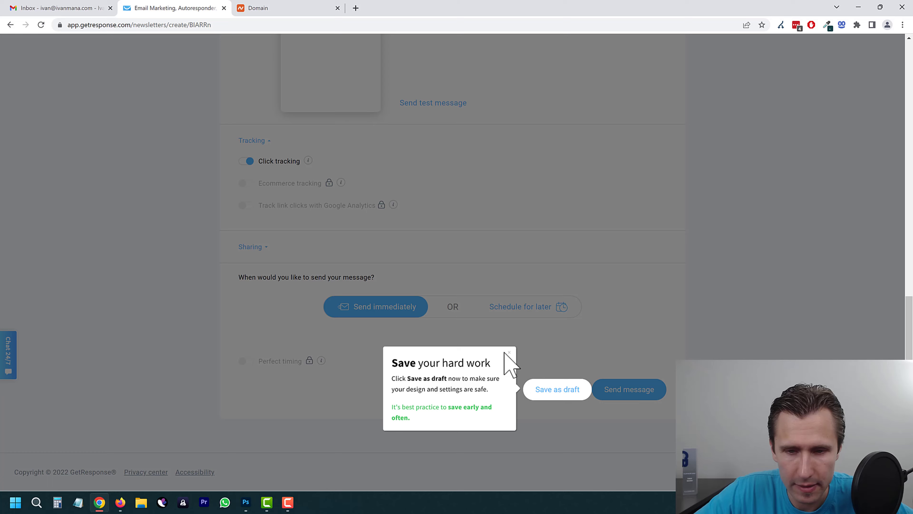
pyautogui.click(508, 352)
pyautogui.click(630, 390)
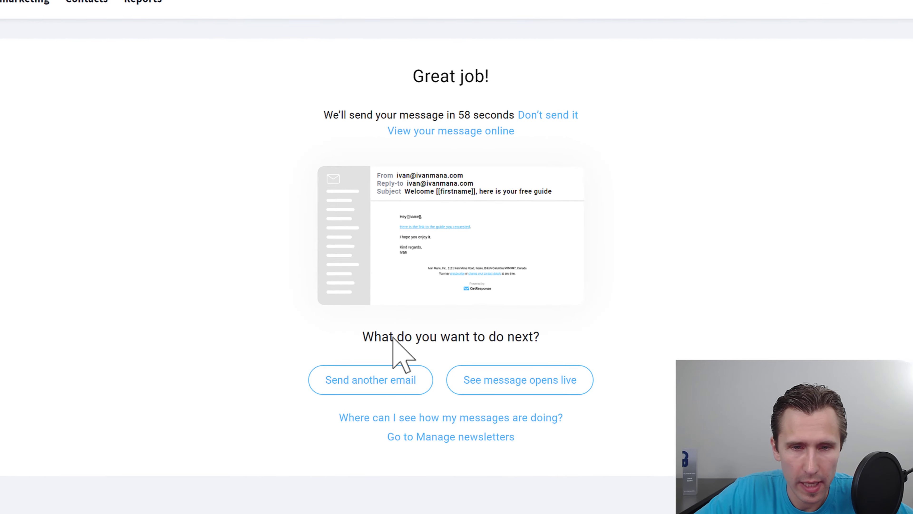
pyautogui.moveTo(370, 115); pyautogui.dragTo(512, 106)
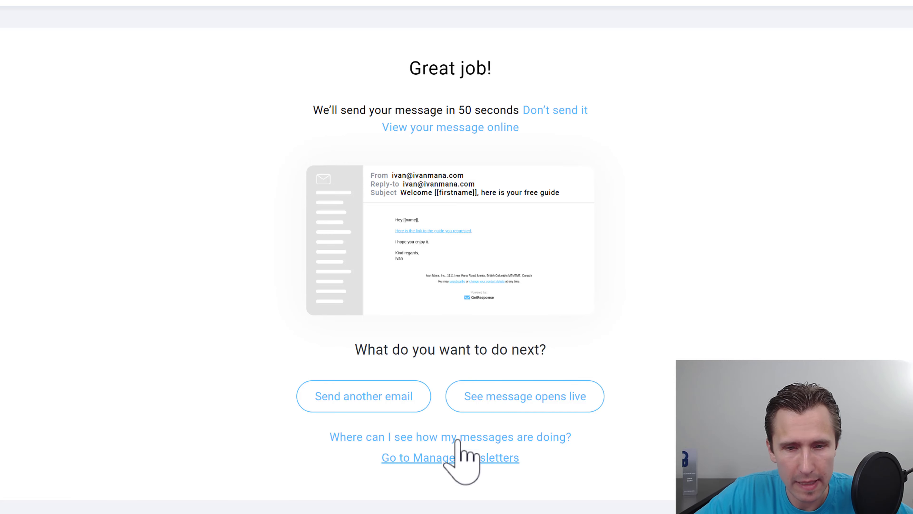
# Step: Check the online version of the sent email and its guide link, then return to the confirmation
pyautogui.click(447, 129)
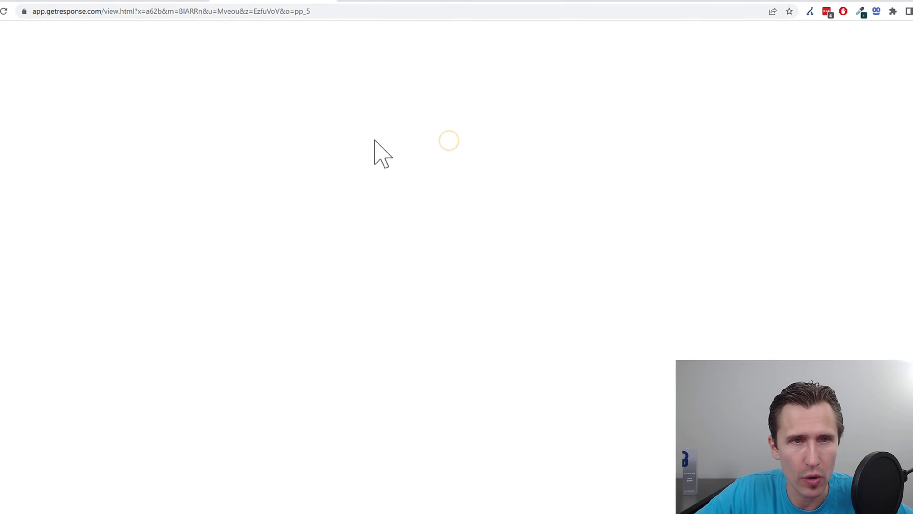
pyautogui.click(367, 71)
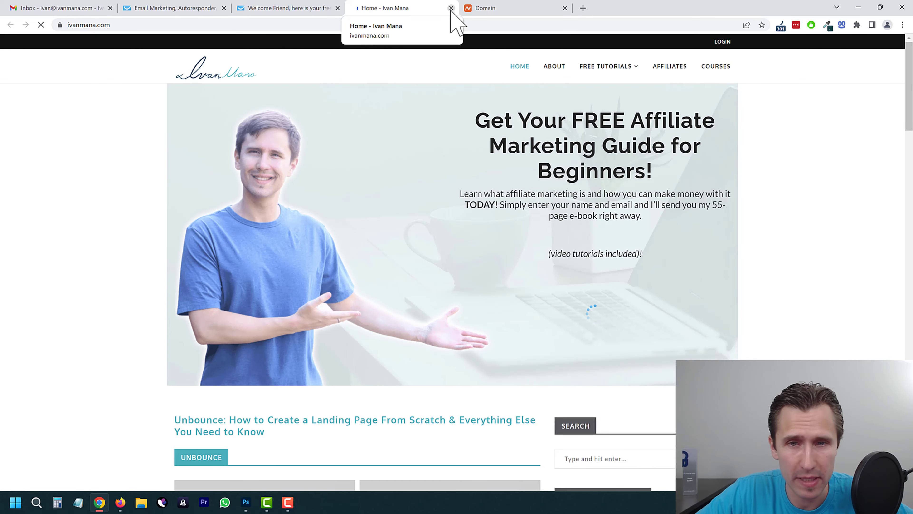
pyautogui.click(451, 8)
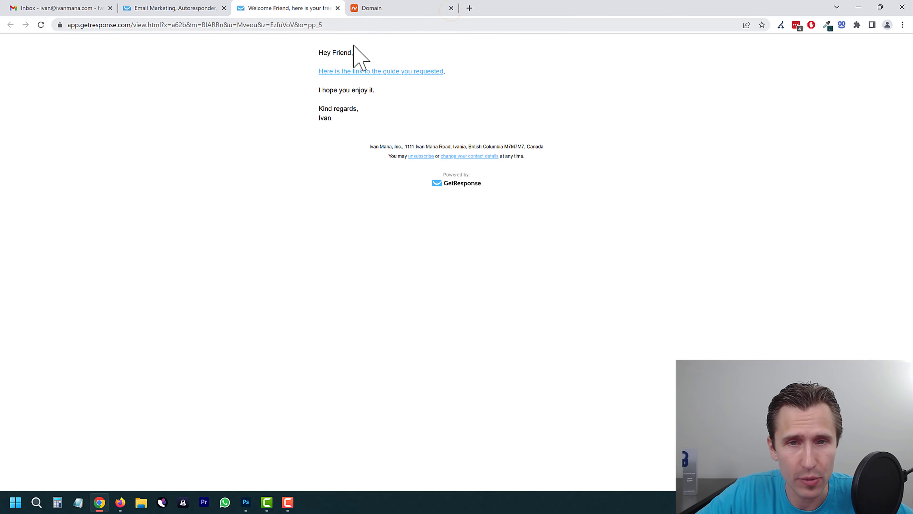
pyautogui.click(338, 8)
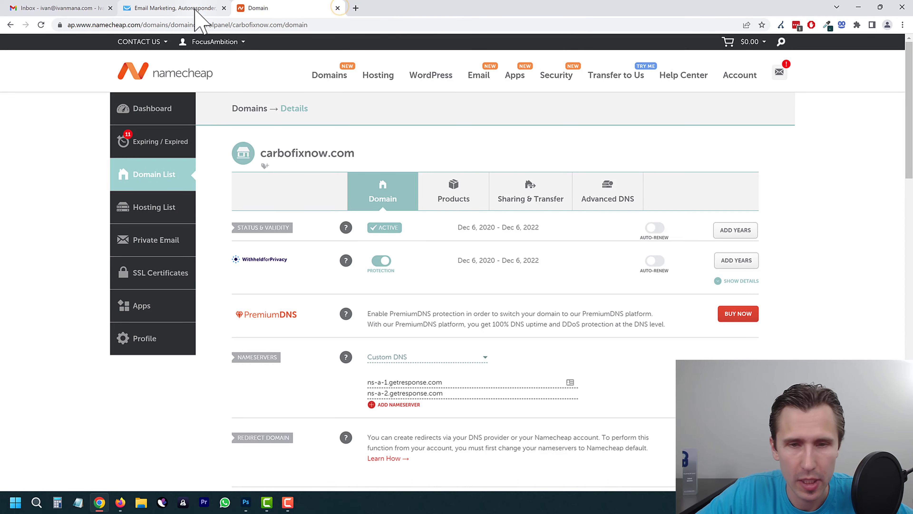
pyautogui.click(188, 6)
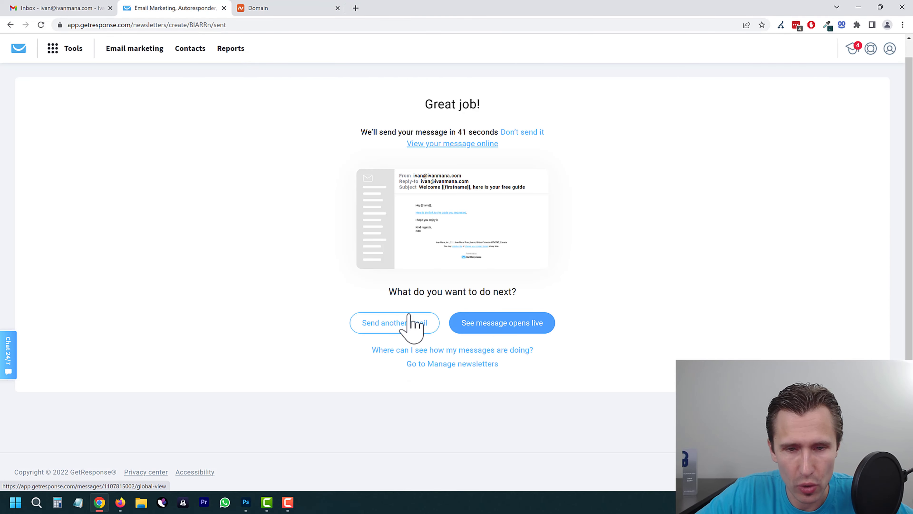
# Step: Confirm in Email marketing that the Welcome newsletter shows as Scheduled
pyautogui.click(73, 48)
pyautogui.click(48, 95)
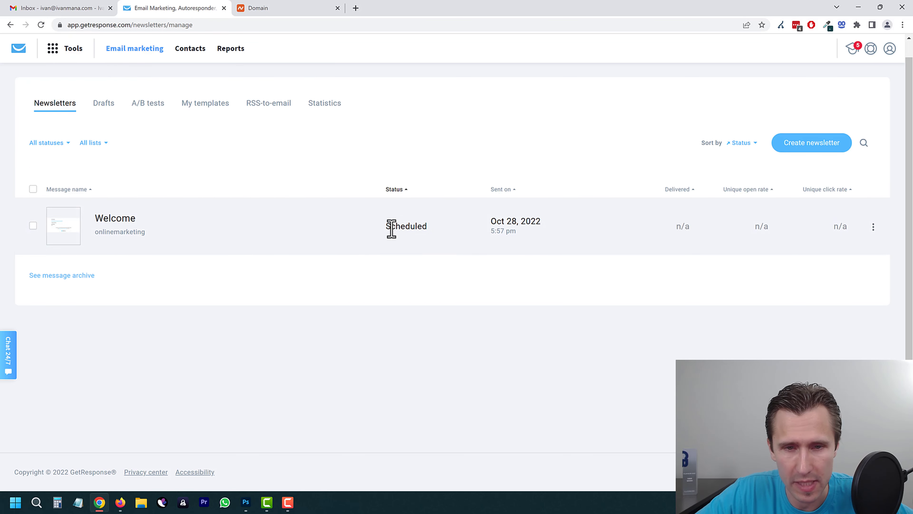
pyautogui.moveTo(391, 229); pyautogui.dragTo(439, 239)
pyautogui.click(391, 276)
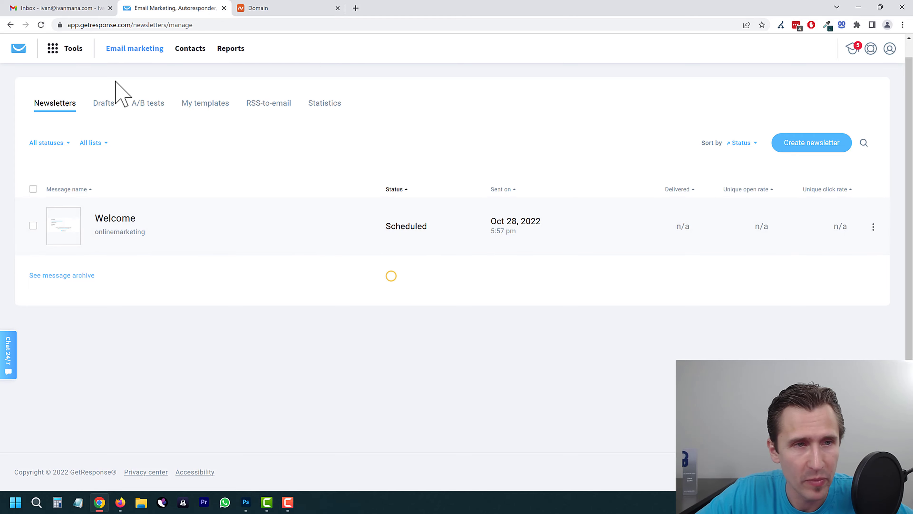
# Step: Start a new autoresponder from Tools > Autoresponders
pyautogui.click(64, 46)
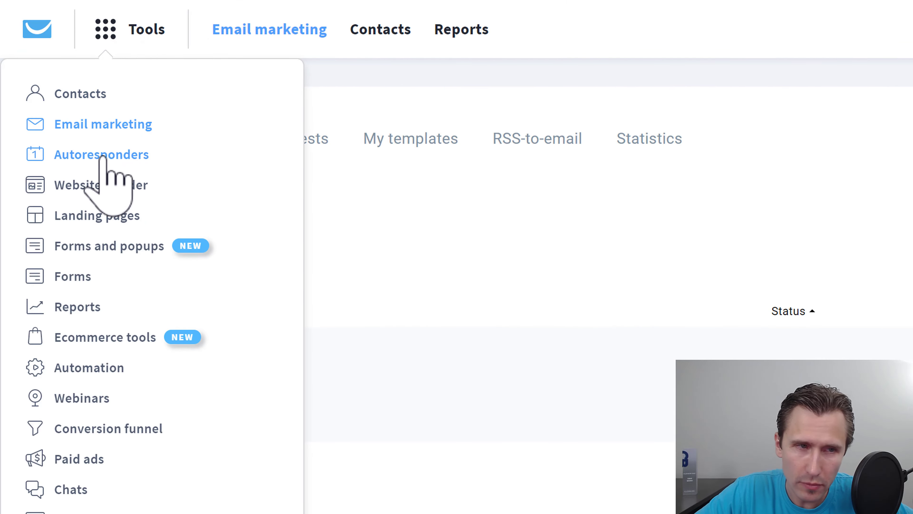
pyautogui.click(100, 151)
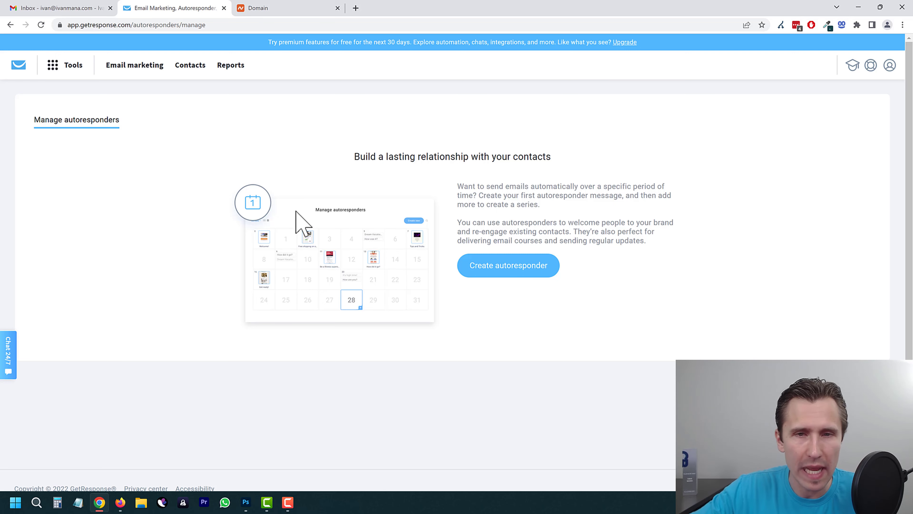
pyautogui.click(535, 266)
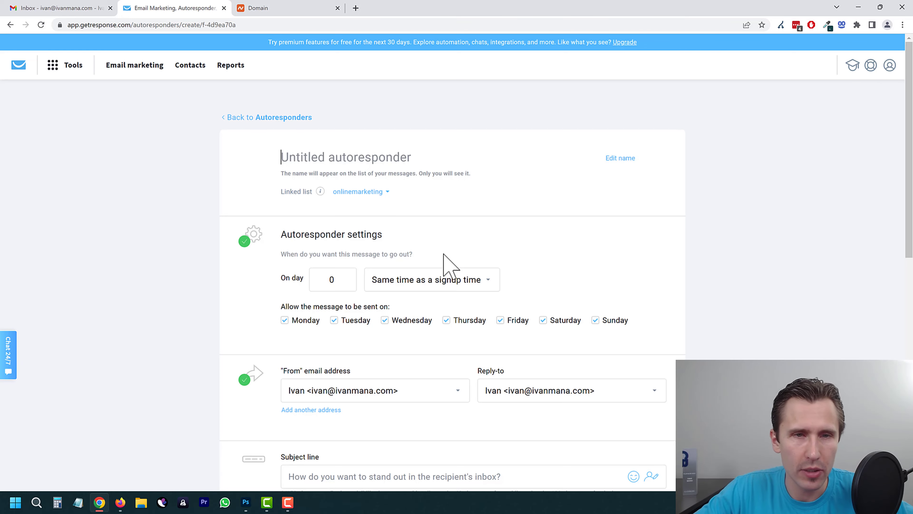
# Step: Name the autoresponder 'First autoresponder message', keeping day 0 and all sending days enabled
pyautogui.click(358, 153)
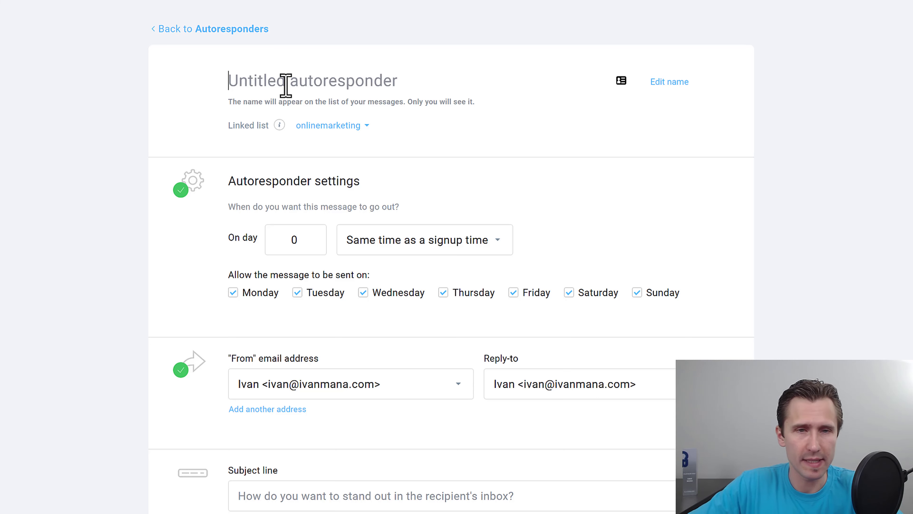
pyautogui.write('First autoresponder message')
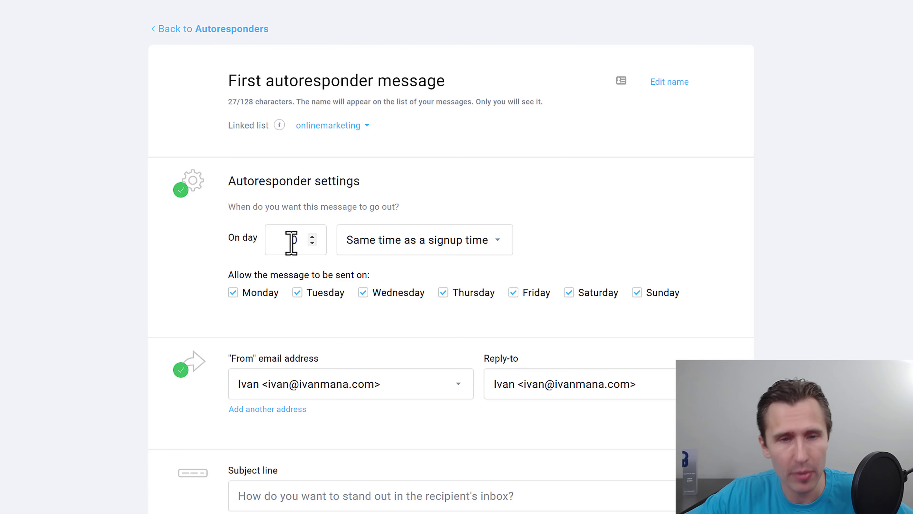
pyautogui.click(310, 236)
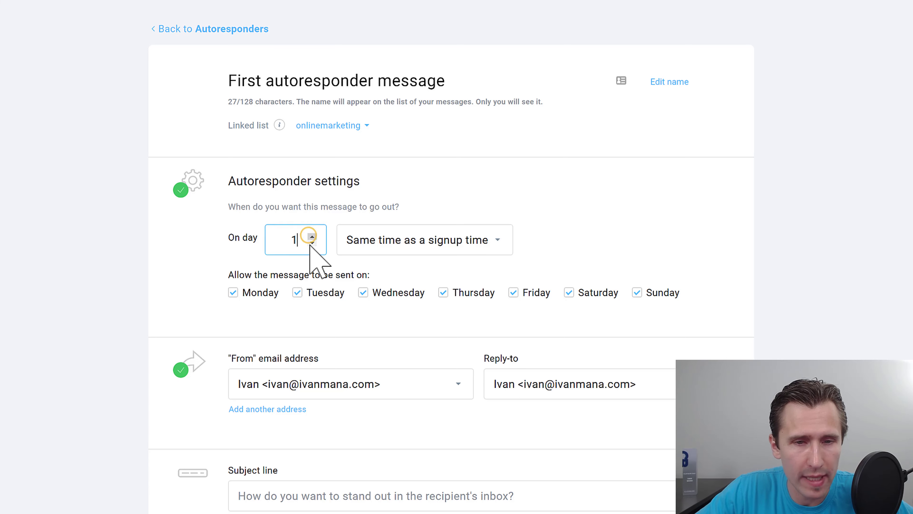
pyautogui.click(311, 242)
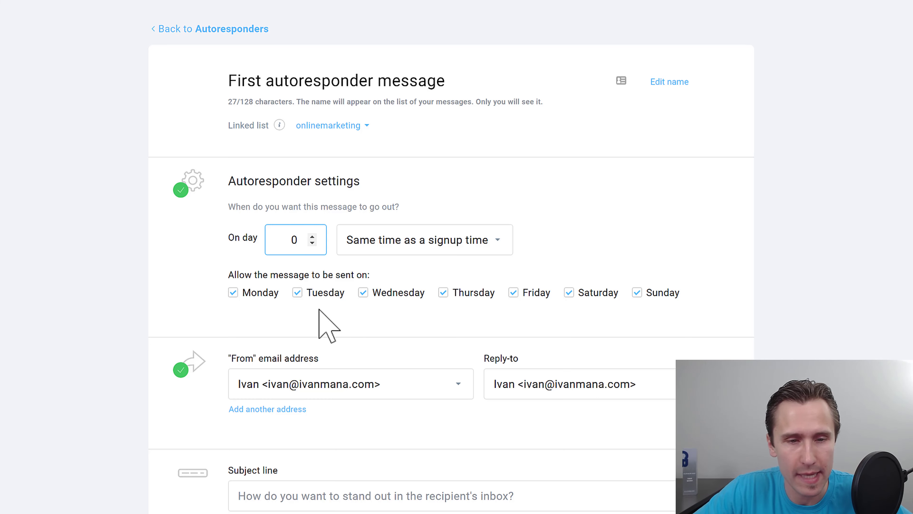
pyautogui.moveTo(235, 275); pyautogui.dragTo(388, 276)
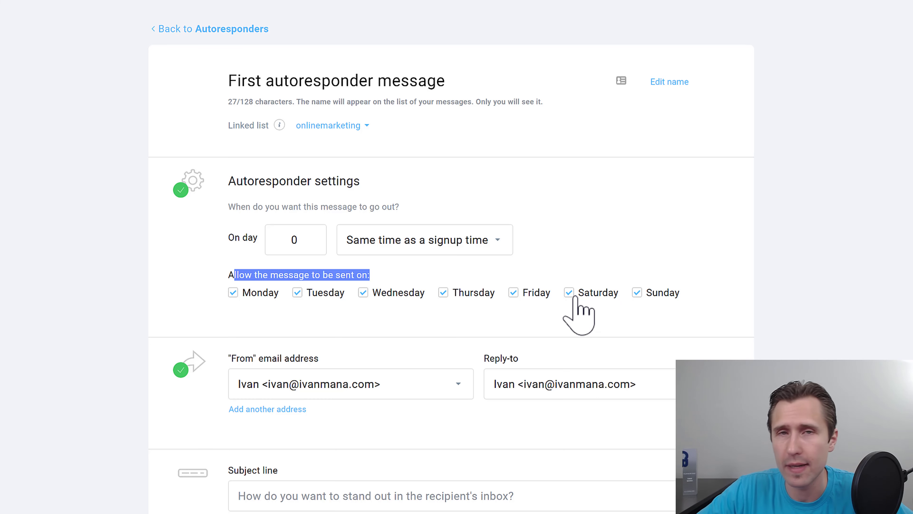
pyautogui.click(637, 292)
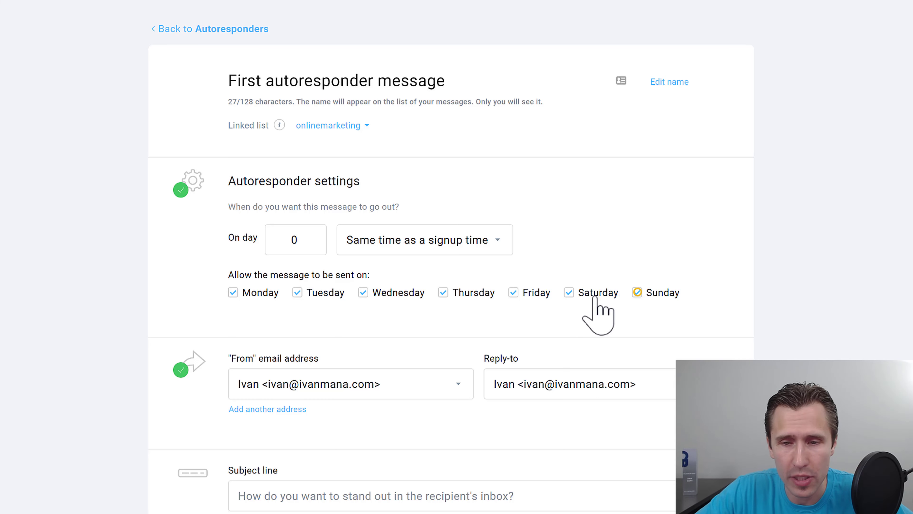
pyautogui.click(571, 291)
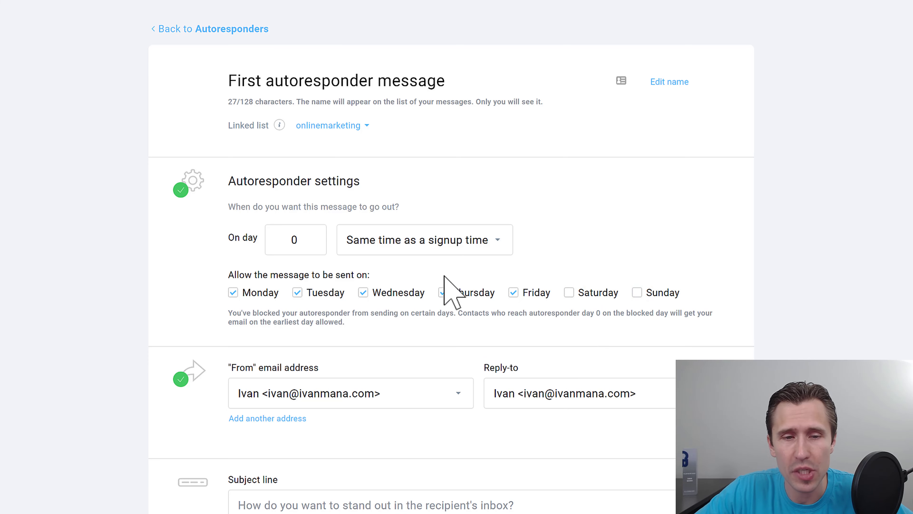
pyautogui.click(640, 292)
pyautogui.scroll(-2, 289, 302)
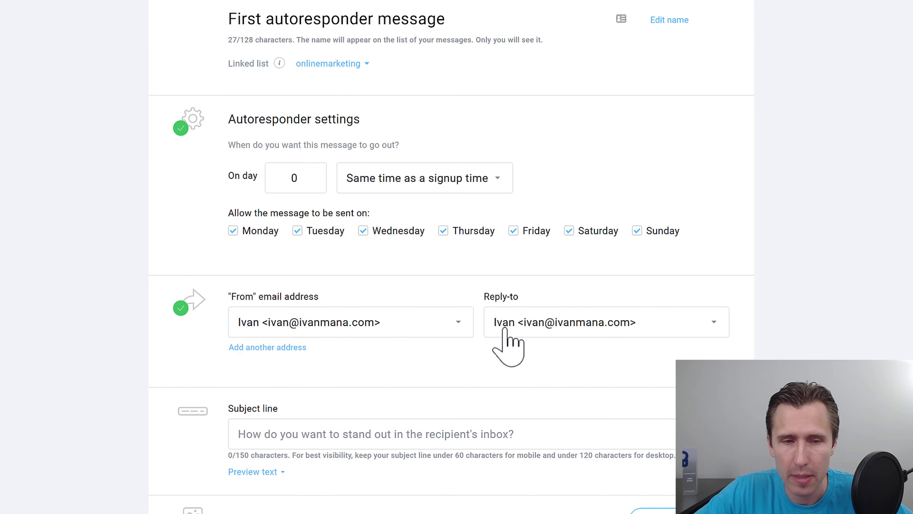
pyautogui.scroll(-4, 446, 323)
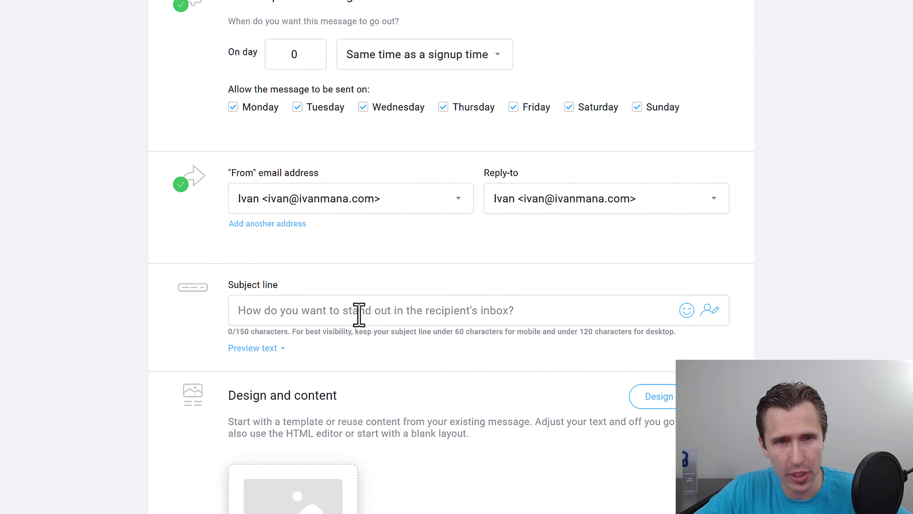
pyautogui.scroll(4, 359, 317)
pyautogui.scroll(-6, 305, 274)
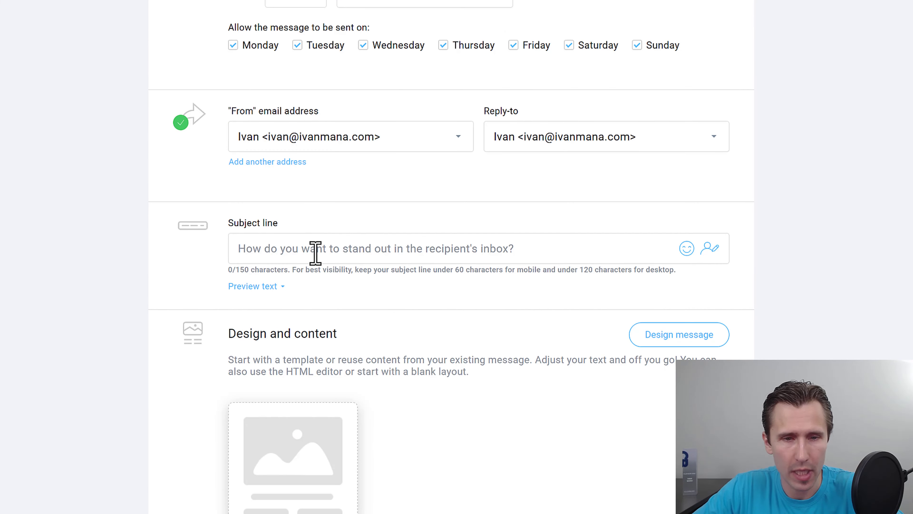
# Step: Set the subject to 'Hey [[firstname]], here is the link you requested'
pyautogui.click(315, 252)
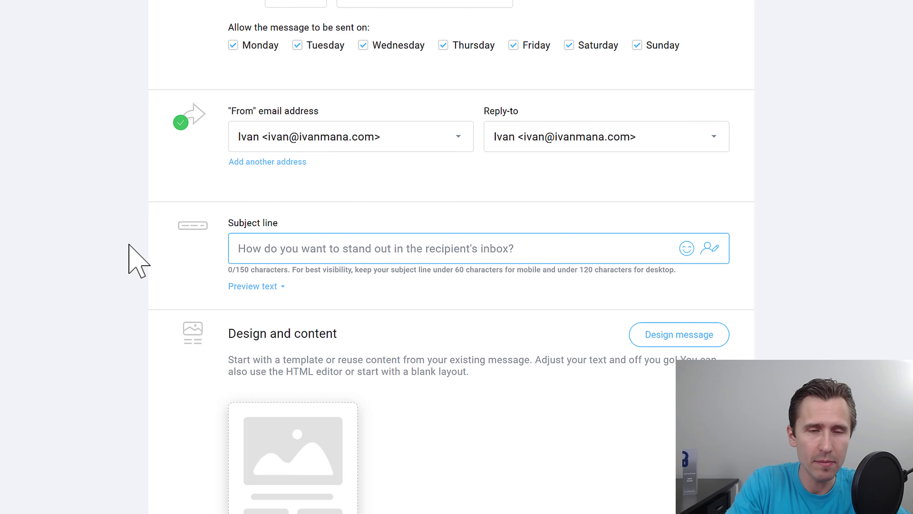
pyautogui.write('Hey')
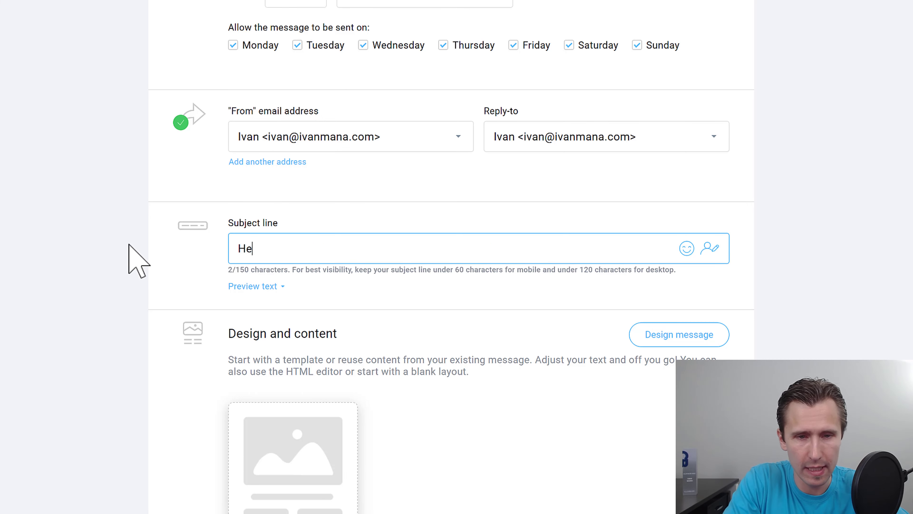
pyautogui.click(708, 248)
pyautogui.write('fr')
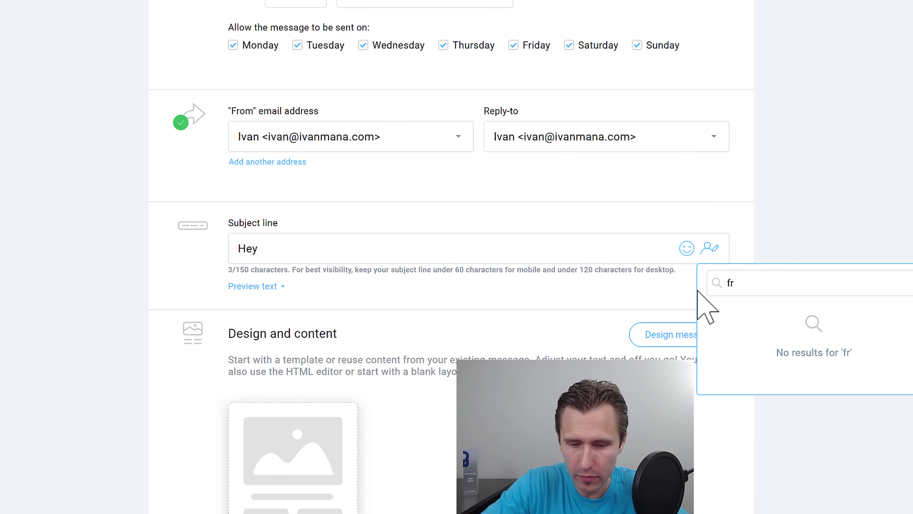
pyautogui.press('BackSpace')
pyautogui.write('i')
pyautogui.click(771, 327)
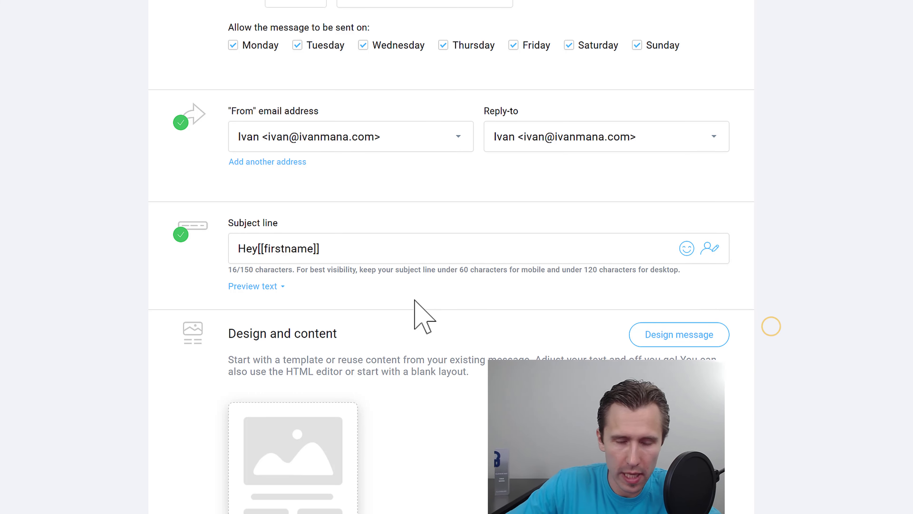
pyautogui.click(259, 250)
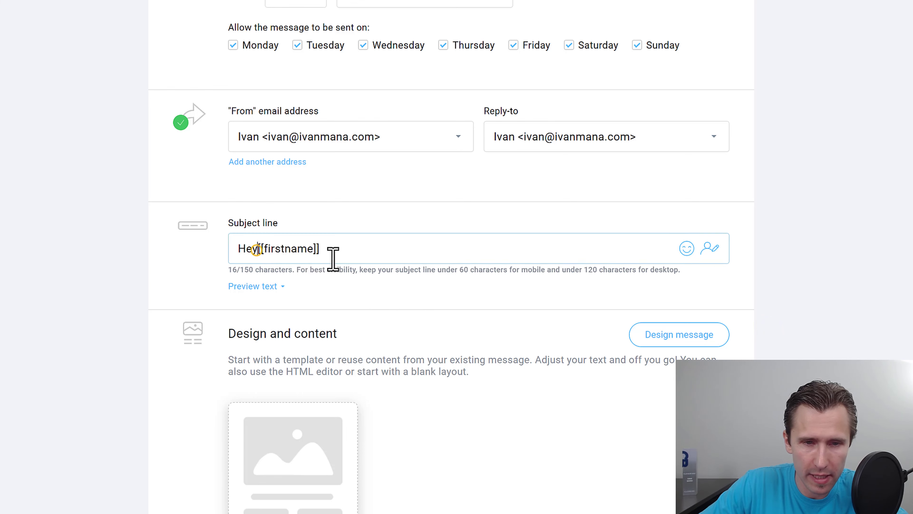
pyautogui.write('req')
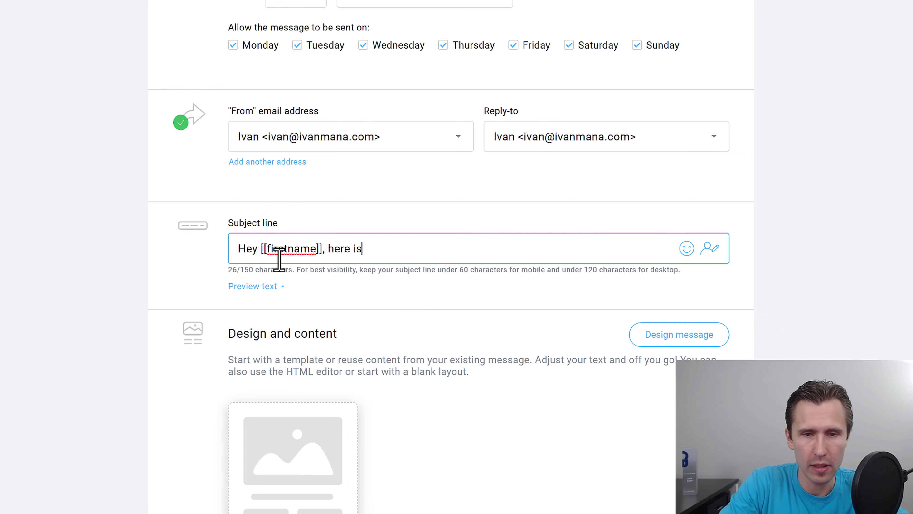
pyautogui.write('uested')
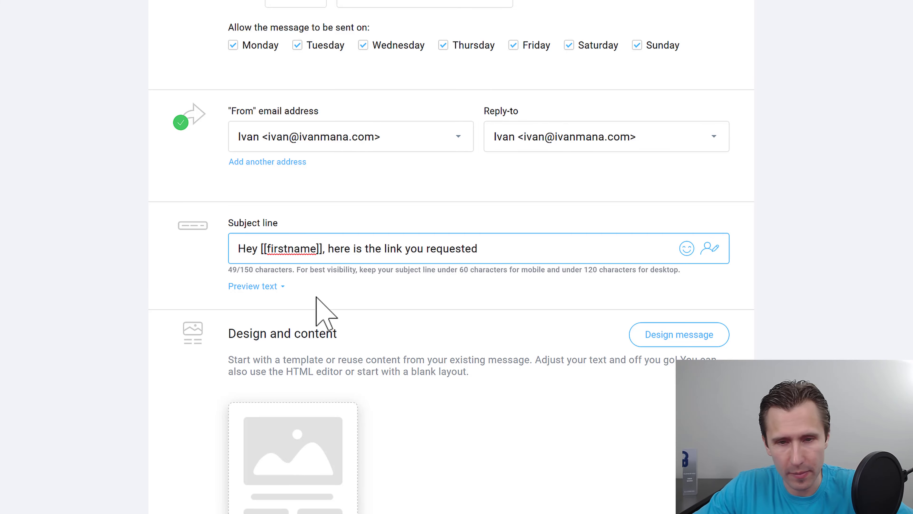
pyautogui.scroll(-3, 347, 277)
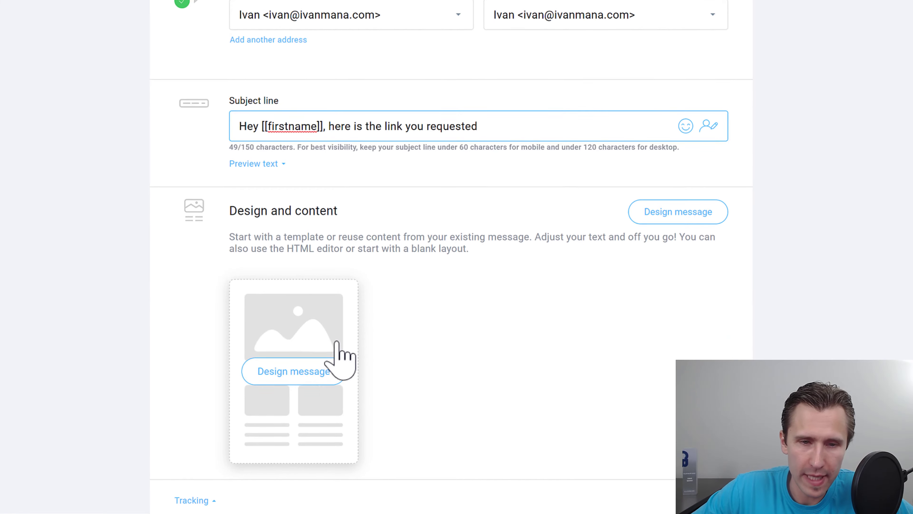
# Step: Use the existing Welcome message as the autoresponder's email content
pyautogui.click(336, 362)
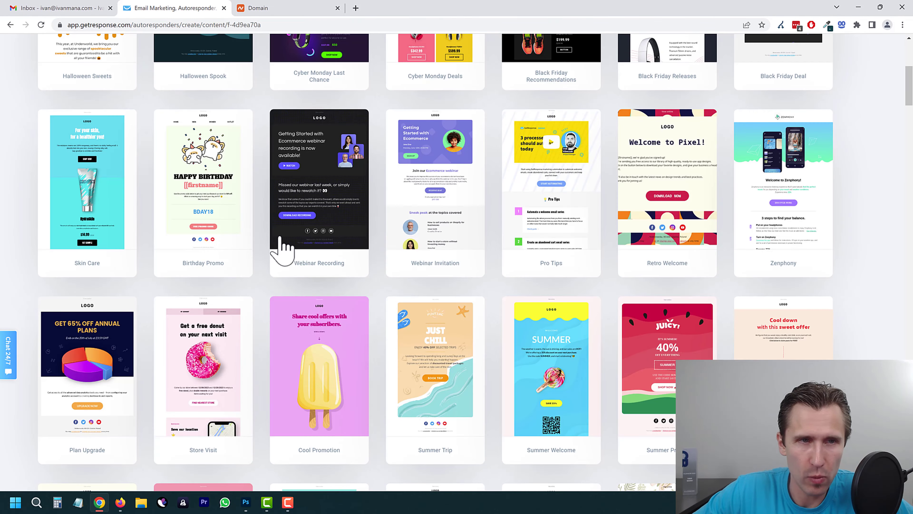
pyautogui.scroll(7, 279, 236)
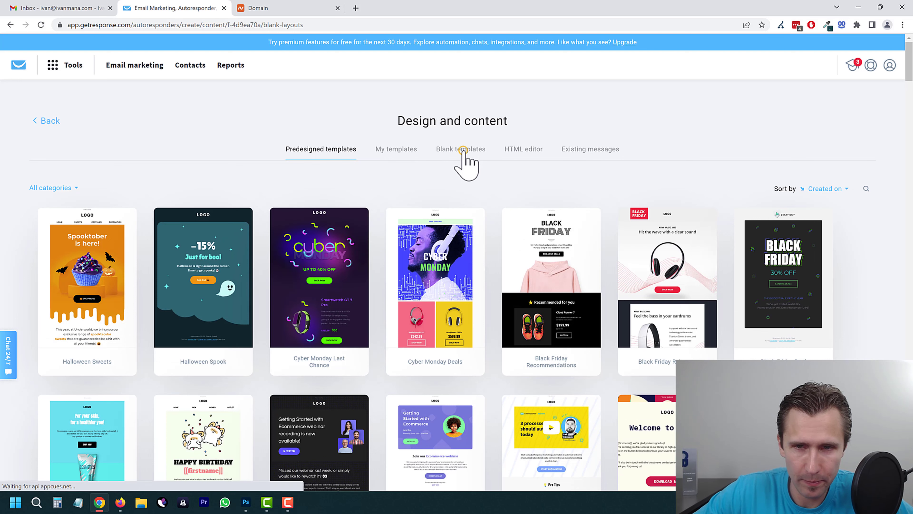
pyautogui.click(466, 157)
pyautogui.click(588, 151)
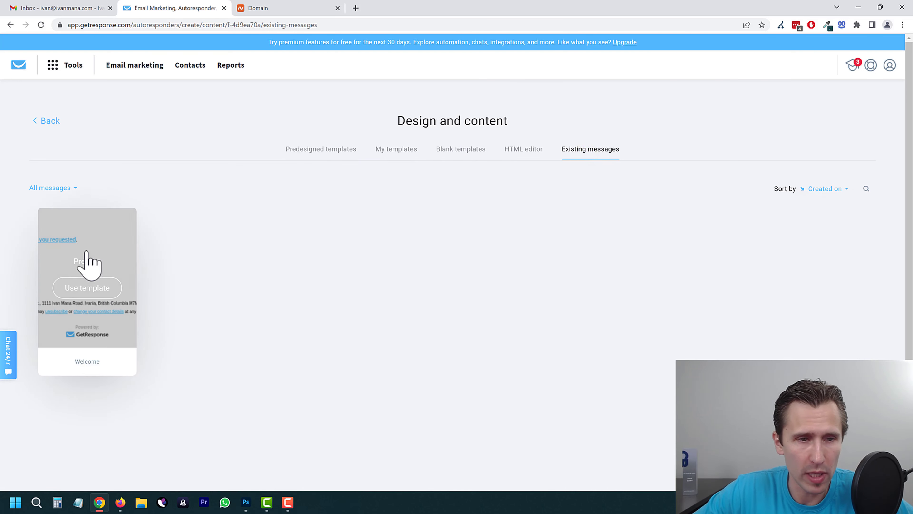
pyautogui.moveTo(122, 259)
pyautogui.click(84, 289)
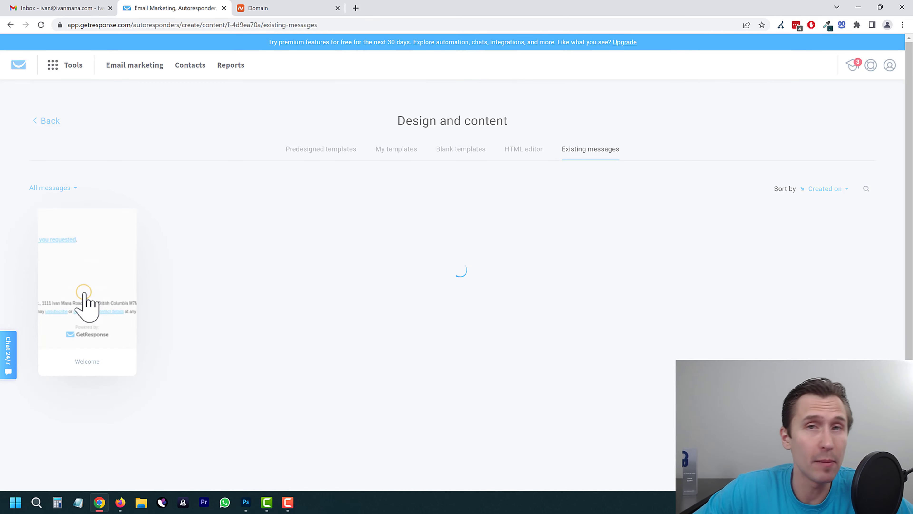
# Step: Save and publish the autoresponder, then view autoresponders as a day-by-day calendar
pyautogui.click(886, 46)
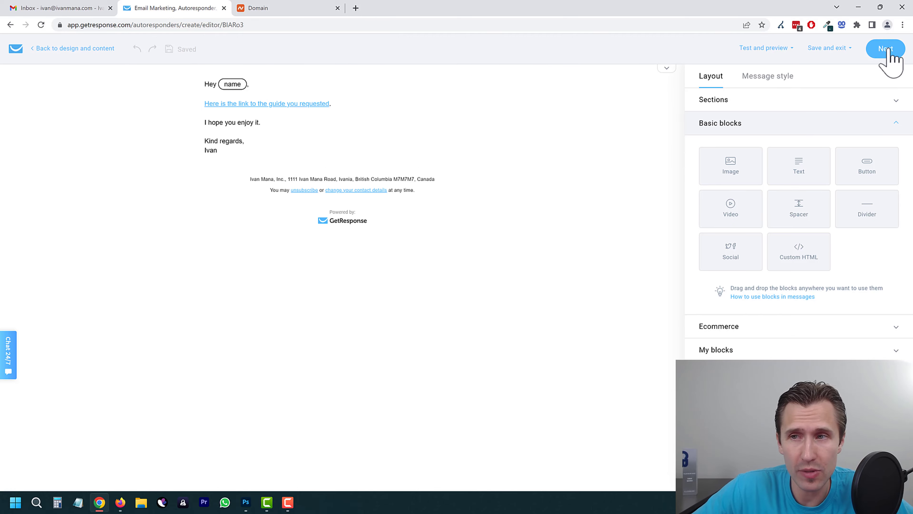
pyautogui.scroll(-10, 490, 255)
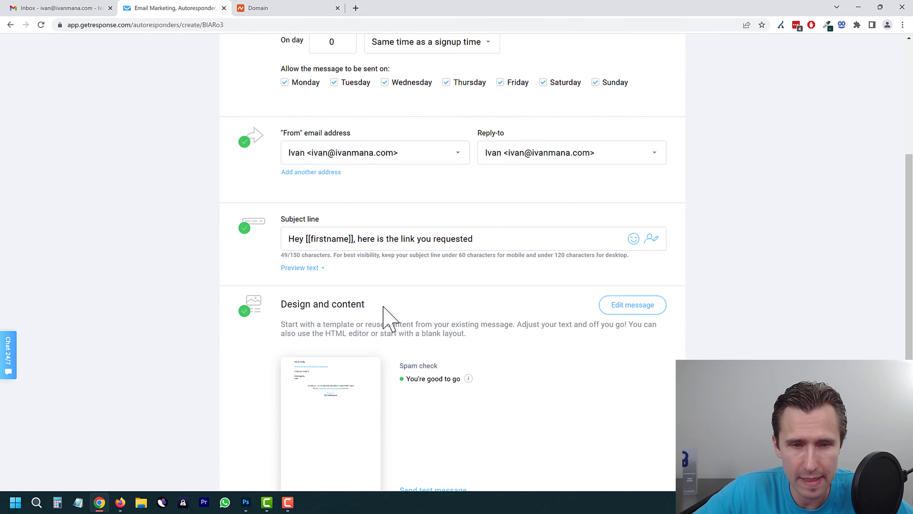
pyautogui.scroll(-1, 309, 350)
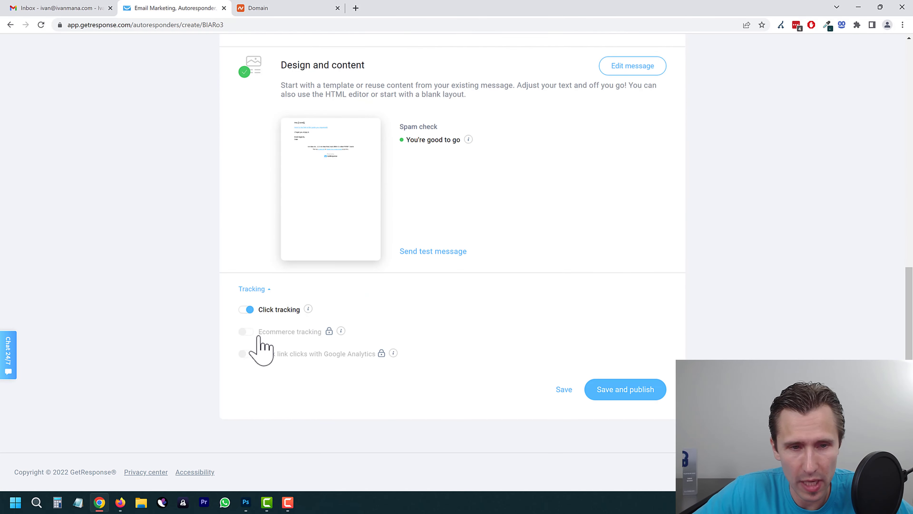
pyautogui.moveTo(329, 328)
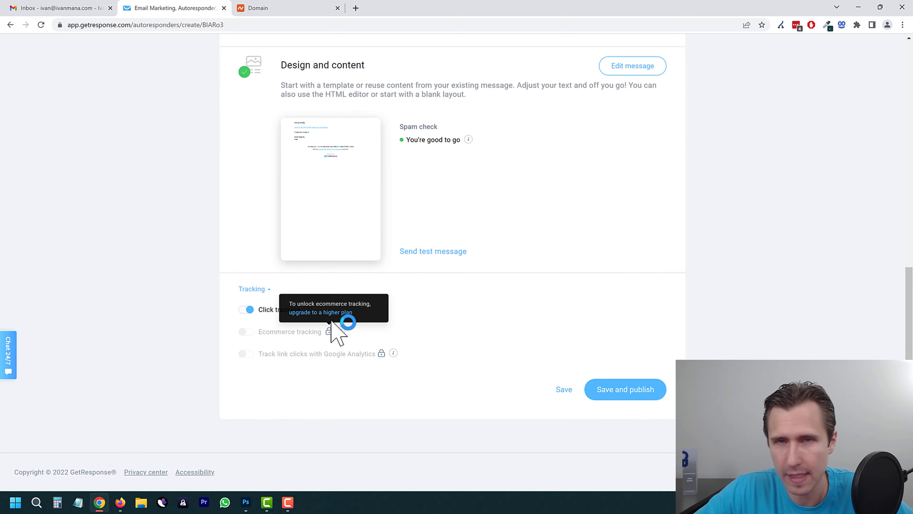
pyautogui.click(621, 391)
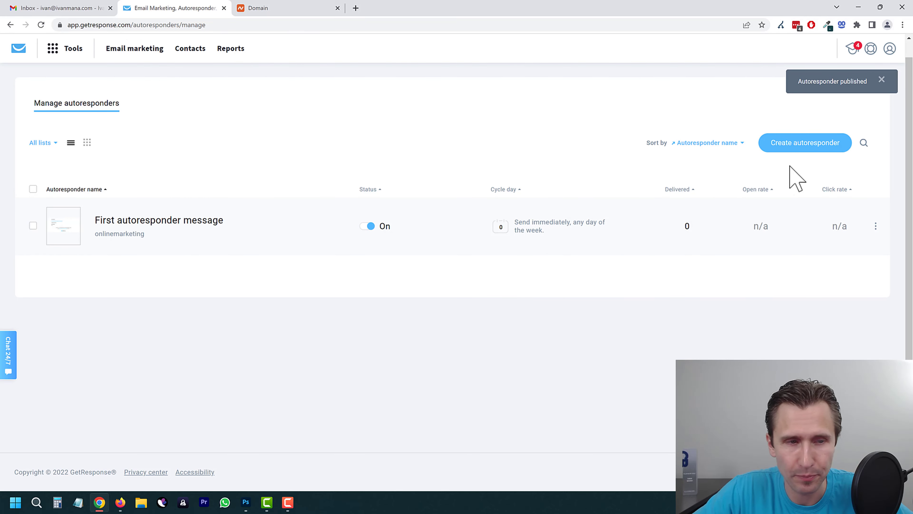
pyautogui.click(88, 143)
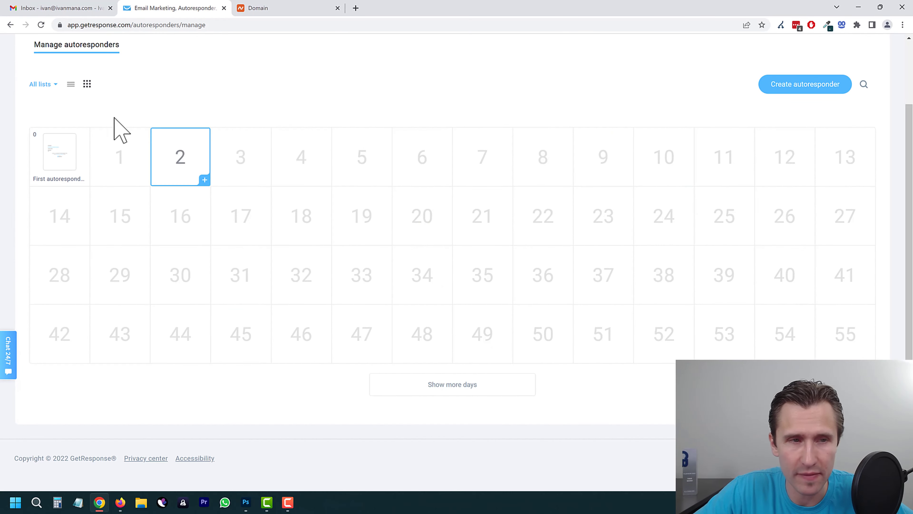
# Step: Create a day-3 autoresponder named 'My 2nd autoresponder message'
pyautogui.click(65, 83)
pyautogui.click(71, 85)
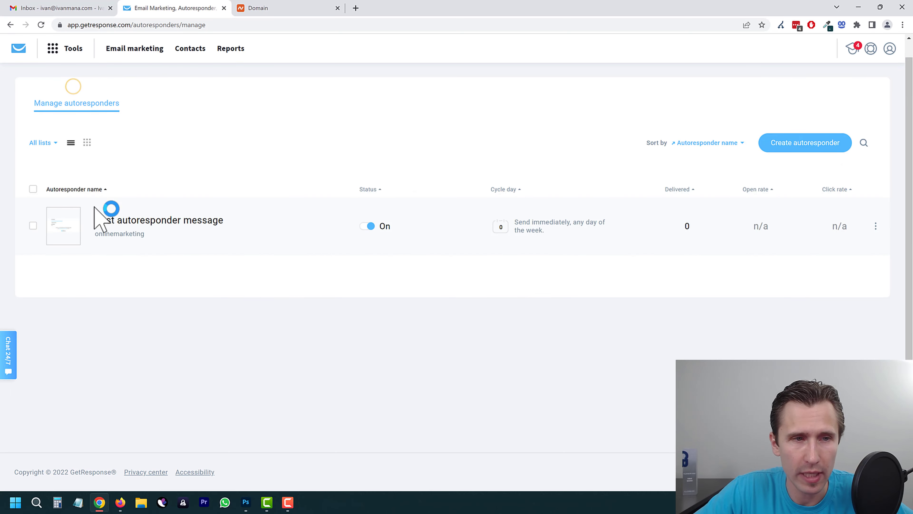
pyautogui.click(88, 143)
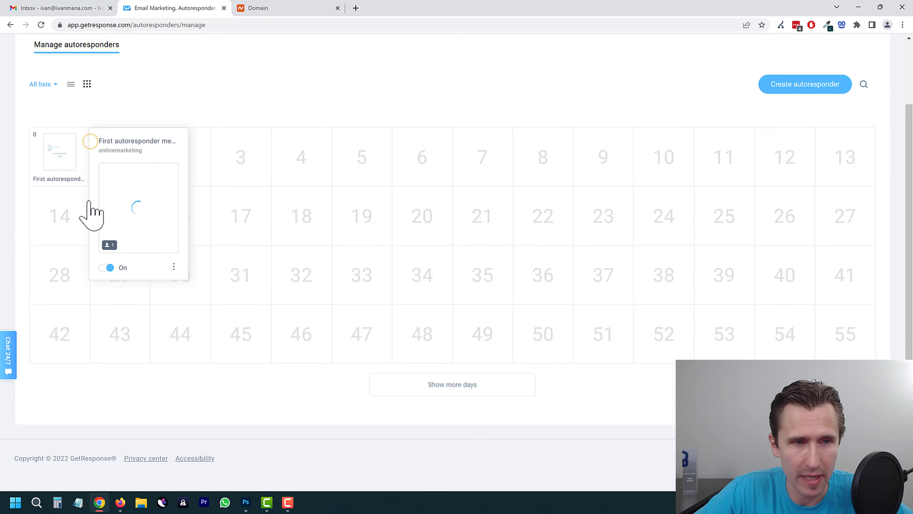
pyautogui.click(243, 160)
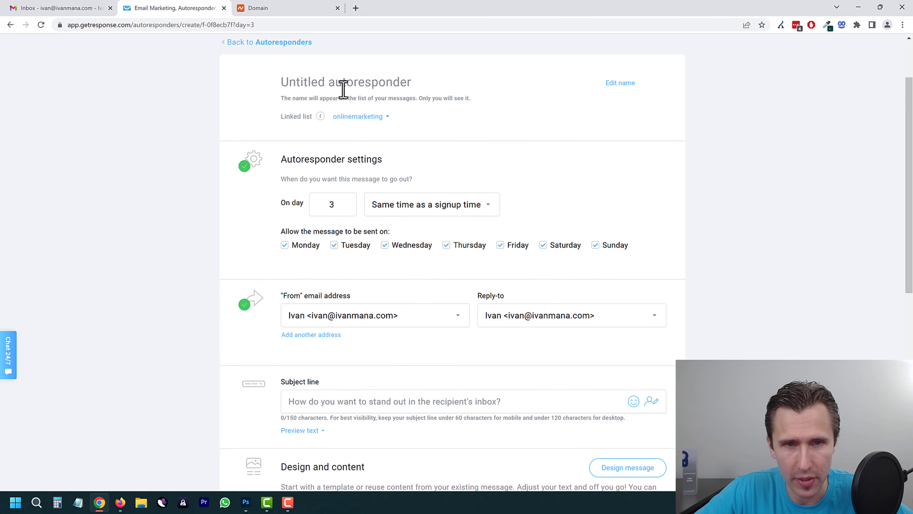
pyautogui.write('My ')
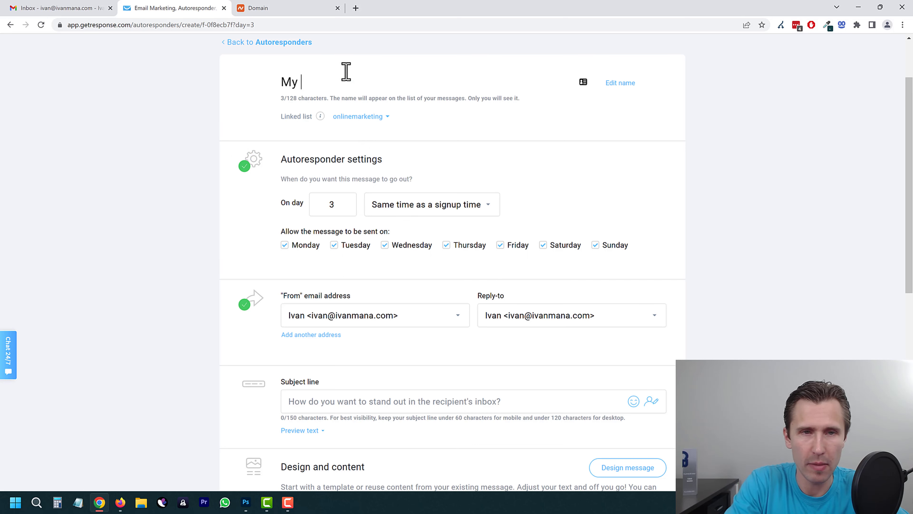
pyautogui.write('2nd autoresp')
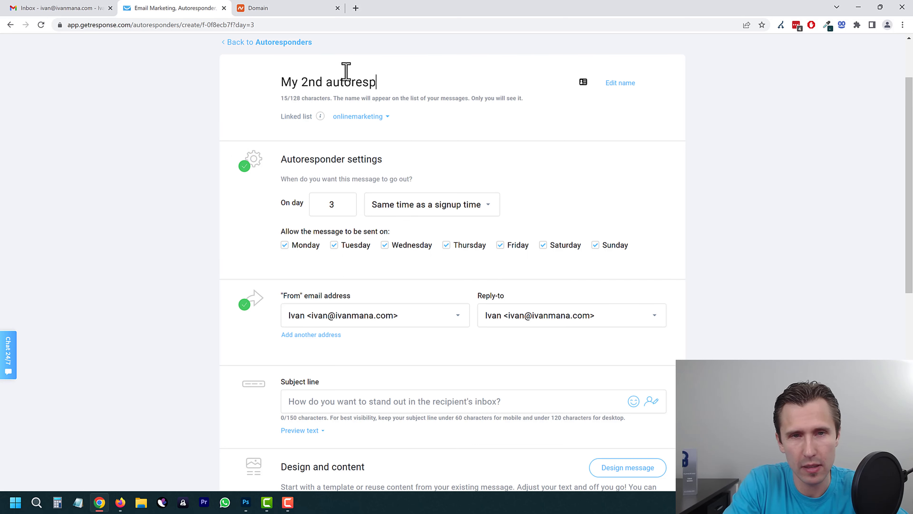
pyautogui.write('onder message')
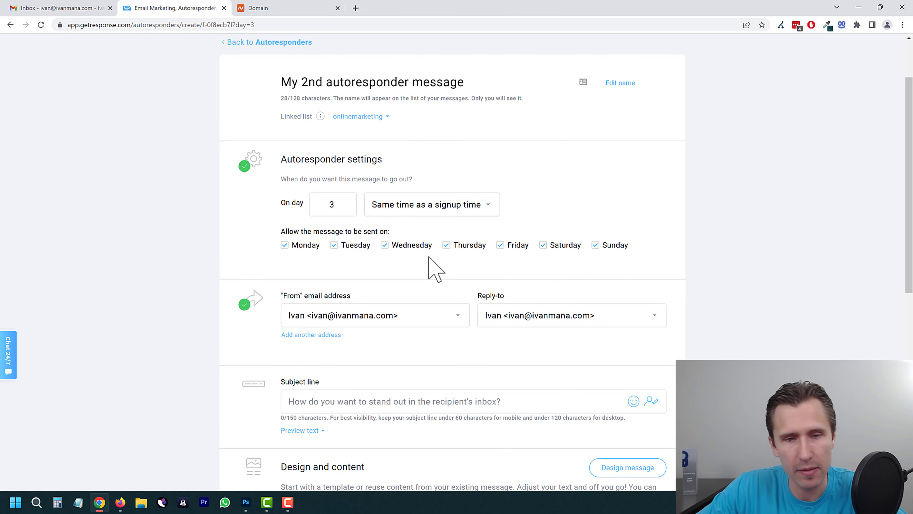
# Step: Set its subject to 'Hey how are you [[firstname]]?' using the firstname field
pyautogui.click(332, 396)
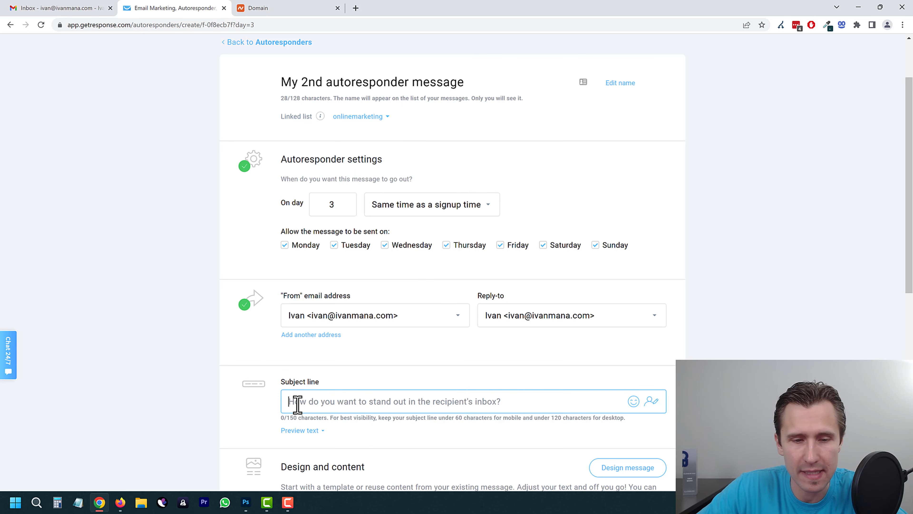
pyautogui.scroll(-1, 216, 361)
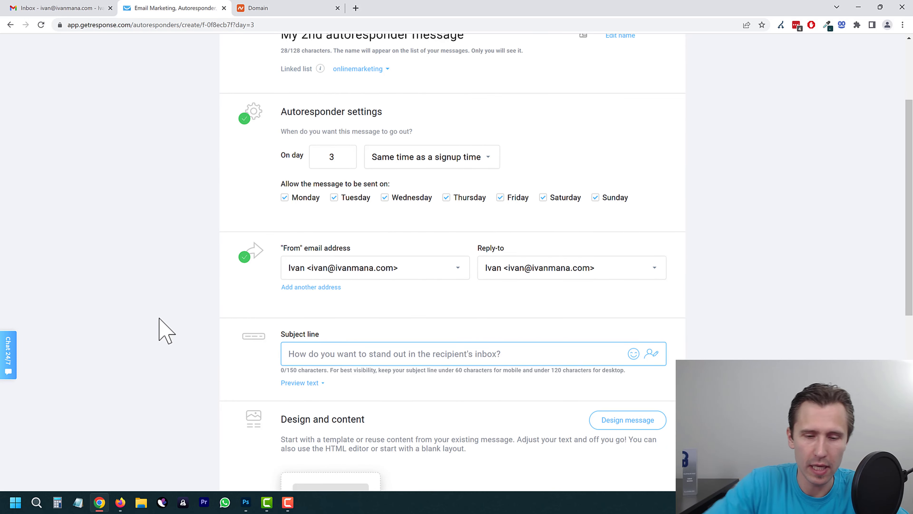
pyautogui.write('Hey how are you')
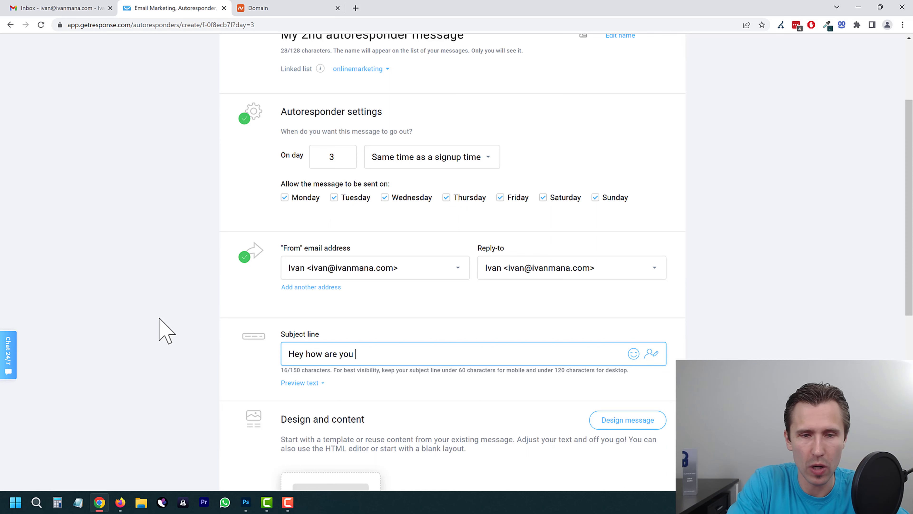
pyautogui.click(652, 353)
pyautogui.write('name')
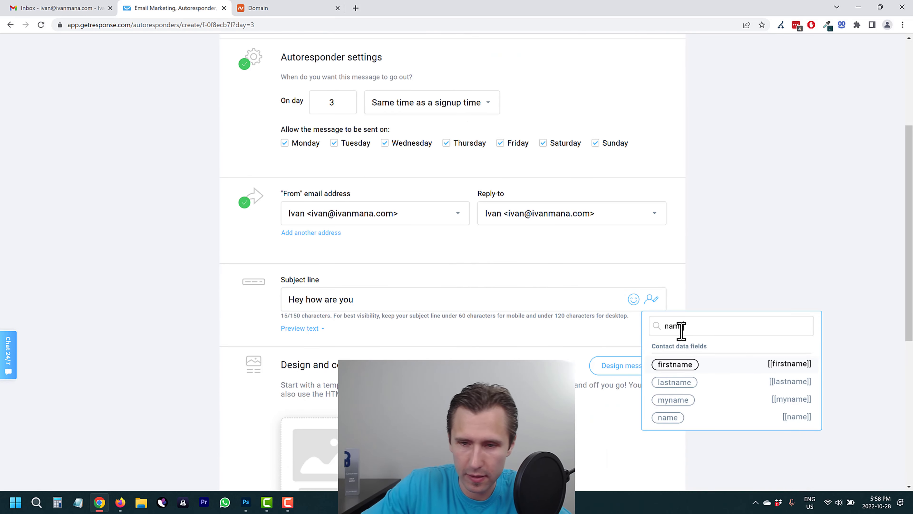
pyautogui.click(730, 366)
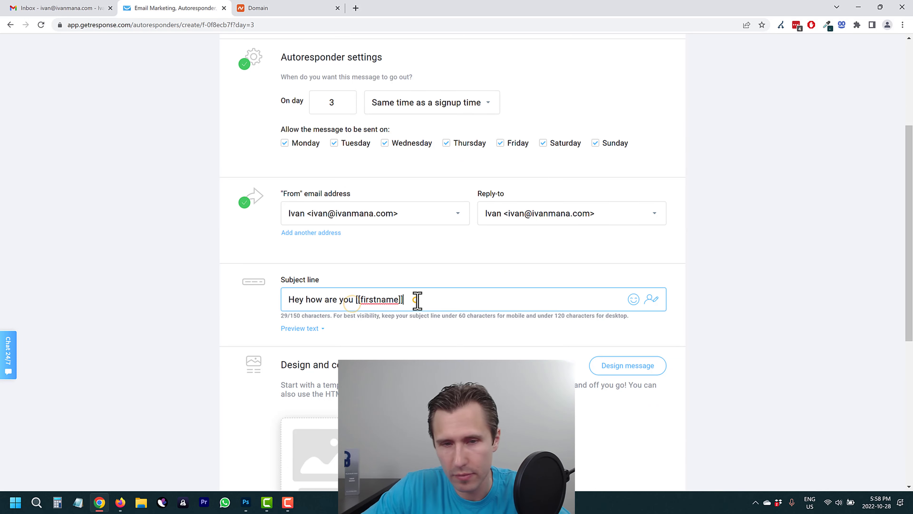
pyautogui.click(402, 300)
pyautogui.write('?')
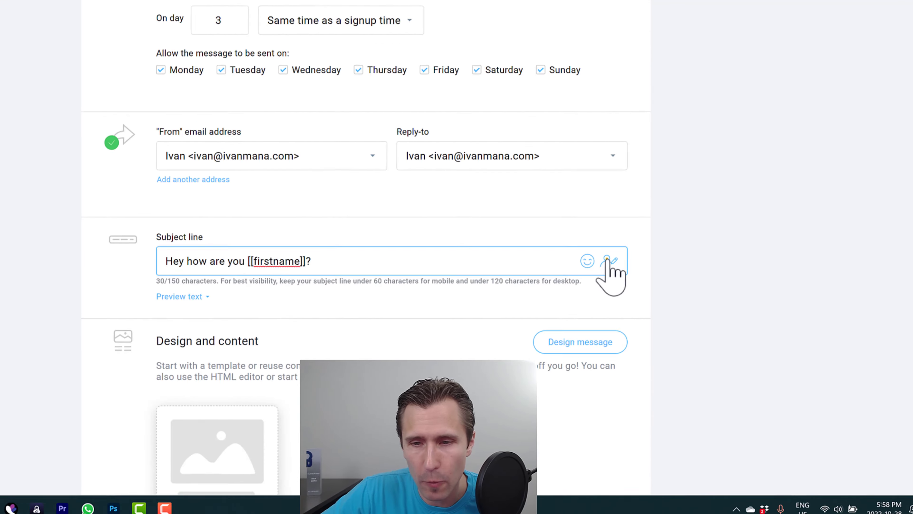
# Step: Close the contact data fields list and open the Design message template gallery
pyautogui.click(652, 299)
pyautogui.scroll(-5, 712, 392)
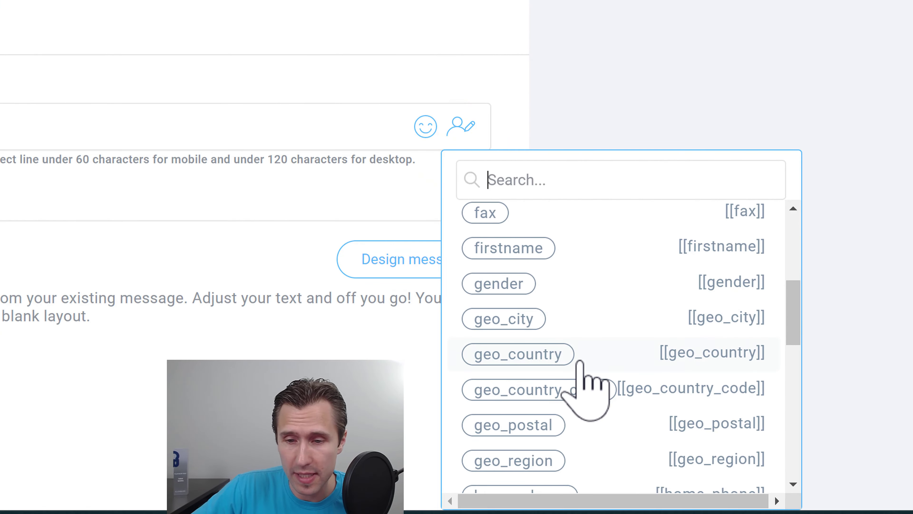
pyautogui.scroll(-3, 580, 361)
pyautogui.scroll(8, 578, 374)
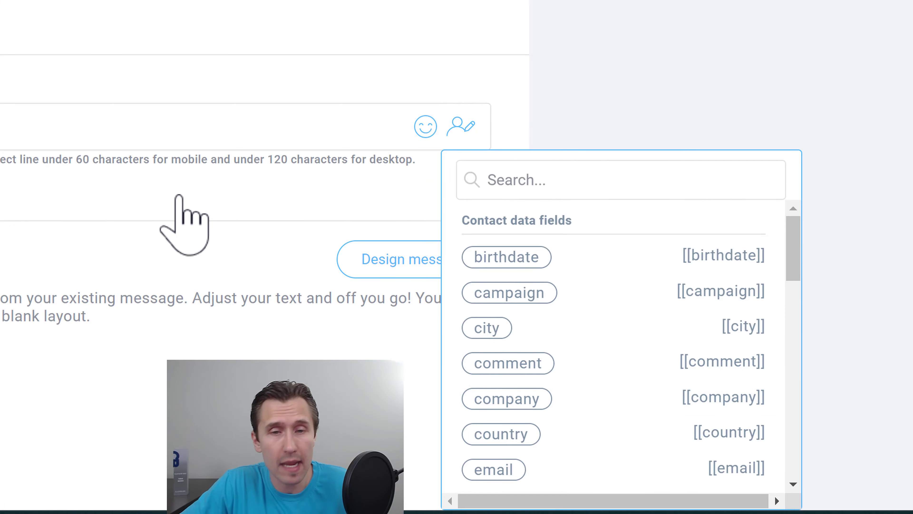
pyautogui.click(3, 202)
pyautogui.scroll(-1, 120, 273)
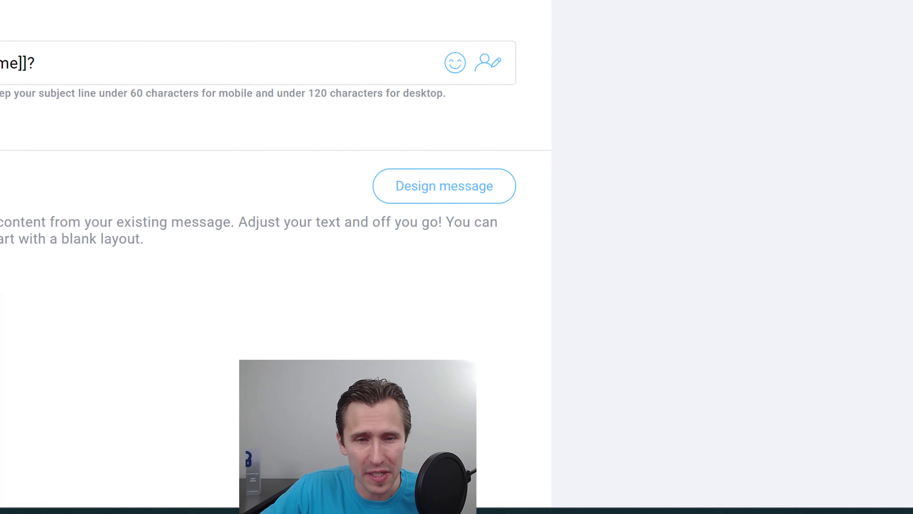
pyautogui.scroll(-2, 331, 292)
pyautogui.moveTo(331, 292)
pyautogui.scroll(-2, 335, 273)
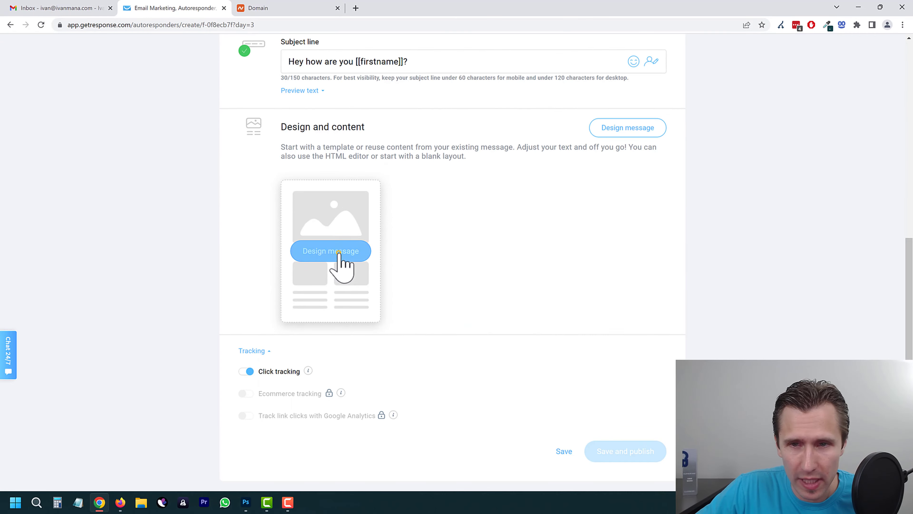
pyautogui.click(339, 256)
# Step: Start the day-3 message from the existing Welcome email design
pyautogui.scroll(10, 424, 245)
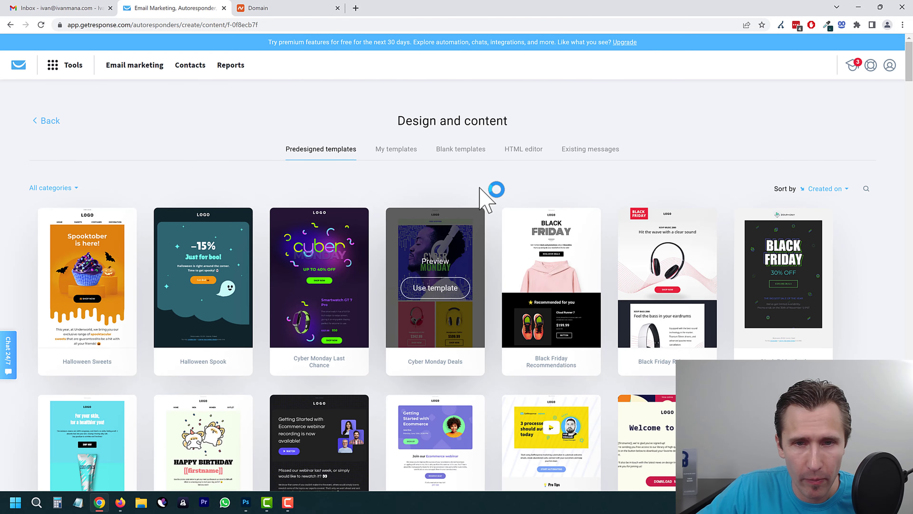
pyautogui.click(565, 150)
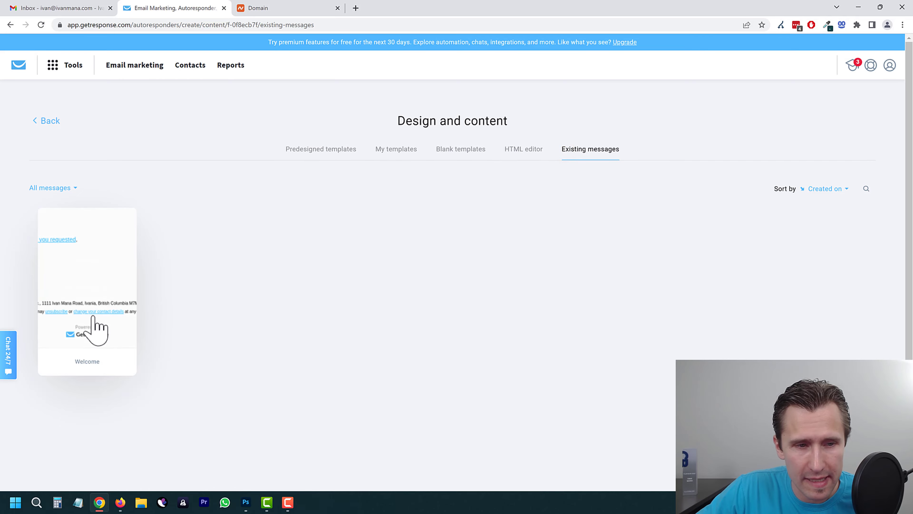
pyautogui.click(82, 293)
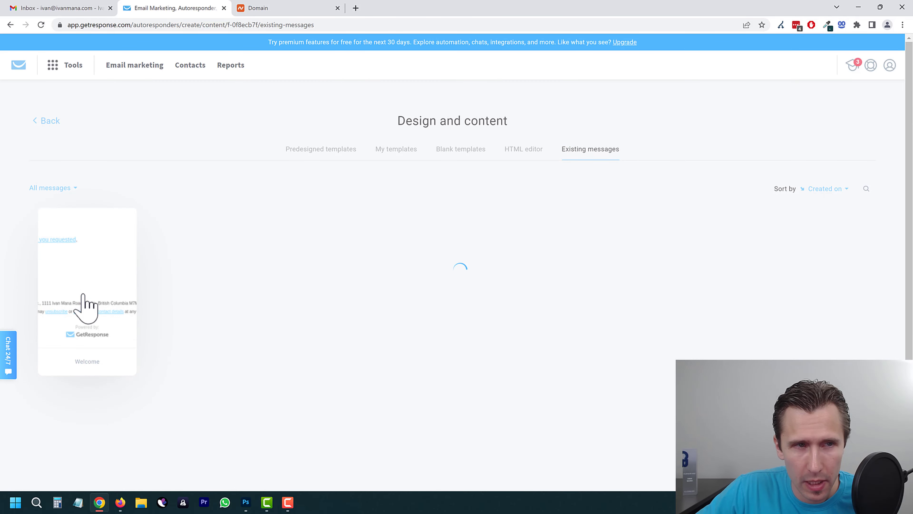
# Step: Replace the guide link line with a note asking how the contact has been, and retype the 'I hope you enjoy it' closing line
pyautogui.click(263, 123)
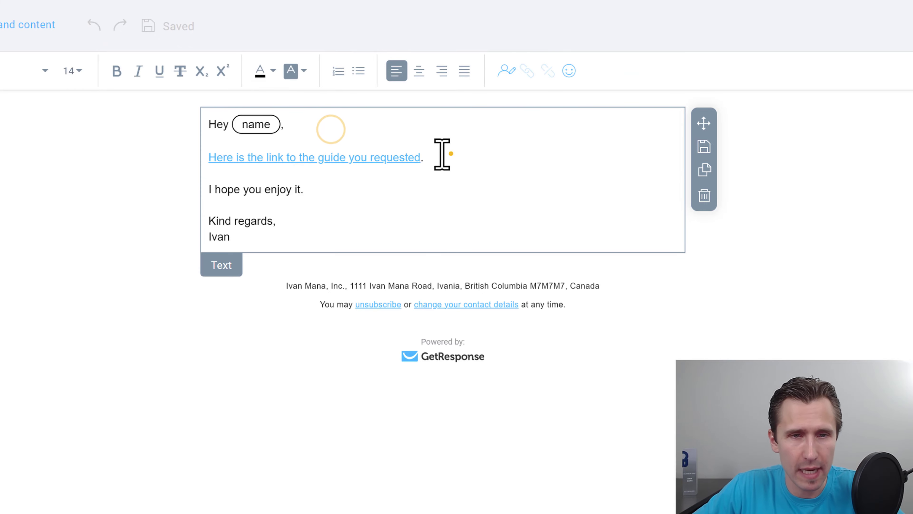
pyautogui.moveTo(450, 155); pyautogui.dragTo(200, 158)
pyautogui.write('How have you been doing?')
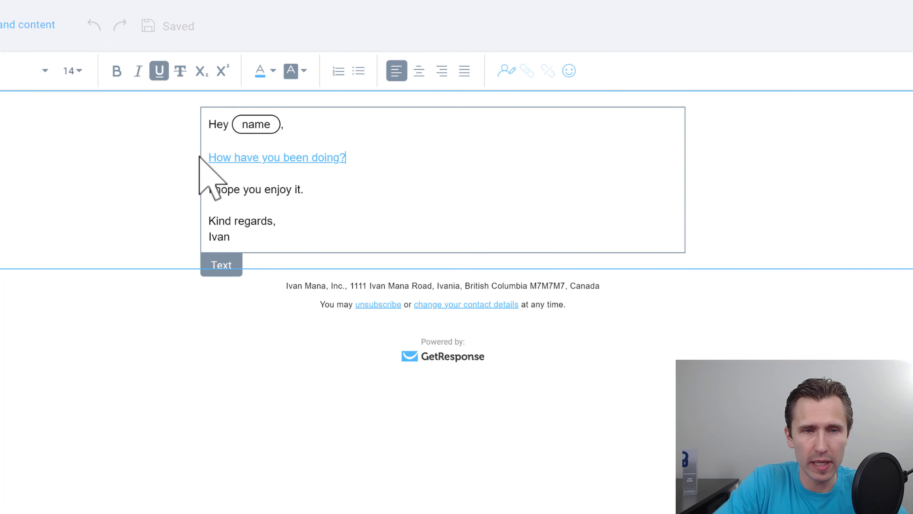
pyautogui.moveTo(200, 157); pyautogui.dragTo(490, 154)
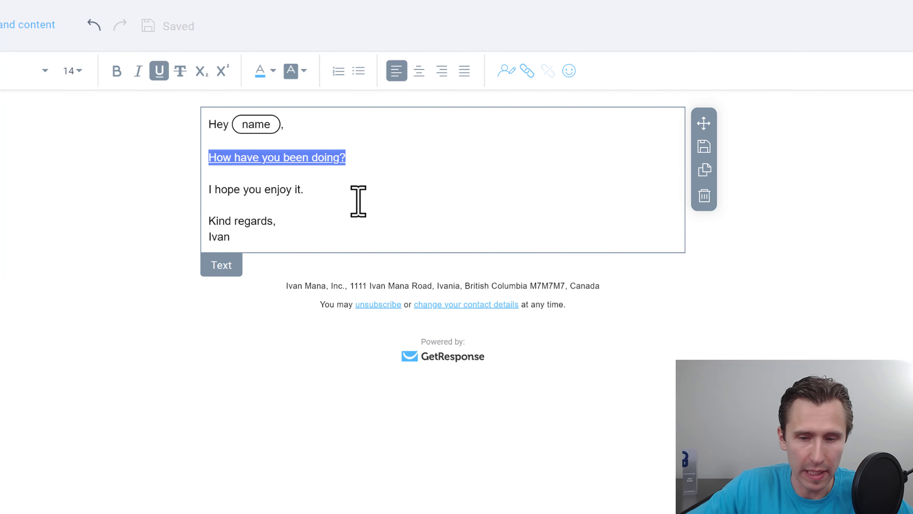
pyautogui.press('BackSpace')
pyautogui.press('BackSpace')
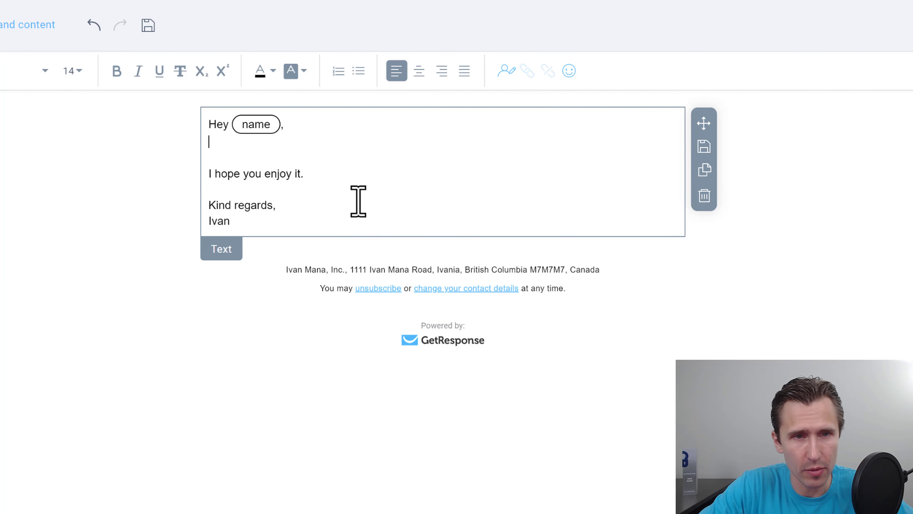
pyautogui.press('Return')
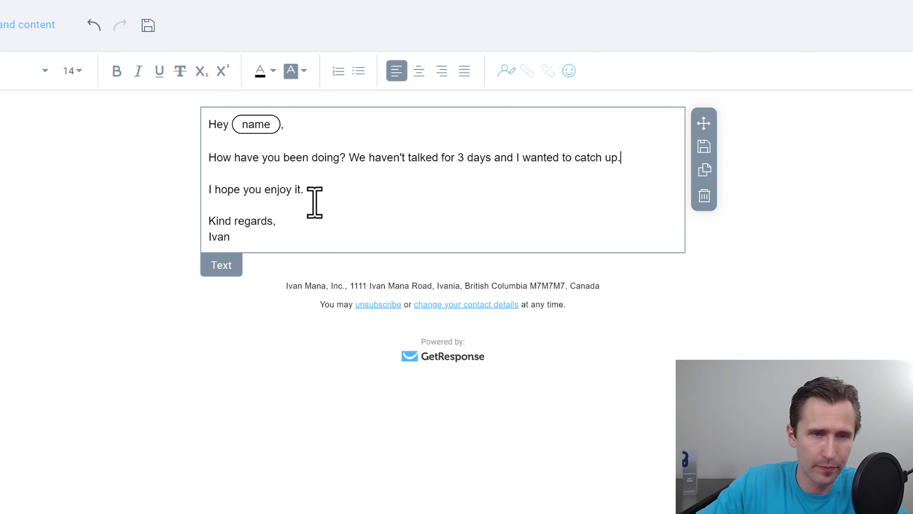
pyautogui.tripleClick(252, 189)
pyautogui.write('Hop')
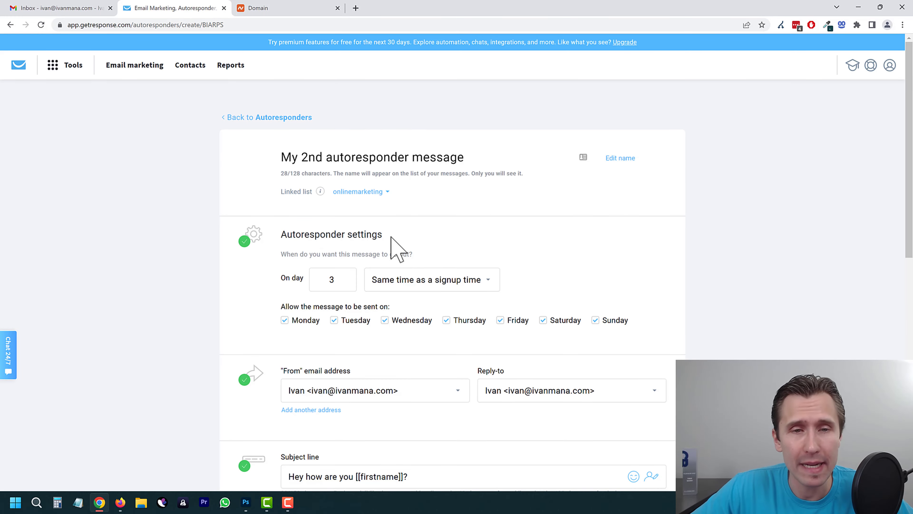
# Step: Publish 'My 2nd autoresponder message' and view it on day 3 of the cycle-day calendar
pyautogui.scroll(-1, 378, 249)
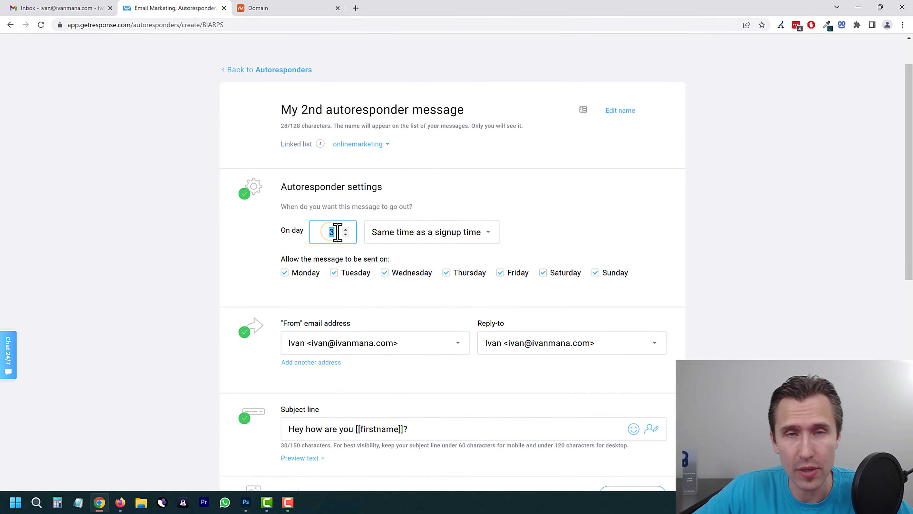
pyautogui.scroll(-9, 338, 232)
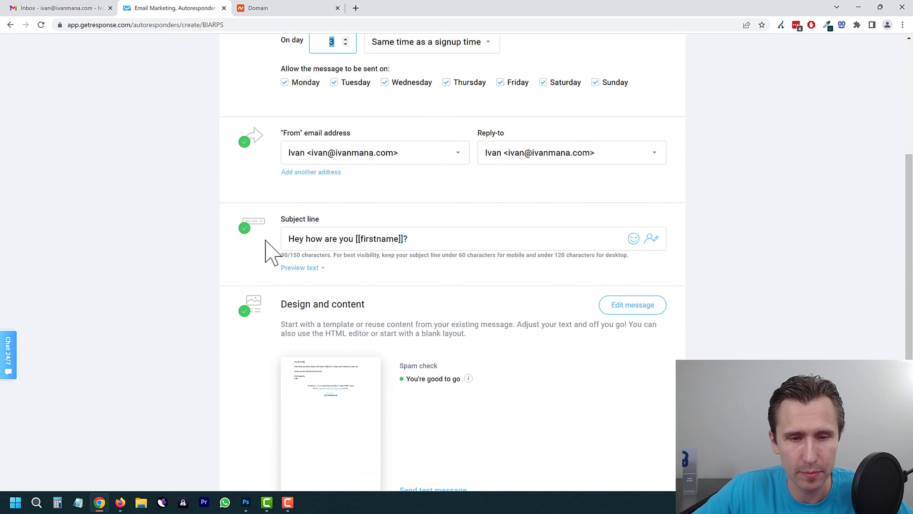
pyautogui.scroll(-1, 306, 293)
pyautogui.click(628, 392)
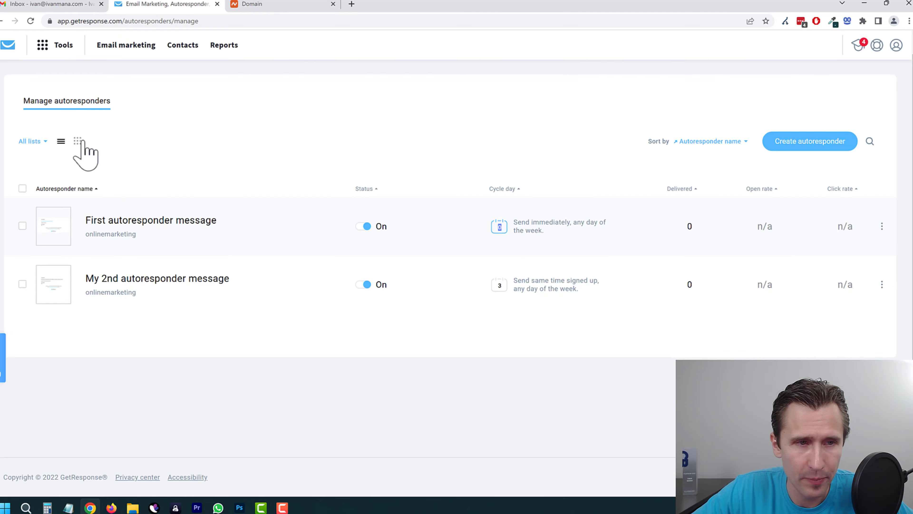
pyautogui.click(79, 141)
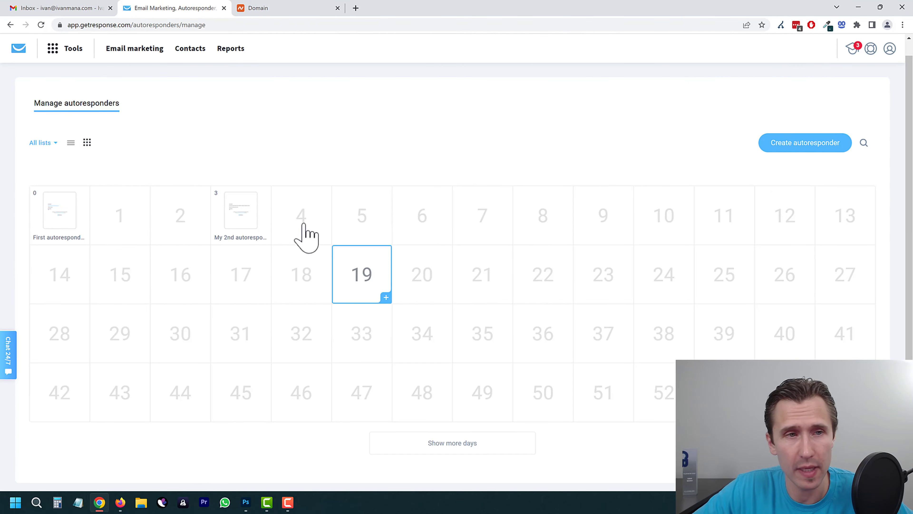
pyautogui.click(54, 51)
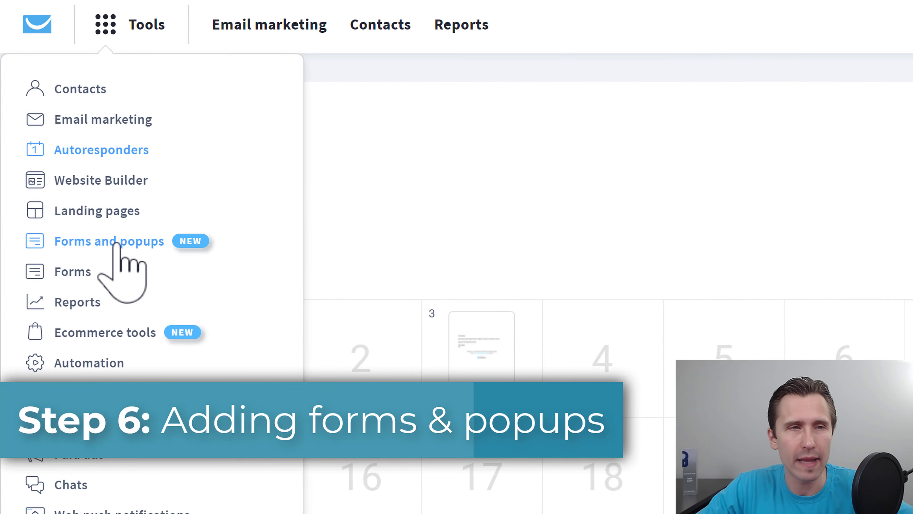
# Step: Create a new item under Forms and popups, choosing to display it in a popup
pyautogui.click(118, 238)
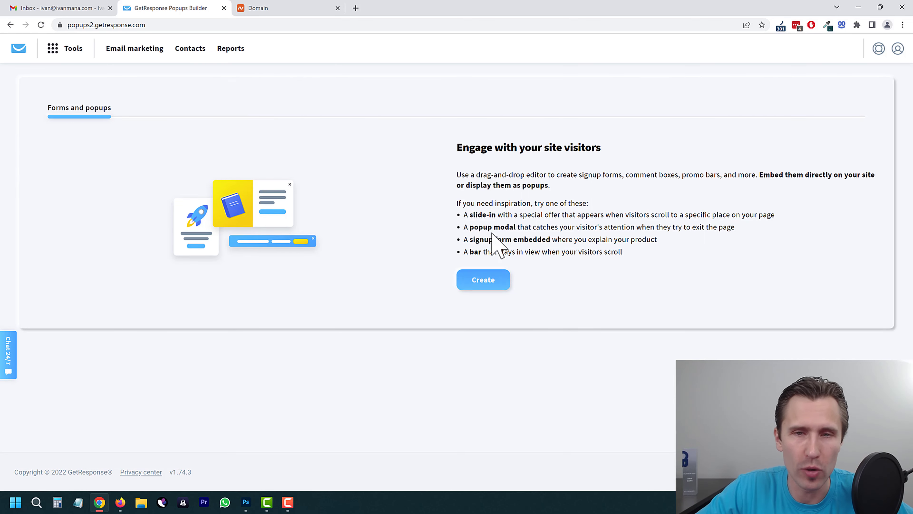
pyautogui.click(480, 278)
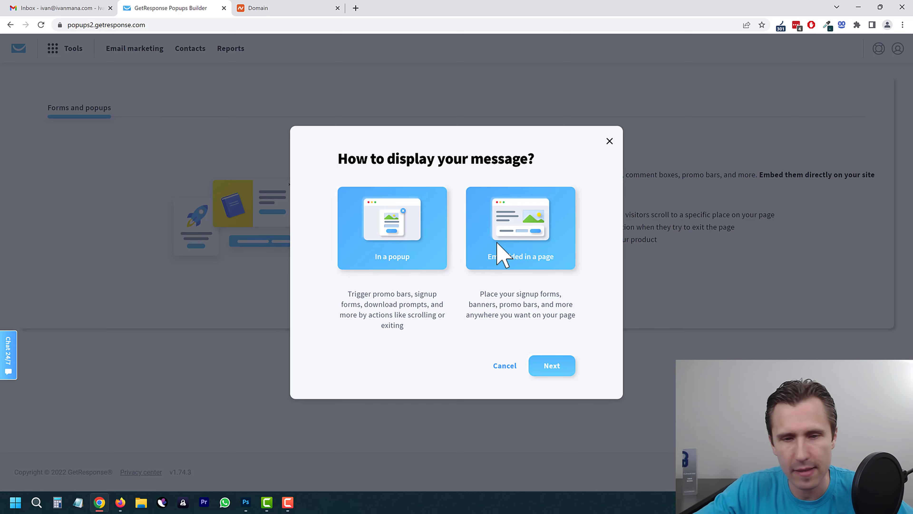
pyautogui.click(552, 367)
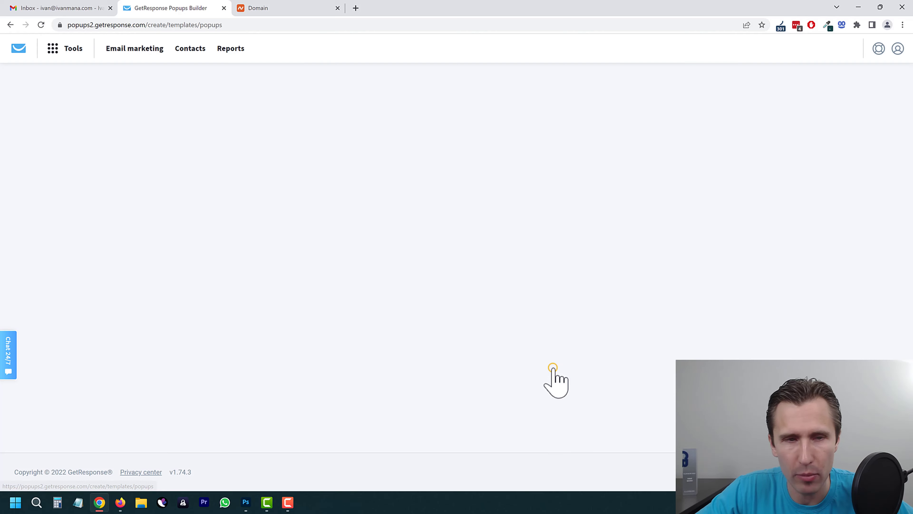
# Step: Duplicate the browser tab and pick the Halloween Boo template #100
pyautogui.rightClick(187, 10)
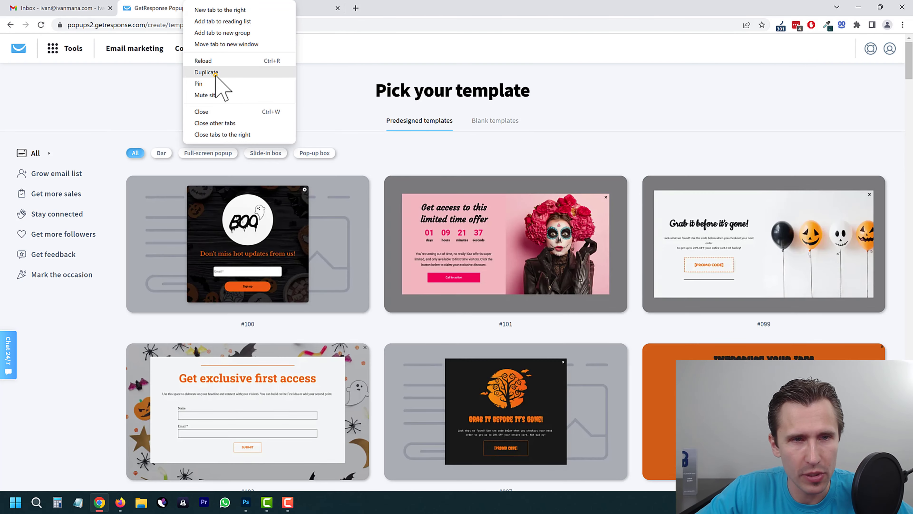
pyautogui.click(215, 74)
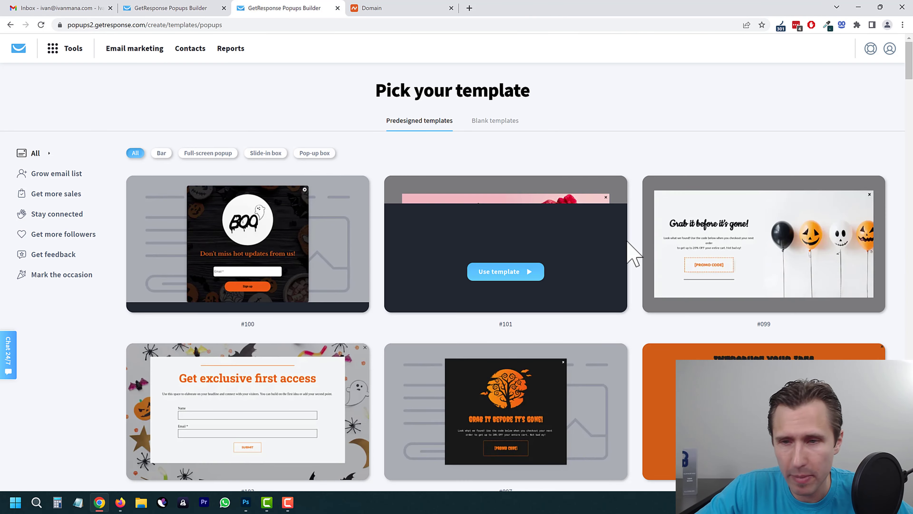
pyautogui.scroll(-4, 403, 282)
pyautogui.scroll(4, 387, 281)
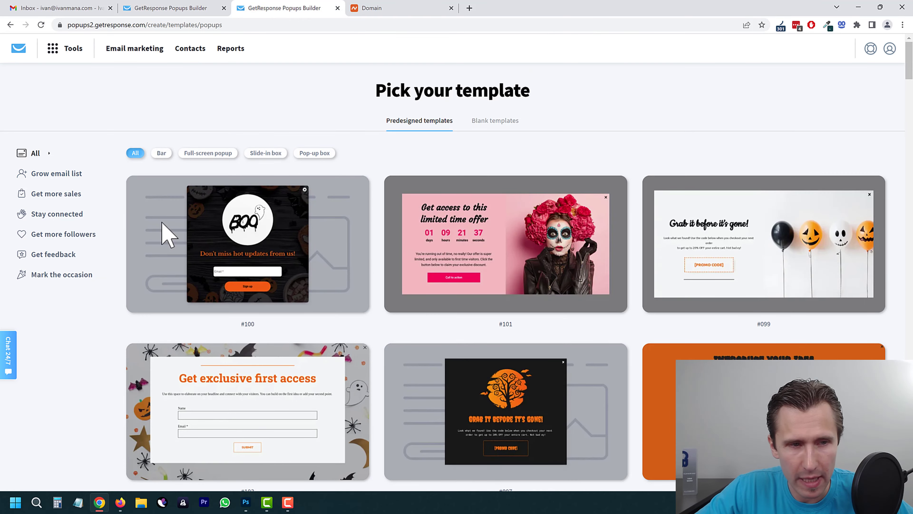
pyautogui.scroll(-10, 377, 214)
pyautogui.scroll(7, 383, 292)
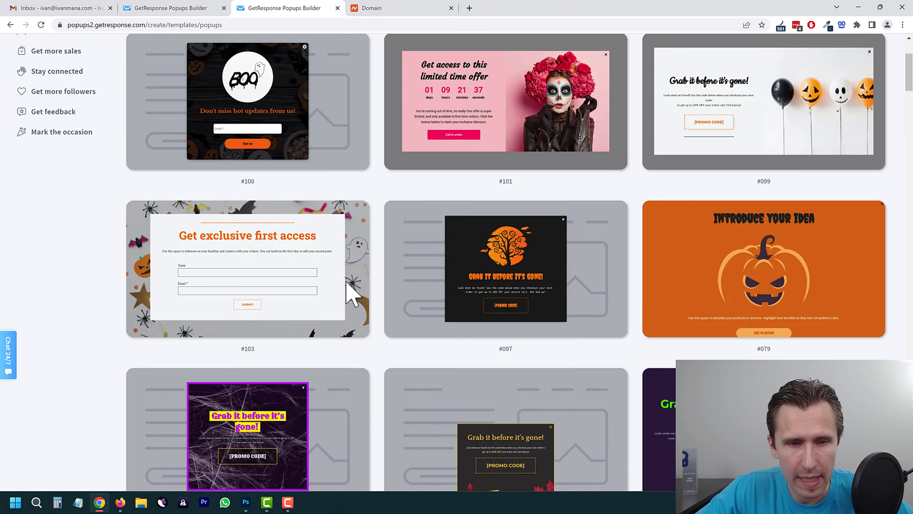
pyautogui.scroll(3, 348, 283)
pyautogui.click(244, 249)
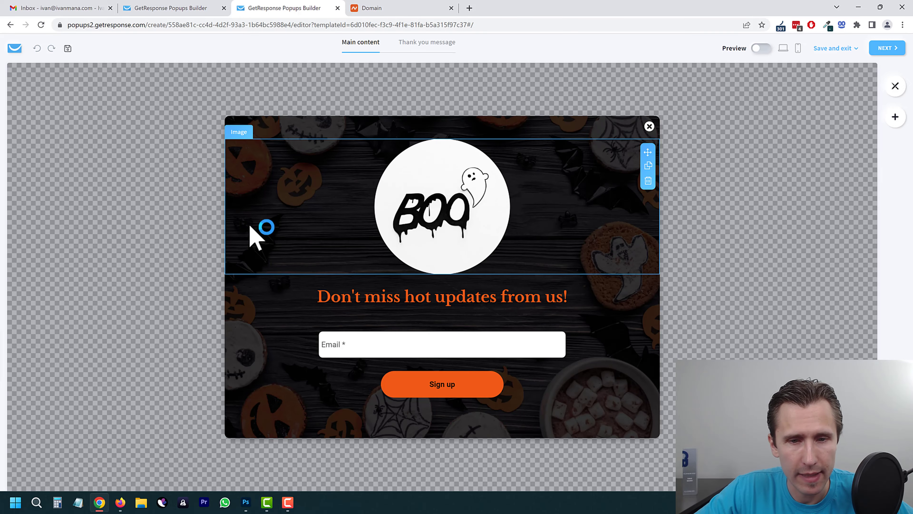
# Step: Shorten the Boo image block and inspect the signup form, Email field and headline blocks
pyautogui.click(434, 229)
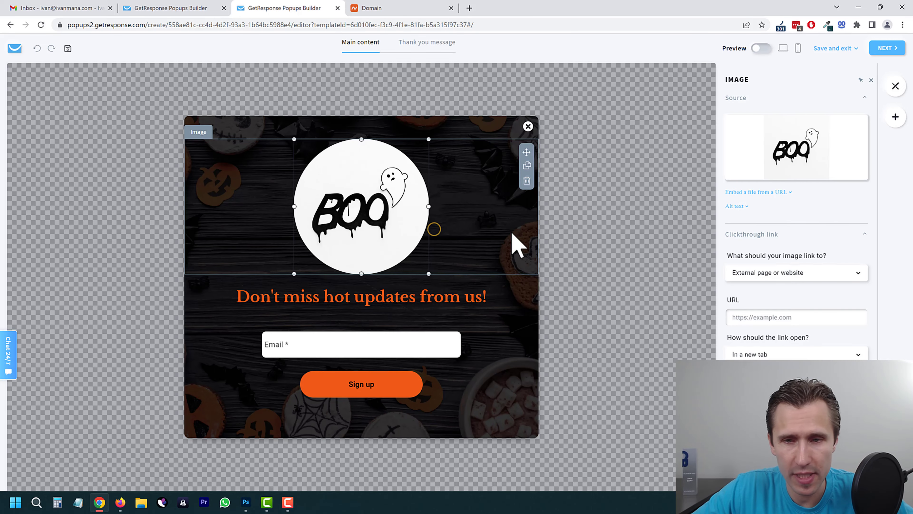
pyautogui.moveTo(361, 274); pyautogui.dragTo(372, 235)
pyautogui.click(380, 322)
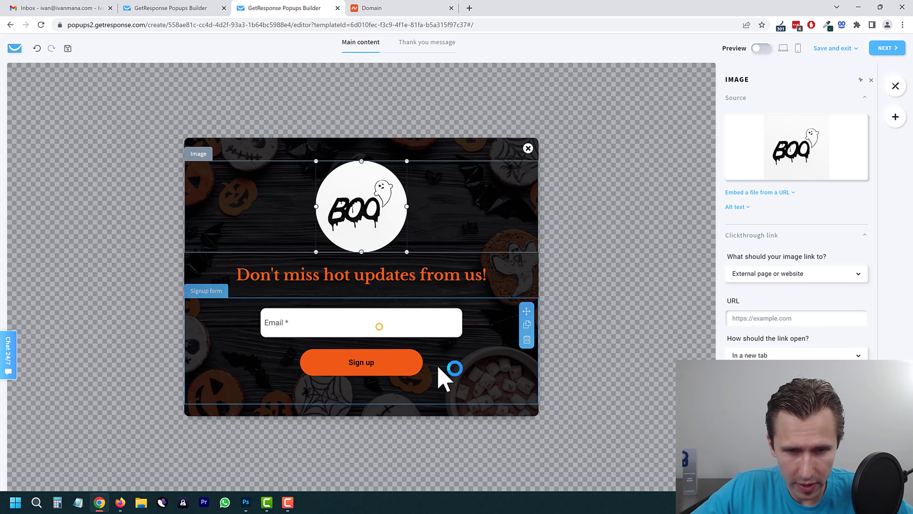
pyautogui.moveTo(467, 312); pyautogui.dragTo(424, 319)
pyautogui.click(423, 318)
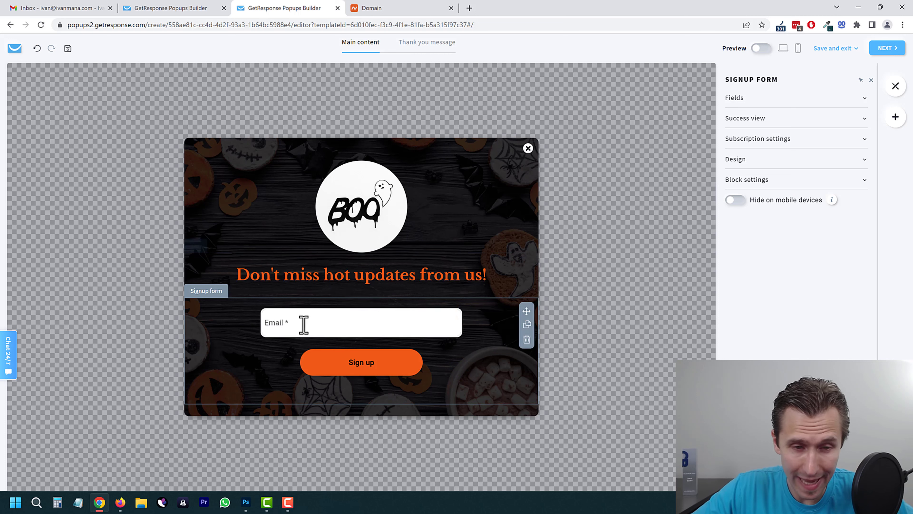
pyautogui.click(310, 270)
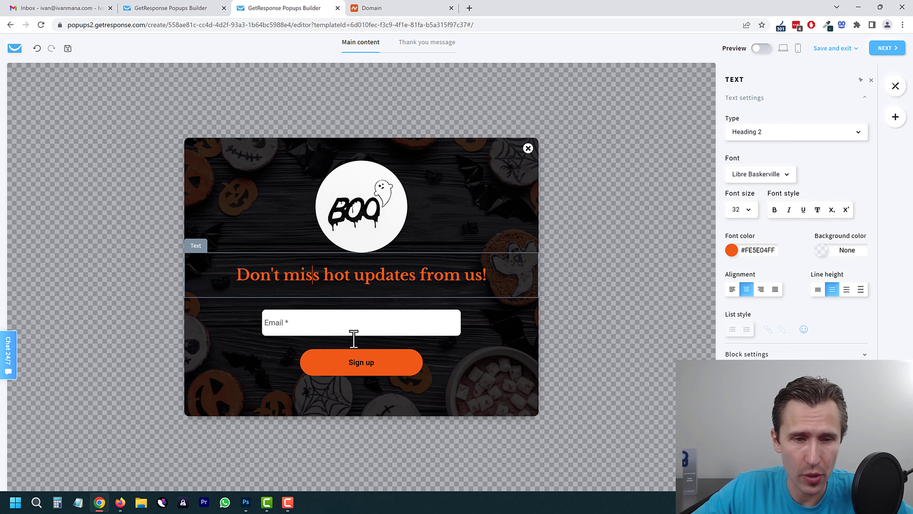
pyautogui.click(265, 369)
pyautogui.click(361, 394)
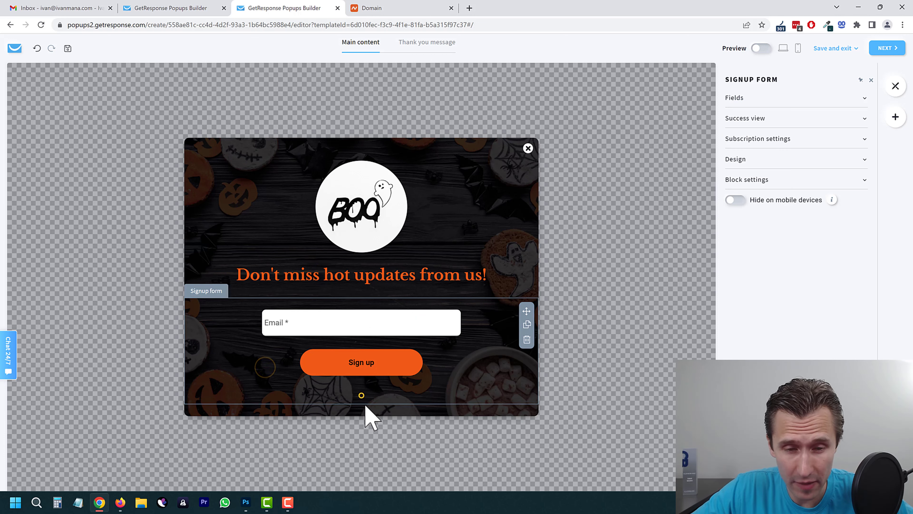
pyautogui.click(348, 415)
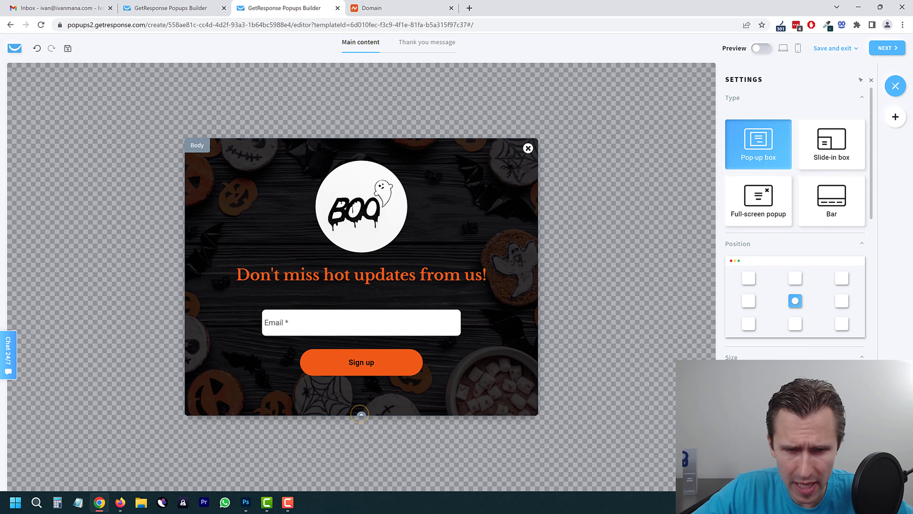
# Step: Shrink the top spacer so the Boo logo sits nearer the top, and bring up the popup Body settings
pyautogui.click(384, 143)
pyautogui.moveTo(361, 161); pyautogui.dragTo(370, 124)
pyautogui.click(383, 394)
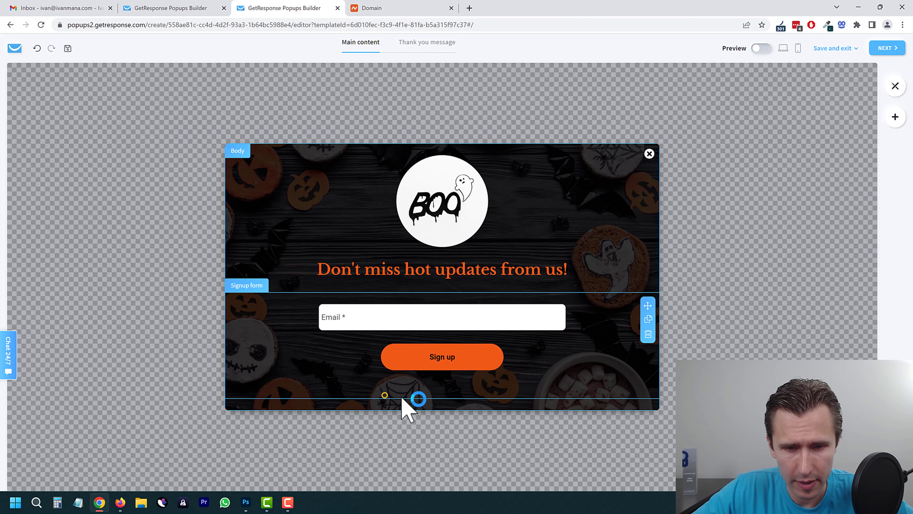
pyautogui.click(418, 401)
pyautogui.click(398, 387)
pyautogui.click(364, 394)
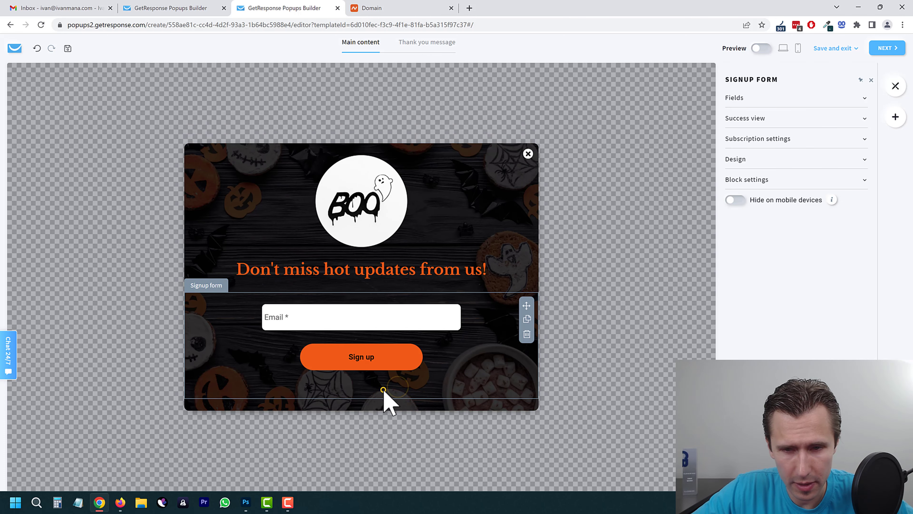
pyautogui.click(434, 243)
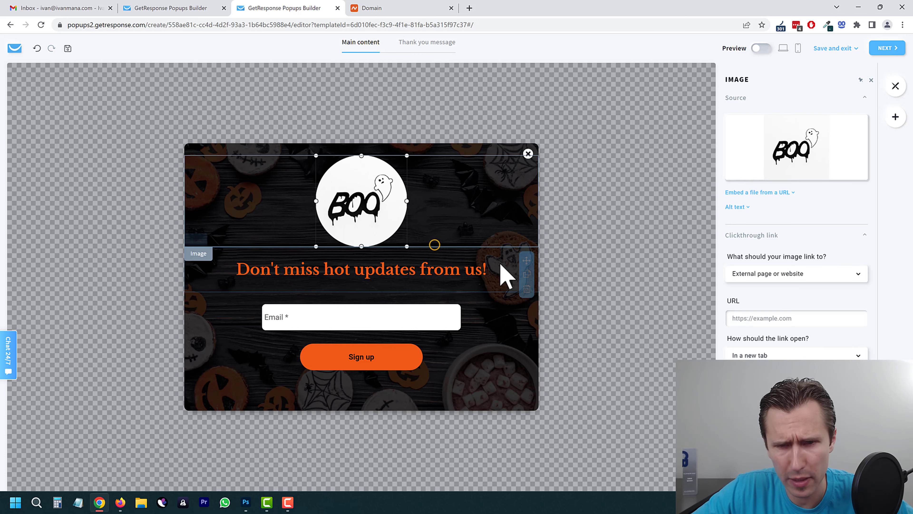
pyautogui.click(506, 276)
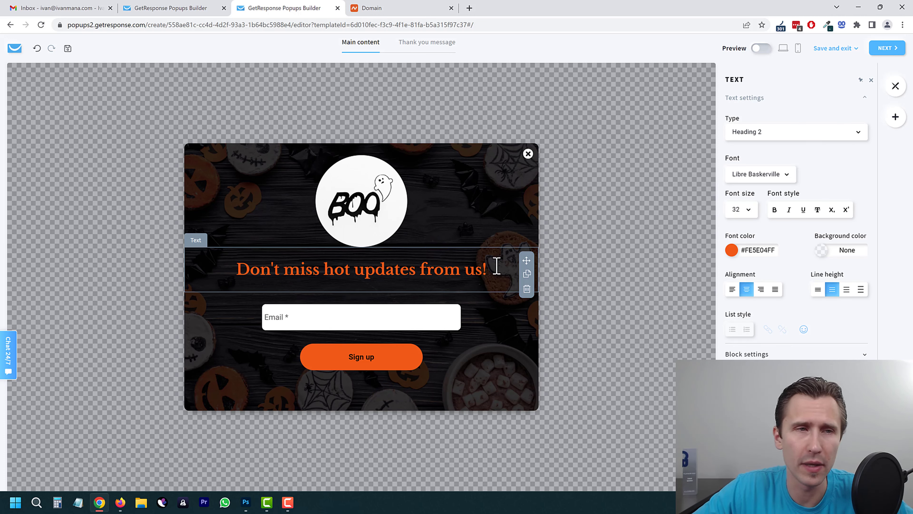
pyautogui.click(316, 382)
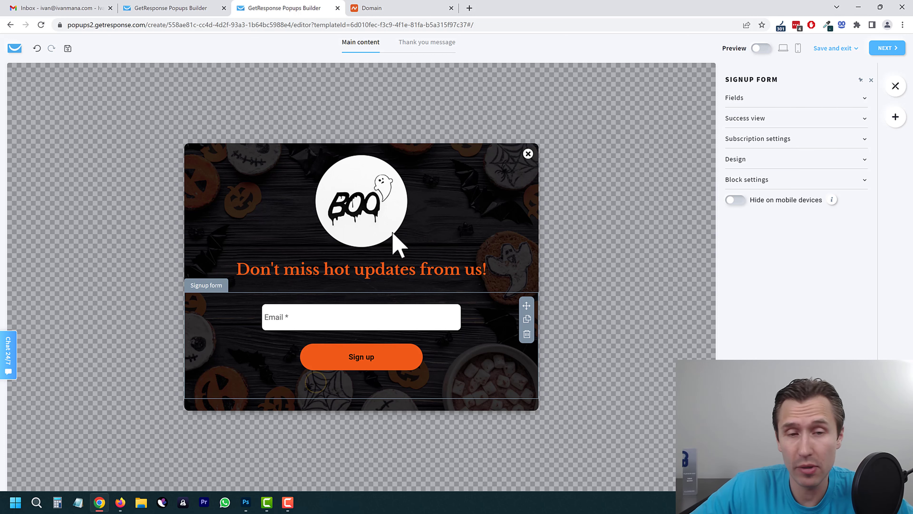
pyautogui.click(407, 402)
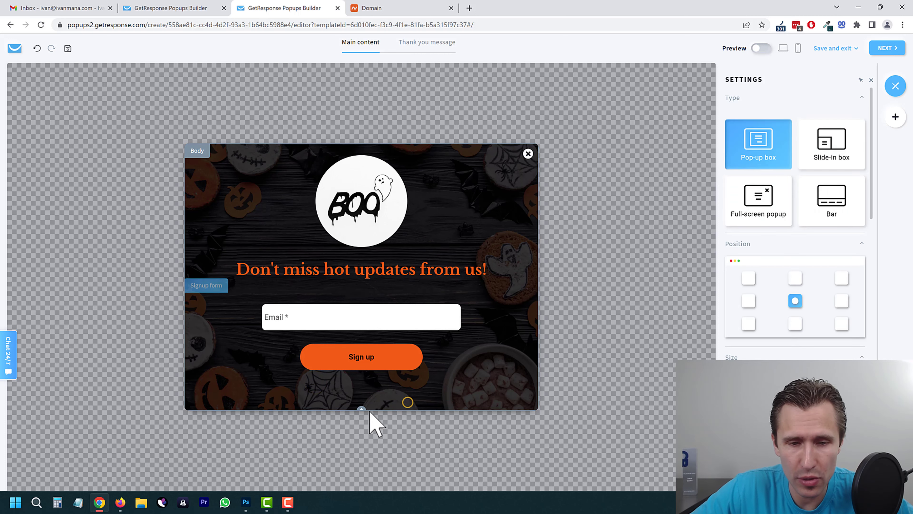
# Step: Adjust the popup's height and enlarge it to 70% size
pyautogui.moveTo(361, 408); pyautogui.dragTo(353, 362)
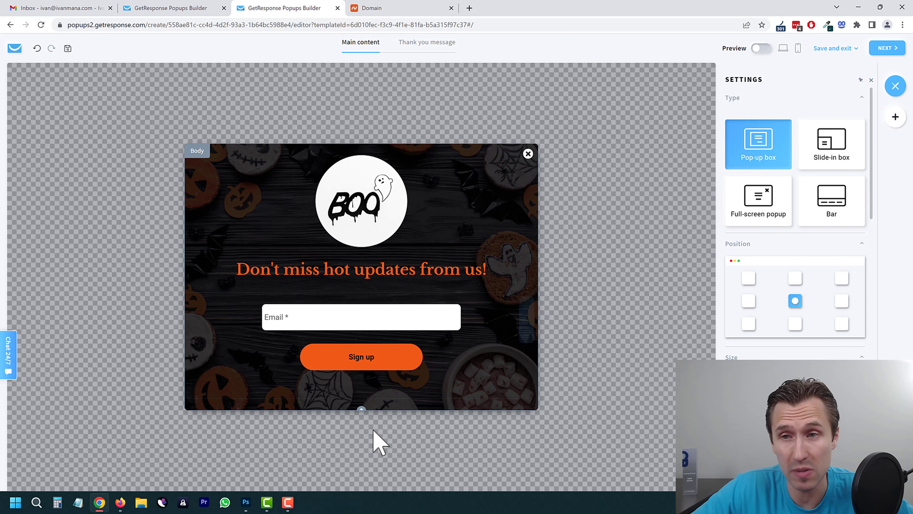
pyautogui.click(530, 259)
pyautogui.moveTo(781, 373)
pyautogui.mouseDown()
pyautogui.moveTo(793, 373)
pyautogui.moveTo(762, 381)
pyautogui.moveTo(780, 382)
pyautogui.mouseUp()
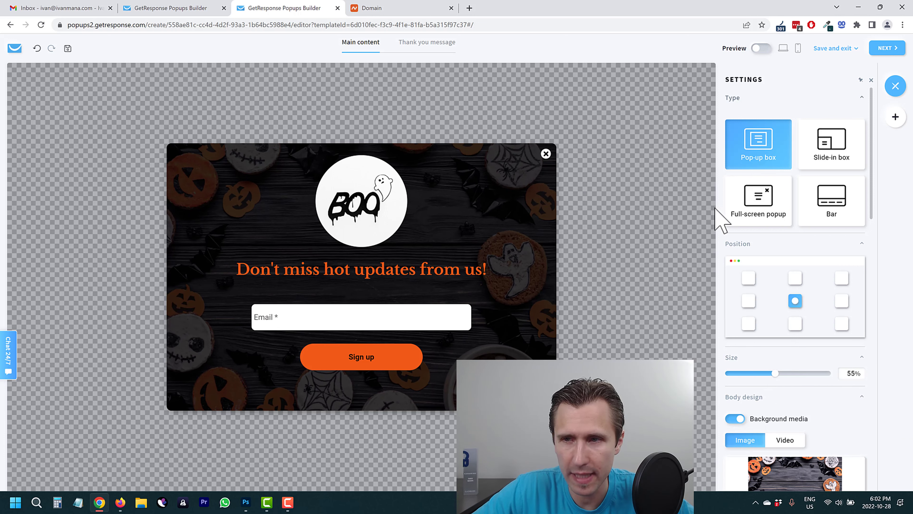
# Step: Try the Full-screen popup, Slide-in box and Bar types, then return to Pop-up box
pyautogui.click(758, 206)
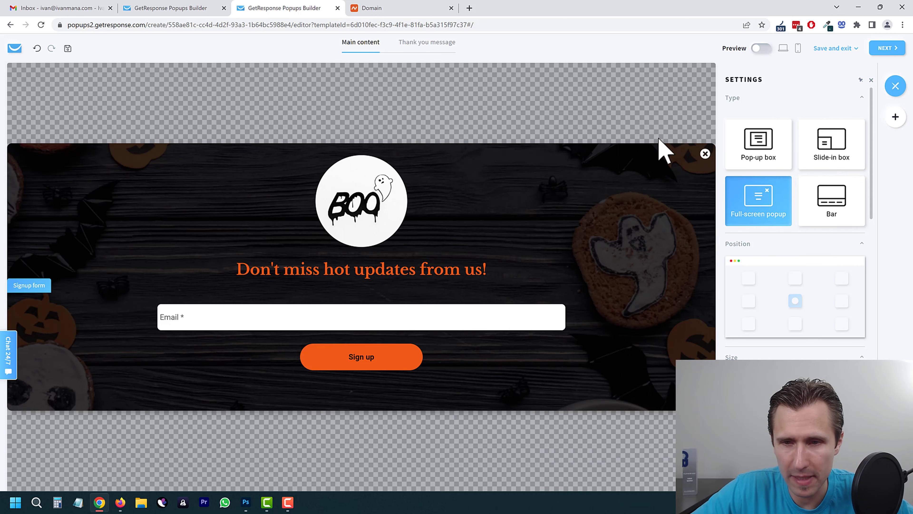
pyautogui.click(762, 145)
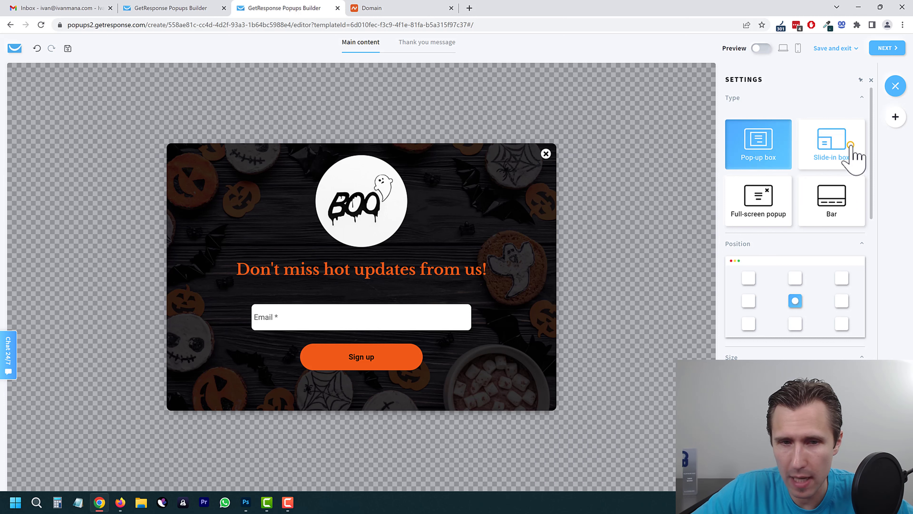
pyautogui.click(844, 151)
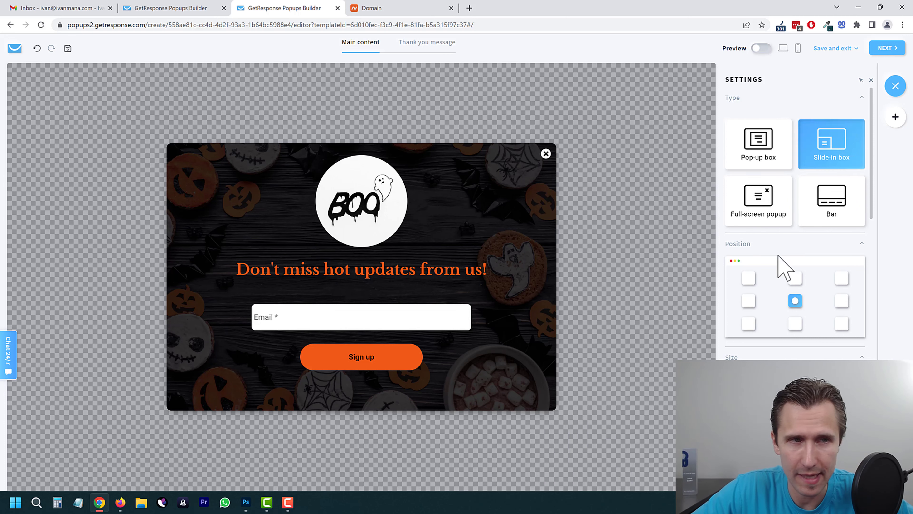
pyautogui.click(842, 214)
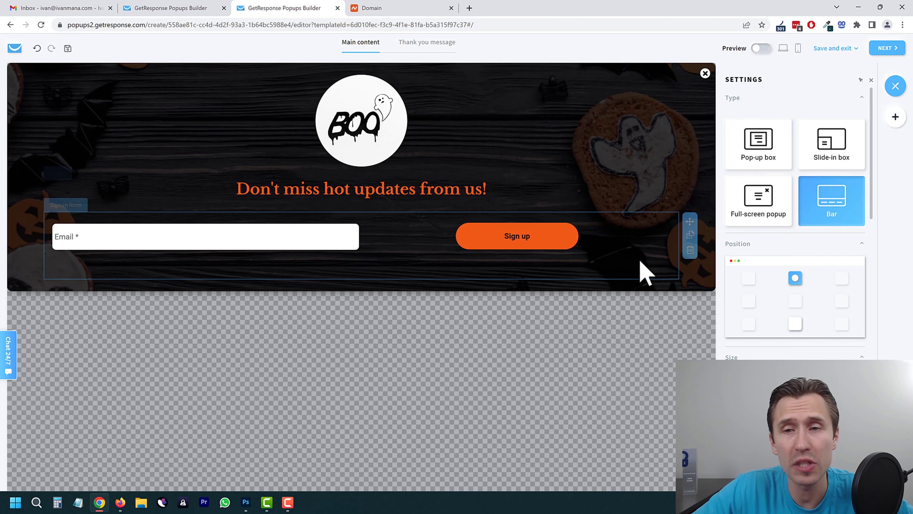
pyautogui.click(757, 144)
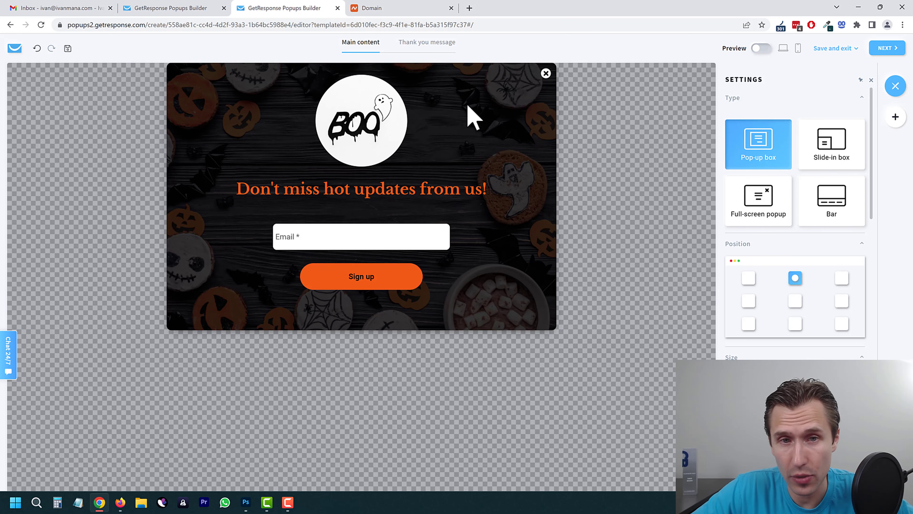
pyautogui.click(476, 96)
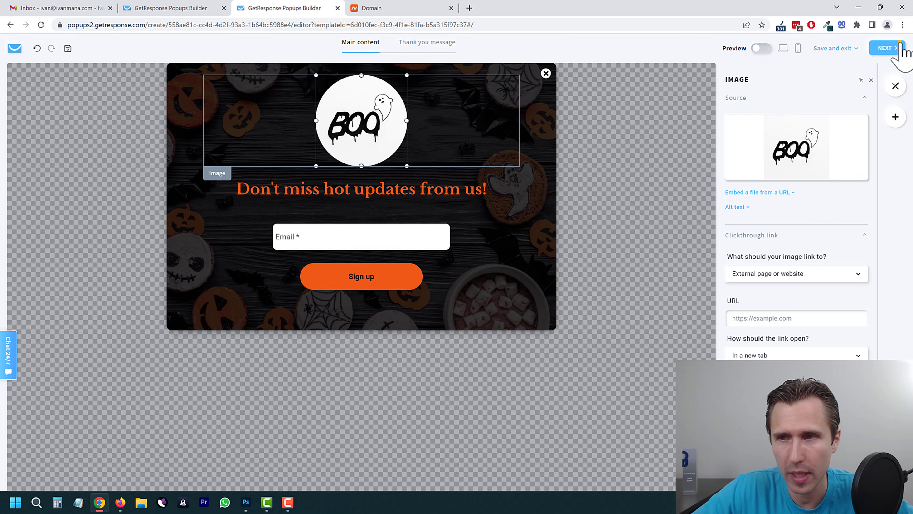
# Step: Add a 5-second time-on-page trigger and a 50% scroll trigger
pyautogui.click(887, 49)
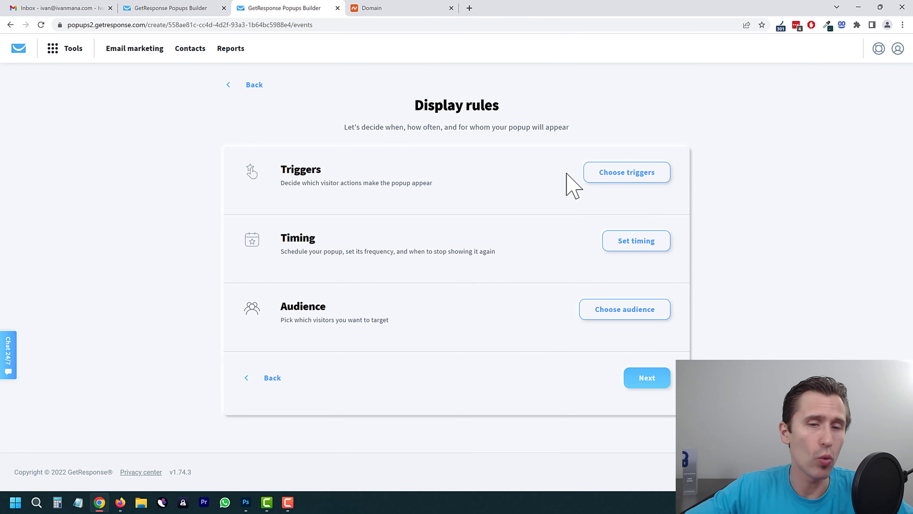
pyautogui.click(595, 173)
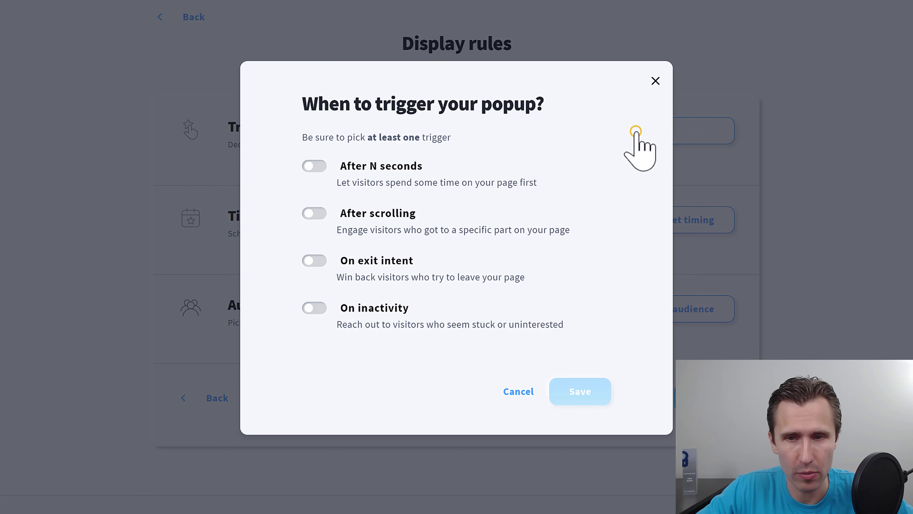
pyautogui.click(313, 168)
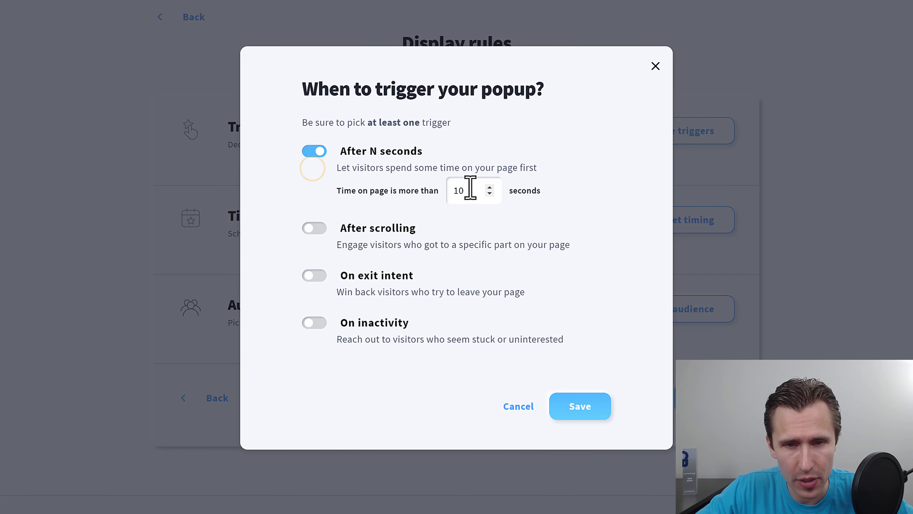
pyautogui.moveTo(467, 186); pyautogui.dragTo(436, 195)
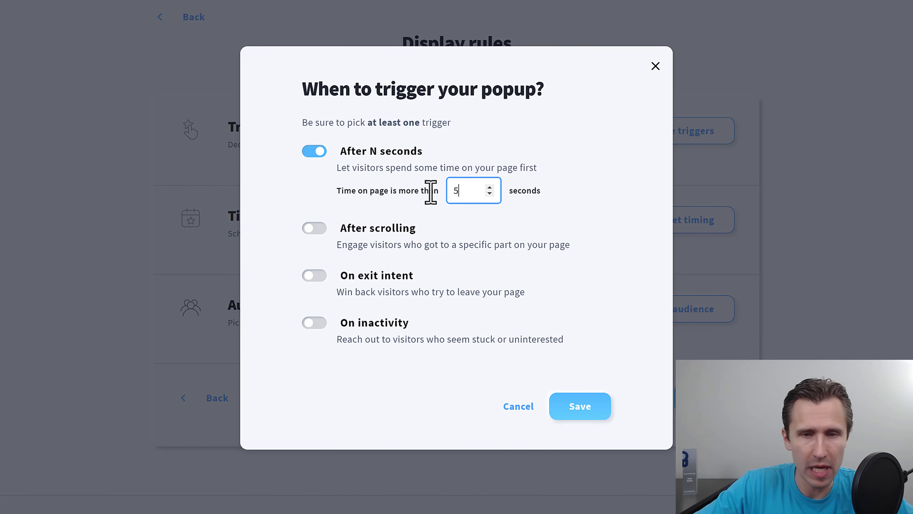
pyautogui.click(317, 230)
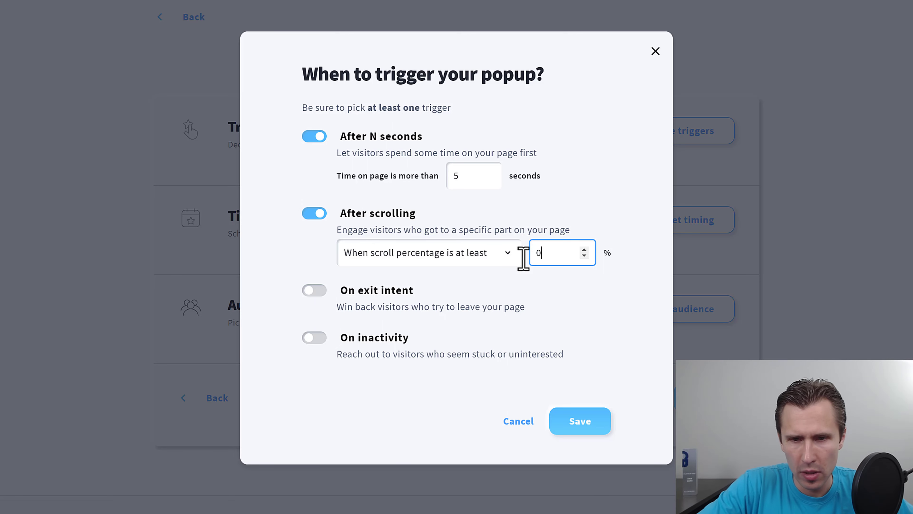
pyautogui.write('50')
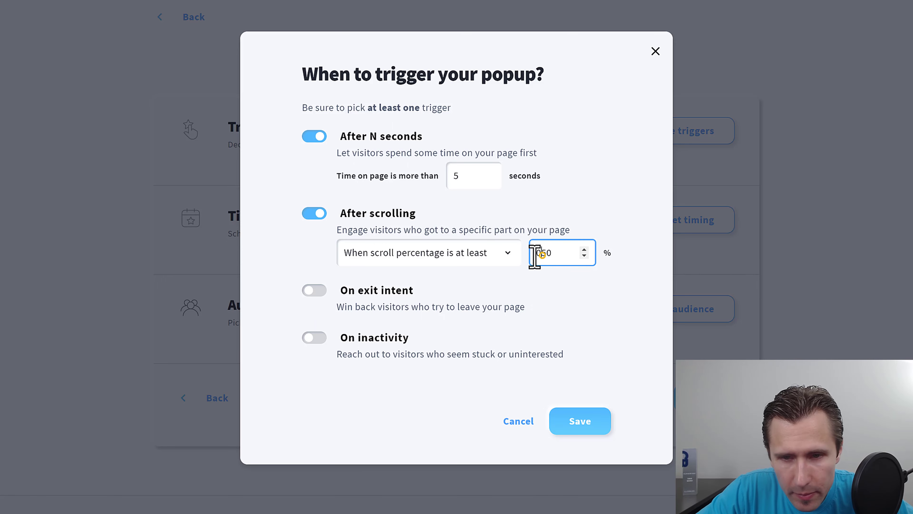
# Step: Also add exit-intent and 20-second inactivity triggers, and save the triggers
pyautogui.click(316, 291)
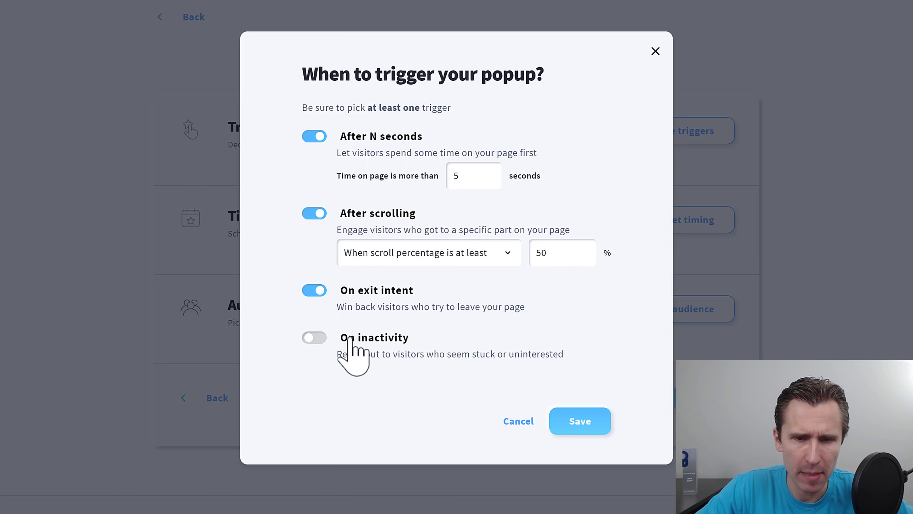
pyautogui.click(320, 337)
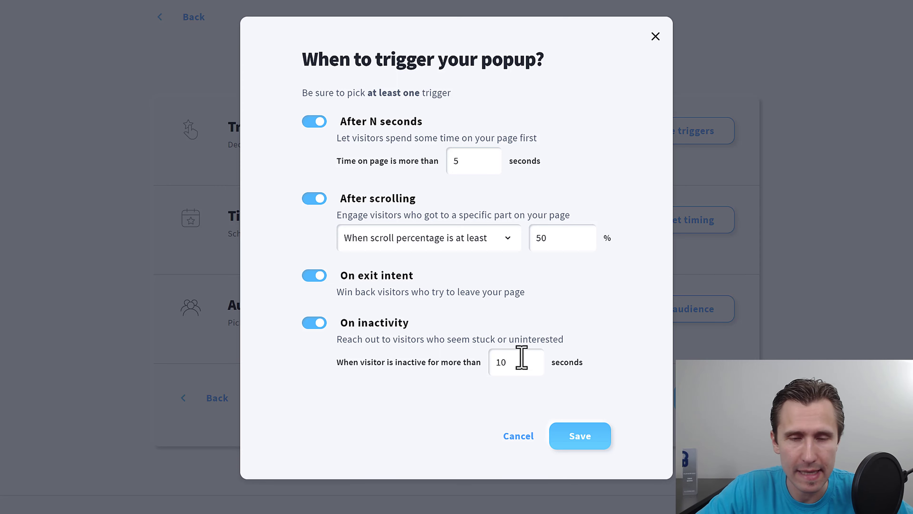
pyautogui.doubleClick(511, 362)
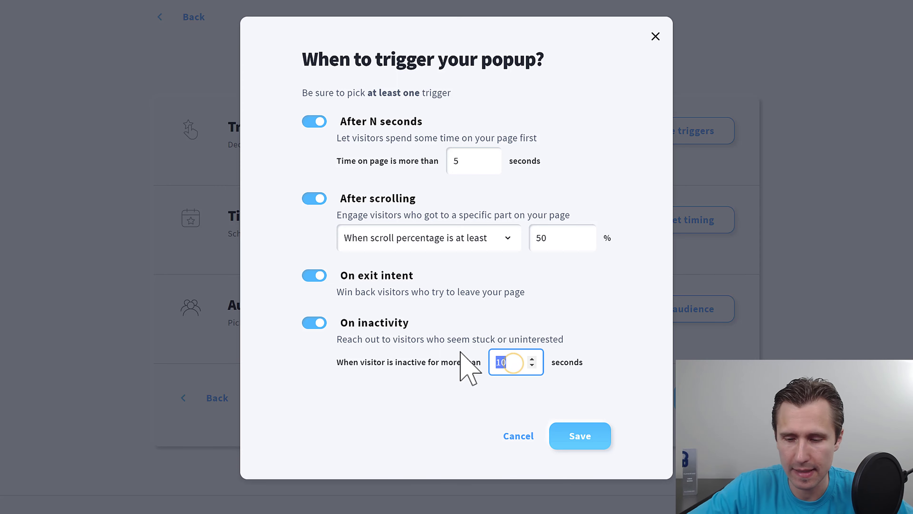
pyautogui.write('20')
pyautogui.click(580, 432)
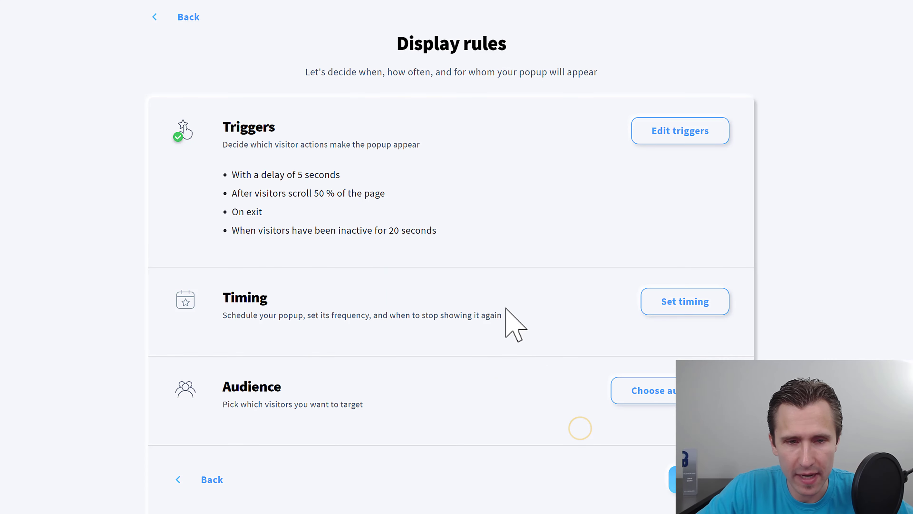
# Step: Show the popup again after 1 day and stop showing it to visitors who closed it
pyautogui.click(681, 303)
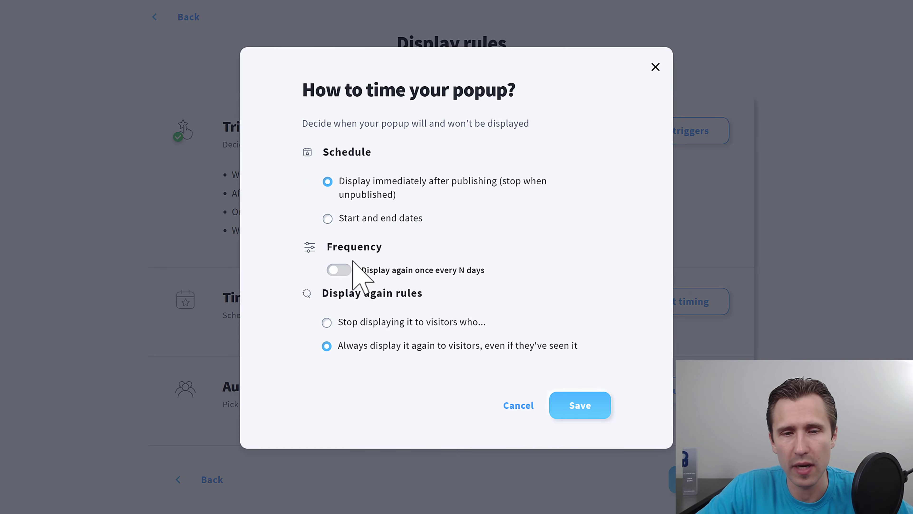
pyautogui.click(338, 269)
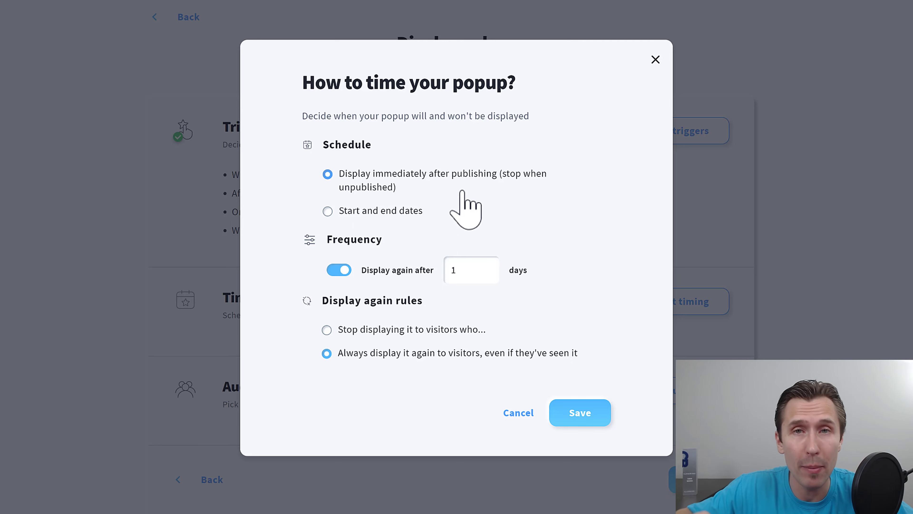
pyautogui.doubleClick(457, 270)
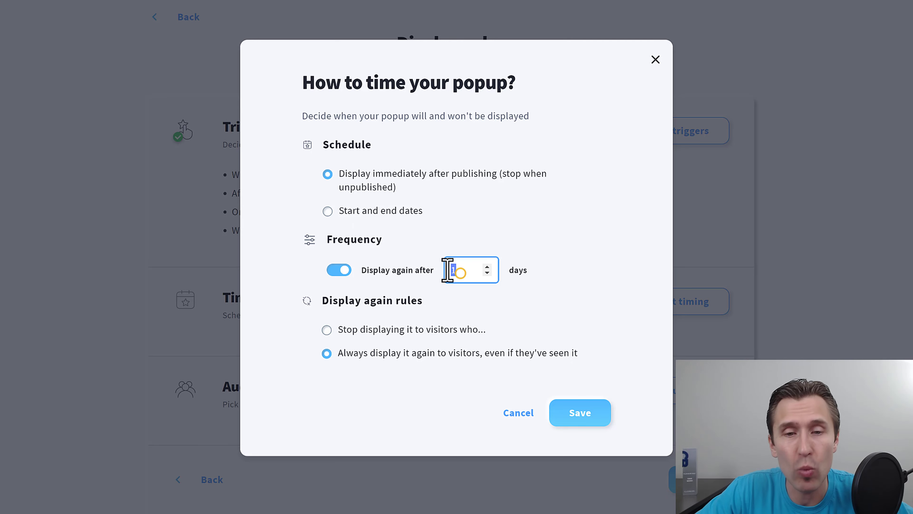
pyautogui.click(367, 327)
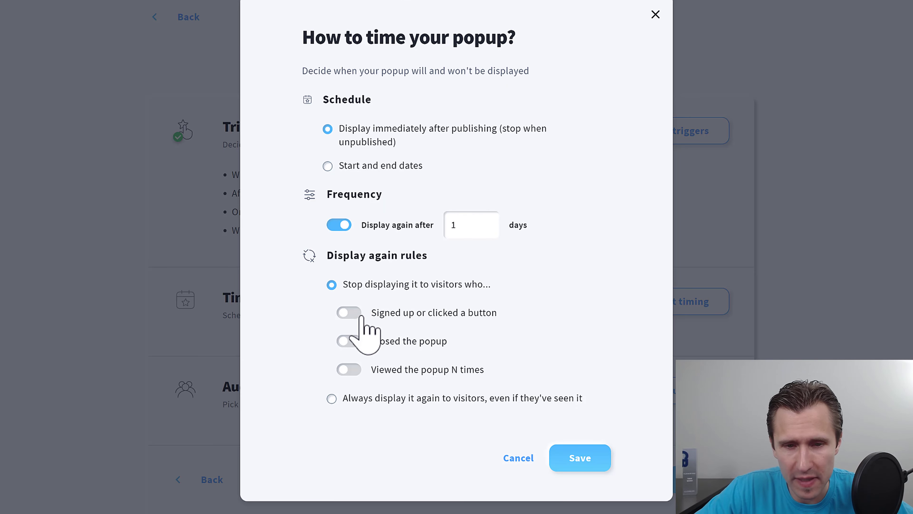
pyautogui.click(350, 342)
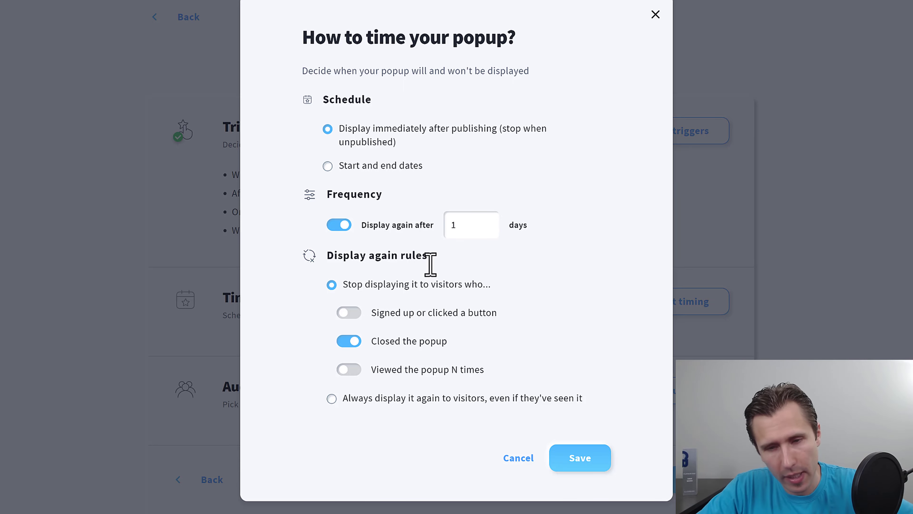
pyautogui.click(569, 458)
pyautogui.scroll(-3, 497, 369)
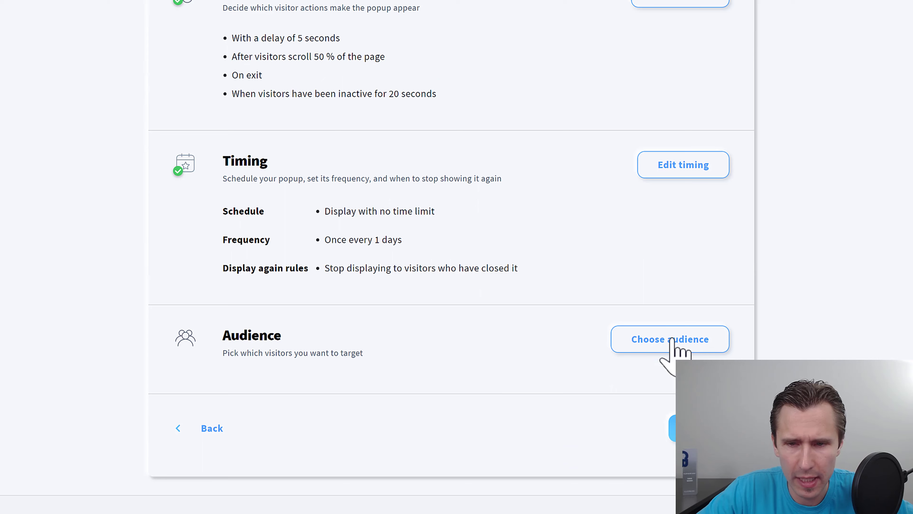
# Step: Keep the audience as all visitors, devices and countries, and save the display rules
pyautogui.click(672, 340)
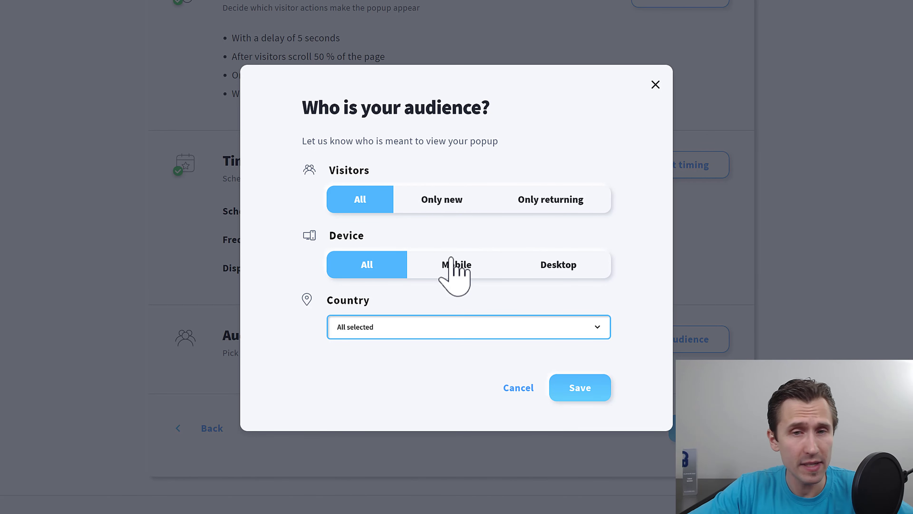
pyautogui.click(592, 388)
pyautogui.scroll(-2, 540, 396)
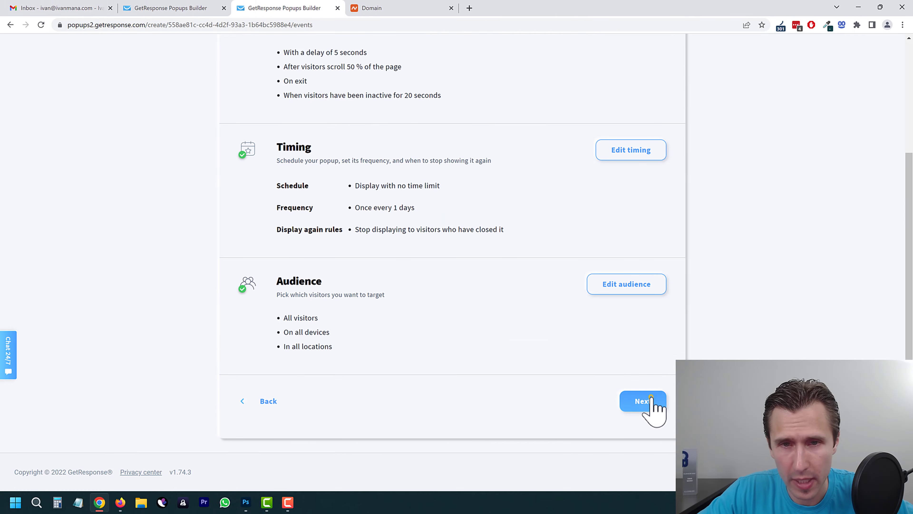
pyautogui.click(650, 397)
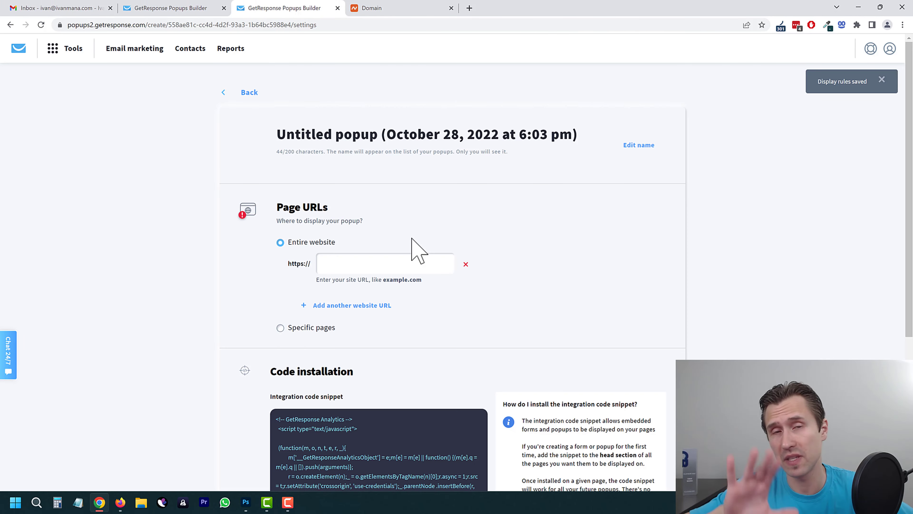
# Step: From the other Popups Builder tab, go to the Manage landing pages list
pyautogui.click(363, 256)
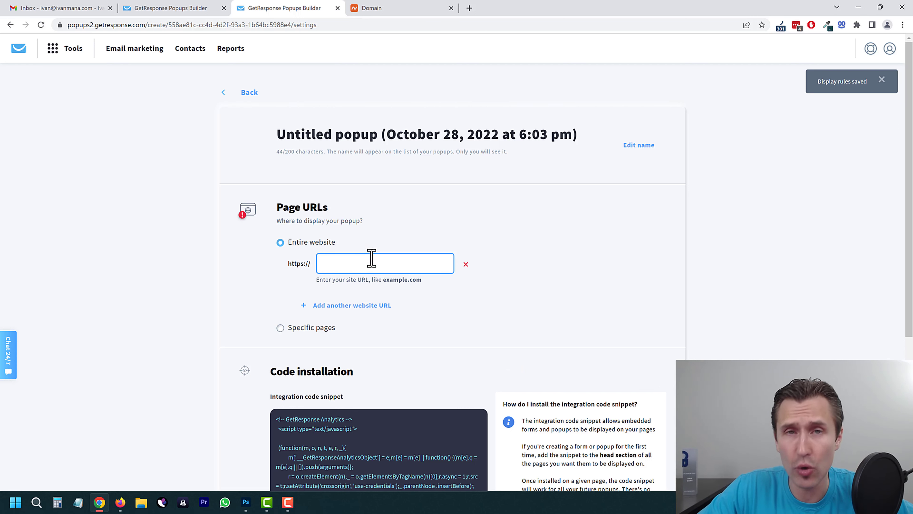
pyautogui.click(178, 8)
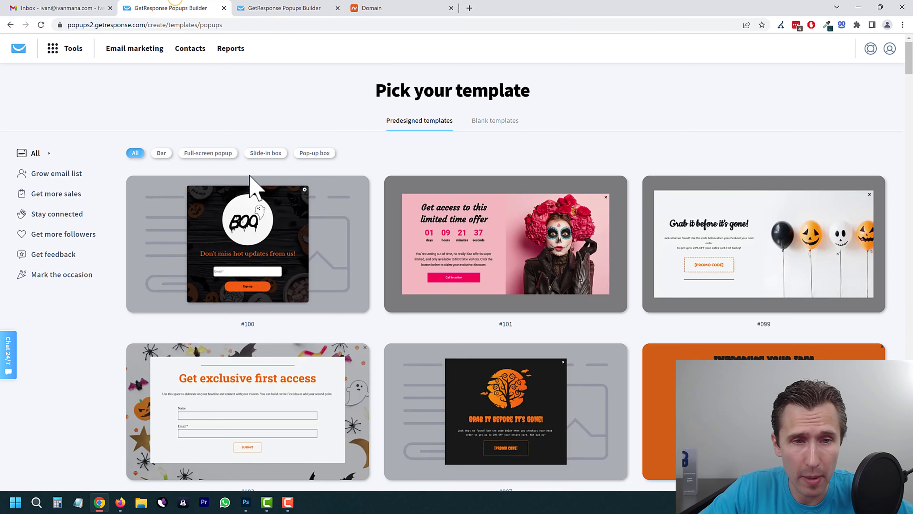
pyautogui.click(72, 48)
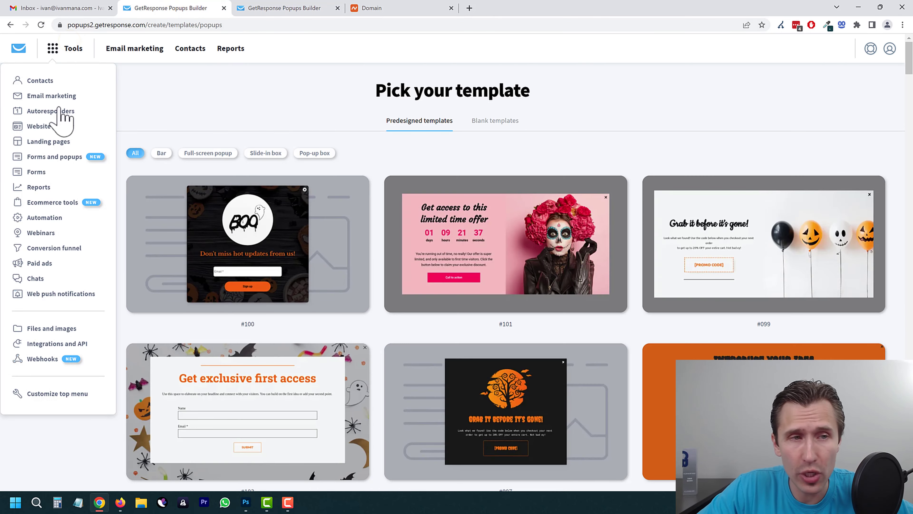
pyautogui.click(53, 141)
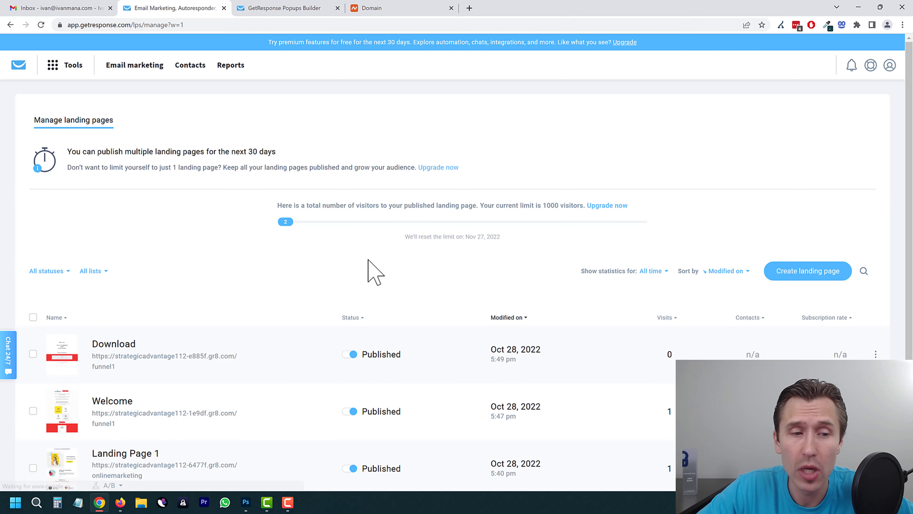
# Step: Copy the Landing Page 1 web address and bring up paste options in the popup's site address field
pyautogui.scroll(-3, 368, 259)
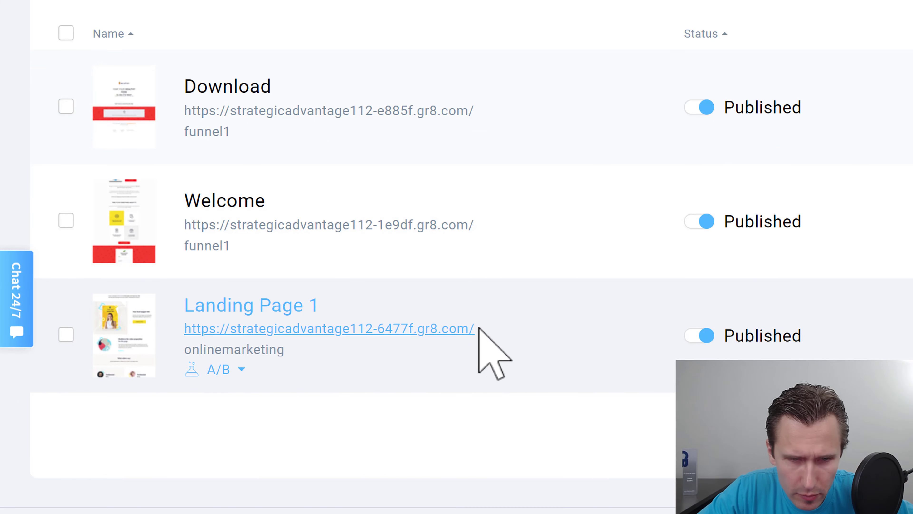
pyautogui.moveTo(477, 329); pyautogui.dragTo(189, 333)
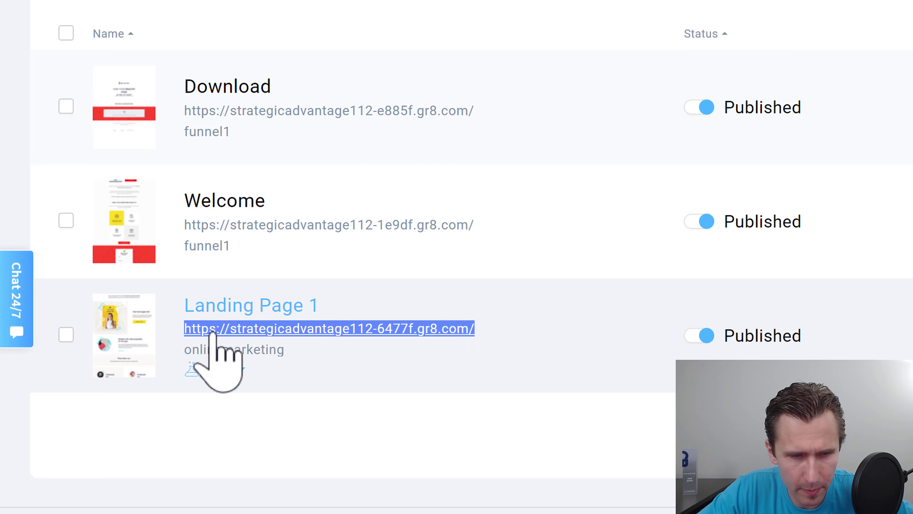
pyautogui.rightClick(222, 329)
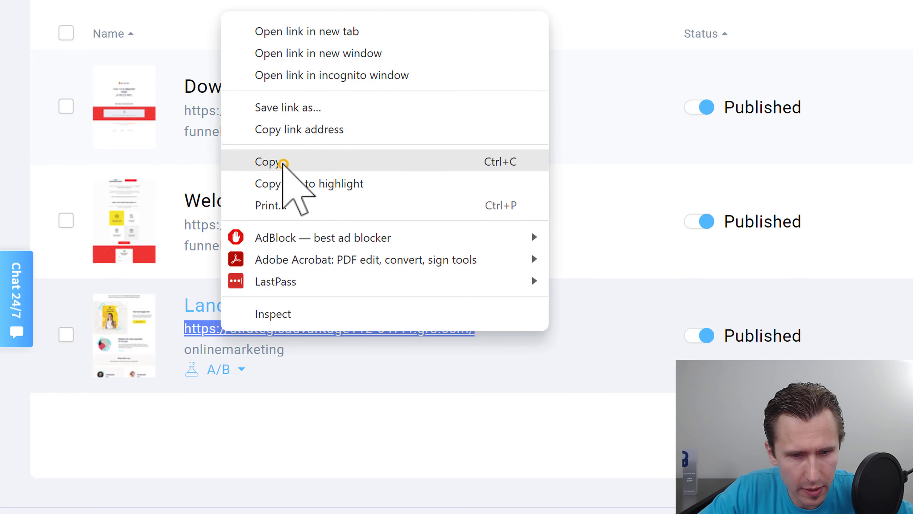
pyautogui.click(284, 162)
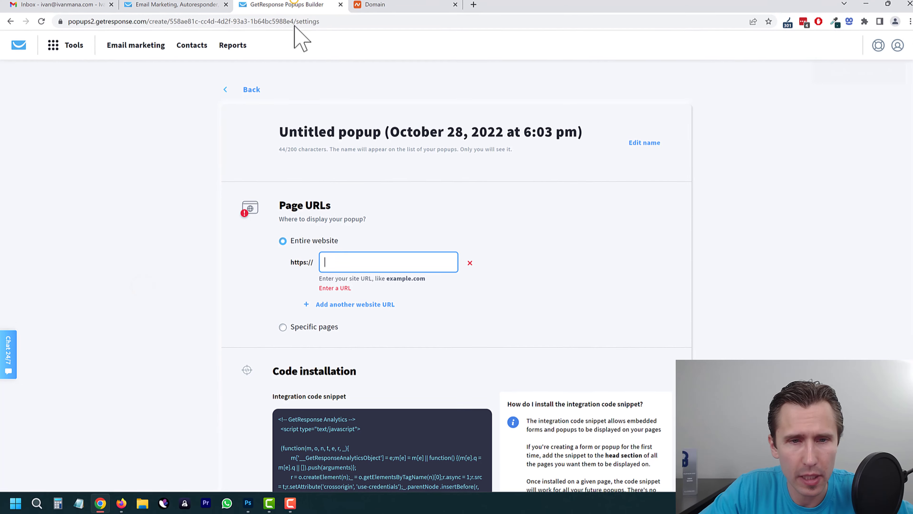
pyautogui.rightClick(345, 265)
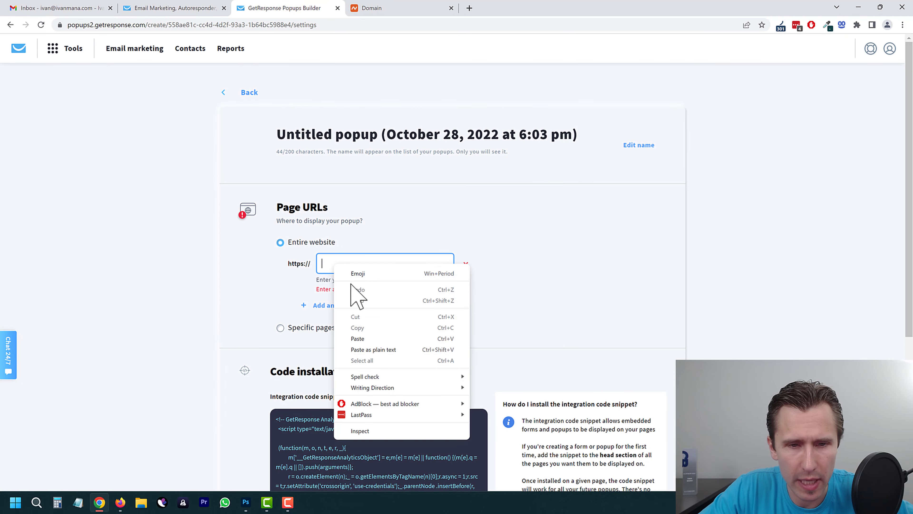
# Step: Paste the copied landing page address and try the Specific pages display option
pyautogui.click(359, 338)
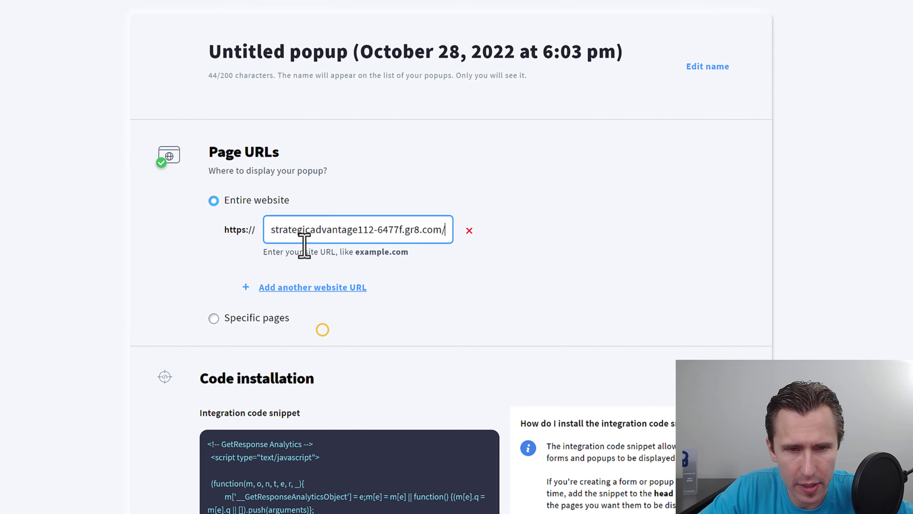
pyautogui.moveTo(301, 232); pyautogui.dragTo(176, 226)
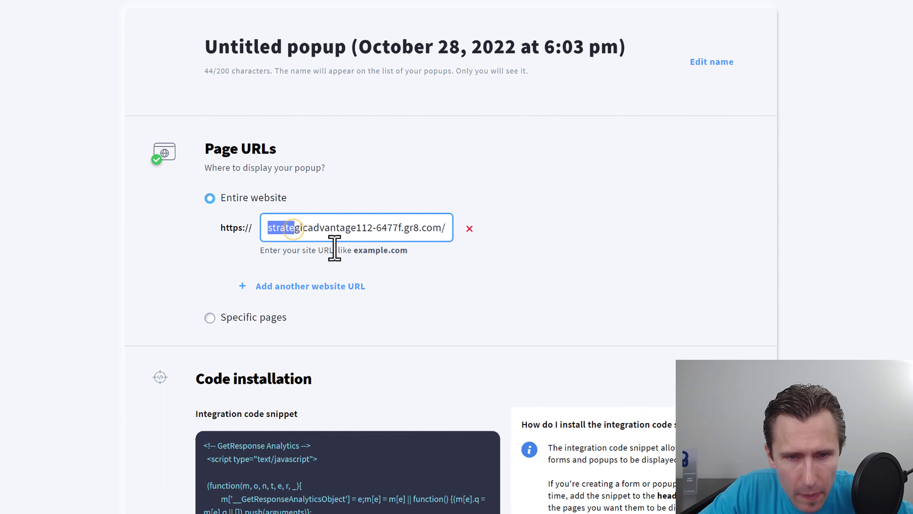
pyautogui.click(303, 234)
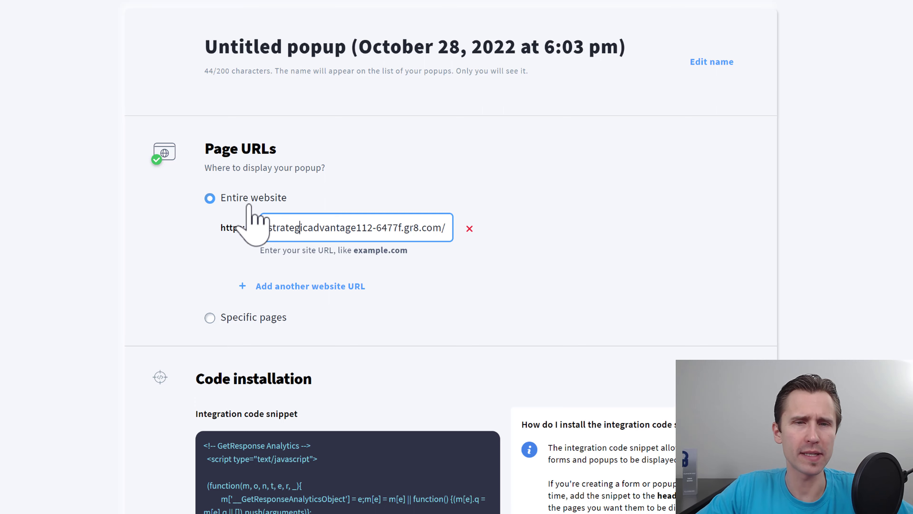
pyautogui.click(242, 317)
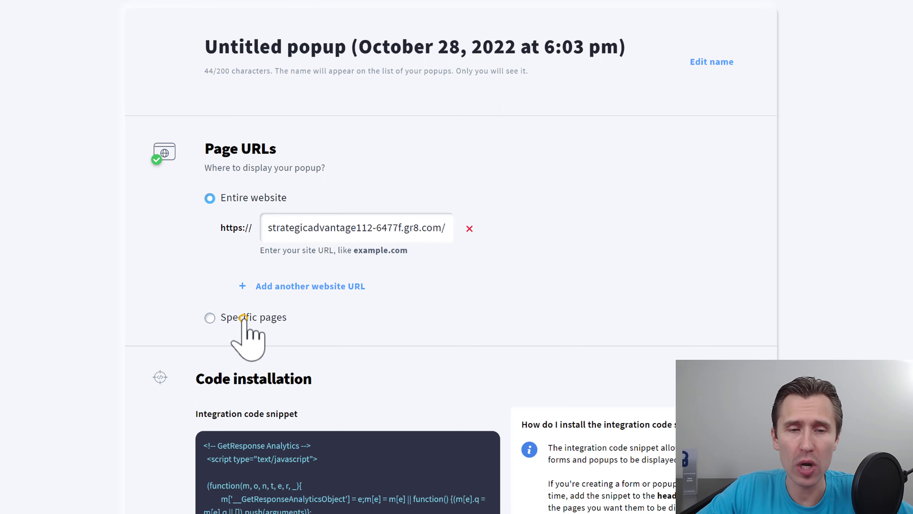
pyautogui.click(249, 195)
pyautogui.click(234, 316)
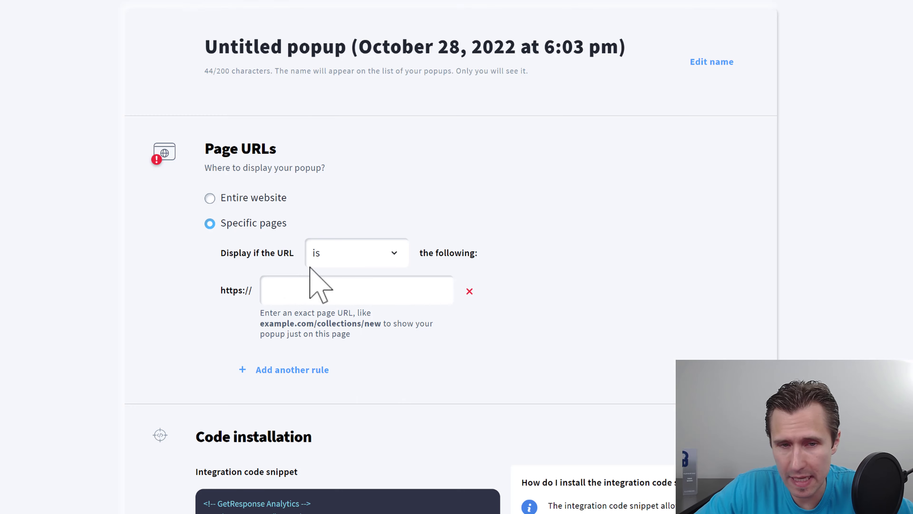
# Step: Switch back to Entire website and paste Landing Page 1's gr8.com address as the site URL
pyautogui.click(259, 196)
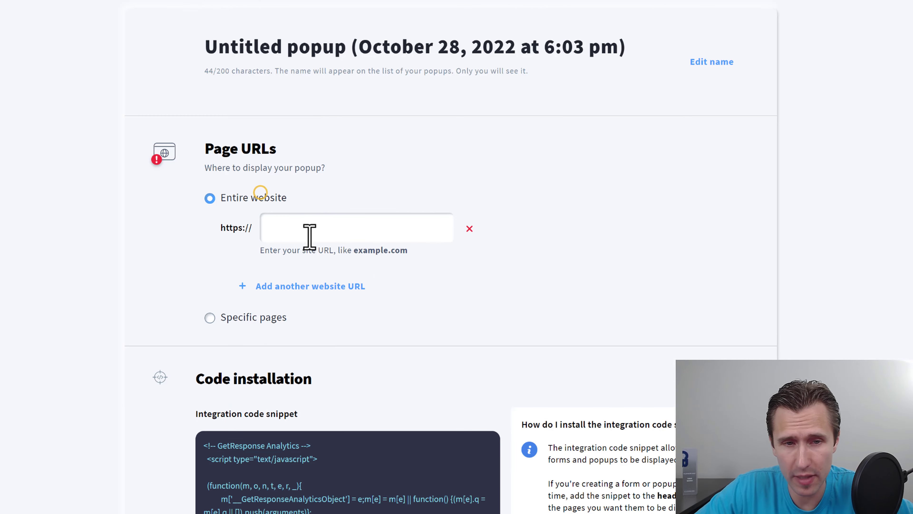
pyautogui.click(318, 232)
pyautogui.rightClick(295, 229)
pyautogui.click(346, 332)
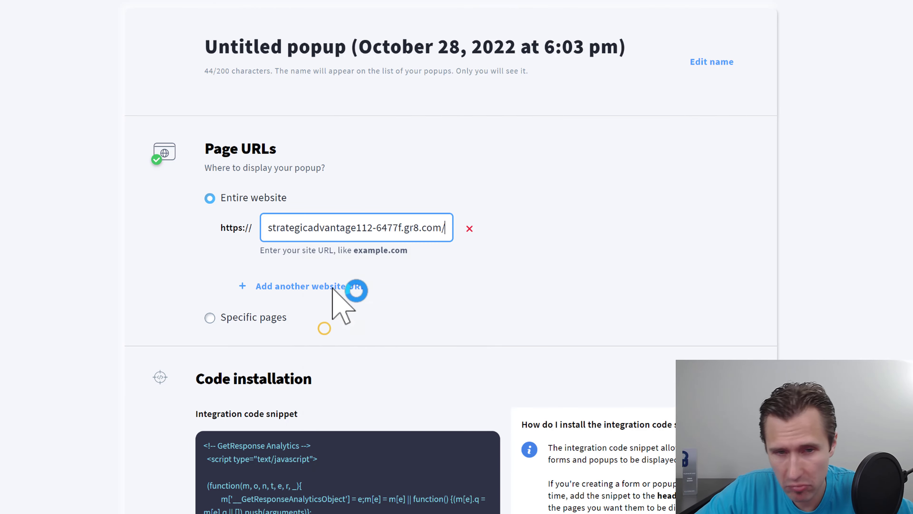
pyautogui.scroll(-6, 357, 286)
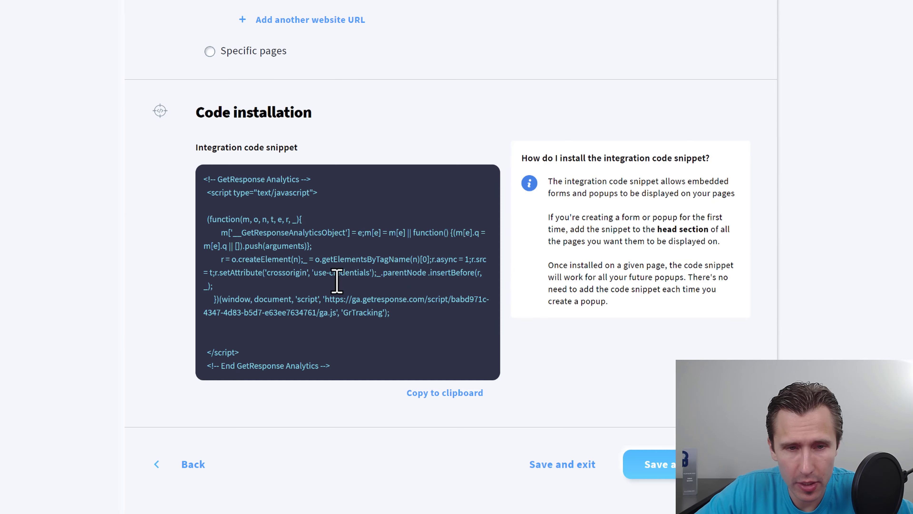
pyautogui.moveTo(612, 230); pyautogui.dragTo(721, 230)
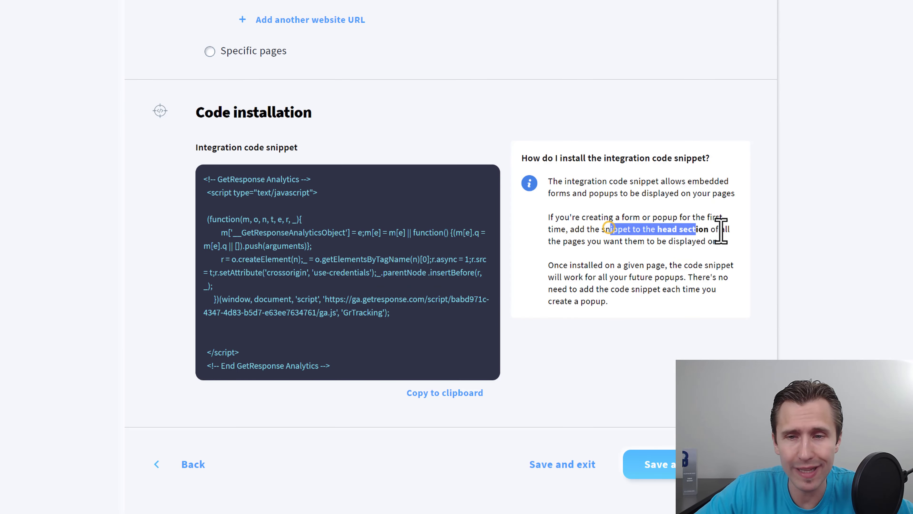
# Step: Copy the popup integration code and open Landing Page 1 in the page editor
pyautogui.click(426, 393)
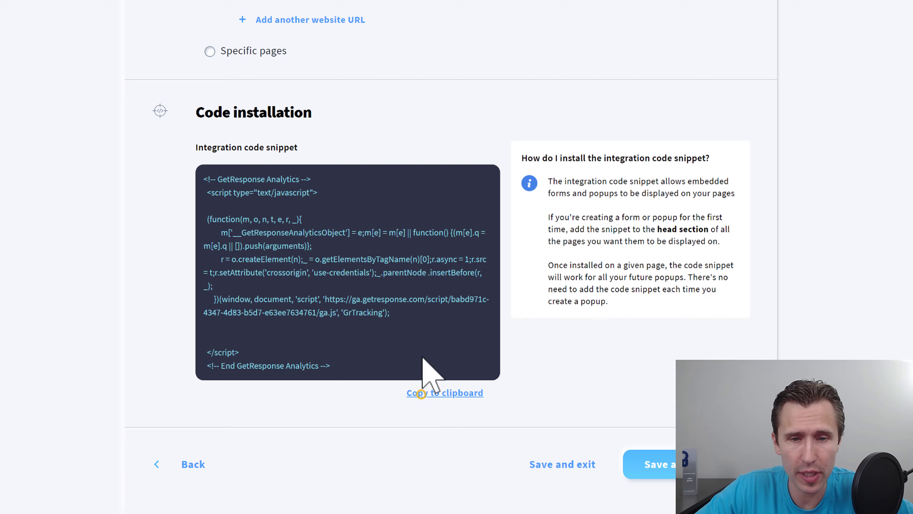
pyautogui.click(198, 8)
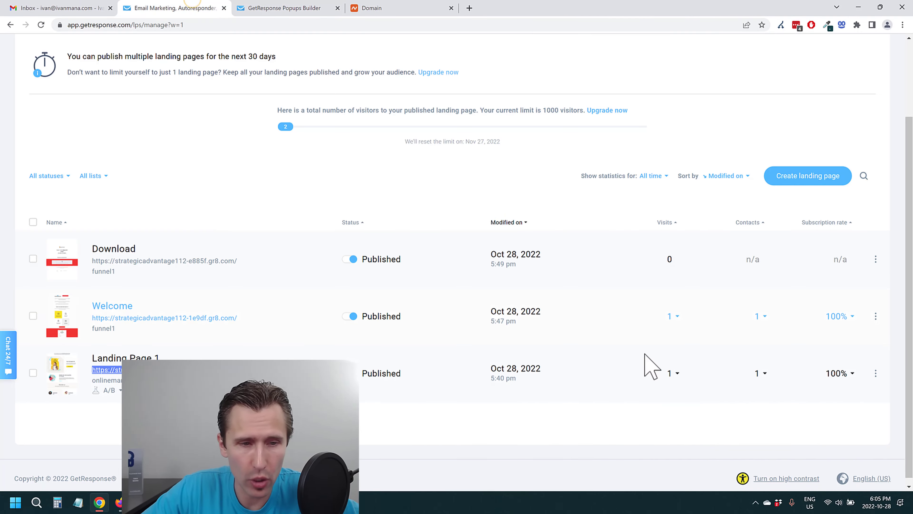
pyautogui.click(874, 374)
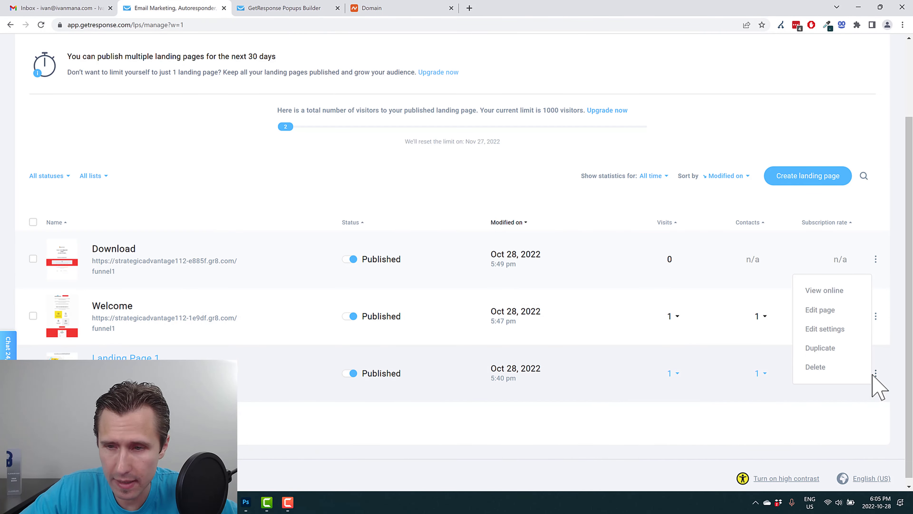
pyautogui.click(825, 307)
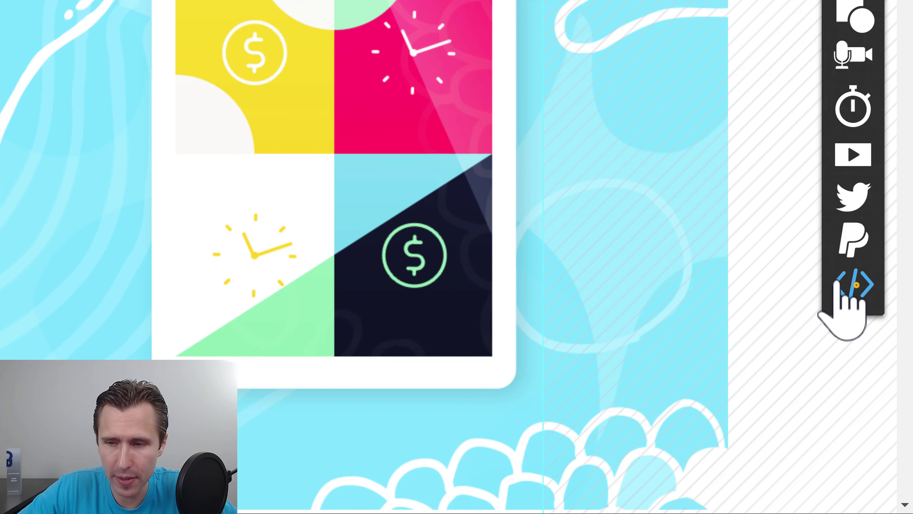
# Step: Add a custom code block holding the pasted snippet and place it at the top-left
pyautogui.click(873, 351)
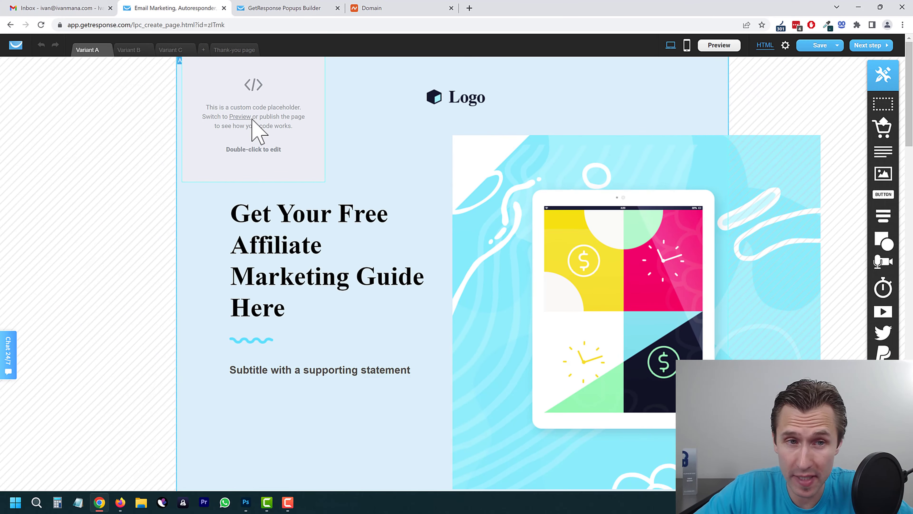
pyautogui.doubleClick(277, 120)
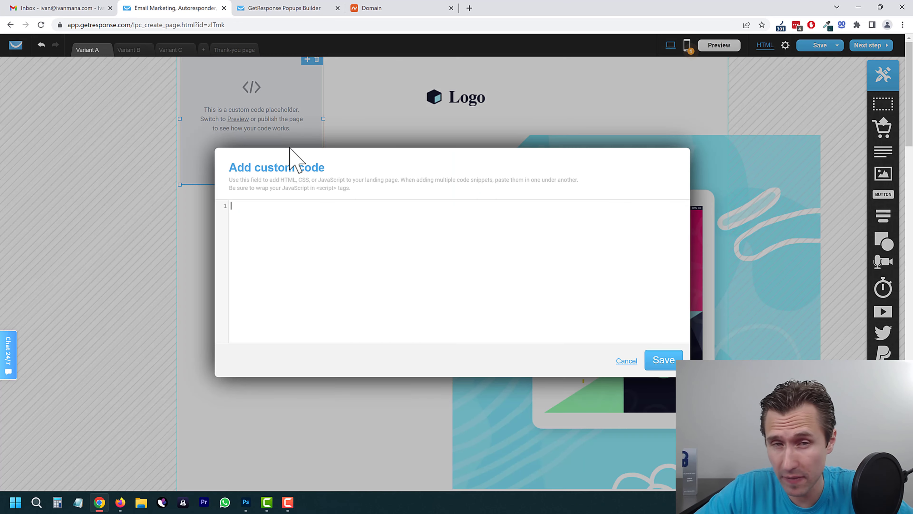
pyautogui.rightClick(275, 210)
pyautogui.click(299, 282)
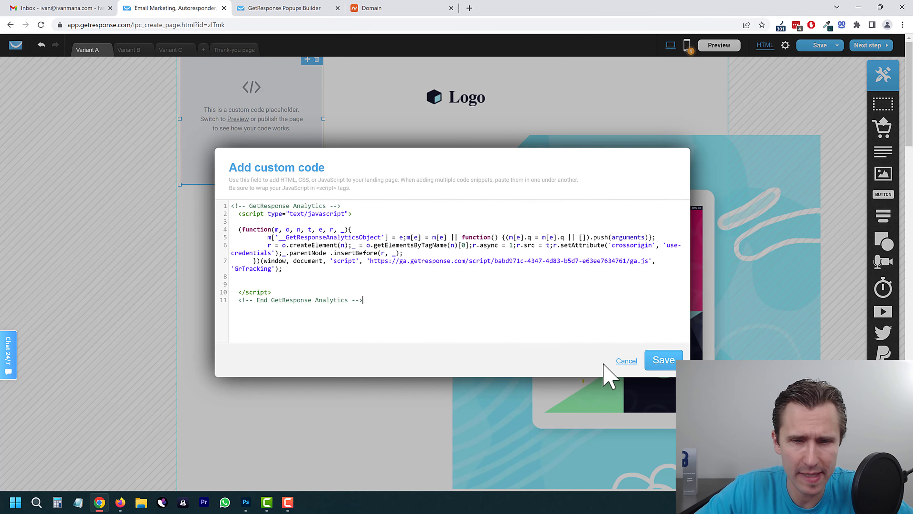
pyautogui.click(665, 362)
pyautogui.click(256, 95)
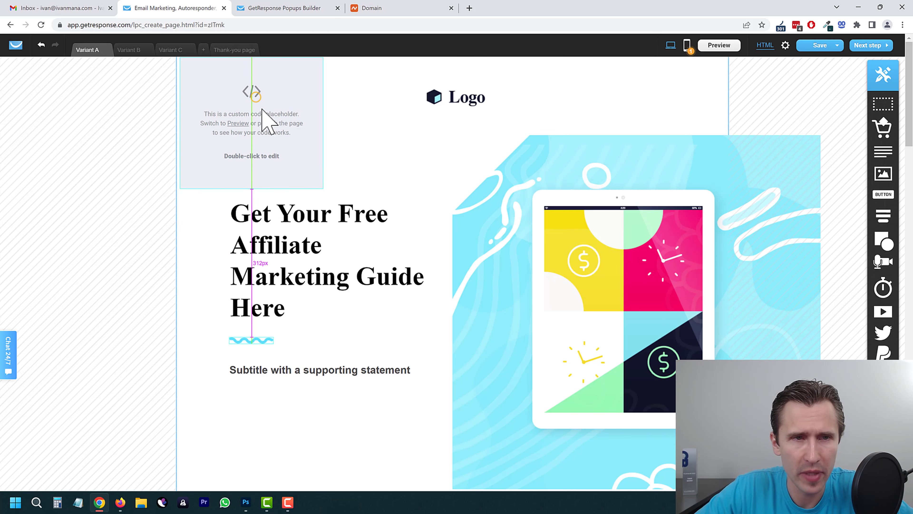
pyautogui.moveTo(262, 109); pyautogui.dragTo(227, 92)
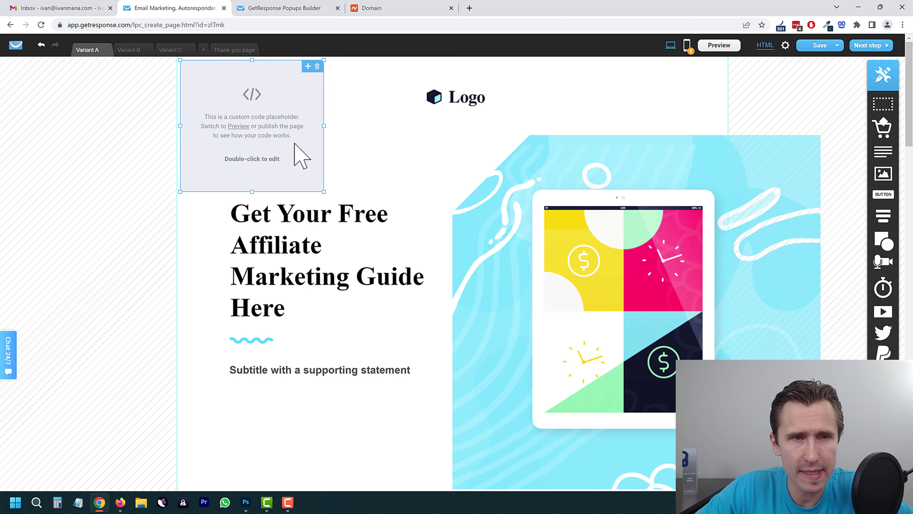
# Step: Republish Landing Page 1 without a custom domain and open its live gr8.com page
pyautogui.click(862, 46)
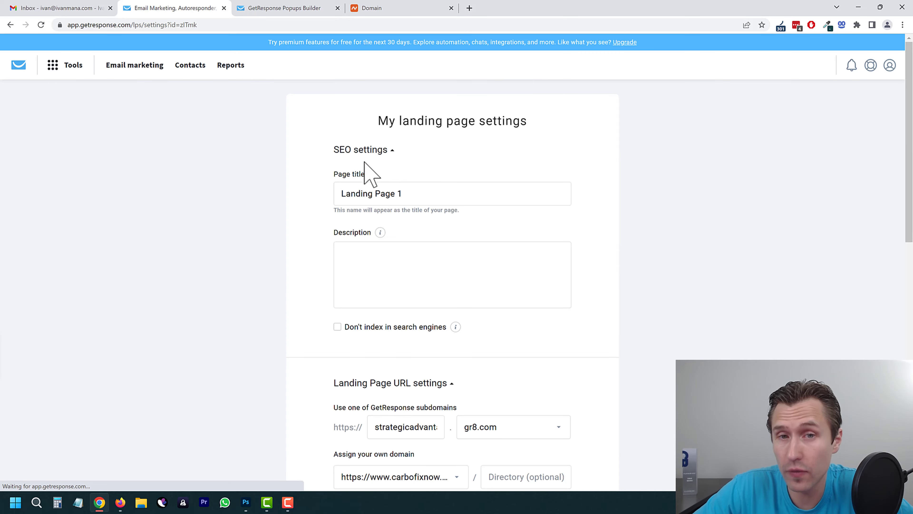
pyautogui.scroll(-3, 318, 287)
pyautogui.scroll(-3, 318, 288)
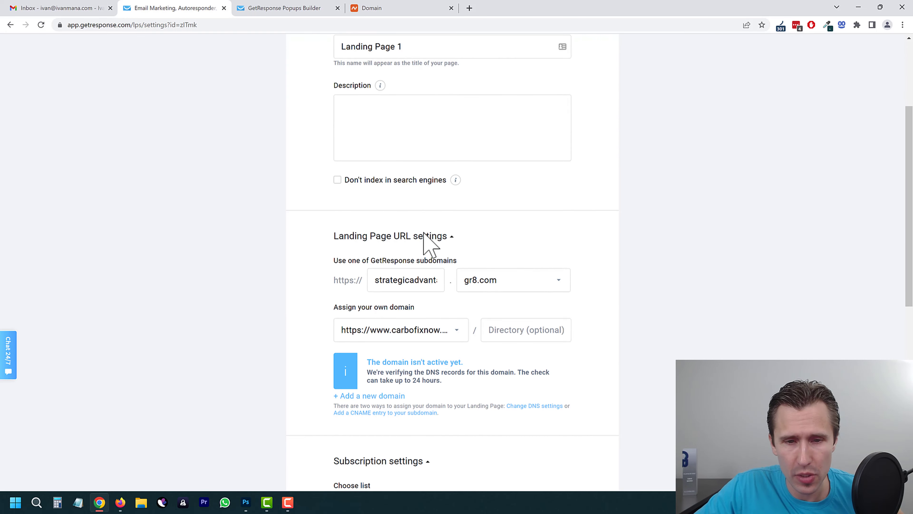
pyautogui.click(436, 253)
pyautogui.click(404, 276)
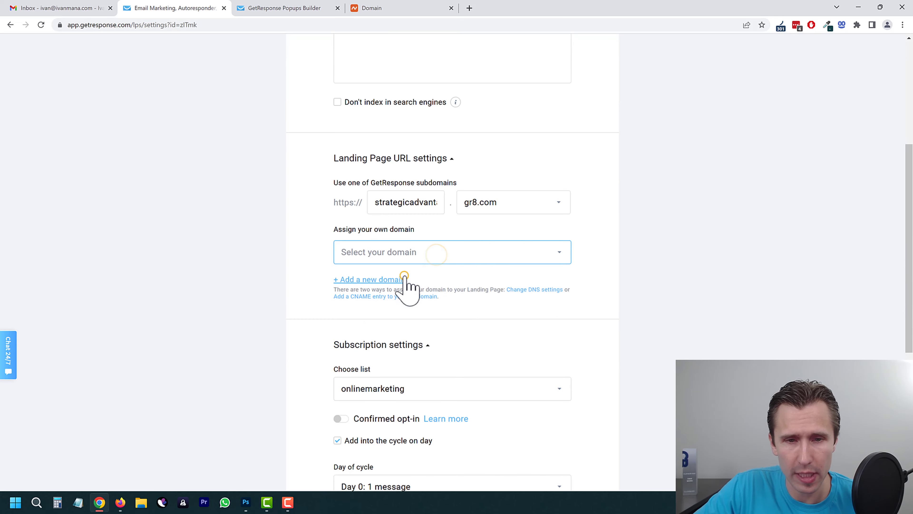
pyautogui.scroll(-8, 280, 327)
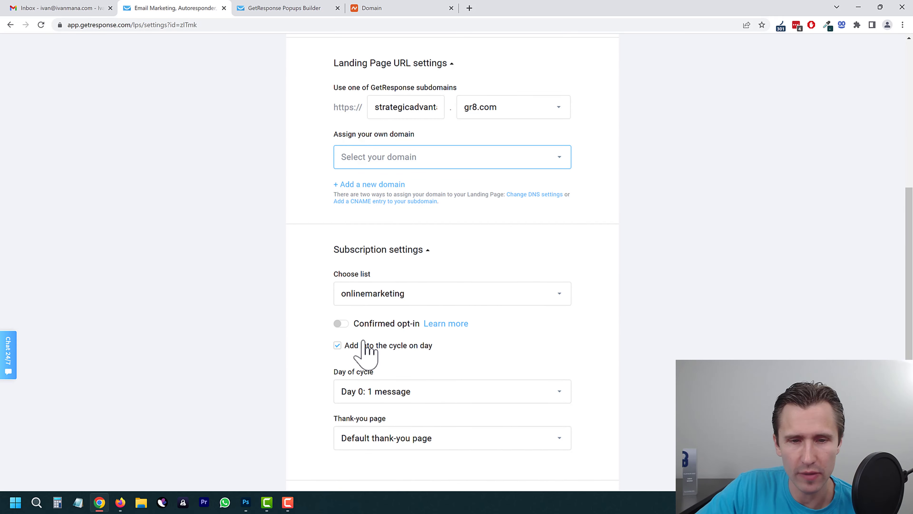
pyautogui.click(545, 457)
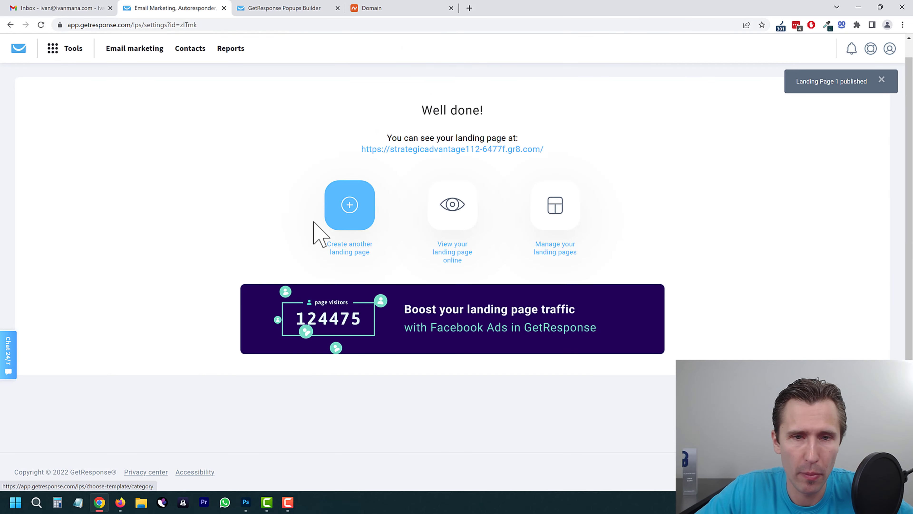
pyautogui.click(459, 150)
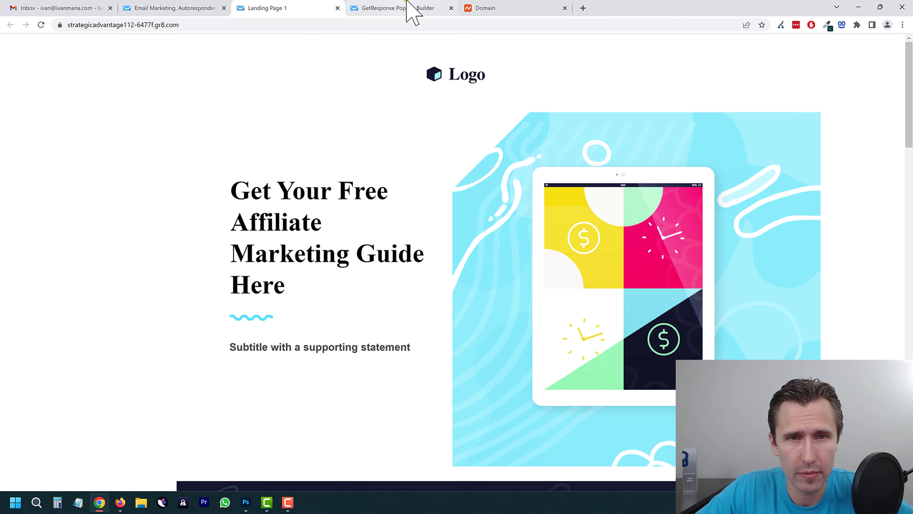
# Step: Save and publish the popup, then reload the landing page to load it
pyautogui.click(410, 8)
pyautogui.click(613, 434)
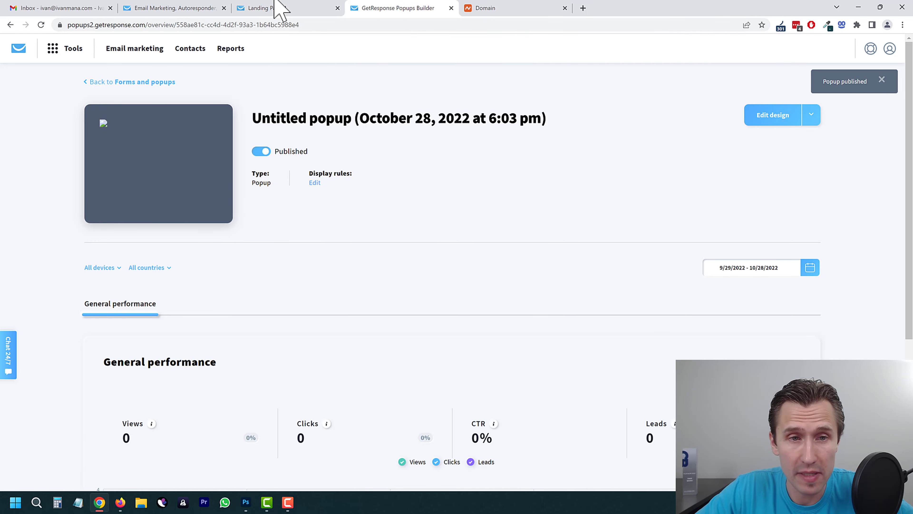
pyautogui.click(278, 6)
pyautogui.click(41, 25)
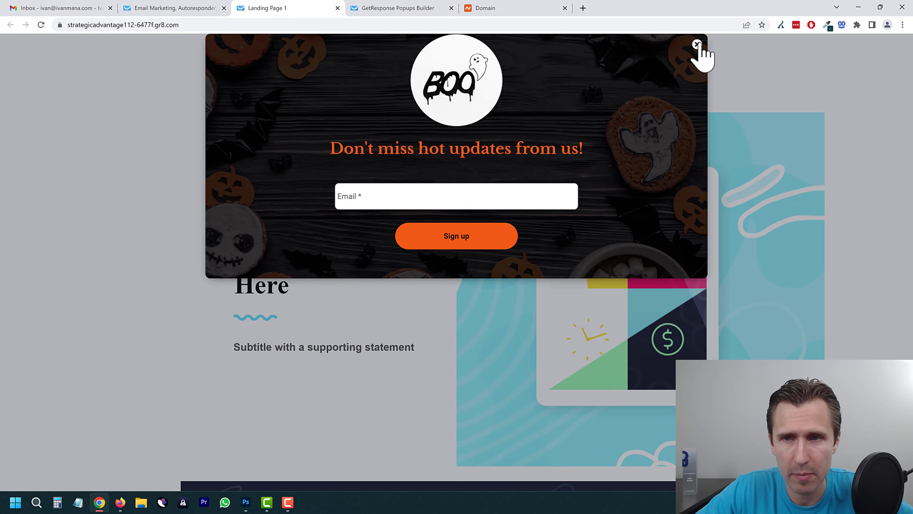
# Step: Close the Halloween popup, scroll through the landing page, and return to the popup overview
pyautogui.click(697, 44)
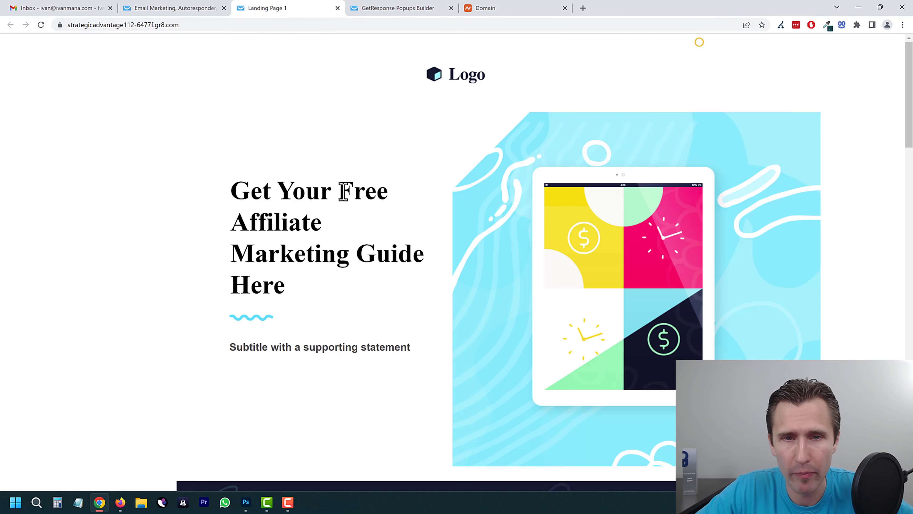
pyautogui.scroll(-15, 296, 203)
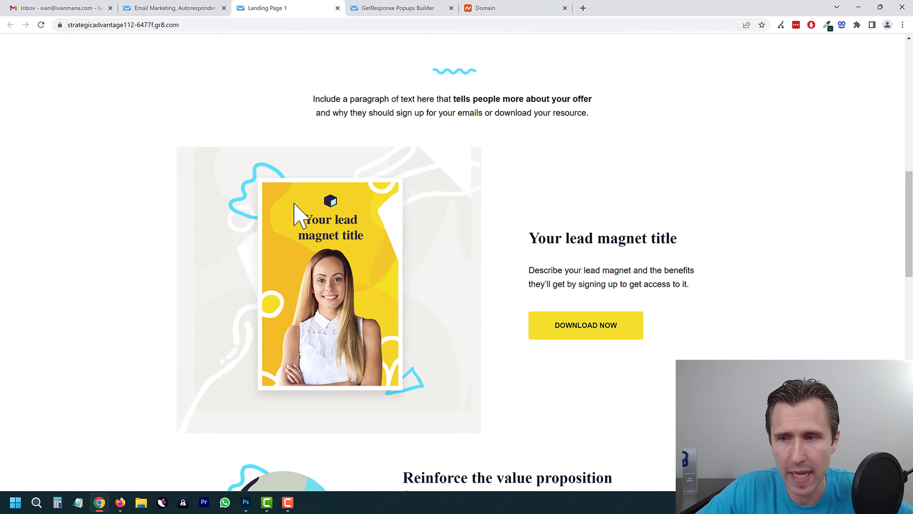
pyautogui.scroll(-20, 294, 203)
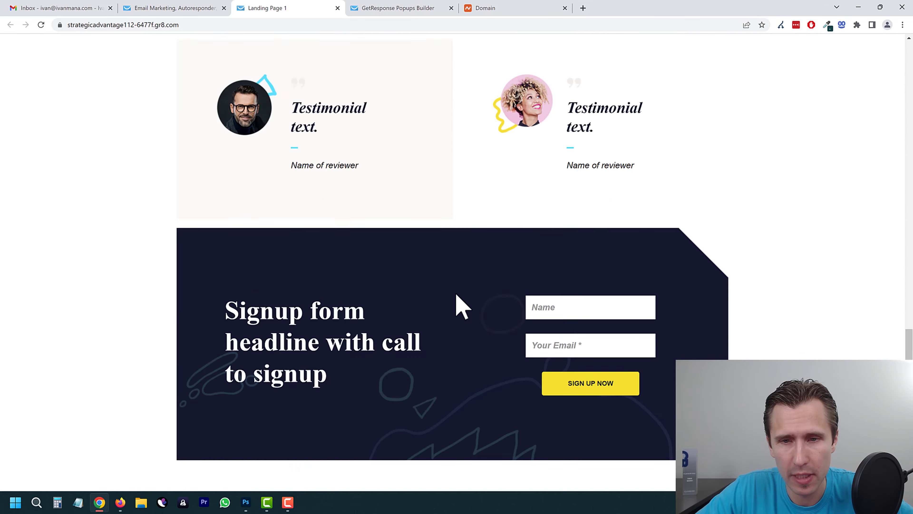
pyautogui.scroll(20, 412, 328)
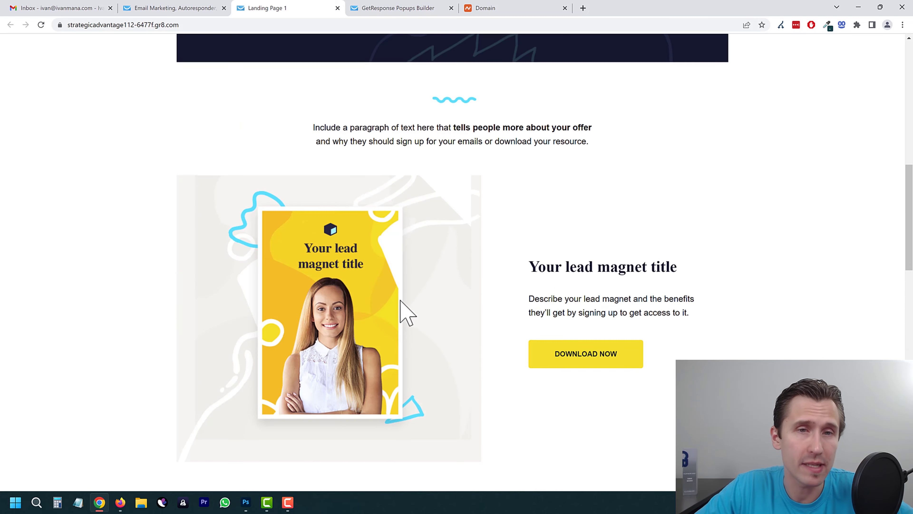
pyautogui.scroll(6, 377, 276)
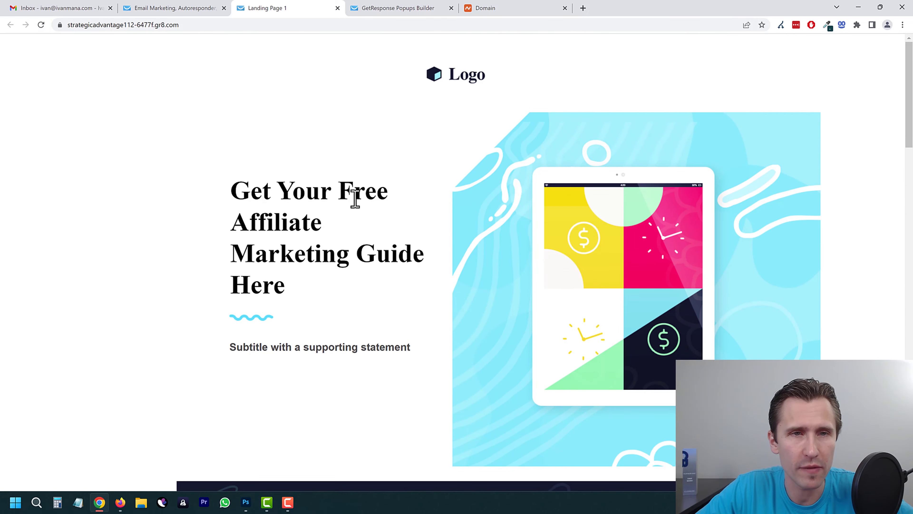
pyautogui.scroll(-20, 355, 199)
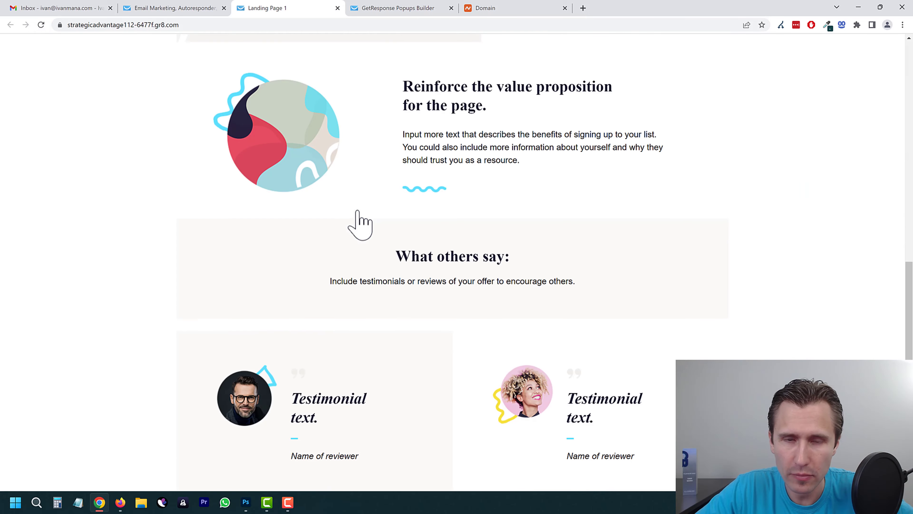
pyautogui.scroll(-8, 356, 214)
pyautogui.scroll(1, 343, 57)
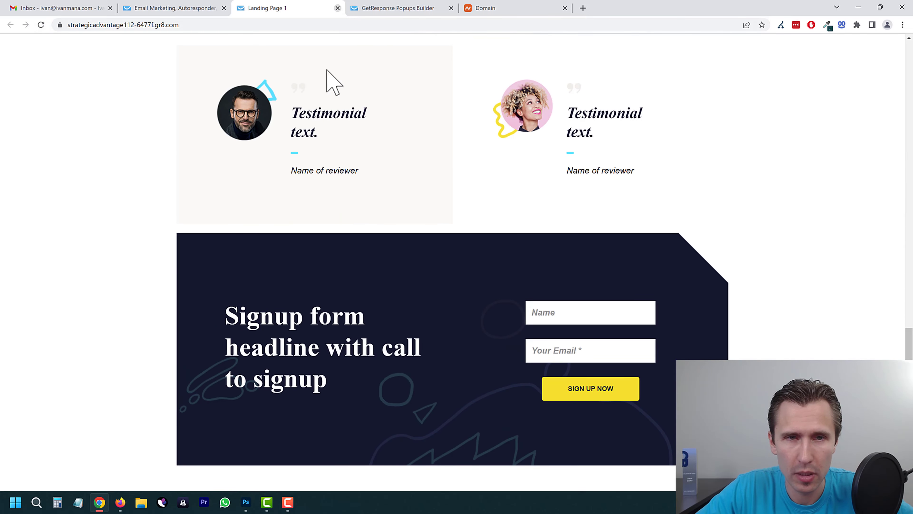
pyautogui.scroll(20, 333, 180)
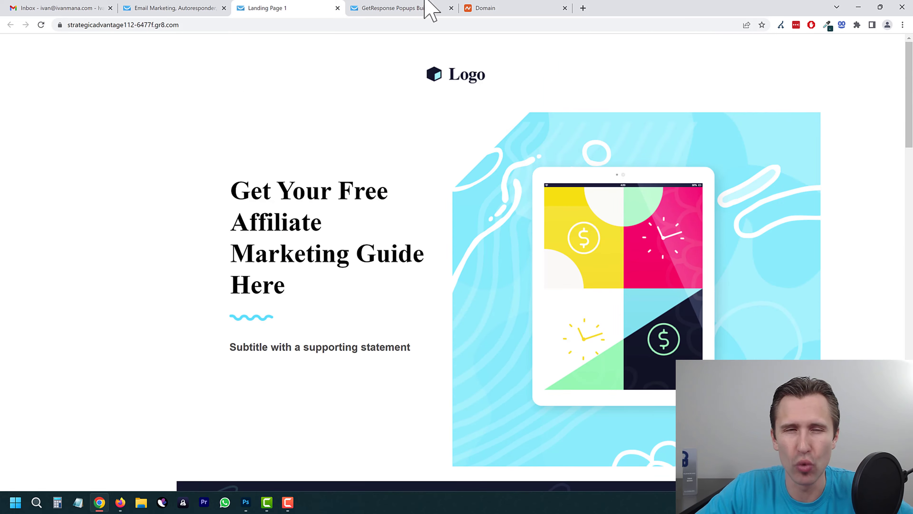
pyautogui.click(431, 9)
# Step: Turn off the repeat frequency and the 'Closed the popup' stop rule, then save the display rules
pyautogui.click(817, 117)
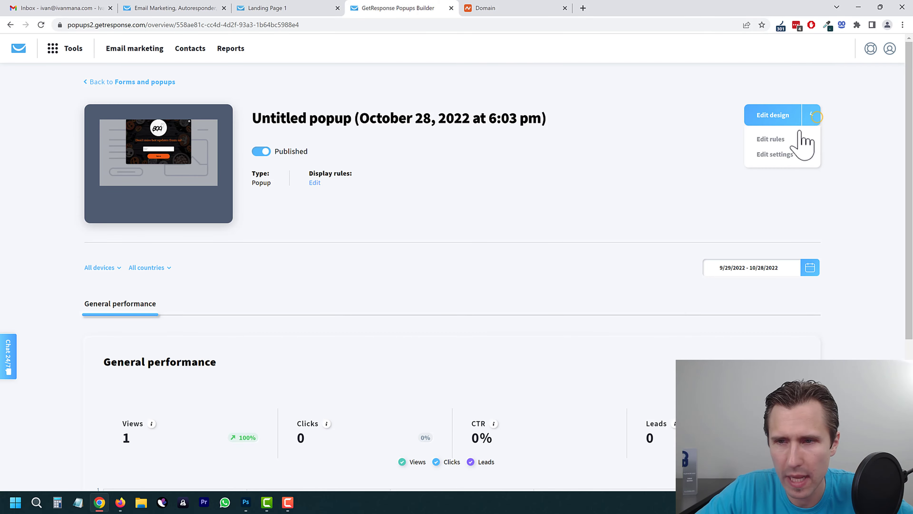
pyautogui.click(782, 139)
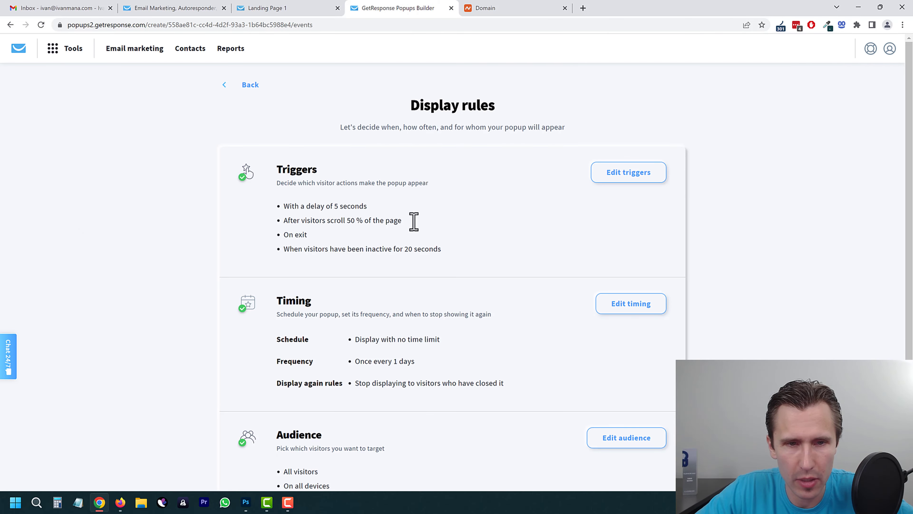
pyautogui.scroll(-3, 357, 374)
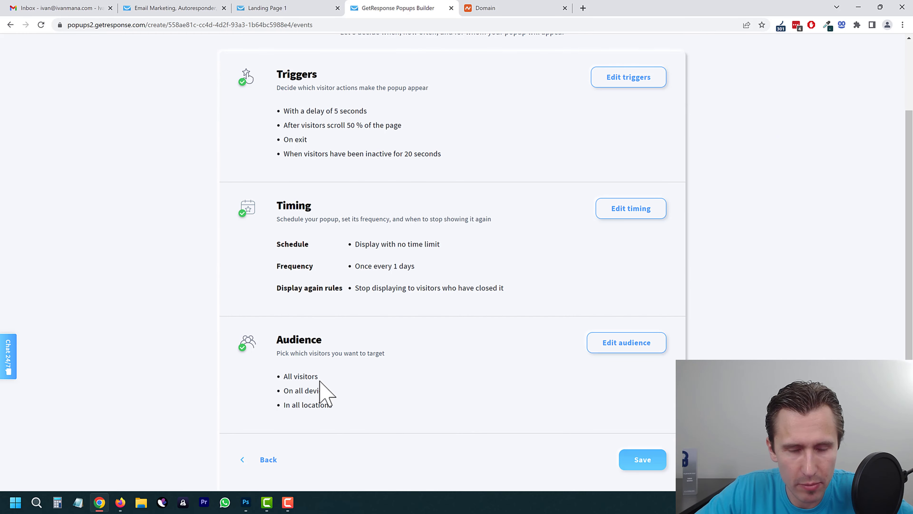
pyautogui.click(632, 211)
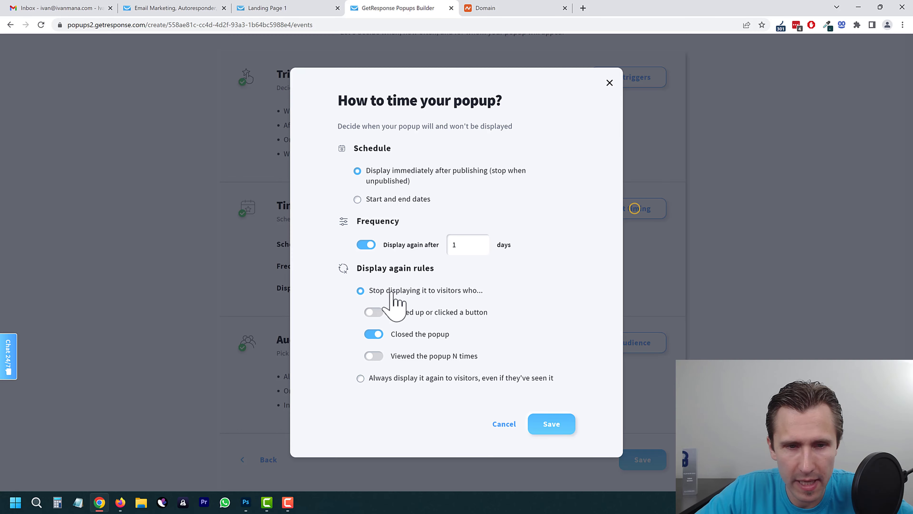
pyautogui.click(369, 244)
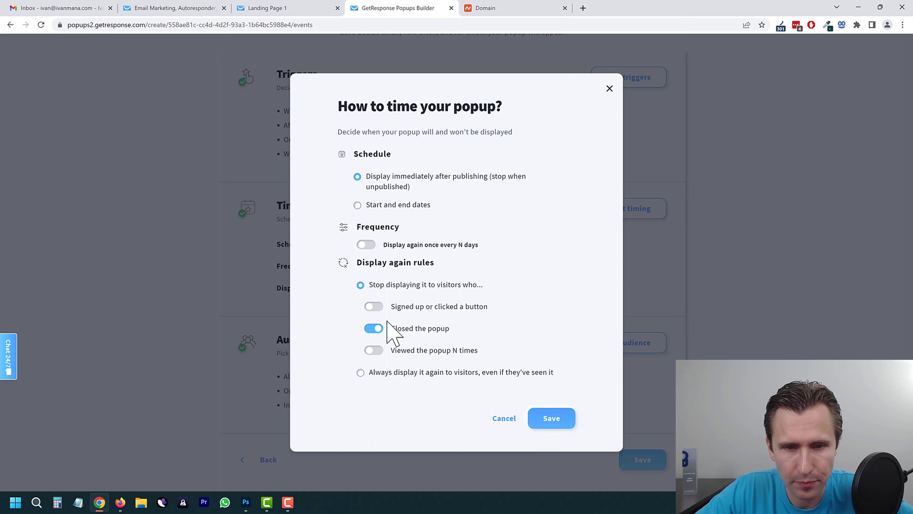
pyautogui.click(375, 328)
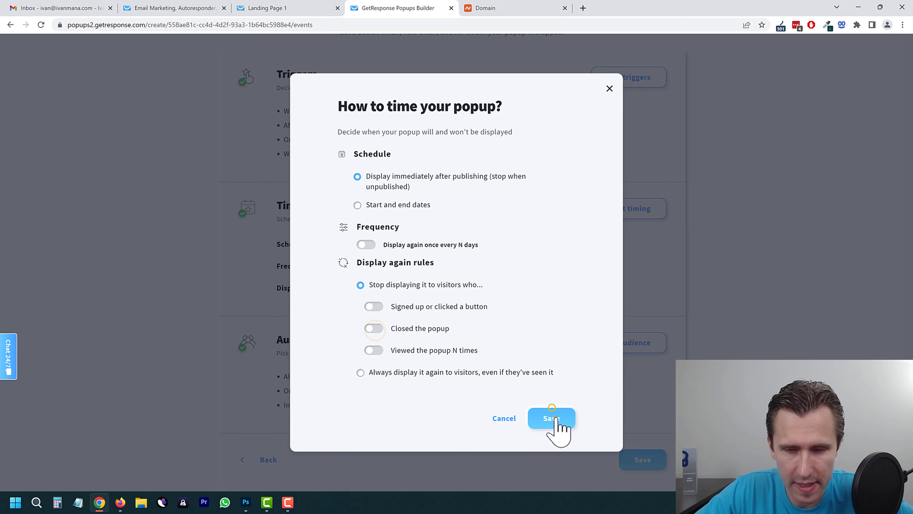
pyautogui.click(552, 413)
pyautogui.click(643, 461)
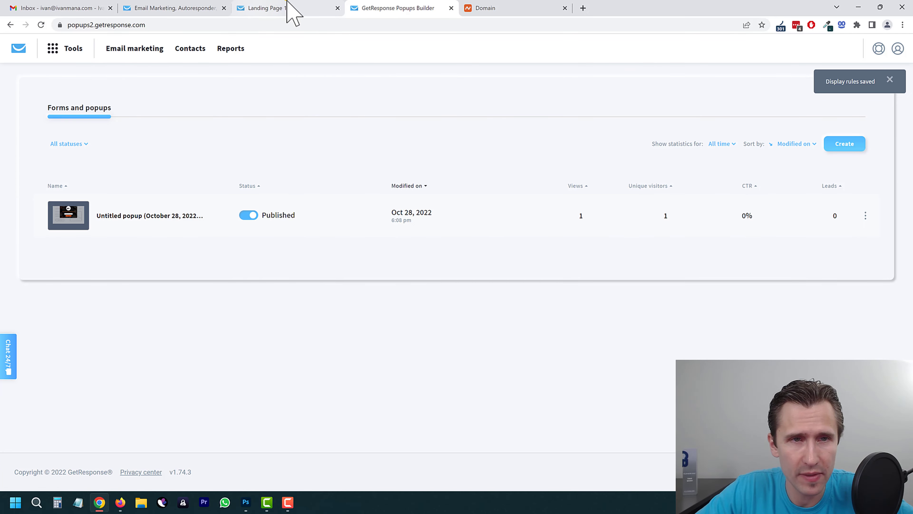
pyautogui.click(284, 8)
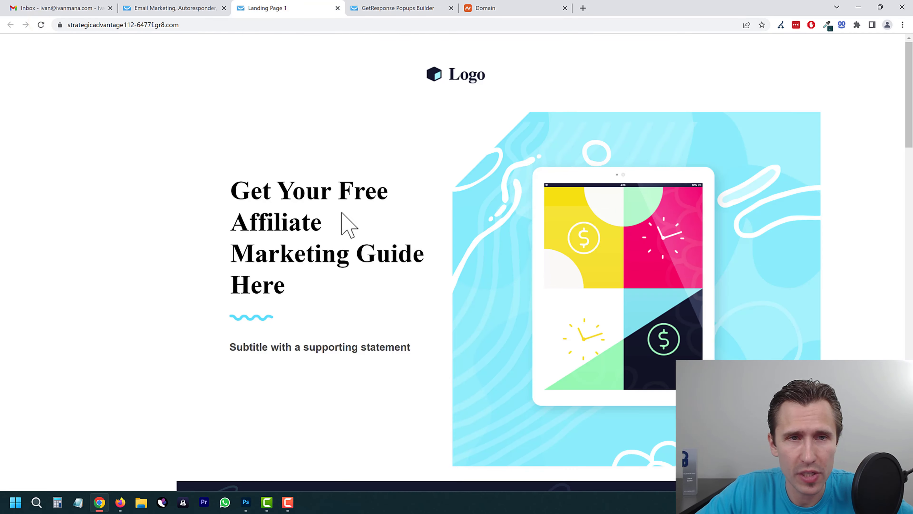
pyautogui.scroll(-10, 343, 230)
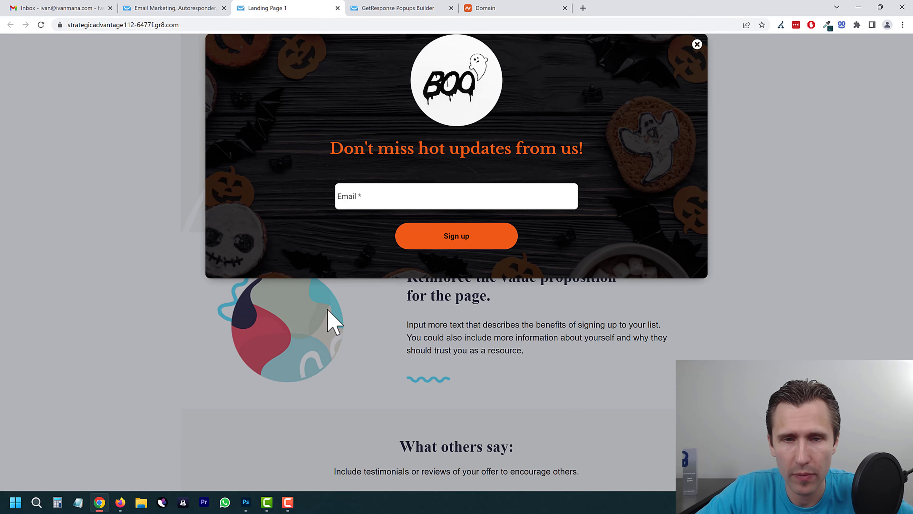
pyautogui.click(403, 8)
pyautogui.click(550, 215)
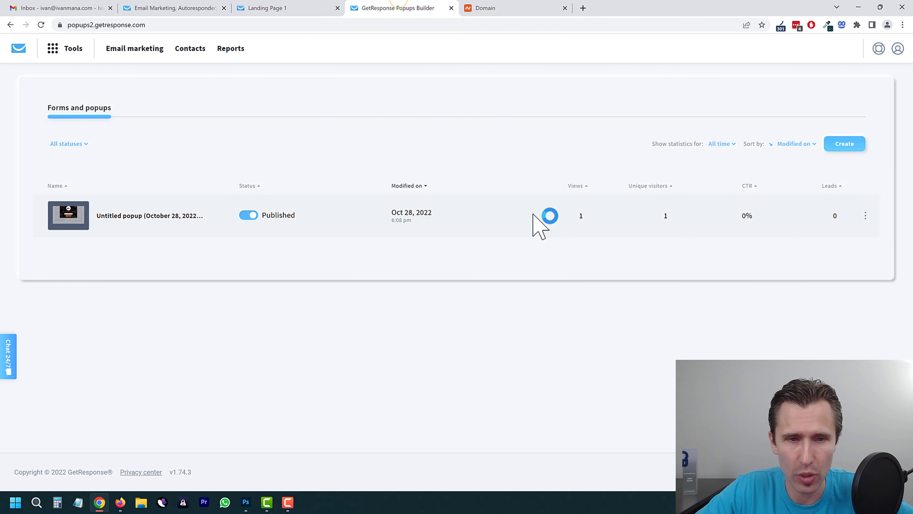
pyautogui.click(311, 8)
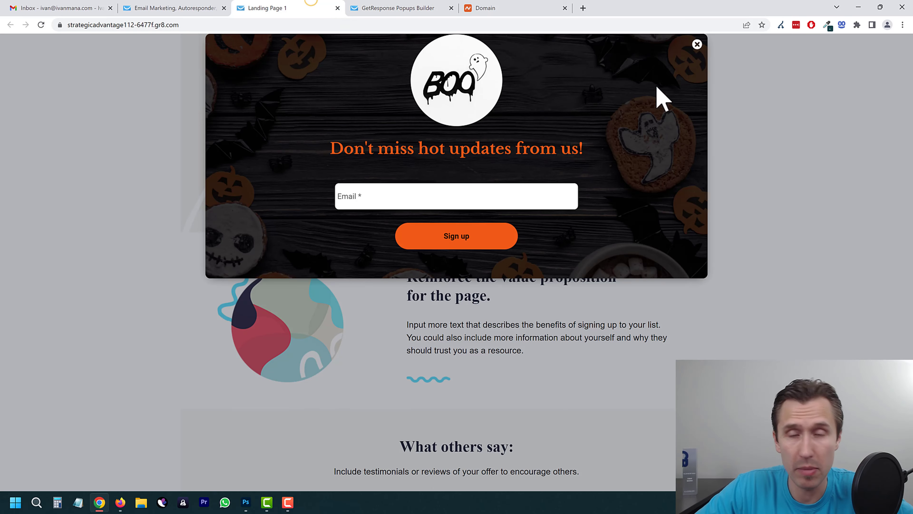
pyautogui.click(697, 44)
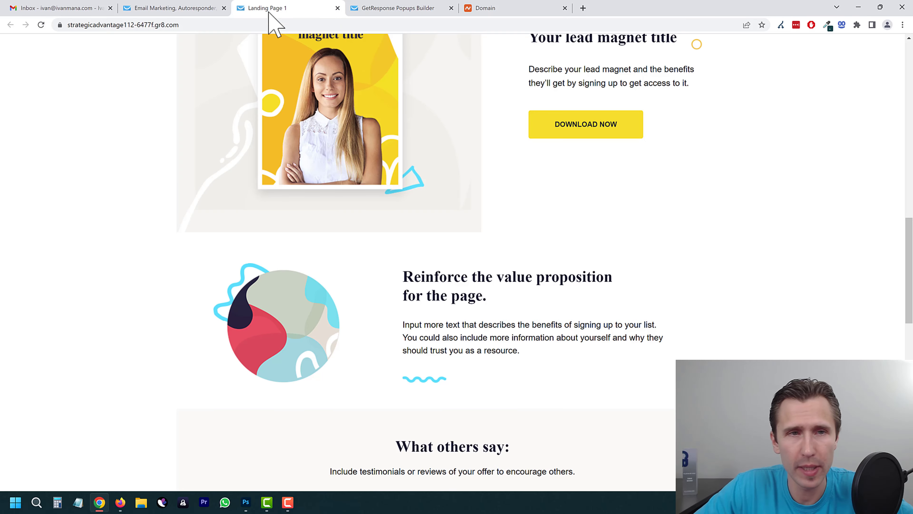
pyautogui.click(408, 7)
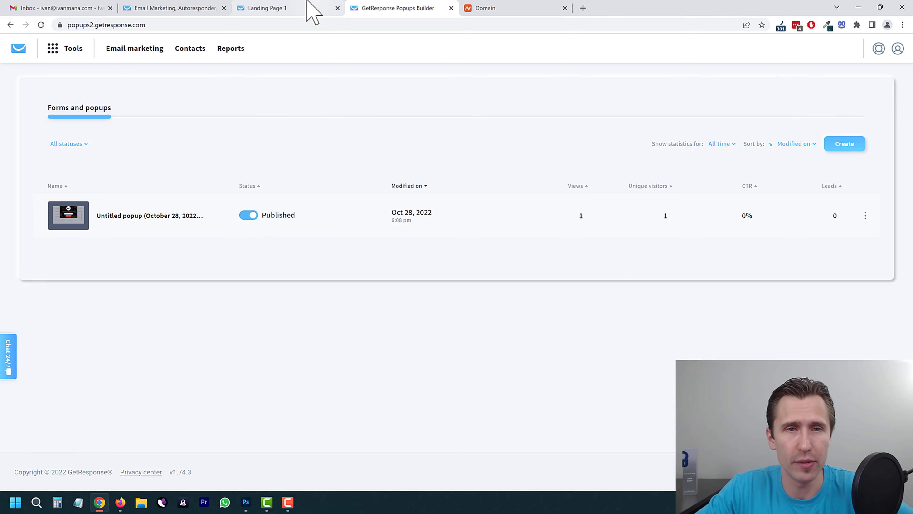
# Step: Go to Tools > Forms and choose Create Form to start a new form
pyautogui.click(305, 7)
pyautogui.click(180, 7)
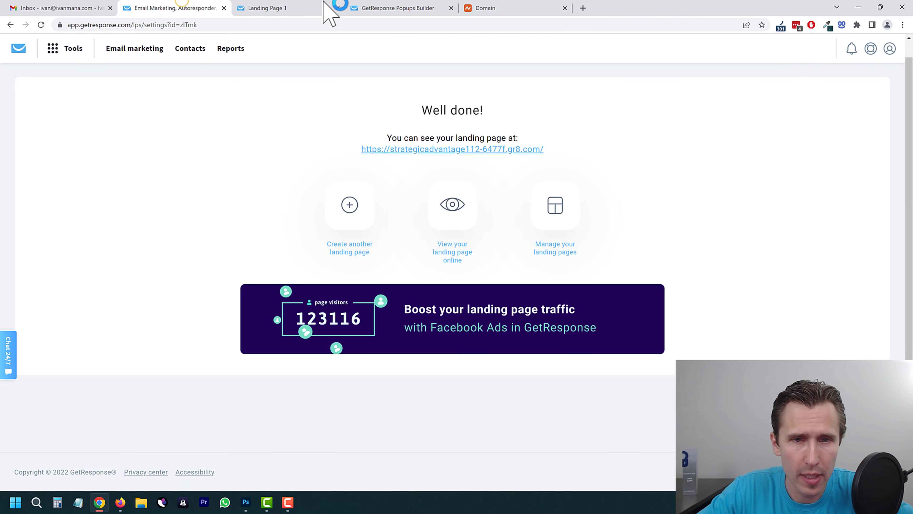
pyautogui.click(387, 8)
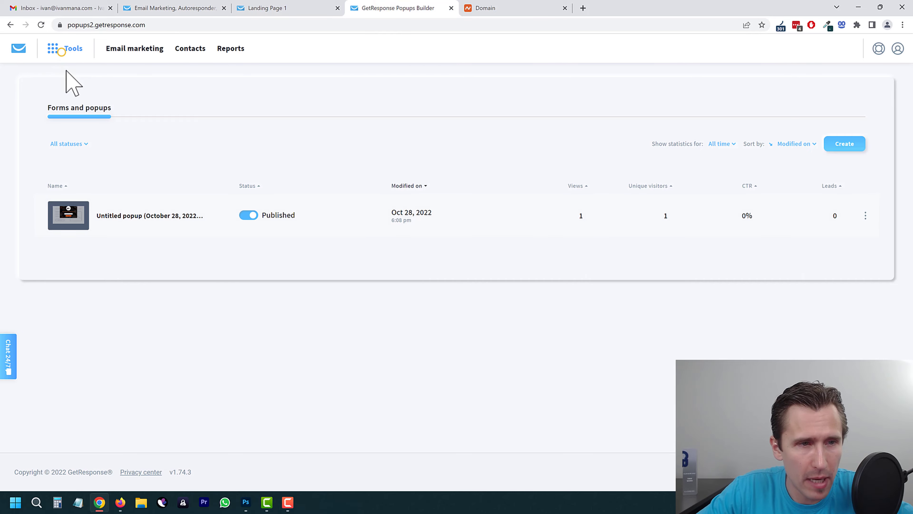
pyautogui.click(61, 52)
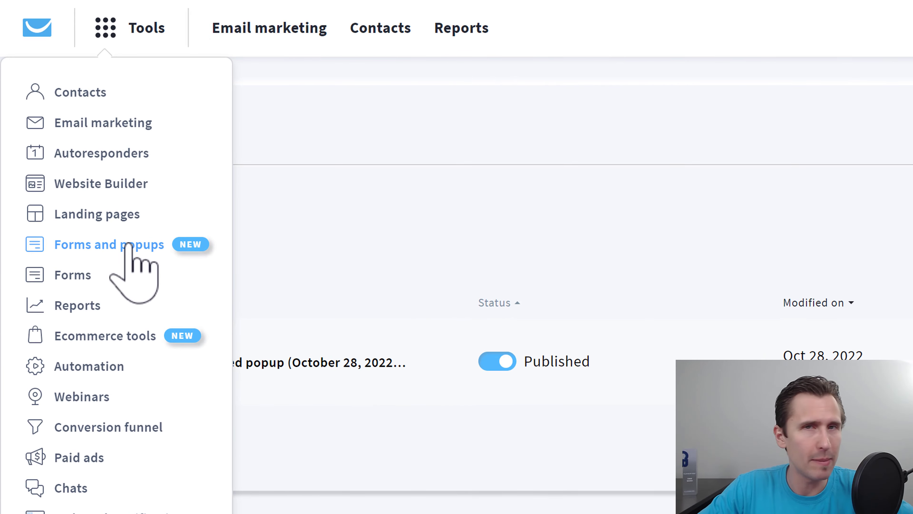
pyautogui.click(71, 276)
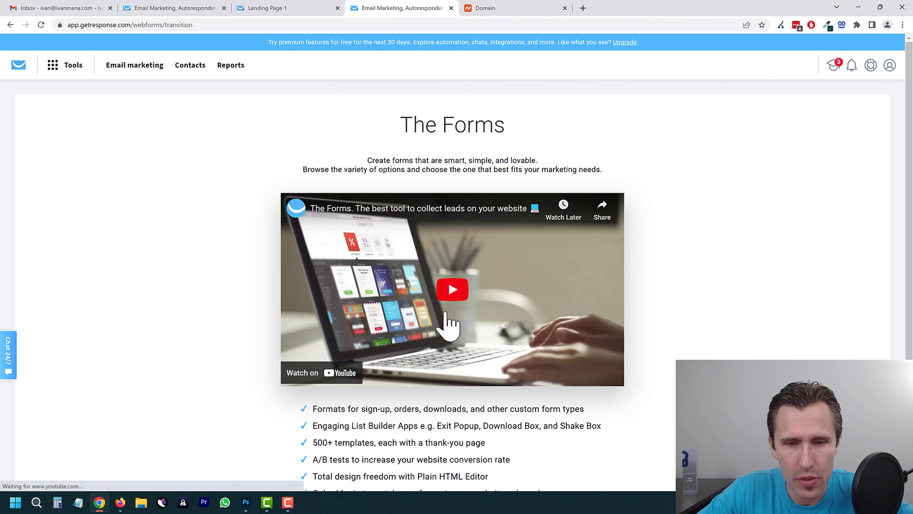
pyautogui.scroll(-4, 648, 290)
pyautogui.click(453, 394)
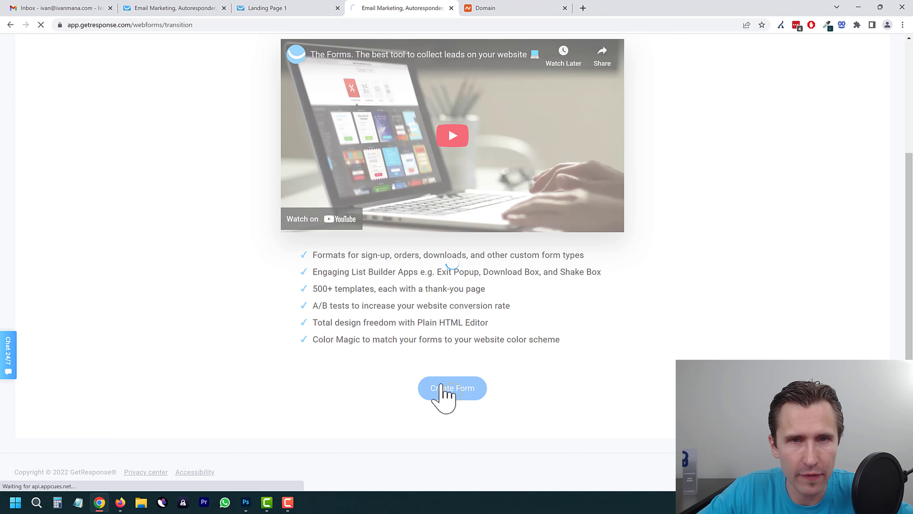
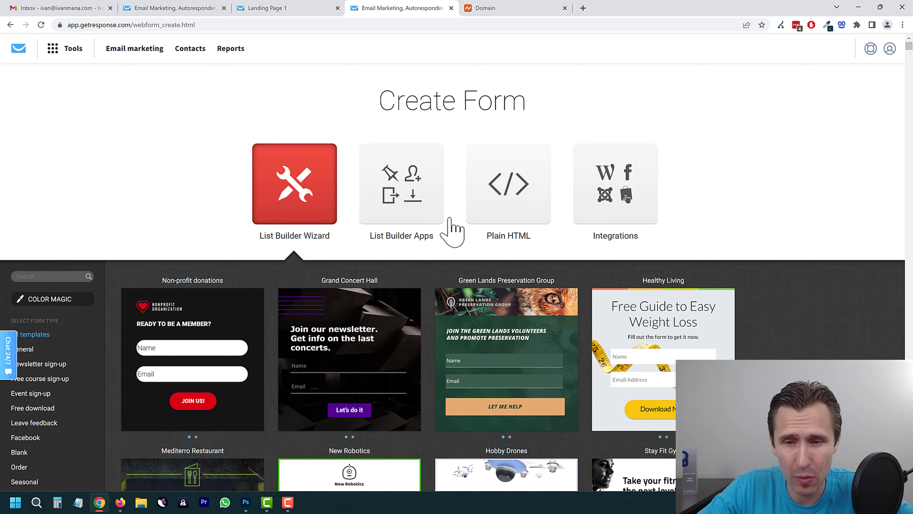
# Step: Browse the form template gallery and use the New Robotics template
pyautogui.scroll(-3, 395, 249)
pyautogui.scroll(3, 401, 261)
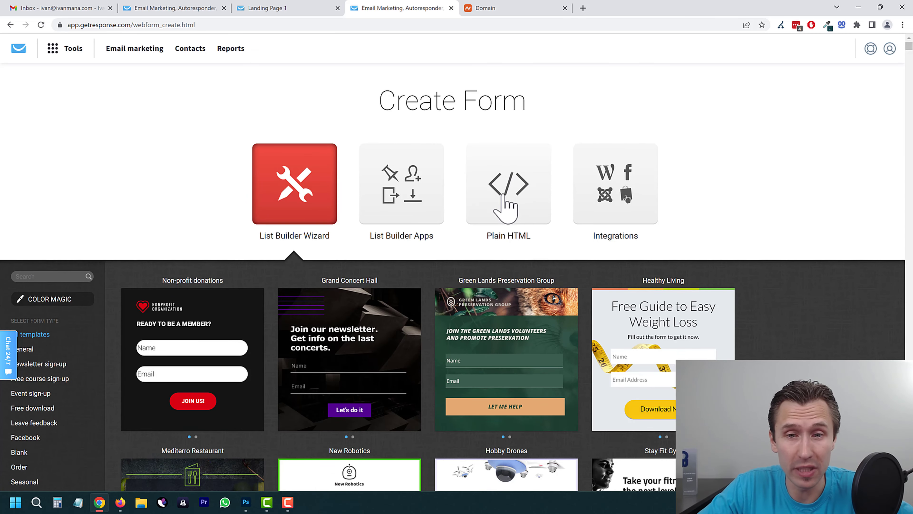
pyautogui.scroll(-6, 344, 284)
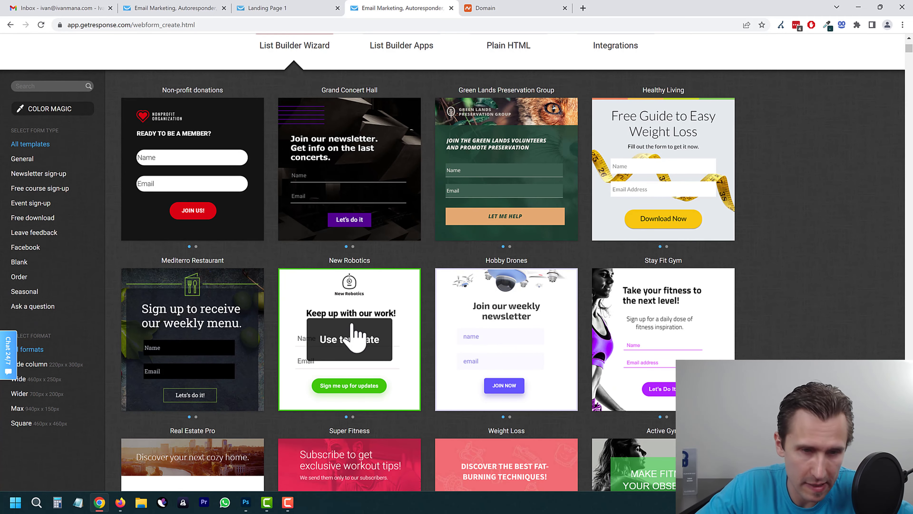
pyautogui.scroll(-3, 500, 332)
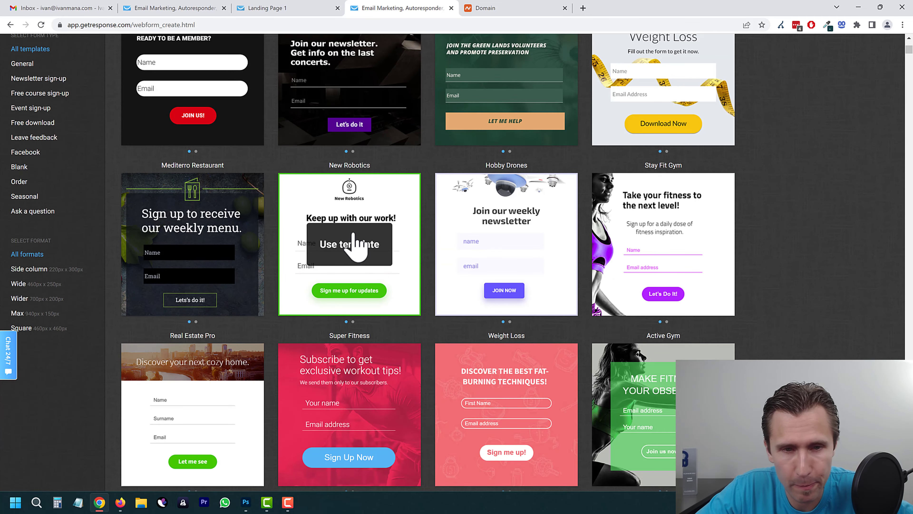
pyautogui.click(349, 245)
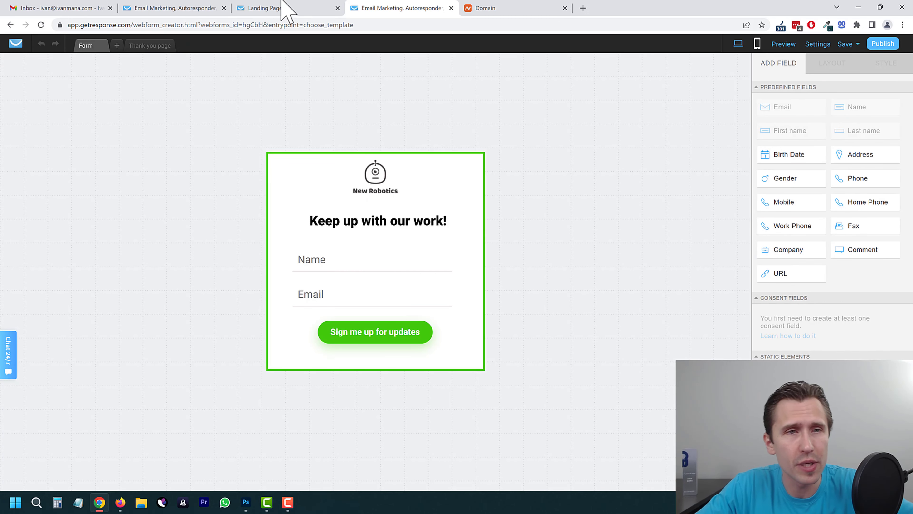
# Step: Open Landing Page 1 for editing from the landing pages list, then return to the form editor
pyautogui.click(288, 8)
pyautogui.click(186, 7)
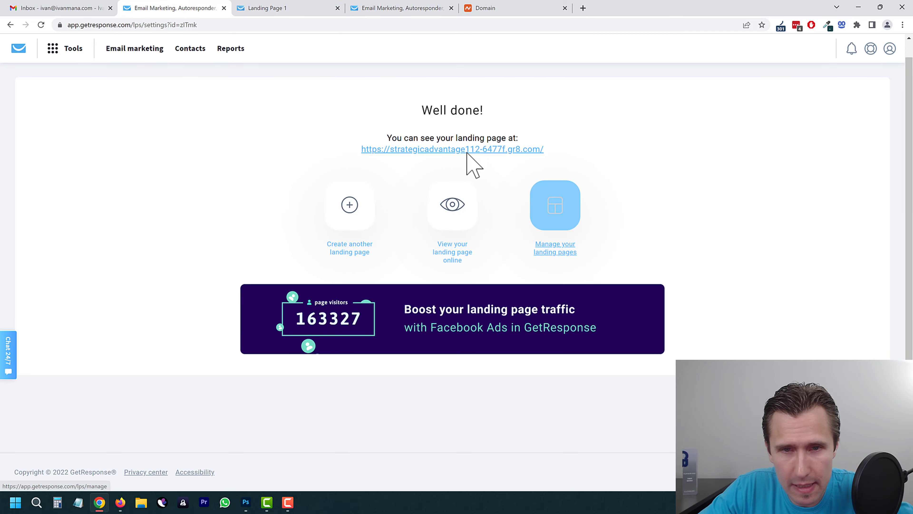
pyautogui.click(73, 49)
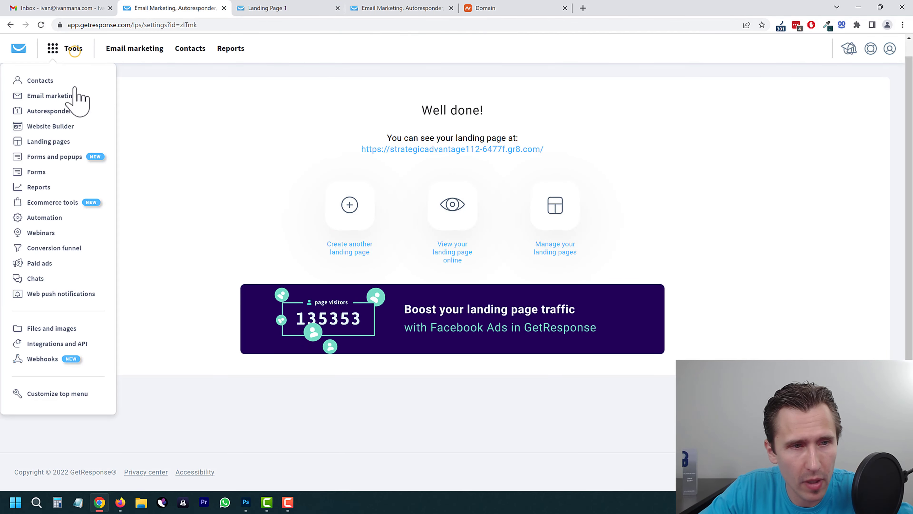
pyautogui.click(54, 143)
pyautogui.scroll(-1, 445, 346)
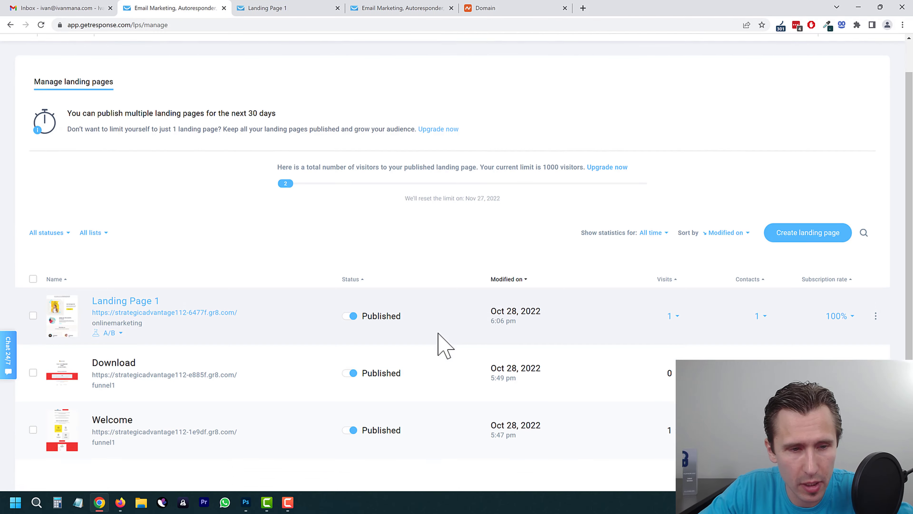
pyautogui.scroll(-2, 445, 346)
pyautogui.click(876, 252)
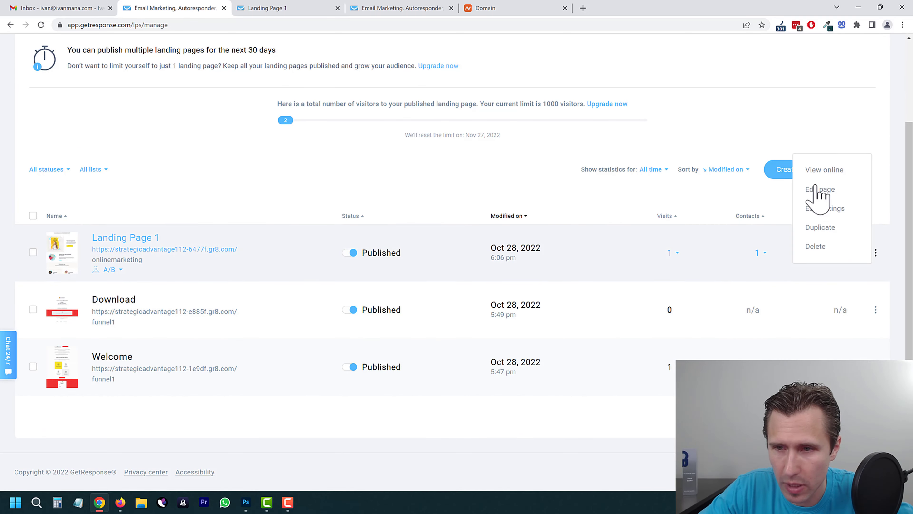
pyautogui.click(817, 190)
pyautogui.click(520, 9)
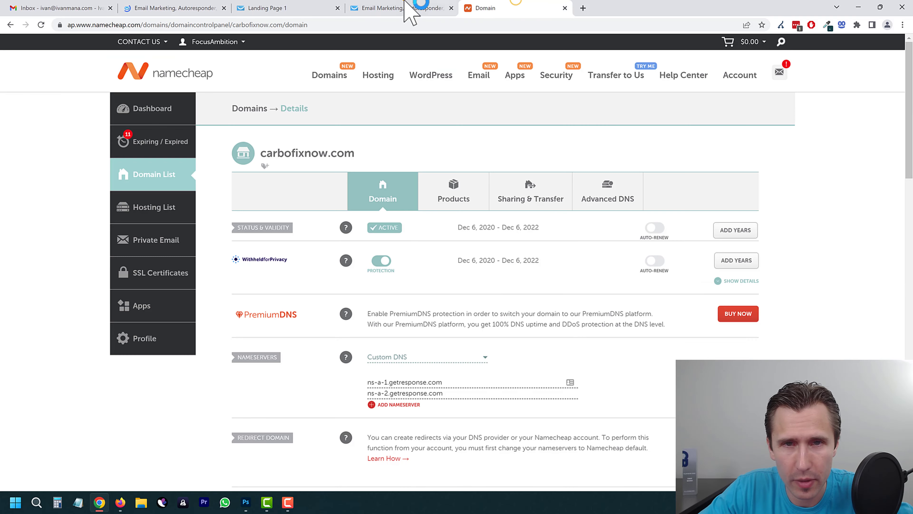
pyautogui.click(414, 8)
# Step: Resize the signup form's corner, width and height so it stays compact
pyautogui.click(449, 189)
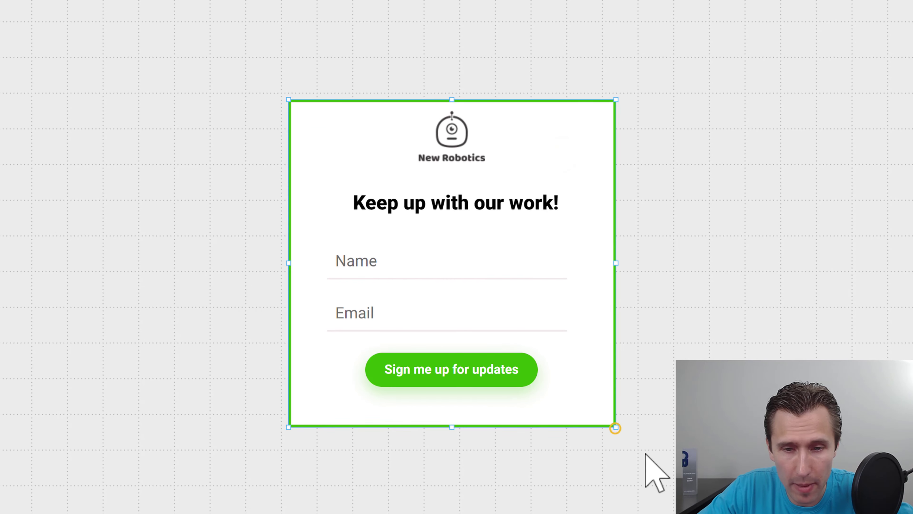
pyautogui.moveTo(615, 428); pyautogui.dragTo(642, 431)
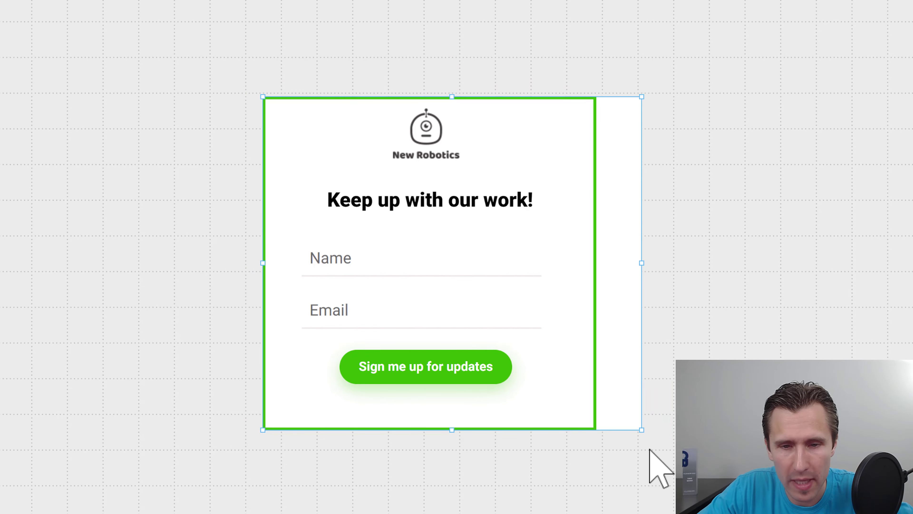
pyautogui.moveTo(641, 263); pyautogui.dragTo(617, 277)
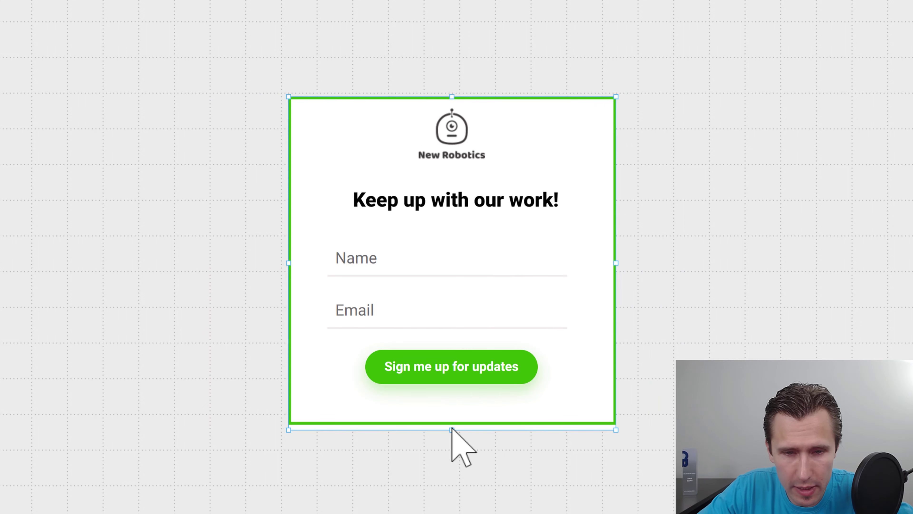
pyautogui.moveTo(452, 429); pyautogui.dragTo(452, 427)
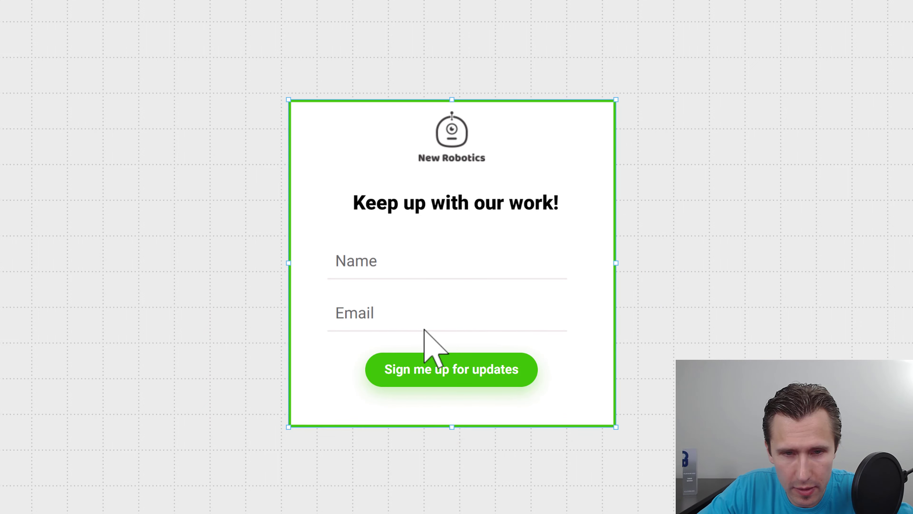
# Step: Move the sign-up button up to sit just under the Email field
pyautogui.click(415, 380)
pyautogui.moveTo(478, 375)
pyautogui.mouseDown()
pyautogui.moveTo(426, 337)
pyautogui.moveTo(486, 383)
pyautogui.moveTo(473, 369)
pyautogui.moveTo(477, 381)
pyautogui.mouseUp()
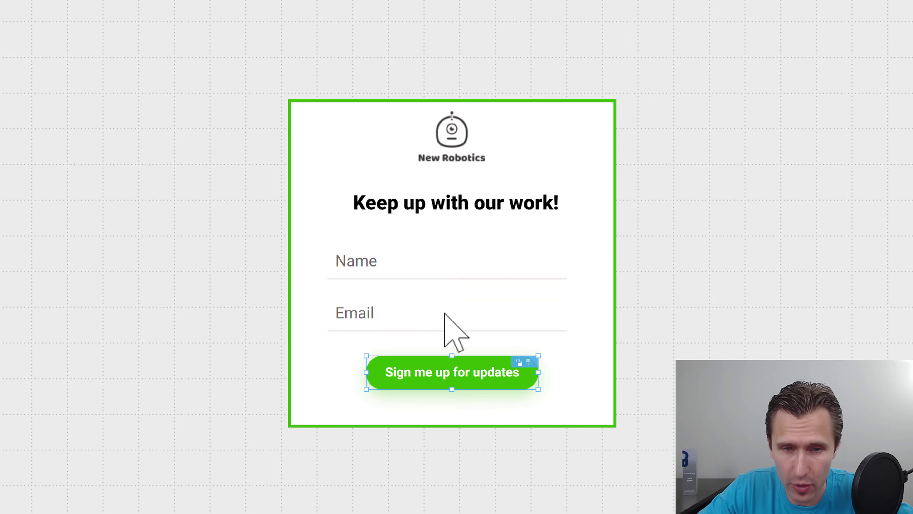
pyautogui.moveTo(443, 312); pyautogui.dragTo(424, 312)
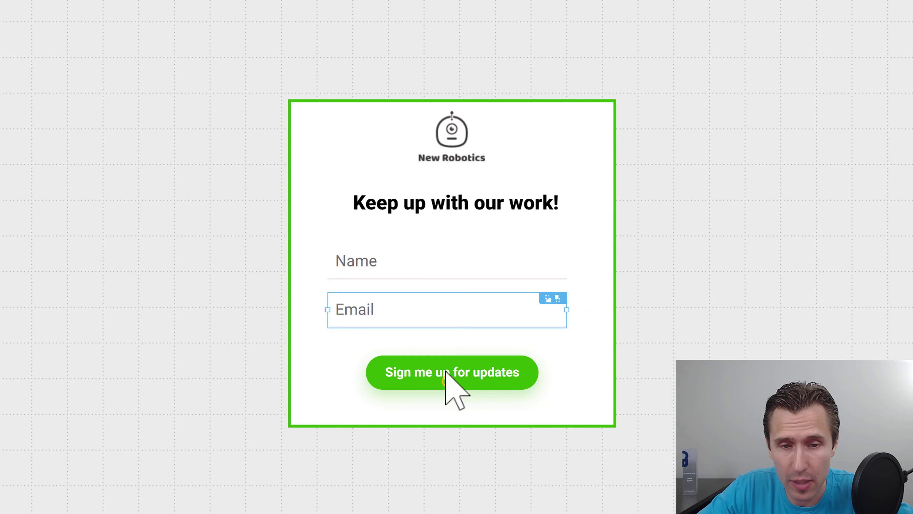
pyautogui.moveTo(446, 372); pyautogui.dragTo(454, 342)
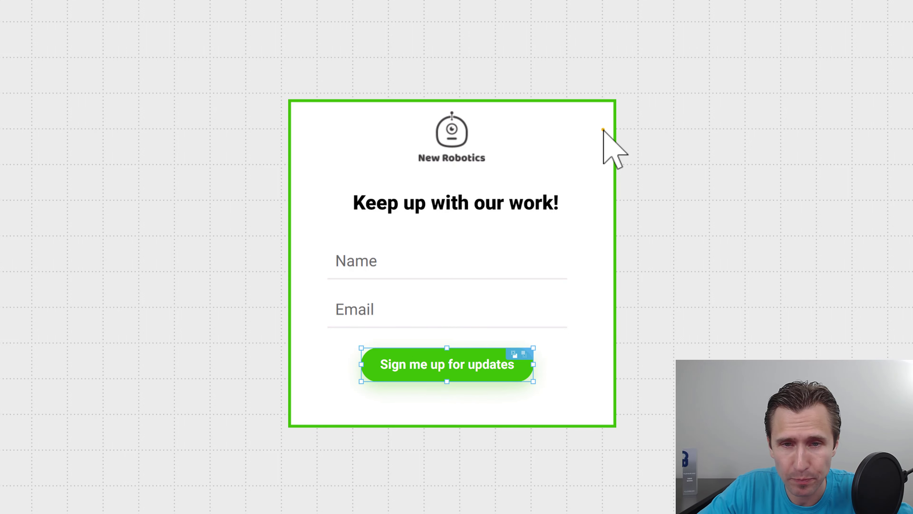
pyautogui.click(603, 130)
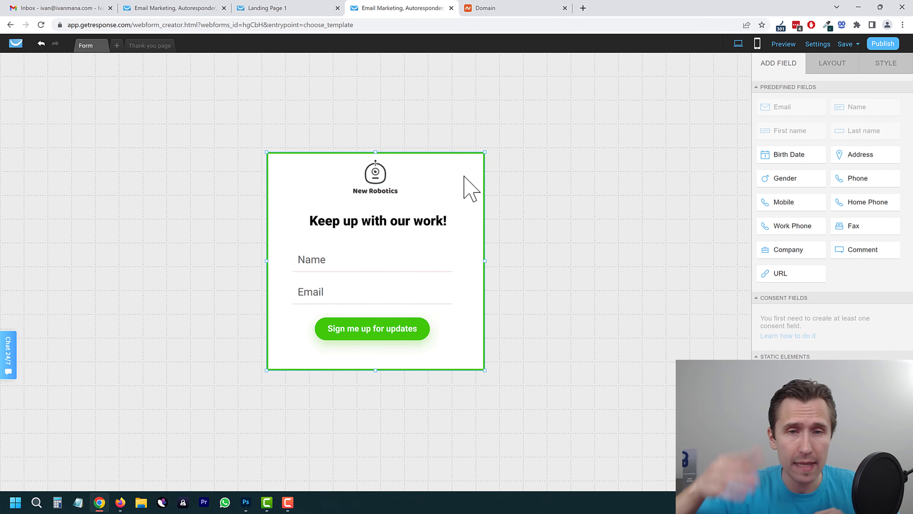
# Step: Publish the form and paste its embed code into a custom code block below the subtitle
pyautogui.click(881, 45)
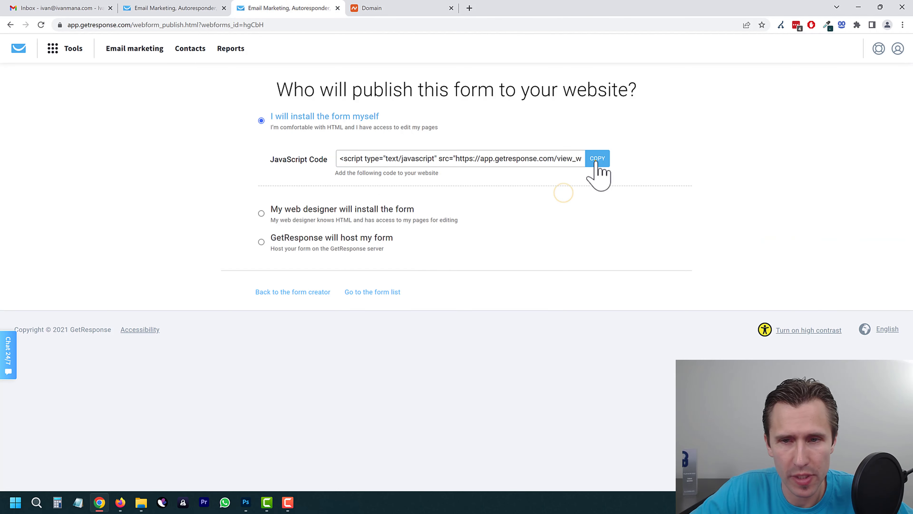
pyautogui.click(182, 7)
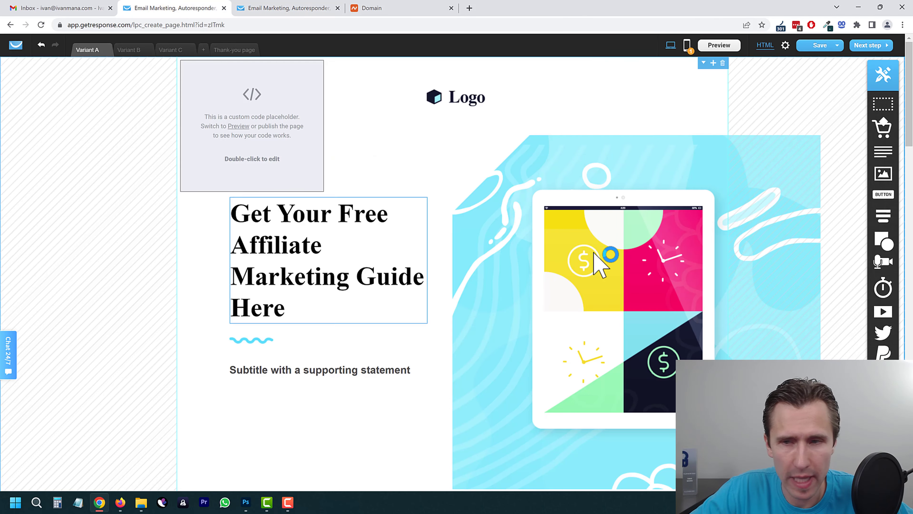
pyautogui.scroll(-2, 594, 253)
pyautogui.moveTo(883, 377); pyautogui.dragTo(351, 326)
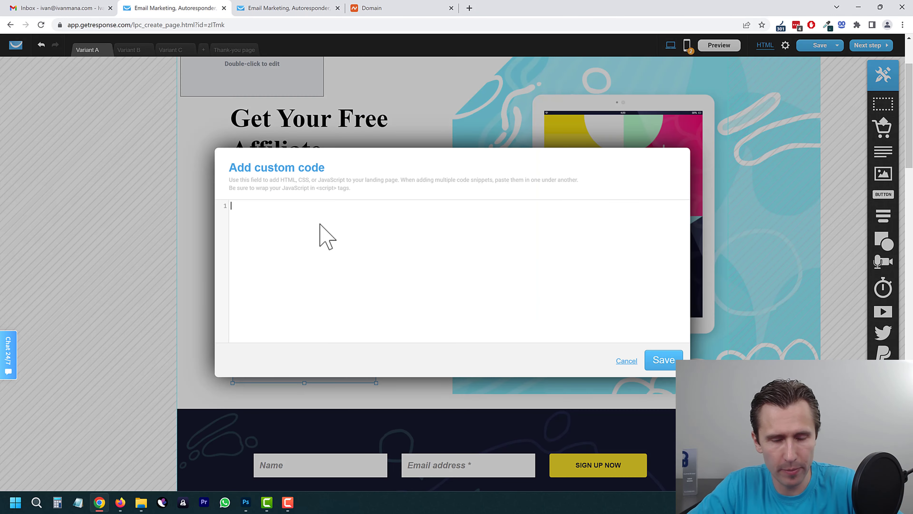
pyautogui.hotkey('ctrl', 'v')
pyautogui.click(664, 360)
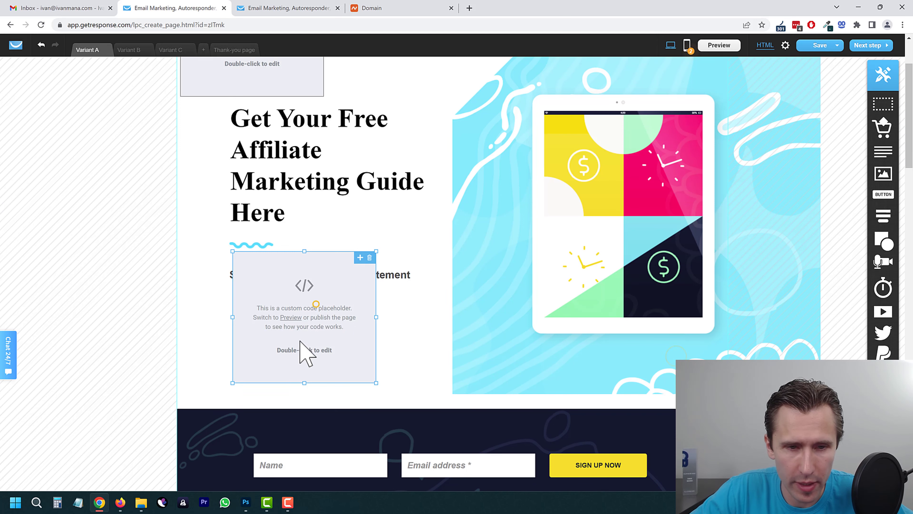
pyautogui.moveTo(305, 352); pyautogui.dragTo(273, 398)
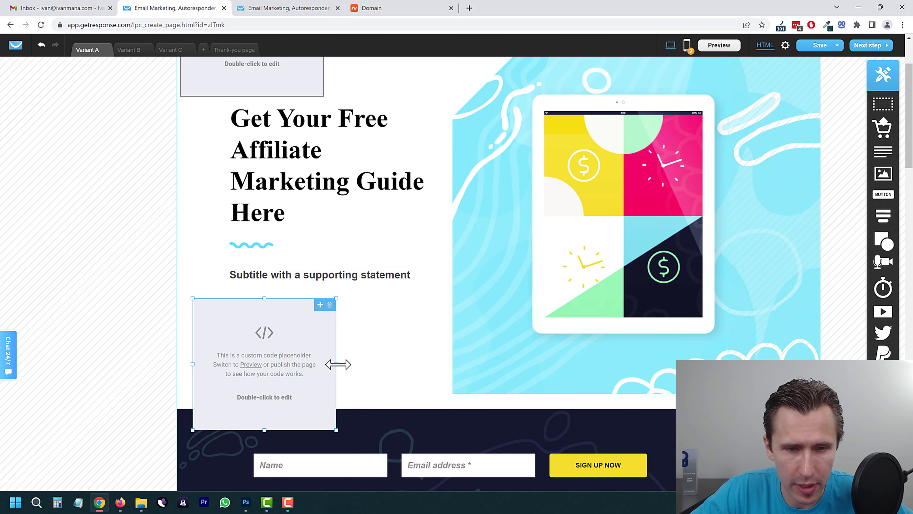
pyautogui.moveTo(338, 364); pyautogui.dragTo(425, 366)
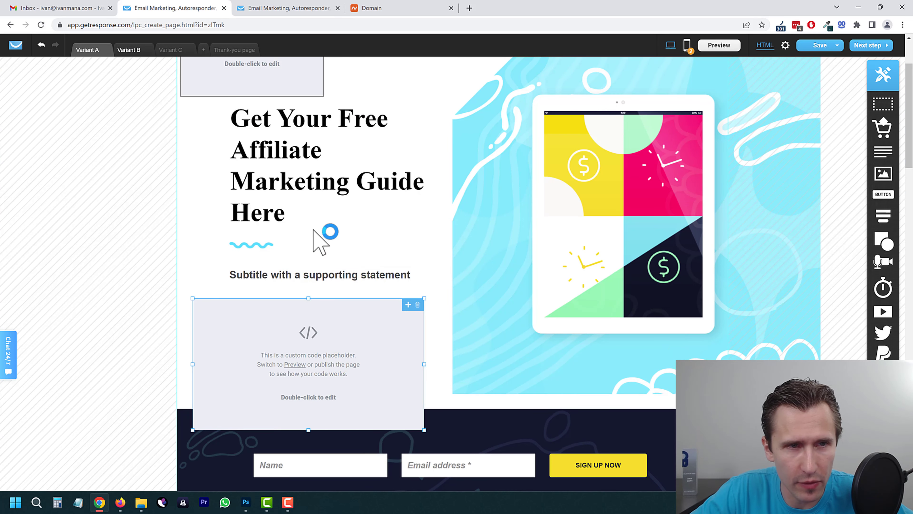
pyautogui.scroll(3, 252, 180)
# Step: Add and save a custom code block with the form script on Variant B
pyautogui.click(138, 50)
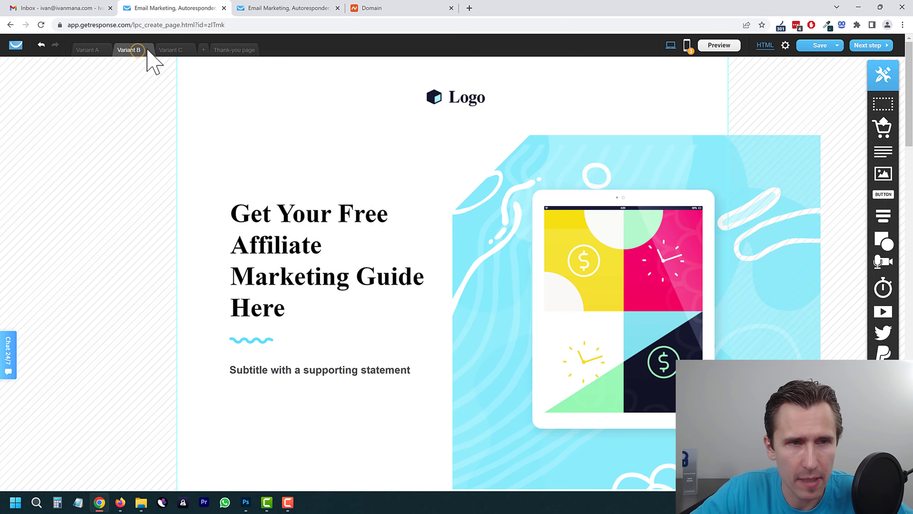
pyautogui.moveTo(884, 376); pyautogui.dragTo(293, 384)
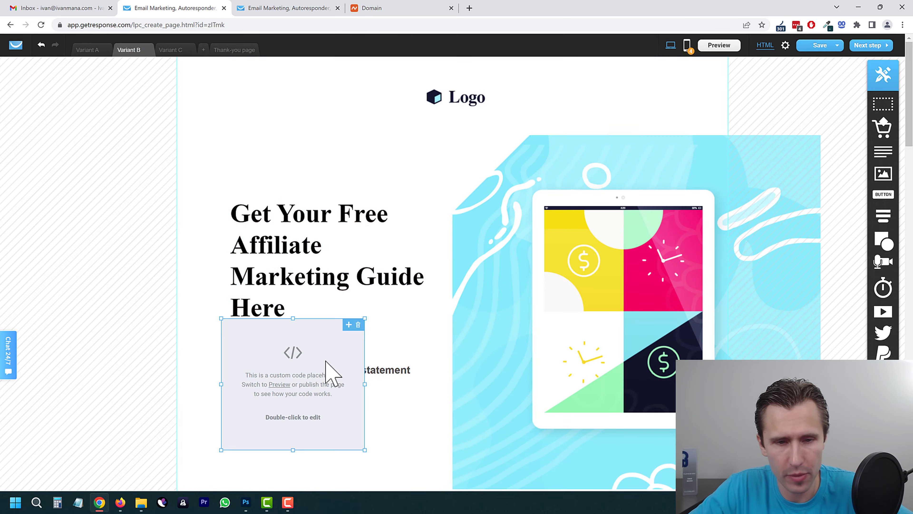
pyautogui.doubleClick(326, 361)
pyautogui.click(663, 361)
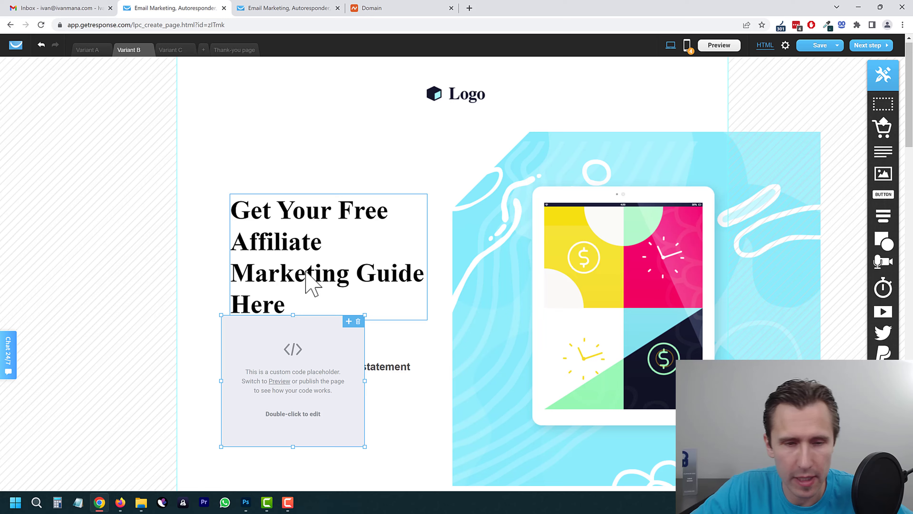
pyautogui.scroll(-4, 310, 284)
pyautogui.moveTo(291, 229); pyautogui.dragTo(301, 315)
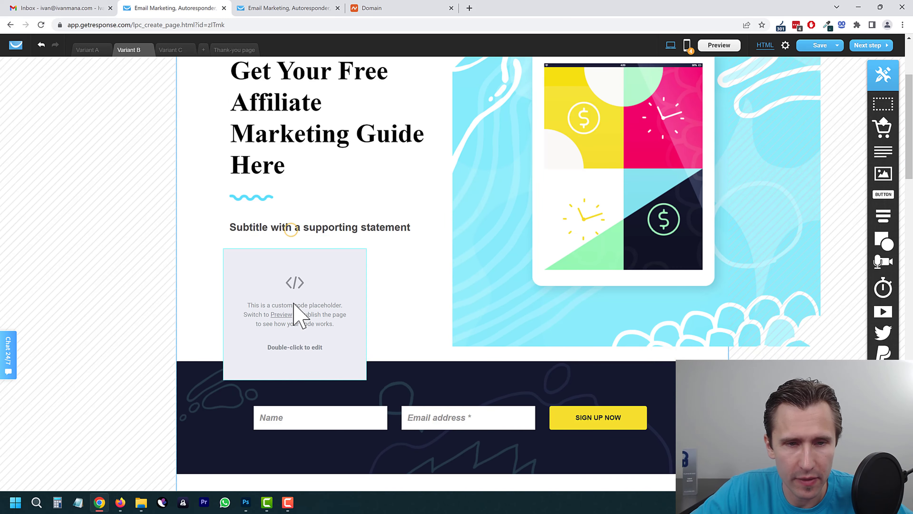
# Step: Add the form's embed script to Variant C, save it, and continue to page settings
pyautogui.click(171, 49)
pyautogui.moveTo(883, 376); pyautogui.dragTo(285, 303)
pyautogui.hotkey('ctrl', 'v')
pyautogui.click(664, 361)
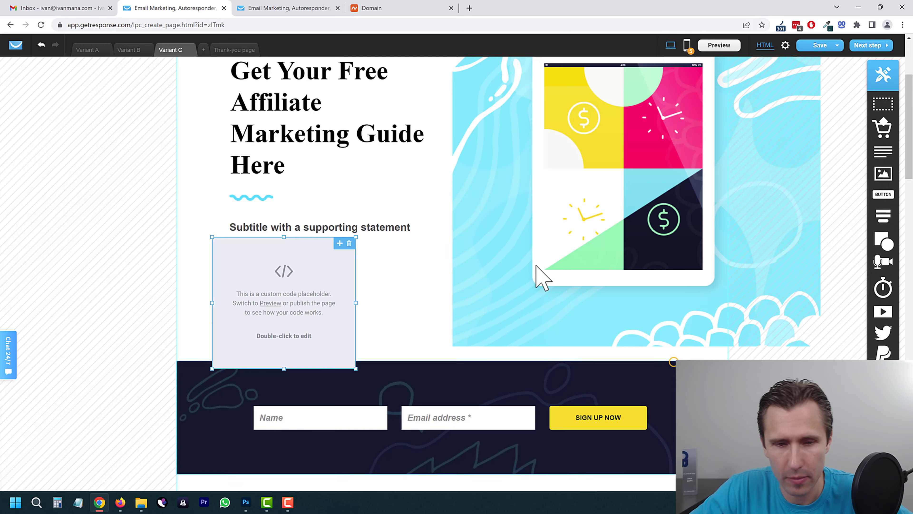
pyautogui.click(866, 51)
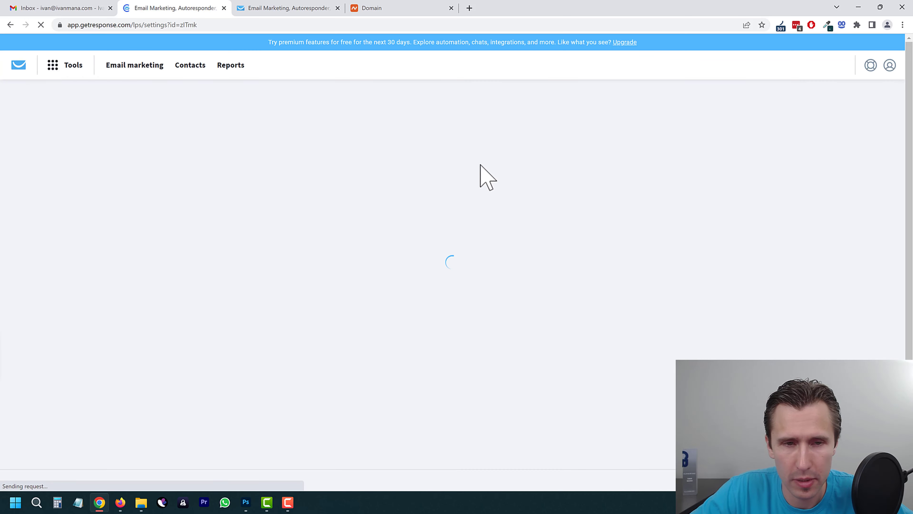
# Step: Publish the landing page from the settings step
pyautogui.scroll(-10, 504, 335)
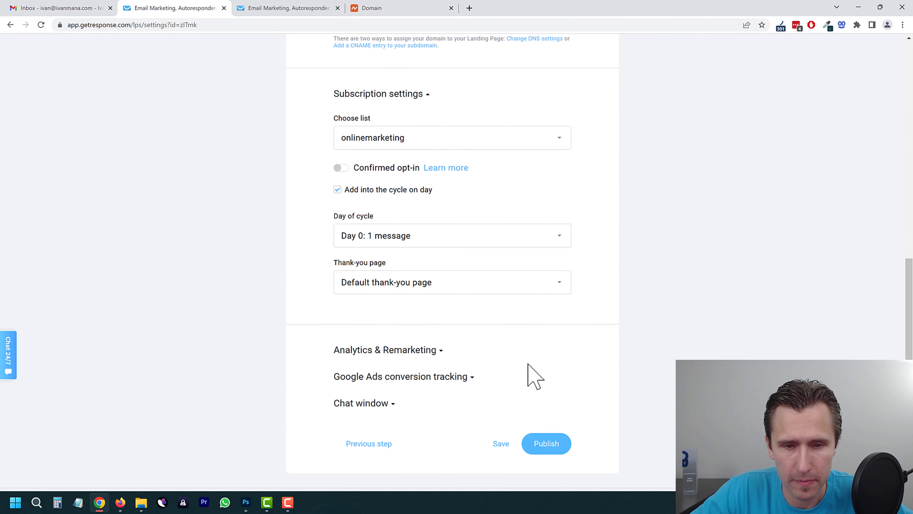
pyautogui.scroll(-1, 528, 364)
pyautogui.click(551, 408)
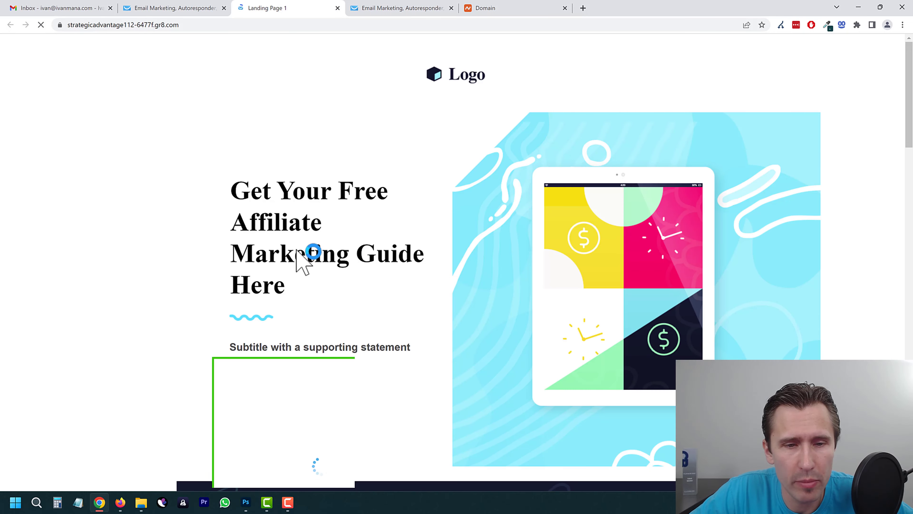
pyautogui.scroll(-2, 288, 288)
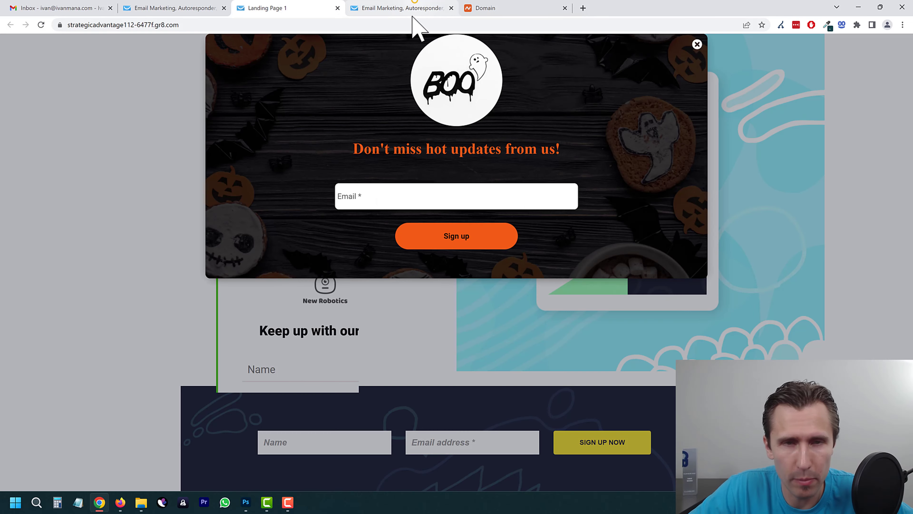
# Step: Check the live page shows the embedded form, close its tab, and return to 'Well done!'
pyautogui.click(417, 8)
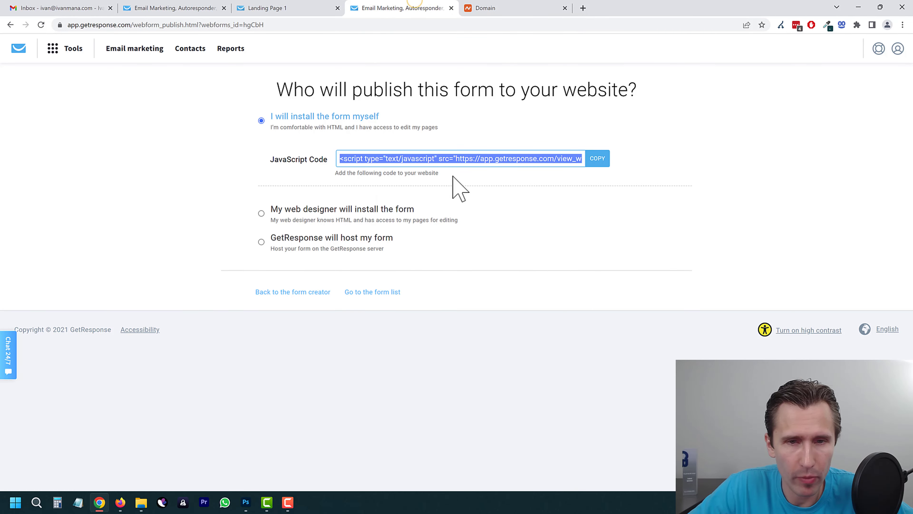
pyautogui.click(280, 3)
pyautogui.click(695, 43)
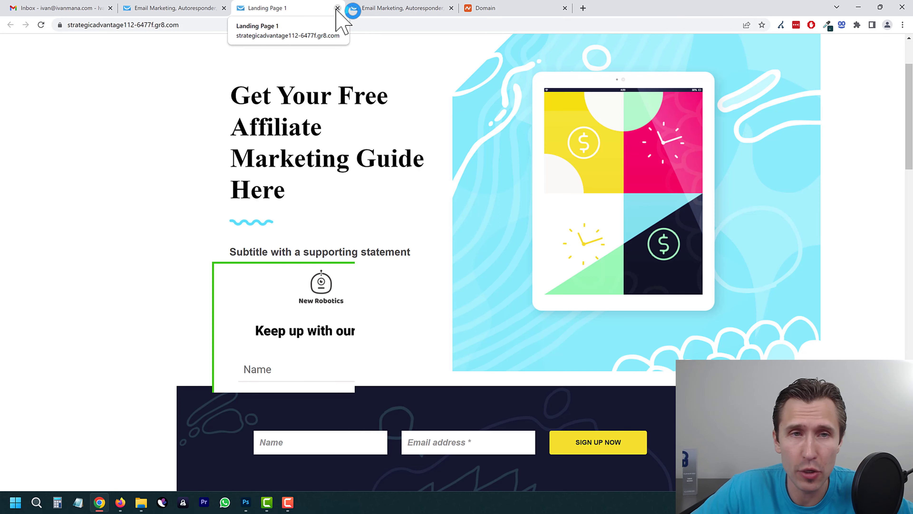
pyautogui.click(181, 8)
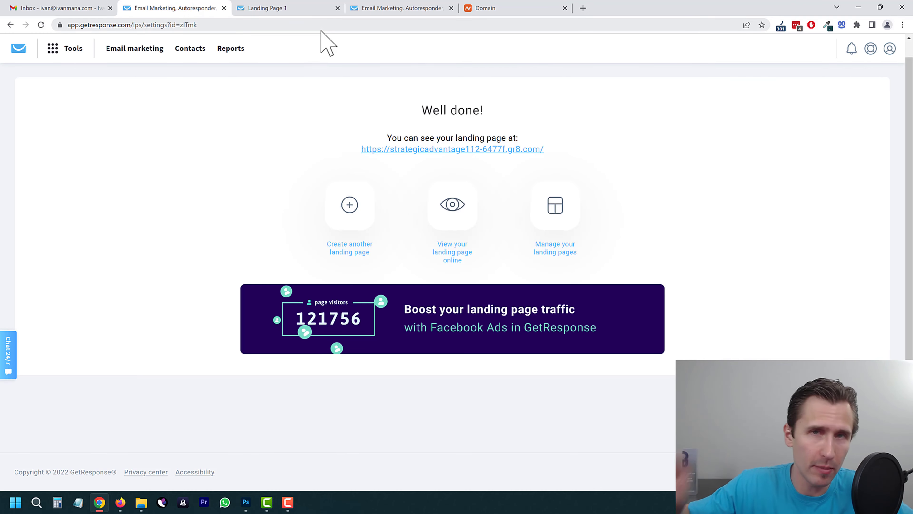
pyautogui.click(318, 9)
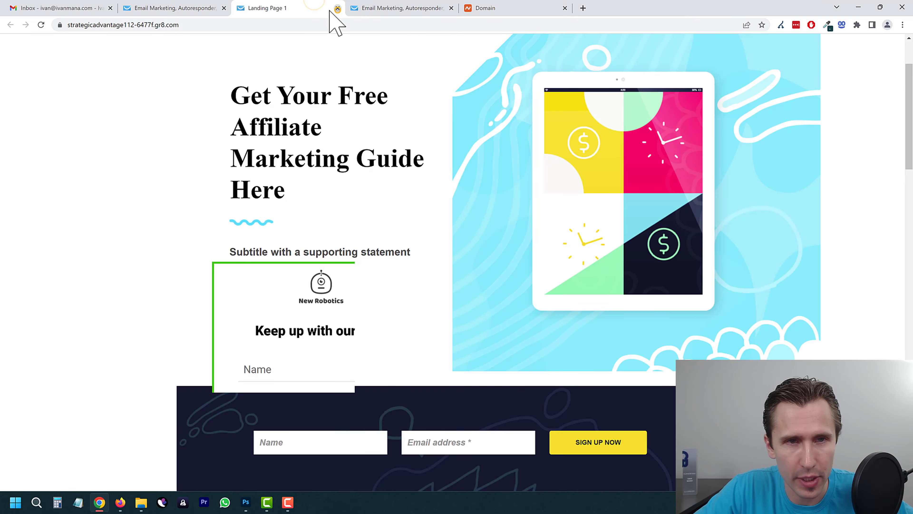
pyautogui.click(337, 8)
pyautogui.click(158, 9)
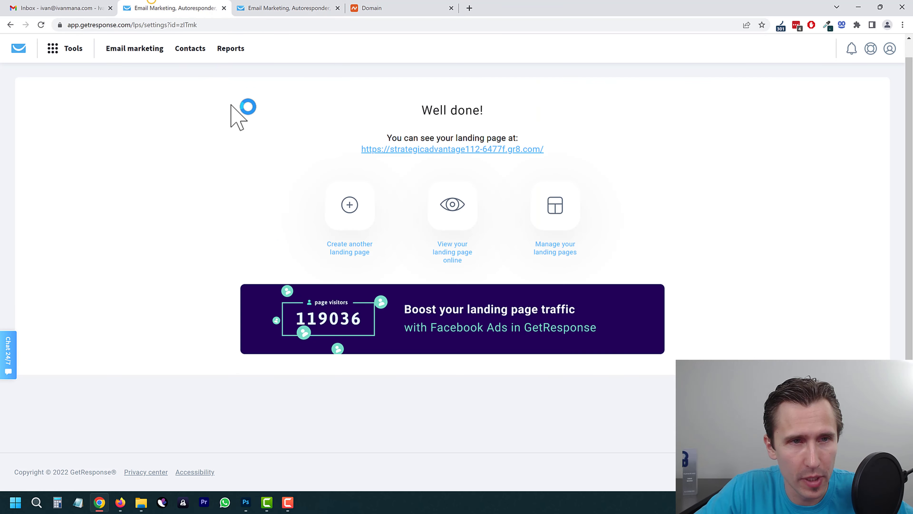
# Step: Open Reports from Tools and dismiss the onboarding popup
pyautogui.click(70, 46)
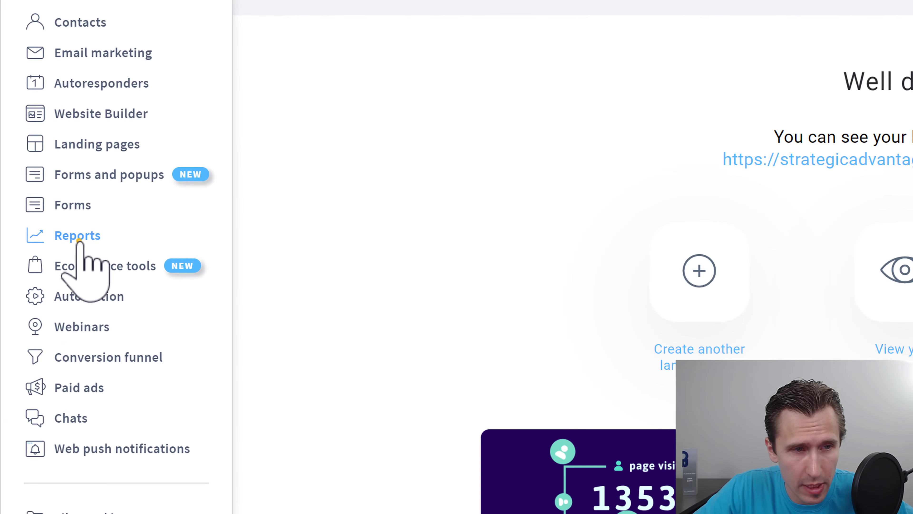
pyautogui.click(39, 187)
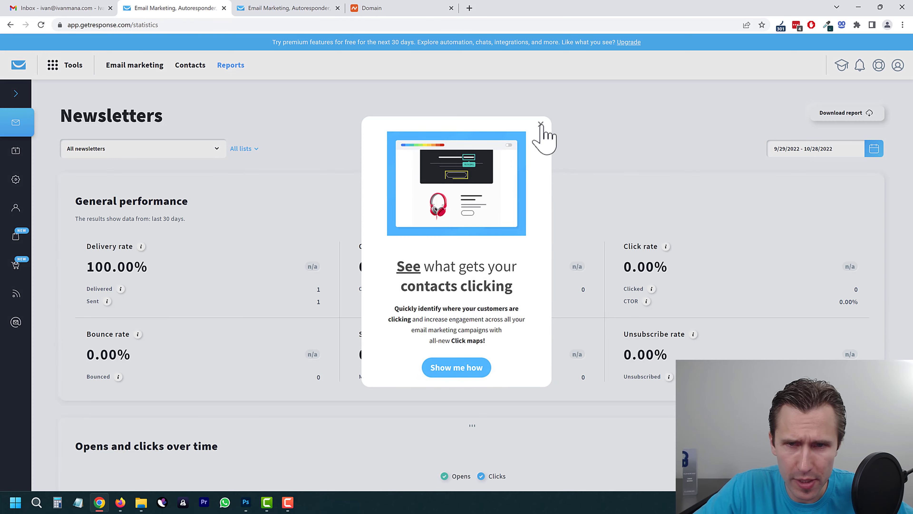
pyautogui.click(542, 124)
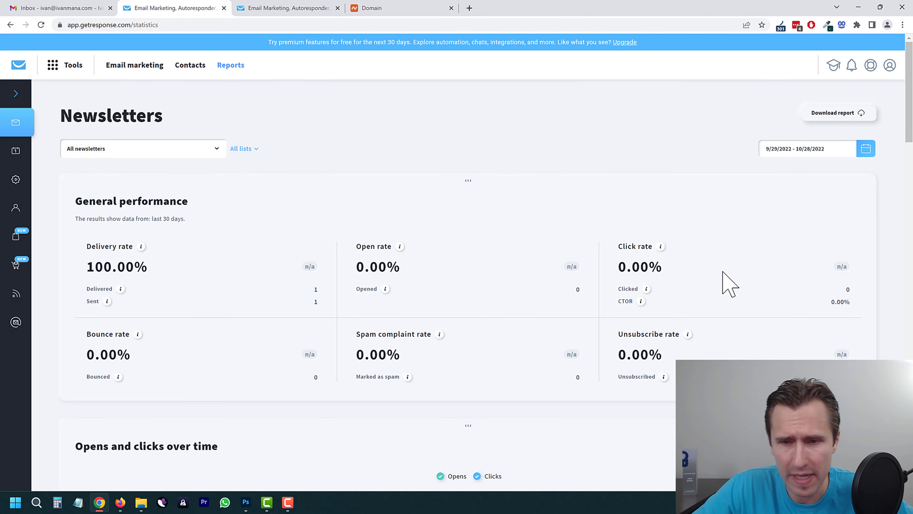
pyautogui.scroll(-3, 467, 267)
pyautogui.scroll(1, 202, 248)
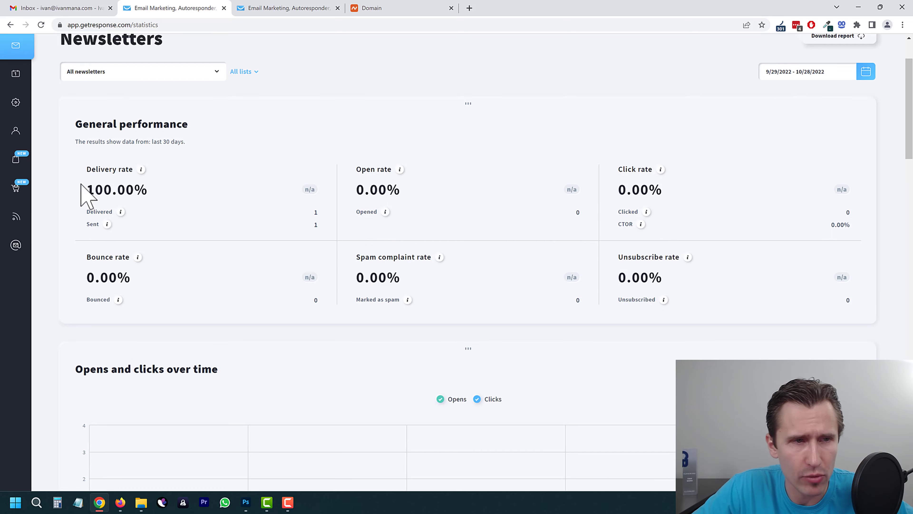
pyautogui.scroll(3, 81, 186)
# Step: View the Autoresponders, Automation messages and Contacts statistics reports
pyautogui.click(15, 151)
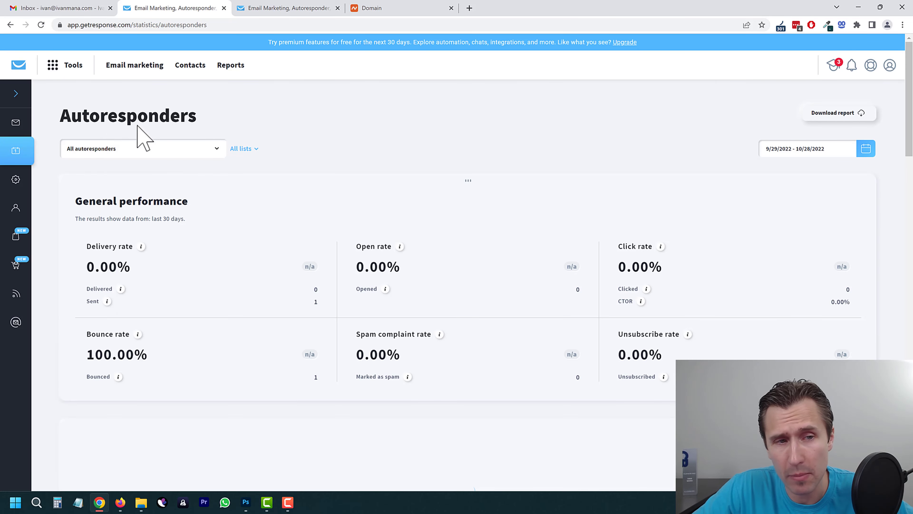
pyautogui.click(15, 180)
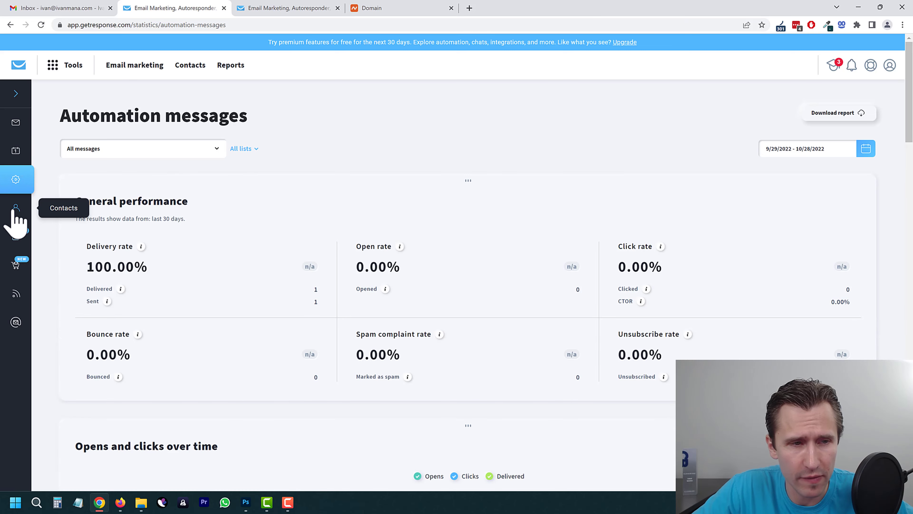
pyautogui.click(13, 209)
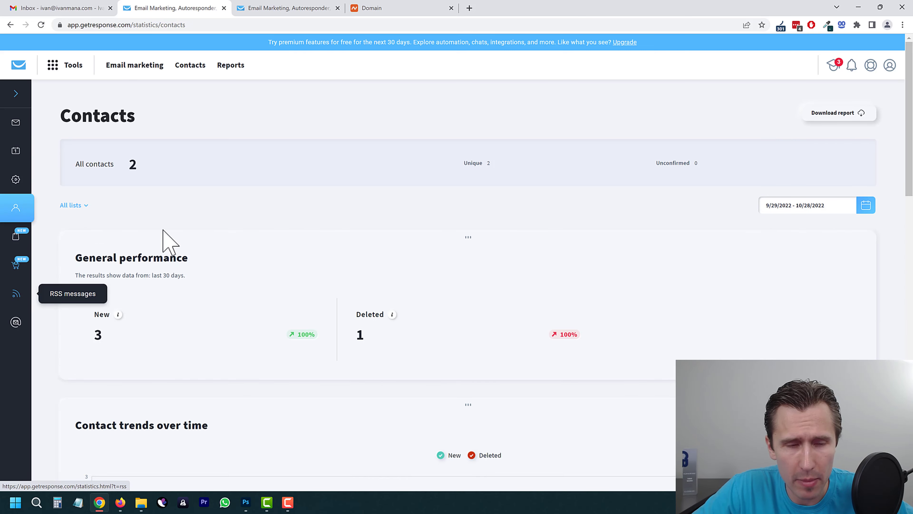
pyautogui.click(74, 65)
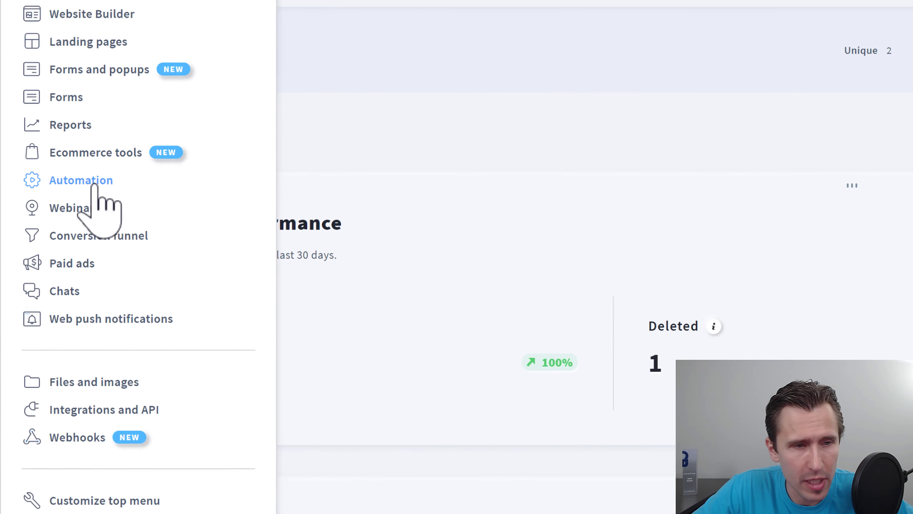
# Step: Look over Webinars, then the Paid ads Google Ads tab, which isn't in the current plan
pyautogui.click(102, 205)
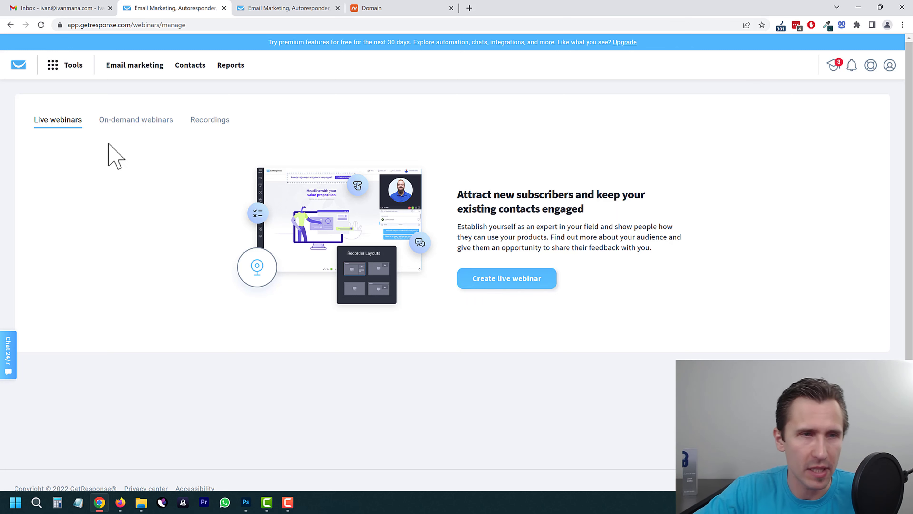
pyautogui.click(58, 67)
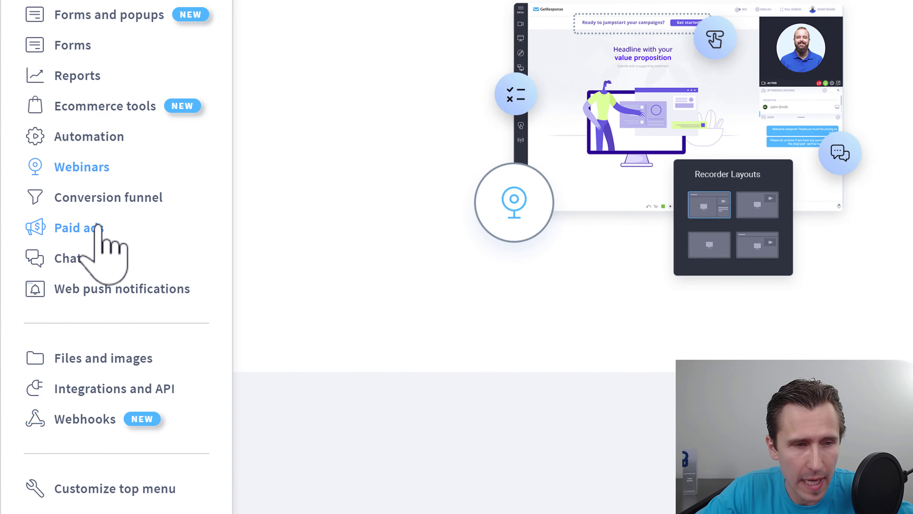
pyautogui.click(97, 226)
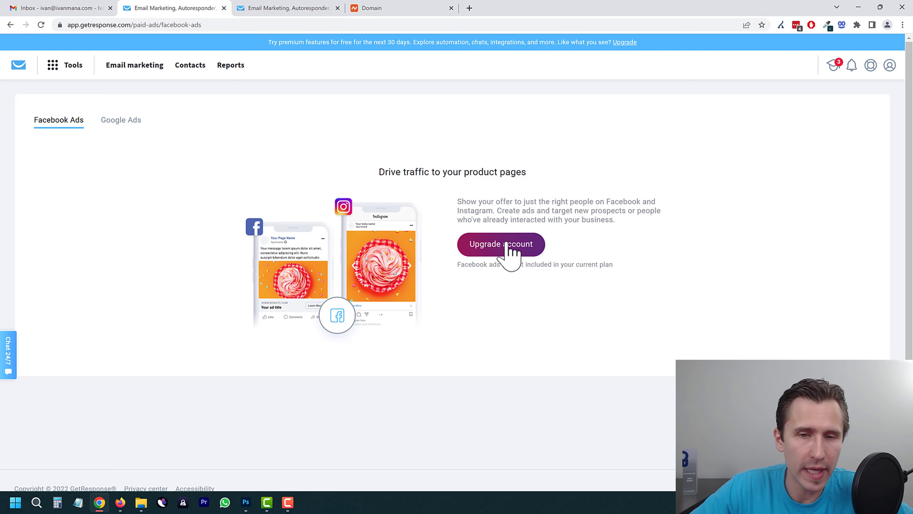
pyautogui.click(132, 126)
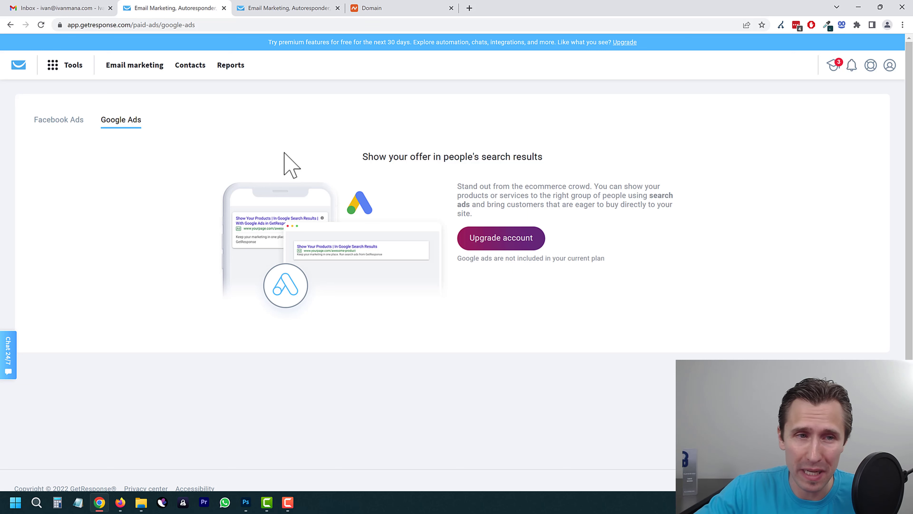
pyautogui.click(64, 122)
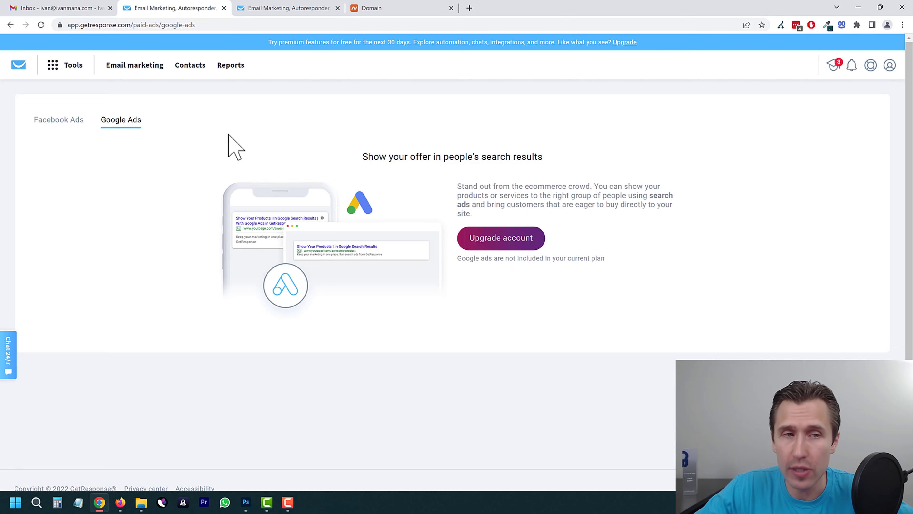
pyautogui.click(72, 67)
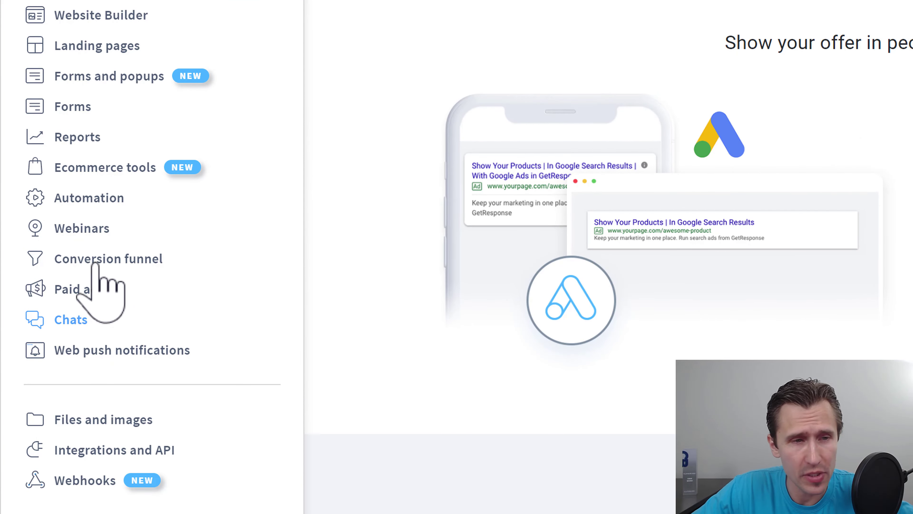
# Step: Enable GetResponse Chats in Landing Page 1's chat window settings and publish
pyautogui.click(100, 50)
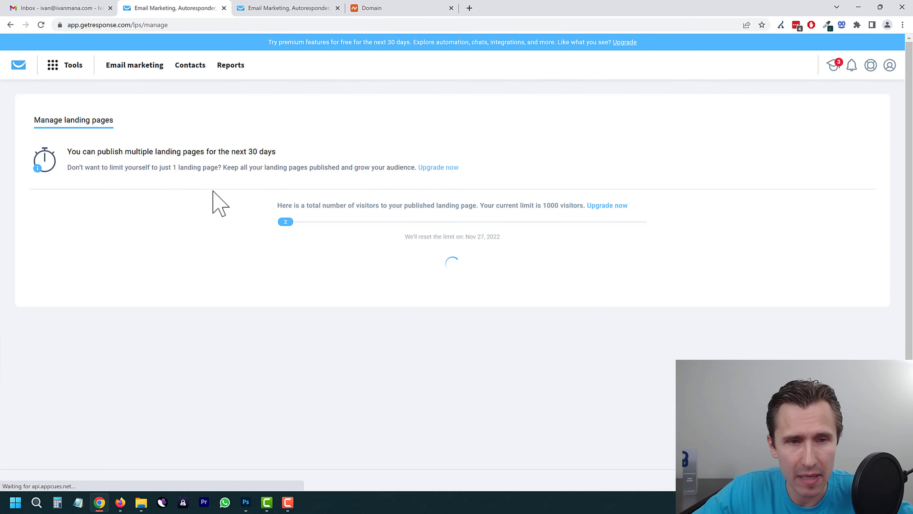
pyautogui.scroll(-3, 882, 265)
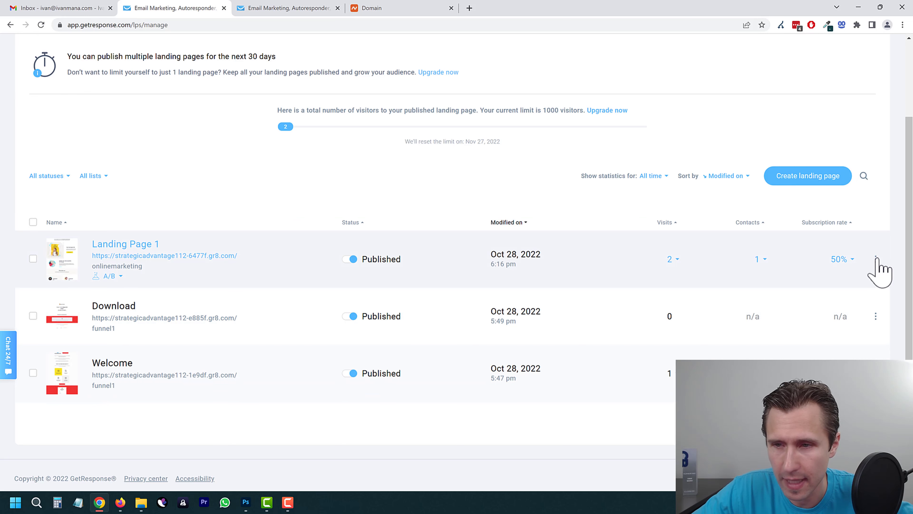
pyautogui.click(876, 260)
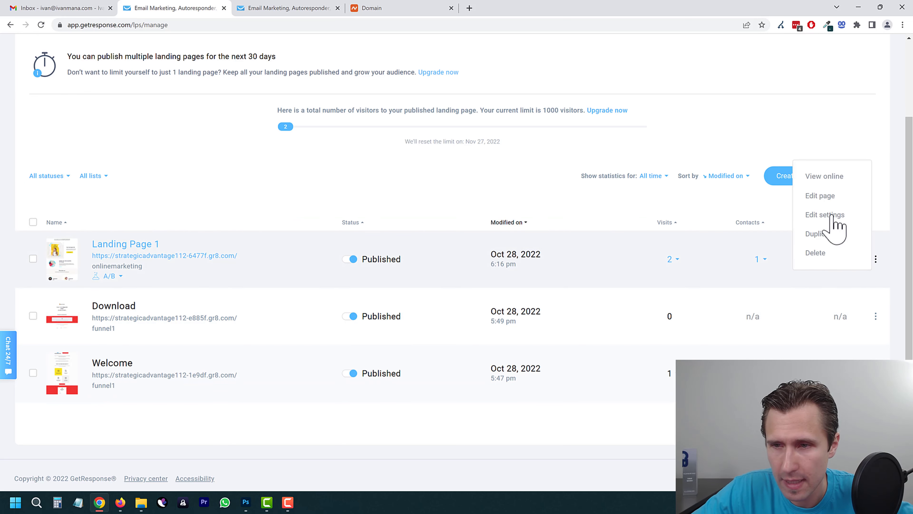
pyautogui.click(833, 216)
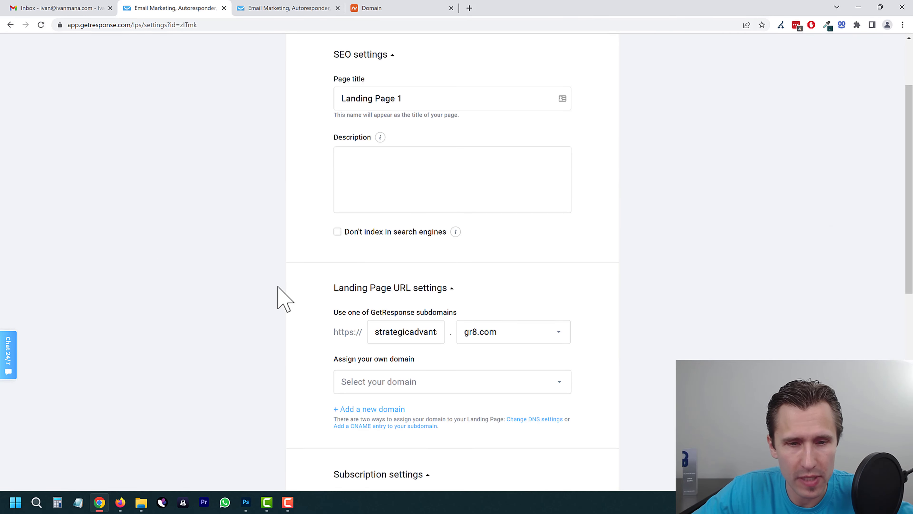
pyautogui.scroll(-12, 280, 298)
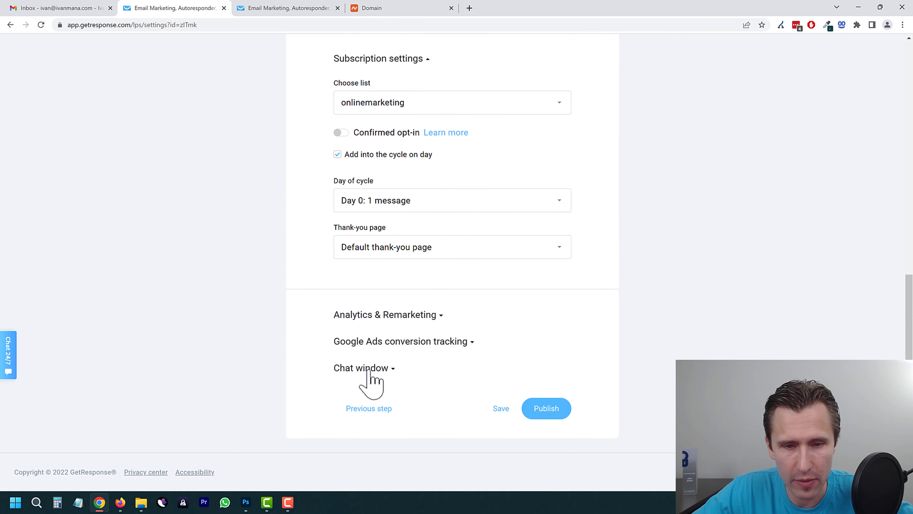
pyautogui.click(370, 371)
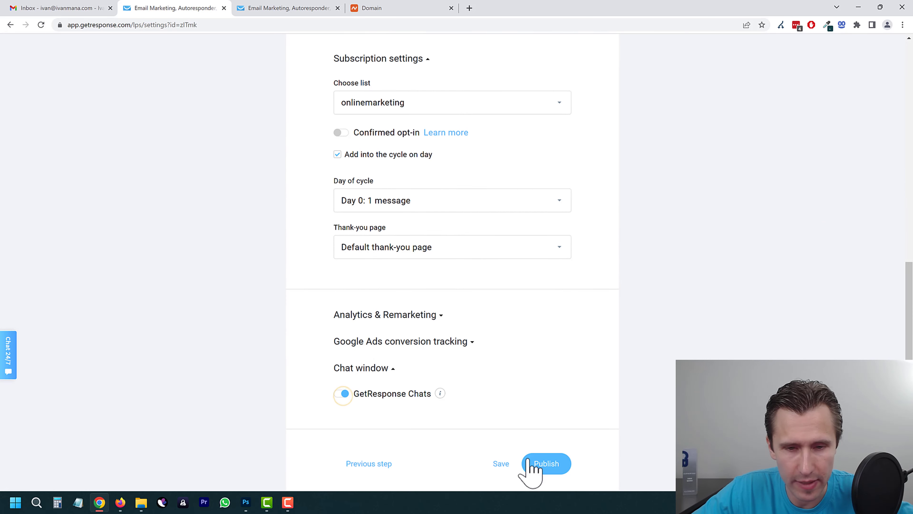
pyautogui.click(540, 468)
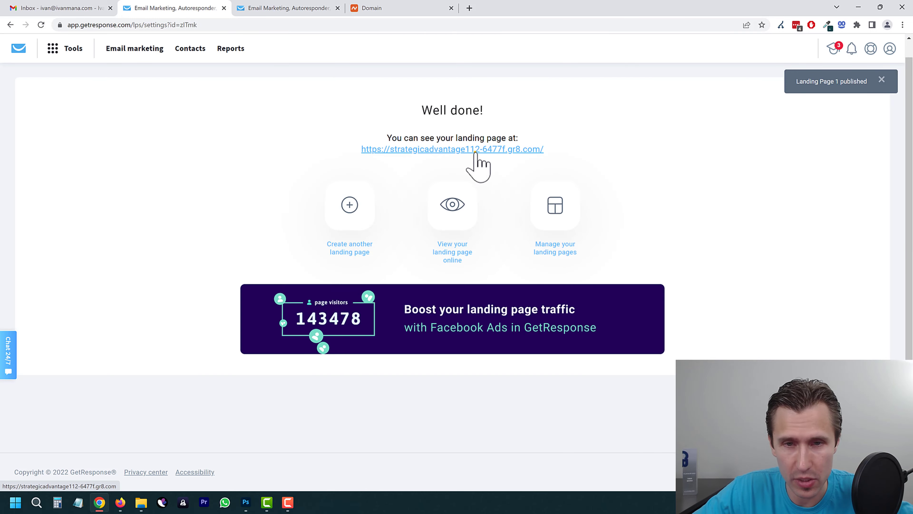
# Step: Send a 'hi hello' test chat from the live landing page, then return to GetResponse
pyautogui.click(473, 151)
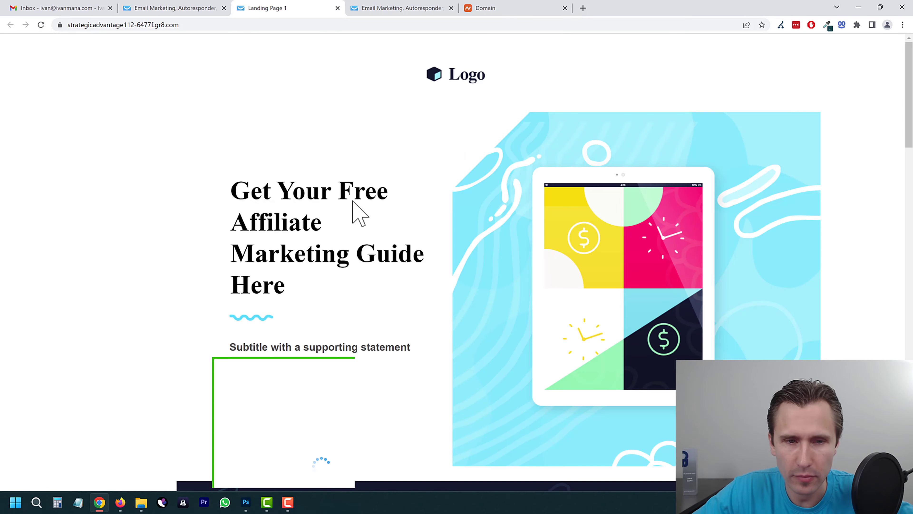
pyautogui.scroll(-2, 556, 306)
pyautogui.scroll(2, 611, 245)
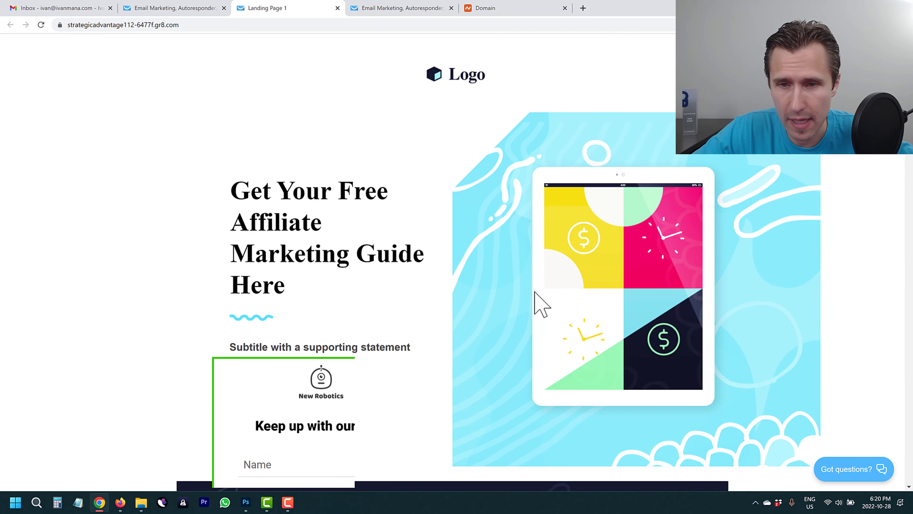
pyautogui.scroll(-3, 250, 363)
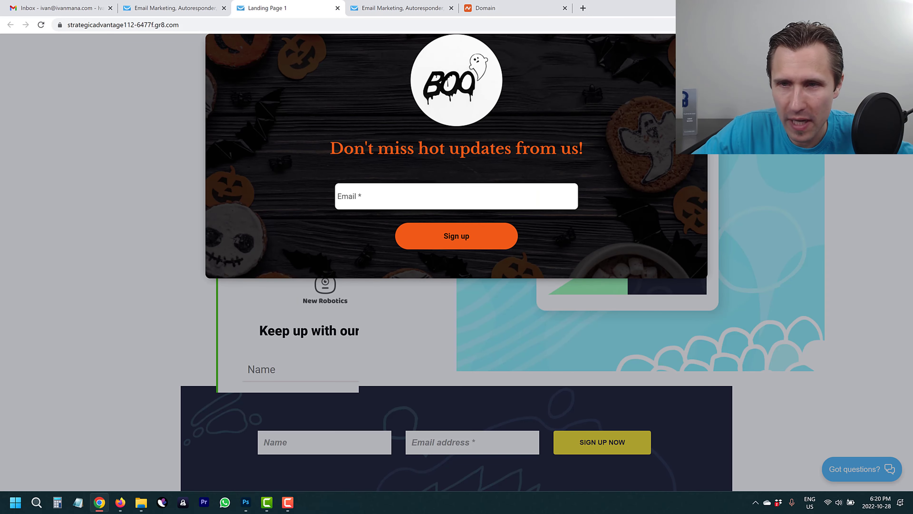
pyautogui.click(697, 44)
pyautogui.click(845, 471)
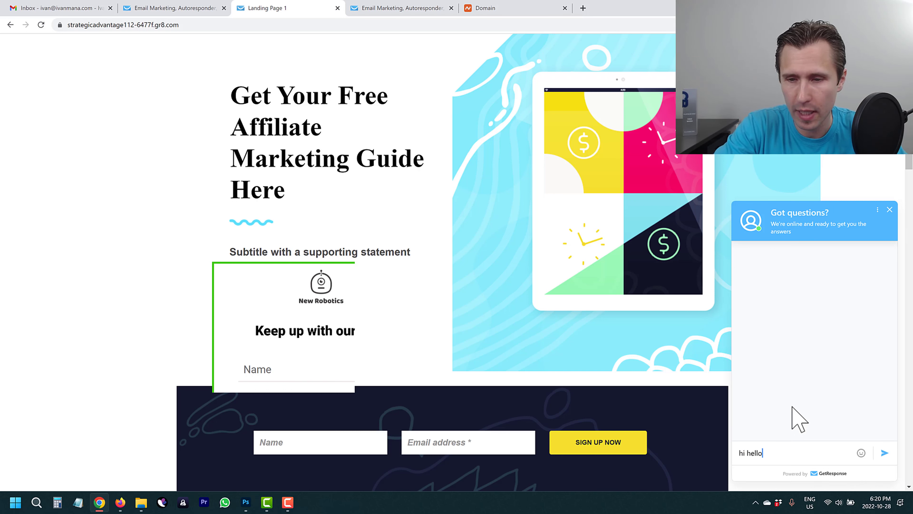
pyautogui.press('Return')
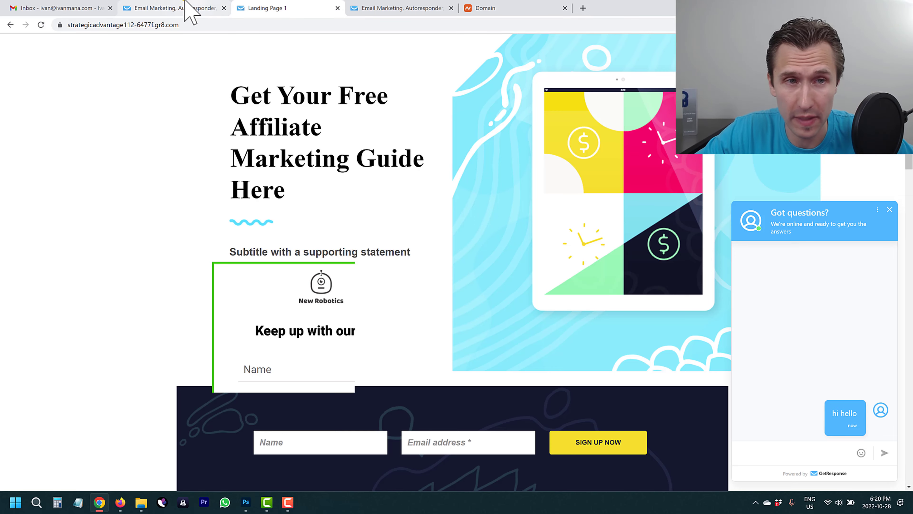
pyautogui.click(189, 11)
pyautogui.click(55, 48)
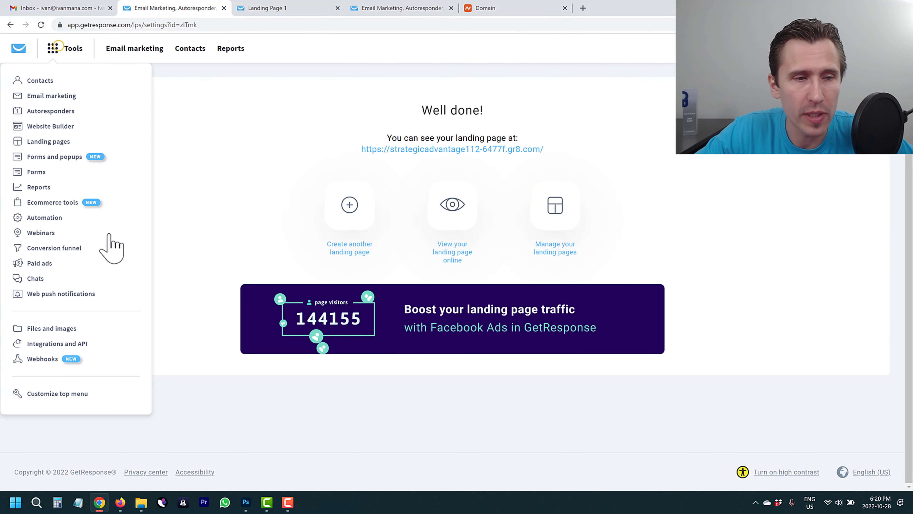
# Step: Open Chats, skip the tour, and open the visitor's conversation in Active chats
pyautogui.click(39, 278)
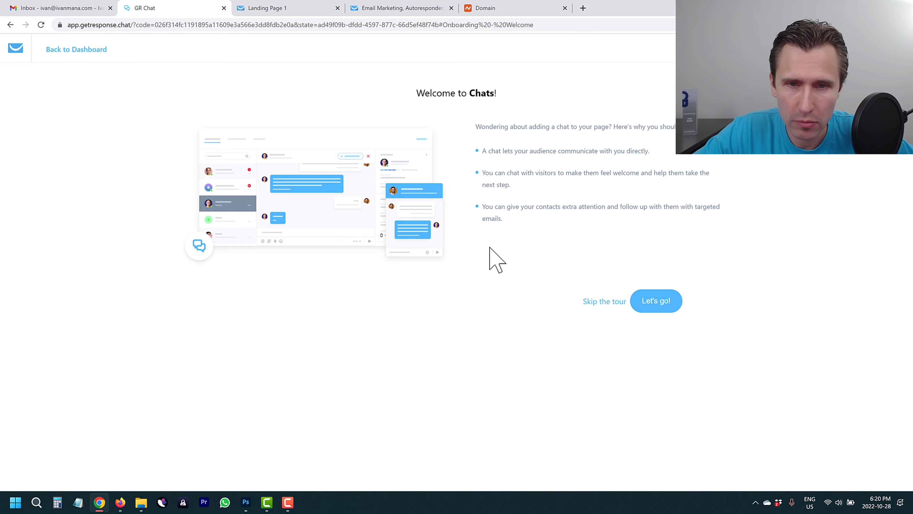
pyautogui.click(605, 301)
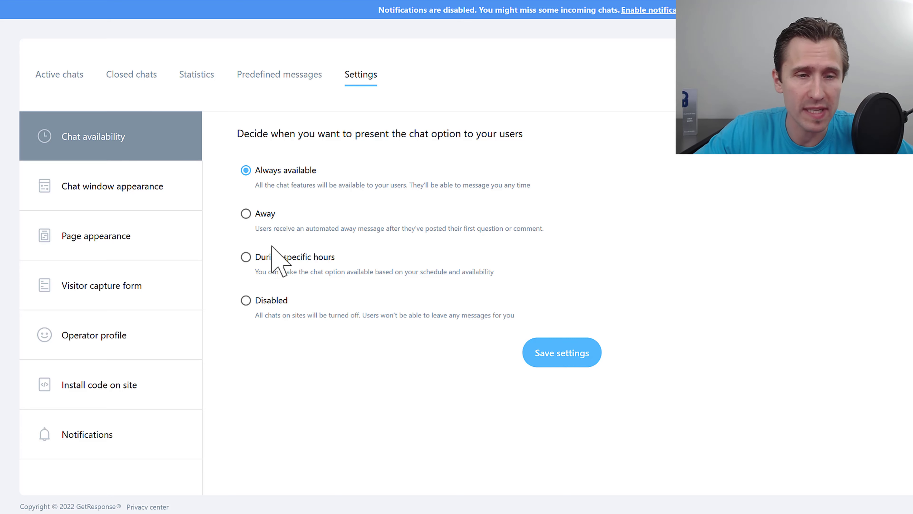
pyautogui.click(62, 73)
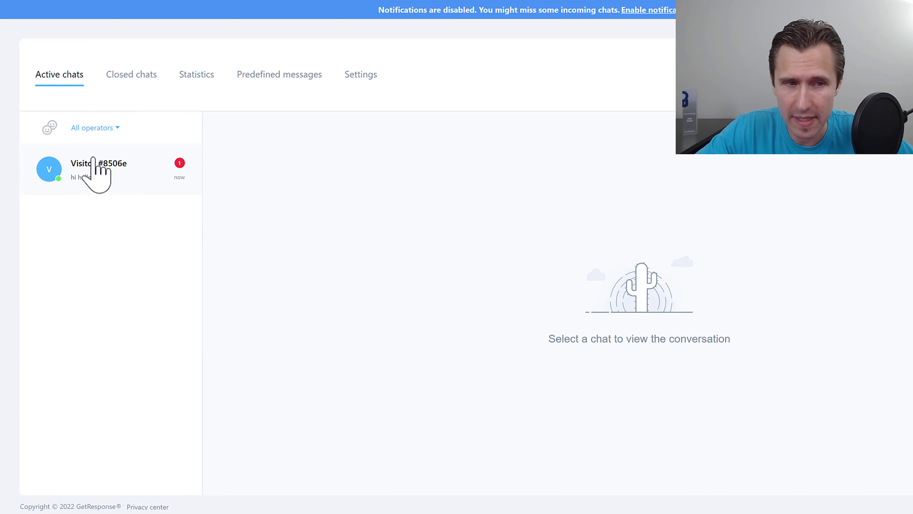
pyautogui.click(112, 168)
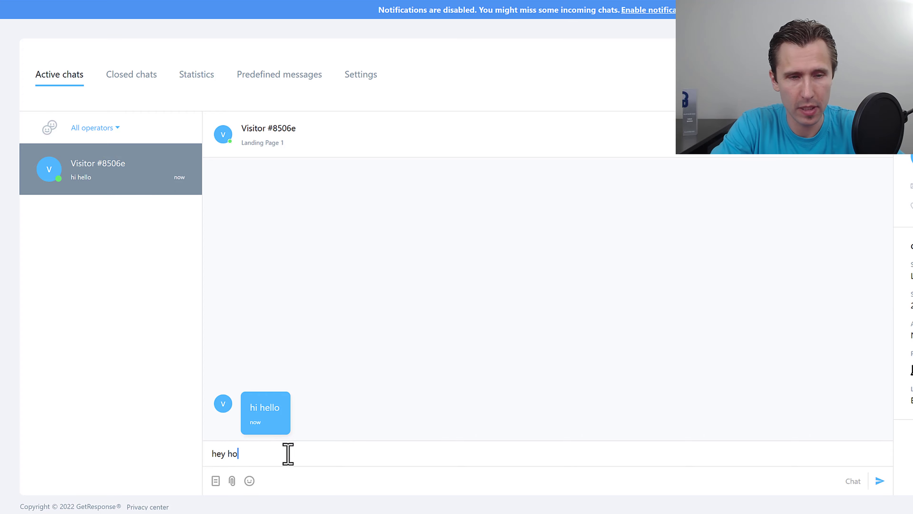
# Step: Reply 'hey how are you' to the visitor, then go back to the dashboard
pyautogui.click(288, 454)
pyautogui.write('hey how are you')
pyautogui.press('Return')
pyautogui.click(299, 2)
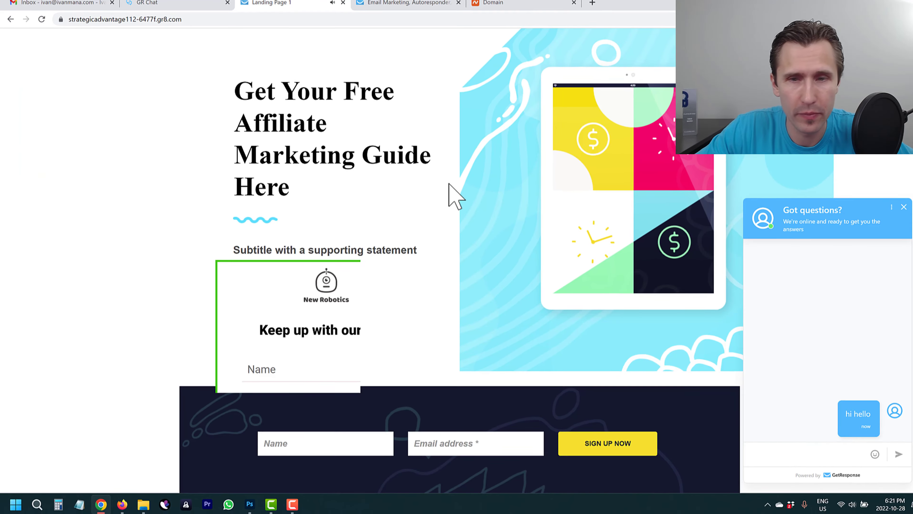
pyautogui.click(175, 6)
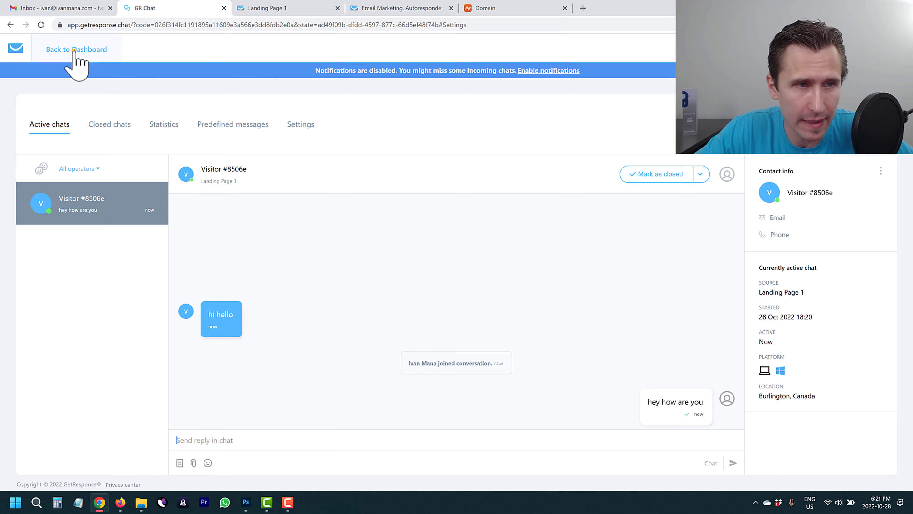
pyautogui.click(82, 51)
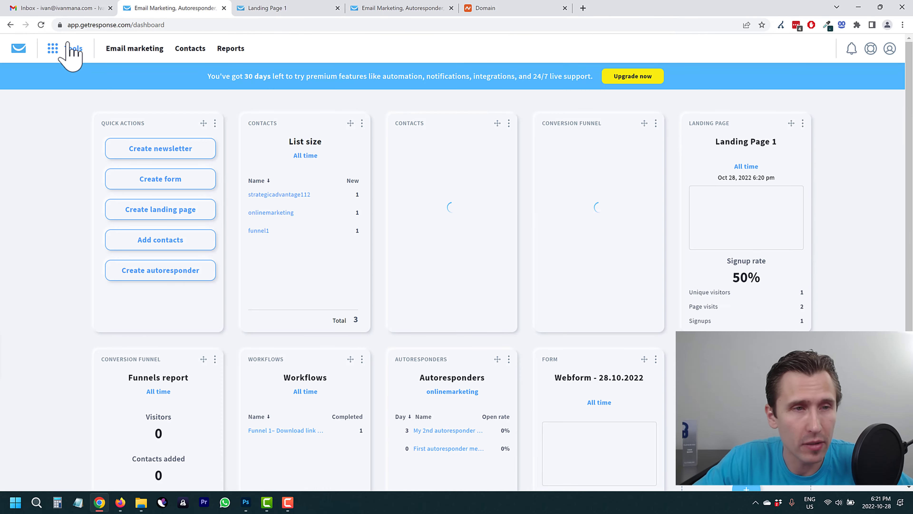
# Step: Read the Web push notifications page, then open the Files and images library
pyautogui.click(67, 53)
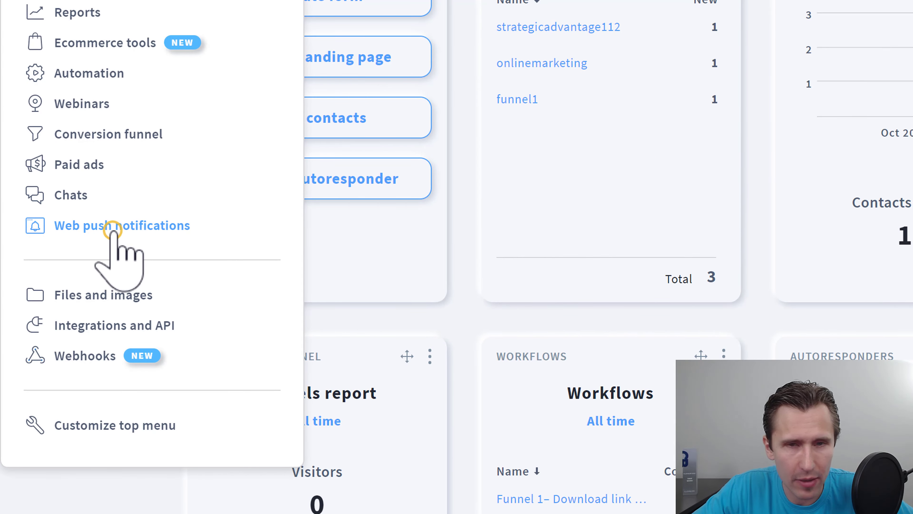
pyautogui.click(114, 231)
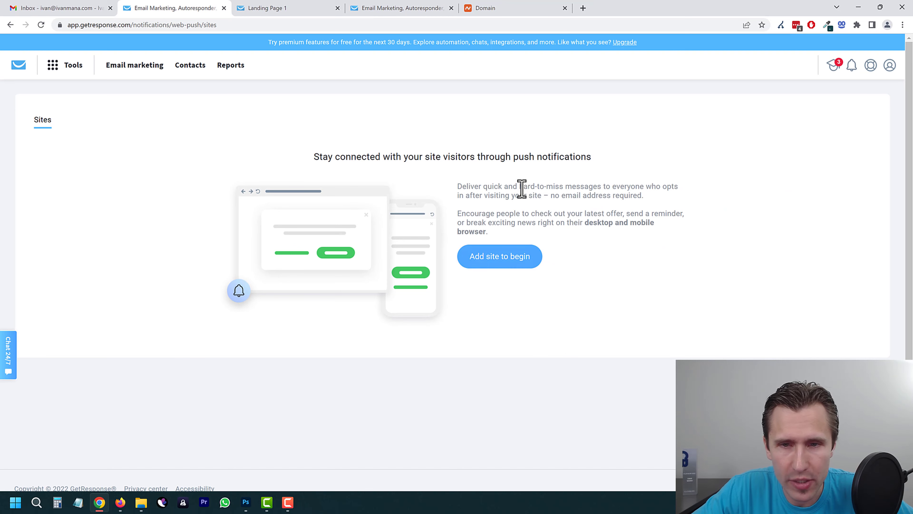
pyautogui.moveTo(484, 195); pyautogui.dragTo(636, 196)
pyautogui.click(485, 217)
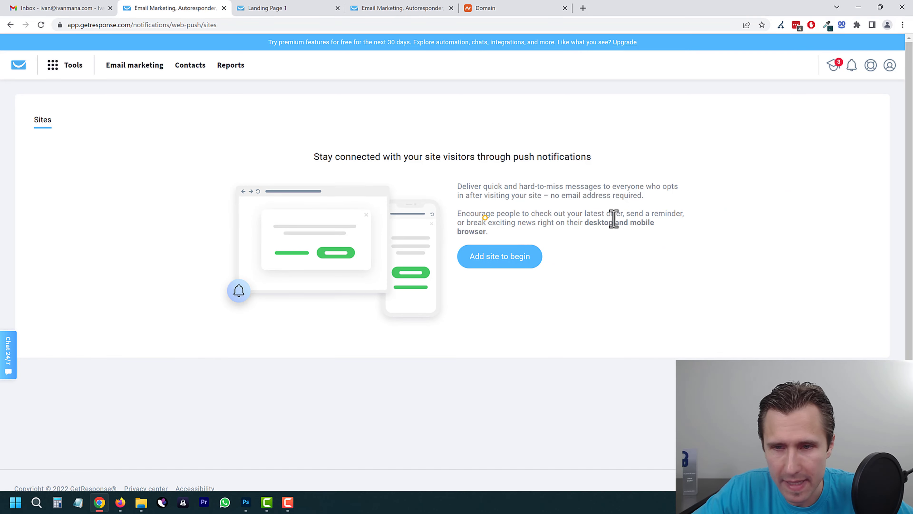
pyautogui.moveTo(485, 218); pyautogui.dragTo(624, 219)
pyautogui.moveTo(517, 220); pyautogui.dragTo(609, 224)
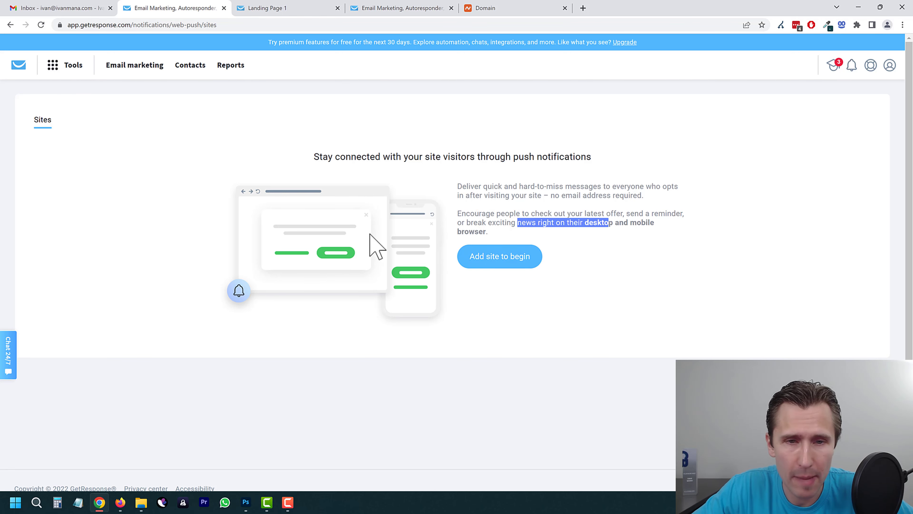
pyautogui.click(64, 66)
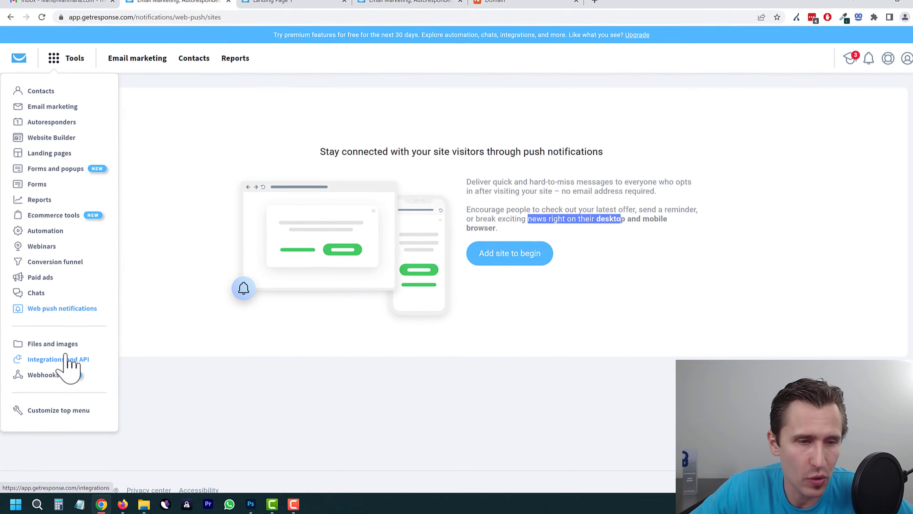
pyautogui.click(46, 346)
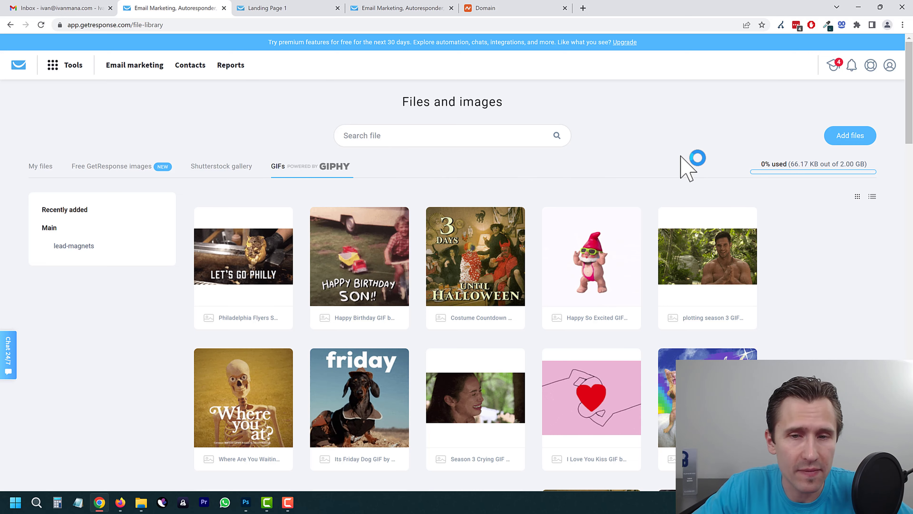
# Step: Upload the affiliate marketing guide PDF, preview it, and copy its file link
pyautogui.click(847, 137)
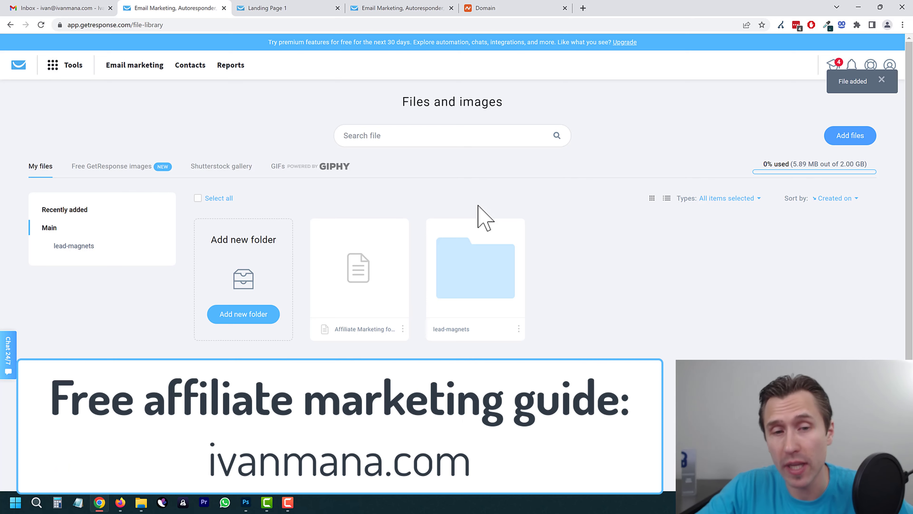
pyautogui.moveTo(401, 296)
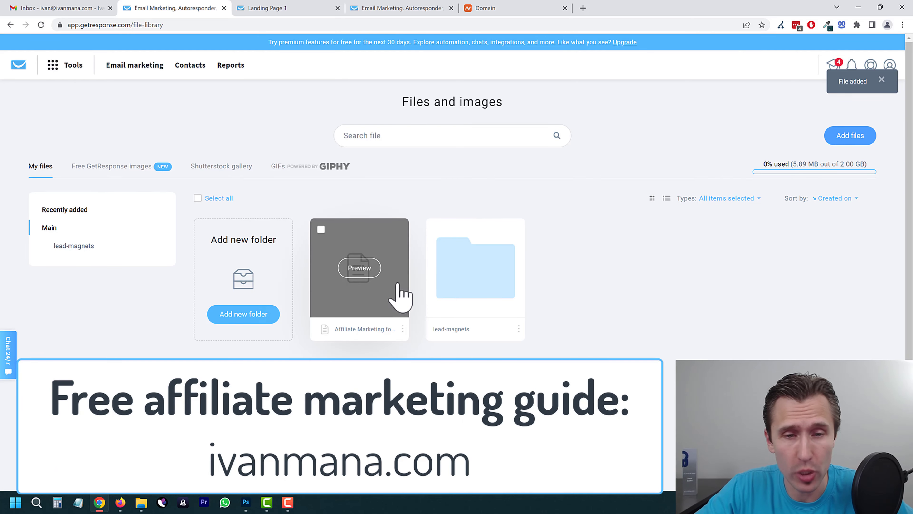
pyautogui.click(360, 268)
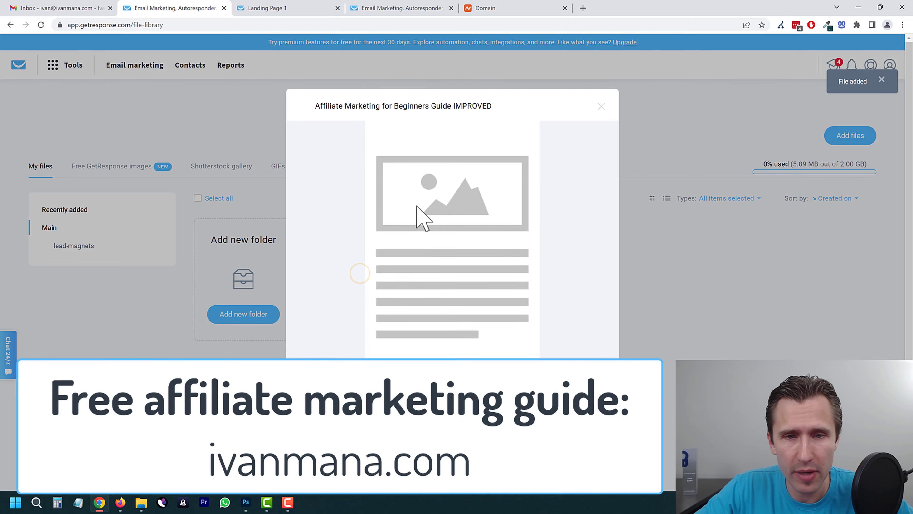
pyautogui.click(402, 328)
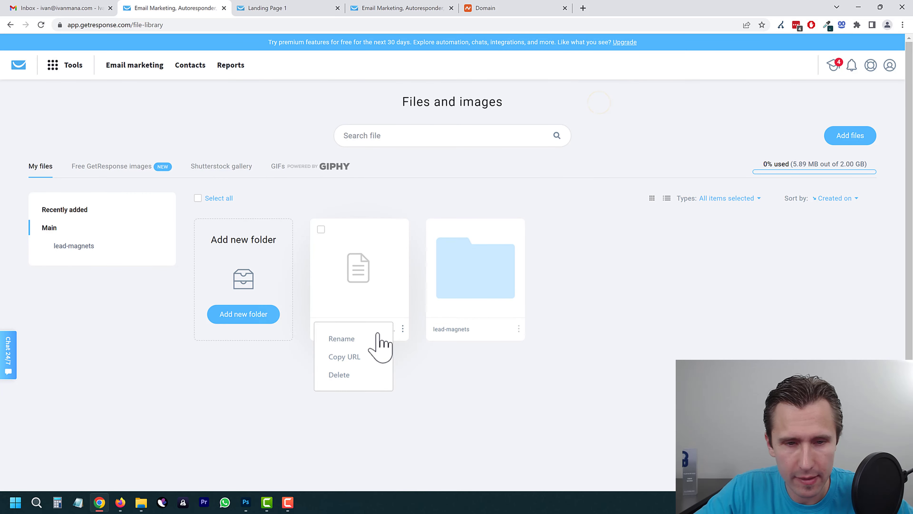
pyautogui.click(346, 356)
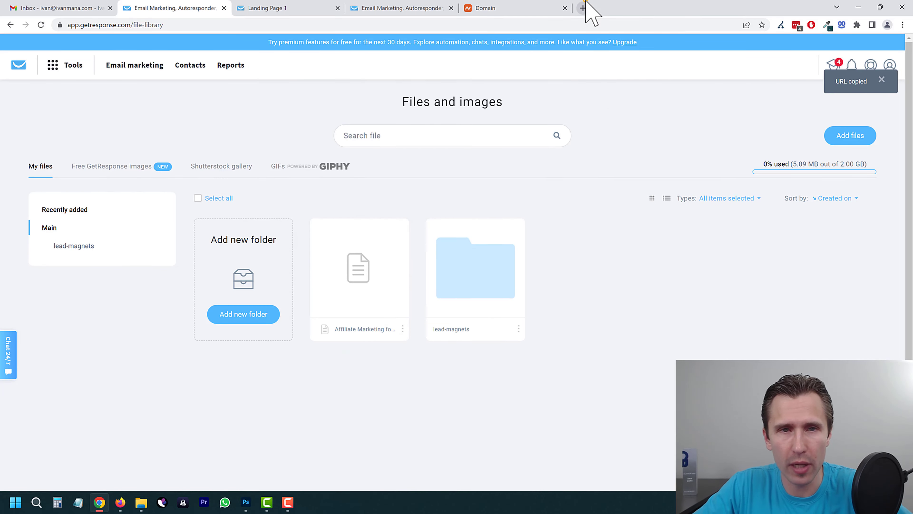
# Step: Open the guide's link in a new tab, scroll through the PDF, and close it
pyautogui.click(583, 8)
pyautogui.hotkey('ctrl', 'v')
pyautogui.press('Return')
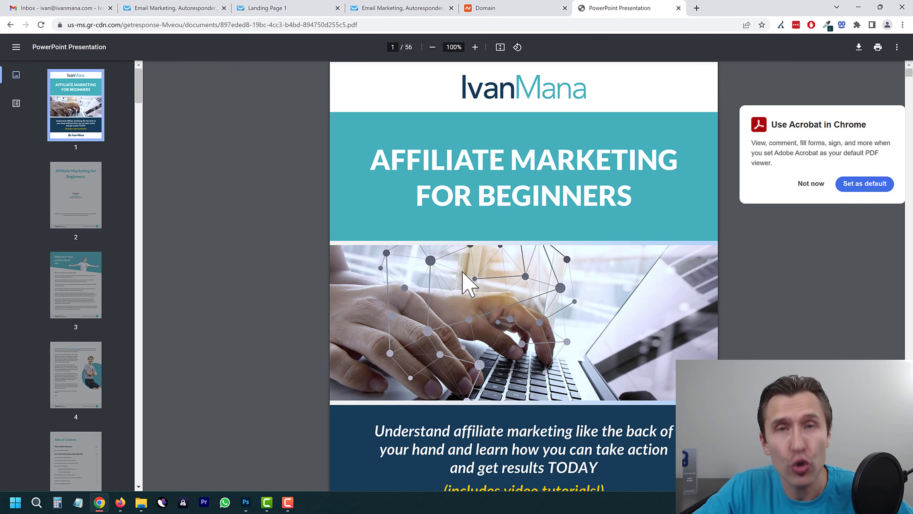
pyautogui.scroll(-15, 432, 257)
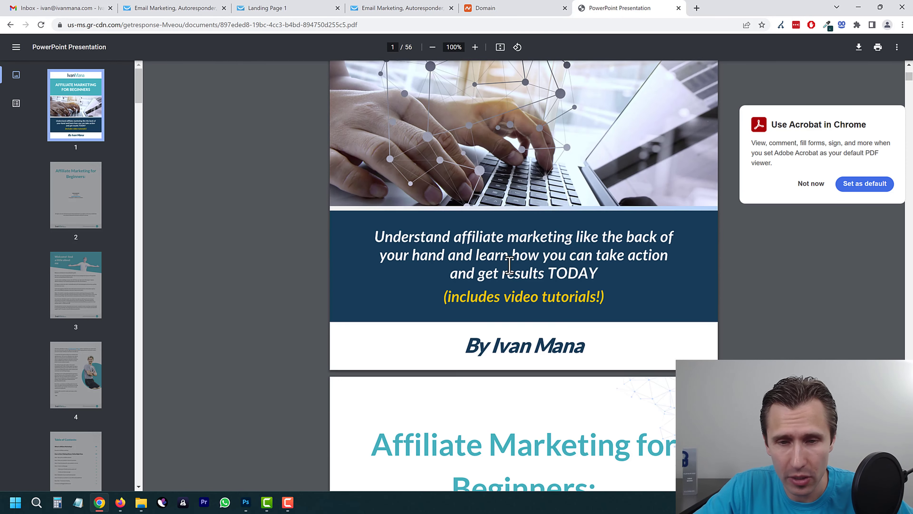
pyautogui.scroll(-20, 562, 312)
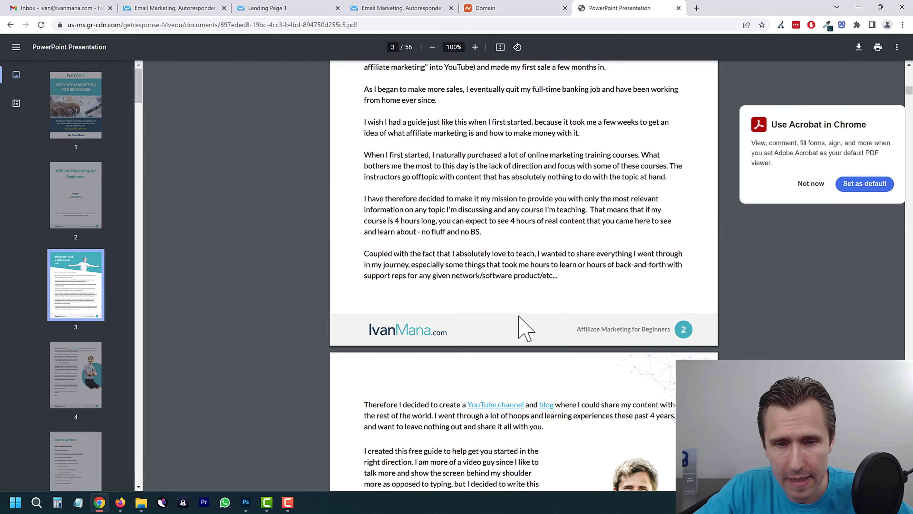
pyautogui.scroll(10, 518, 144)
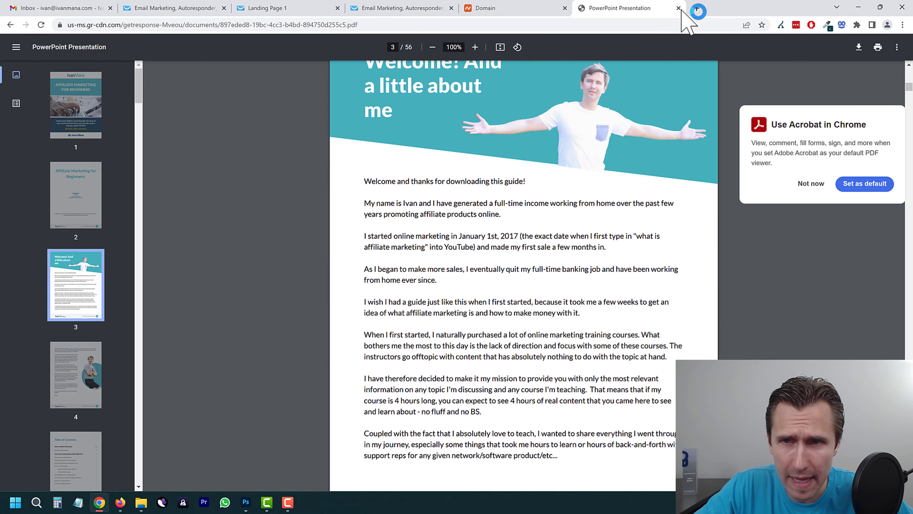
pyautogui.click(679, 8)
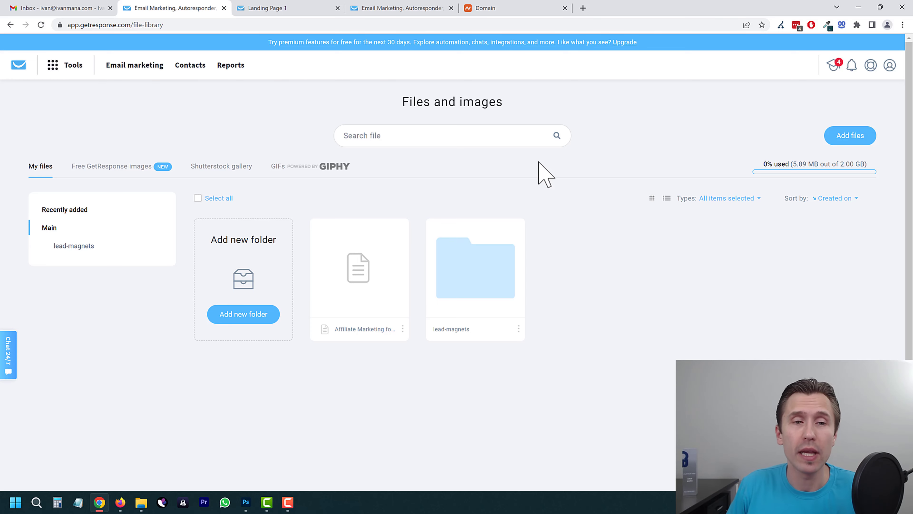
# Step: Leave the uploaded guide file and go to Integrations and API from the Tools menu
pyautogui.click(403, 329)
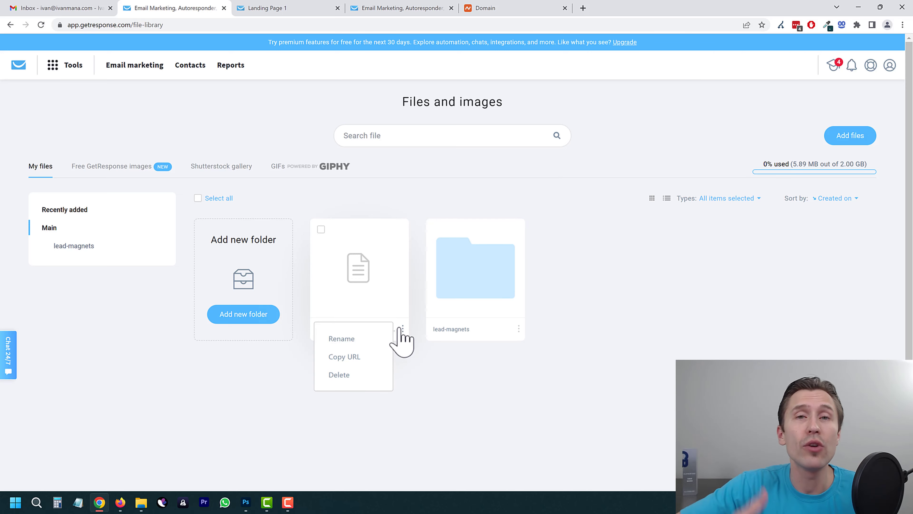
pyautogui.click(428, 323)
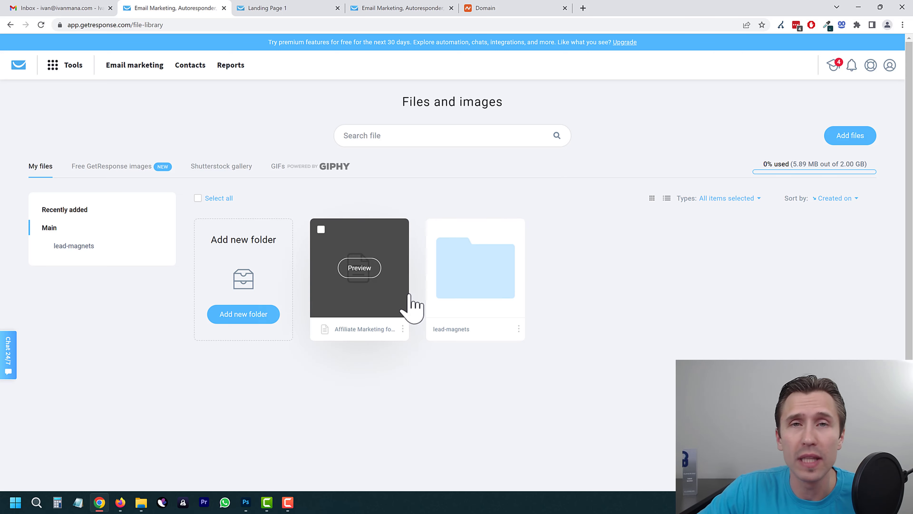
pyautogui.click(79, 66)
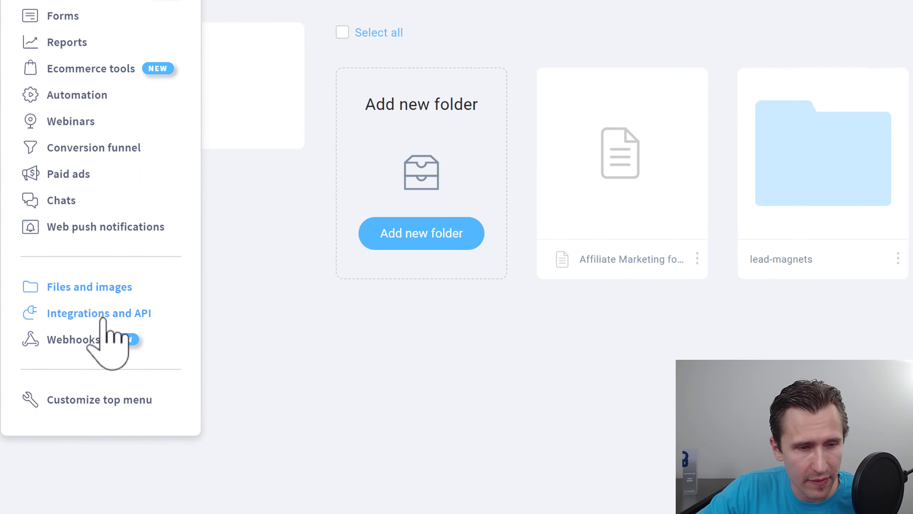
pyautogui.click(63, 359)
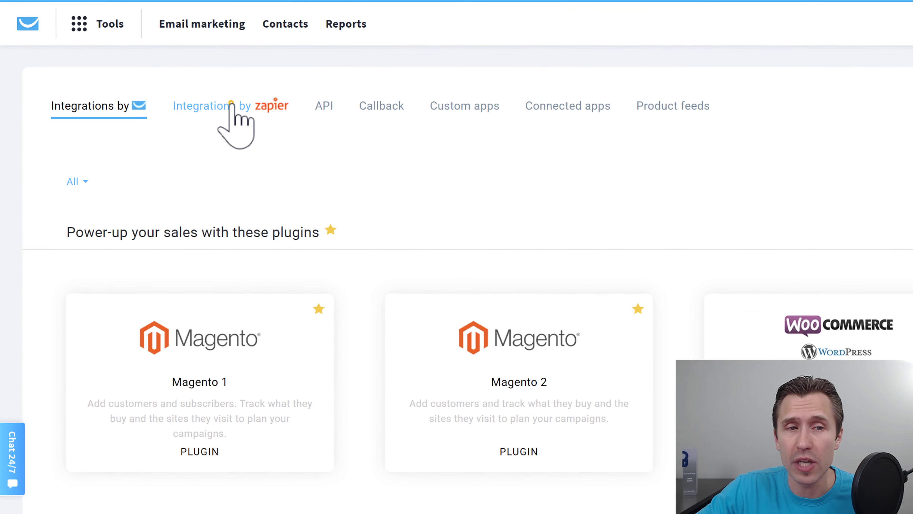
# Step: Browse the Zapier integration and API tabs and try generating an API key
pyautogui.click(230, 103)
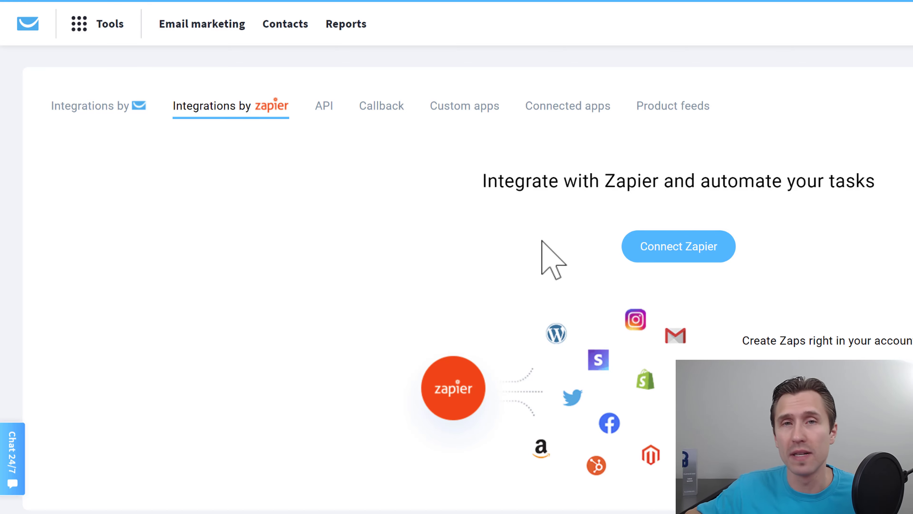
pyautogui.click(322, 108)
pyautogui.click(701, 248)
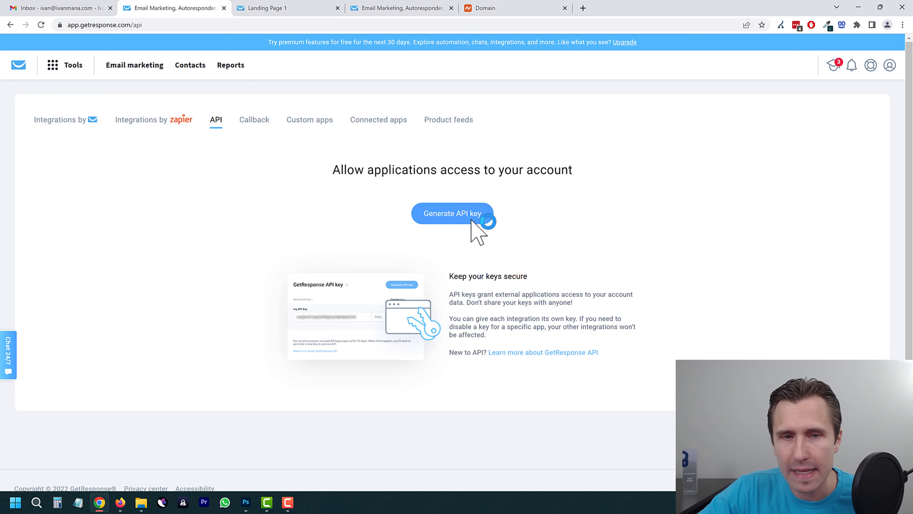
pyautogui.click(67, 68)
# Step: View the Webhooks management page, then go to Ecommerce tools
pyautogui.click(45, 371)
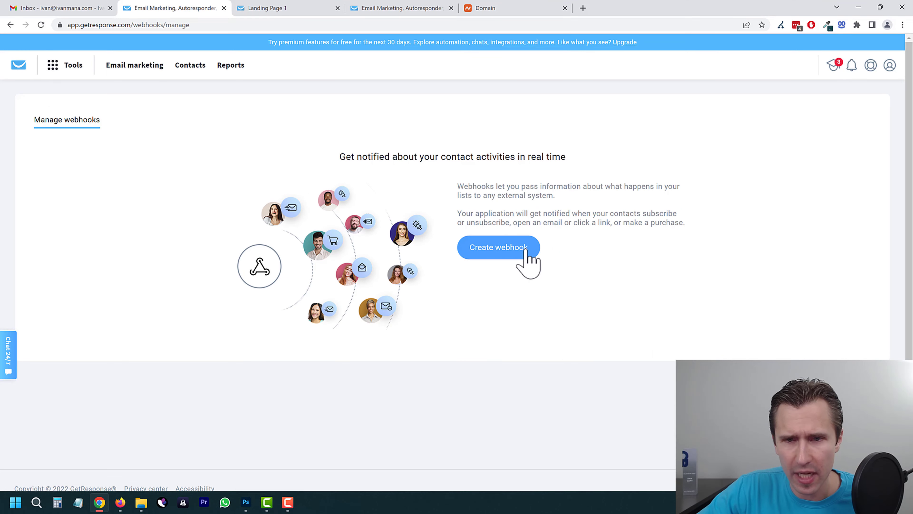
pyautogui.click(74, 65)
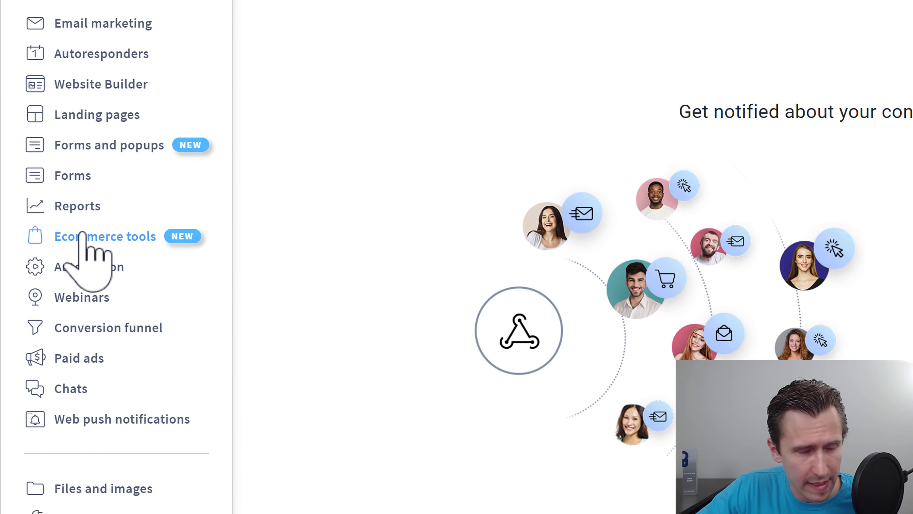
pyautogui.click(90, 236)
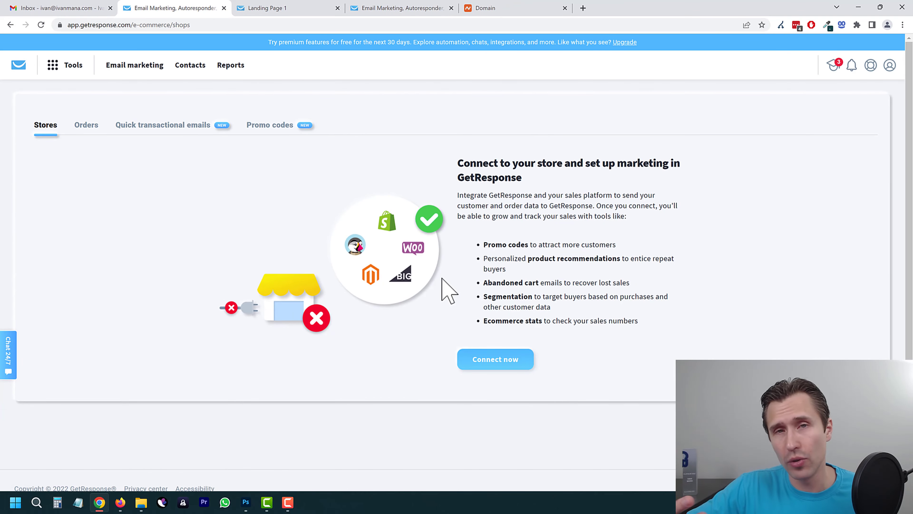
pyautogui.click(491, 364)
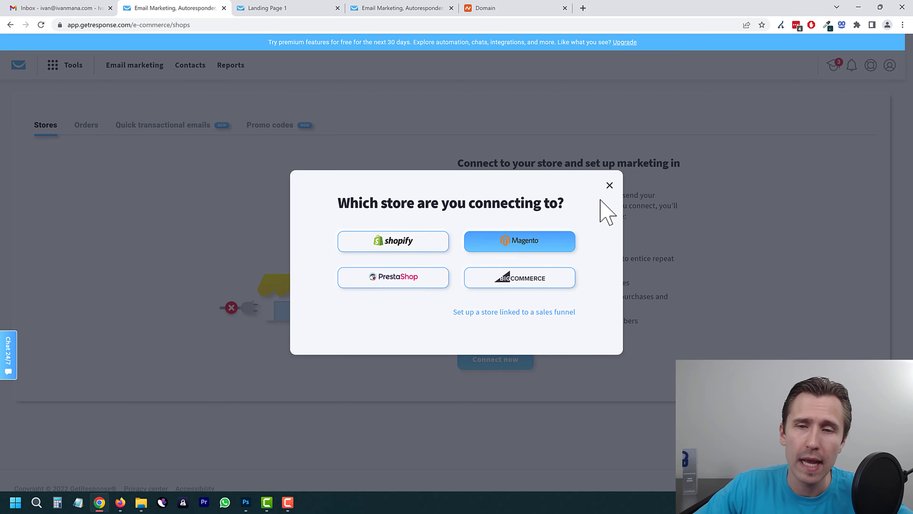
pyautogui.click(609, 185)
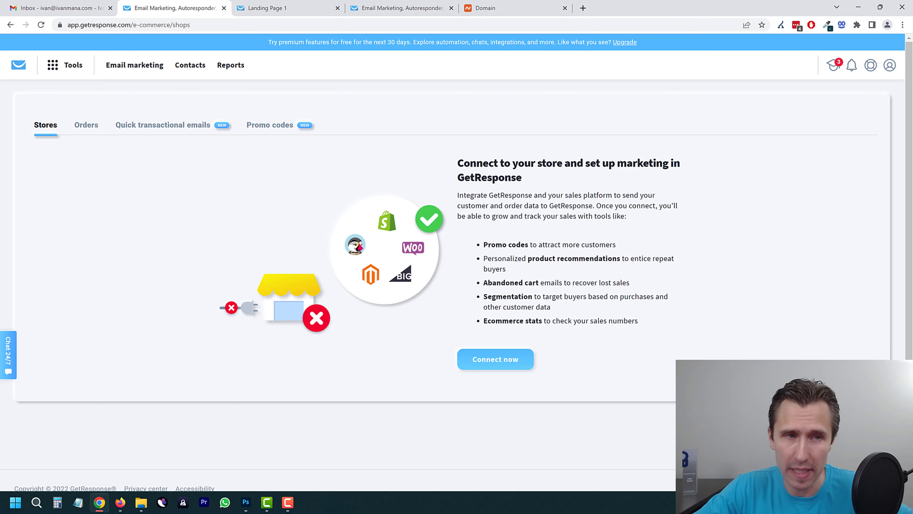
pyautogui.click(59, 70)
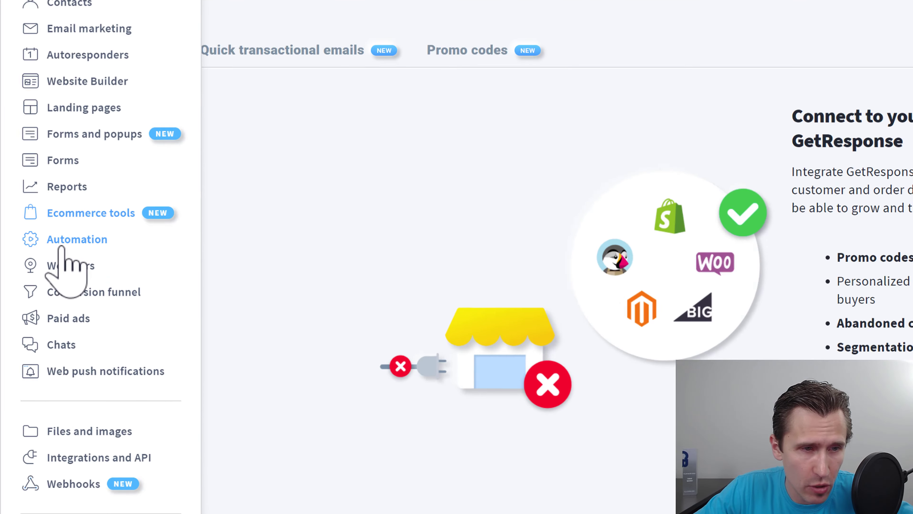
# Step: From the Automation list, start a new workflow and browse the template gallery
pyautogui.click(69, 243)
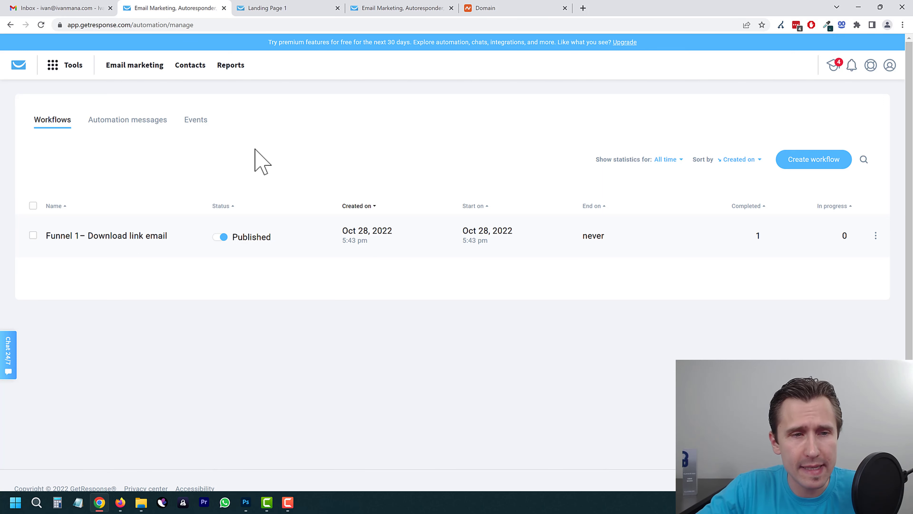
pyautogui.click(798, 162)
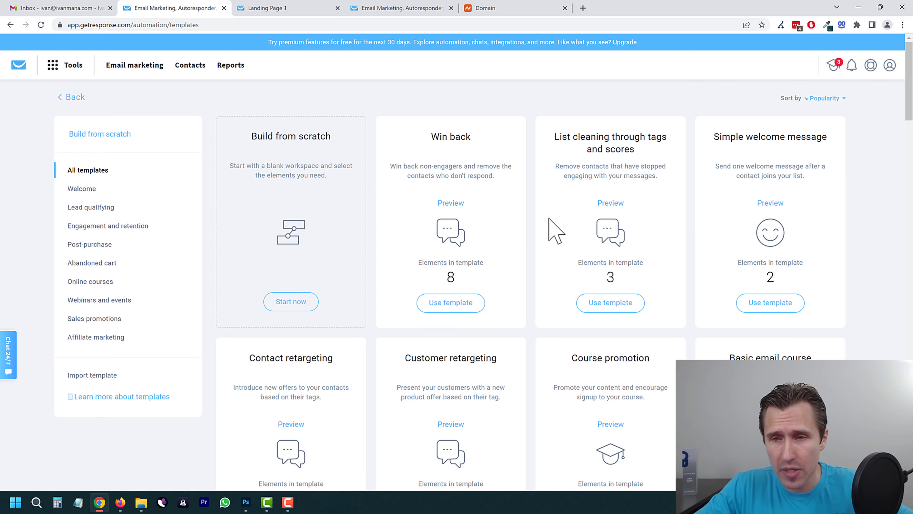
pyautogui.scroll(-1, 635, 354)
pyautogui.scroll(-2, 634, 354)
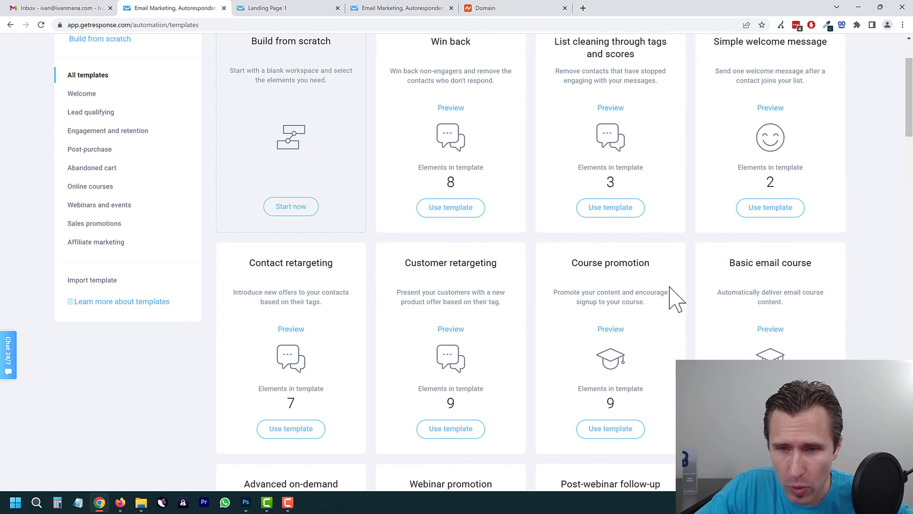
pyautogui.scroll(1, 629, 324)
pyautogui.scroll(-1, 598, 340)
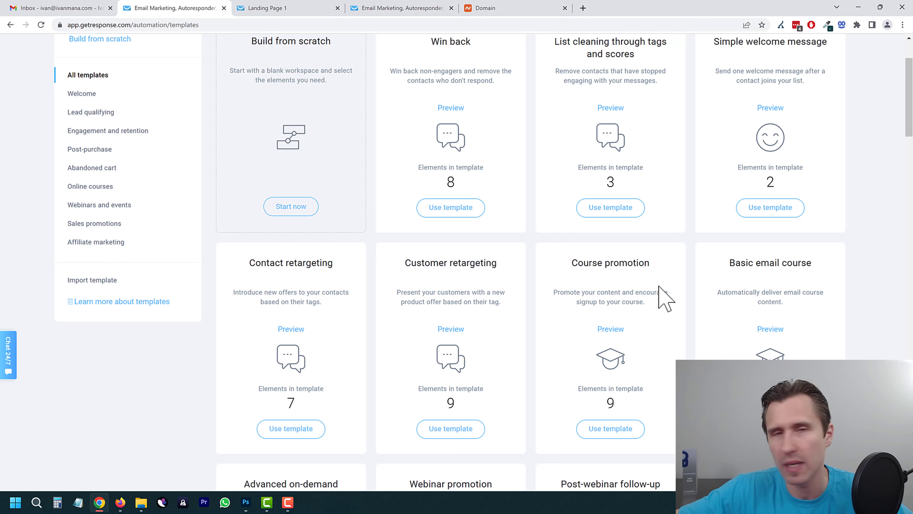
pyautogui.scroll(3, 377, 262)
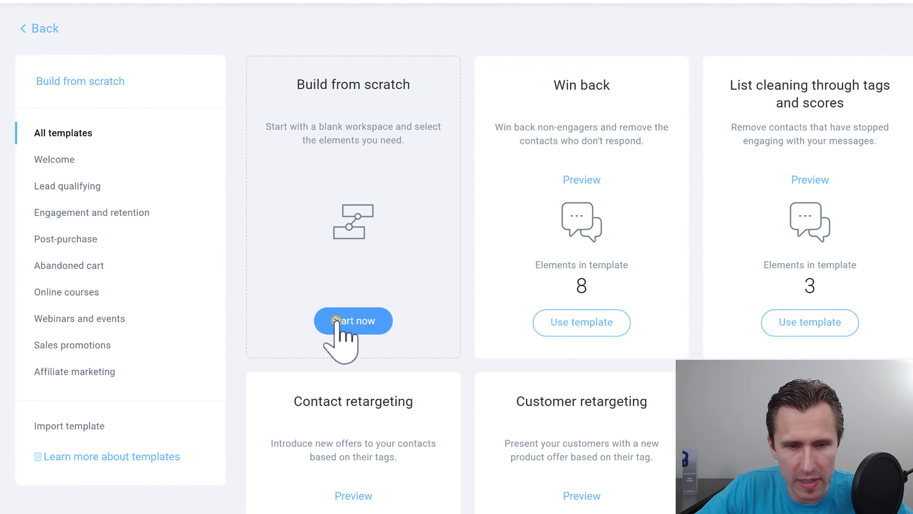
# Step: Build from scratch, close the leftover form-publishing tab, and skip through the editor intro
pyautogui.click(279, 288)
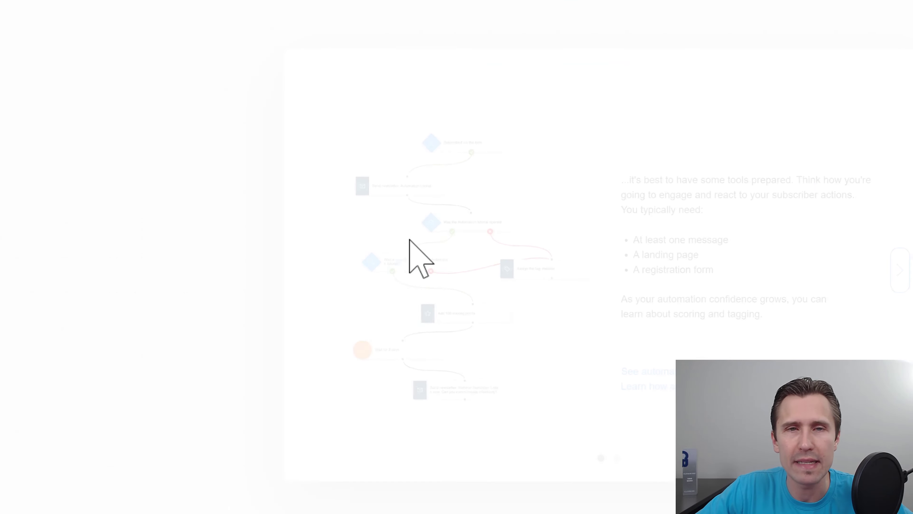
pyautogui.click(311, 2)
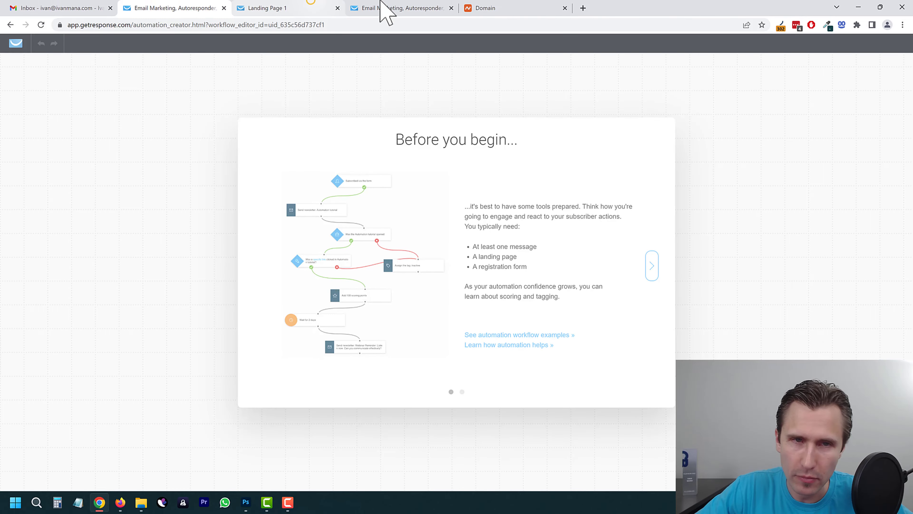
pyautogui.click(387, 8)
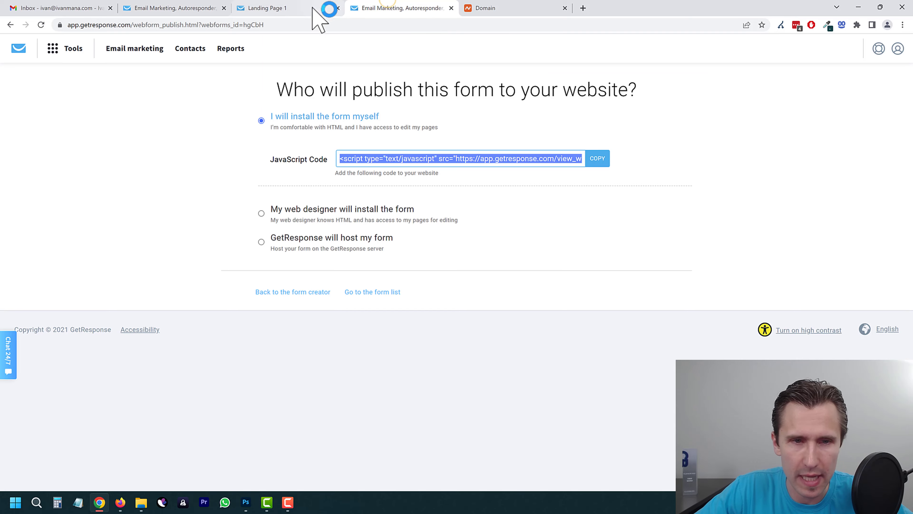
pyautogui.click(451, 8)
pyautogui.click(273, 7)
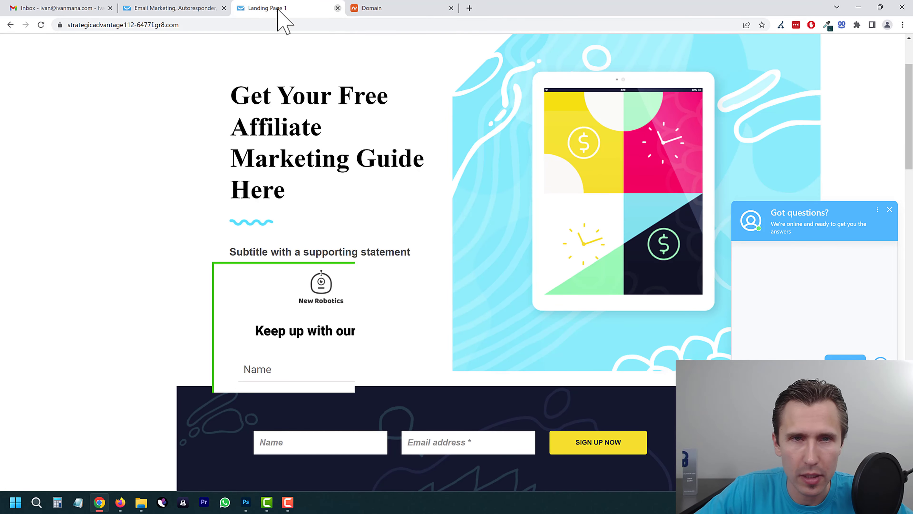
pyautogui.click(162, 5)
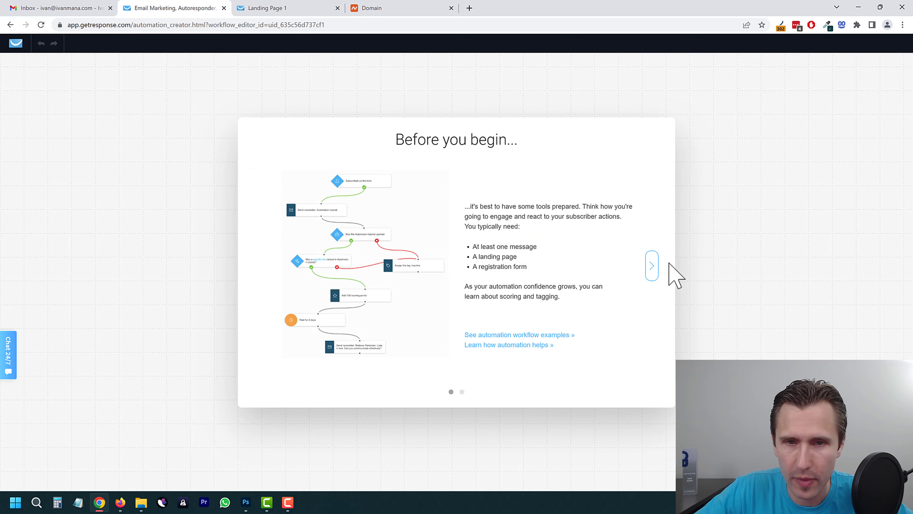
pyautogui.click(649, 268)
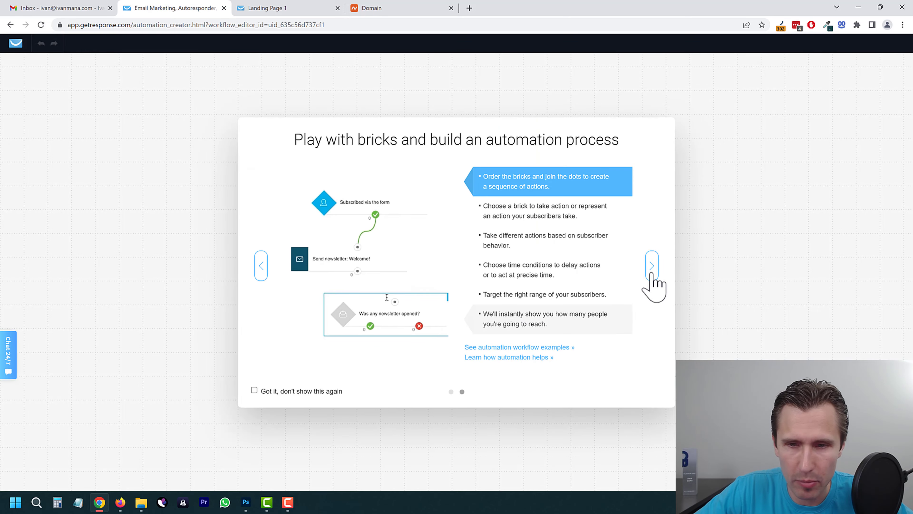
pyautogui.click(650, 268)
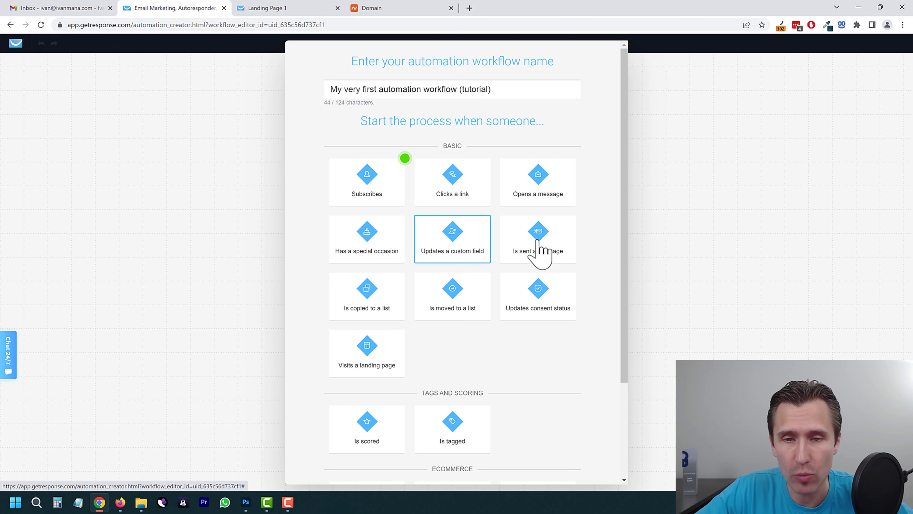
# Step: Place a Subscribes trigger on the canvas and turn off the interactive tutorial
pyautogui.moveTo(379, 176); pyautogui.dragTo(214, 174)
pyautogui.click(367, 184)
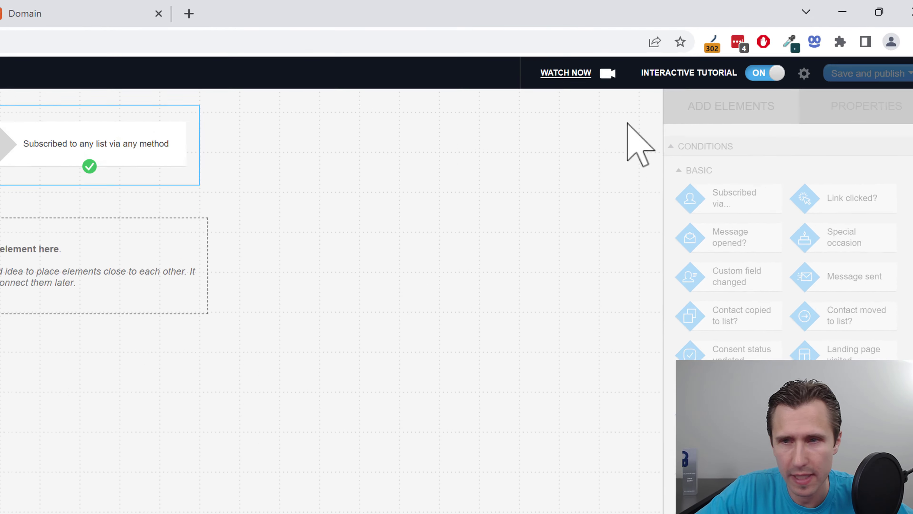
pyautogui.click(741, 88)
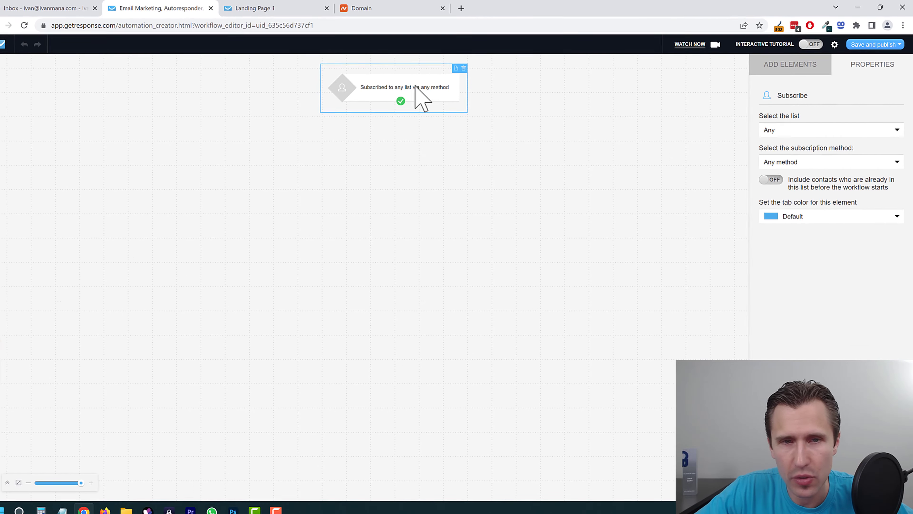
# Step: Limit the trigger to the onlinemarketing list with any subscription method
pyautogui.click(796, 125)
pyautogui.click(788, 151)
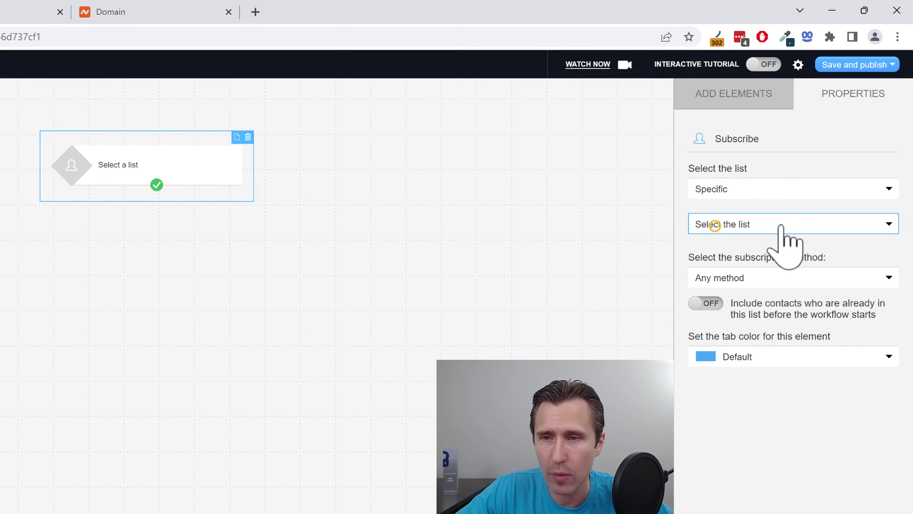
pyautogui.click(765, 223)
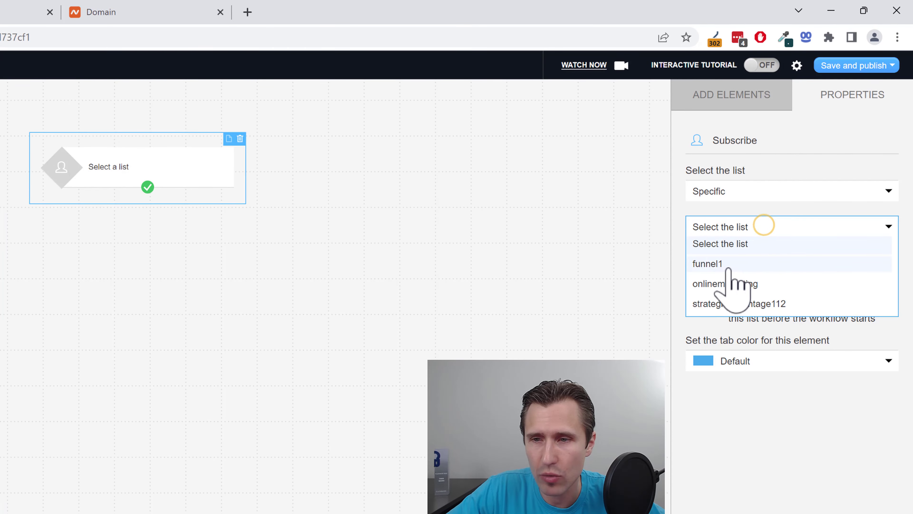
pyautogui.click(730, 285)
pyautogui.click(743, 280)
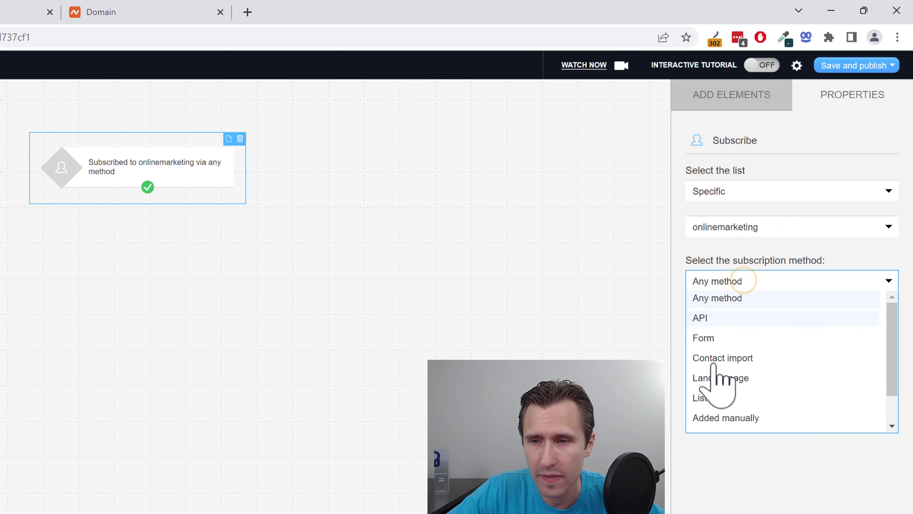
pyautogui.click(735, 300)
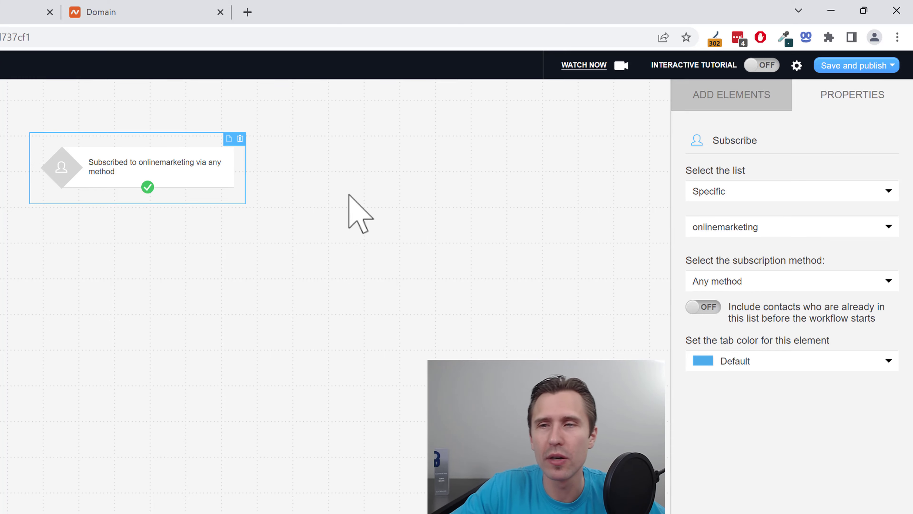
pyautogui.click(719, 96)
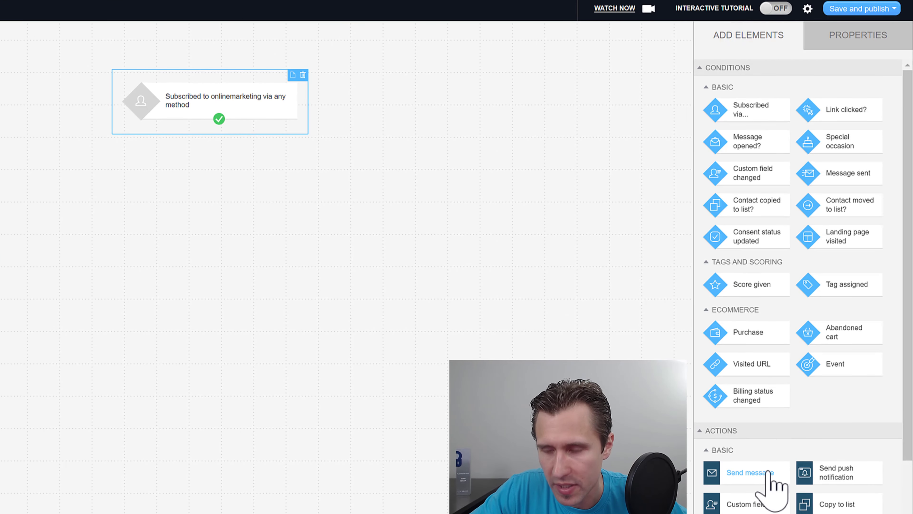
# Step: Add a Send message step and connect the subscribe trigger to it
pyautogui.scroll(-2, 760, 450)
pyautogui.moveTo(755, 415); pyautogui.dragTo(212, 200)
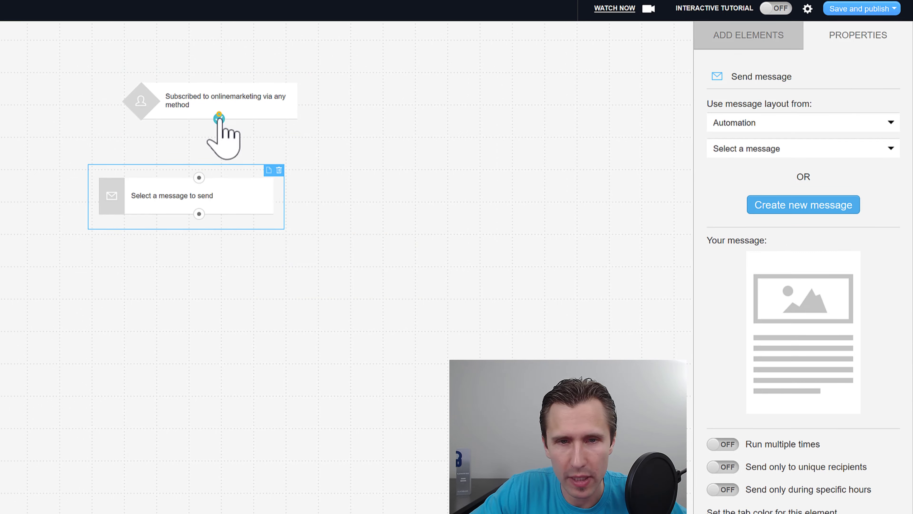
pyautogui.moveTo(218, 118); pyautogui.dragTo(254, 190)
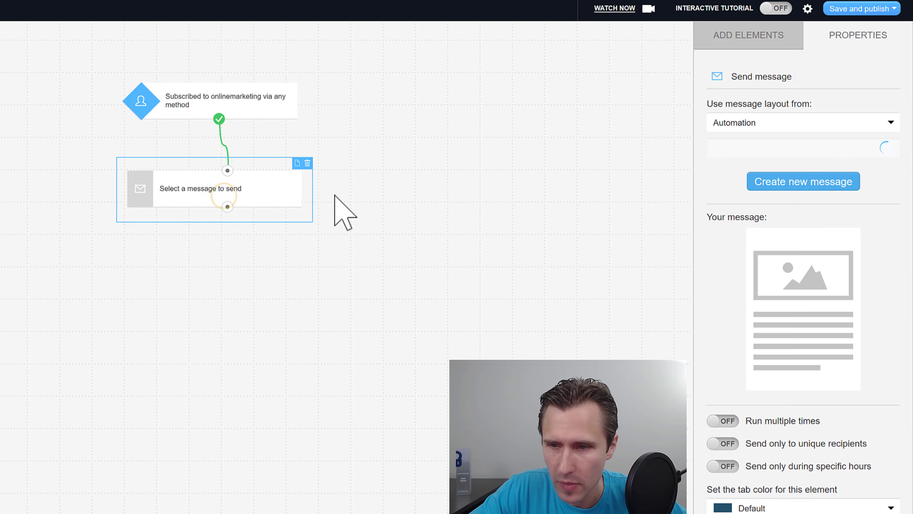
# Step: Set the step to send the First autoresponder message, copied as an automation message
pyautogui.click(761, 130)
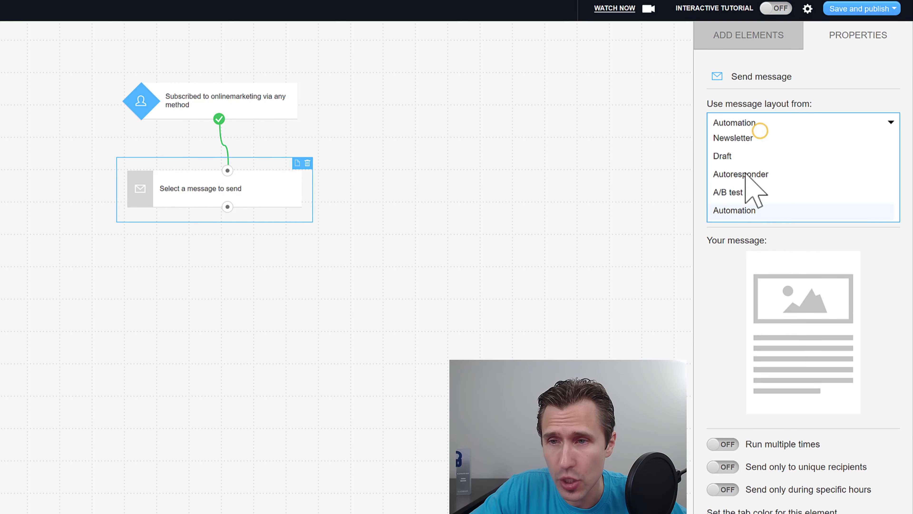
pyautogui.click(735, 136)
pyautogui.click(743, 150)
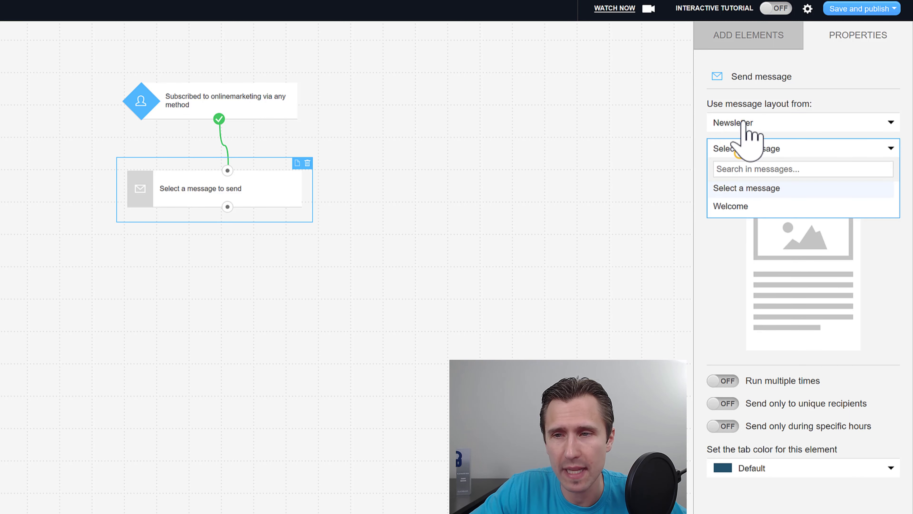
pyautogui.click(742, 121)
pyautogui.click(743, 175)
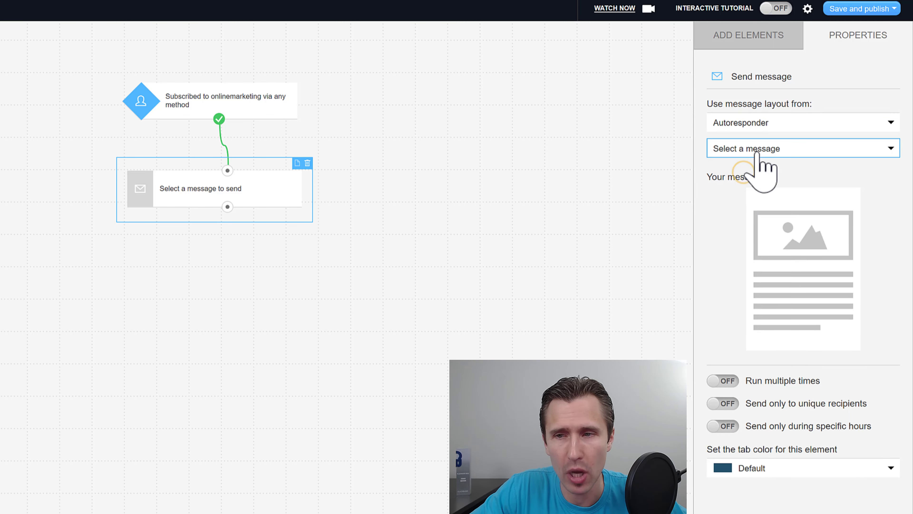
pyautogui.click(757, 151)
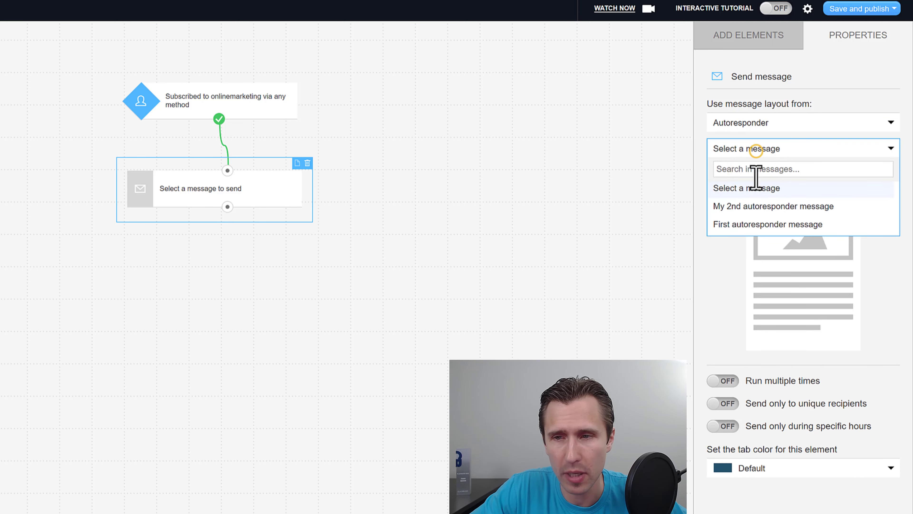
pyautogui.click(736, 226)
pyautogui.click(412, 432)
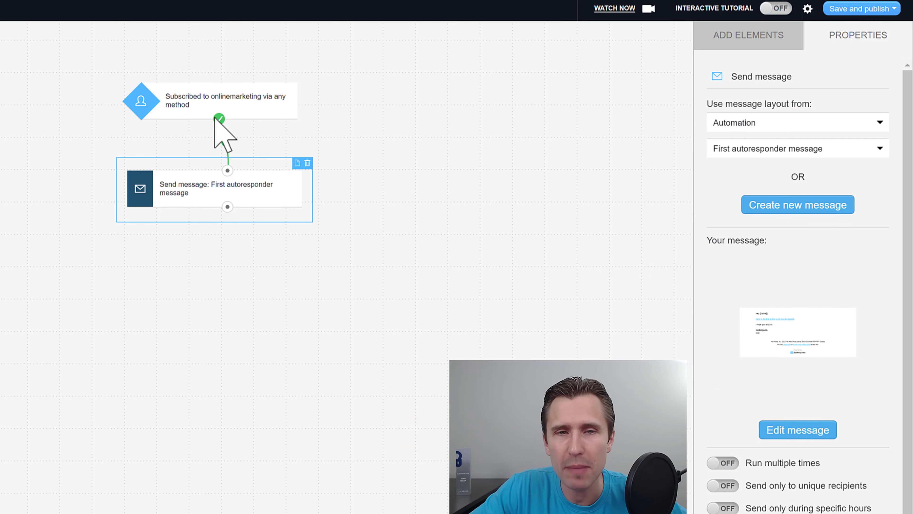
pyautogui.moveTo(220, 121); pyautogui.dragTo(219, 120)
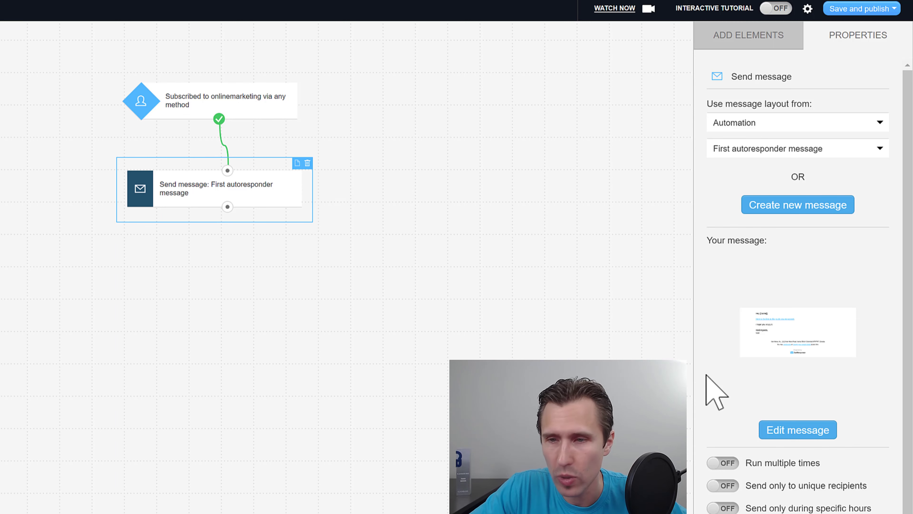
pyautogui.scroll(-1, 730, 475)
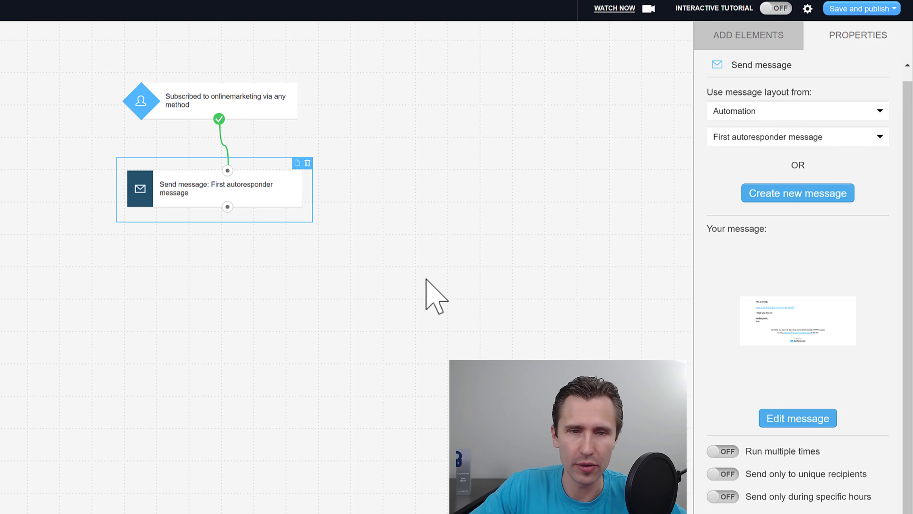
# Step: Add a Message opened? condition after Send message, tracking any autoresponder
pyautogui.click(607, 147)
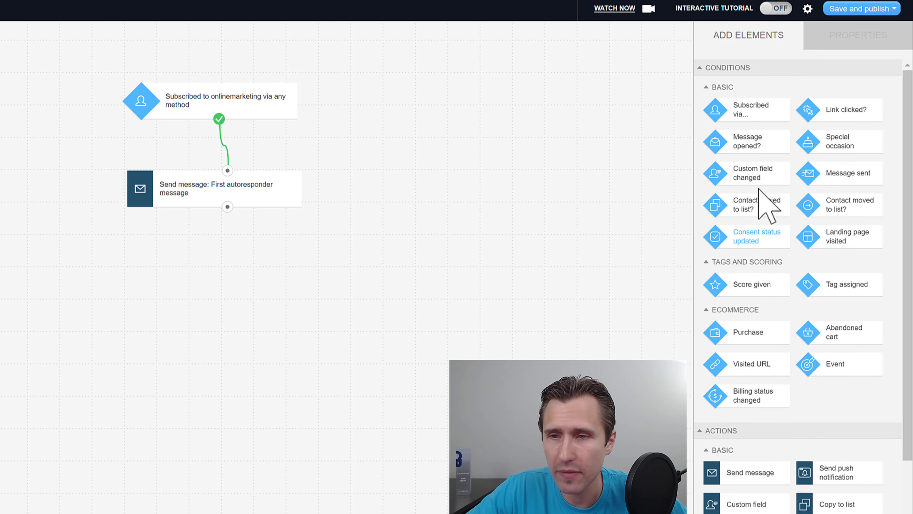
pyautogui.moveTo(762, 143); pyautogui.dragTo(169, 277)
pyautogui.moveTo(227, 207); pyautogui.dragTo(211, 260)
pyautogui.click(231, 281)
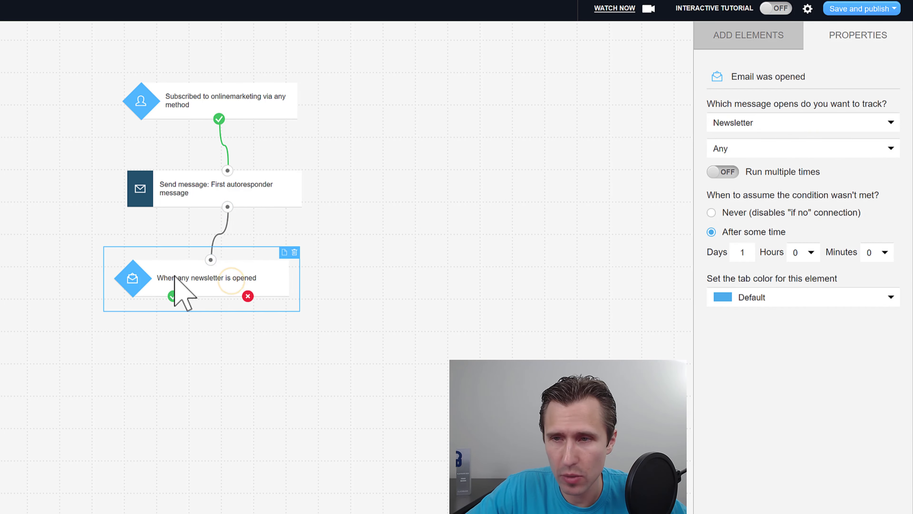
pyautogui.click(757, 124)
pyautogui.click(750, 174)
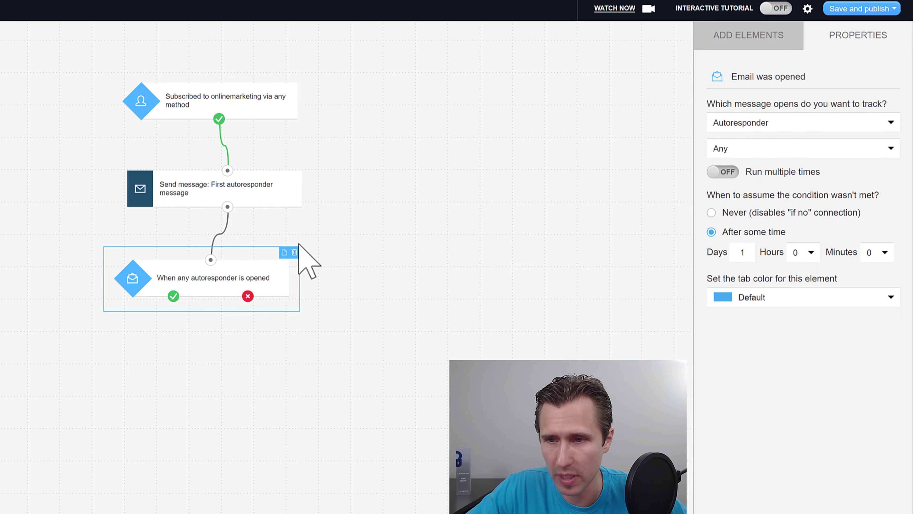
pyautogui.click(209, 292)
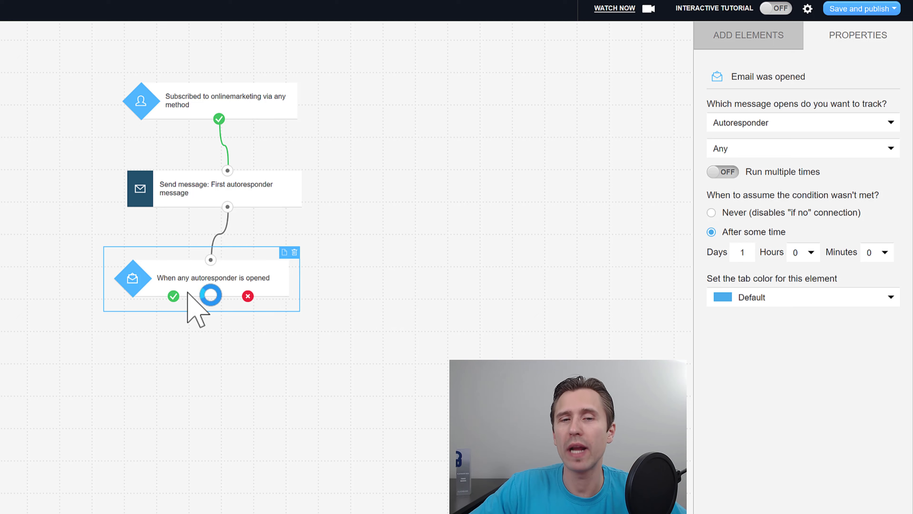
pyautogui.click(751, 34)
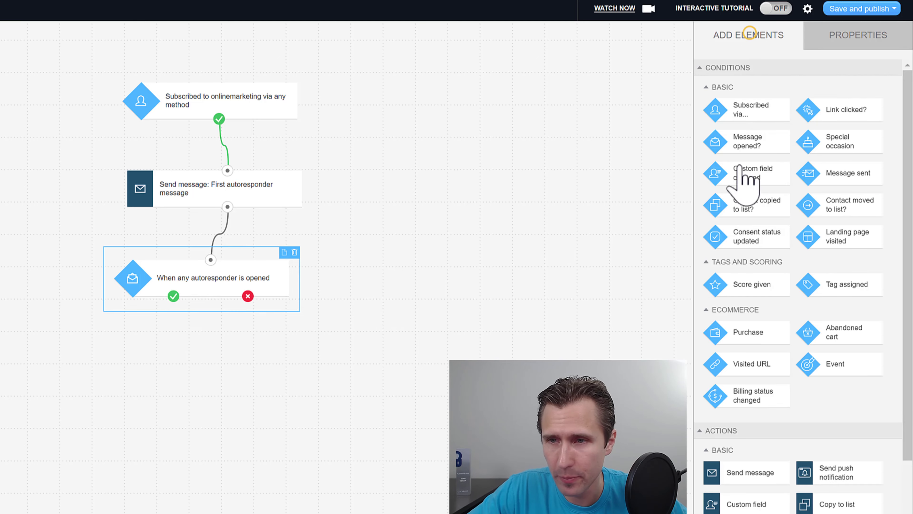
pyautogui.scroll(-1, 782, 367)
pyautogui.scroll(-2, 782, 367)
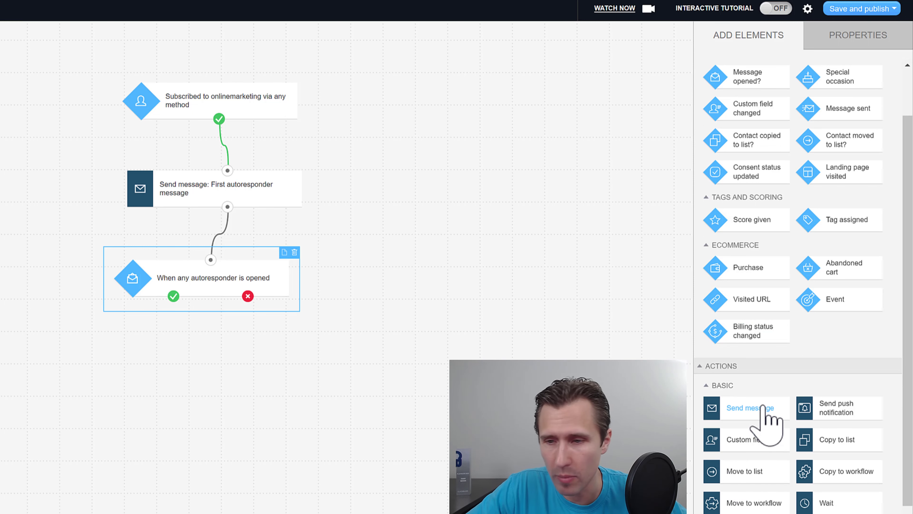
# Step: Attach Send message steps to both the condition's yes and no branches
pyautogui.moveTo(763, 410); pyautogui.dragTo(171, 370)
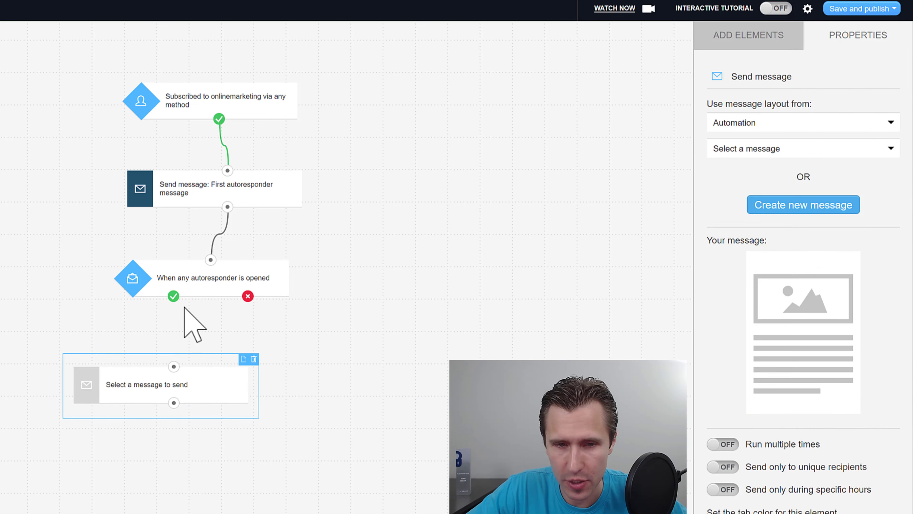
pyautogui.moveTo(174, 303); pyautogui.dragTo(167, 370)
pyautogui.click(734, 36)
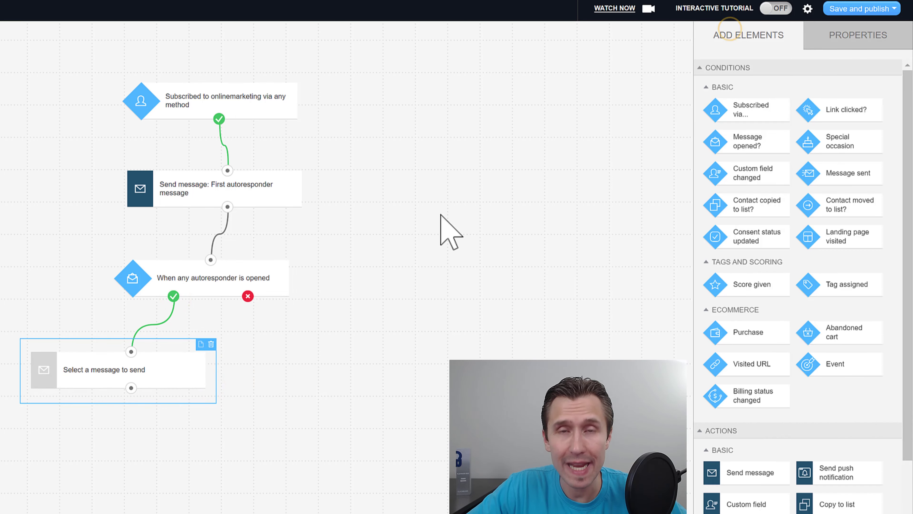
pyautogui.moveTo(740, 466); pyautogui.dragTo(285, 326)
pyautogui.moveTo(248, 296); pyautogui.dragTo(328, 346)
pyautogui.click(232, 312)
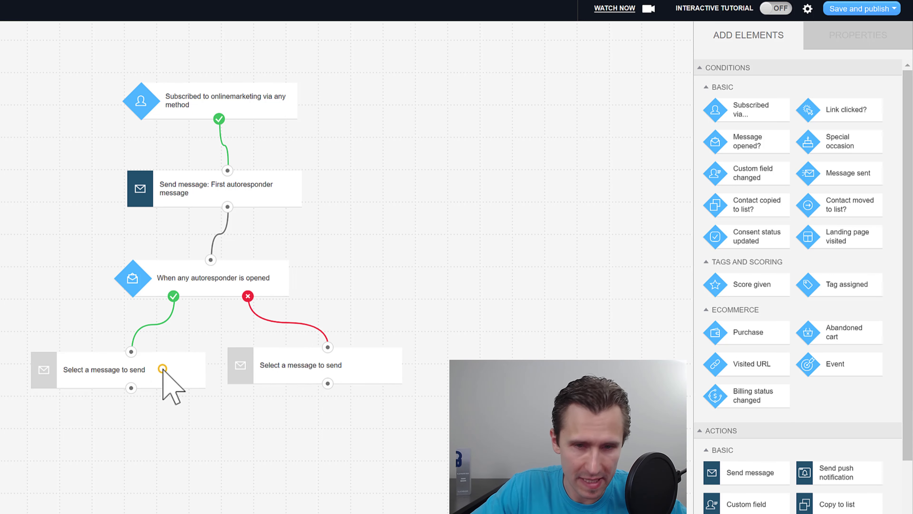
# Step: Leave the yes-branch message unselected and delete the no-branch Send message step
pyautogui.click(163, 369)
pyautogui.click(790, 149)
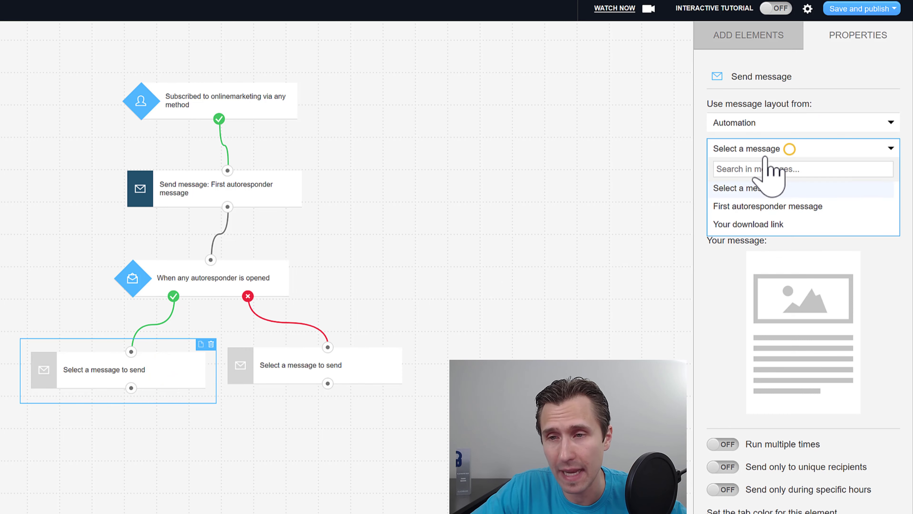
pyautogui.click(773, 149)
pyautogui.click(533, 281)
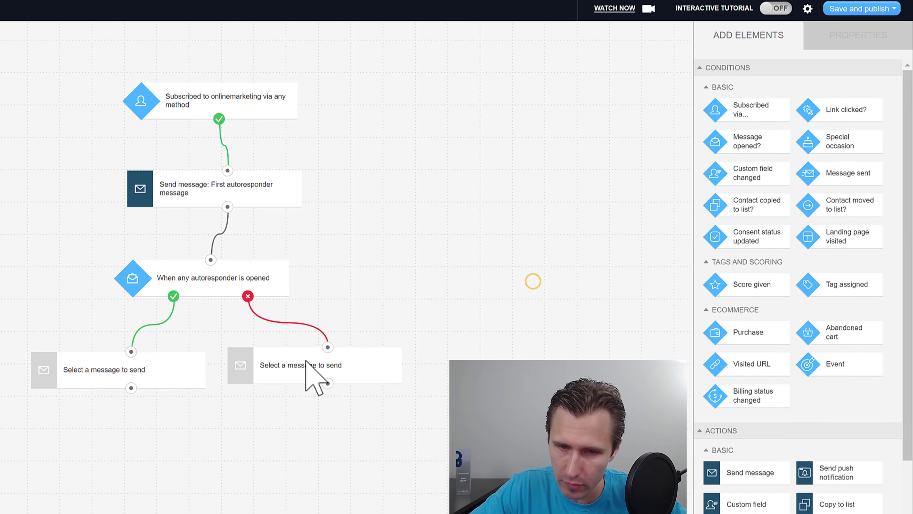
pyautogui.click(306, 361)
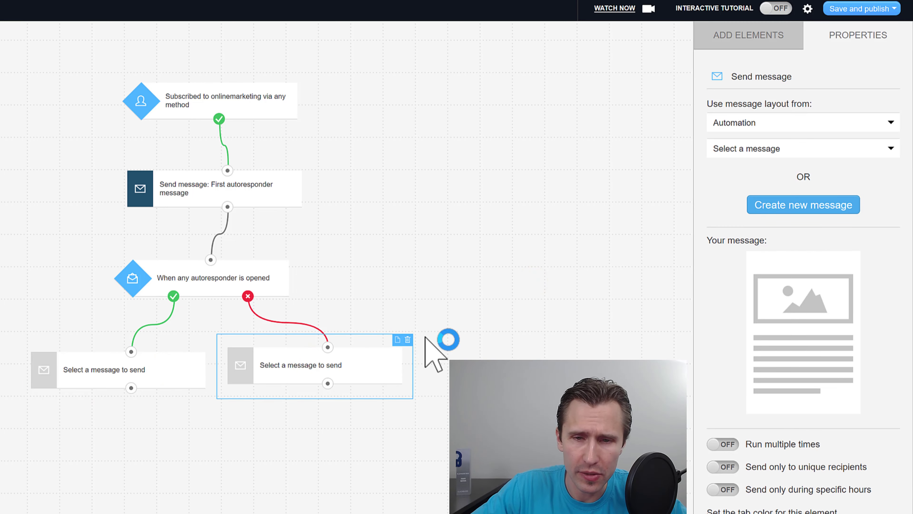
pyautogui.click(408, 339)
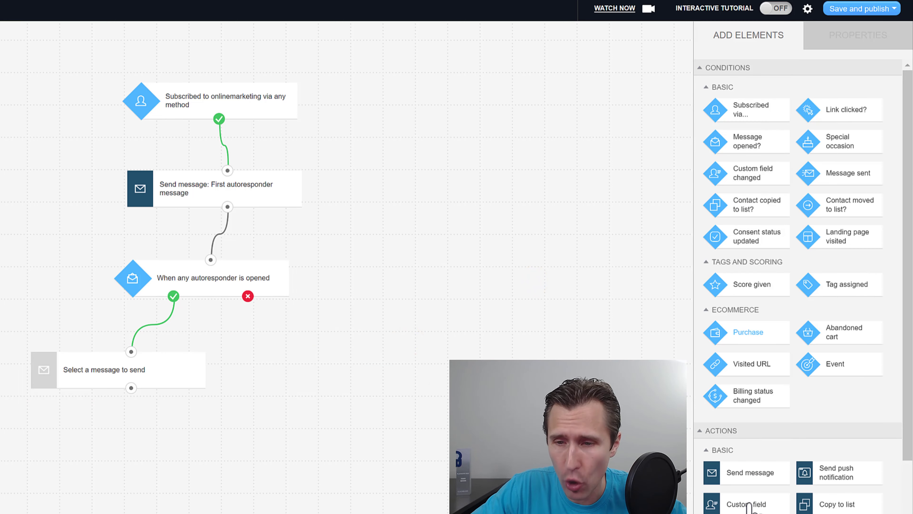
# Step: Connect the not-opened branch to a Move to list step targeting funnel1
pyautogui.scroll(-2, 749, 504)
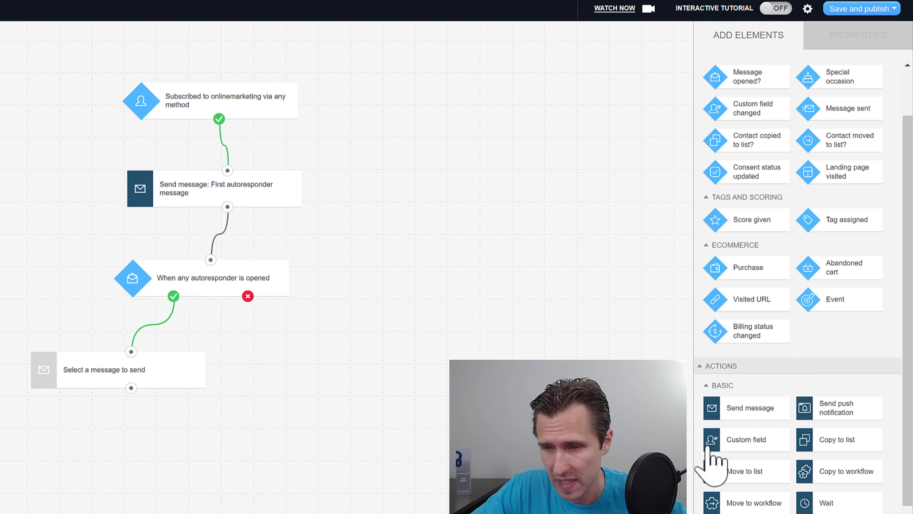
pyautogui.moveTo(764, 480); pyautogui.dragTo(316, 349)
pyautogui.moveTo(248, 296); pyautogui.dragTo(328, 356)
pyautogui.click(300, 372)
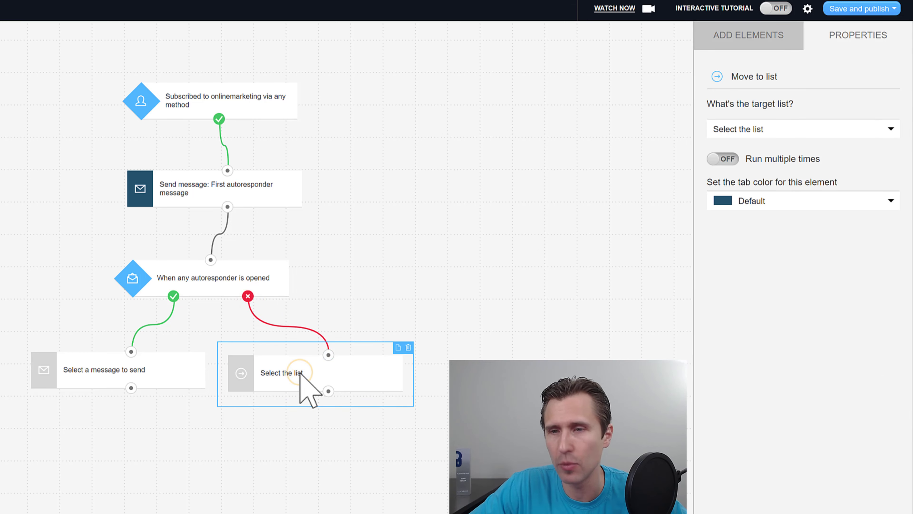
pyautogui.click(746, 133)
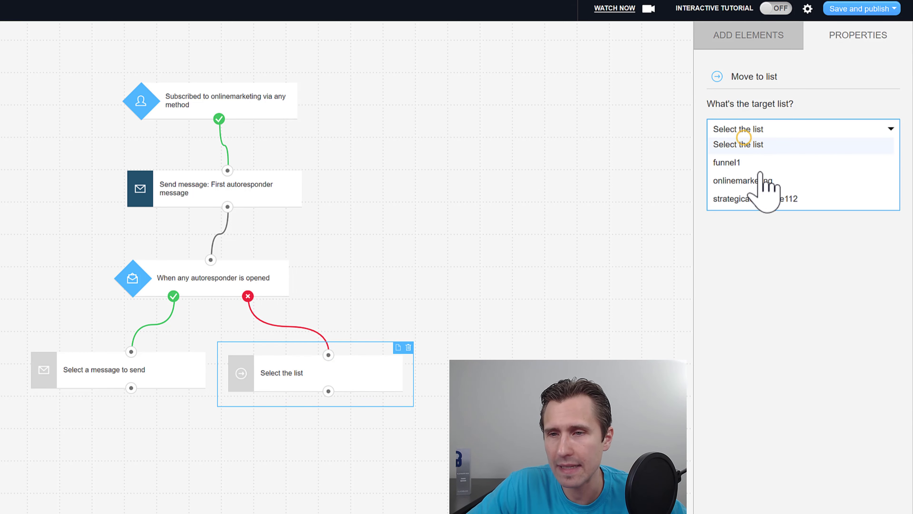
pyautogui.click(746, 163)
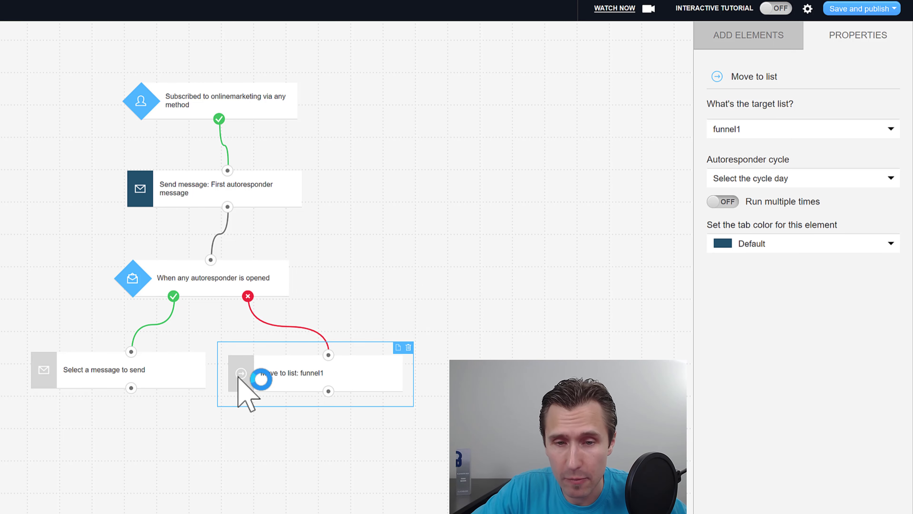
# Step: Add a Send message step below the move-to-list step and connect it
pyautogui.click(749, 35)
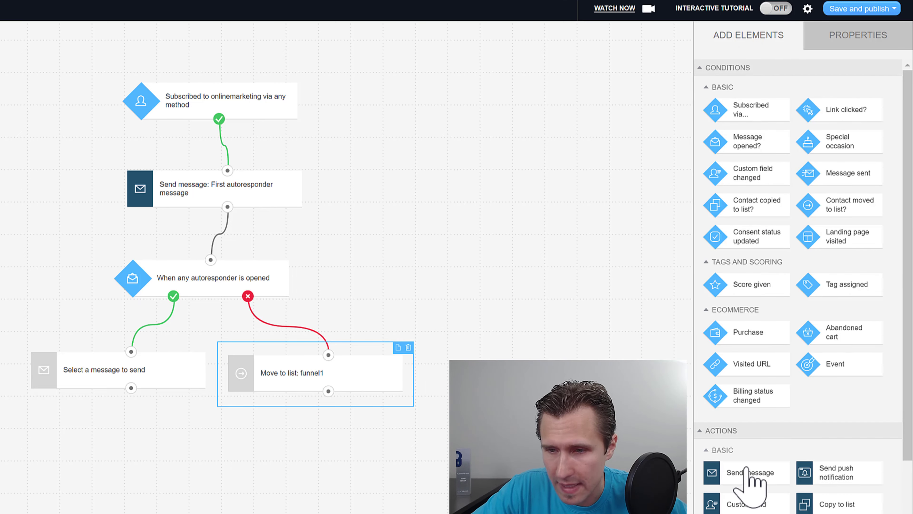
pyautogui.moveTo(750, 472); pyautogui.dragTo(351, 454)
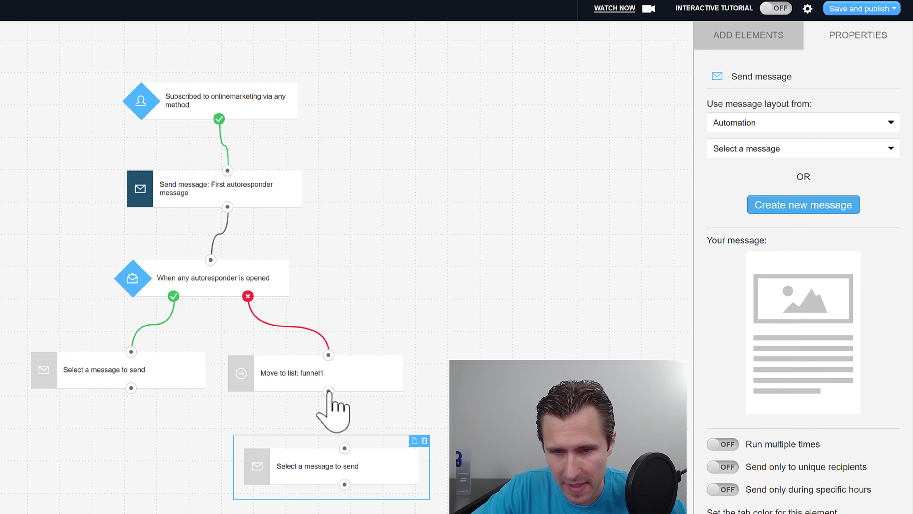
pyautogui.moveTo(329, 391); pyautogui.dragTo(344, 448)
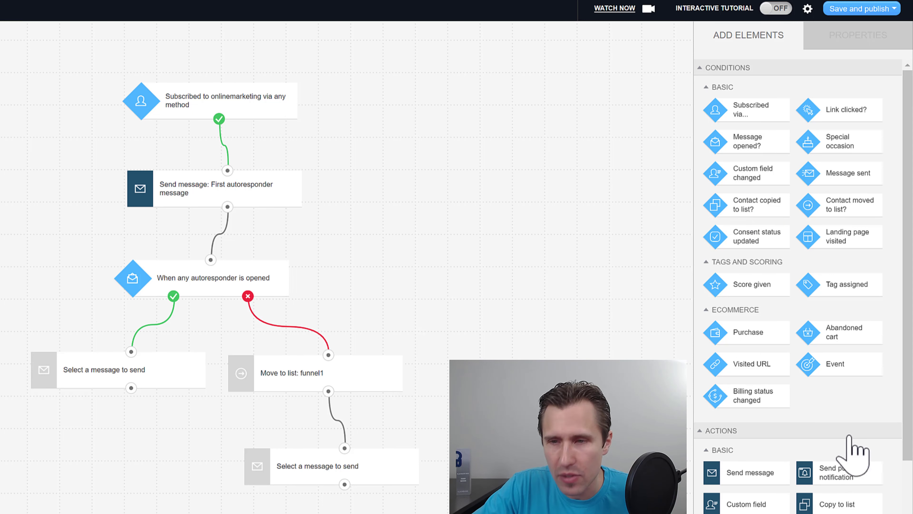
pyautogui.scroll(-5, 756, 468)
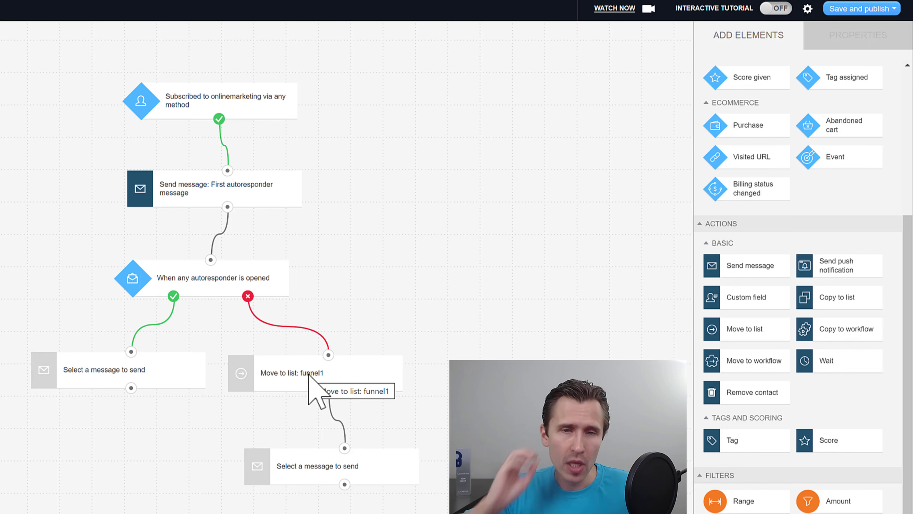
pyautogui.scroll(5, 791, 284)
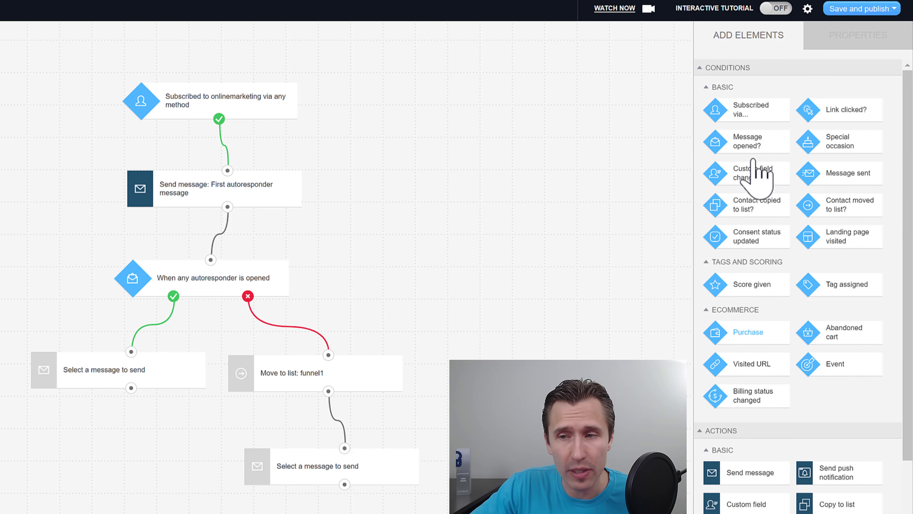
# Step: Attempt to publish, then delete the empty Send message step on the opened branch
pyautogui.click(870, 10)
pyautogui.click(839, 25)
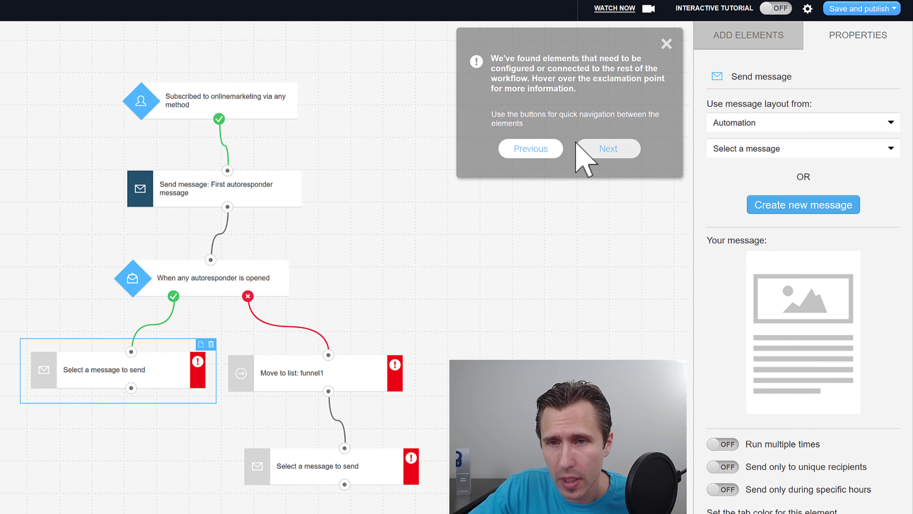
pyautogui.click(211, 344)
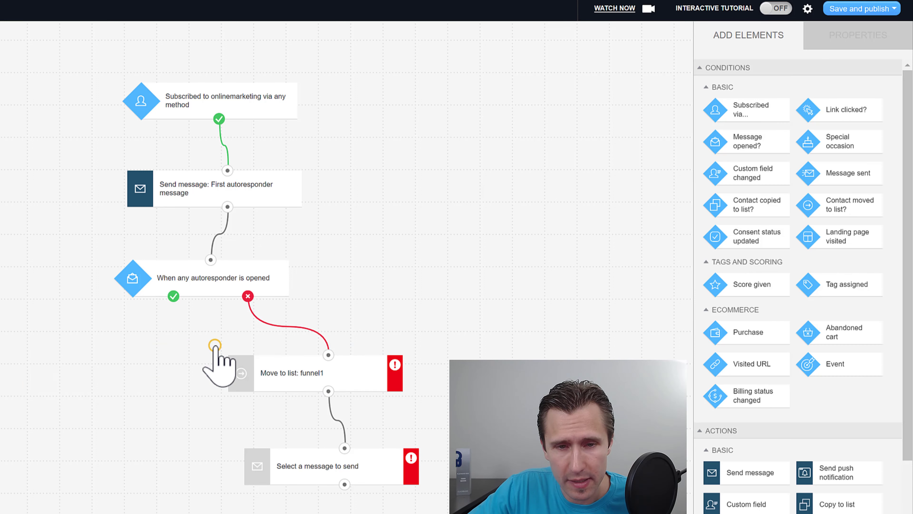
# Step: Set custom cycle day 0 and make the final step send the First autoresponder message
pyautogui.click(873, 6)
pyautogui.click(873, 8)
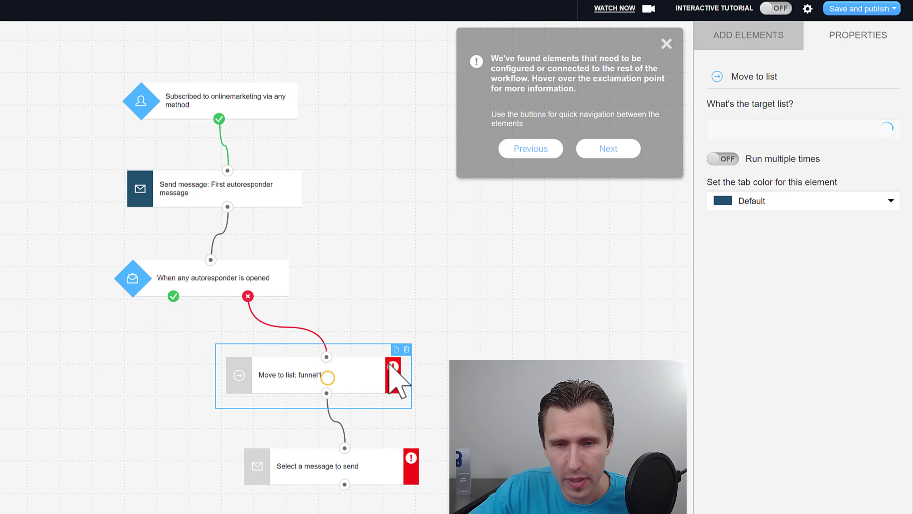
pyautogui.click(619, 147)
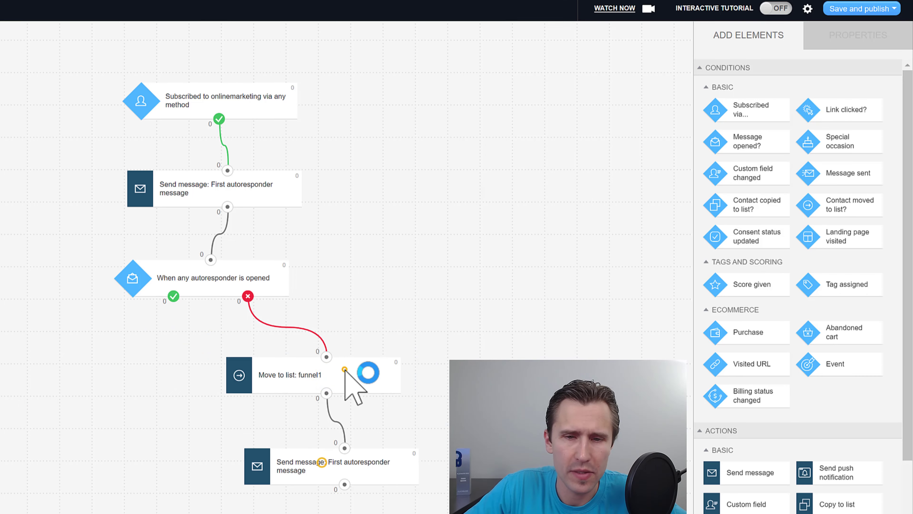
pyautogui.click(344, 369)
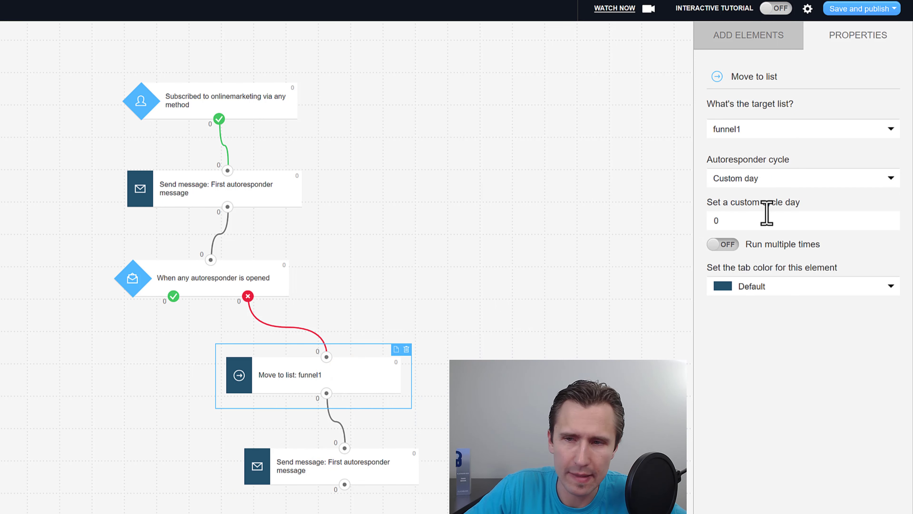
pyautogui.click(741, 221)
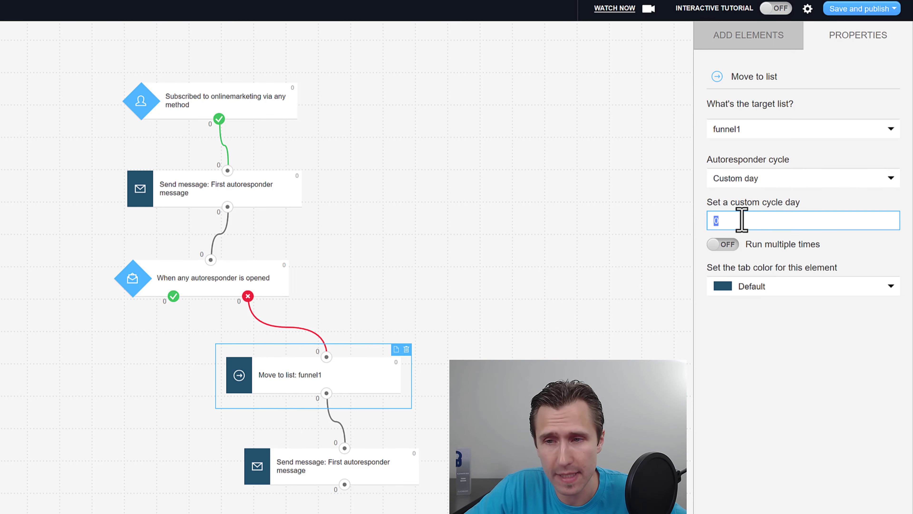
pyautogui.click(285, 463)
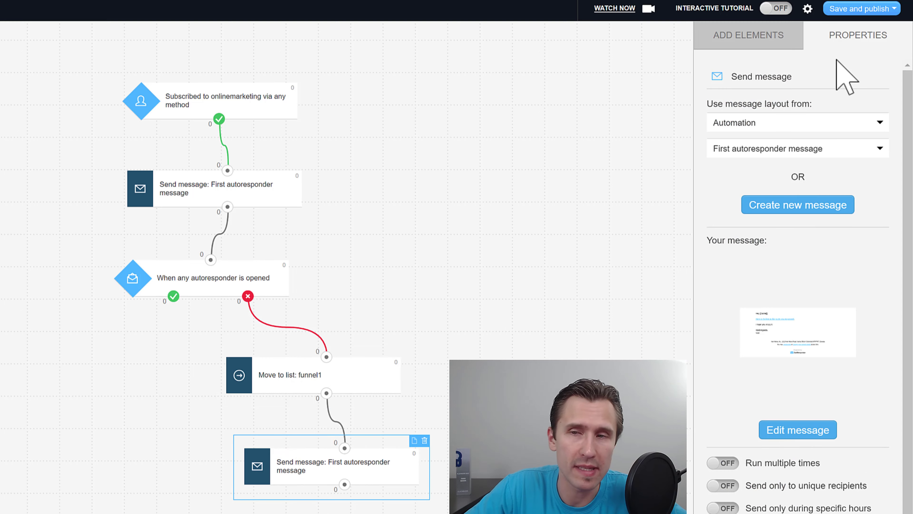
pyautogui.click(879, 9)
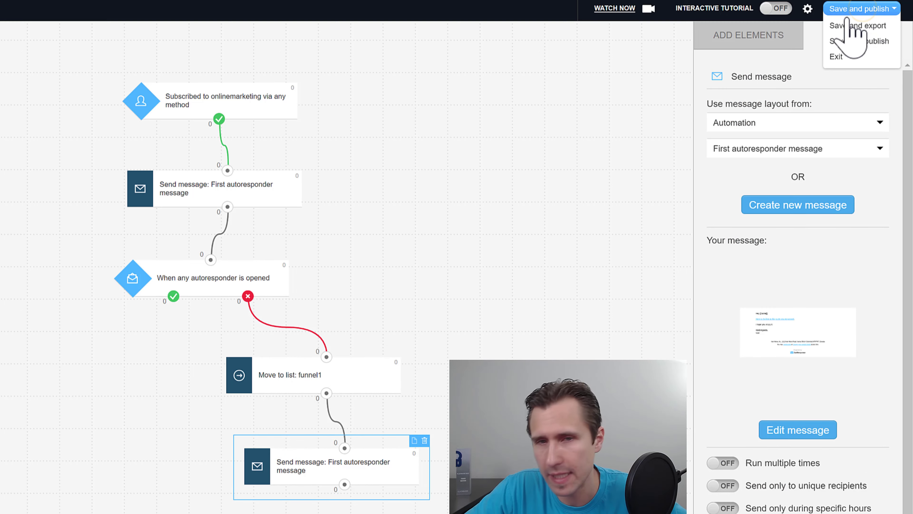
# Step: Save and publish the workflow, briefly view the Tools list, then open a new browser tab
pyautogui.click(849, 40)
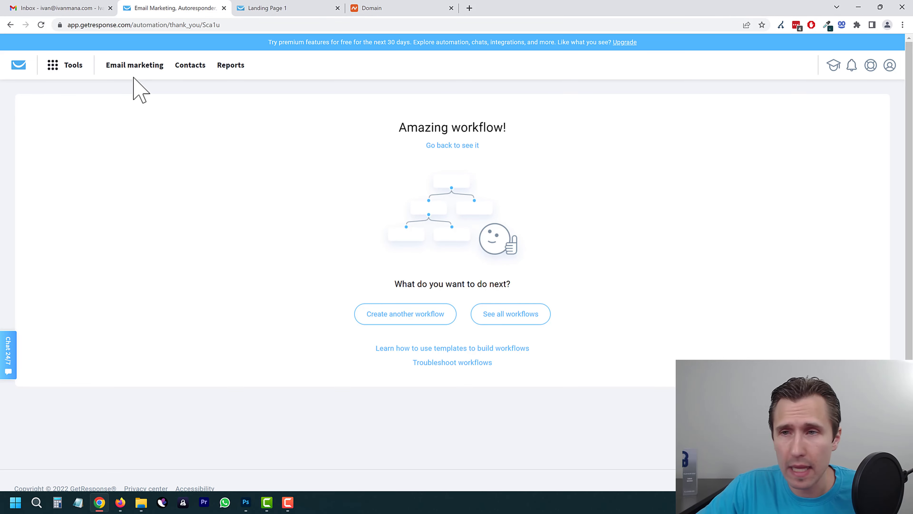
pyautogui.click(71, 65)
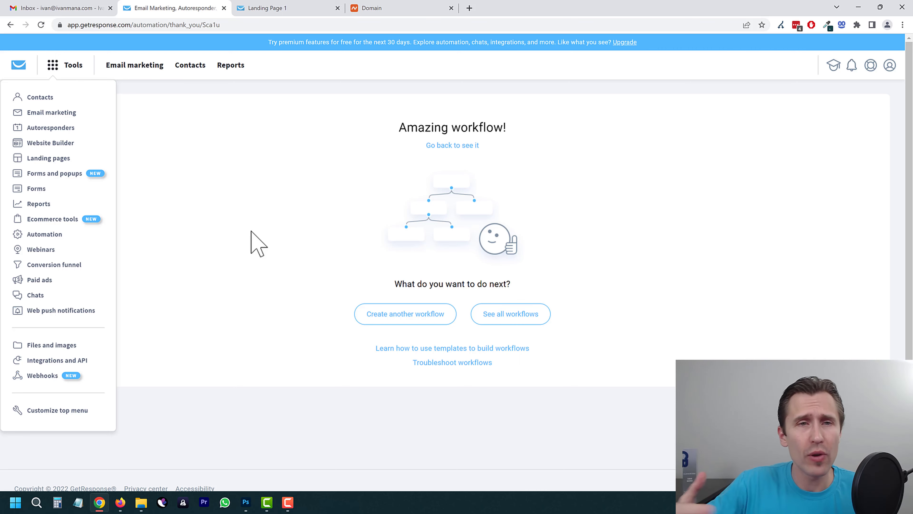
pyautogui.click(310, 152)
pyautogui.click(469, 7)
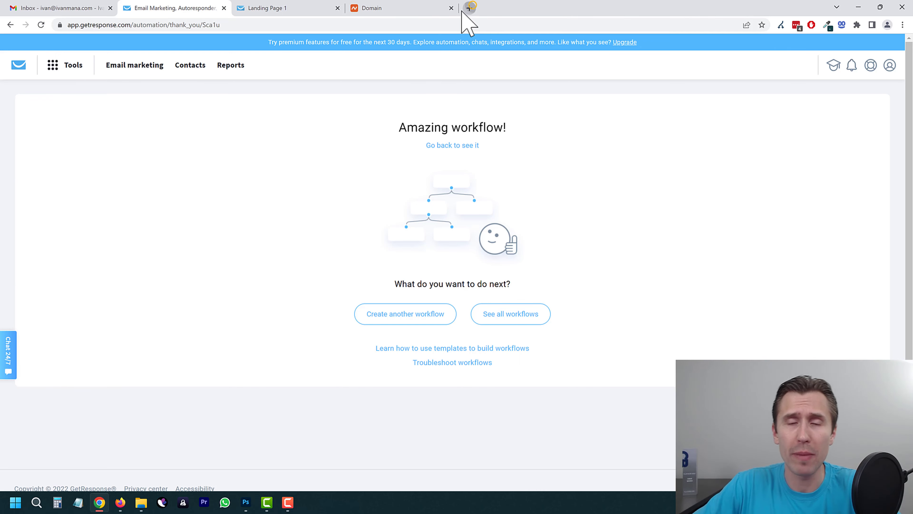
# Step: Browse the presenter's YouTube channel uploads, then return to the GetResponse confirmation tab
pyautogui.write('youtube.com/ivanman')
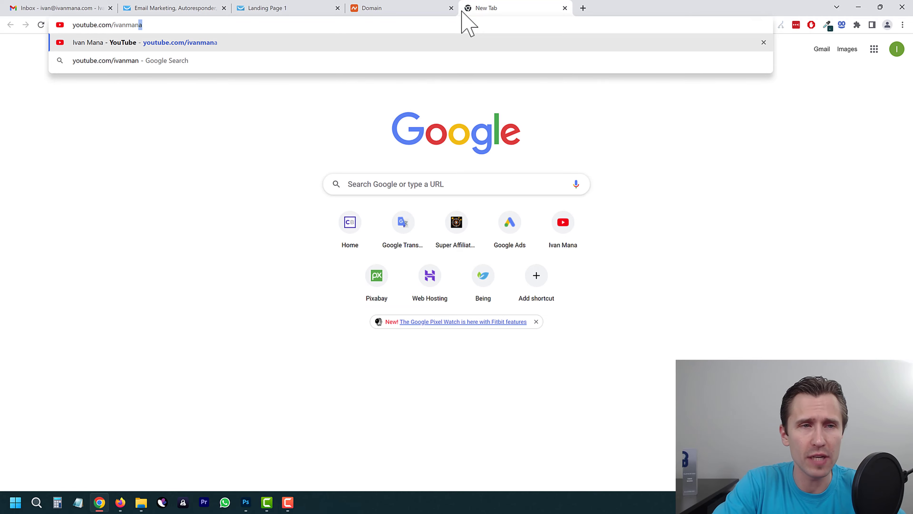
pyautogui.press('Return')
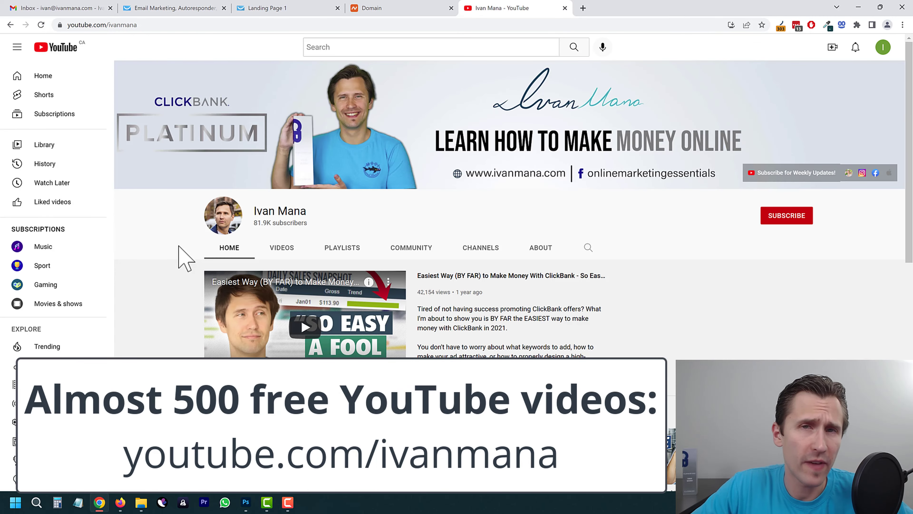
pyautogui.scroll(-1, 297, 204)
pyautogui.click(297, 204)
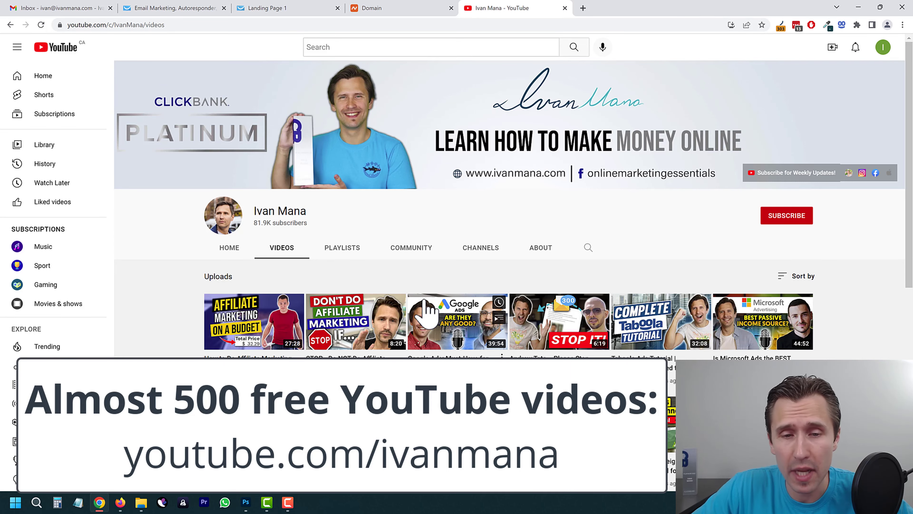
pyautogui.scroll(-4, 354, 309)
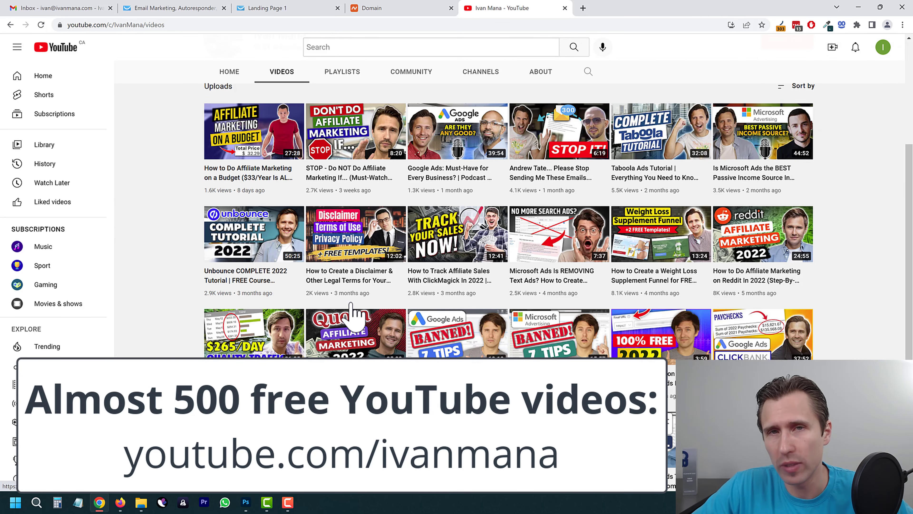
pyautogui.scroll(-4, 244, 298)
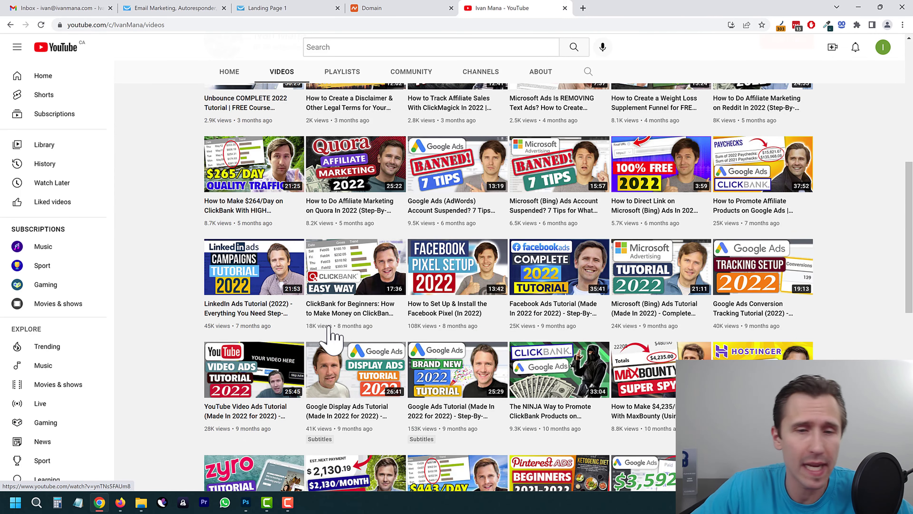
pyautogui.scroll(-4, 277, 328)
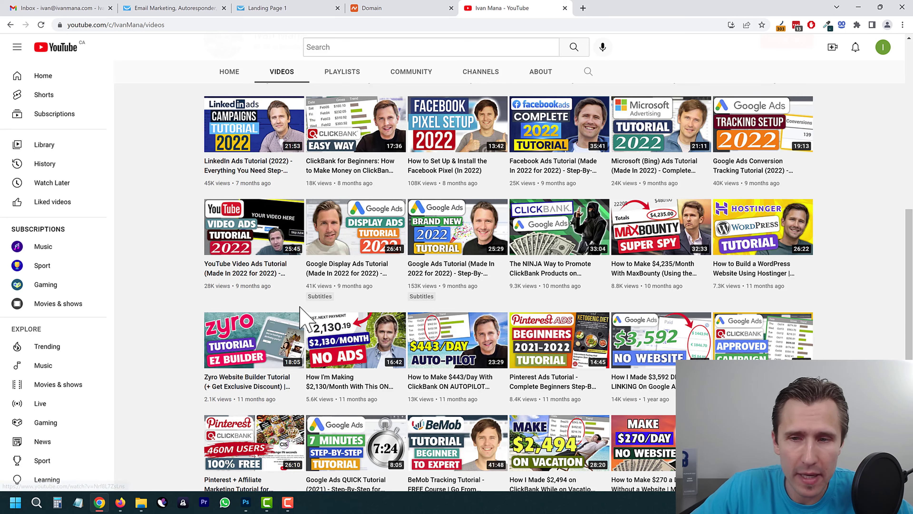
pyautogui.scroll(7, 288, 324)
pyautogui.scroll(7, 302, 317)
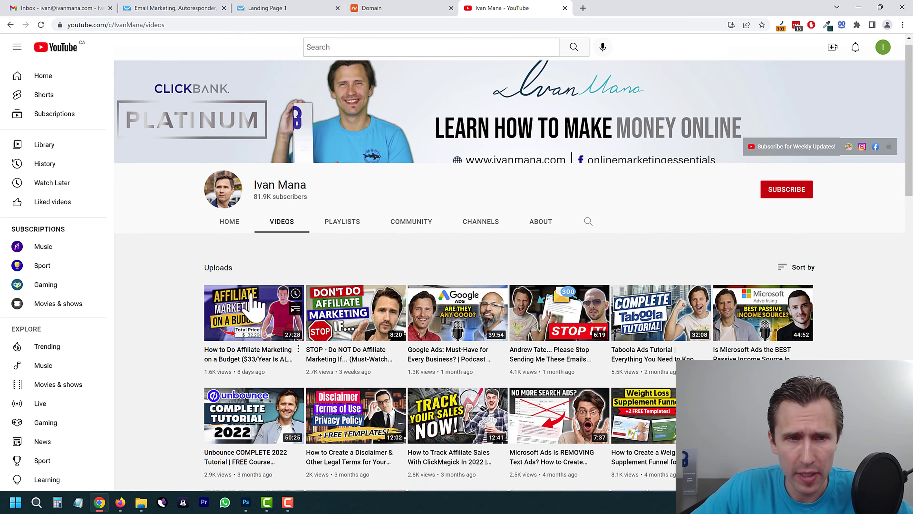
pyautogui.click(189, 2)
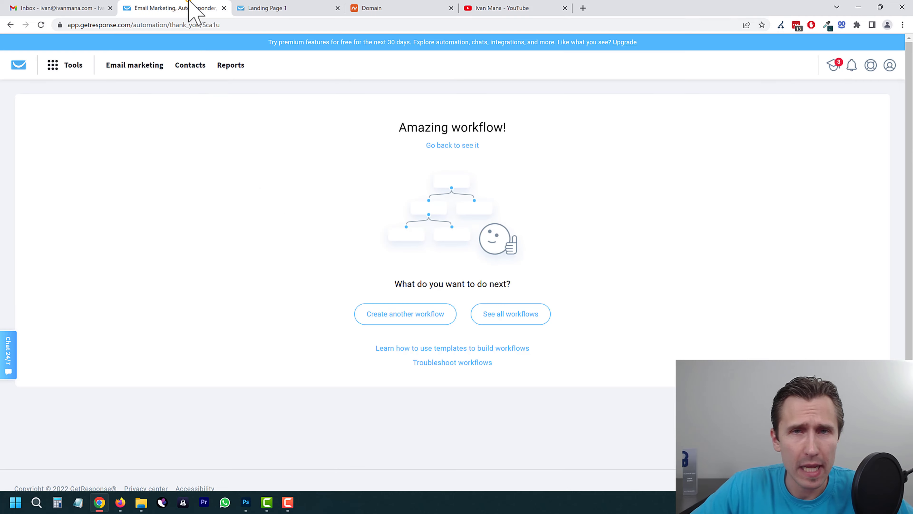